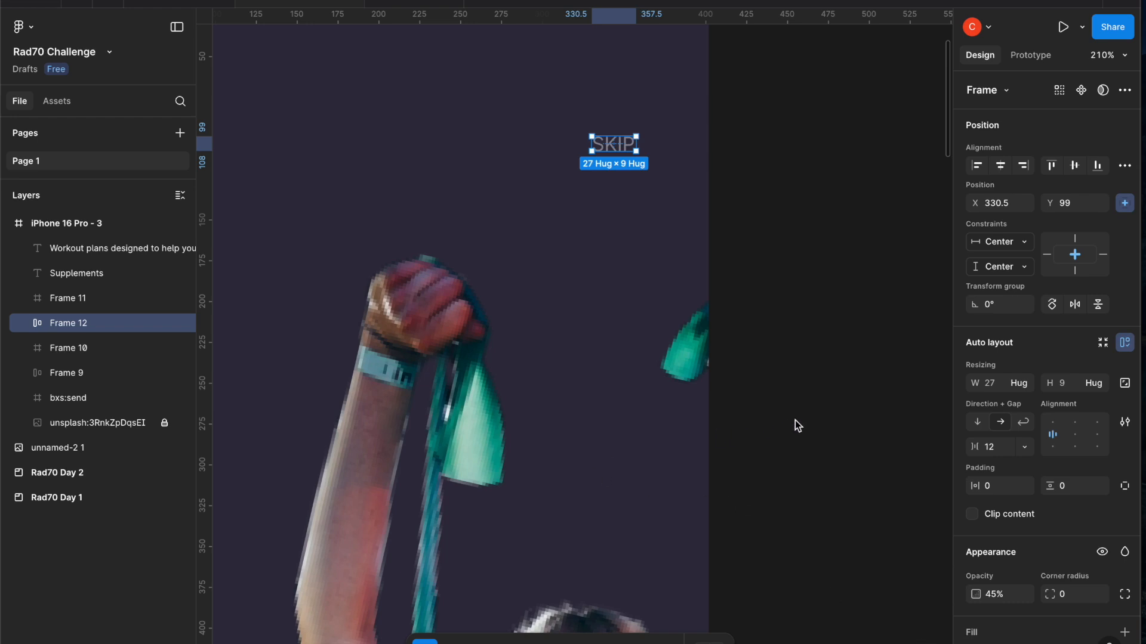
# Compare the SKIP label on the iPhone 16 Pro - 3 frame with the SKIP label in the reference image further down the canvas
pyautogui.scroll(-6, 795, 420)
pyautogui.scroll(-2, 794, 420)
pyautogui.hscroll(1, 794, 420)
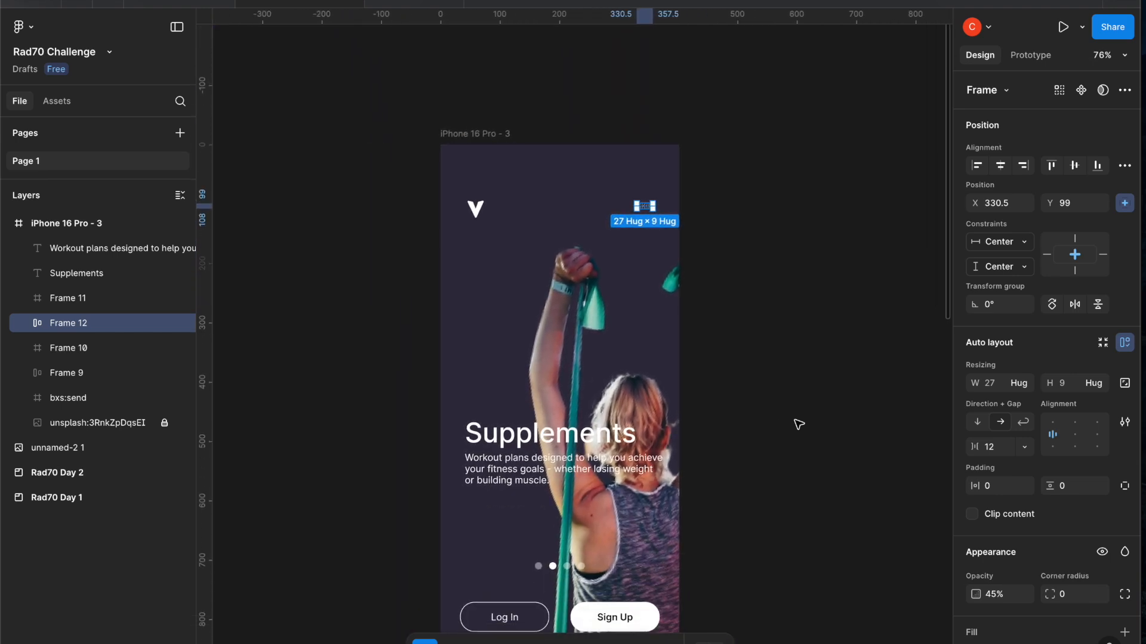
pyautogui.scroll(-2, 798, 424)
pyautogui.scroll(1, 798, 425)
pyautogui.hscroll(1, 799, 424)
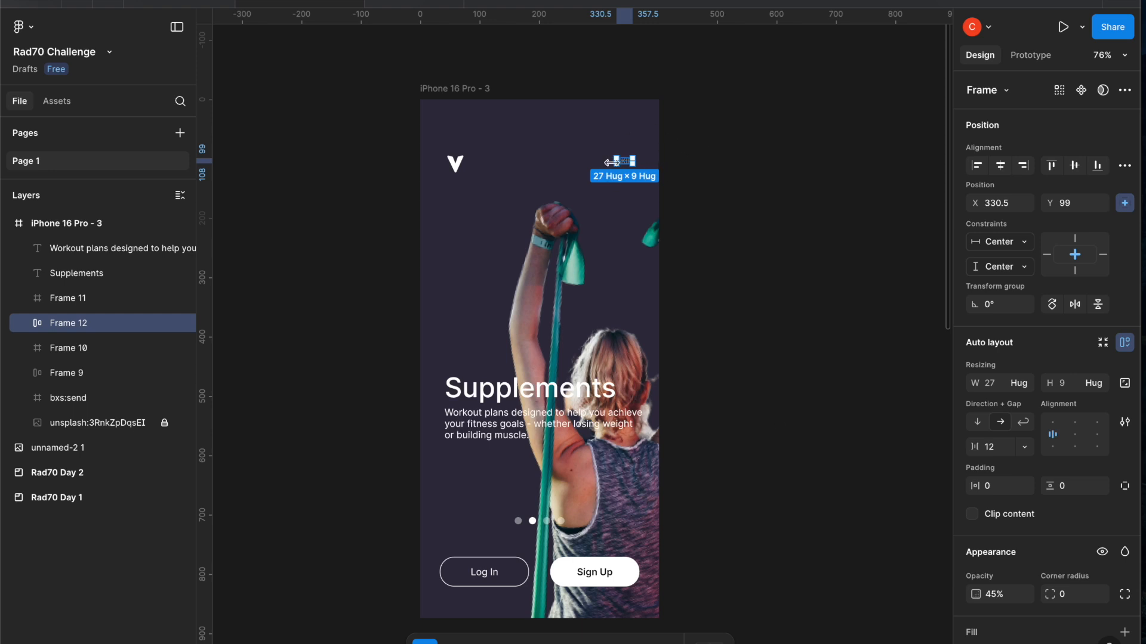
pyautogui.scroll(5, 613, 161)
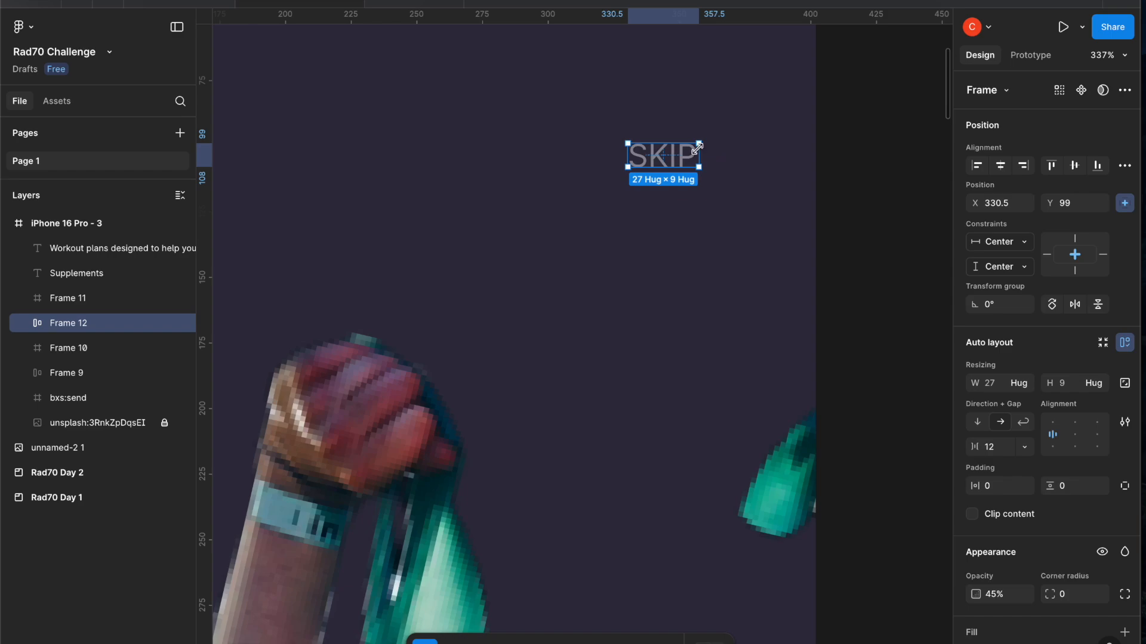
pyautogui.scroll(-5, 689, 354)
pyautogui.scroll(-20, 689, 353)
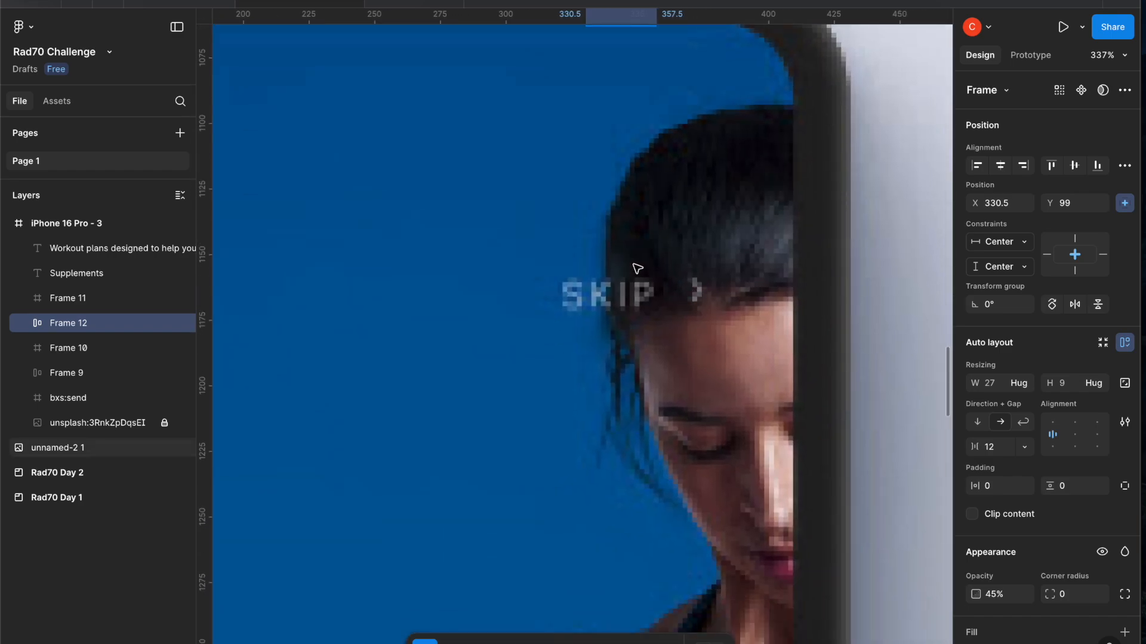
pyautogui.scroll(20, 637, 268)
pyautogui.scroll(2, 636, 267)
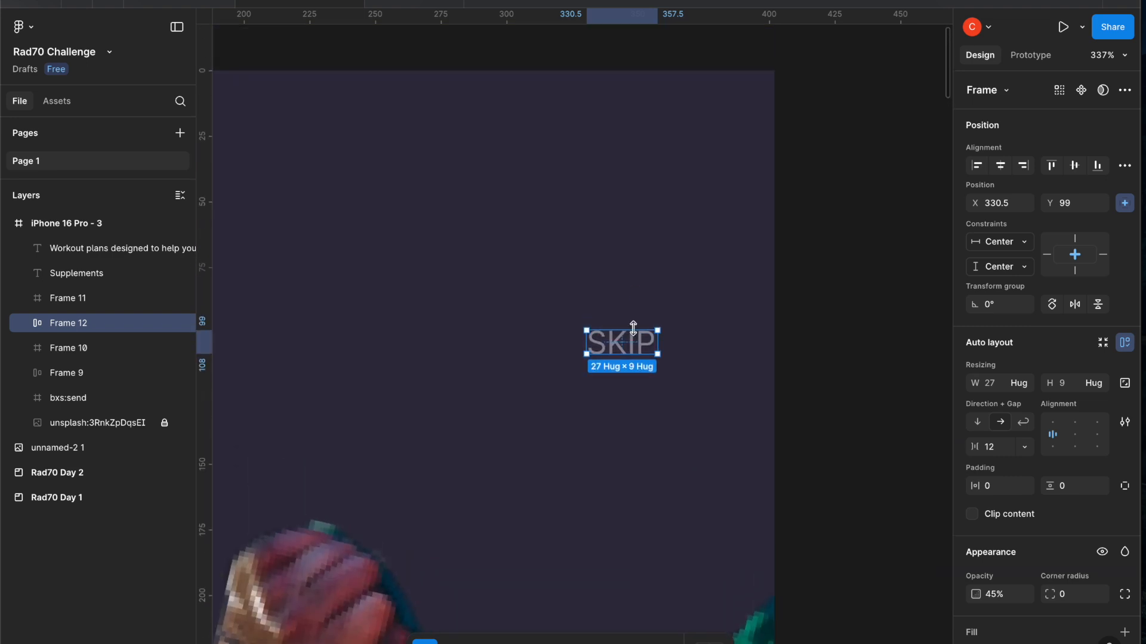
pyautogui.hscroll(1, 635, 328)
pyautogui.scroll(-5, 1016, 541)
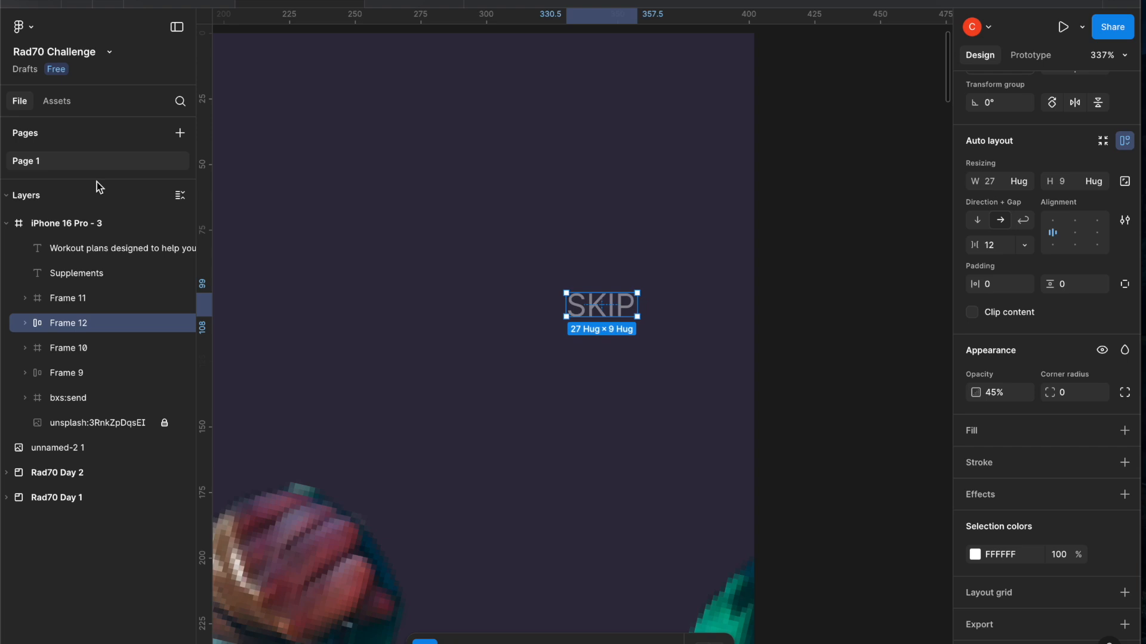
# Use the Iconify plugin to import the white material-symbols:keyboard-arrow-right icon as a component into Frame 12, and close the plugin
pyautogui.click(26, 29)
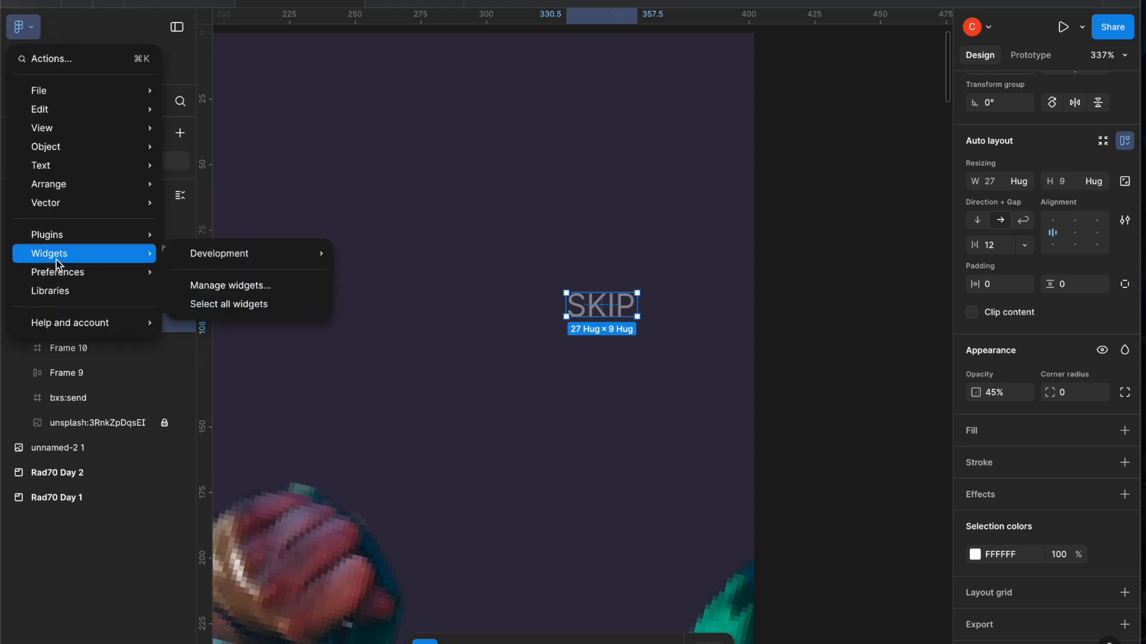
pyautogui.moveTo(64, 232)
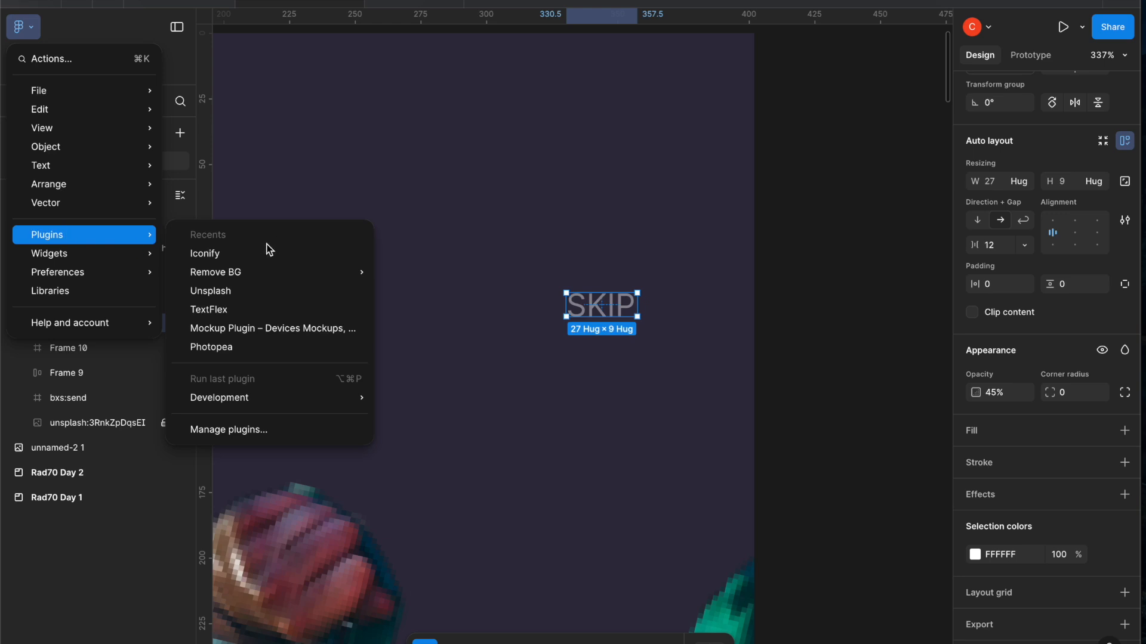
pyautogui.click(231, 253)
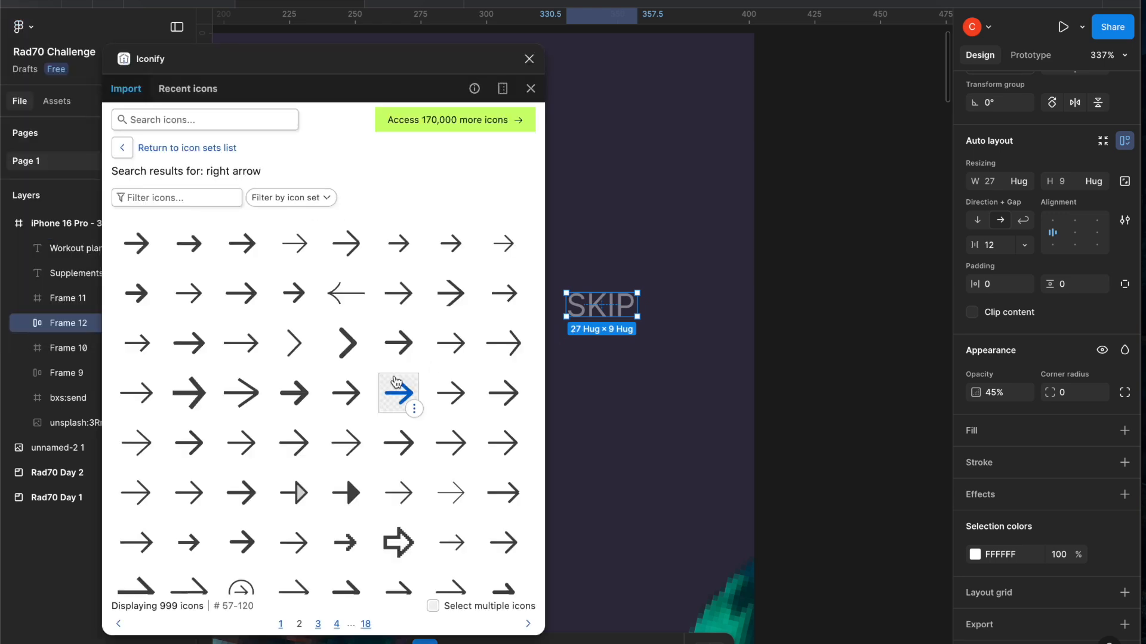
pyautogui.click(201, 124)
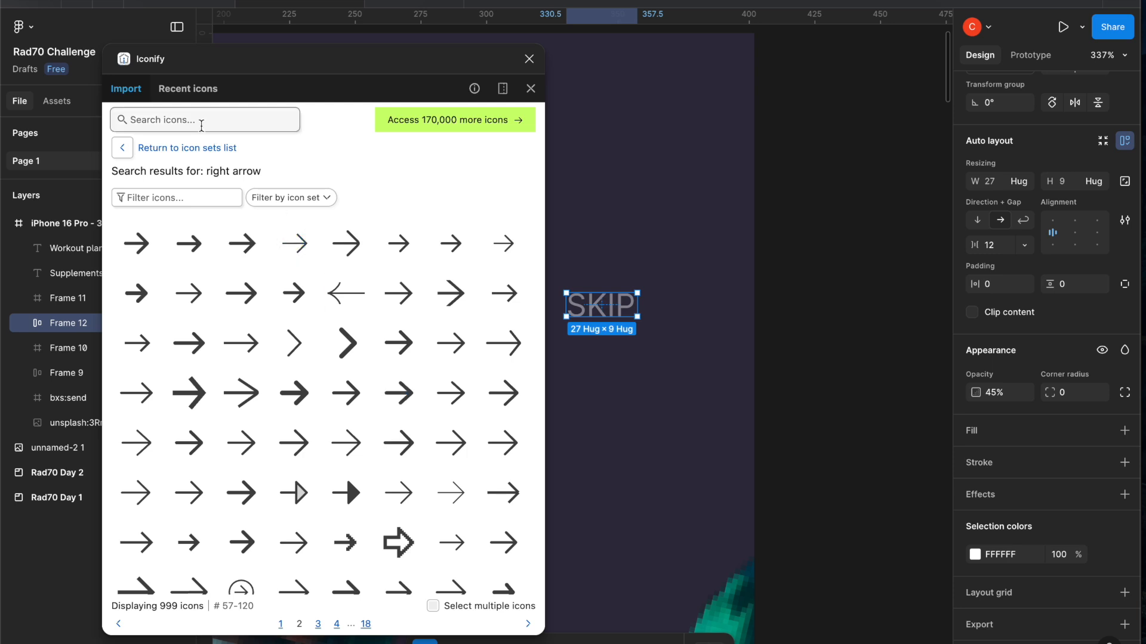
pyautogui.scroll(-2, 256, 461)
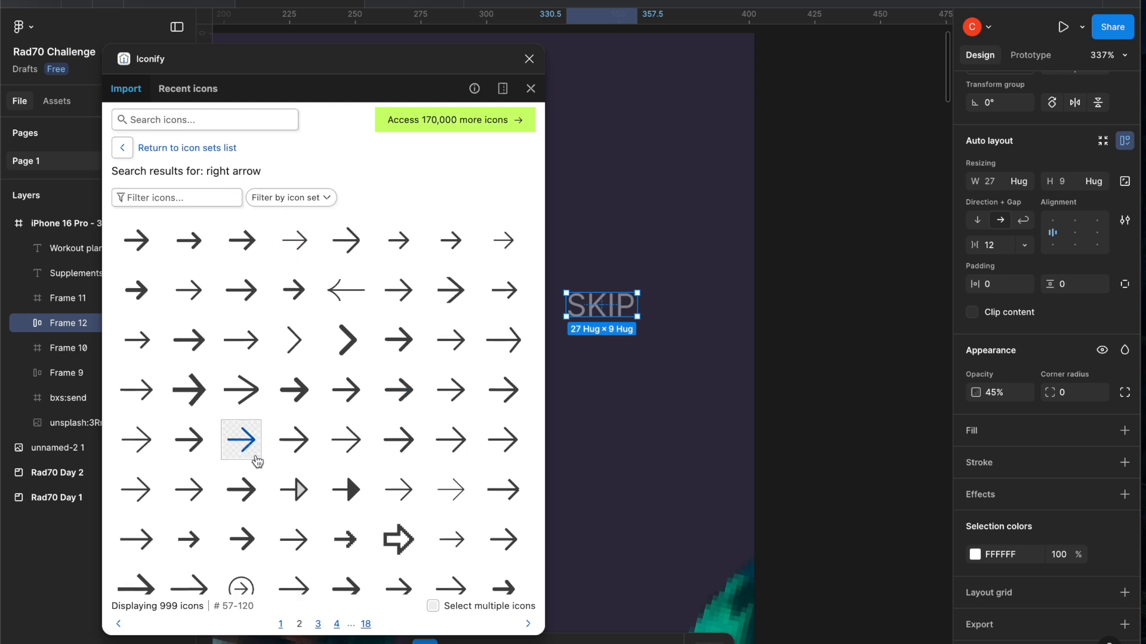
pyautogui.scroll(-3, 257, 462)
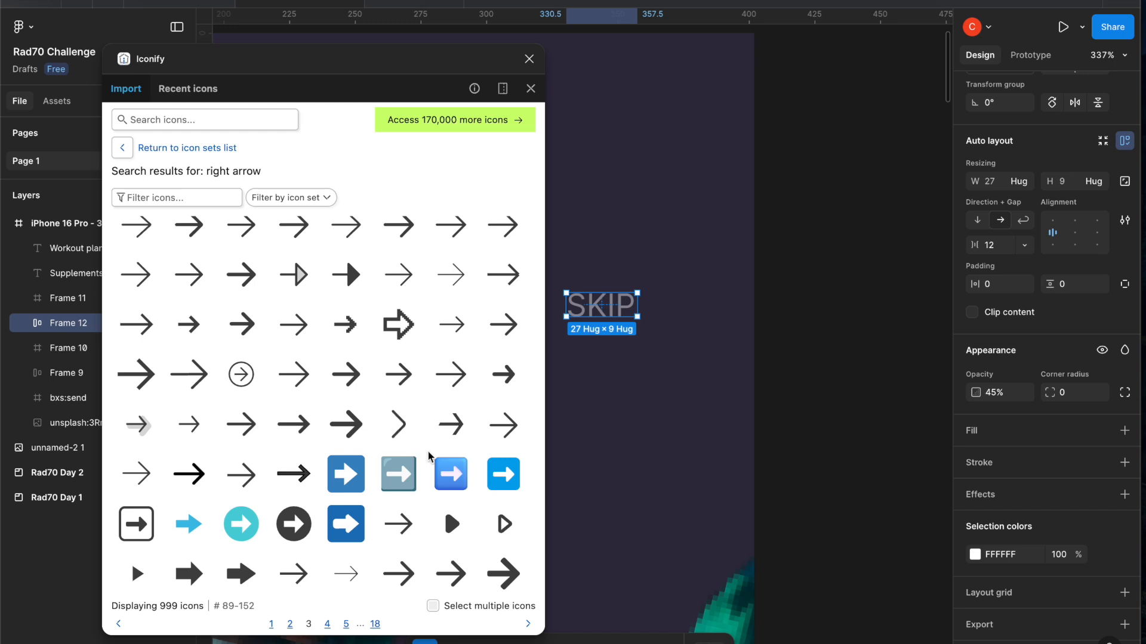
pyautogui.scroll(-5, 394, 425)
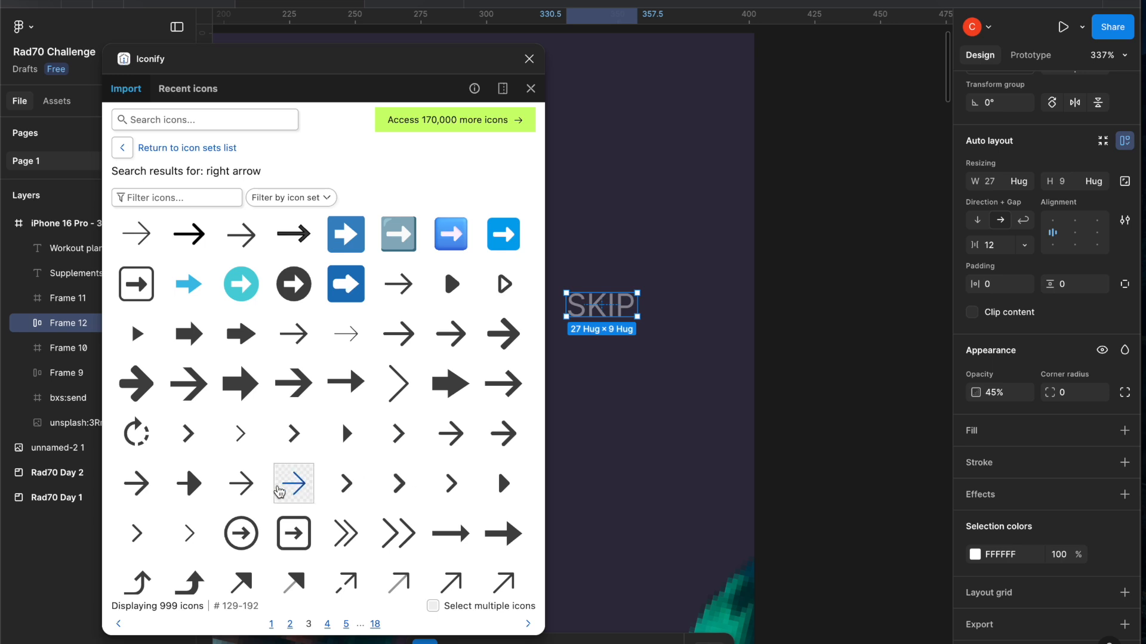
pyautogui.scroll(1, 292, 484)
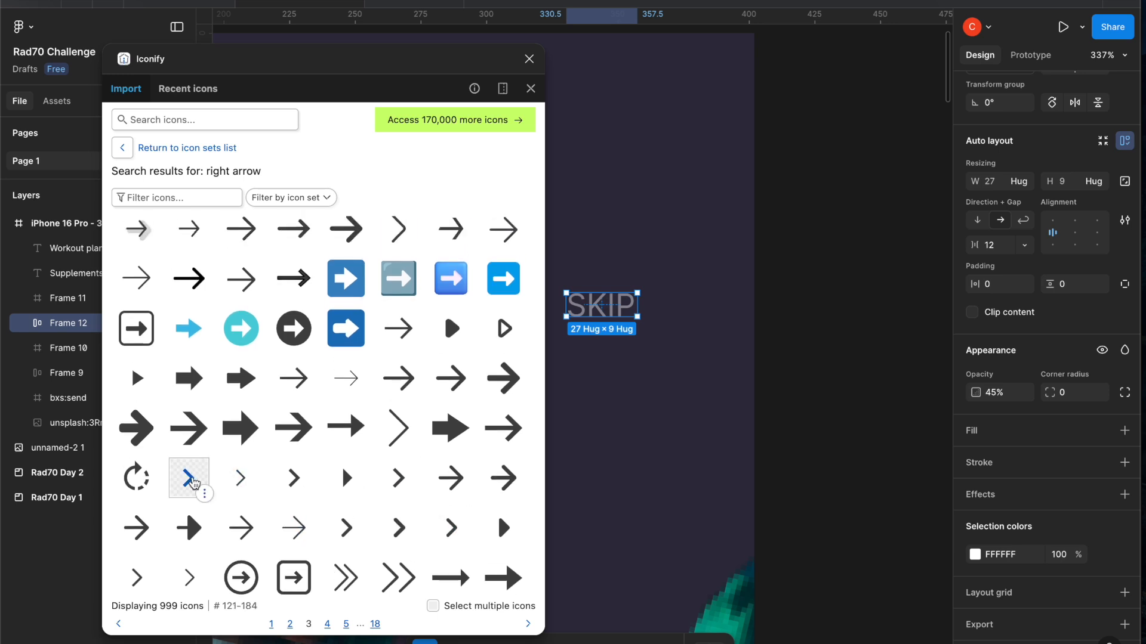
pyautogui.click(193, 482)
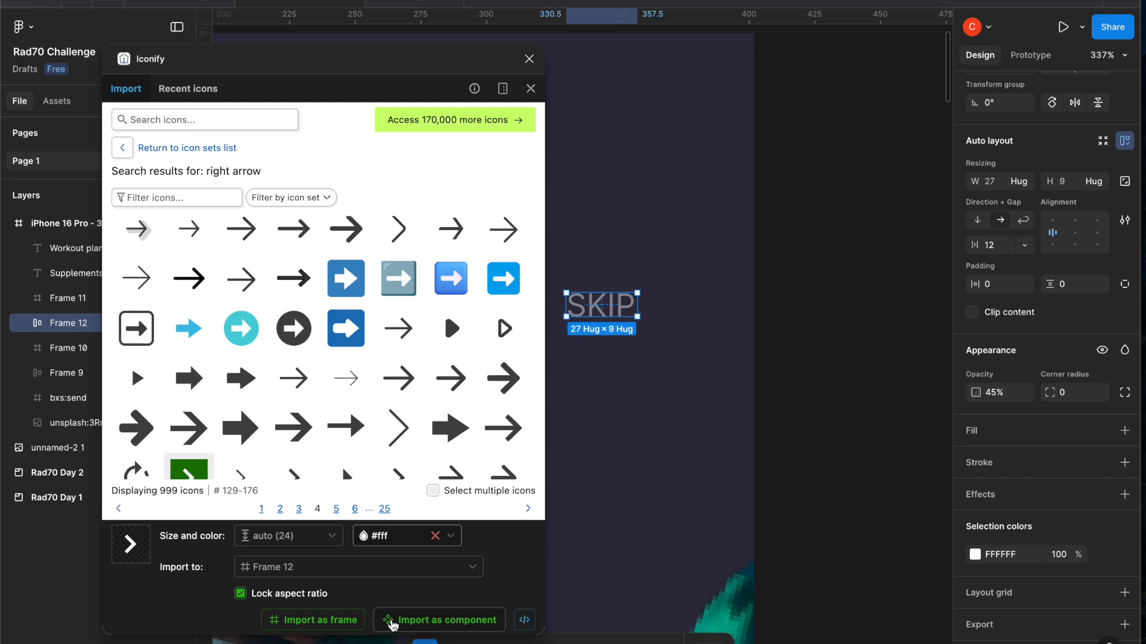
pyautogui.click(391, 623)
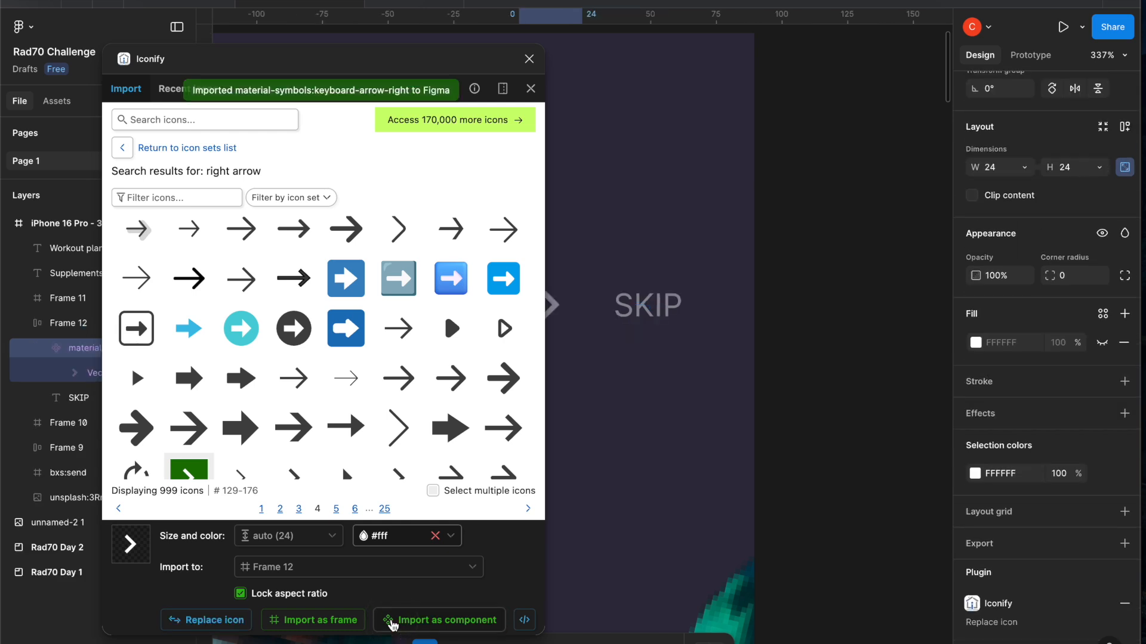
pyautogui.click(529, 60)
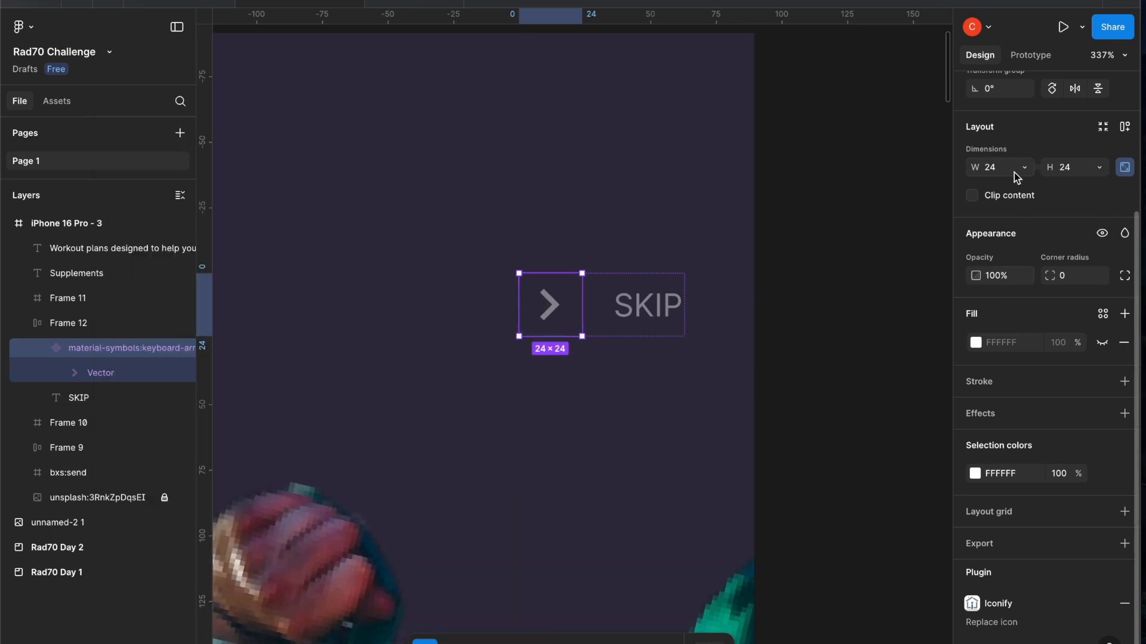
# Set the imported arrow icon's width to 14 with its aspect ratio locked
pyautogui.click(995, 169)
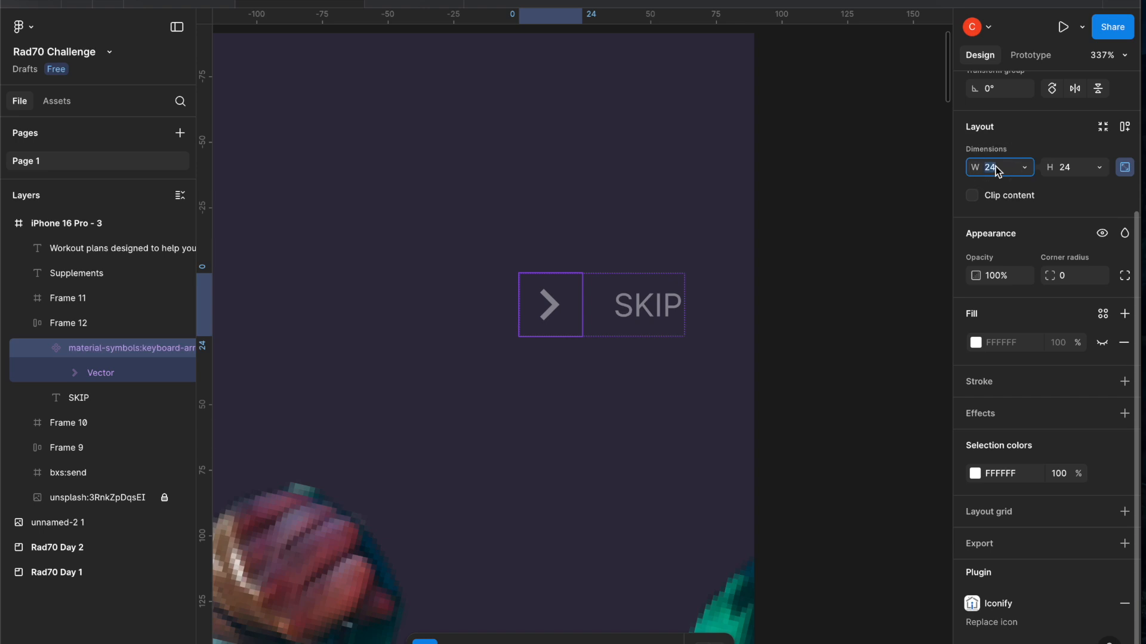
pyautogui.write('16')
pyautogui.press('Return')
pyautogui.click(630, 416)
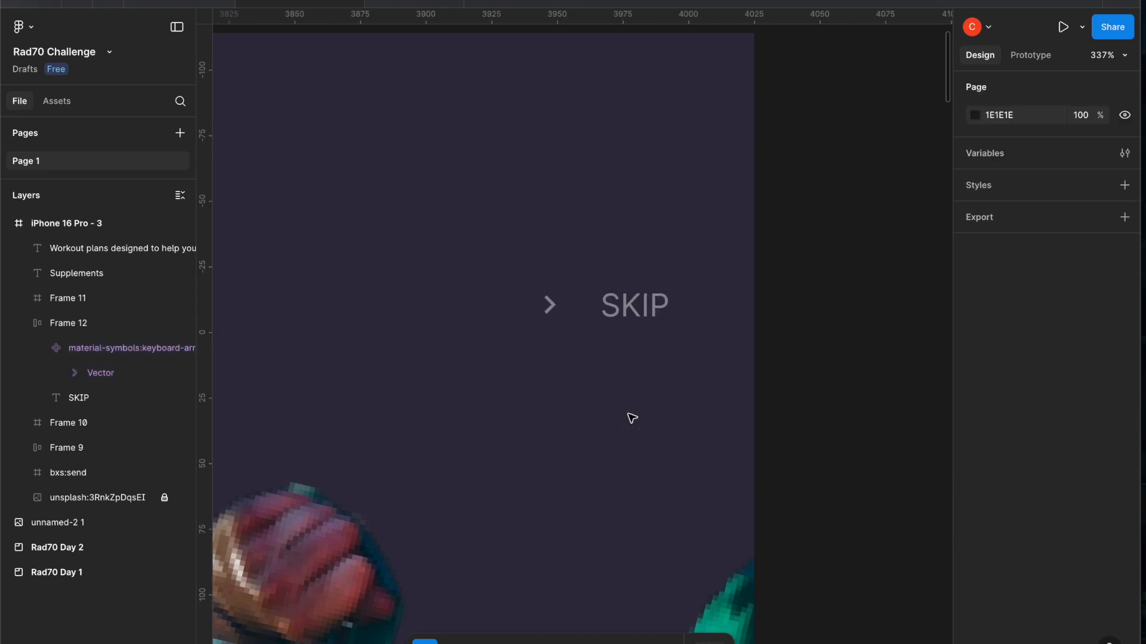
# Reorder Frame 12 so that the arrow icon sits after the SKIP text
pyautogui.moveTo(553, 309); pyautogui.dragTo(604, 311)
pyautogui.press('super+z')
pyautogui.click(549, 306)
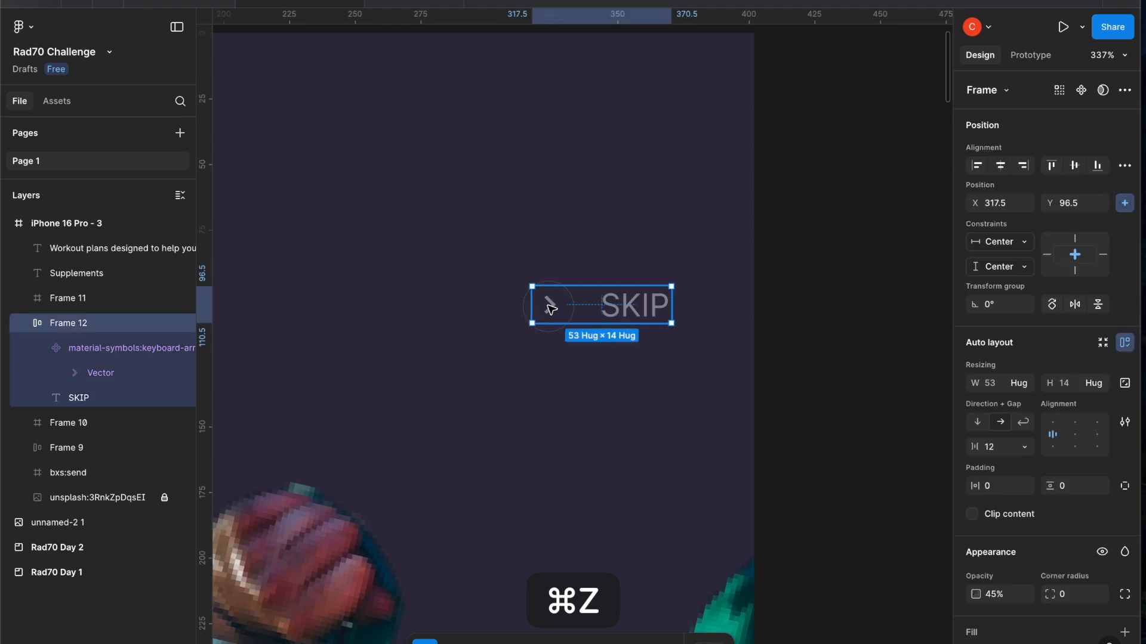
pyautogui.click(550, 307)
pyautogui.moveTo(556, 310); pyautogui.dragTo(654, 306)
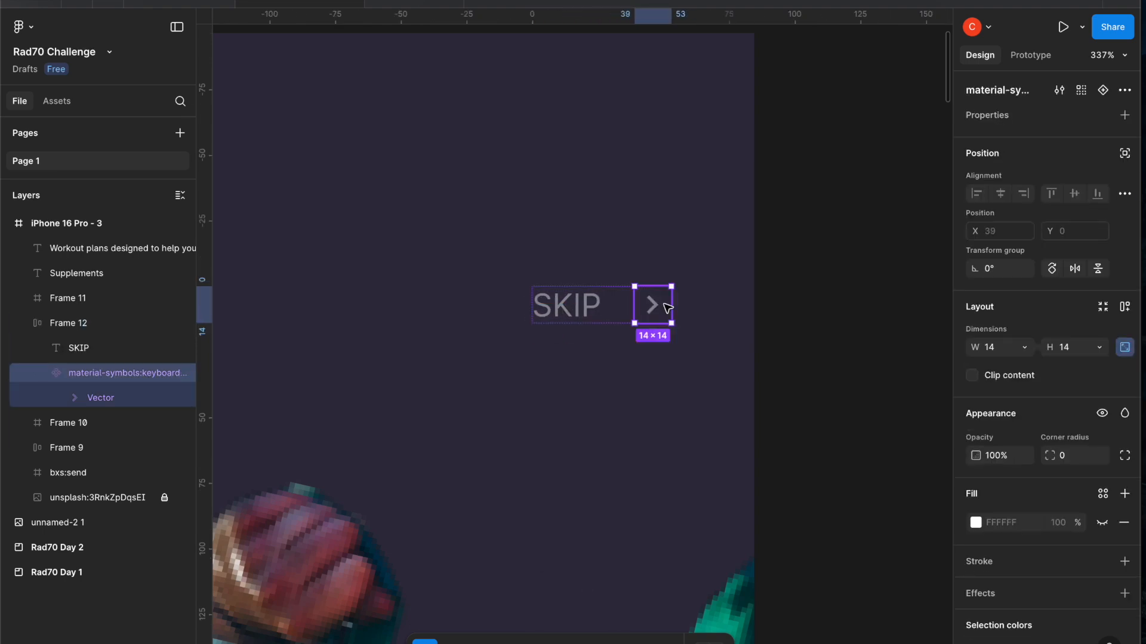
# Reduce the auto layout gap between the SKIP text and the arrow icon in Frame 12 to 4
pyautogui.click(616, 309)
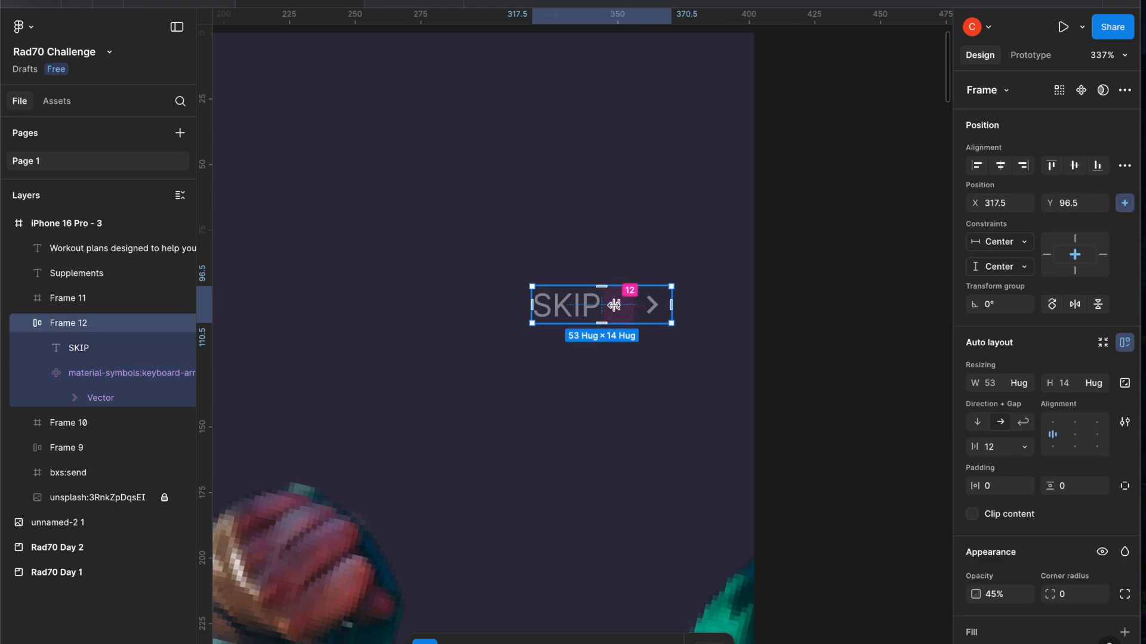
pyautogui.click(989, 449)
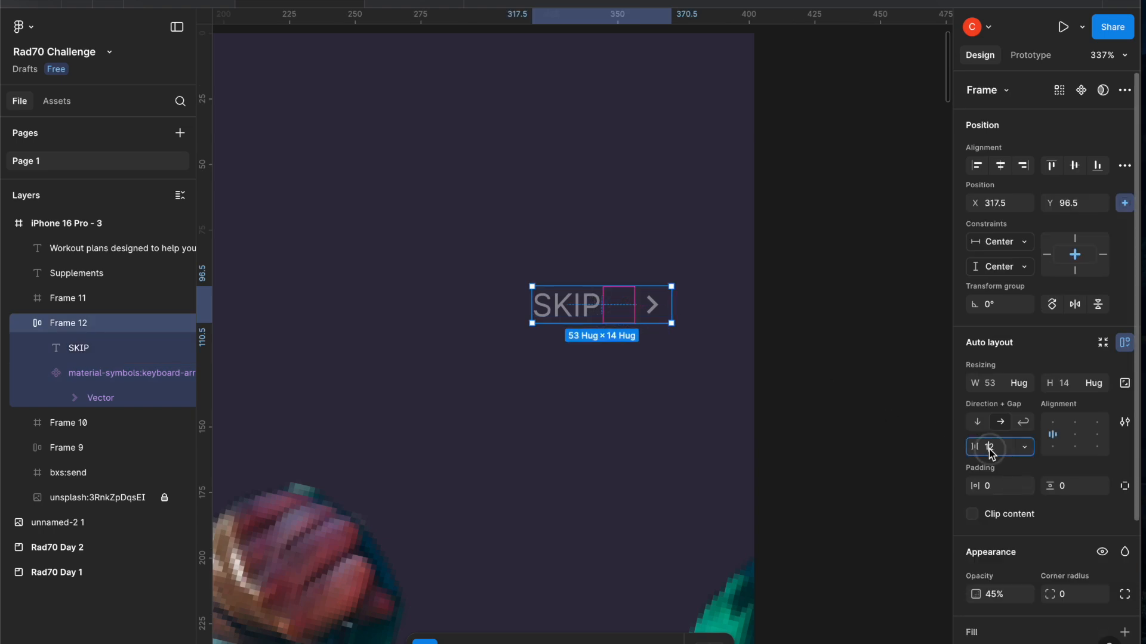
pyautogui.press('Down')
pyautogui.press('Down')
pyautogui.press('Down')
pyautogui.press('Down')
pyautogui.press('Down')
pyautogui.press('Down')
pyautogui.press('Down')
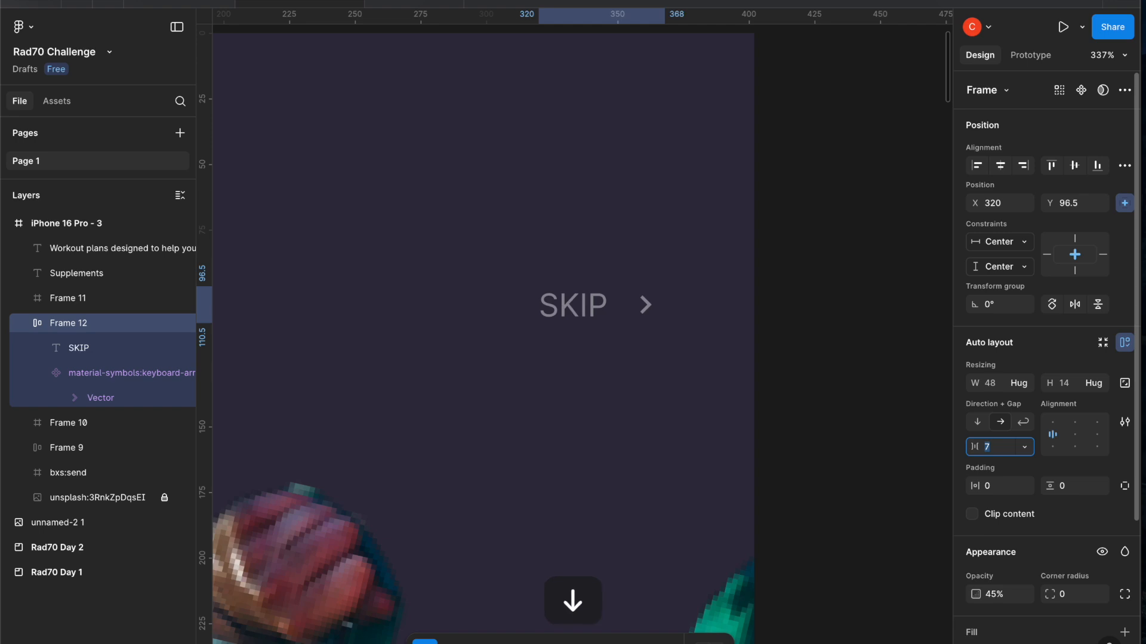
pyautogui.press('Down')
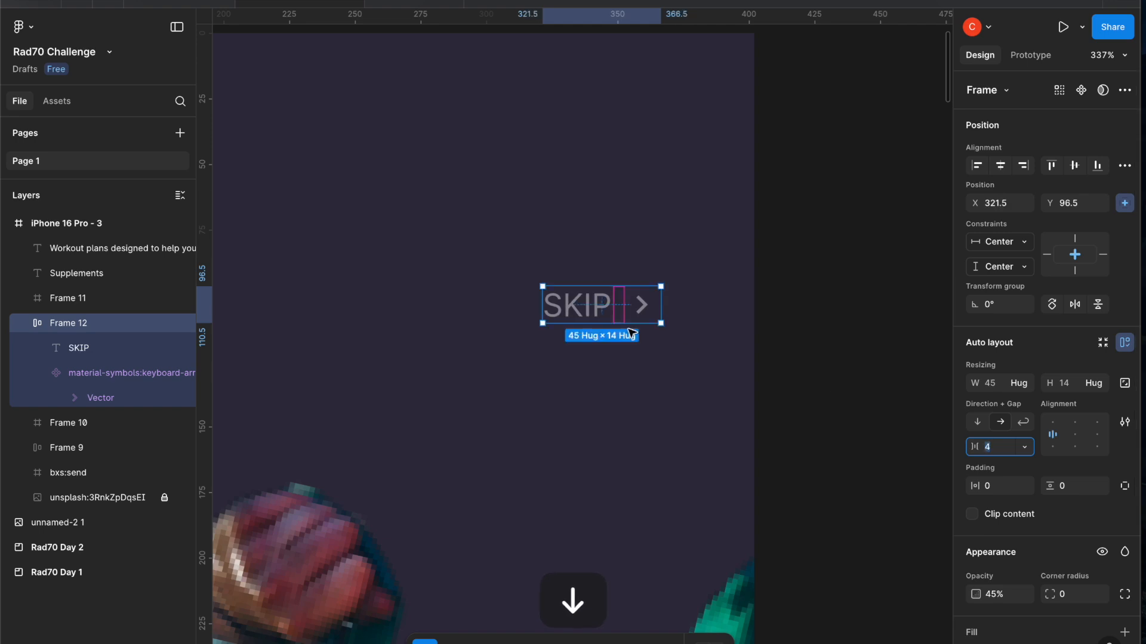
# Check the font size of the SKIP text inside Frame 12
pyautogui.click(642, 307)
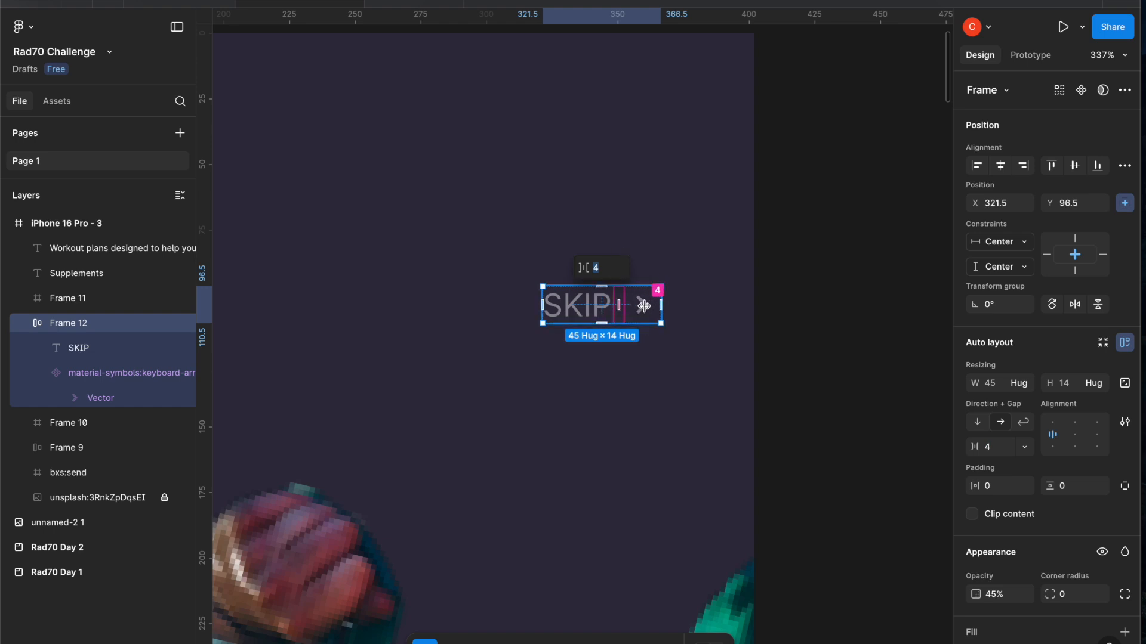
pyautogui.click(571, 310)
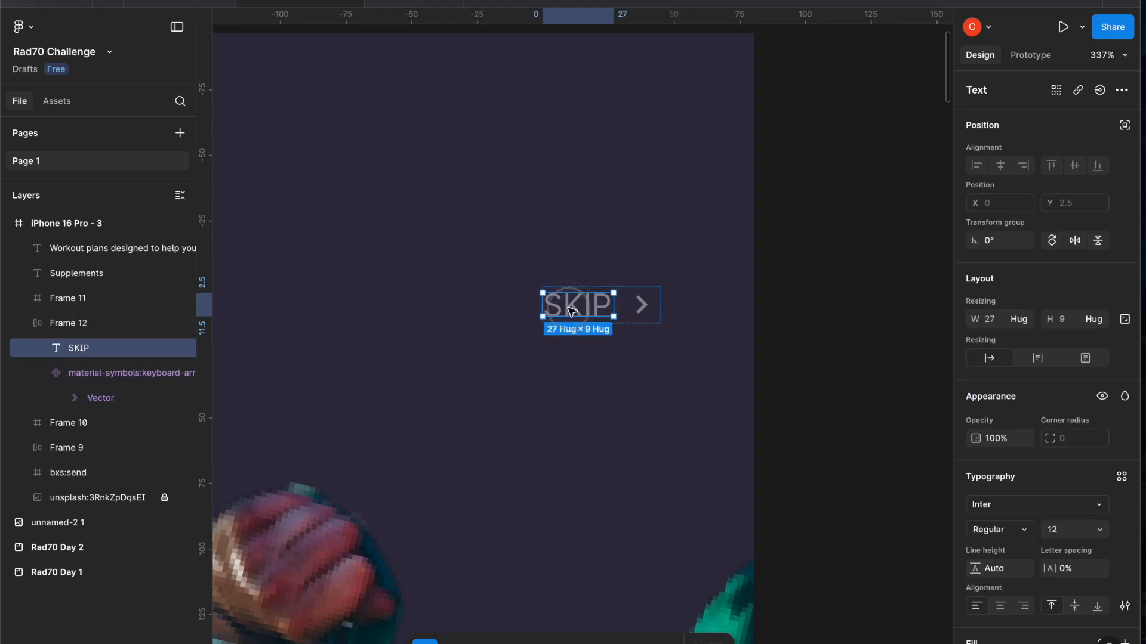
pyautogui.click(1060, 528)
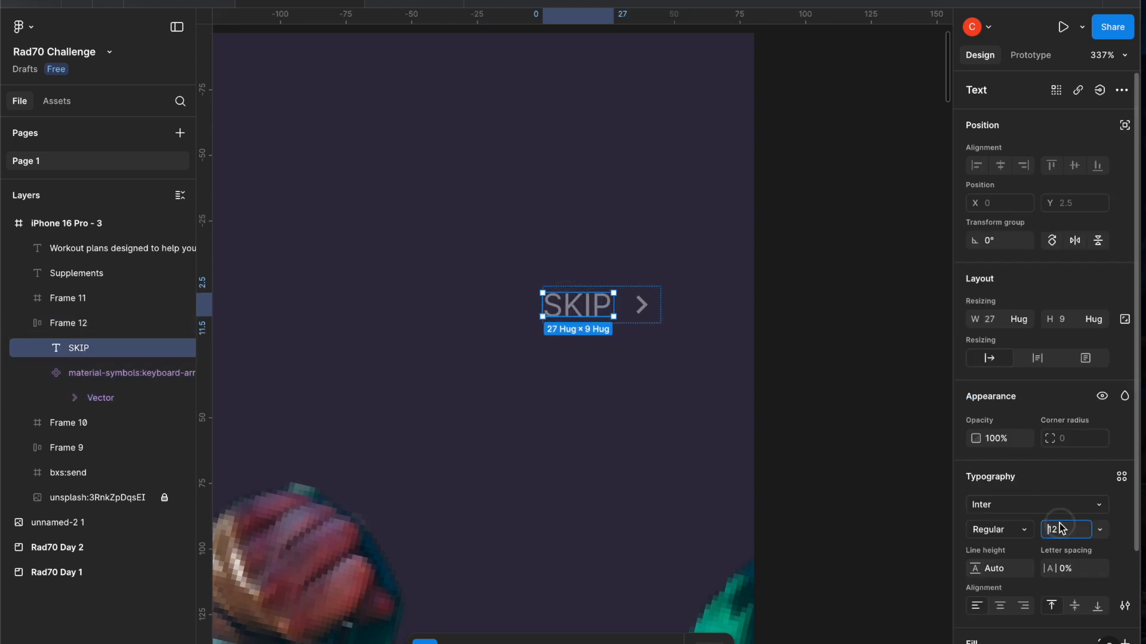
pyautogui.click(643, 456)
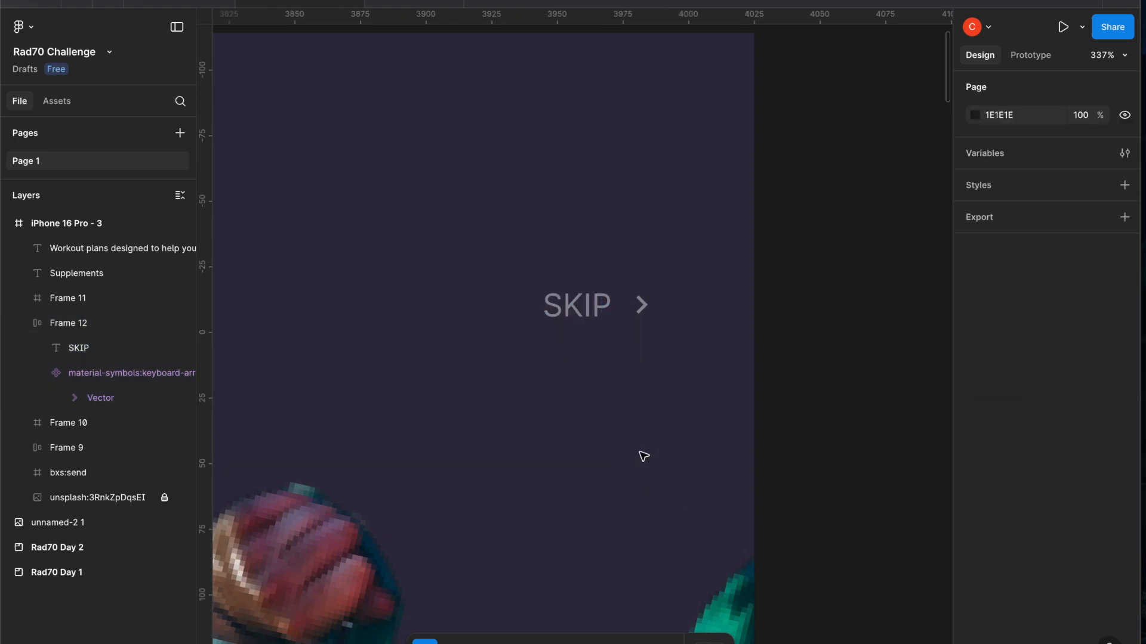
# Enlarge the arrow icon beside SKIP to a width of 16, and step it up to 17
pyautogui.doubleClick(641, 304)
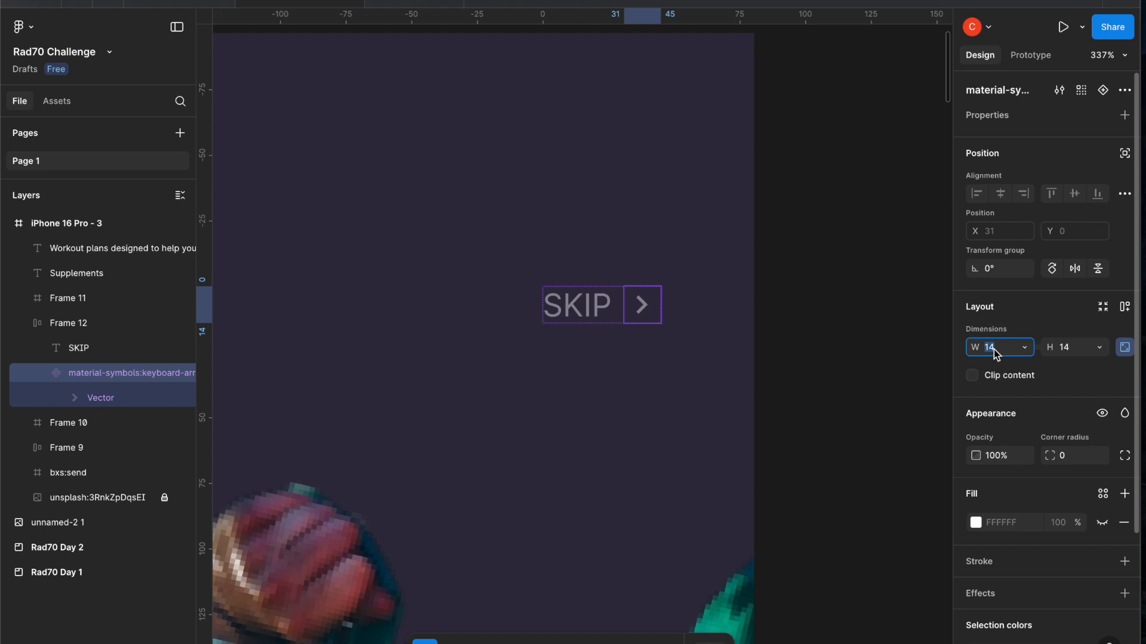
pyautogui.write('16')
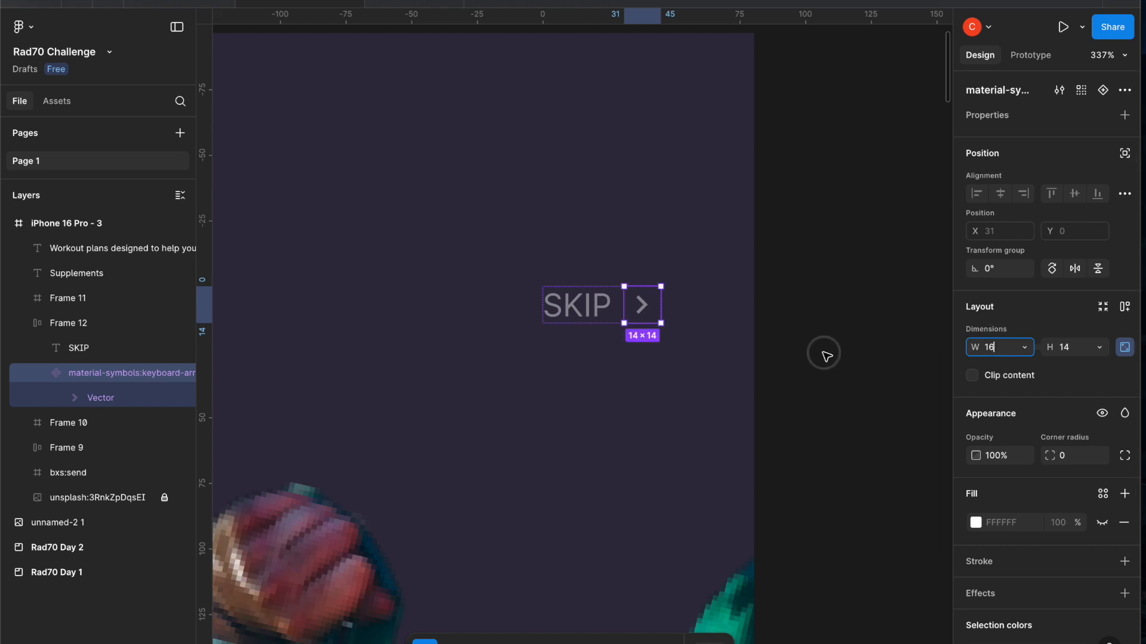
pyautogui.click(826, 356)
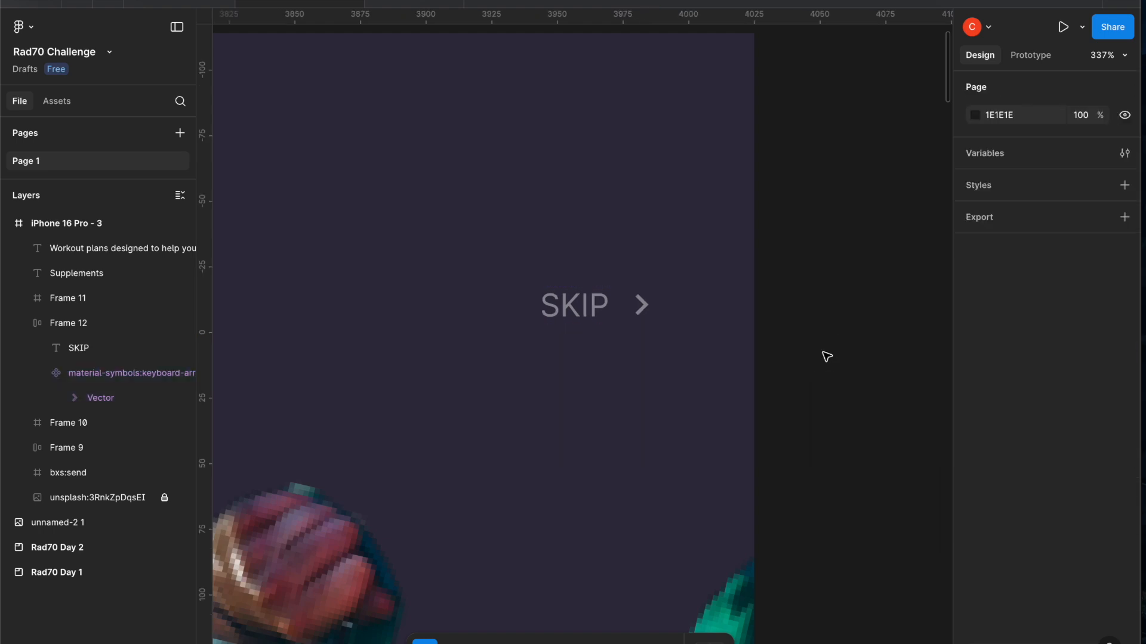
pyautogui.click(638, 309)
pyautogui.click(643, 306)
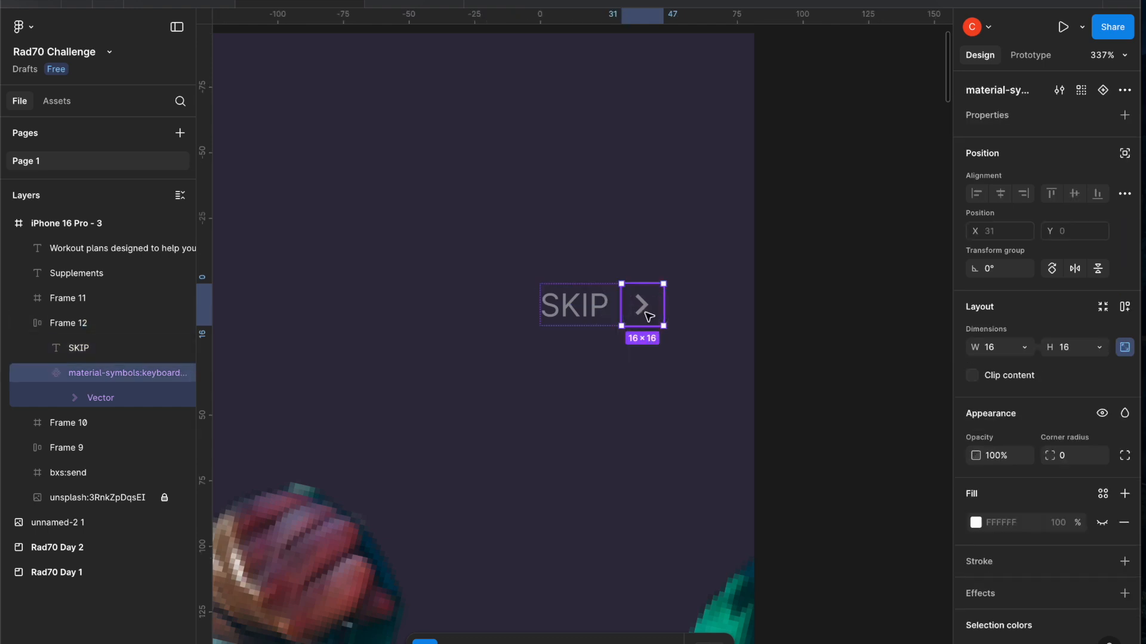
pyautogui.click(1006, 349)
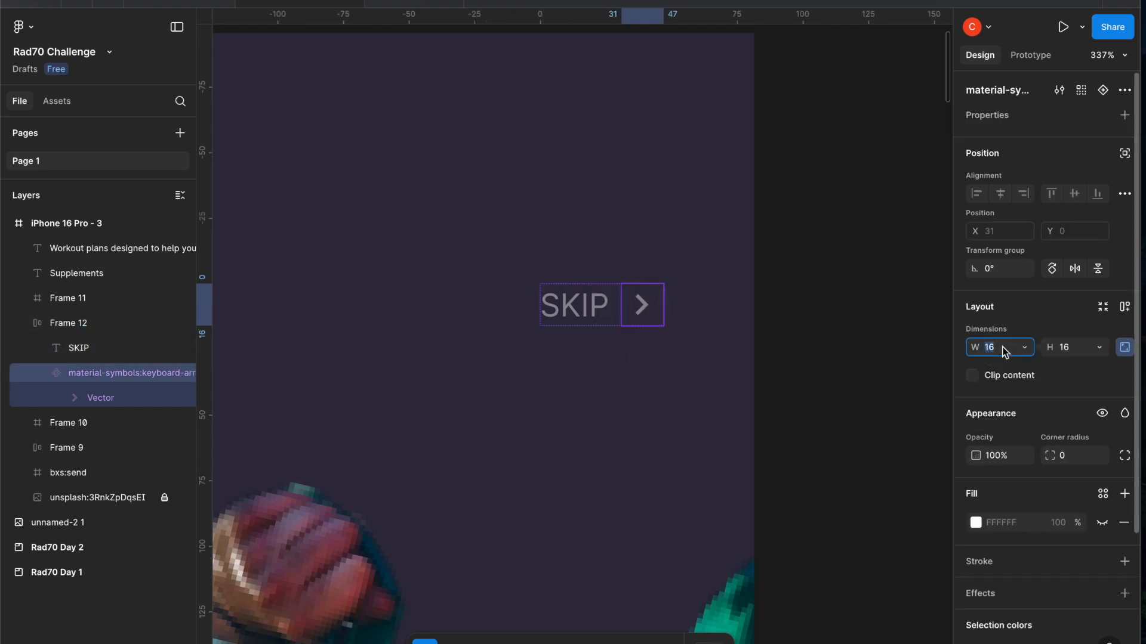
pyautogui.press('Up')
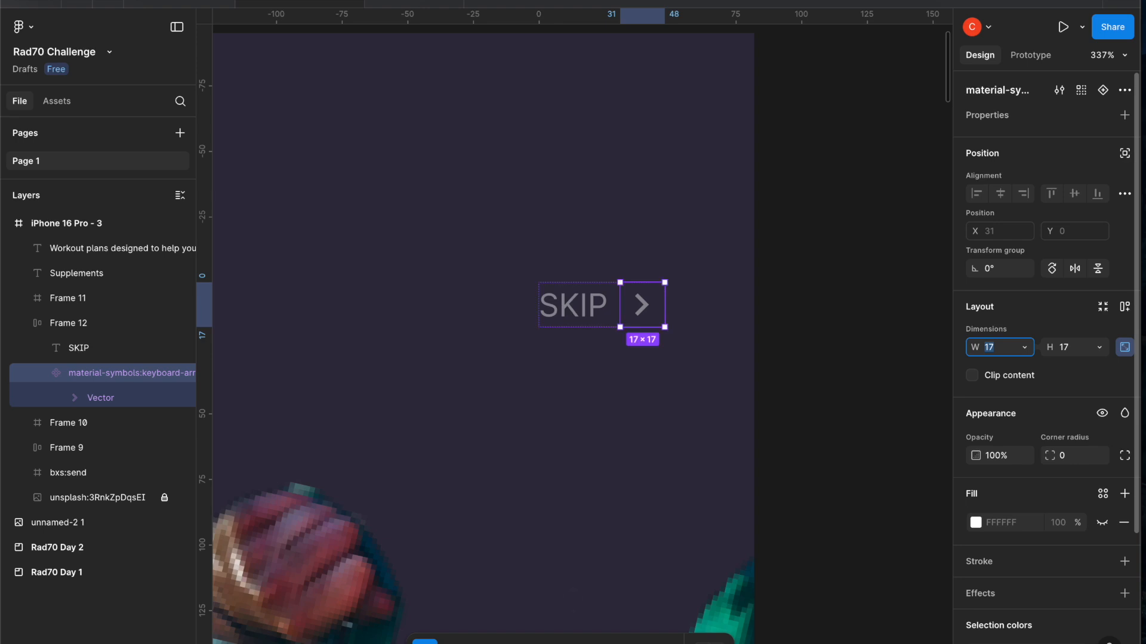
# Try a width of 18 for the arrow icon beside SKIP, and set it back to 16
pyautogui.press('Up')
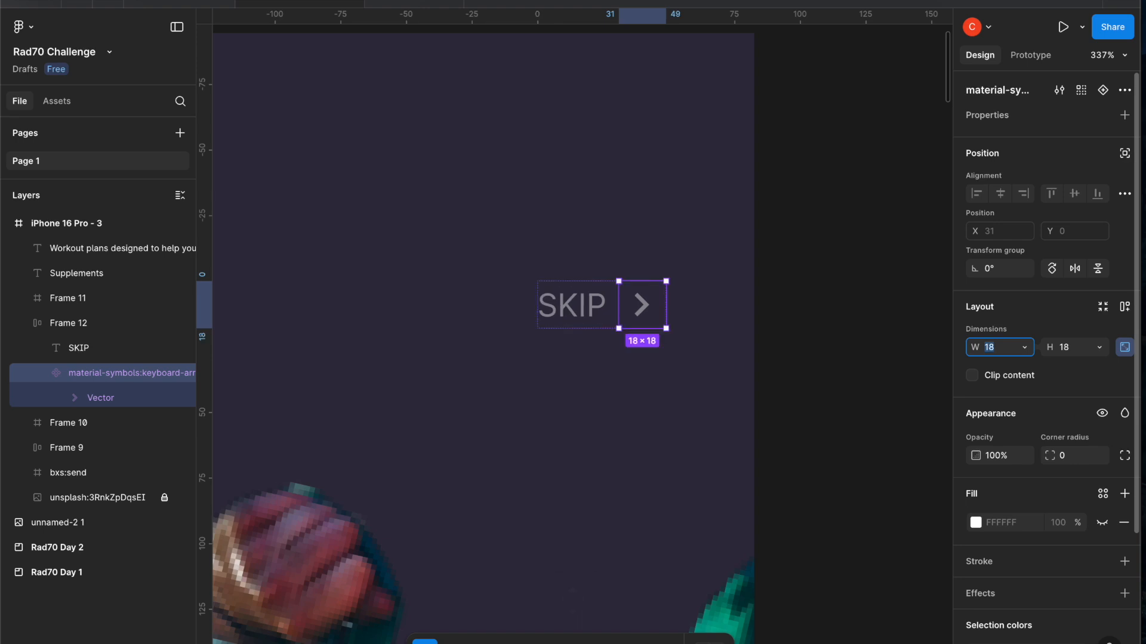
pyautogui.press('Down')
pyautogui.press('Down')
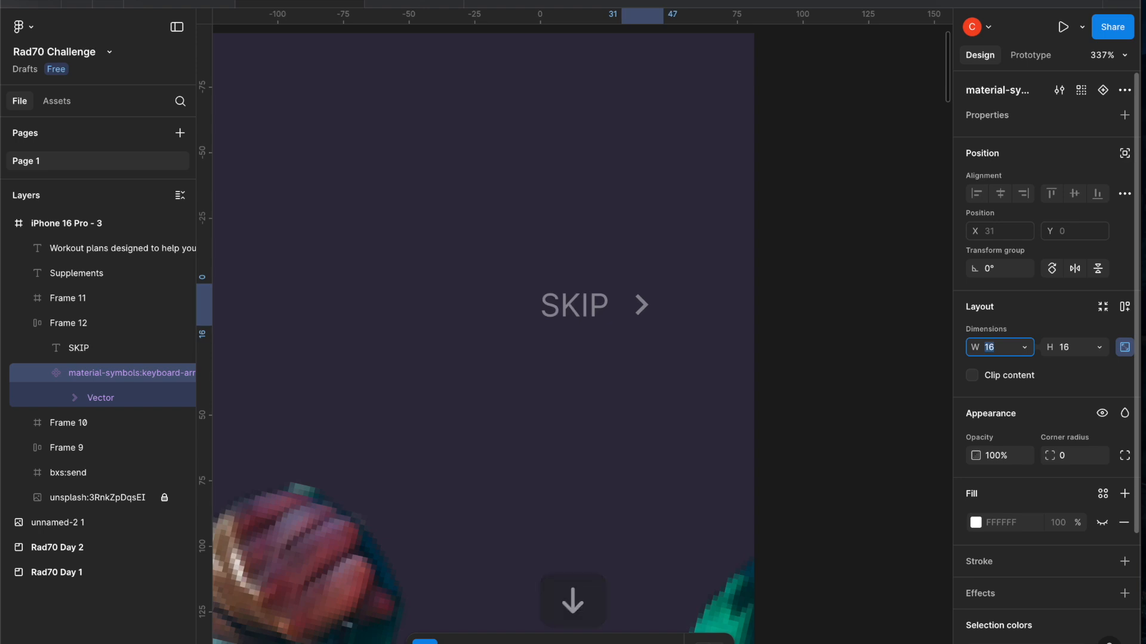
pyautogui.click(591, 312)
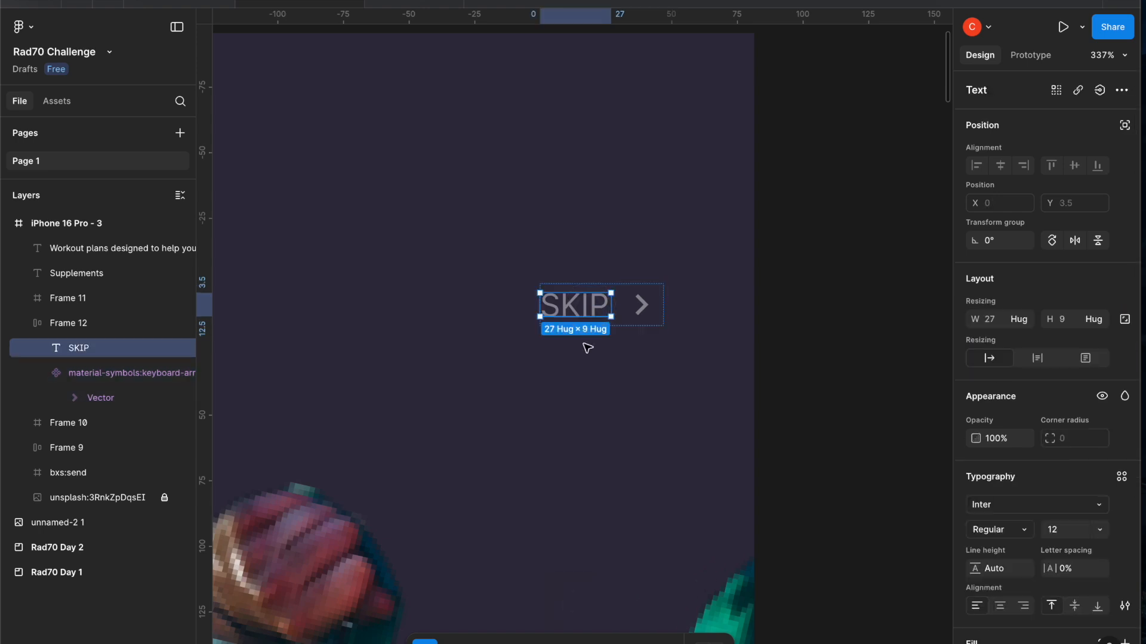
pyautogui.click(583, 406)
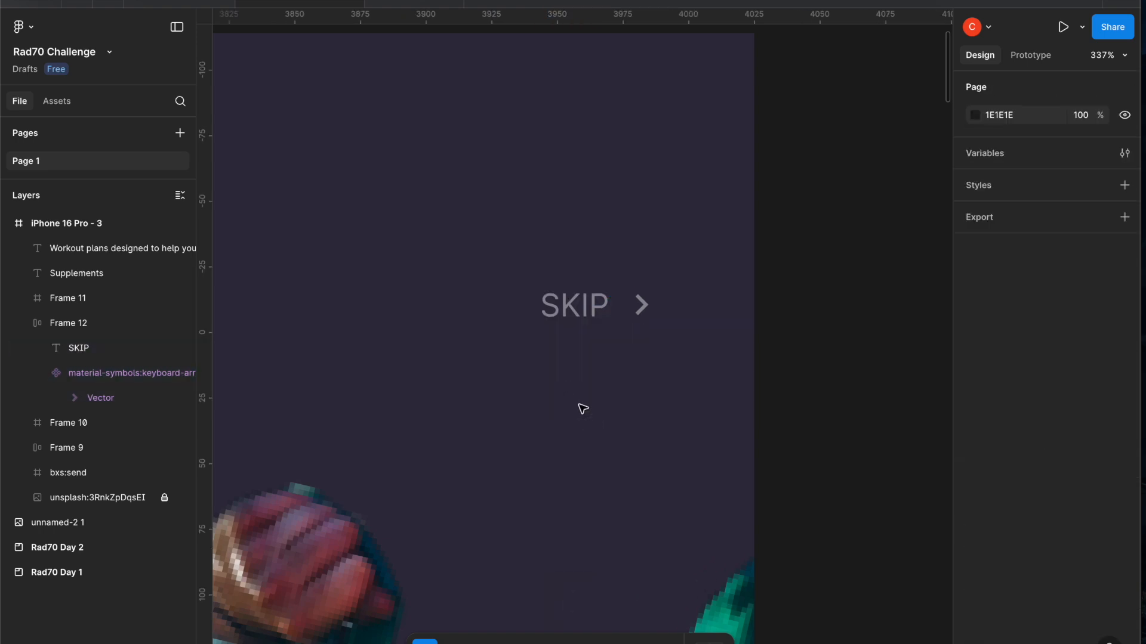
# Set the opacity of the white FFFFFF selection color in Frame 12 to 45%
pyautogui.click(603, 304)
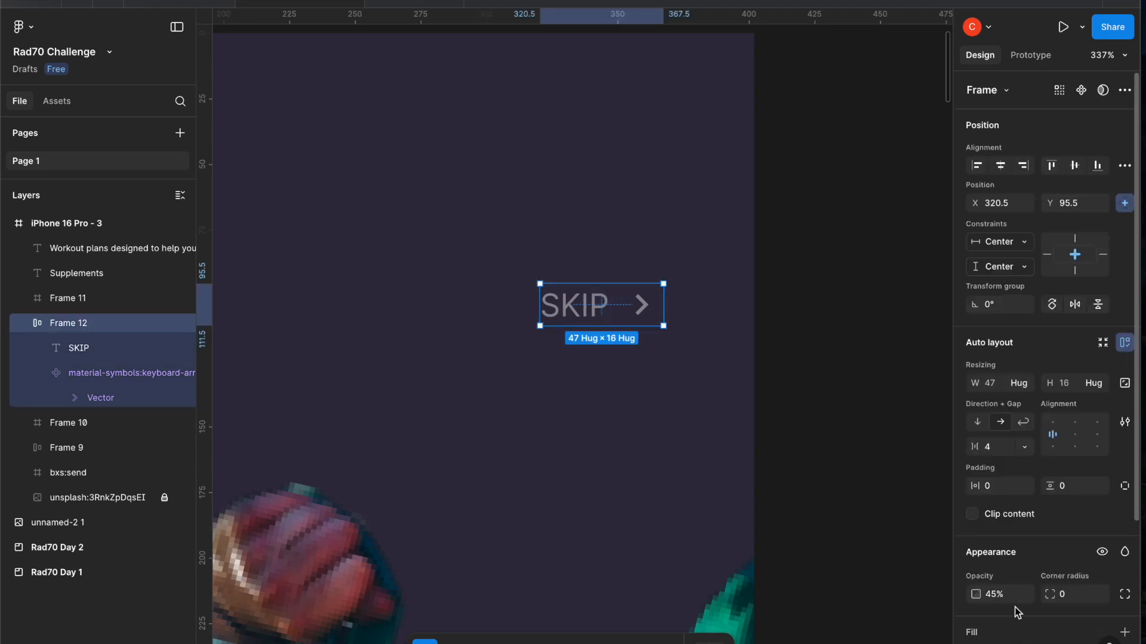
pyautogui.scroll(-3, 1005, 601)
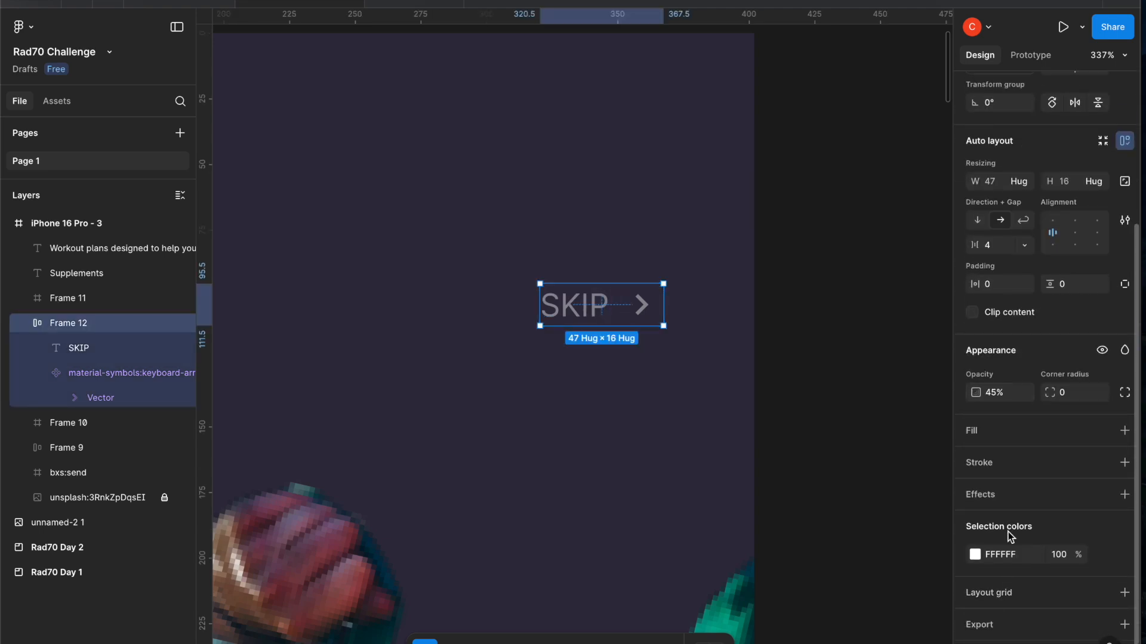
pyautogui.click(1060, 556)
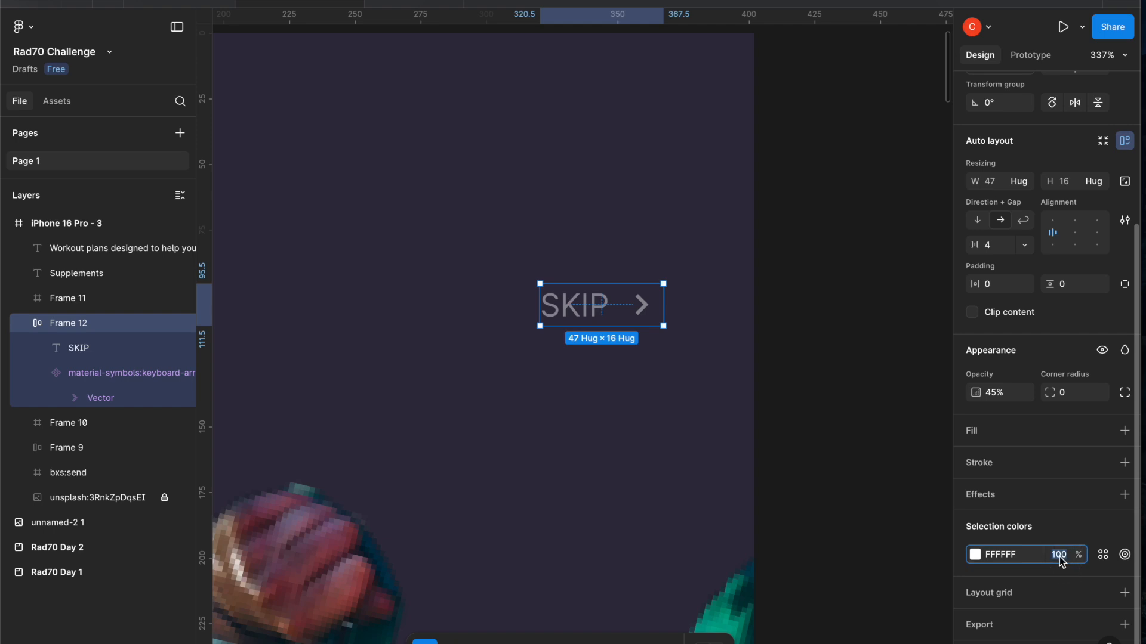
pyautogui.write('45')
pyautogui.click(907, 473)
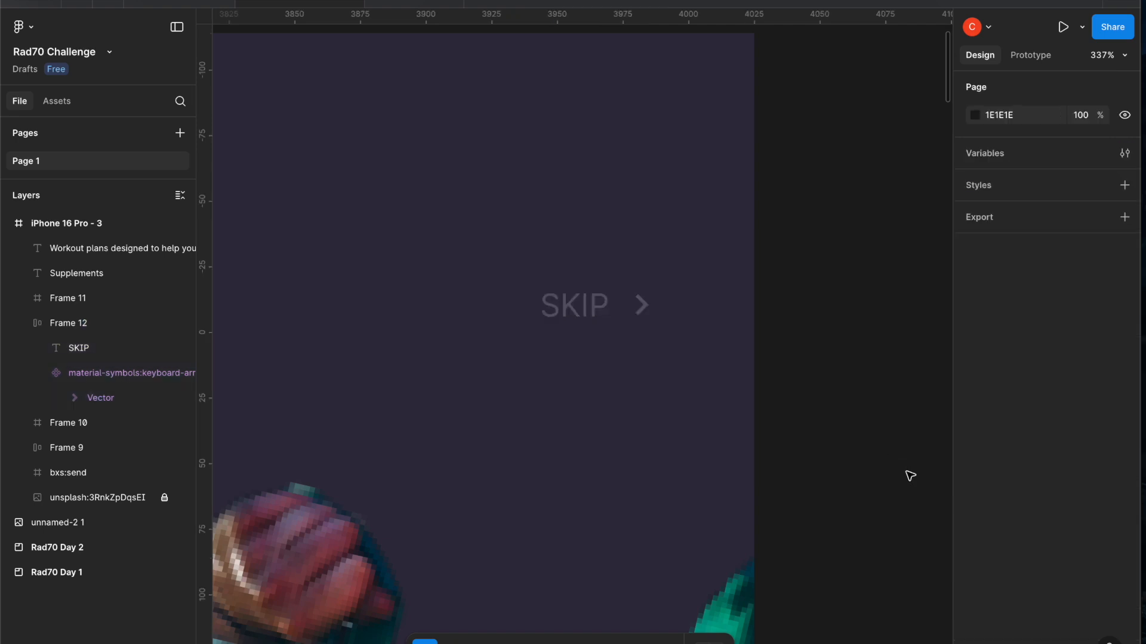
# Raise the layer opacity of Frame 12, the SKIP control, to 100%
pyautogui.click(575, 314)
pyautogui.scroll(-5, 586, 397)
pyautogui.click(498, 455)
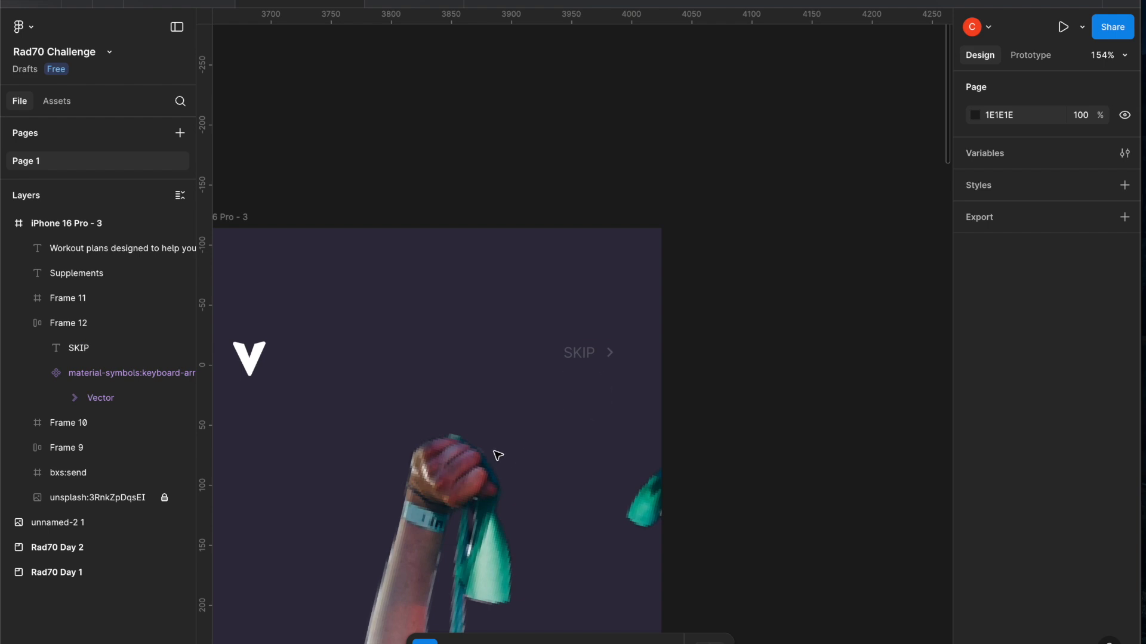
pyautogui.scroll(-3, 498, 455)
pyautogui.hscroll(-5, 498, 455)
pyautogui.hscroll(2, 498, 455)
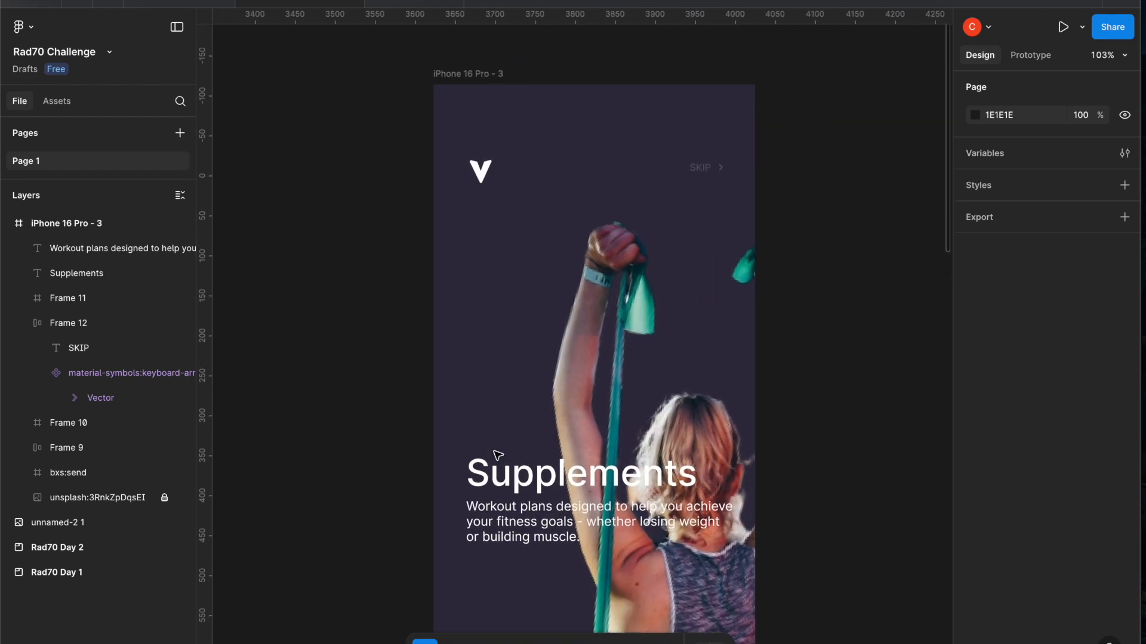
pyautogui.click(710, 170)
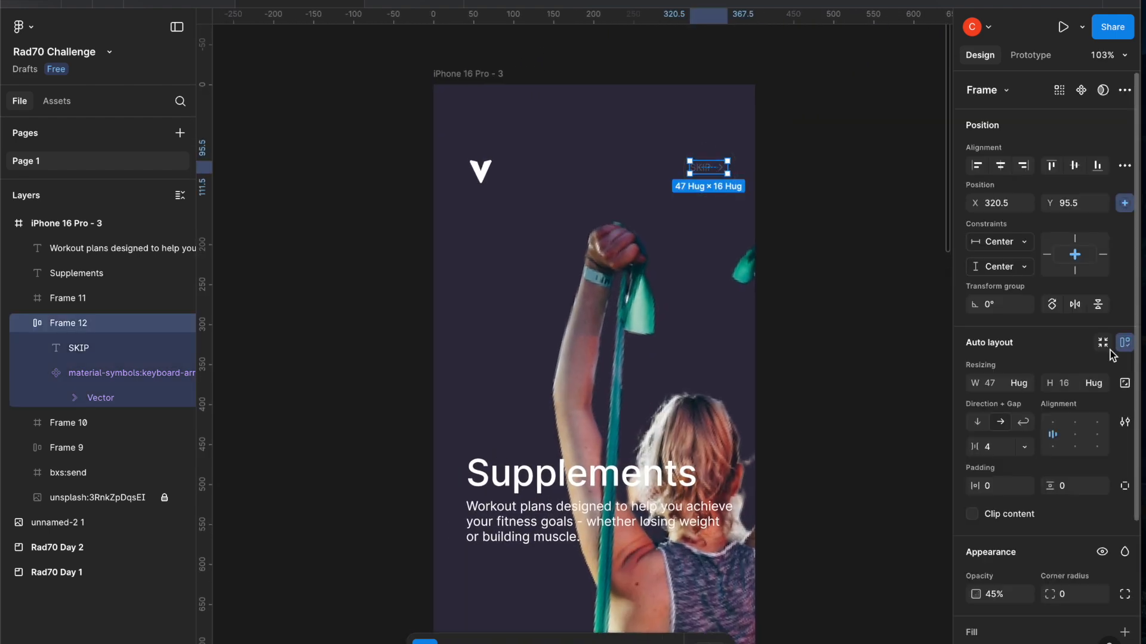
pyautogui.scroll(-1, 1008, 539)
pyautogui.click(990, 549)
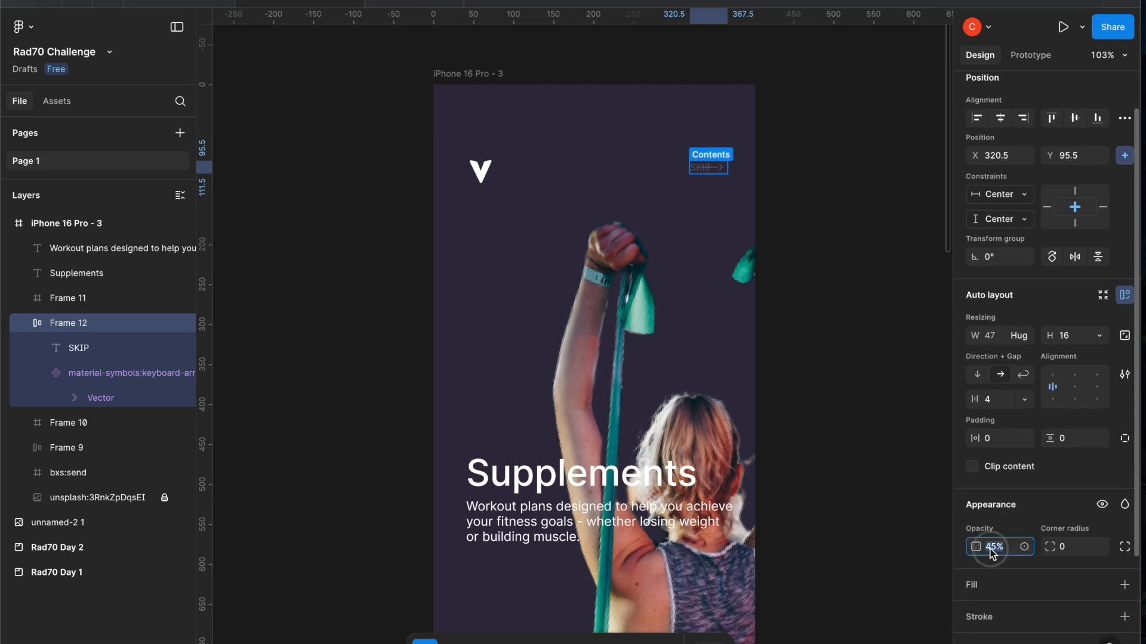
pyautogui.click(751, 366)
pyautogui.click(854, 347)
# Lower the layer opacity of Frame 12 to 80%, and reduce it further to 65%
pyautogui.click(695, 170)
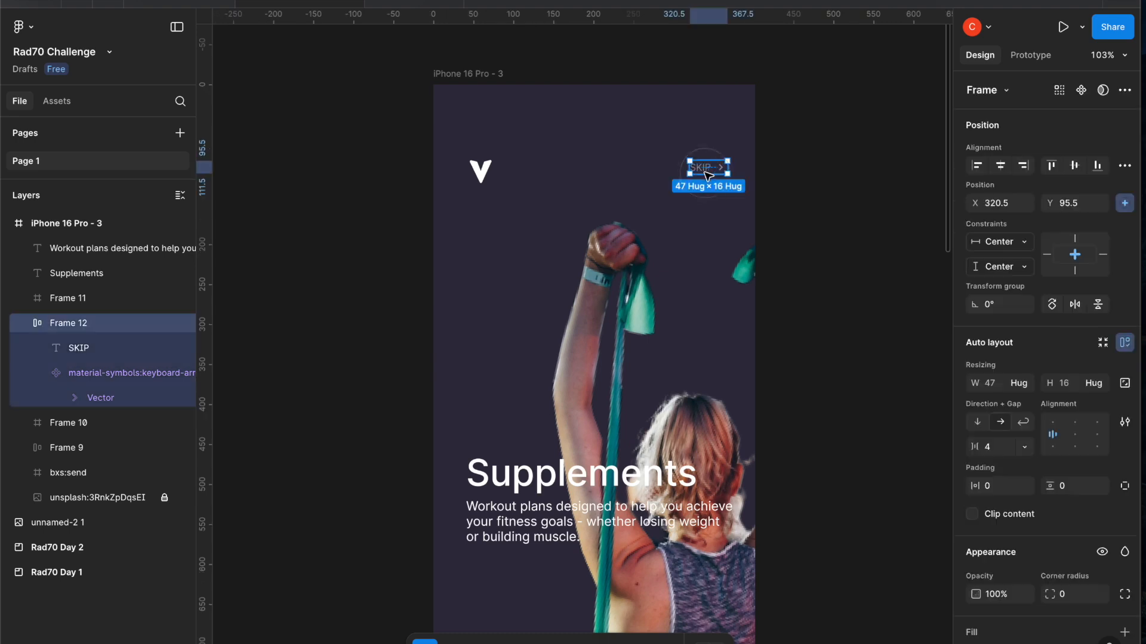
pyautogui.scroll(-1, 1016, 536)
pyautogui.click(993, 554)
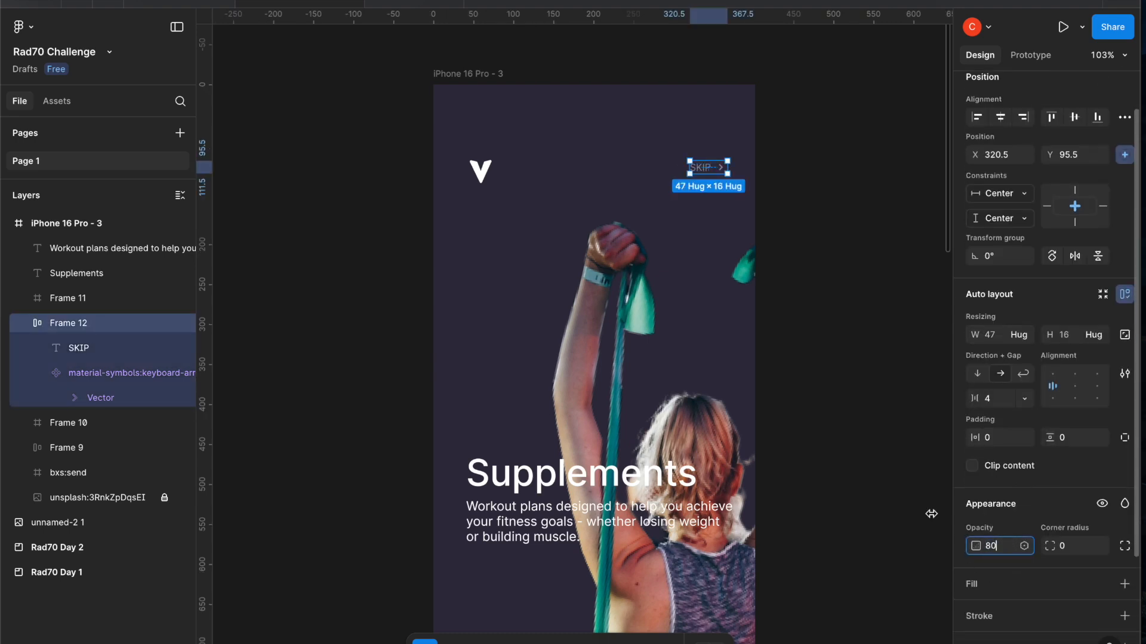
pyautogui.click(816, 390)
pyautogui.click(707, 168)
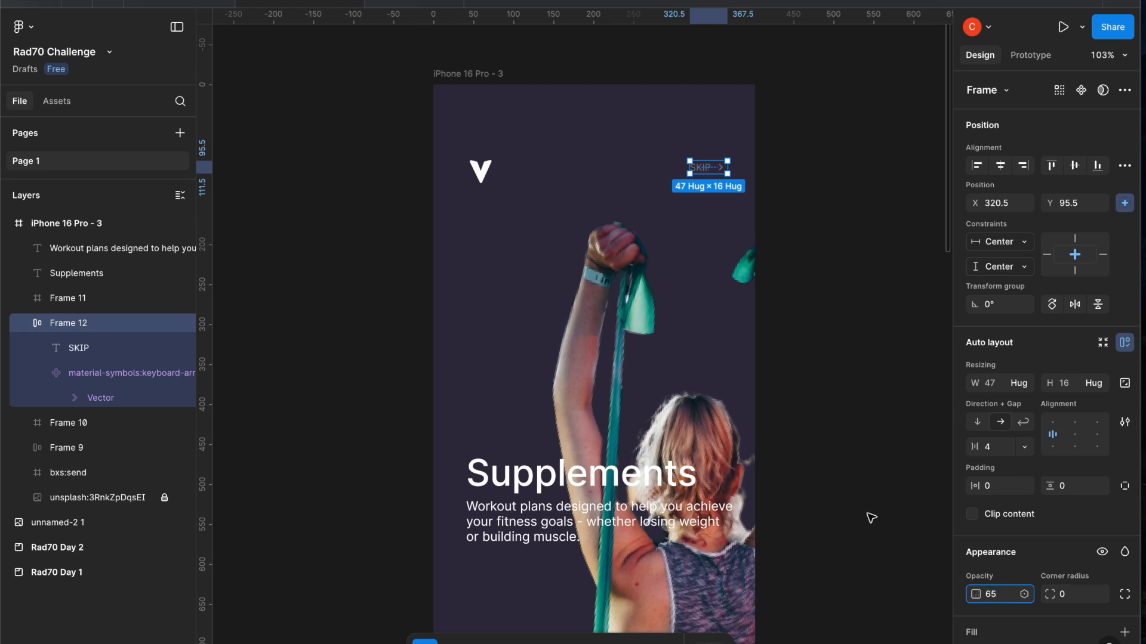
pyautogui.click(898, 426)
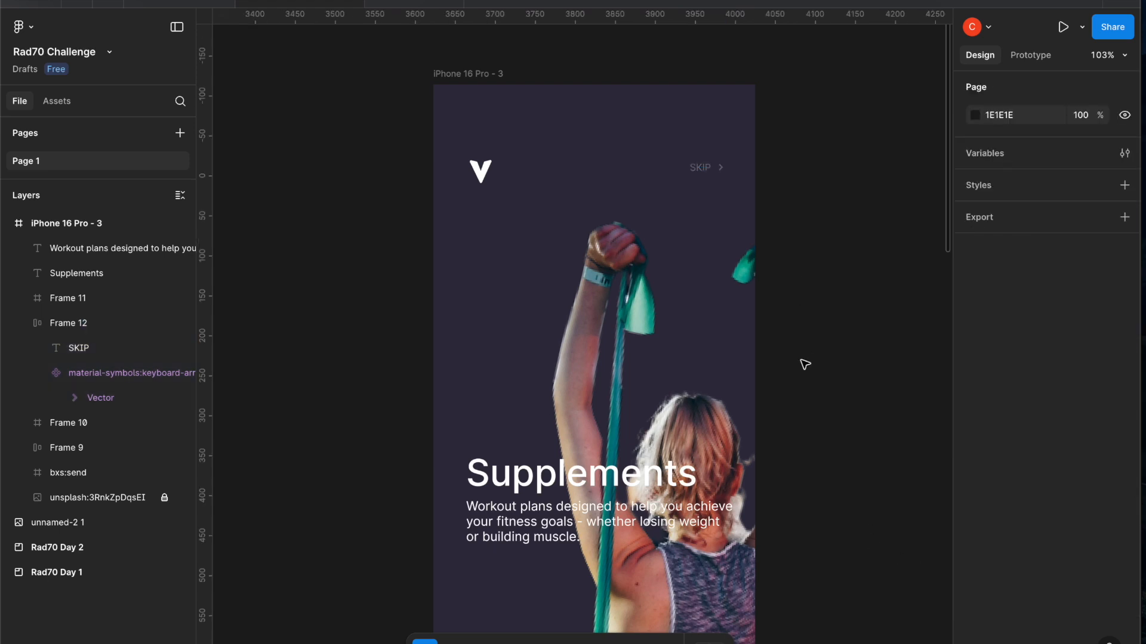
pyautogui.scroll(-3, 804, 364)
pyautogui.scroll(-5, 805, 364)
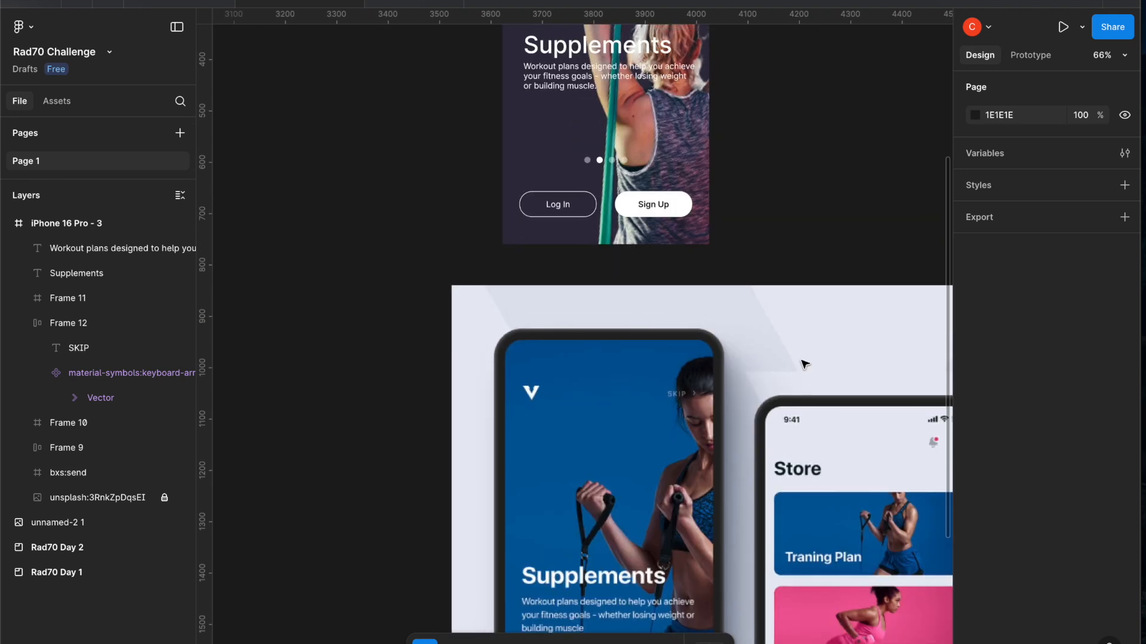
pyautogui.scroll(5, 804, 364)
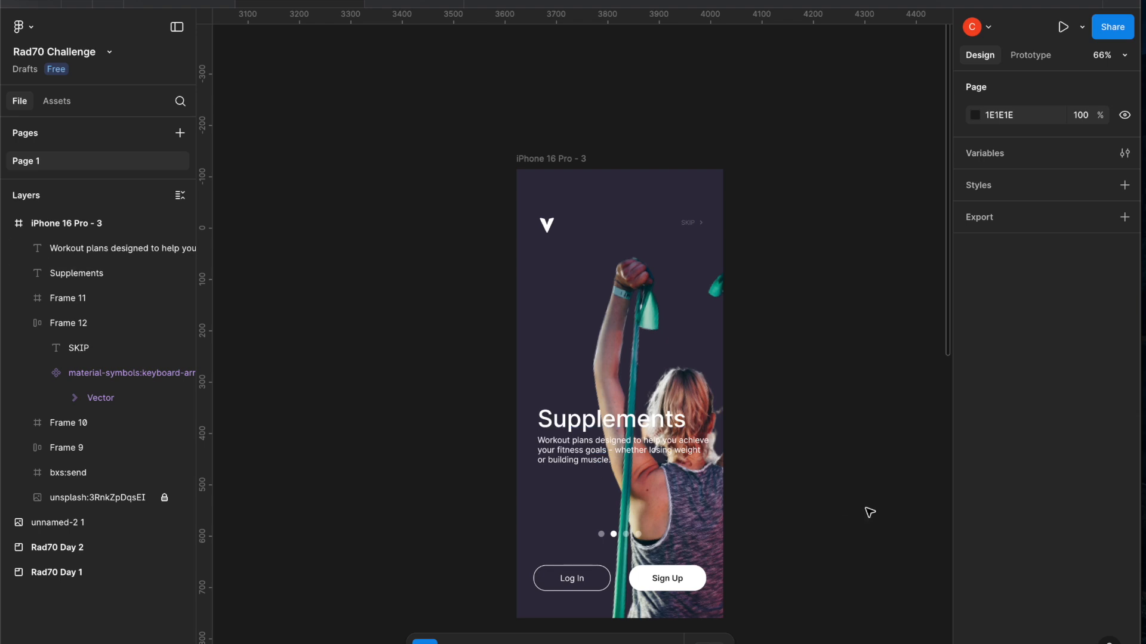
# Try moving the arrow icon in front of the SKIP text in Frame 12, and undo the reordering
pyautogui.click(693, 223)
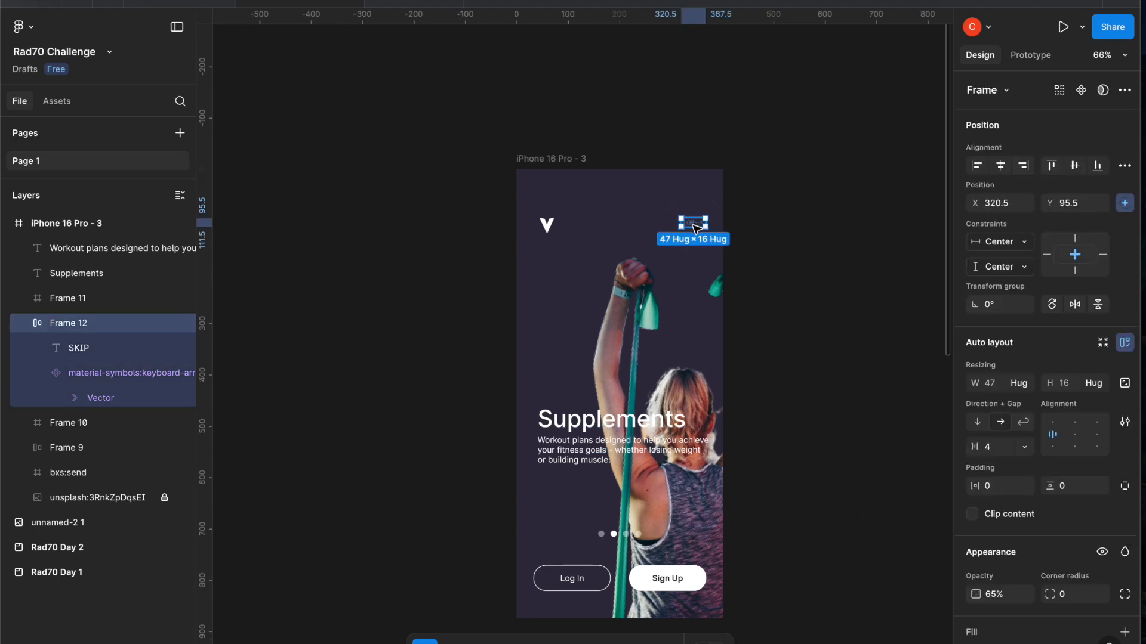
pyautogui.scroll(5, 696, 226)
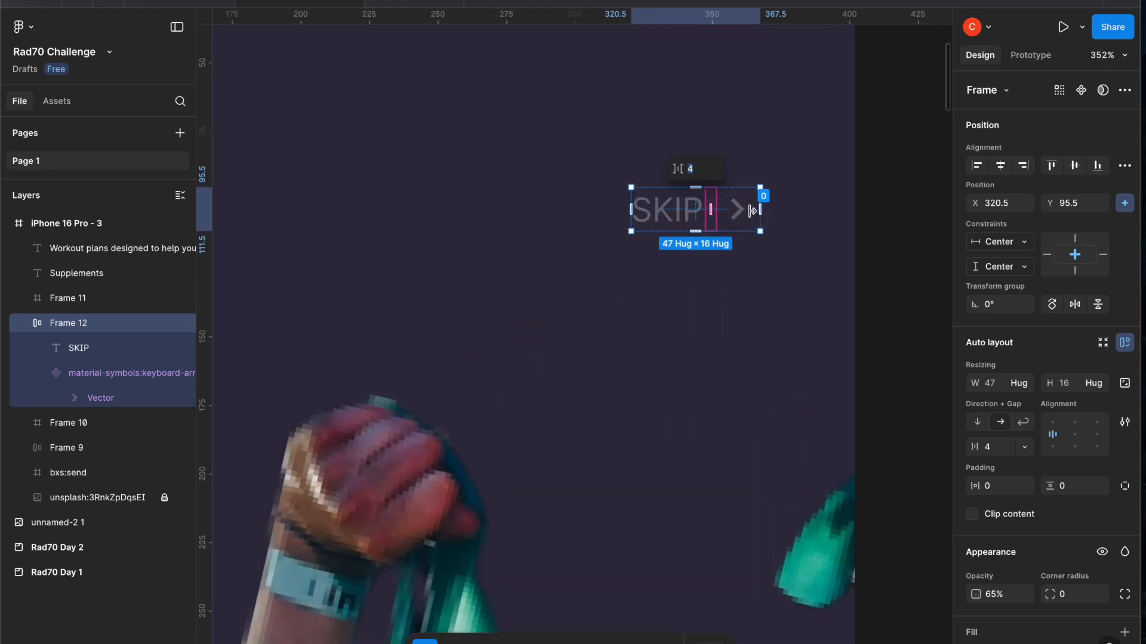
pyautogui.moveTo(736, 212); pyautogui.dragTo(654, 210)
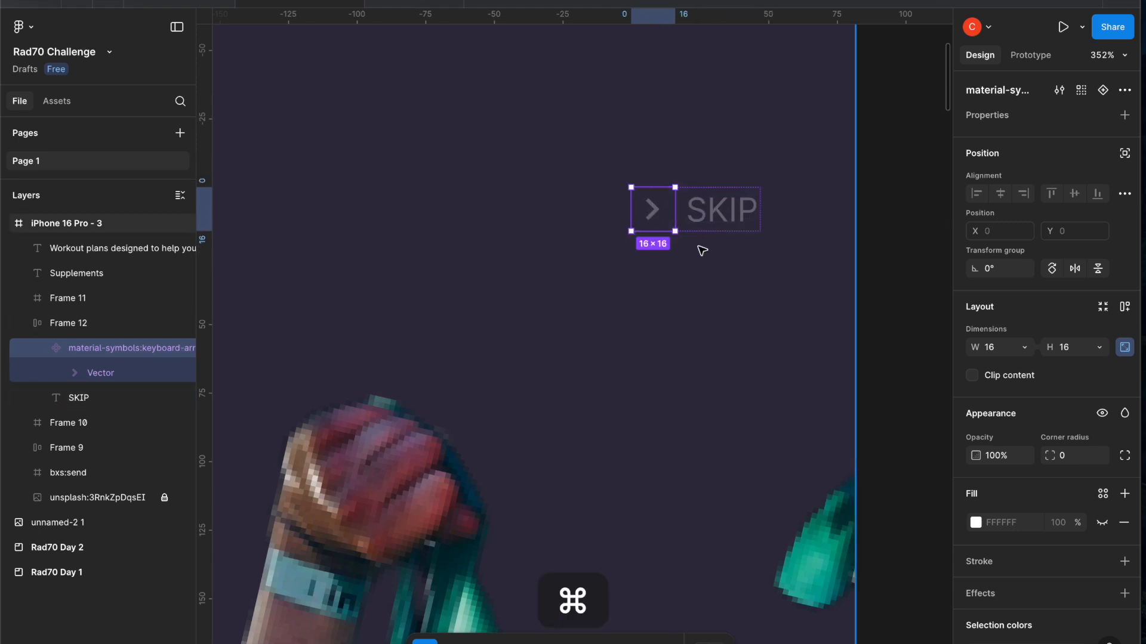
pyautogui.press('super+z')
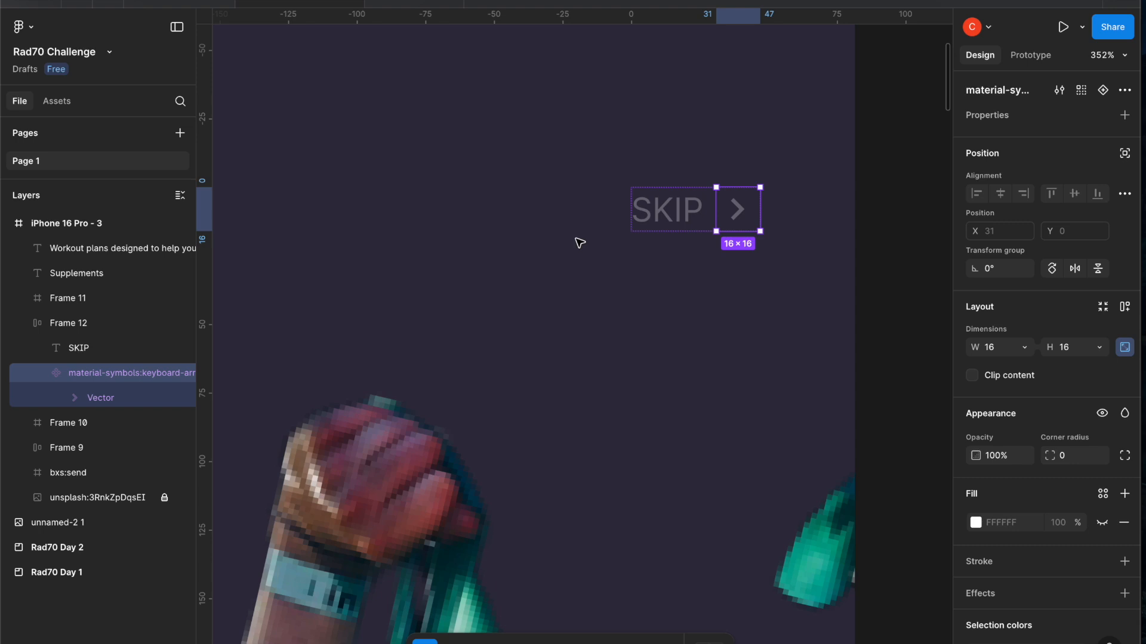
# Change the font weight of the Supplements heading to Semi Bold, and increase it to Bold
pyautogui.scroll(-6, 579, 241)
pyautogui.scroll(-7, 579, 242)
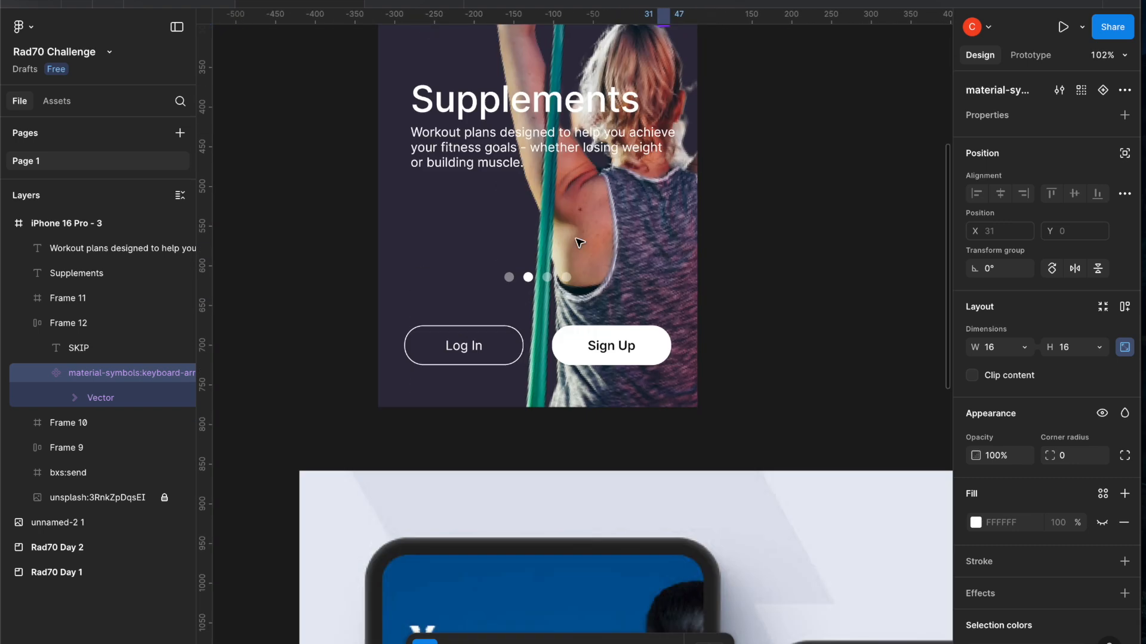
pyautogui.scroll(-5, 579, 241)
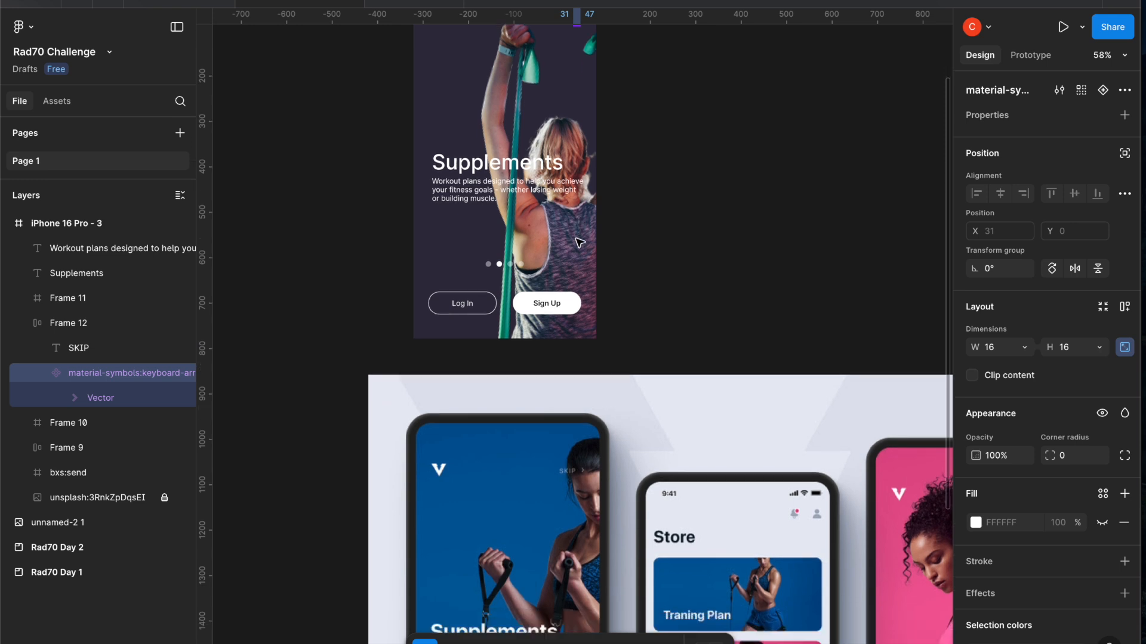
pyautogui.scroll(3, 578, 242)
pyautogui.click(526, 170)
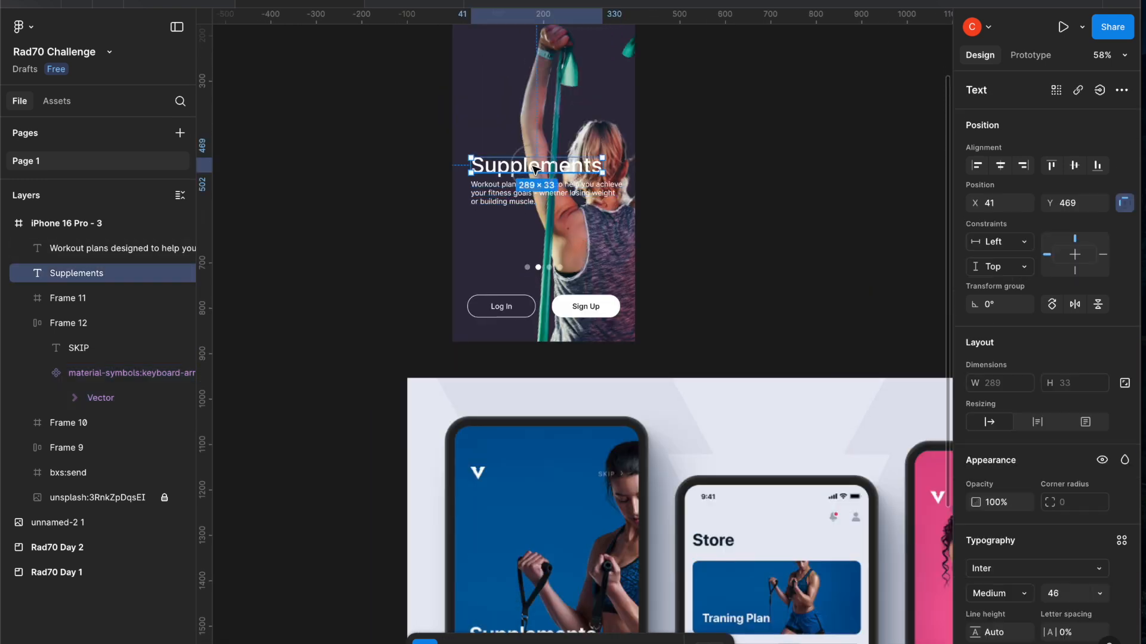
pyautogui.scroll(-2, 1031, 557)
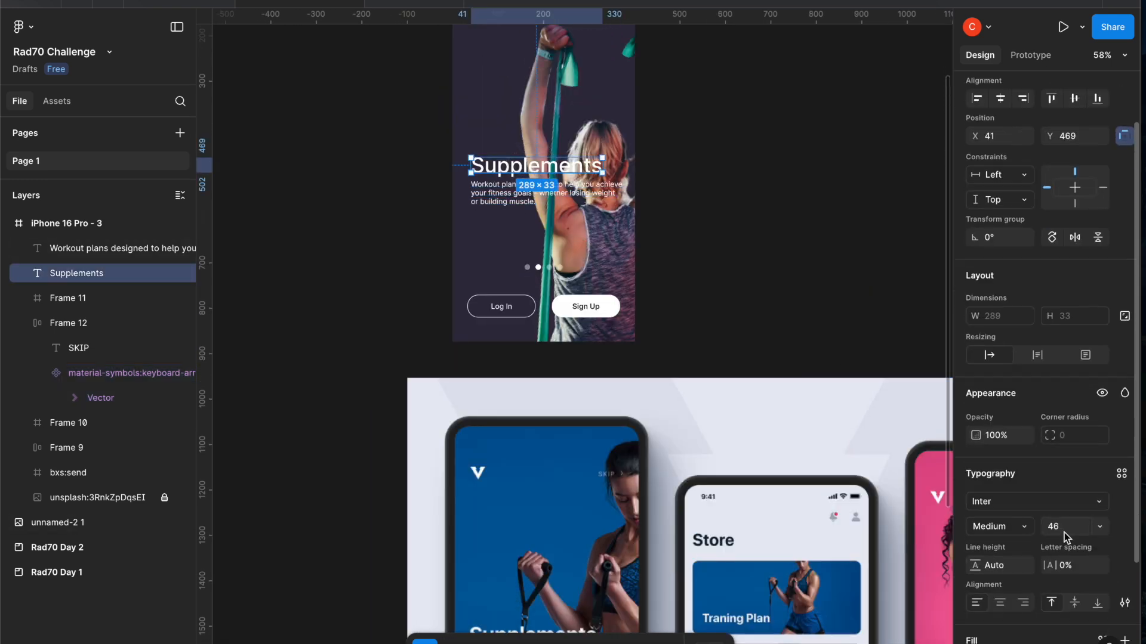
pyautogui.click(1027, 529)
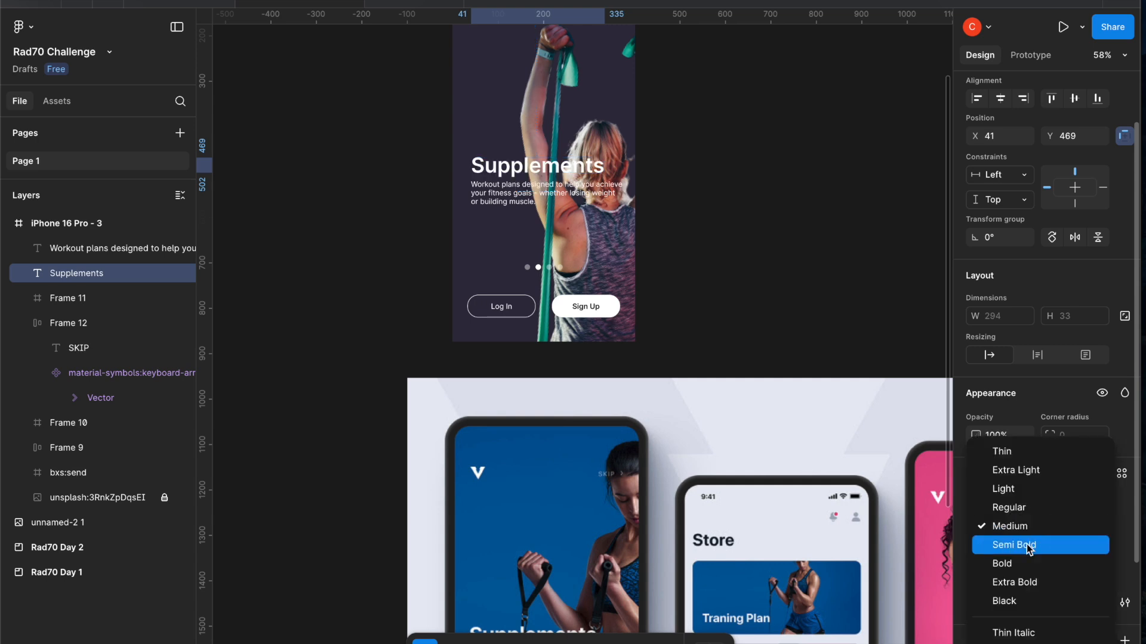
pyautogui.click(1026, 543)
pyautogui.click(1024, 527)
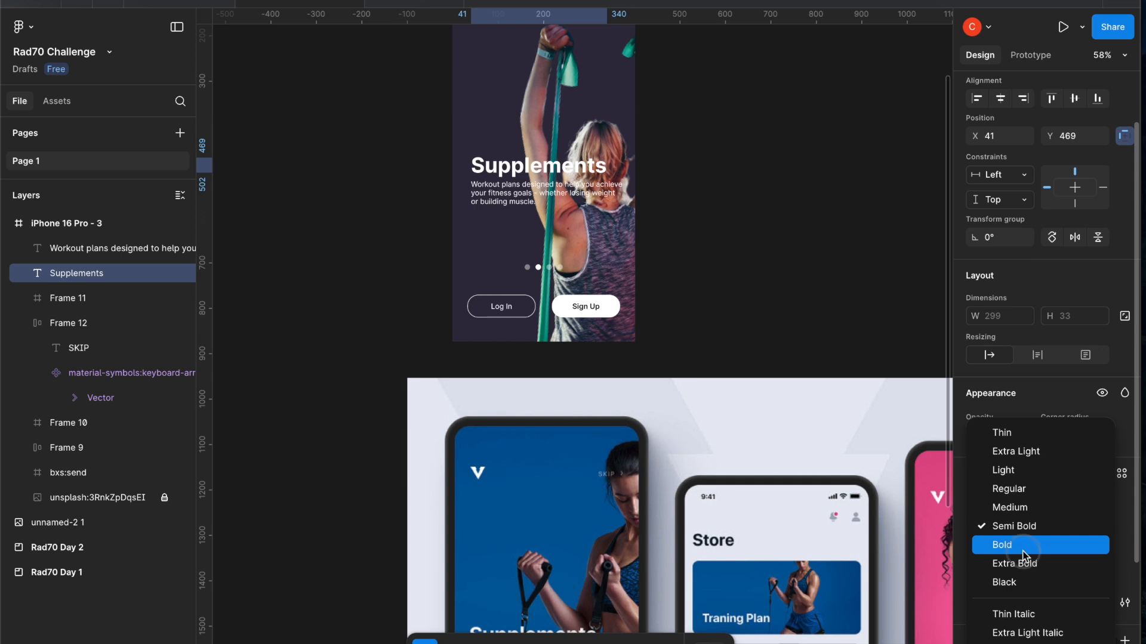
pyautogui.click(1023, 546)
# Set the Supplements heading's font size to 41, and step it down to 40 to match the reference heading
pyautogui.click(1059, 527)
pyautogui.write('41')
pyautogui.press('Return')
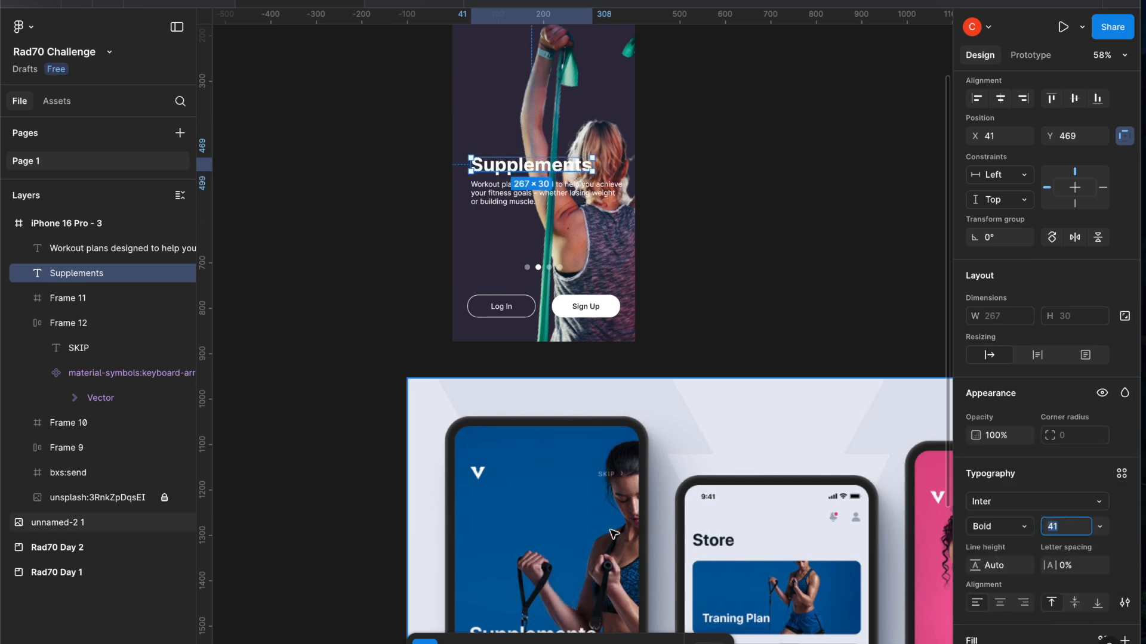
pyautogui.scroll(-3, 640, 512)
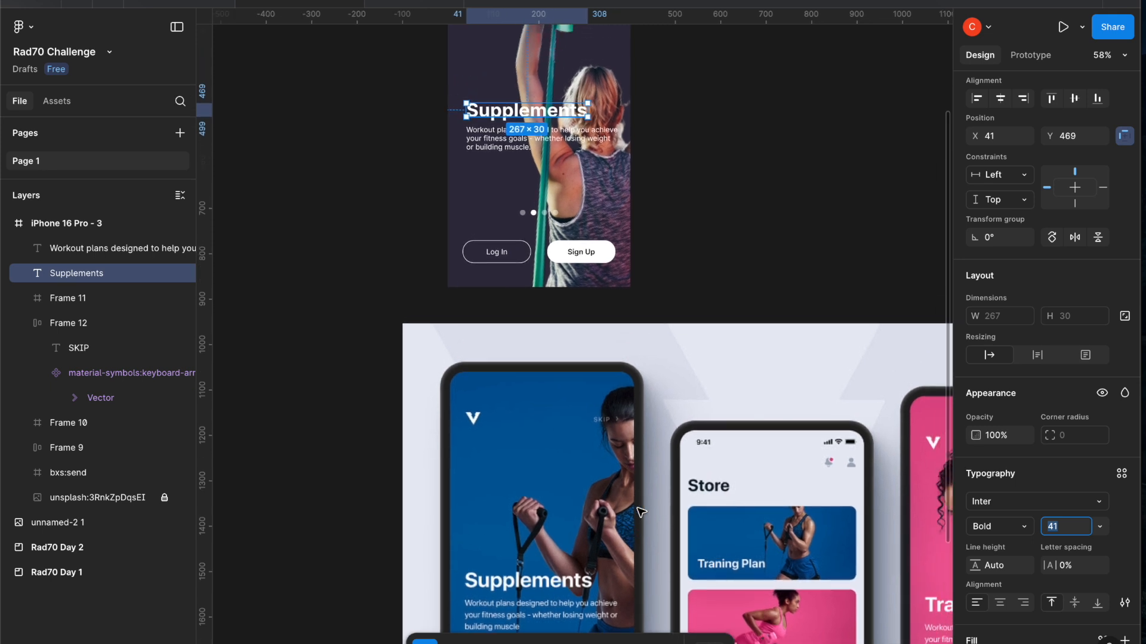
pyautogui.press('Down')
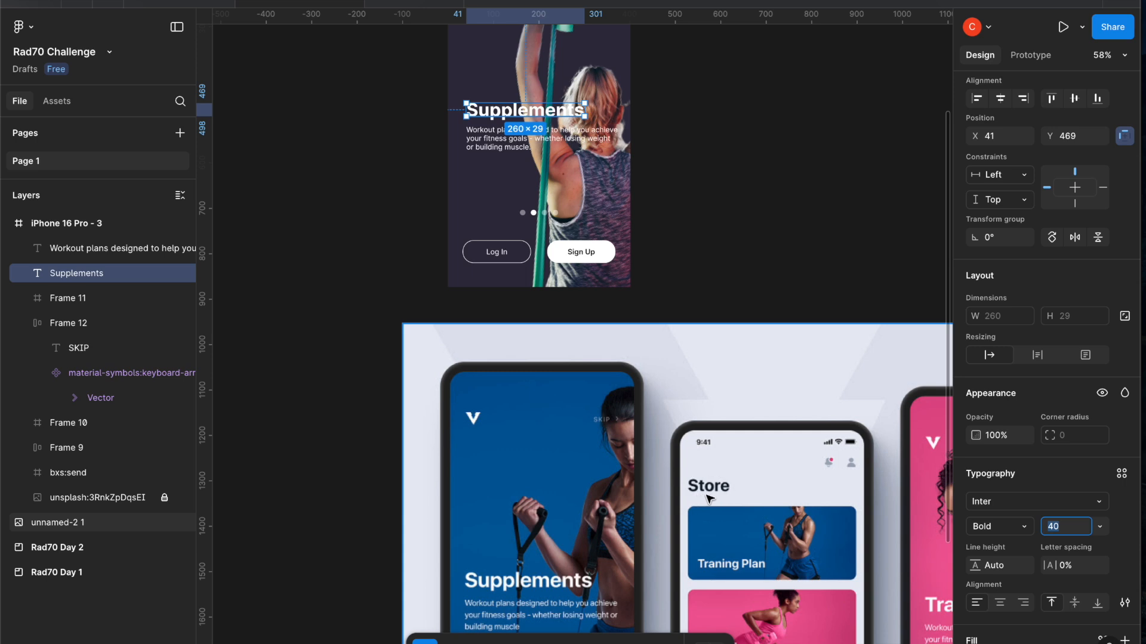
# Try Poppins as the font of the Supplements heading, and change the font to Roboto
pyautogui.click(994, 500)
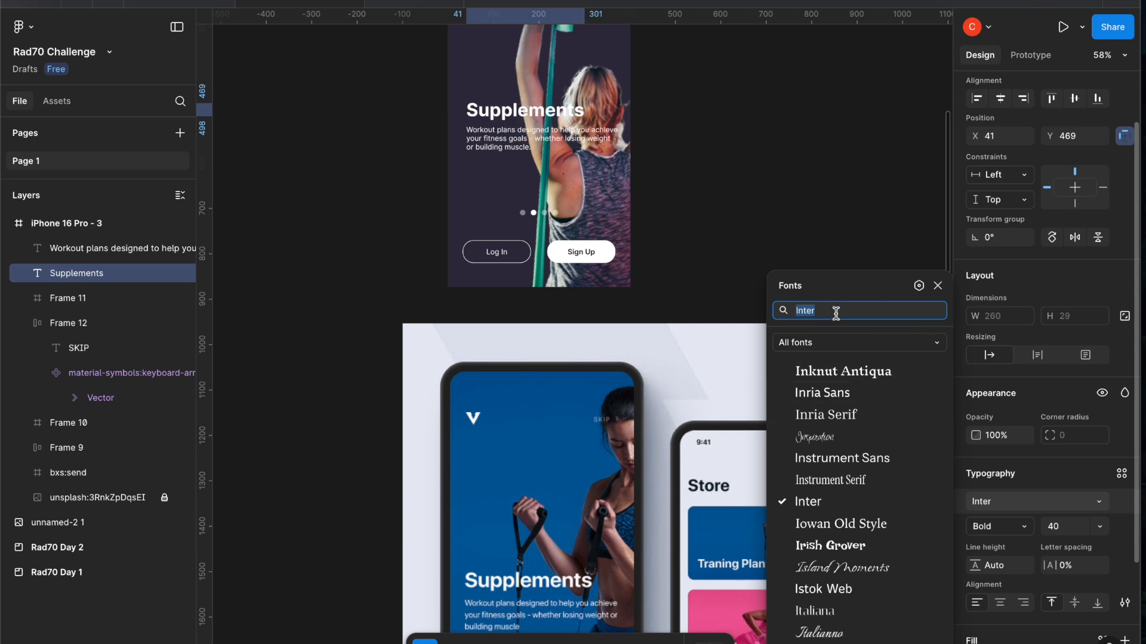
pyautogui.write('popp')
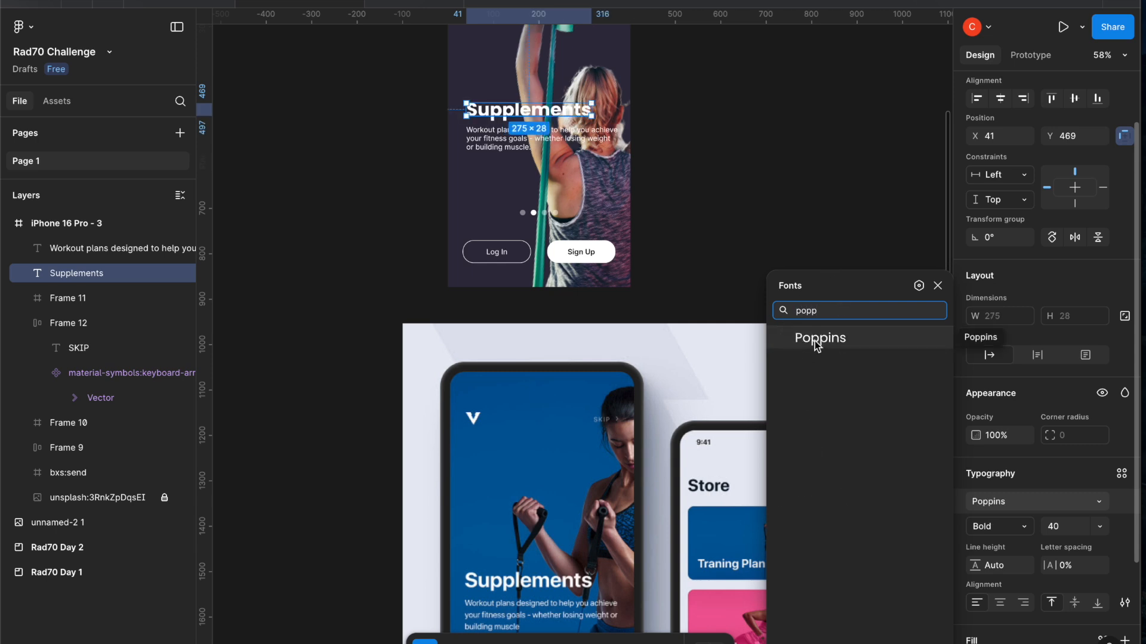
pyautogui.press('BackSpace')
pyautogui.press('BackSpace')
pyautogui.press('BackSpace')
pyautogui.press('BackSpace')
pyautogui.write('robo')
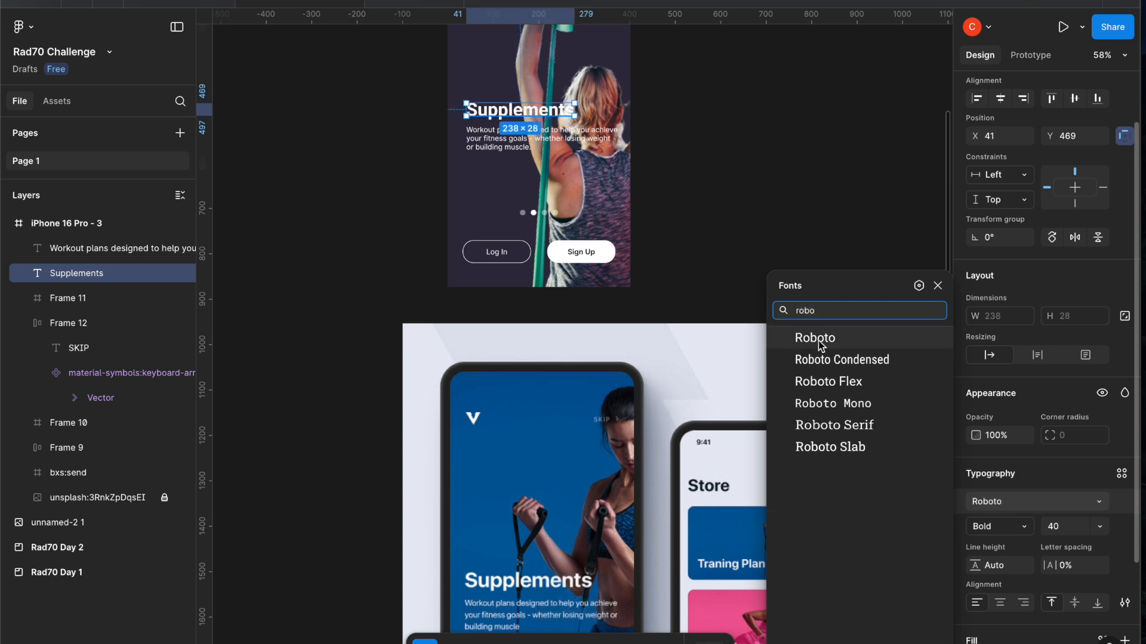
pyautogui.click(825, 337)
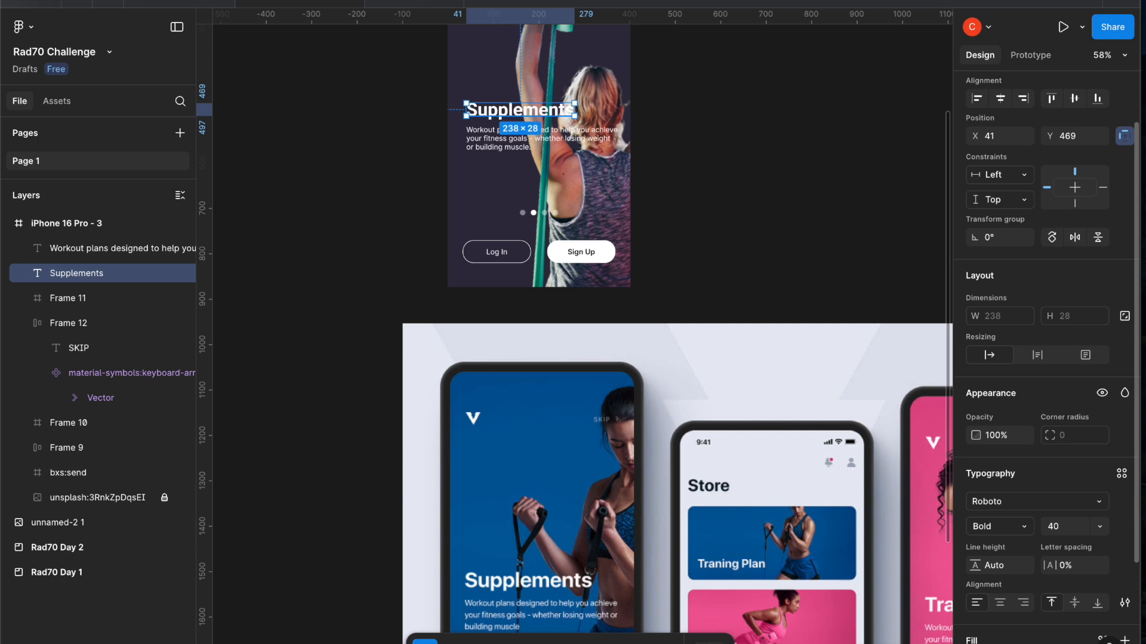
# Change the font of the workout description text to Roboto and increase its font size to 18
pyautogui.click(645, 190)
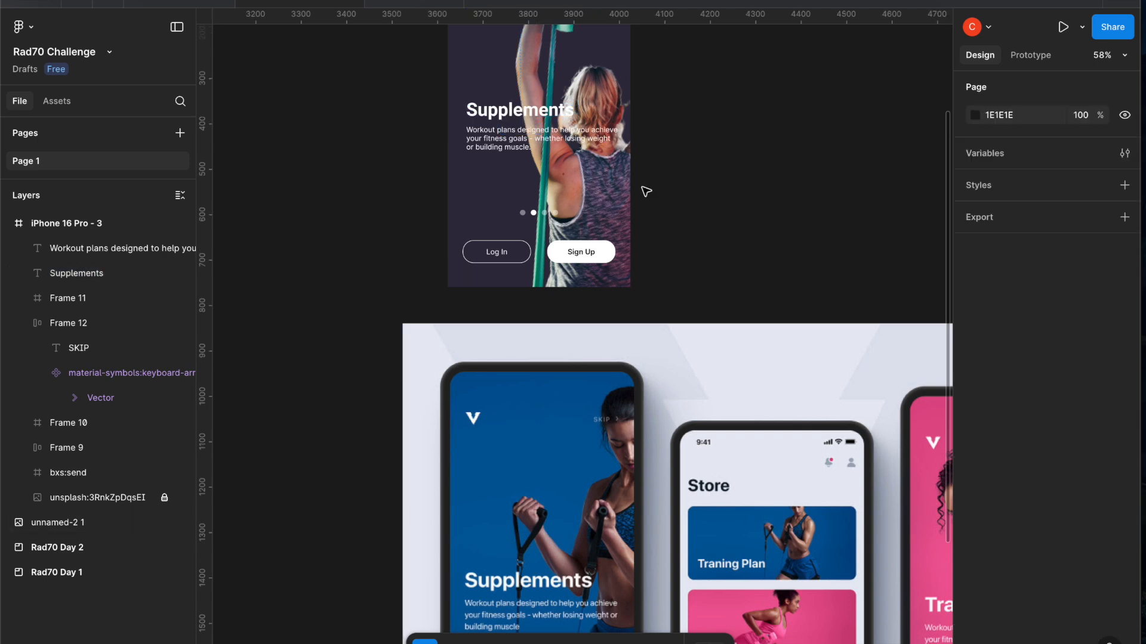
pyautogui.click(508, 146)
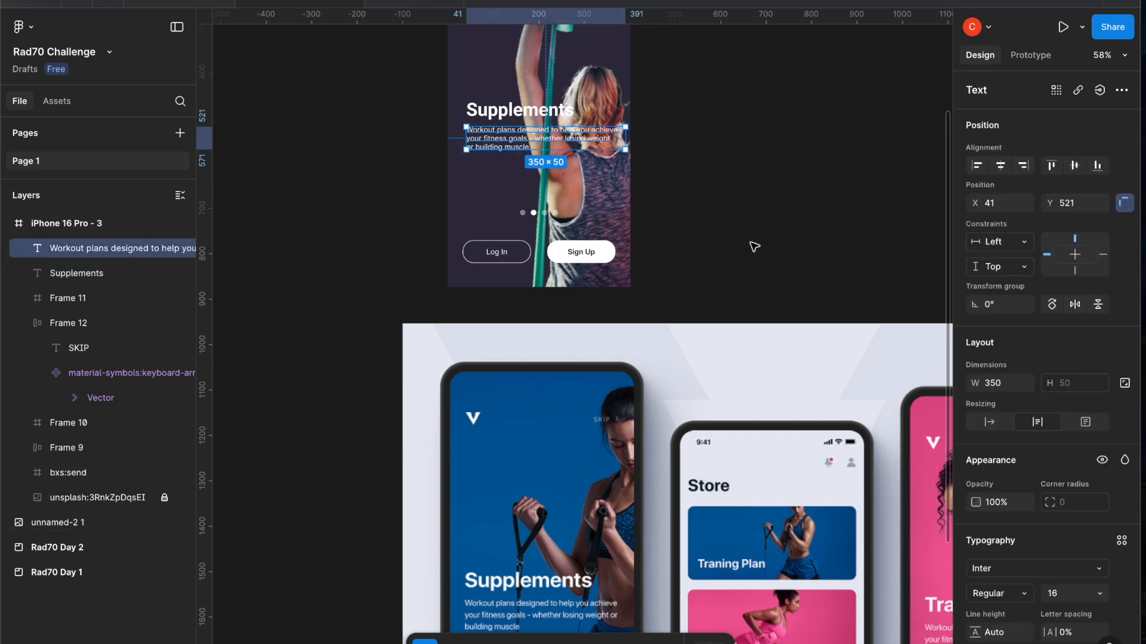
pyautogui.click(1001, 571)
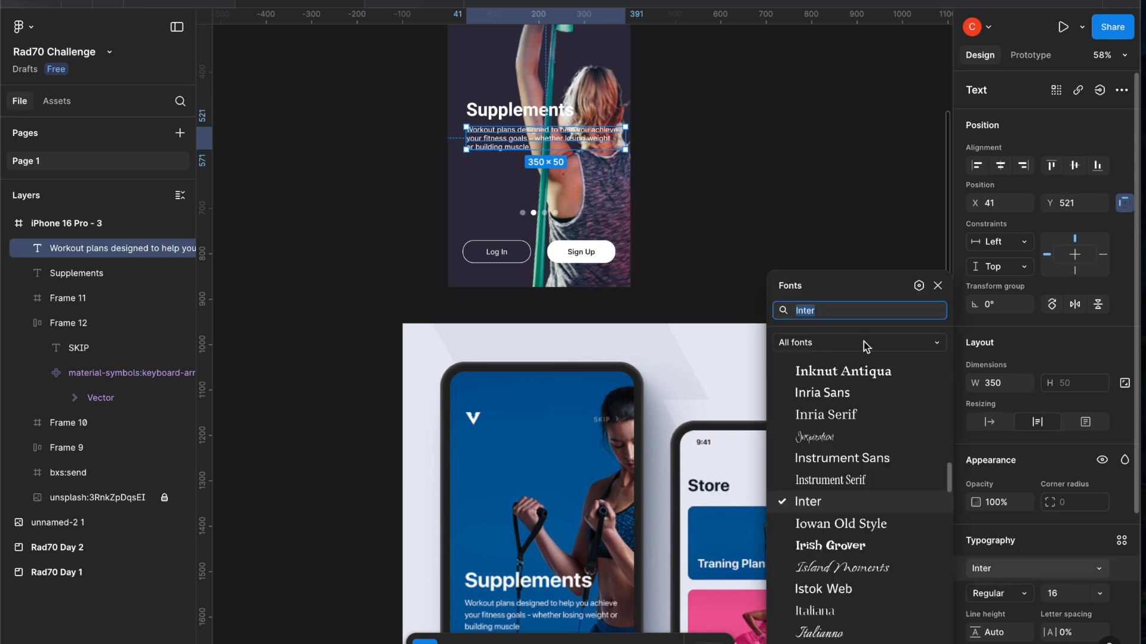
pyautogui.write('roboto')
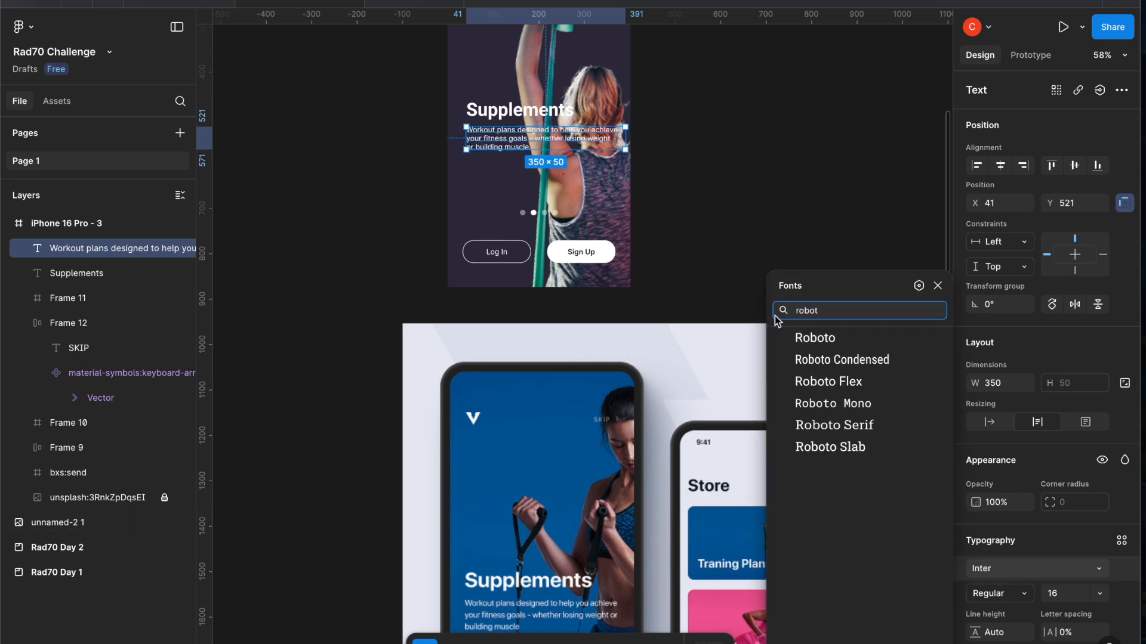
pyautogui.click(810, 340)
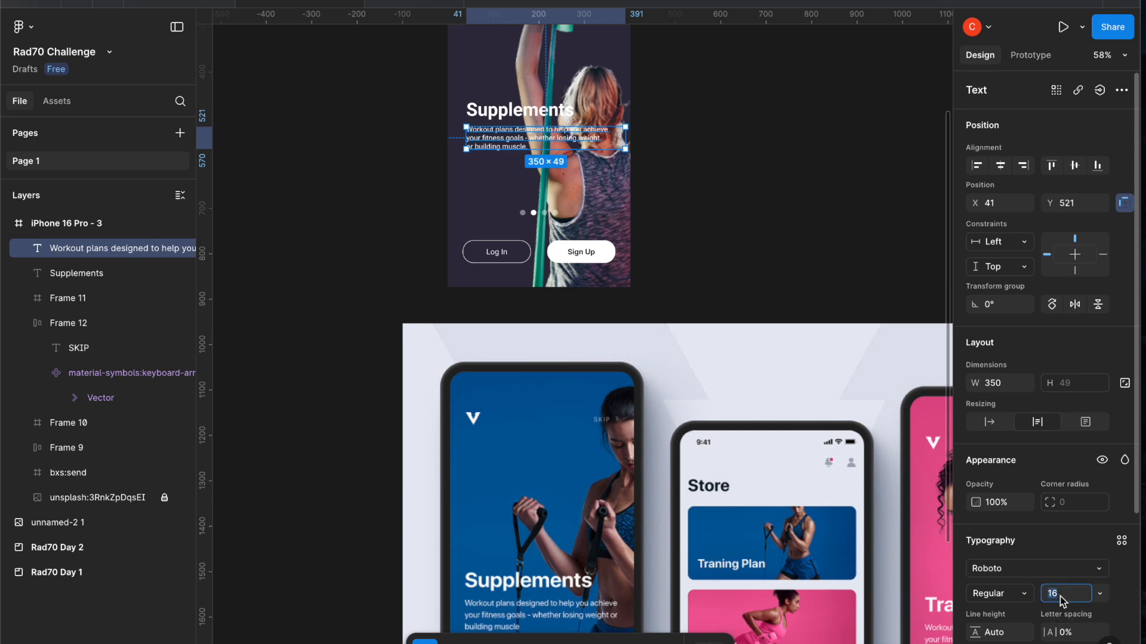
pyautogui.press('Up')
pyautogui.press('Up')
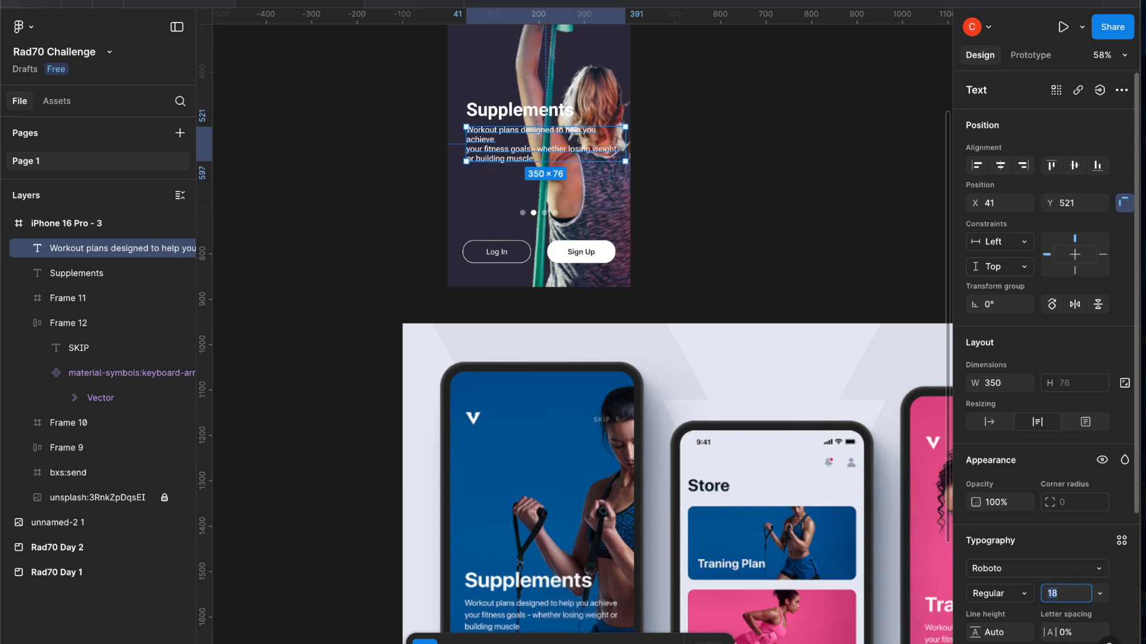
# Narrow the workout description text box to about 260 wide
pyautogui.scroll(5, 533, 150)
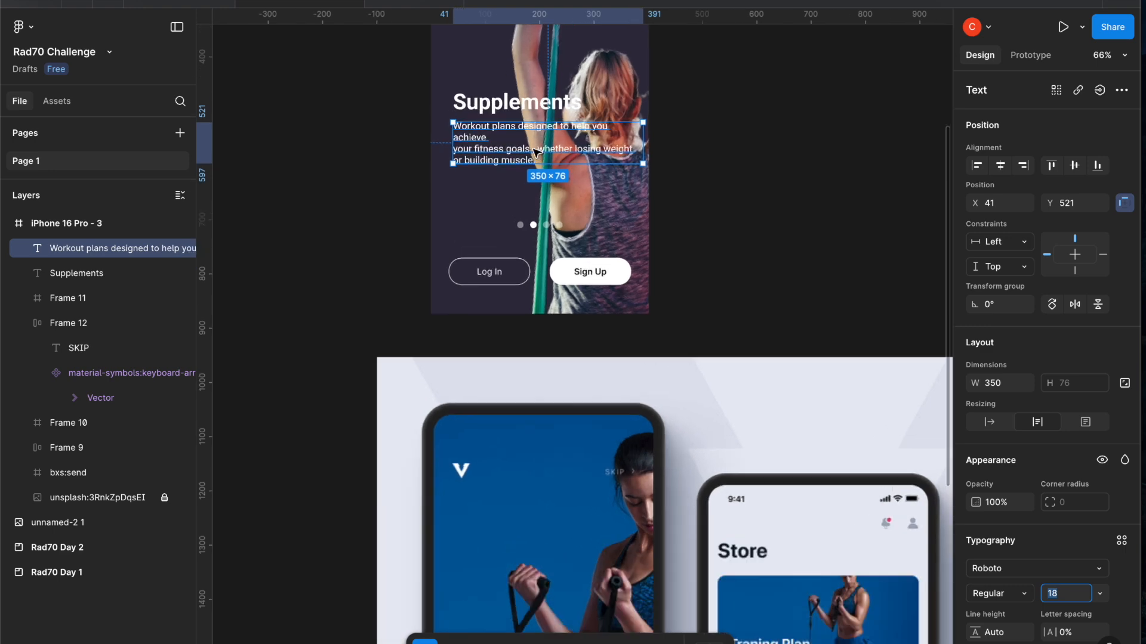
pyautogui.doubleClick(459, 135)
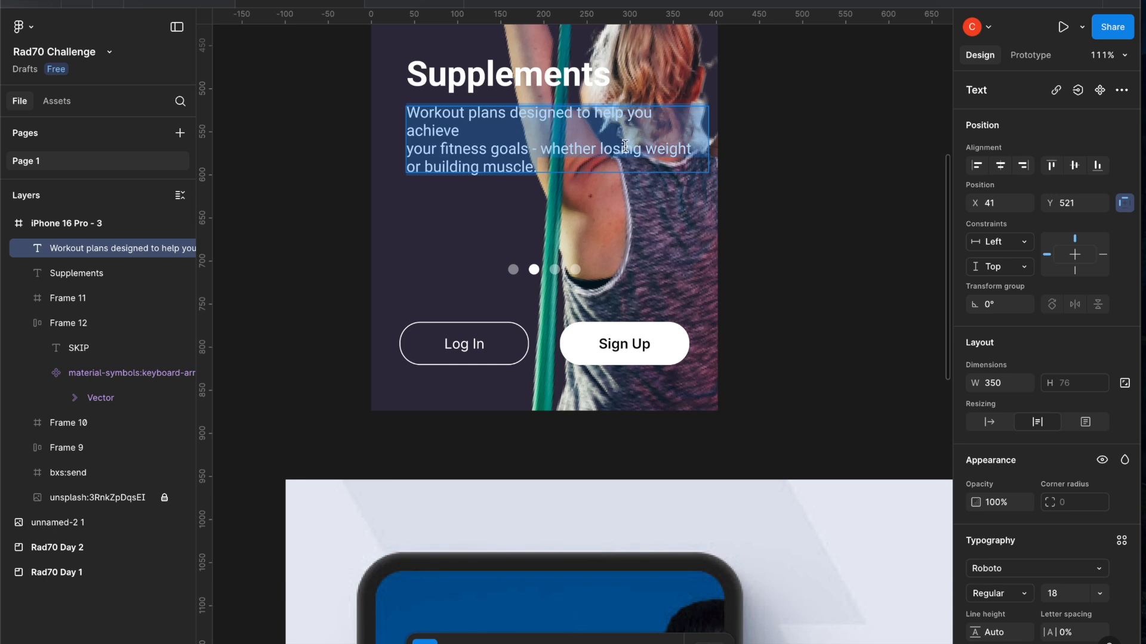
pyautogui.press('Escape')
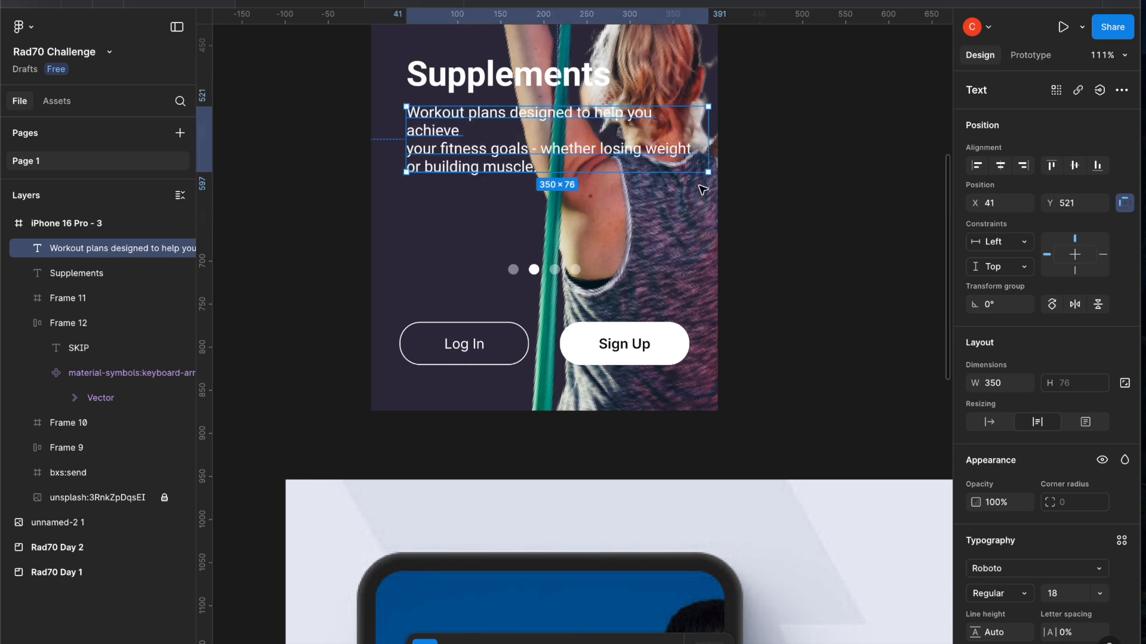
pyautogui.moveTo(708, 139); pyautogui.dragTo(630, 147)
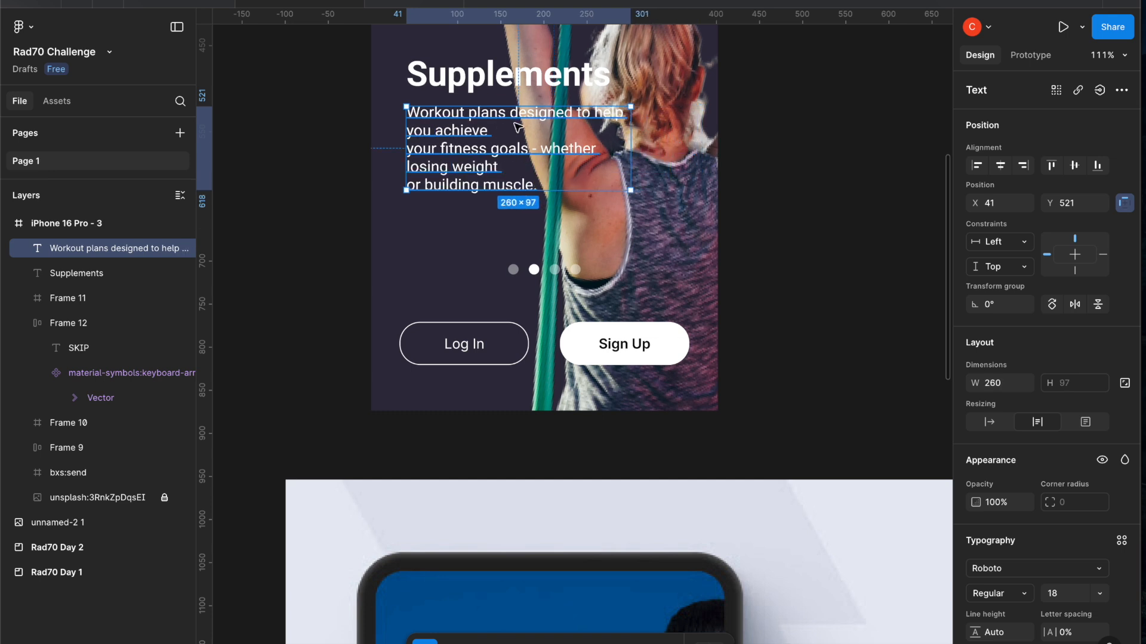
# Delete the workout description text and place a duplicate of the Supplements heading directly below the original, at about X 40, Y 518
pyautogui.press('BackSpace')
pyautogui.click(487, 82)
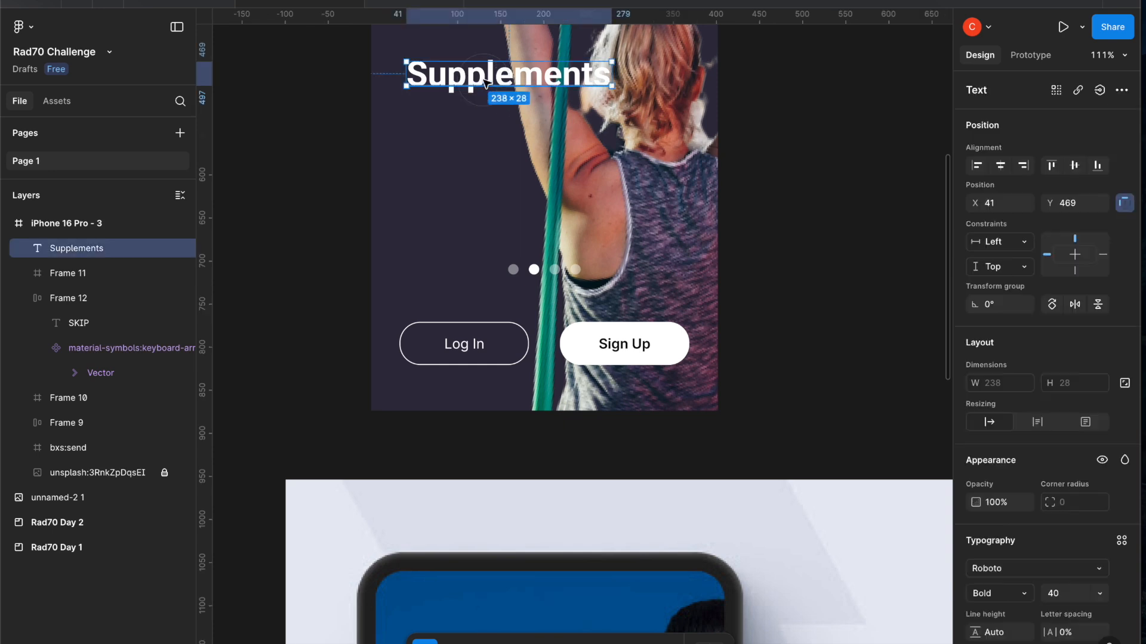
pyautogui.press('super+d')
pyautogui.moveTo(478, 81); pyautogui.dragTo(482, 123)
pyautogui.doubleClick(486, 116)
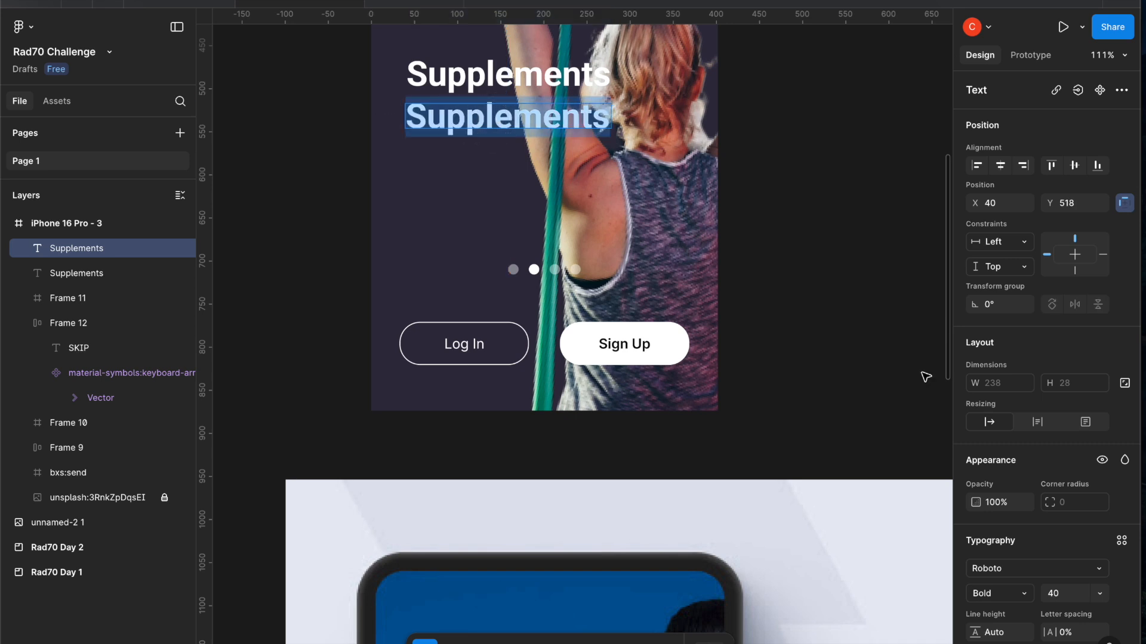
# Set the duplicated Supplements text to font size 16 and Medium weight
pyautogui.click(1056, 595)
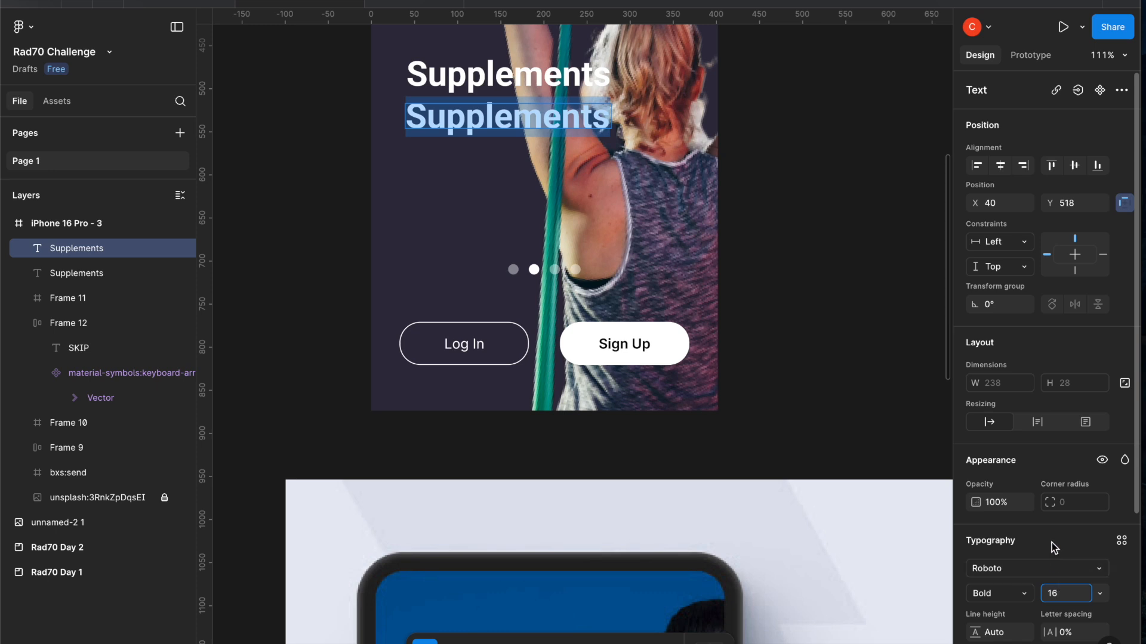
pyautogui.press('Return')
pyautogui.click(992, 595)
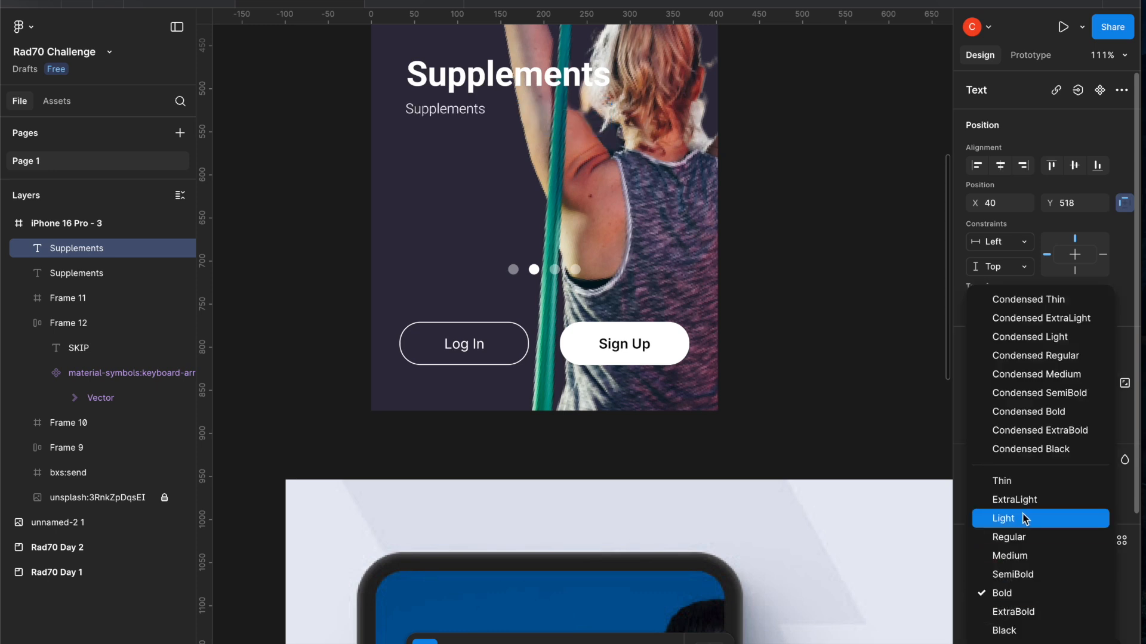
pyautogui.click(1011, 556)
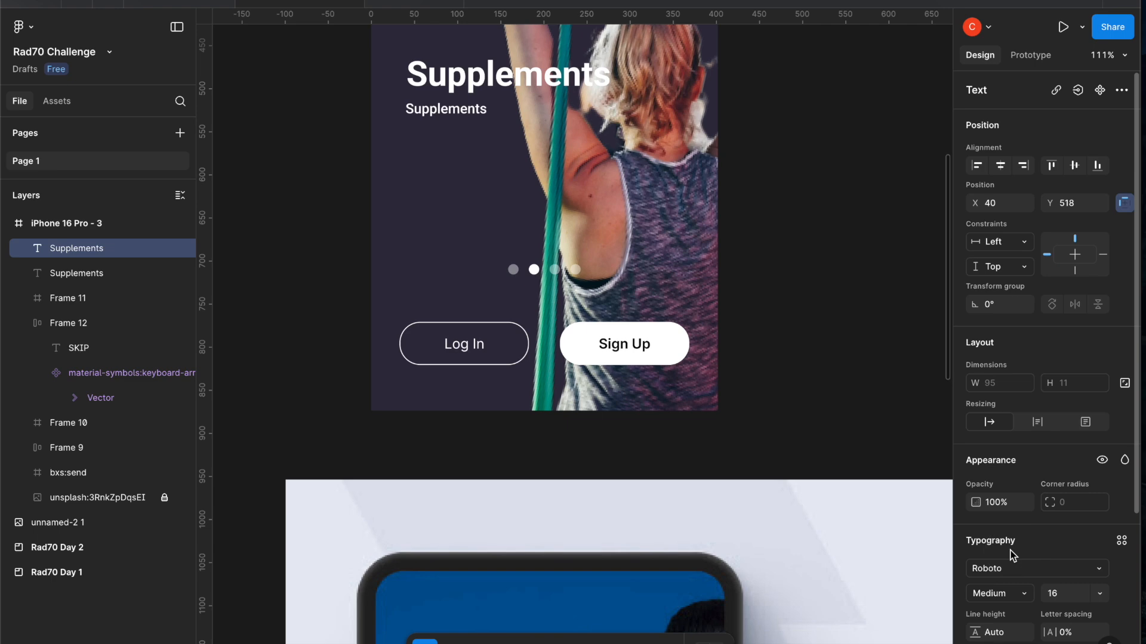
pyautogui.scroll(-5, 836, 356)
pyautogui.scroll(6, 836, 355)
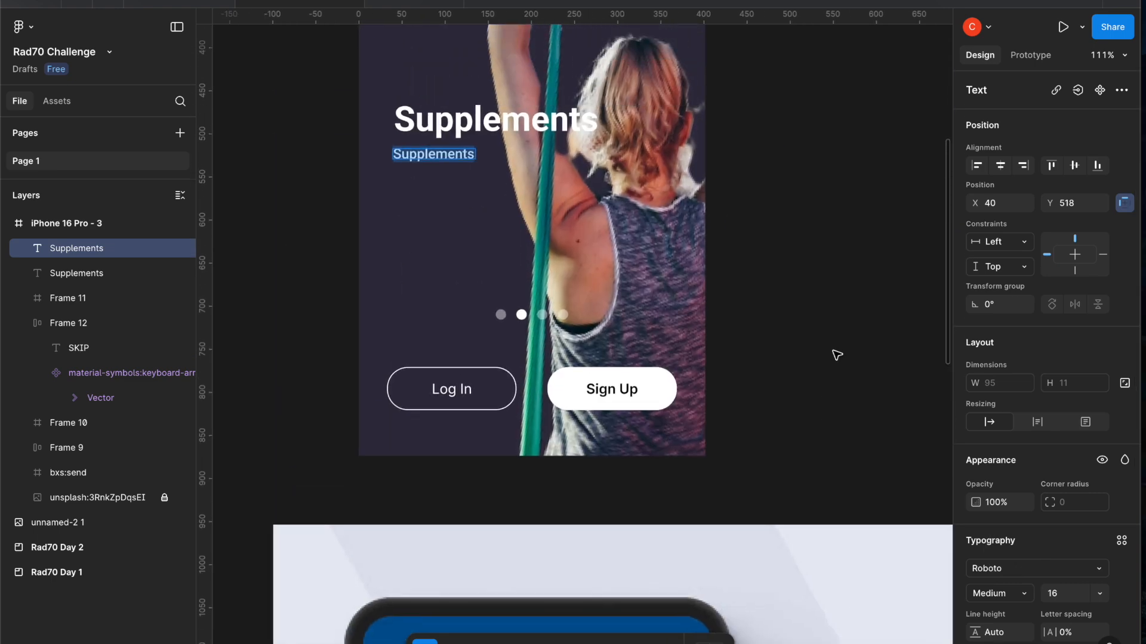
pyautogui.scroll(-2, 836, 356)
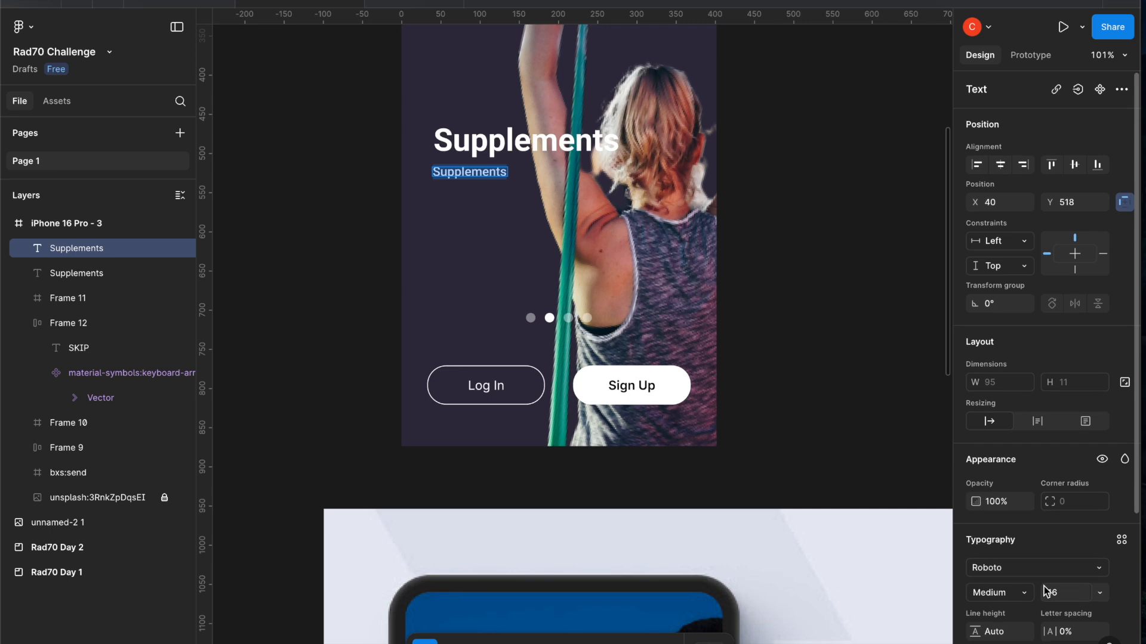
pyautogui.scroll(-3, 1048, 594)
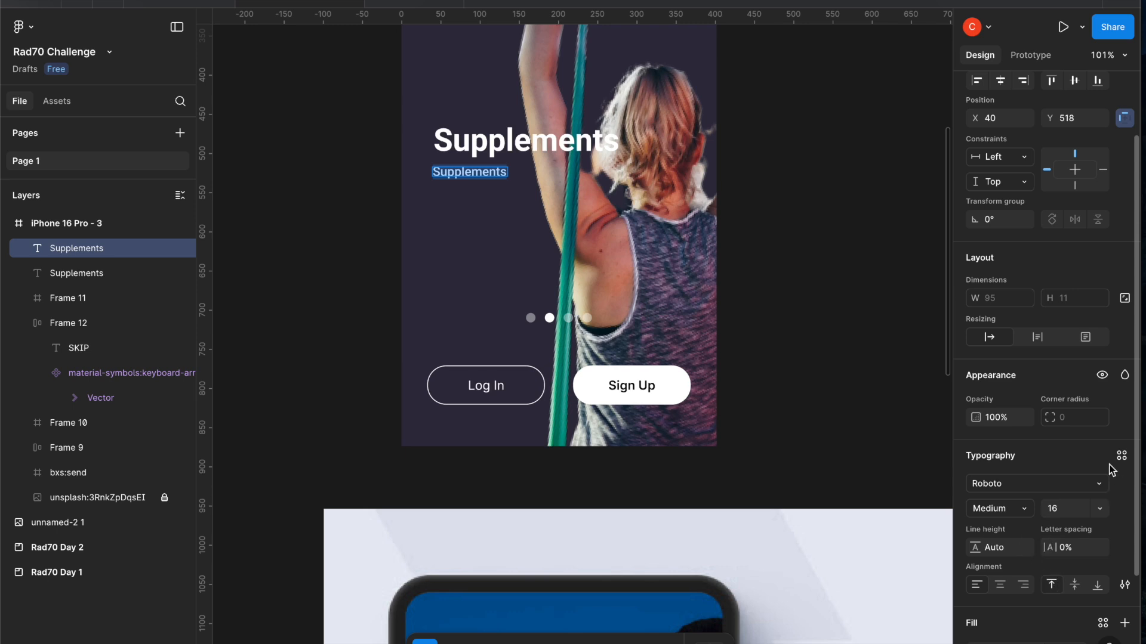
pyautogui.click(1125, 585)
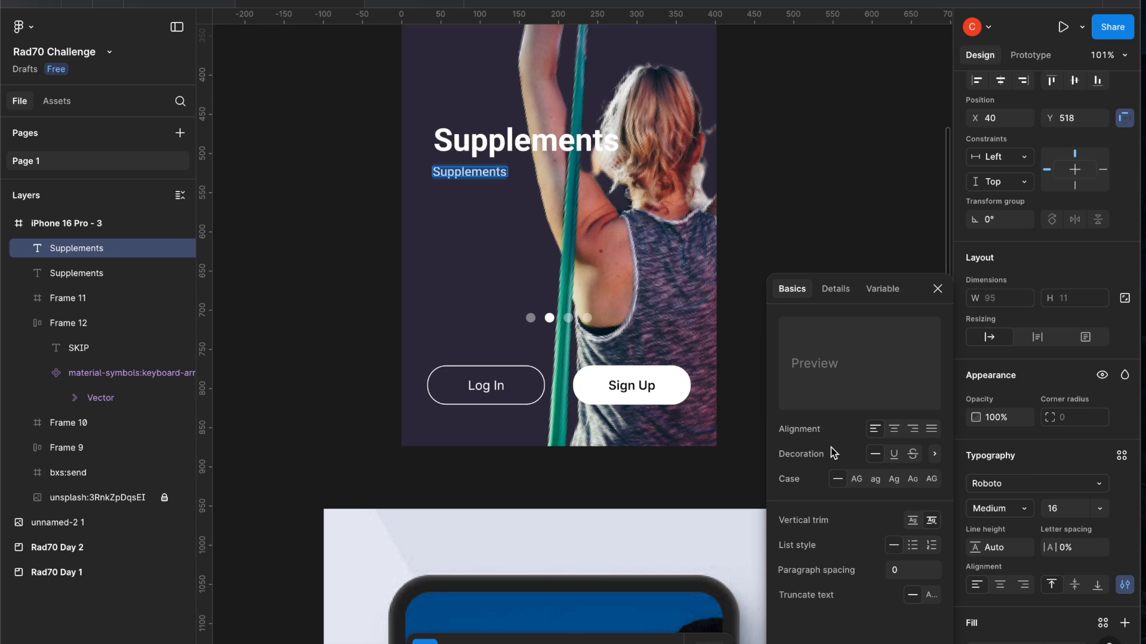
pyautogui.click(936, 288)
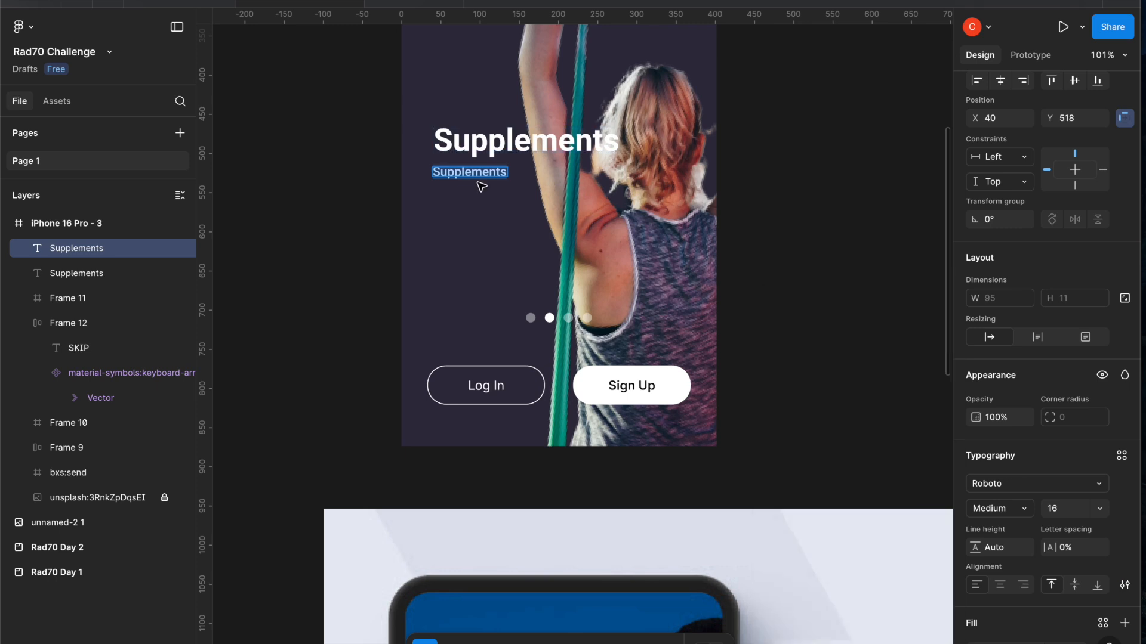
# Replace the duplicate's text with "Workout plants designed to help you acheive your fitness goals - whether losing weight or building muscle"
pyautogui.click(504, 172)
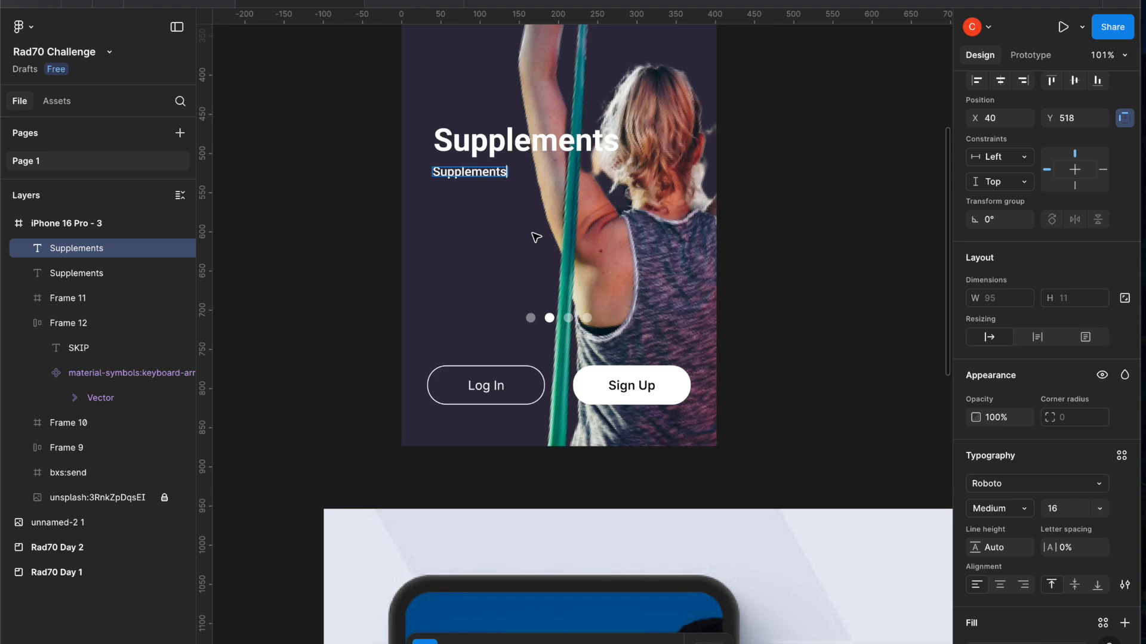
pyautogui.press('BackSpace')
pyautogui.press('BackSpace')
pyautogui.press('BackSpace')
pyautogui.press('BackSpace')
pyautogui.press('BackSpace')
pyautogui.press('BackSpace')
pyautogui.press('BackSpace')
pyautogui.press('BackSpace')
pyautogui.press('BackSpace')
pyautogui.press('BackSpace')
pyautogui.press('BackSpace')
pyautogui.scroll(-10, 556, 237)
pyautogui.scroll(3, 557, 237)
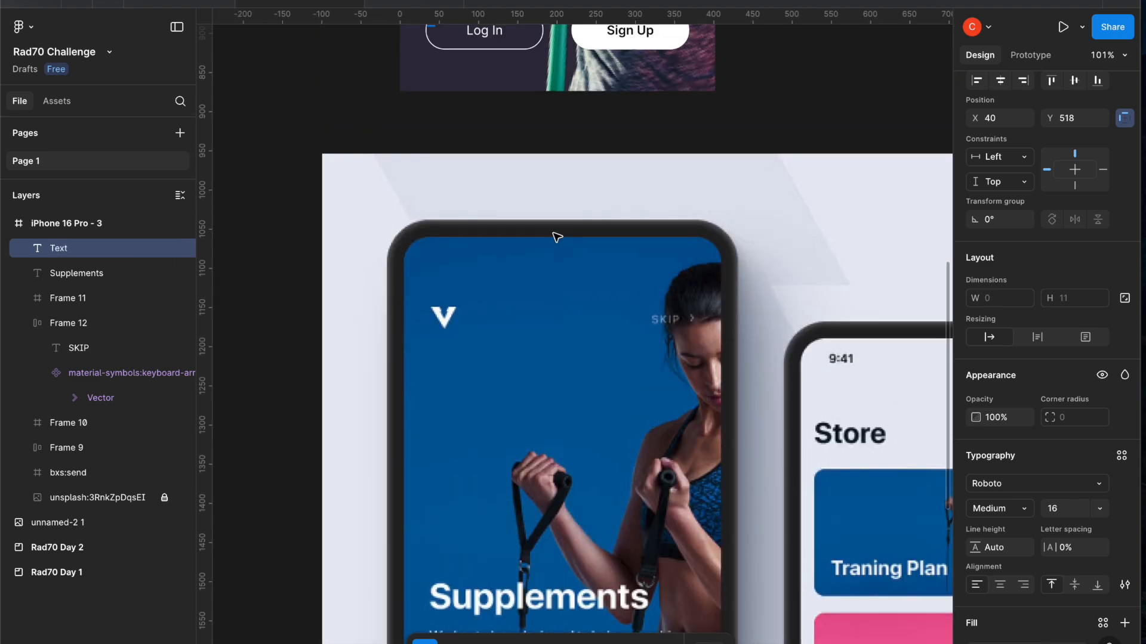
pyautogui.keyDown('ctrl'); pyautogui.scroll(-5, 556, 237); pyautogui.keyUp('ctrl')
pyautogui.scroll(-1, 556, 238)
pyautogui.scroll(1, 556, 238)
pyautogui.write('Workout plant')
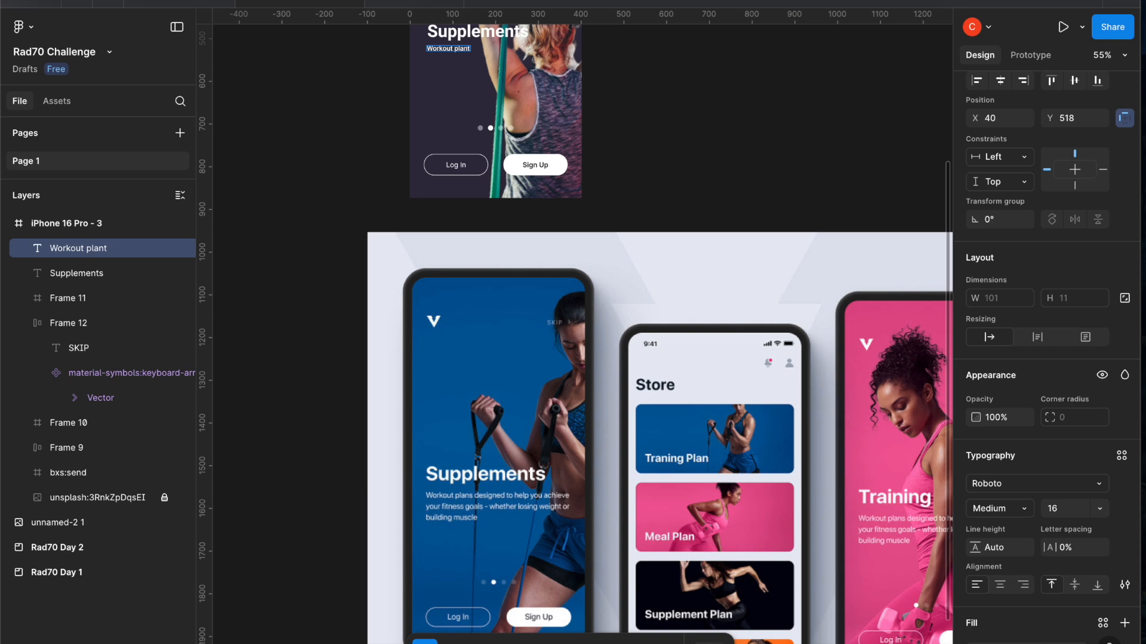
pyautogui.write('s designed to help you acheive your f')
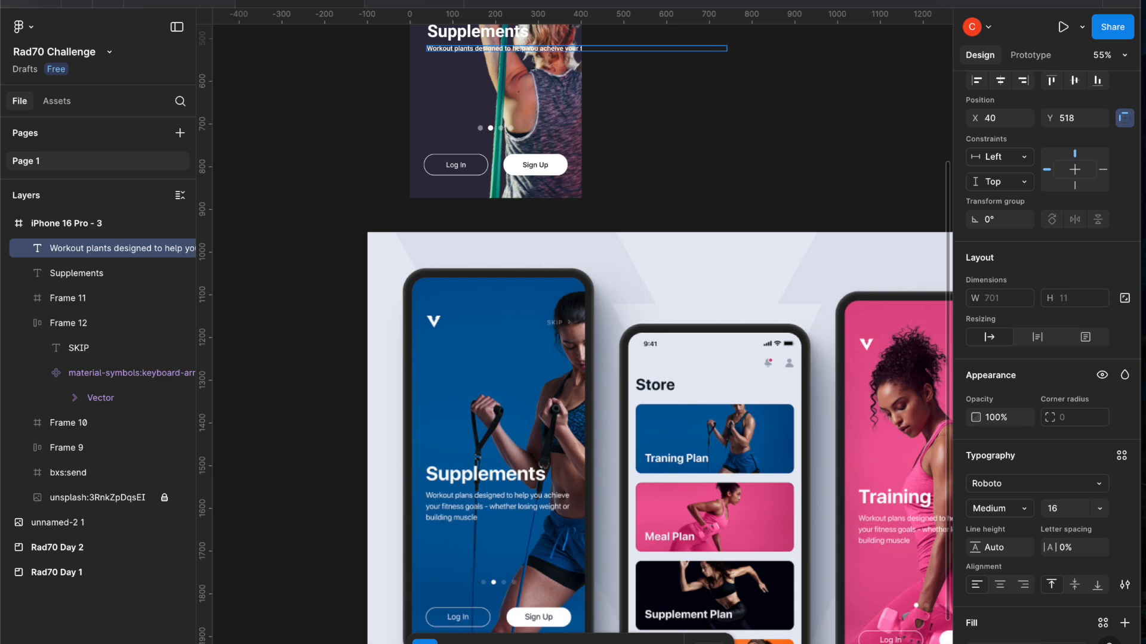
# Narrow the new description text box to about 329 wide so its text wraps inside the phone frame
pyautogui.scroll(4, 621, 143)
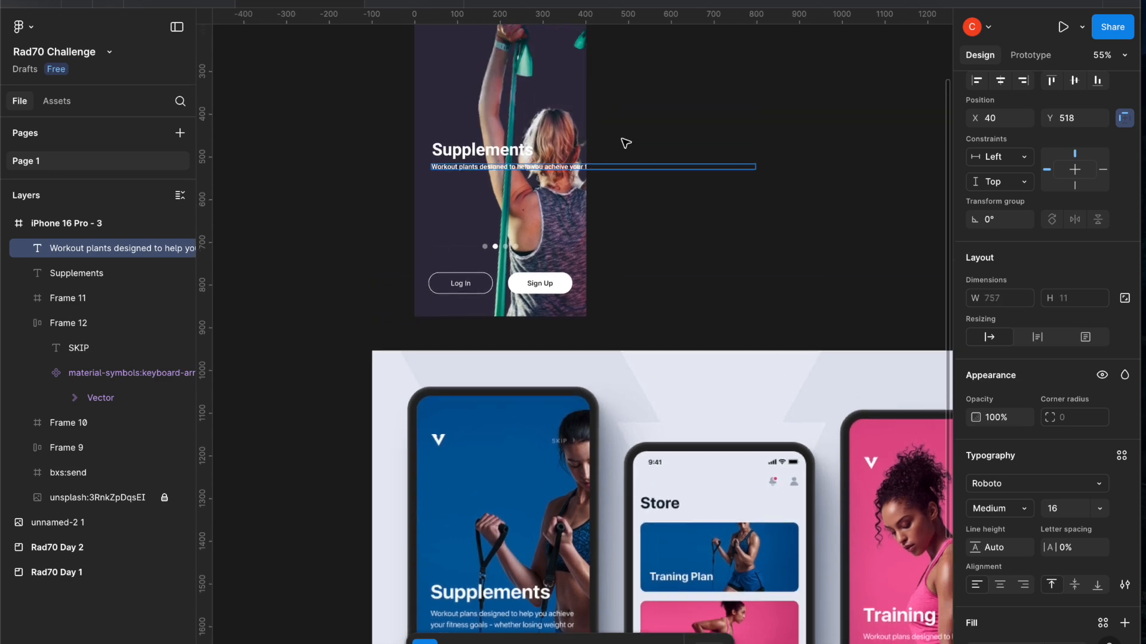
pyautogui.scroll(3, 746, 214)
pyautogui.scroll(2, 751, 220)
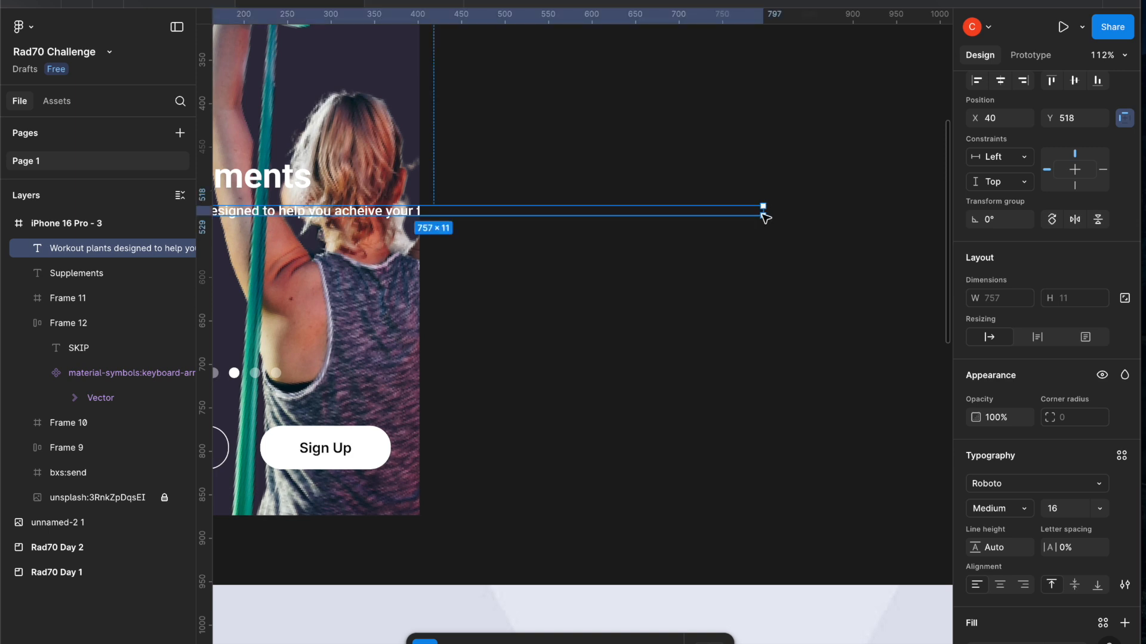
pyautogui.moveTo(764, 210); pyautogui.dragTo(391, 231)
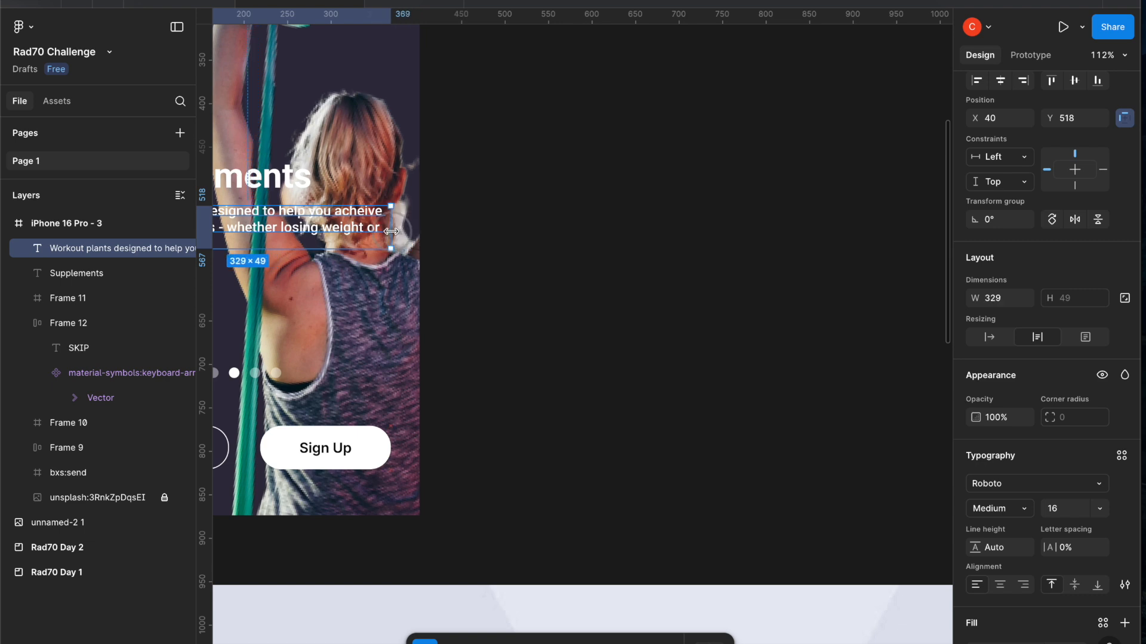
pyautogui.hscroll(-5, 391, 231)
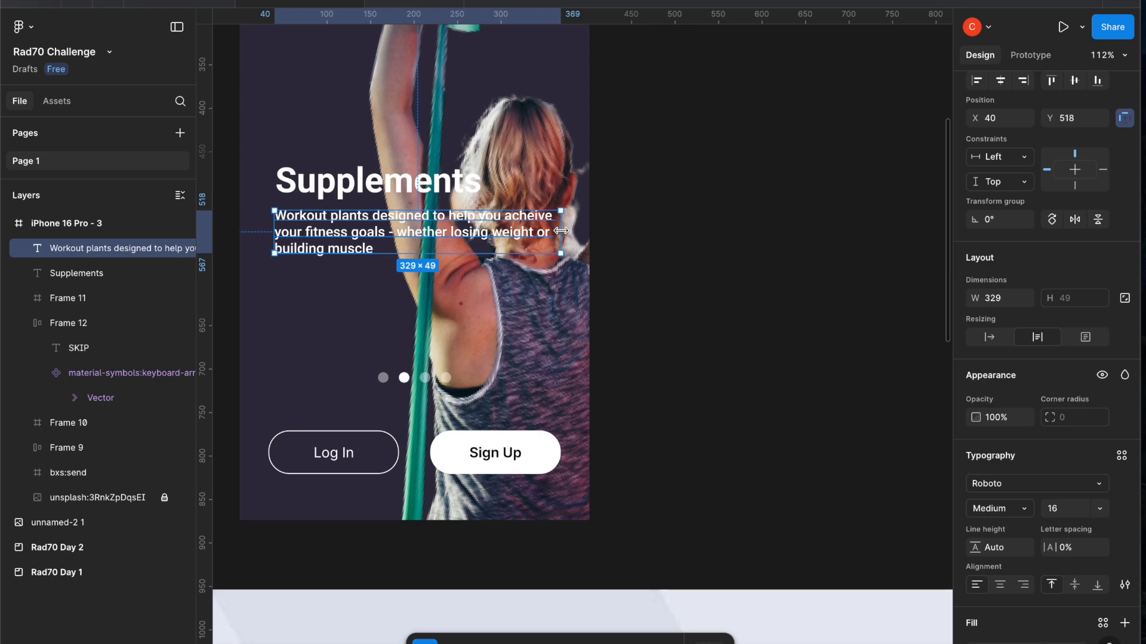
# Compare the description with the reference screen, change its font weight to Regular, and deselect it
pyautogui.scroll(-5, 550, 358)
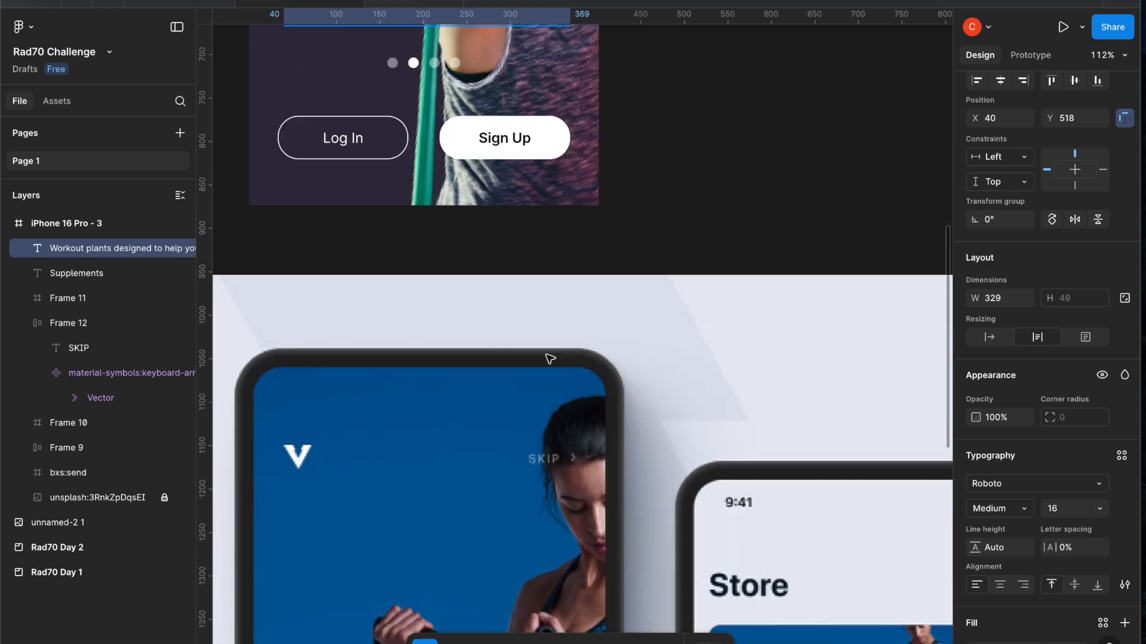
pyautogui.scroll(-5, 551, 358)
pyautogui.scroll(10, 551, 358)
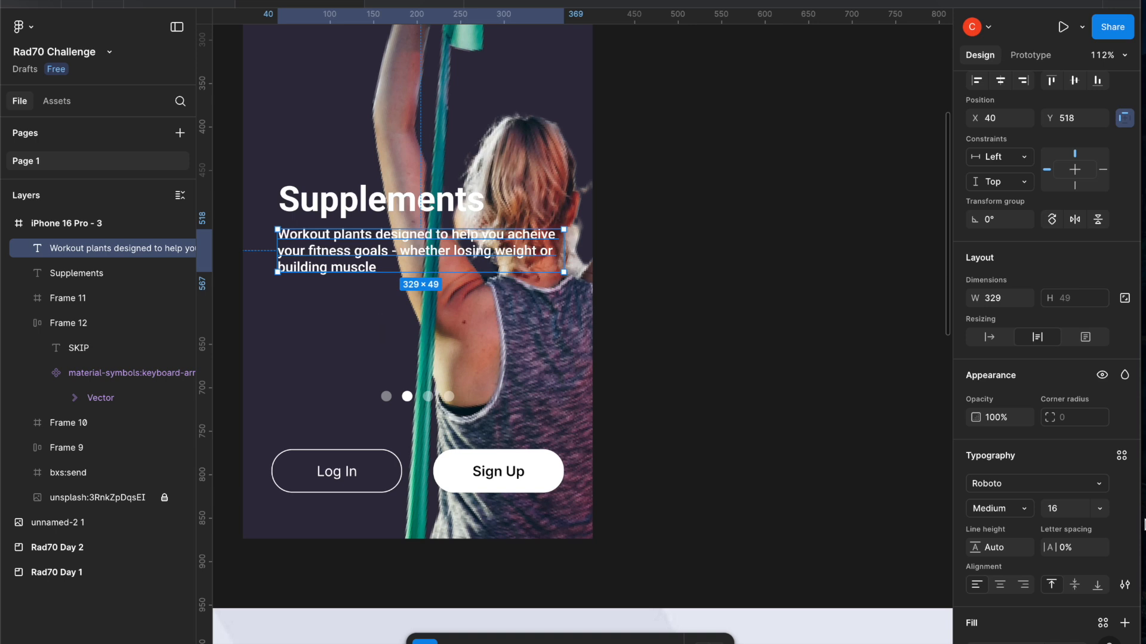
pyautogui.click(1017, 510)
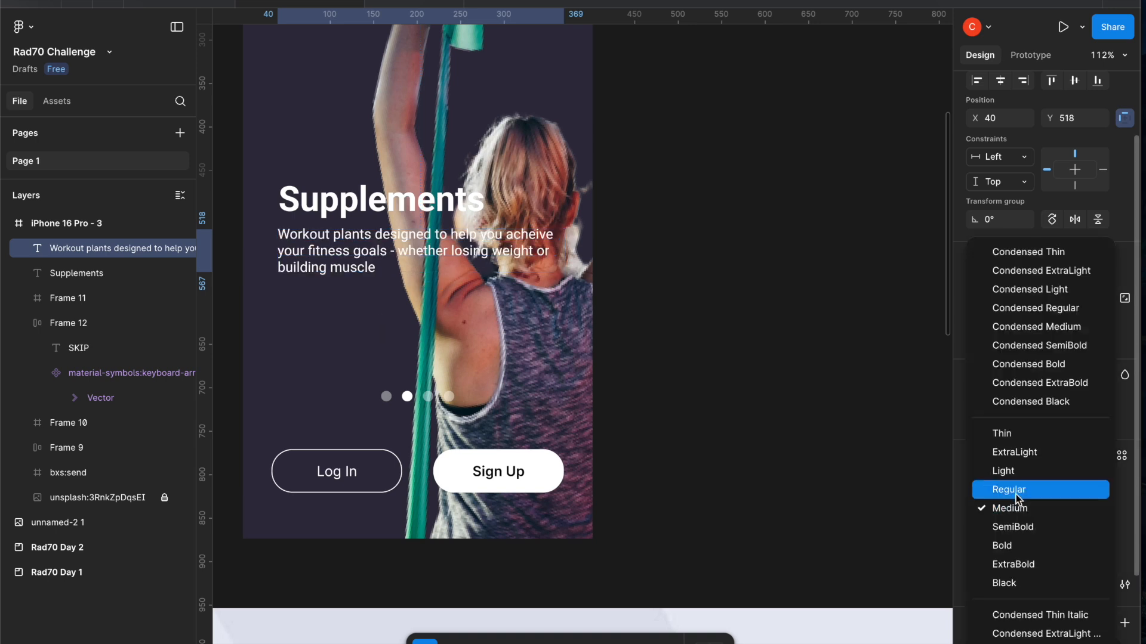
pyautogui.click(1015, 494)
pyautogui.press('Escape')
pyautogui.keyDown('ctrl'); pyautogui.scroll(-3, 415, 358); pyautogui.keyUp('ctrl')
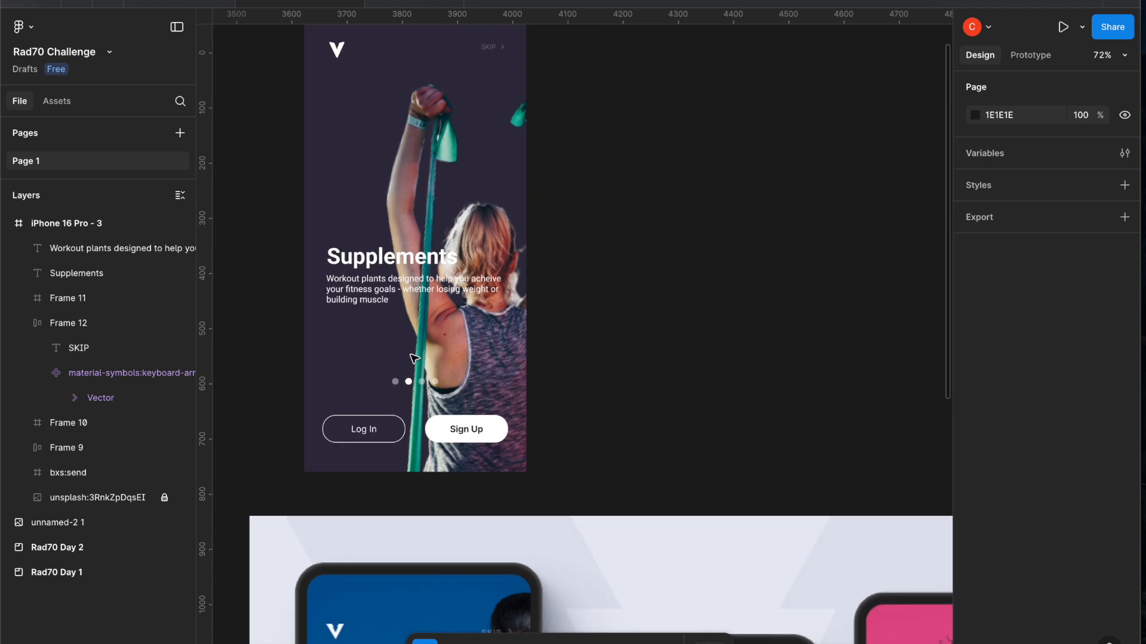
pyautogui.keyDown('ctrl'); pyautogui.scroll(-3, 414, 358); pyautogui.keyUp('ctrl')
pyautogui.scroll(-3, 415, 358)
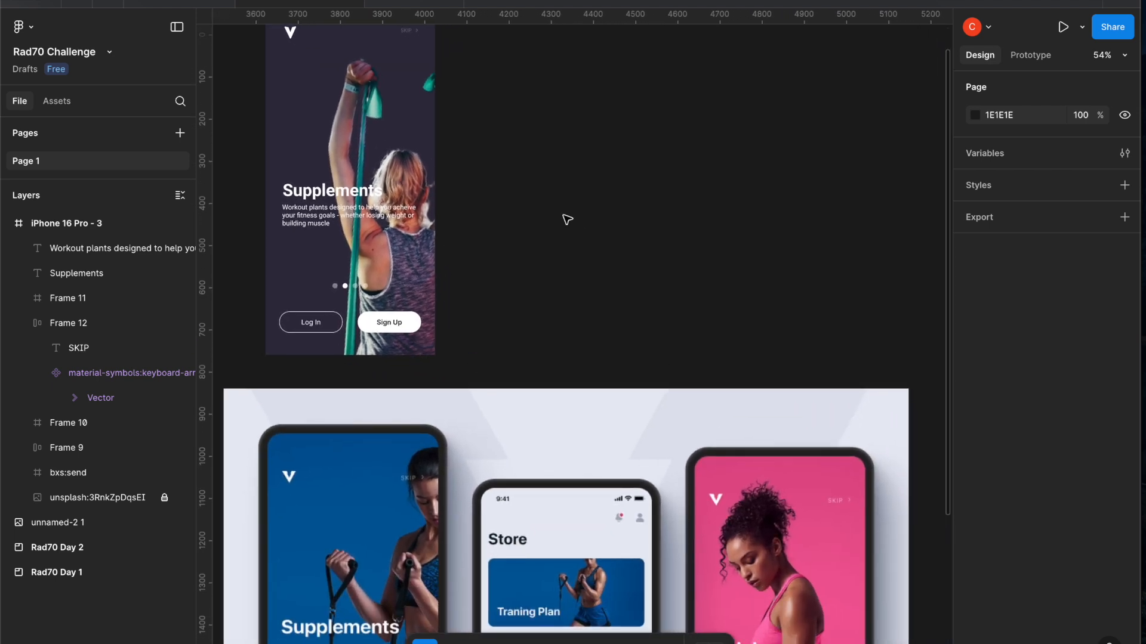
pyautogui.scroll(1, 567, 220)
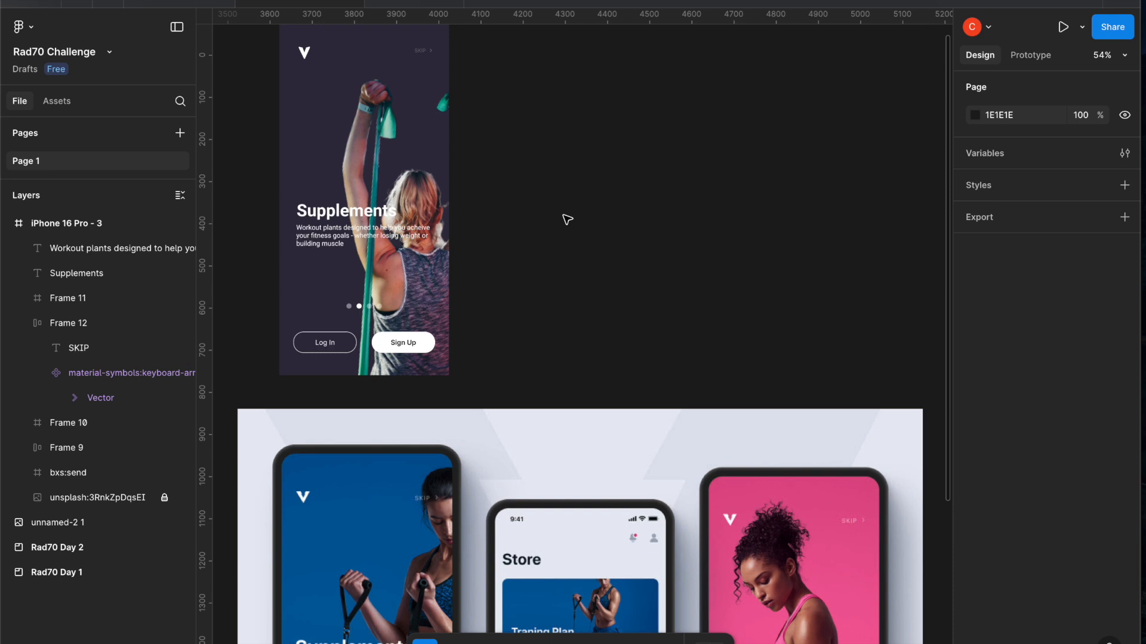
pyautogui.scroll(-3, 567, 220)
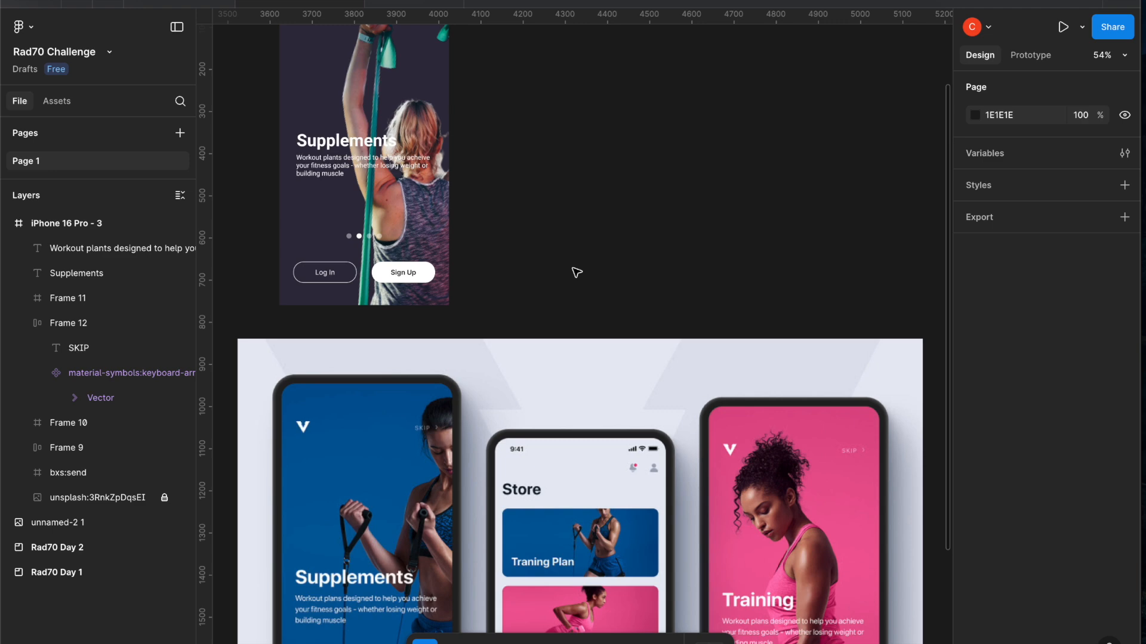
# Duplicate the iPhone 16 Pro - 3 frame and place the copy above the pink Training screen of the reference image
pyautogui.scroll(-4, 576, 273)
pyautogui.scroll(11, 576, 273)
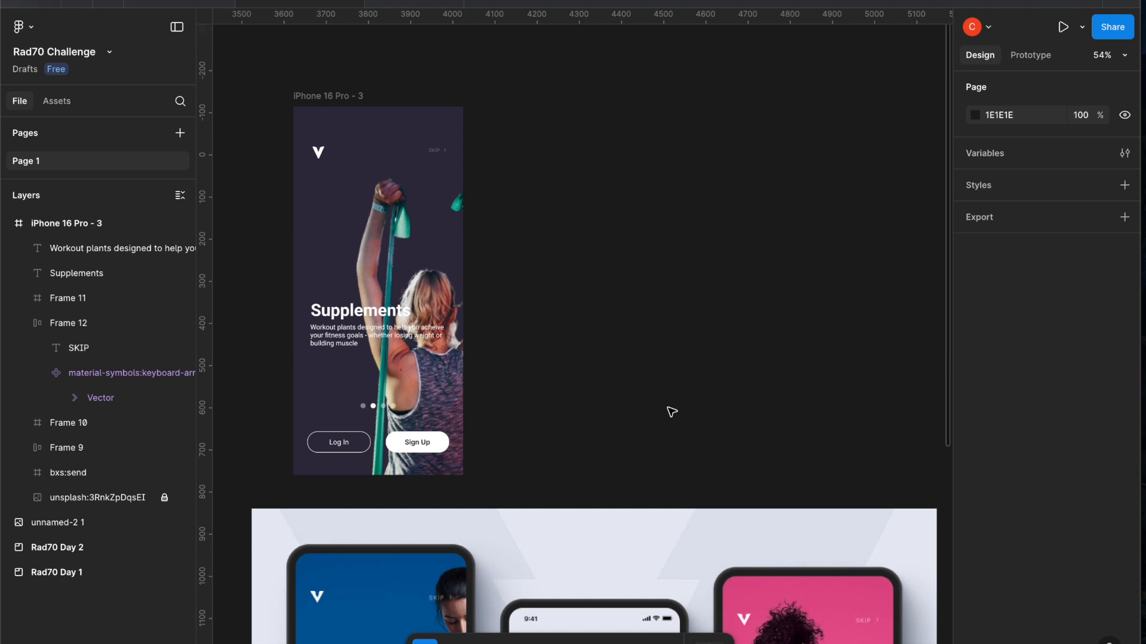
pyautogui.scroll(-5, 672, 412)
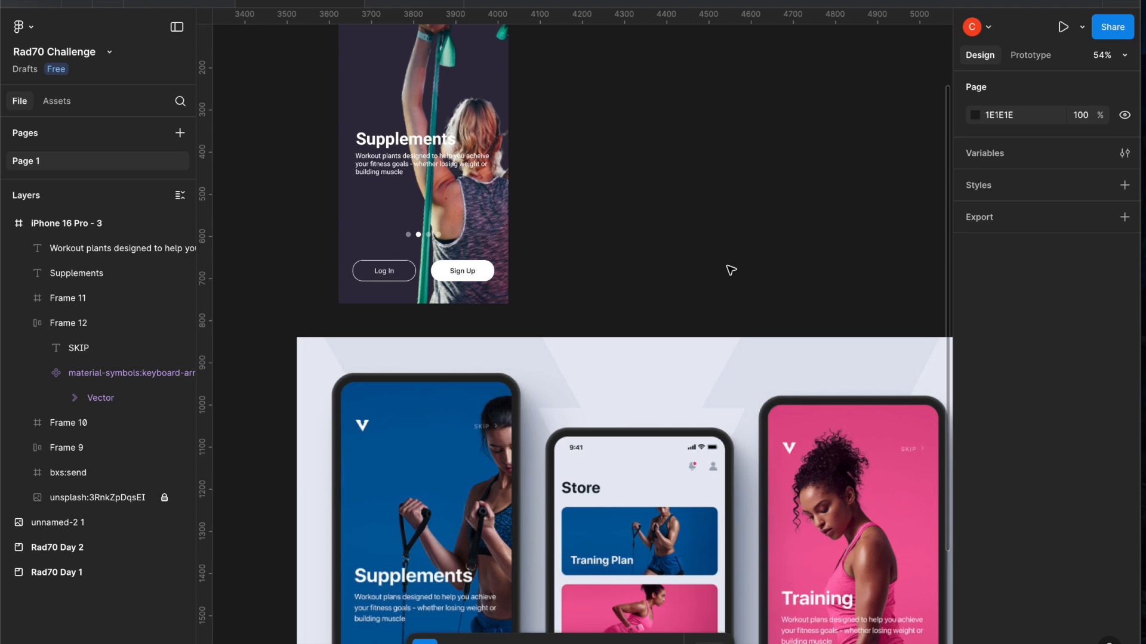
pyautogui.scroll(-3, 731, 270)
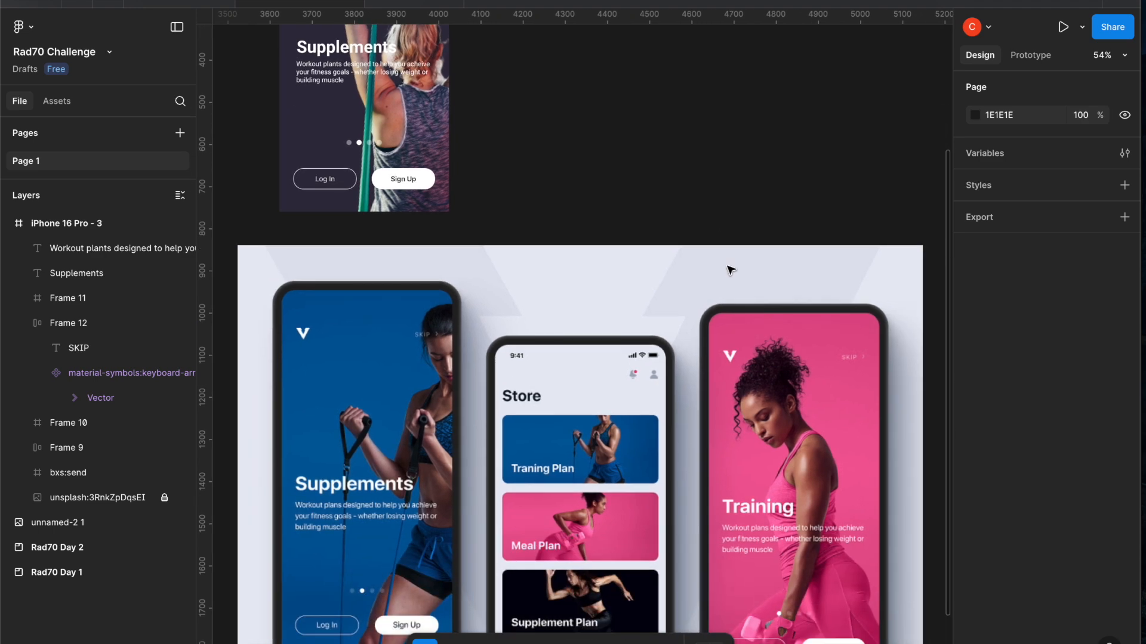
pyautogui.scroll(-5, 731, 270)
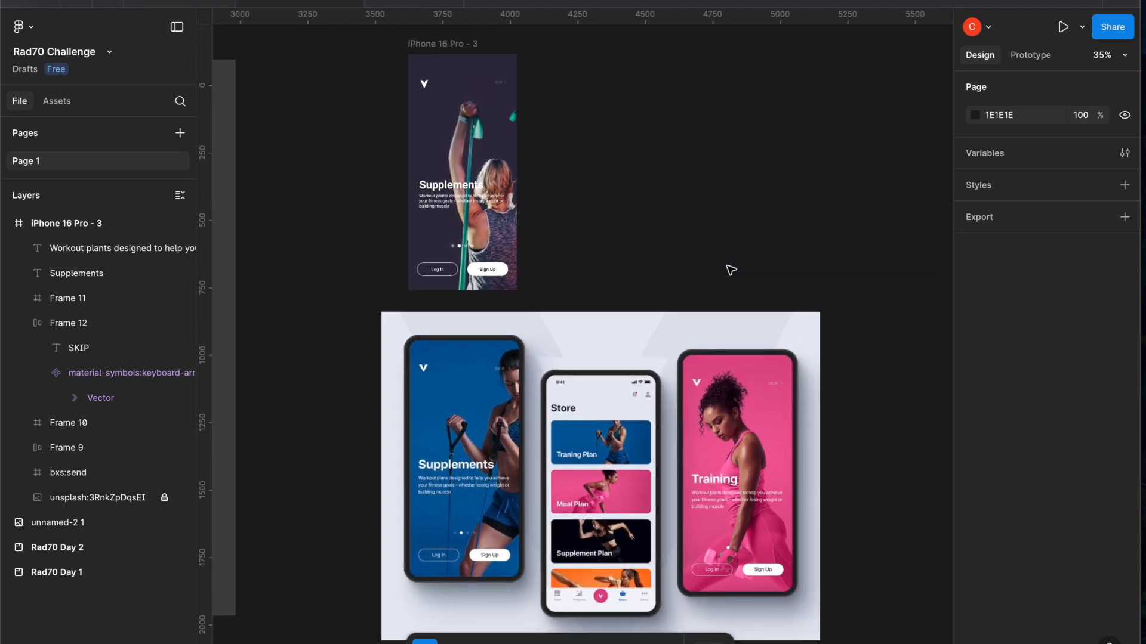
pyautogui.scroll(1, 731, 270)
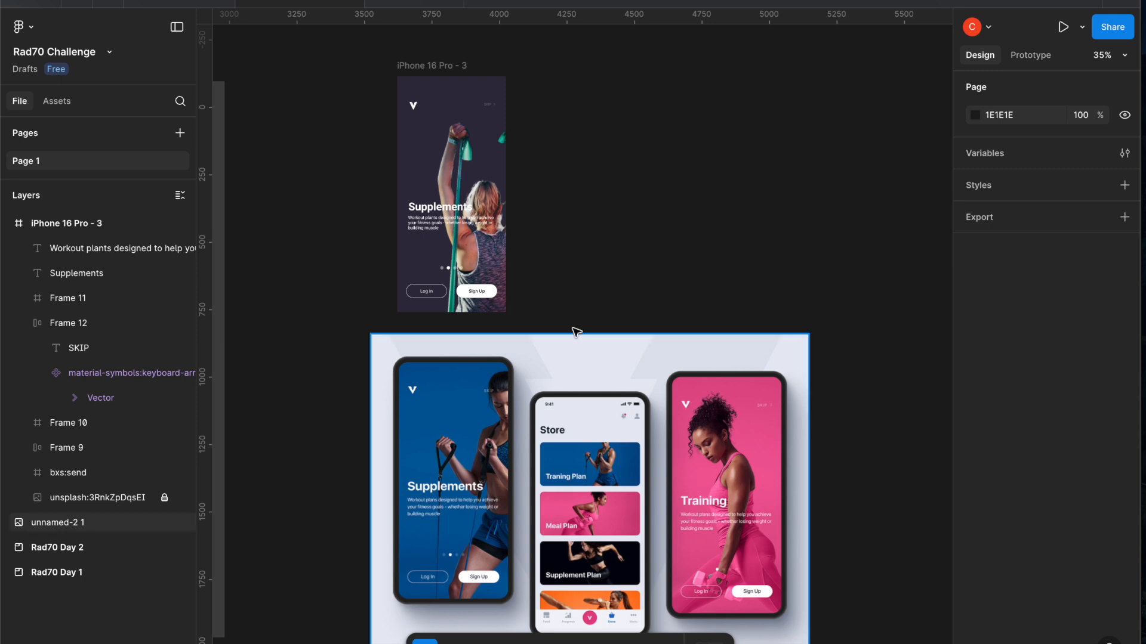
pyautogui.click(435, 67)
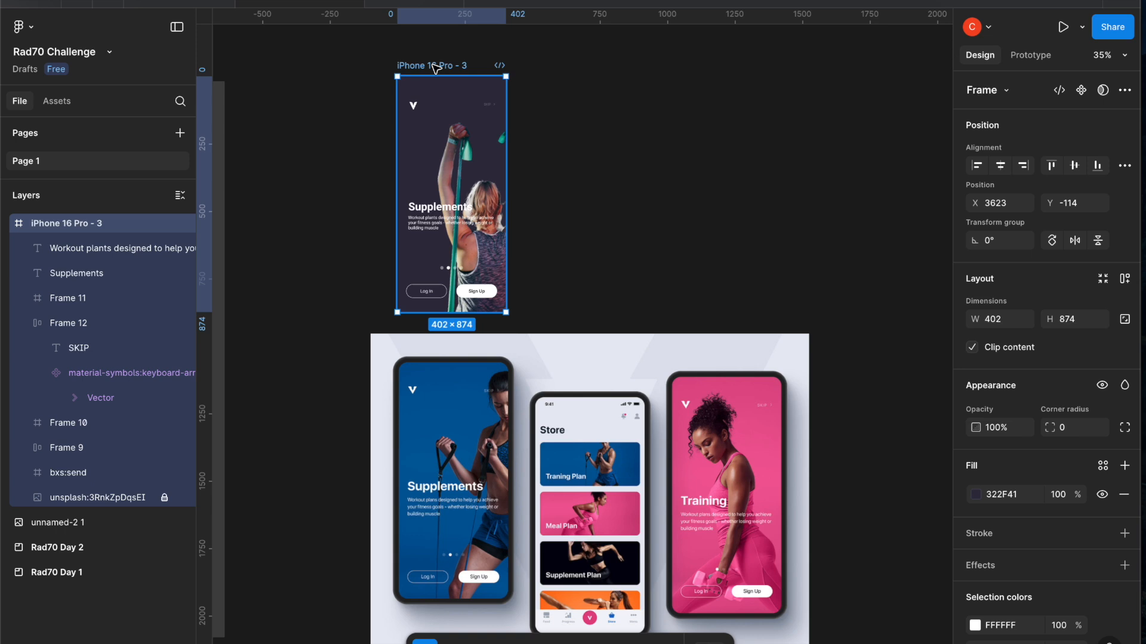
pyautogui.press('super+d')
pyautogui.moveTo(555, 68); pyautogui.dragTo(716, 73)
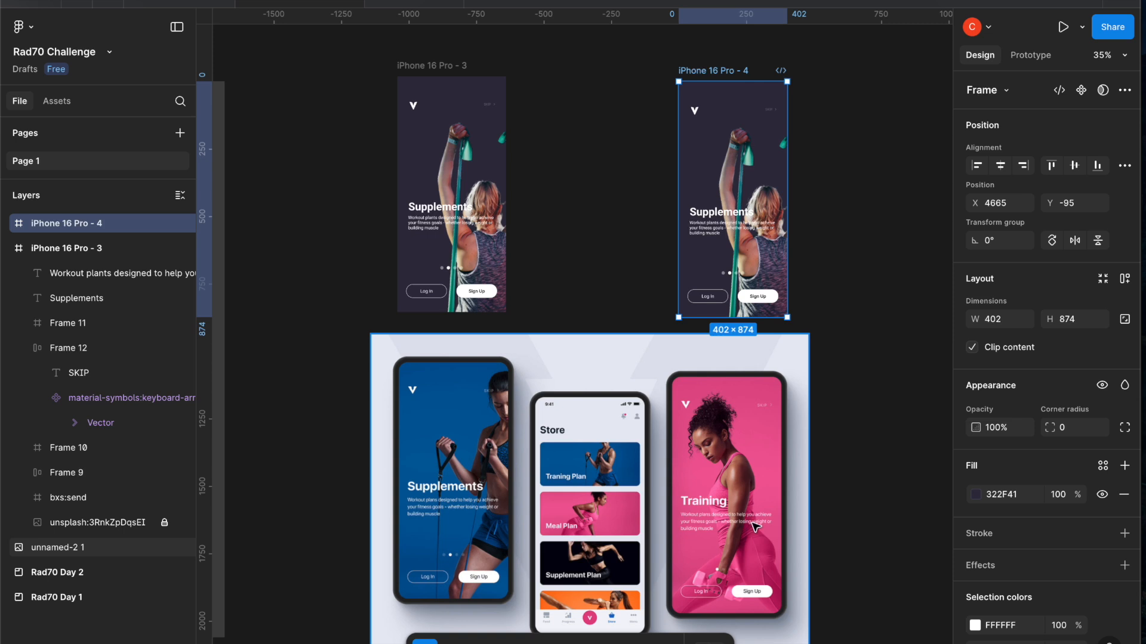
pyautogui.hscroll(-2, 755, 525)
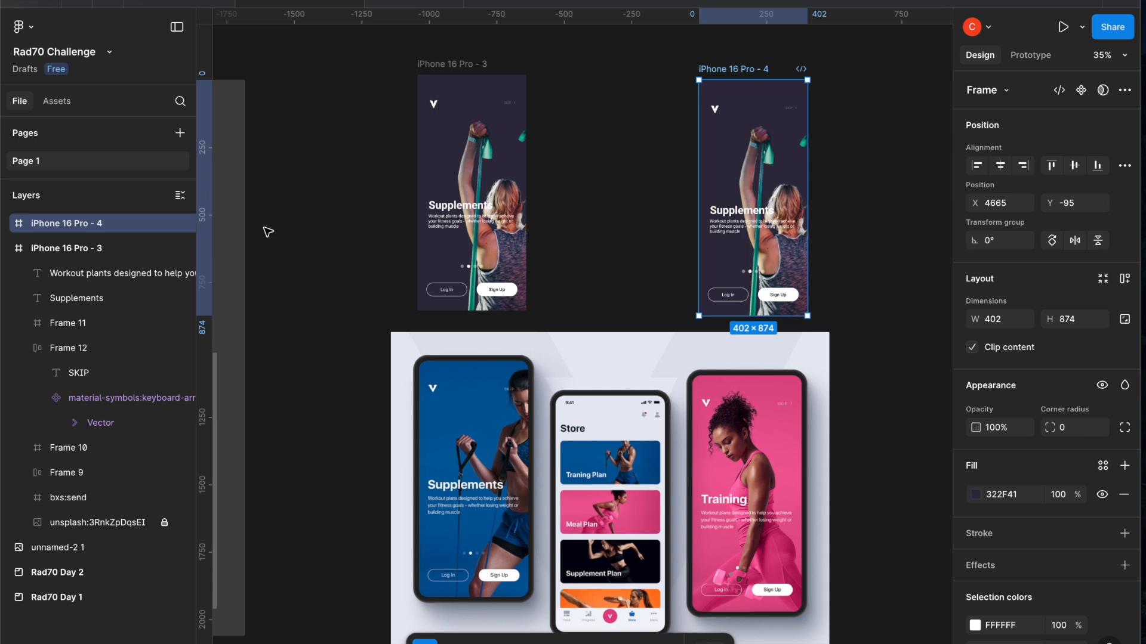
pyautogui.click(31, 27)
pyautogui.moveTo(86, 236)
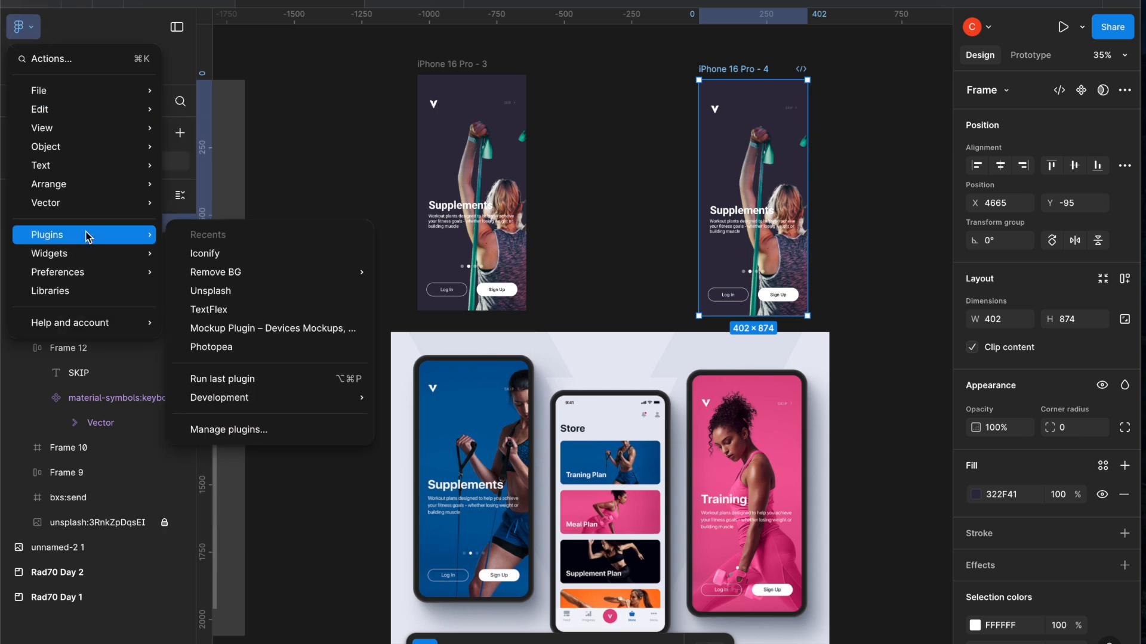
pyautogui.click(745, 182)
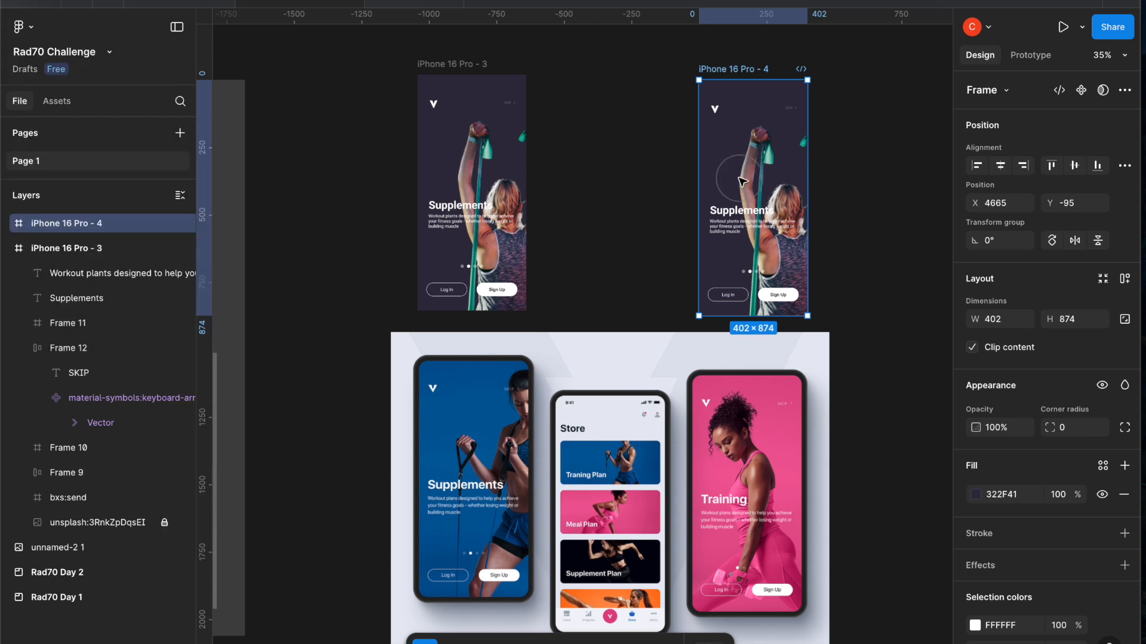
pyautogui.press('Escape')
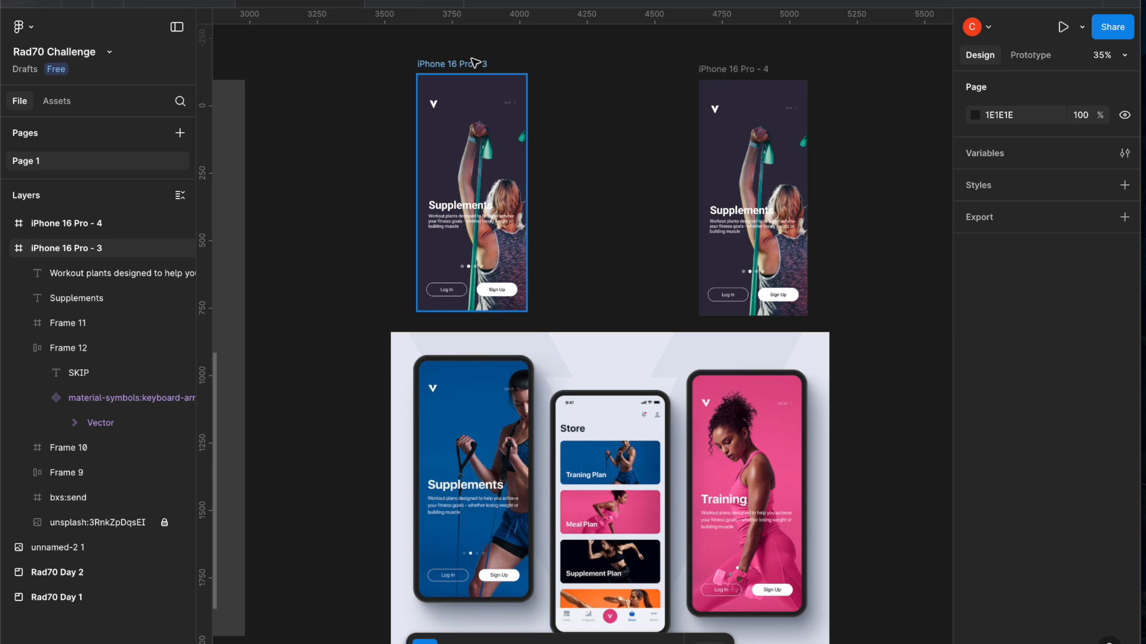
# Select the copied iPhone 16 Pro - 4 frame and expand only its contents in the layer list
pyautogui.click(743, 72)
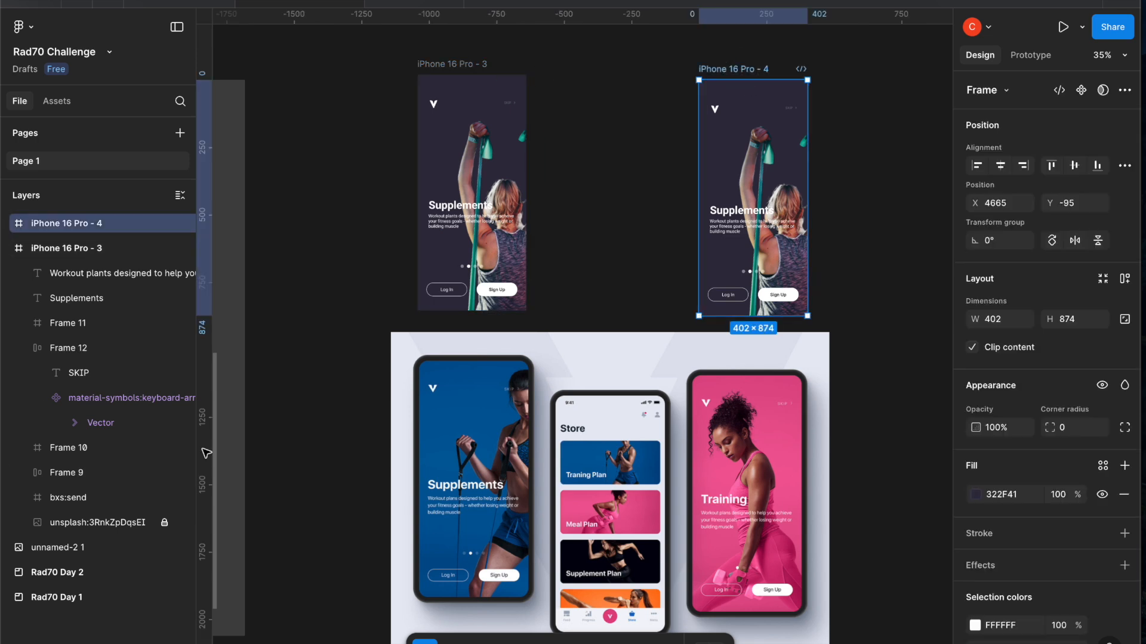
pyautogui.click(6, 250)
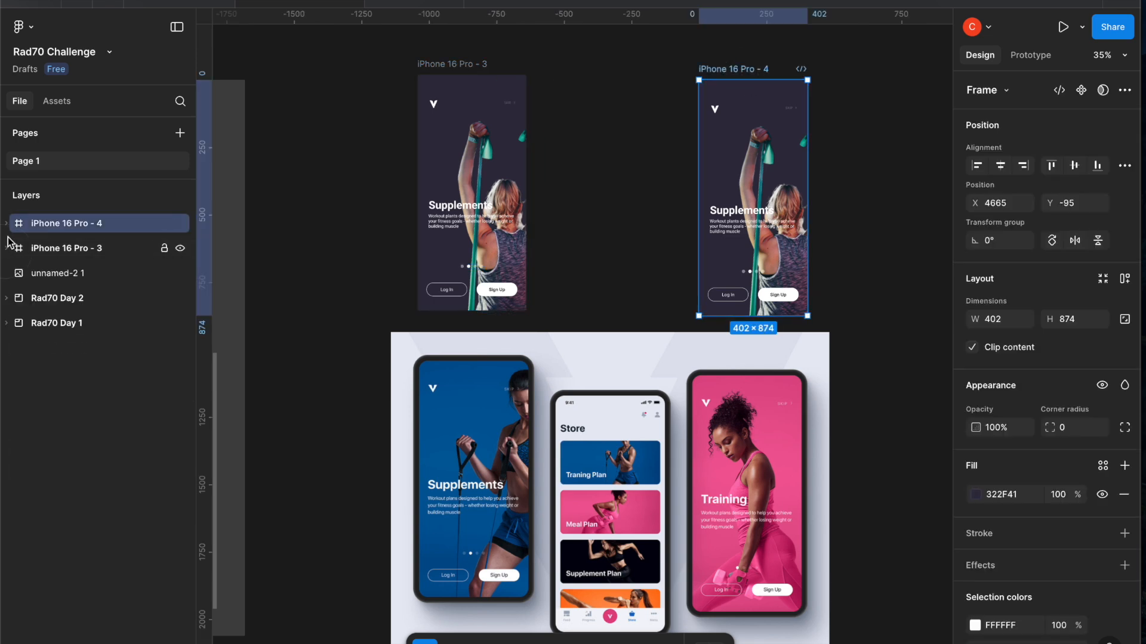
pyautogui.click(6, 223)
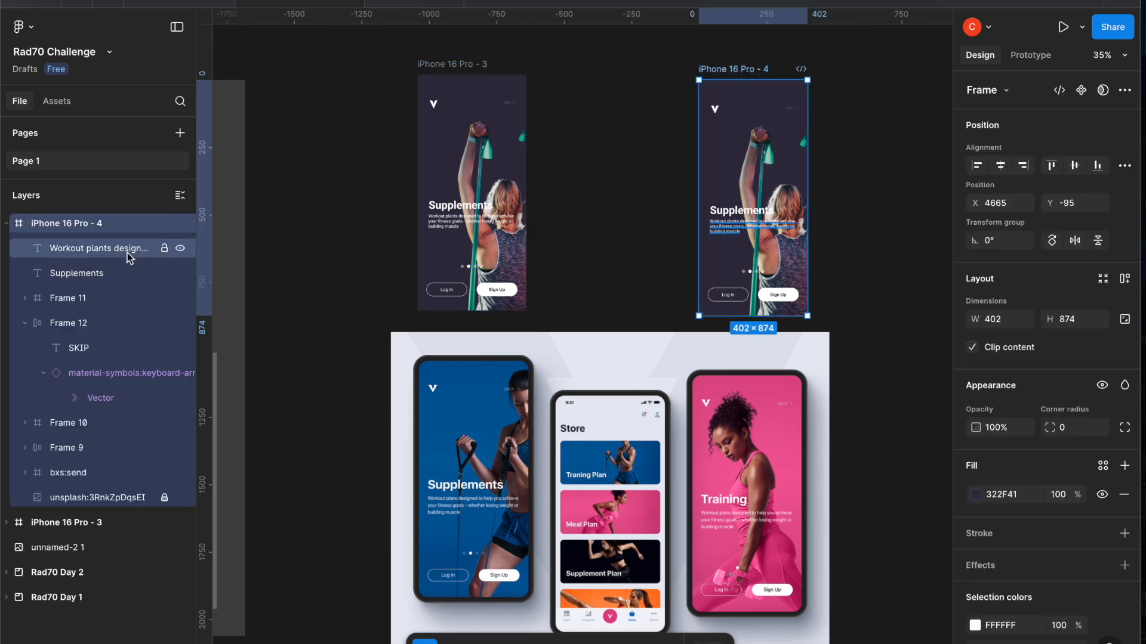
# Lock the copied iPhone 16 Pro - 4 frame and clear the selection
pyautogui.rightClick(165, 500)
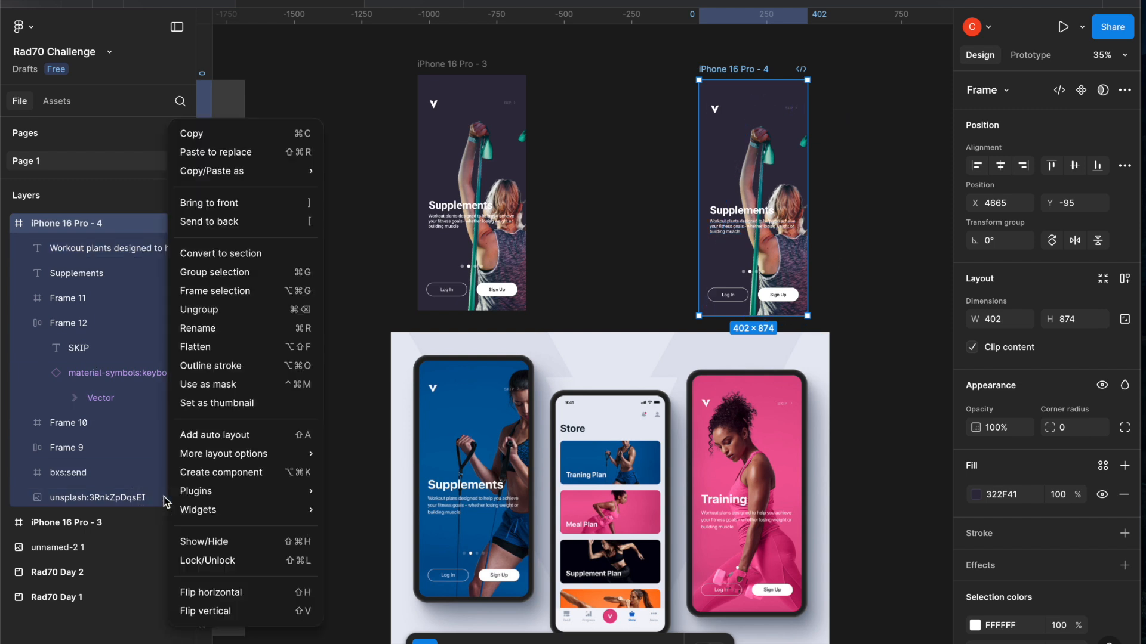
pyautogui.moveTo(263, 498)
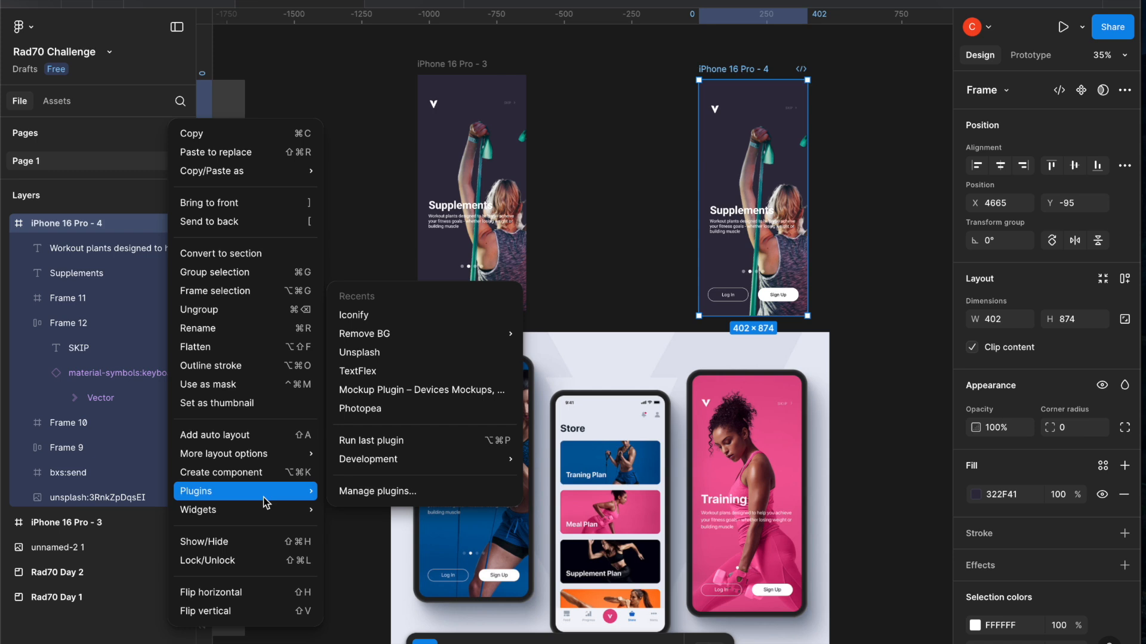
pyautogui.click(242, 561)
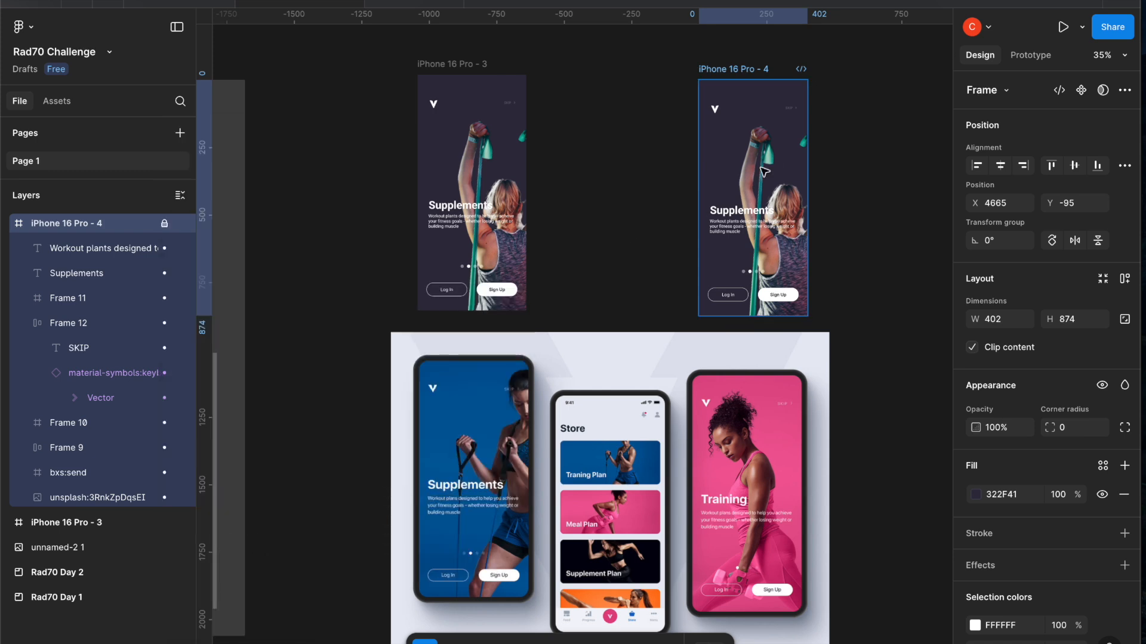
pyautogui.click(785, 201)
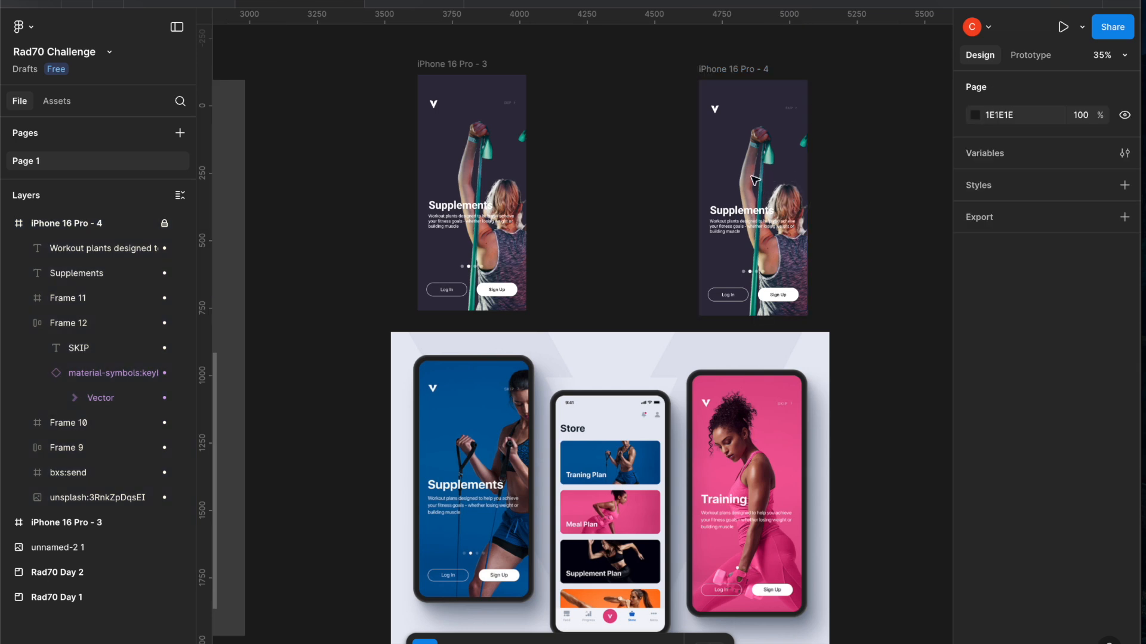
# Select the photo layer in the iPhone 16 Pro - 4 frame and launch the Unsplash plugin, moving its window clear of that frame
pyautogui.click(76, 500)
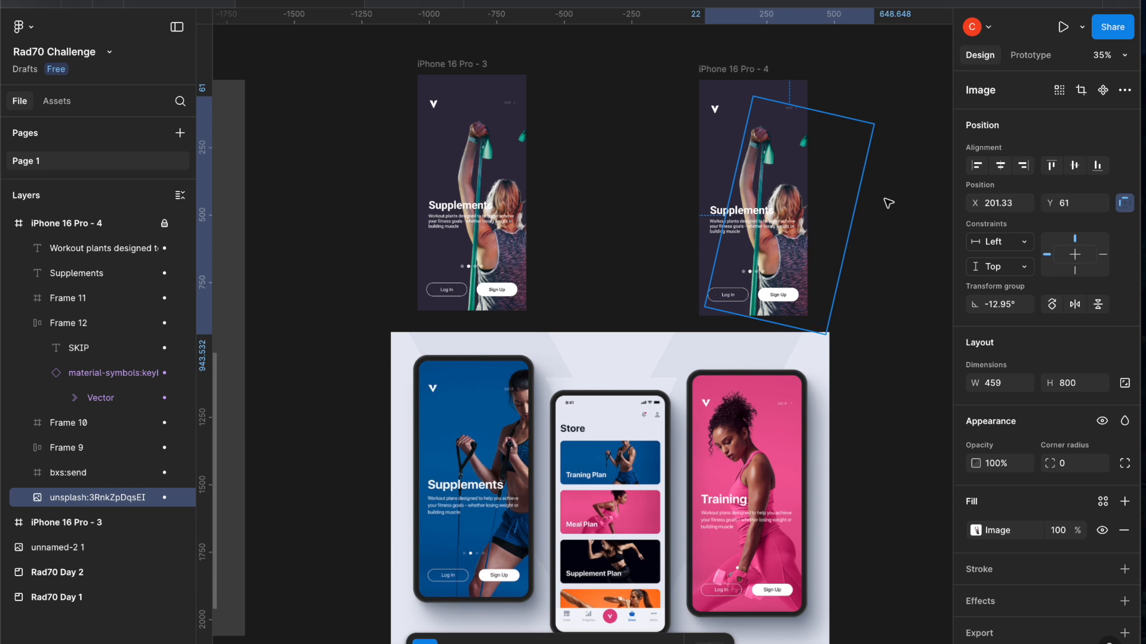
pyautogui.scroll(-3, 1021, 577)
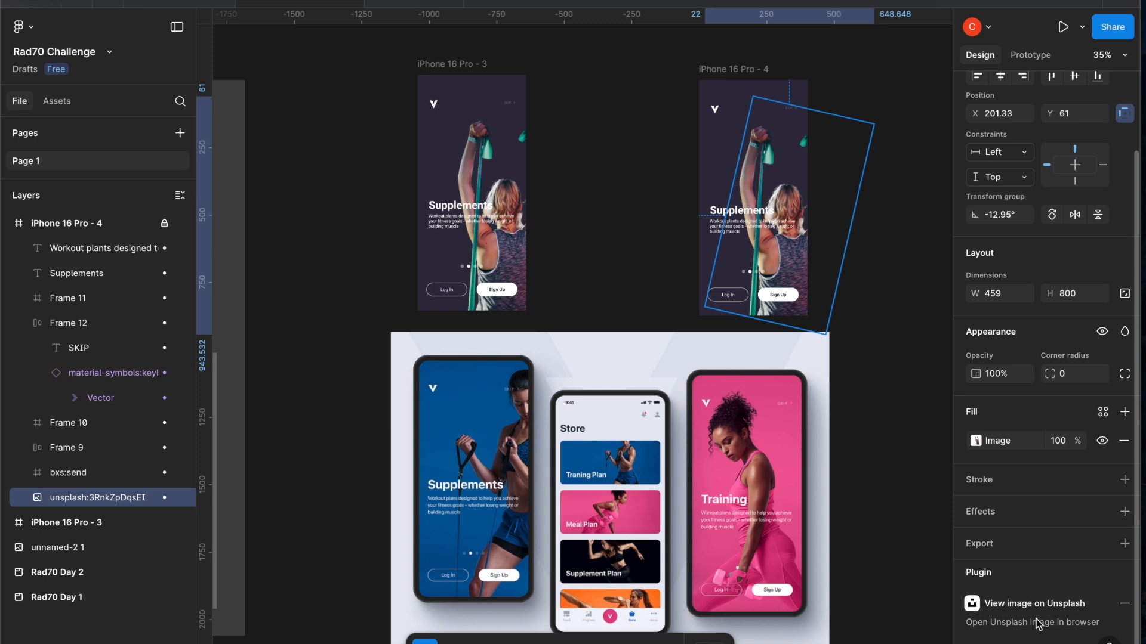
pyautogui.rightClick(760, 188)
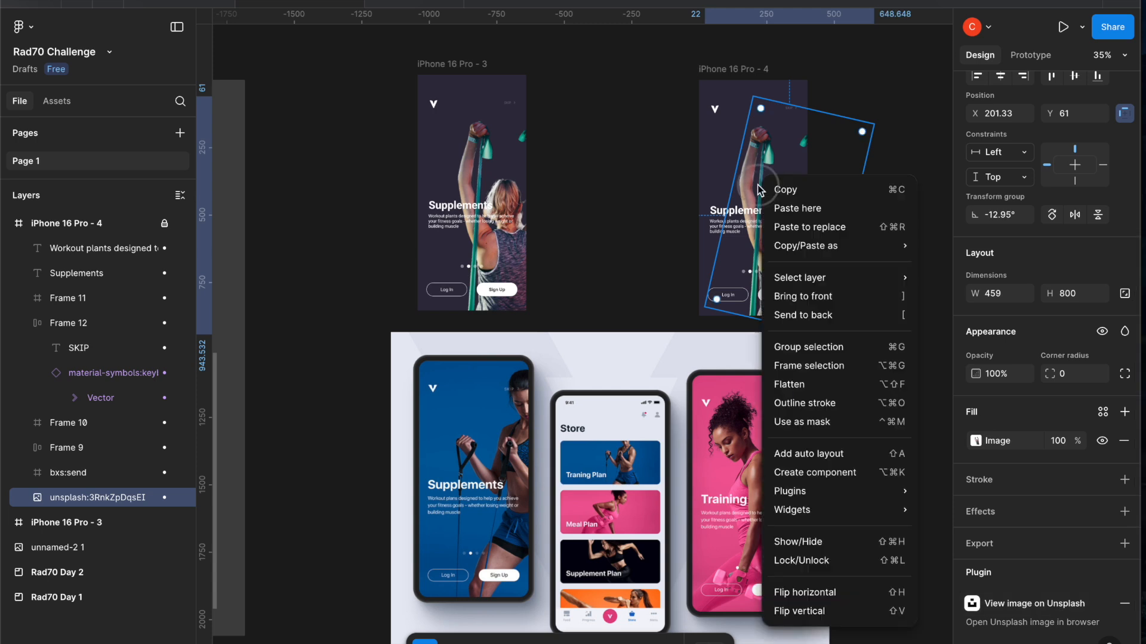
pyautogui.moveTo(833, 492)
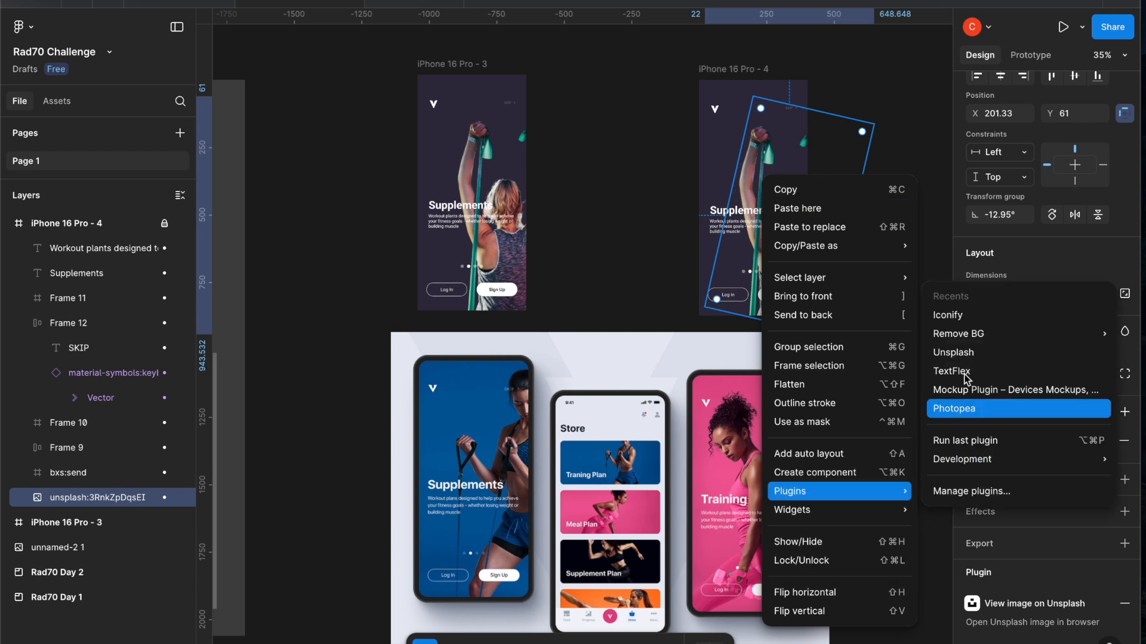
pyautogui.moveTo(806, 511)
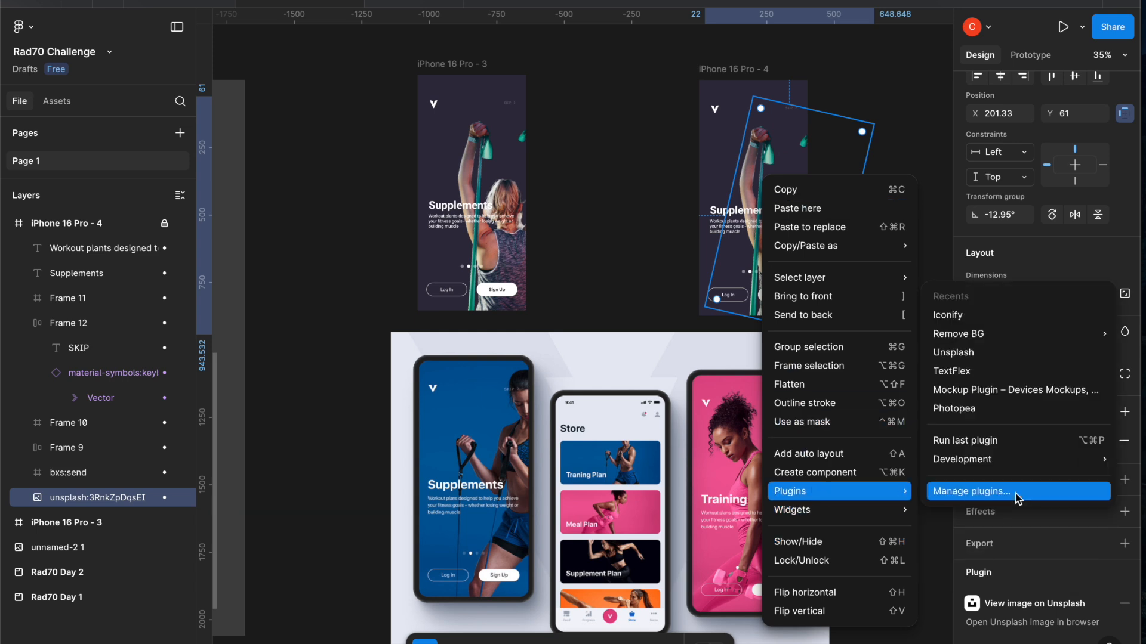
pyautogui.click(974, 355)
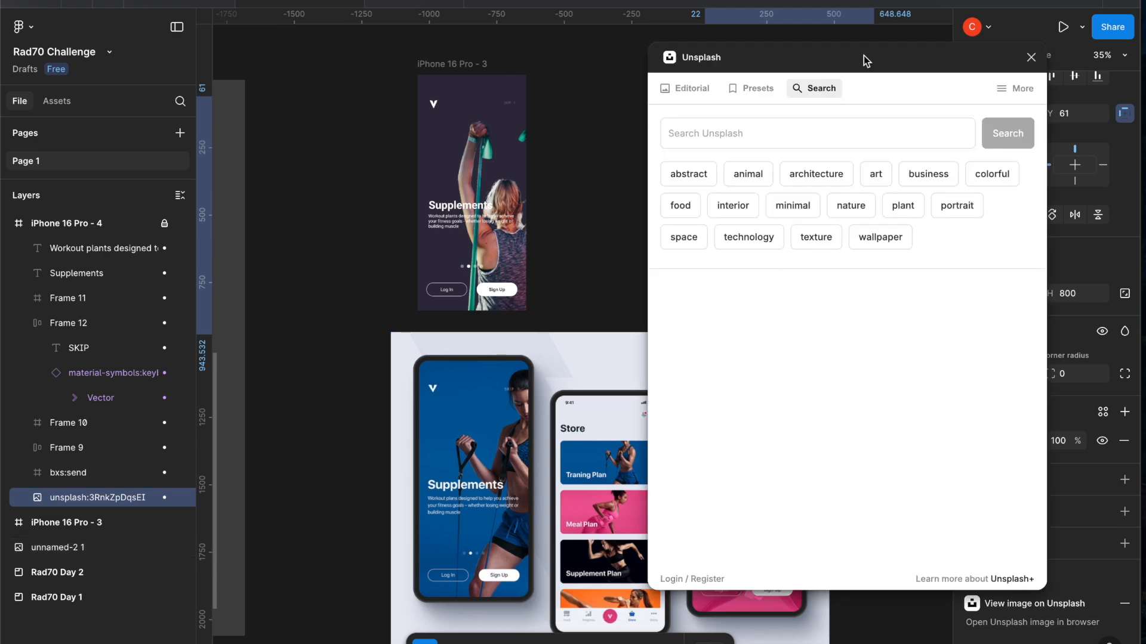
pyautogui.moveTo(839, 57); pyautogui.dragTo(449, 59)
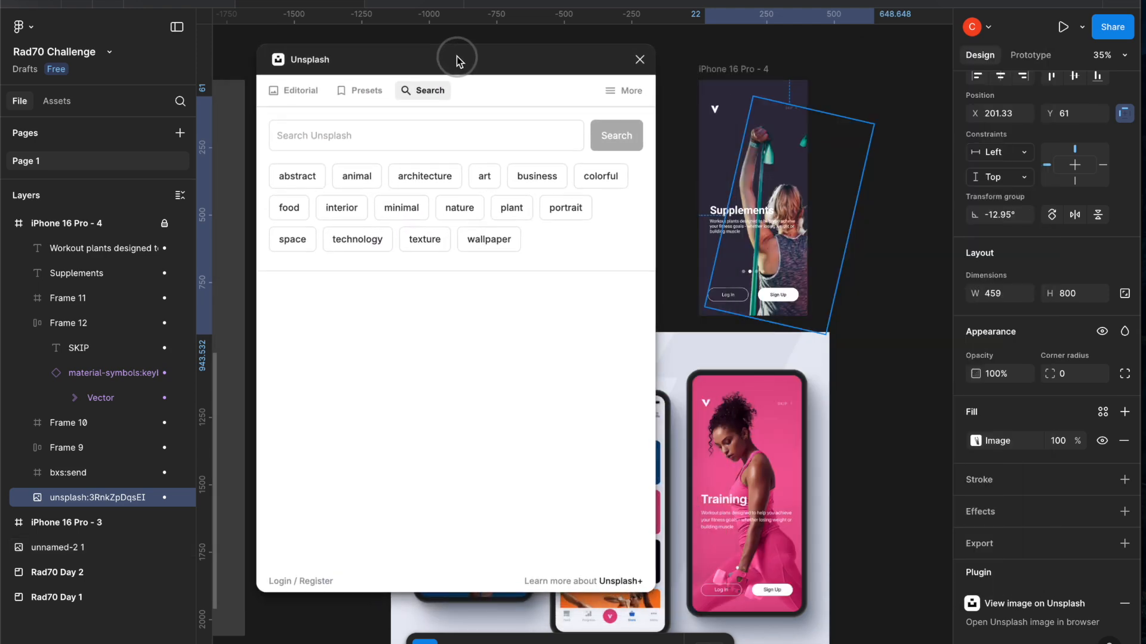
# Search Unsplash for "woman holding weights"
pyautogui.click(350, 138)
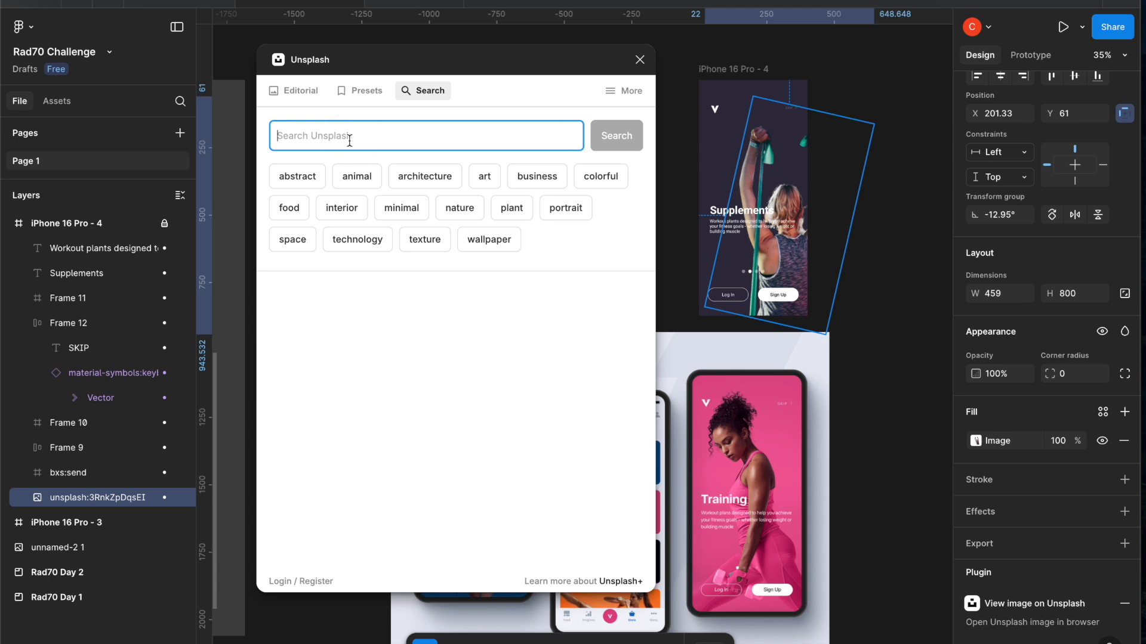
pyautogui.write('woman holdi')
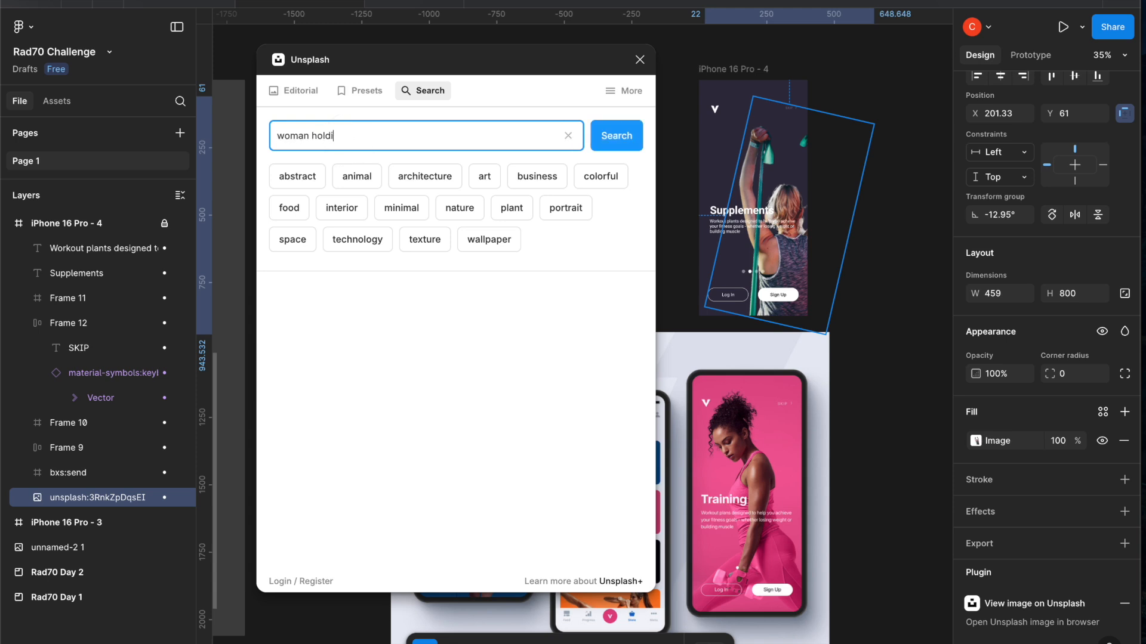
pyautogui.write('ng weights')
pyautogui.press('Return')
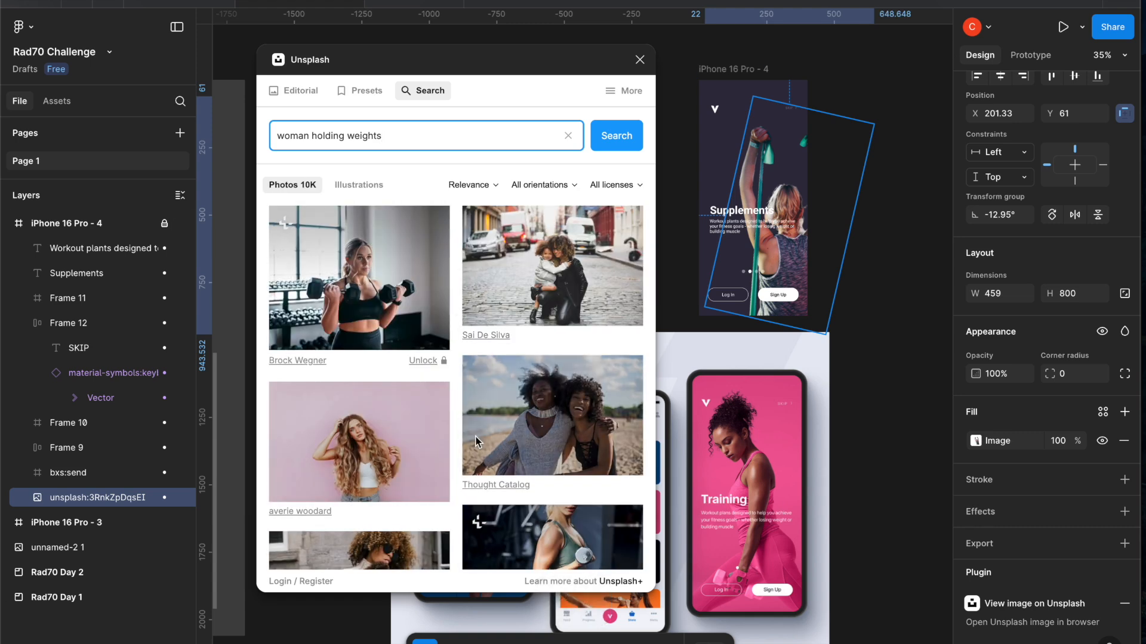
# Browse the Unsplash photo results for a woman with weights that resembles the pink Training reference screen
pyautogui.scroll(-5, 475, 441)
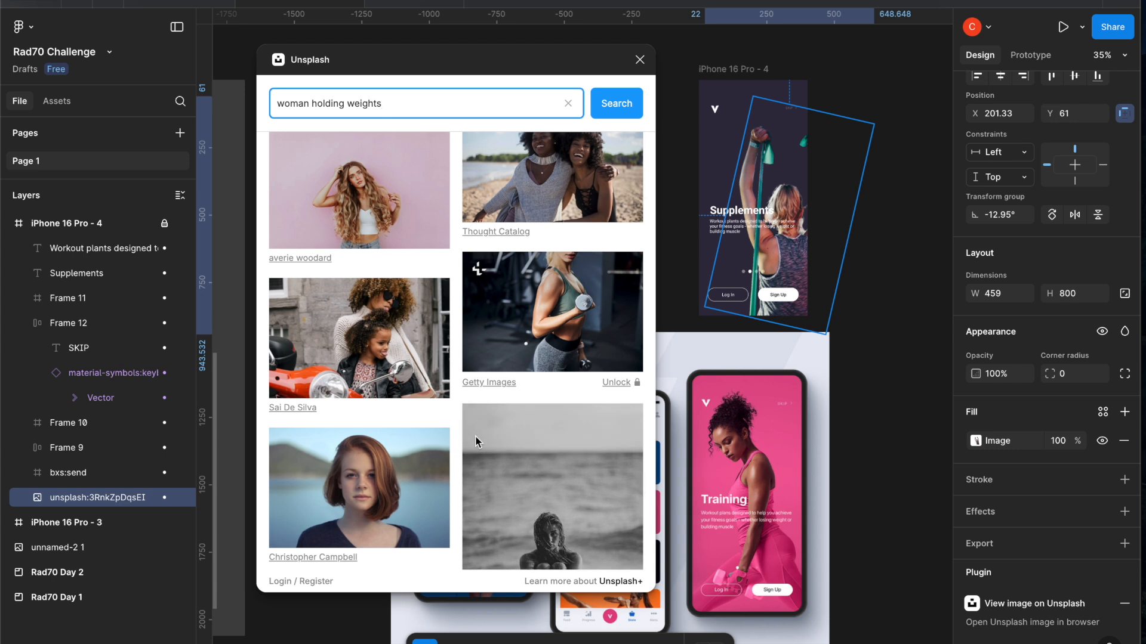
pyautogui.scroll(-6, 469, 464)
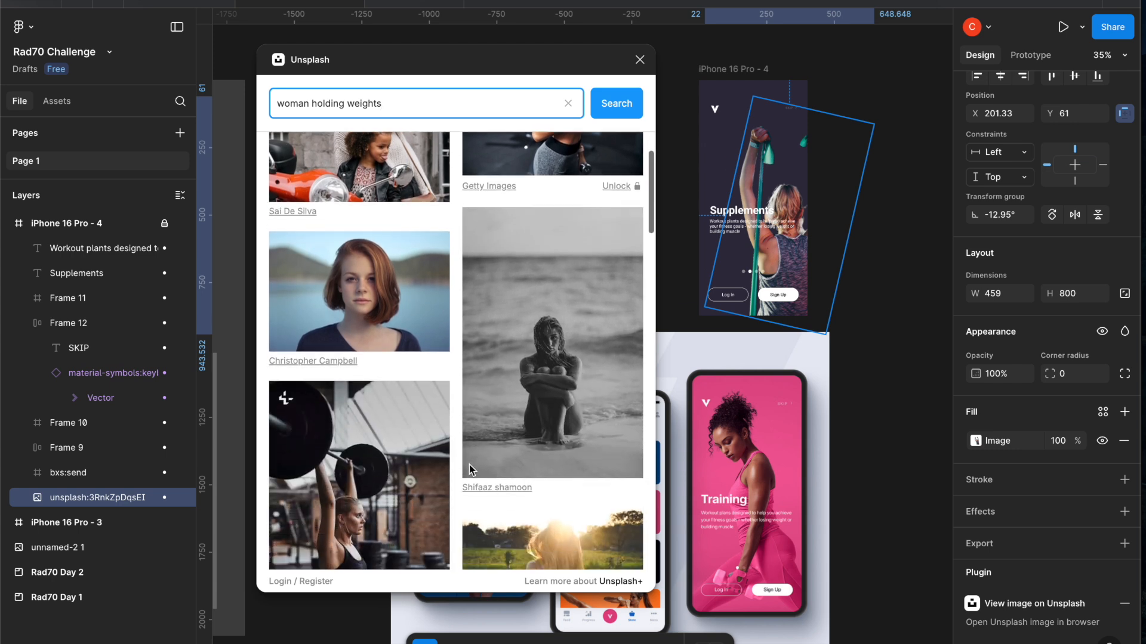
pyautogui.scroll(-3, 471, 471)
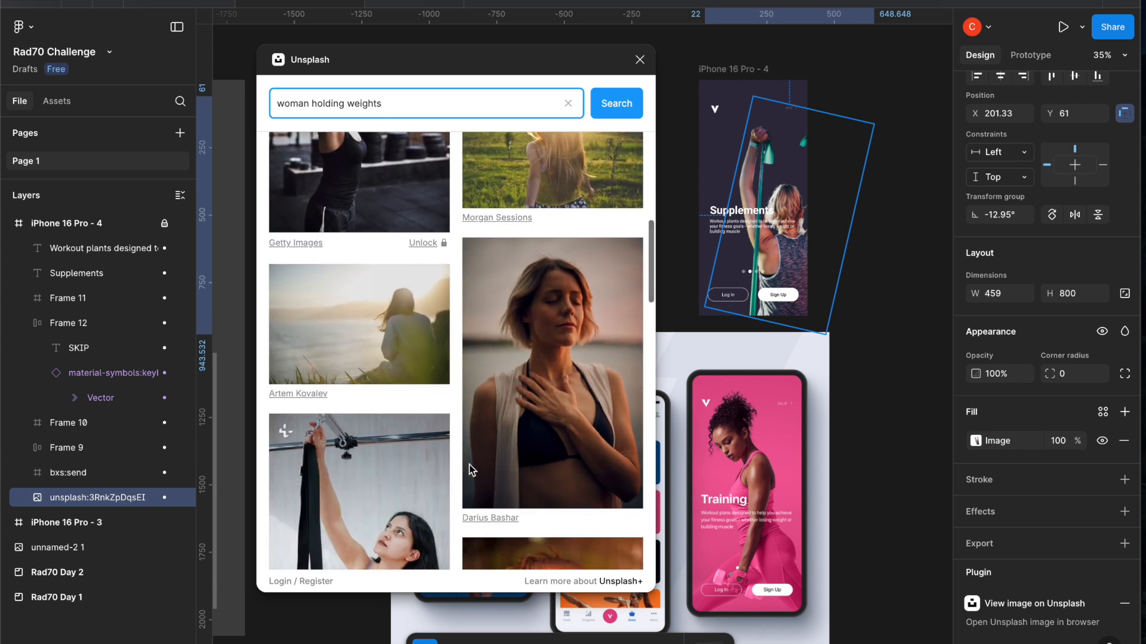
pyautogui.scroll(-12, 469, 470)
pyautogui.scroll(-2, 469, 464)
pyautogui.scroll(-3, 469, 464)
pyautogui.scroll(-3, 469, 466)
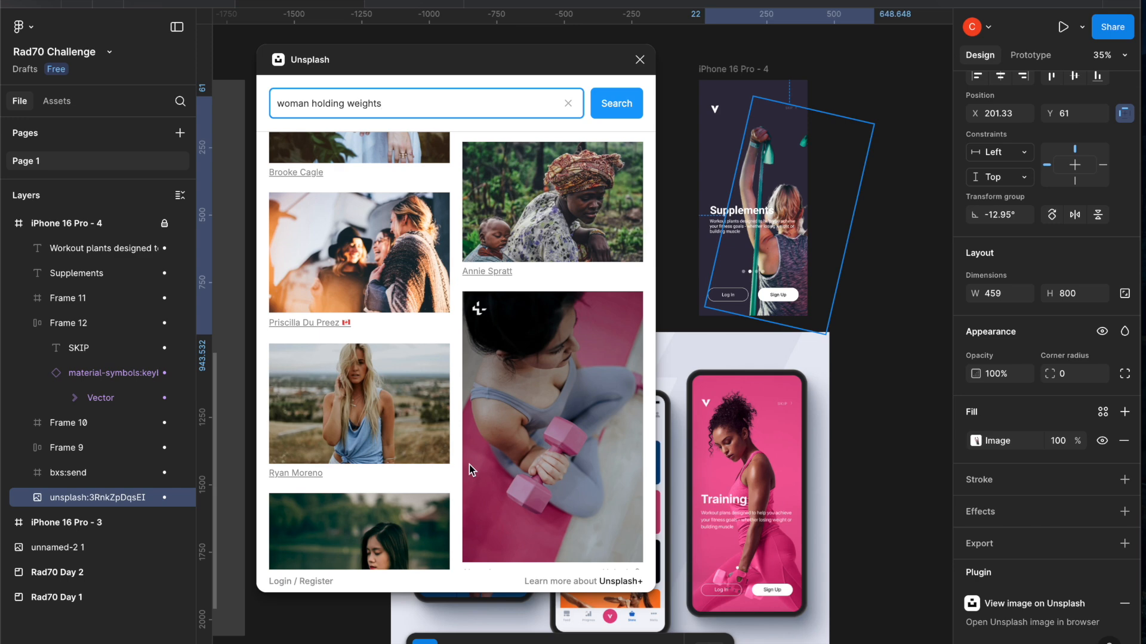
pyautogui.scroll(-14, 469, 465)
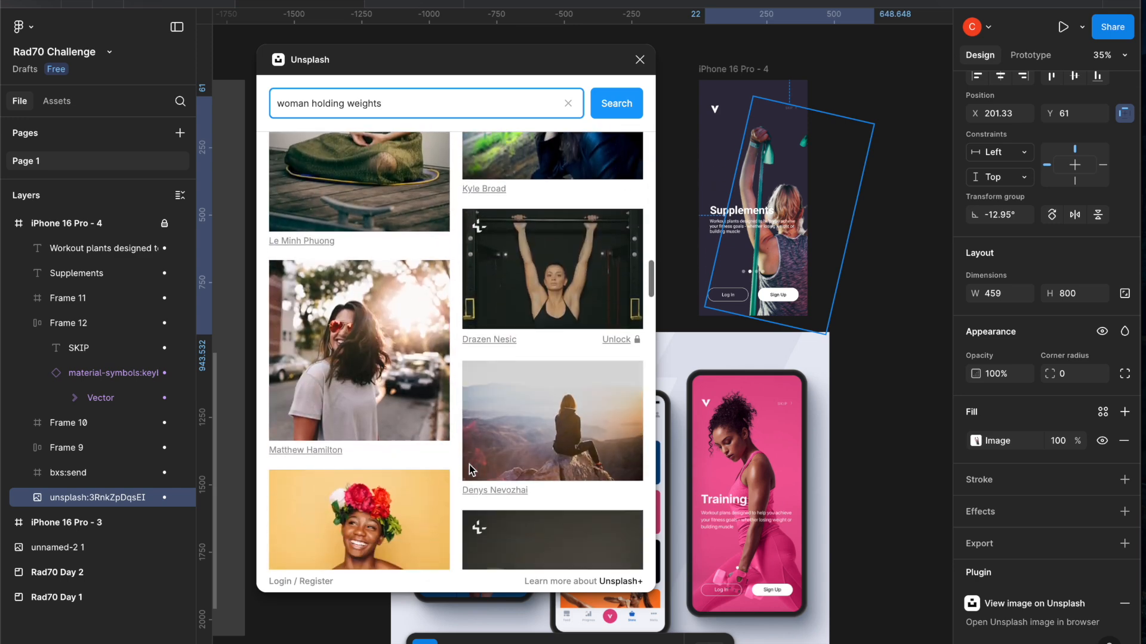
pyautogui.scroll(-6, 469, 464)
pyautogui.scroll(-7, 469, 464)
pyautogui.scroll(-15, 469, 465)
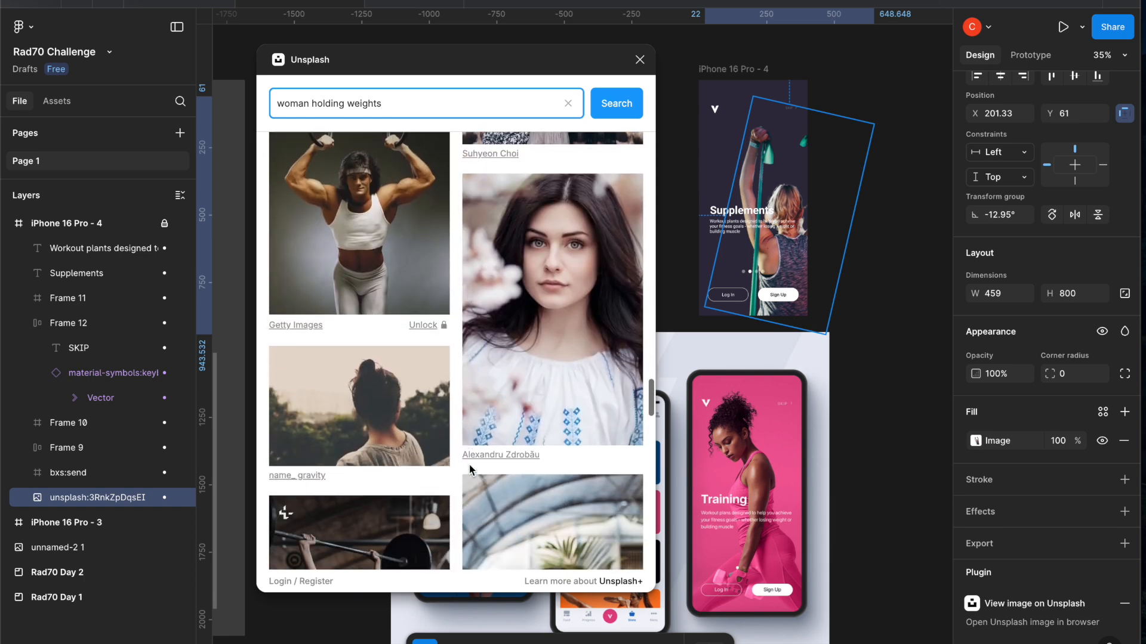
pyautogui.scroll(-6, 469, 464)
pyautogui.scroll(-3, 469, 465)
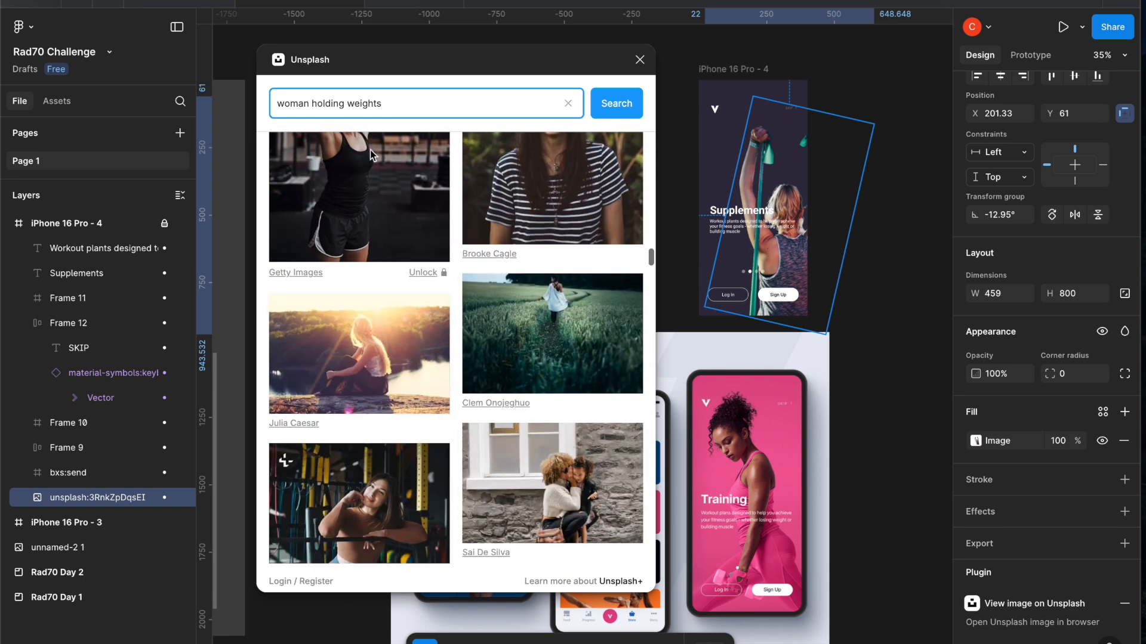
# Search Unsplash for "woman with weights"
pyautogui.moveTo(344, 103); pyautogui.dragTo(310, 103)
pyautogui.write('with')
pyautogui.press('Return')
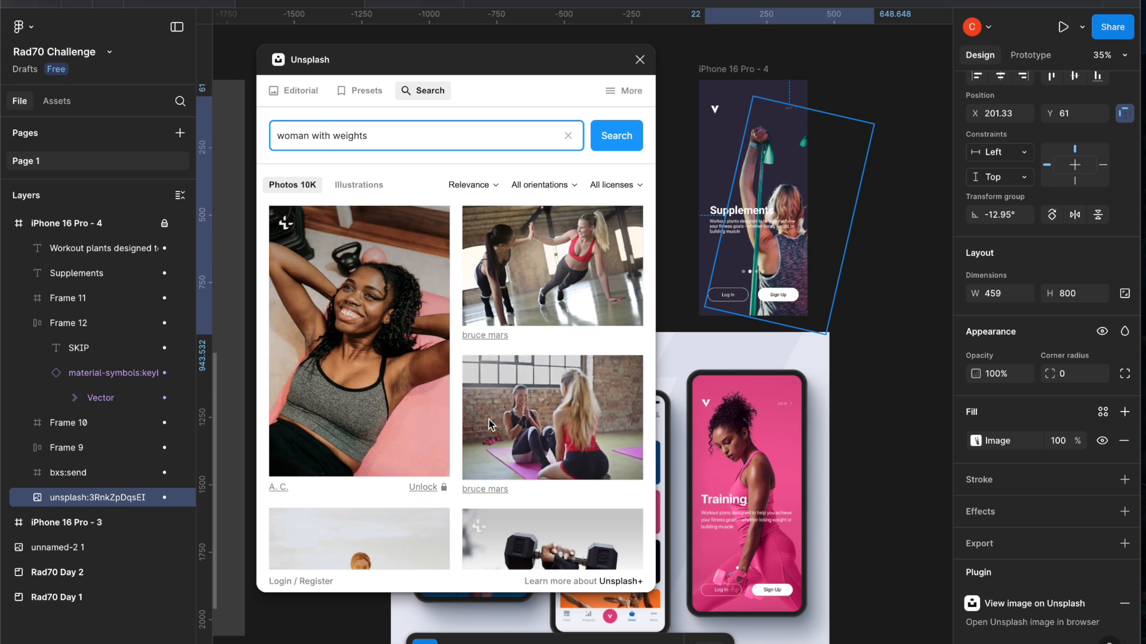
# Browse the photo results and insert the picture of the curly-haired woman squatting in green activewear
pyautogui.scroll(-5, 463, 423)
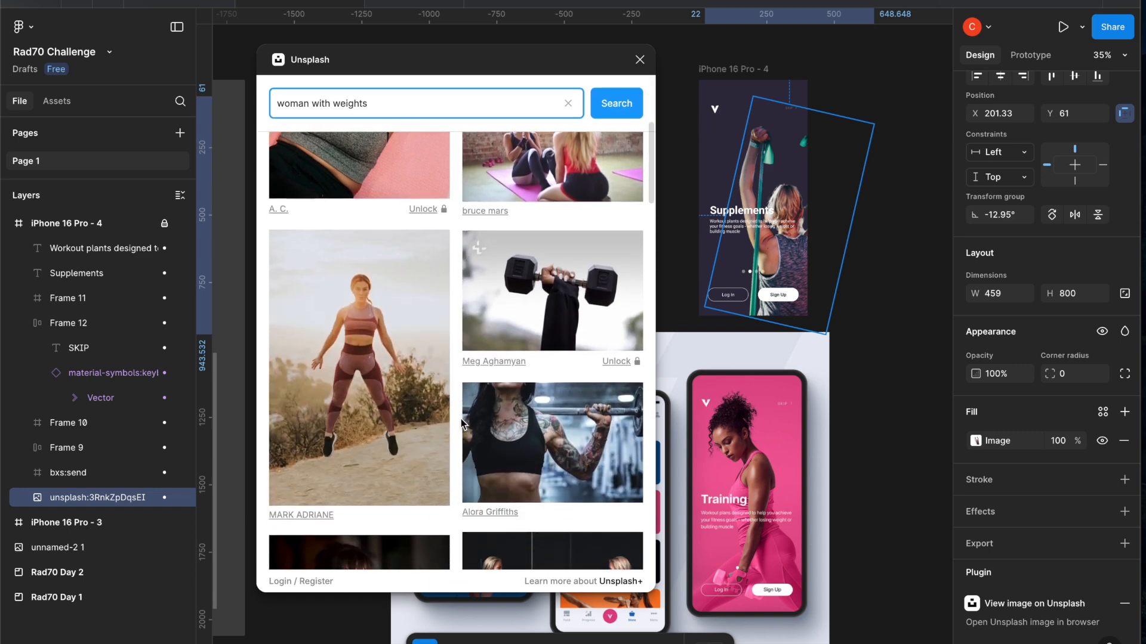
pyautogui.scroll(-5, 462, 424)
pyautogui.scroll(-10, 462, 424)
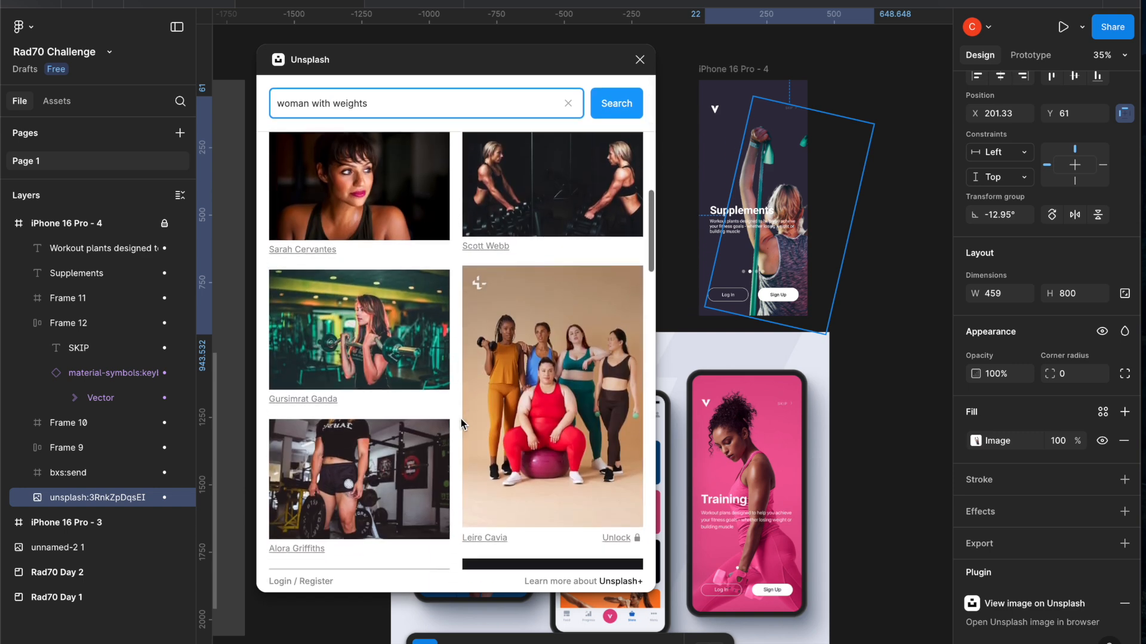
pyautogui.scroll(-5, 460, 422)
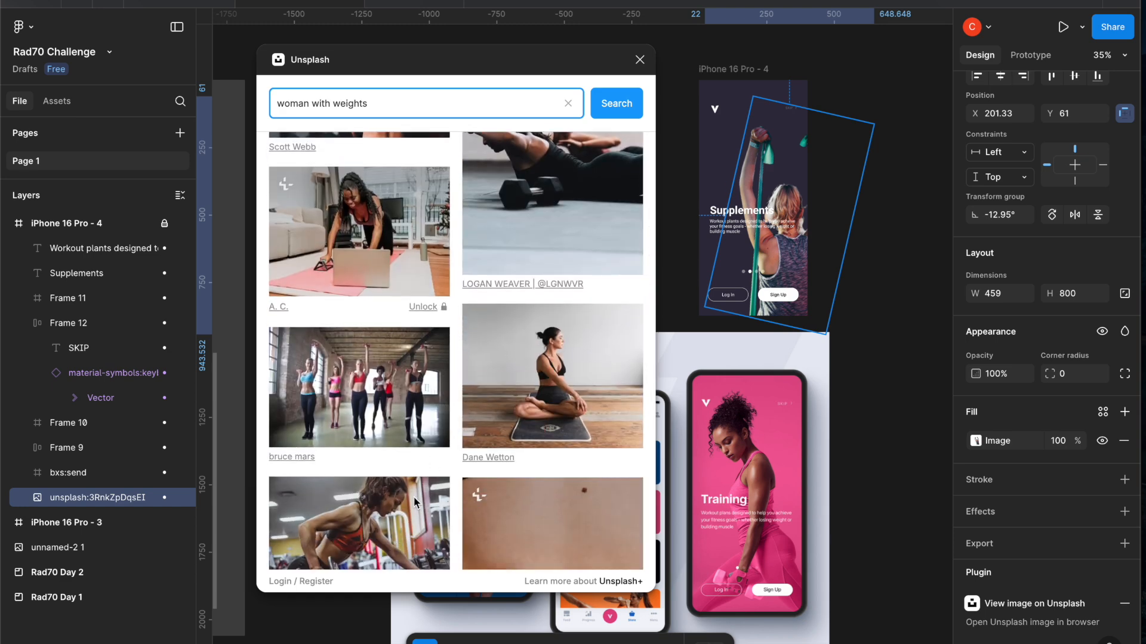
pyautogui.scroll(-1, 503, 442)
pyautogui.scroll(-5, 503, 442)
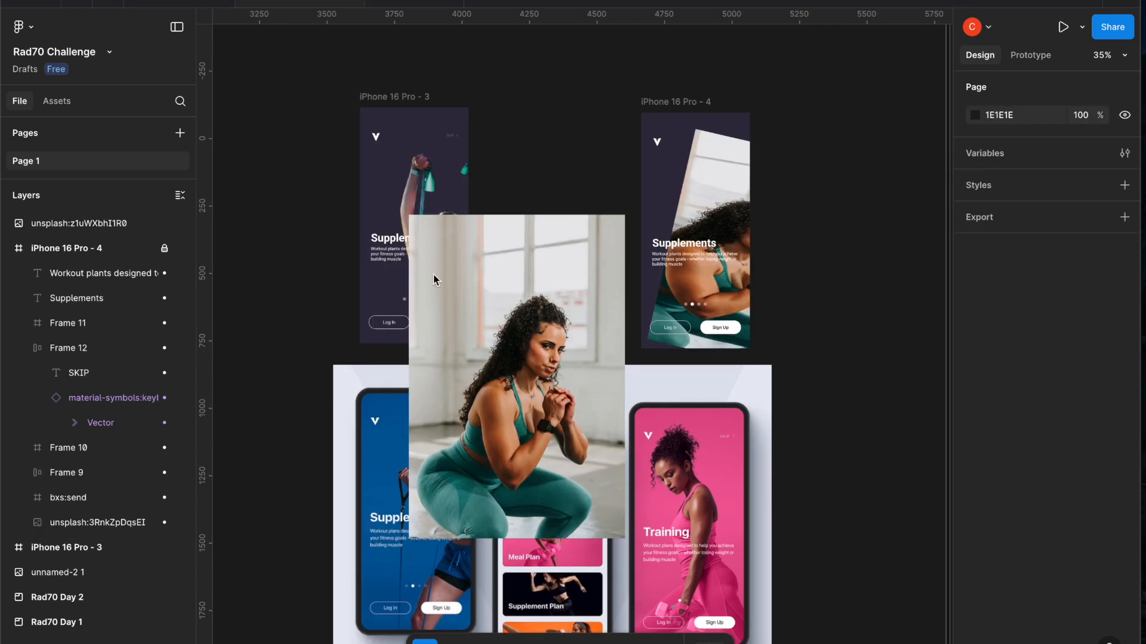
pyautogui.scroll(-3, 582, 483)
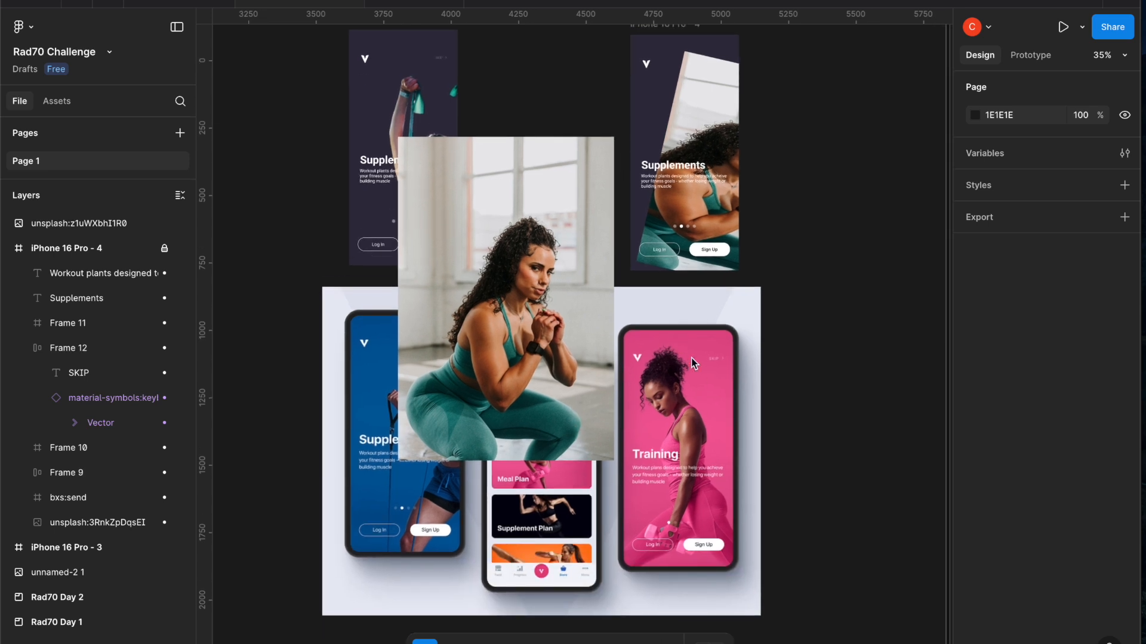
pyautogui.scroll(4, 671, 435)
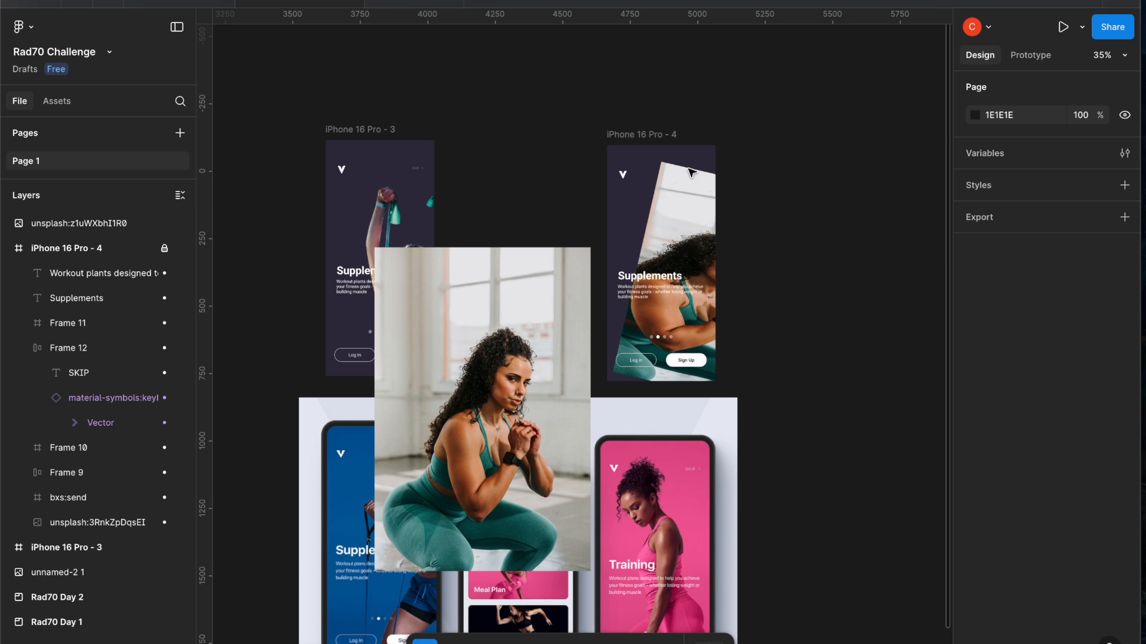
# Delete the tilted photo layer unsplash:3RnkZpDqsEI from the iPhone 16 Pro - 4 frame
pyautogui.click(638, 136)
pyautogui.click(787, 190)
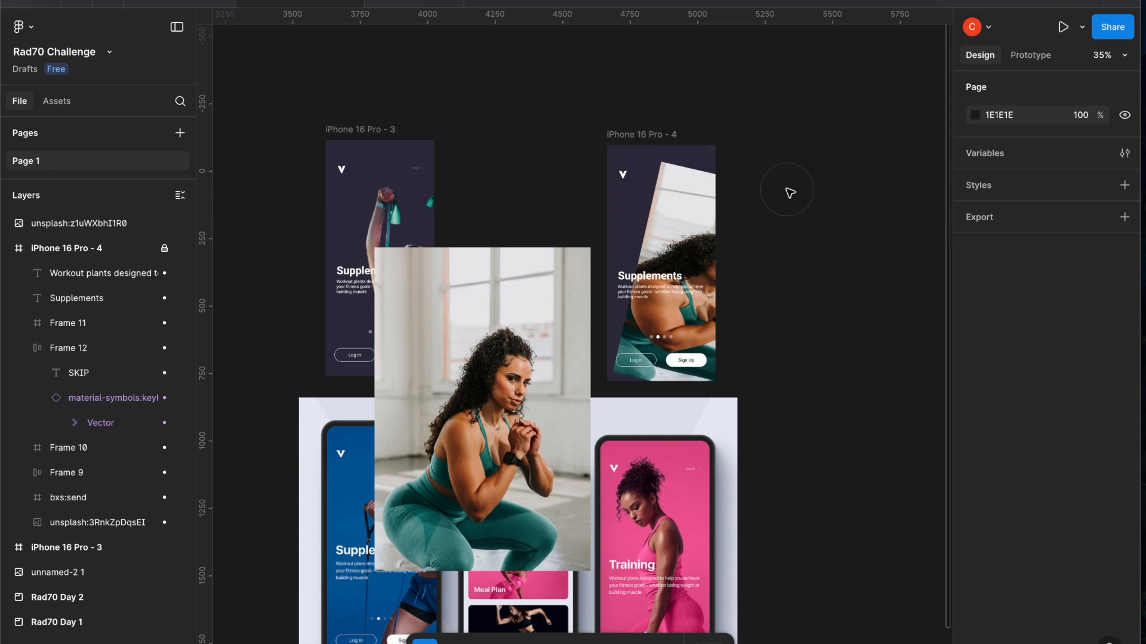
pyautogui.click(657, 134)
pyautogui.click(638, 136)
pyautogui.click(63, 250)
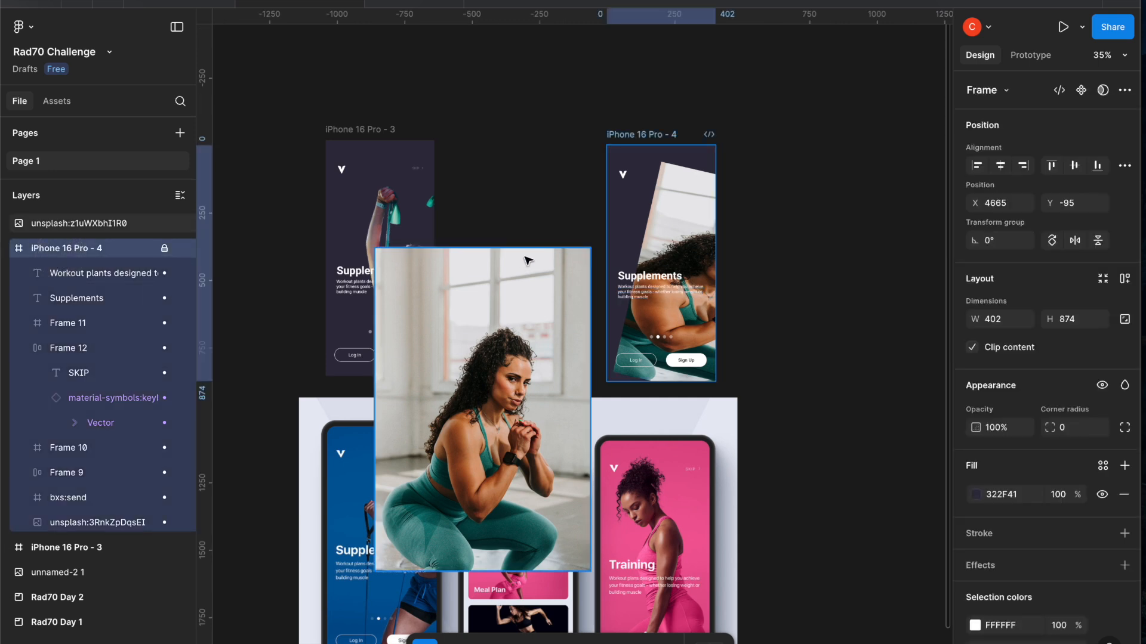
pyautogui.click(100, 527)
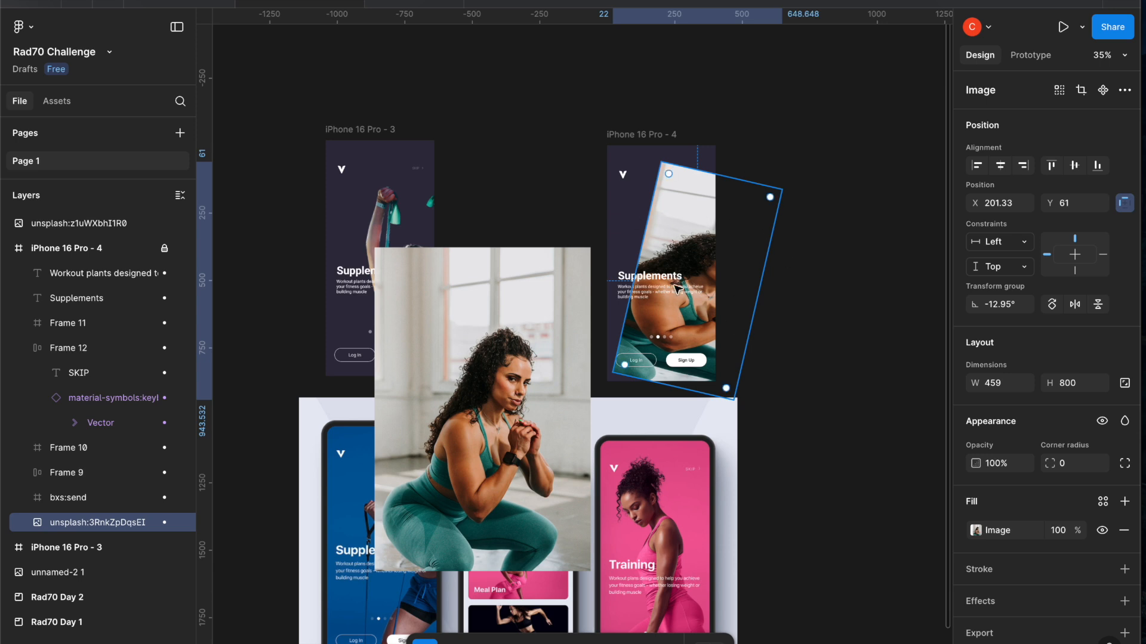
pyautogui.press('Delete')
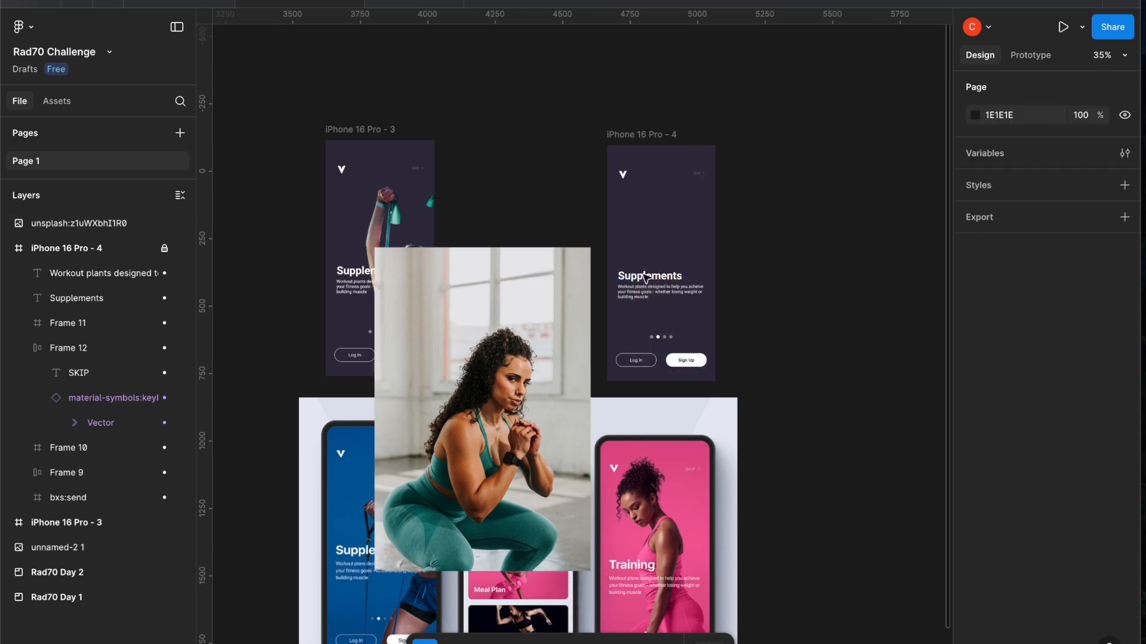
# Move the squatting woman photo to the empty canvas beside iPhone 16 Pro - 4 and strip its background with the Remove BG plugin
pyautogui.moveTo(480, 400); pyautogui.dragTo(772, 233)
pyautogui.rightClick(777, 278)
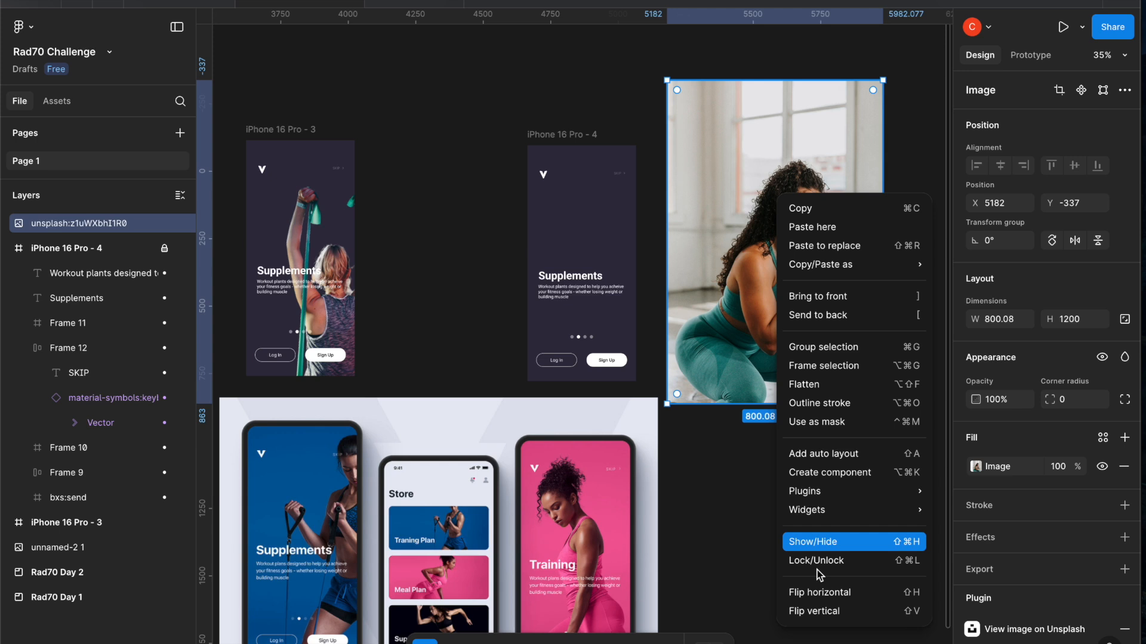
pyautogui.moveTo(817, 491)
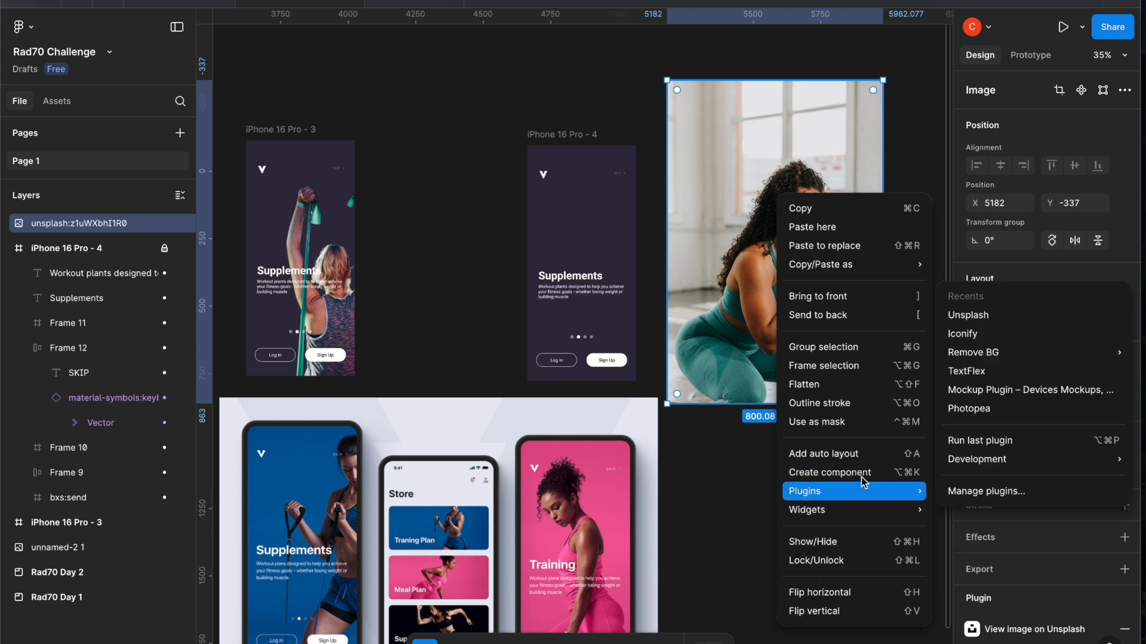
pyautogui.moveTo(980, 360)
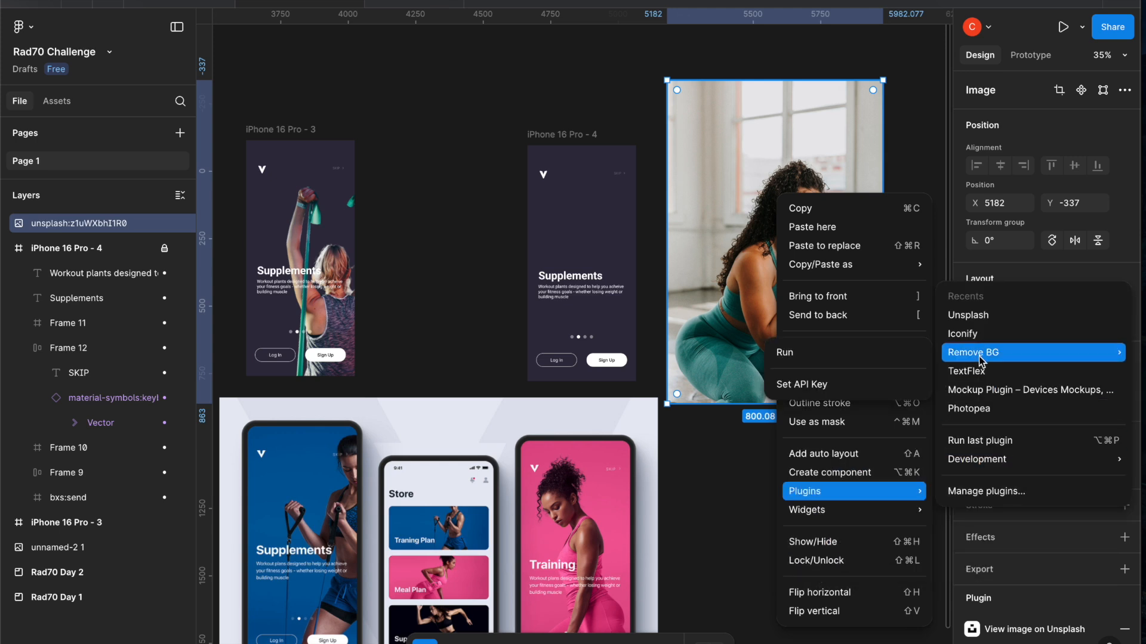
pyautogui.click(865, 354)
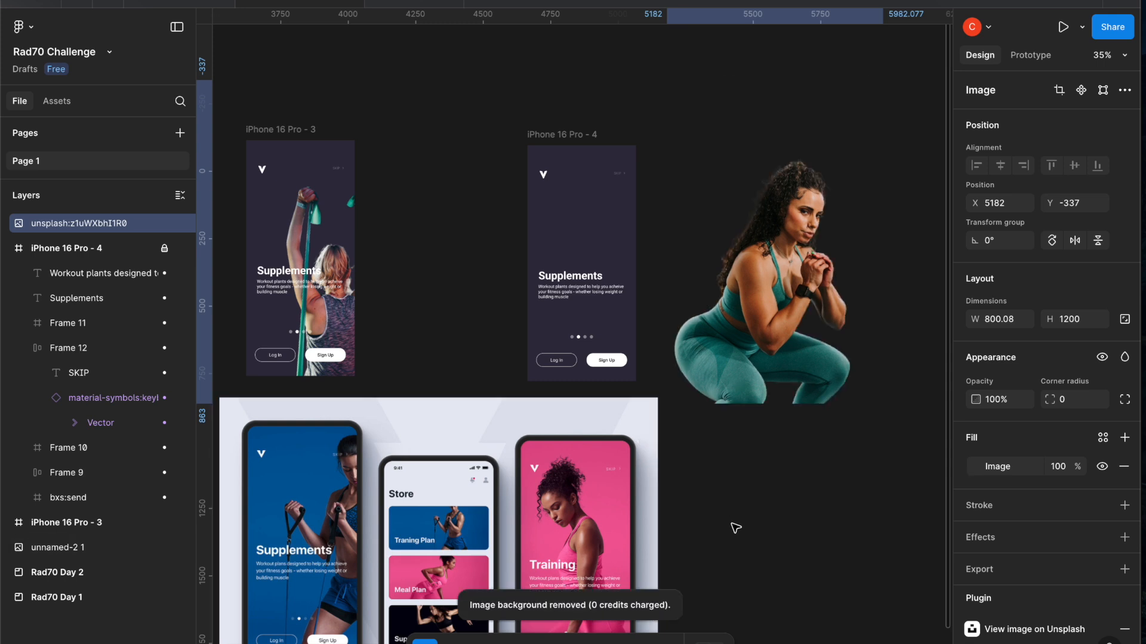
# Position the woman cutout over the iPhone 16 Pro - 4 screen and nest its layer inside that frame
pyautogui.moveTo(790, 320); pyautogui.dragTo(600, 279)
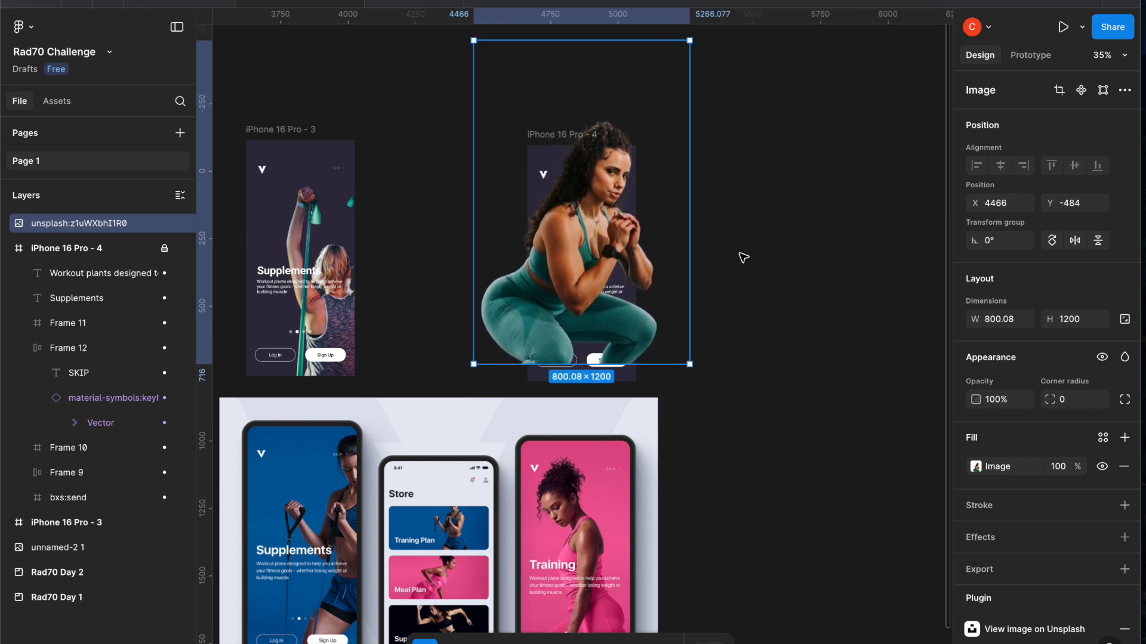
pyautogui.hscroll(-2, 743, 258)
pyautogui.moveTo(51, 224); pyautogui.dragTo(47, 252)
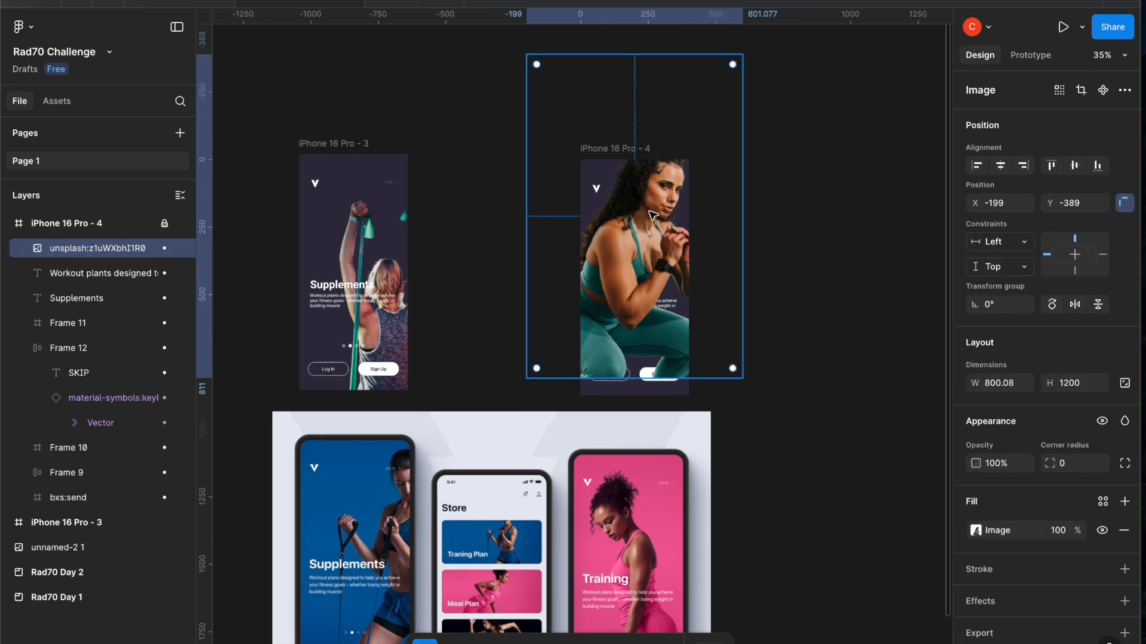
pyautogui.scroll(1, 638, 228)
pyautogui.hscroll(1, 637, 228)
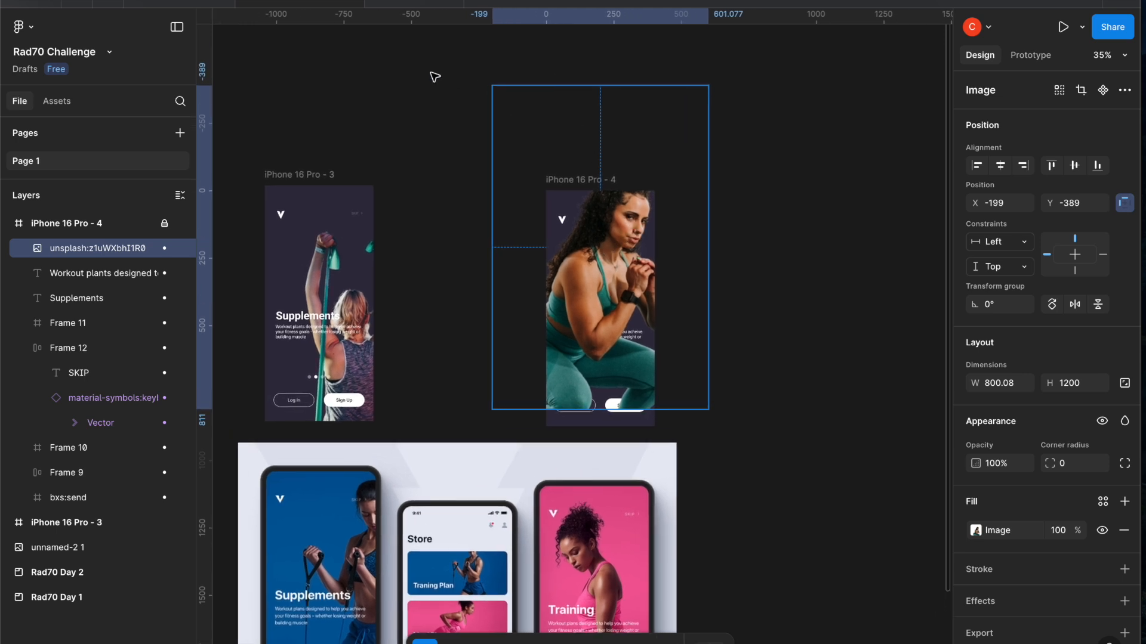
pyautogui.press('k')
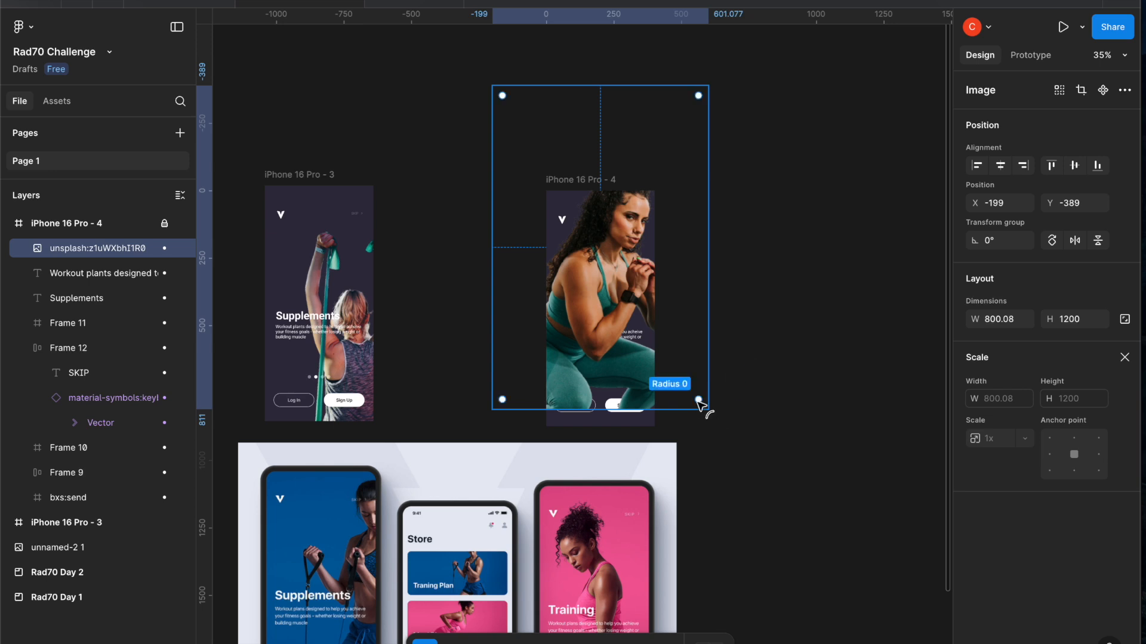
pyautogui.click(716, 420)
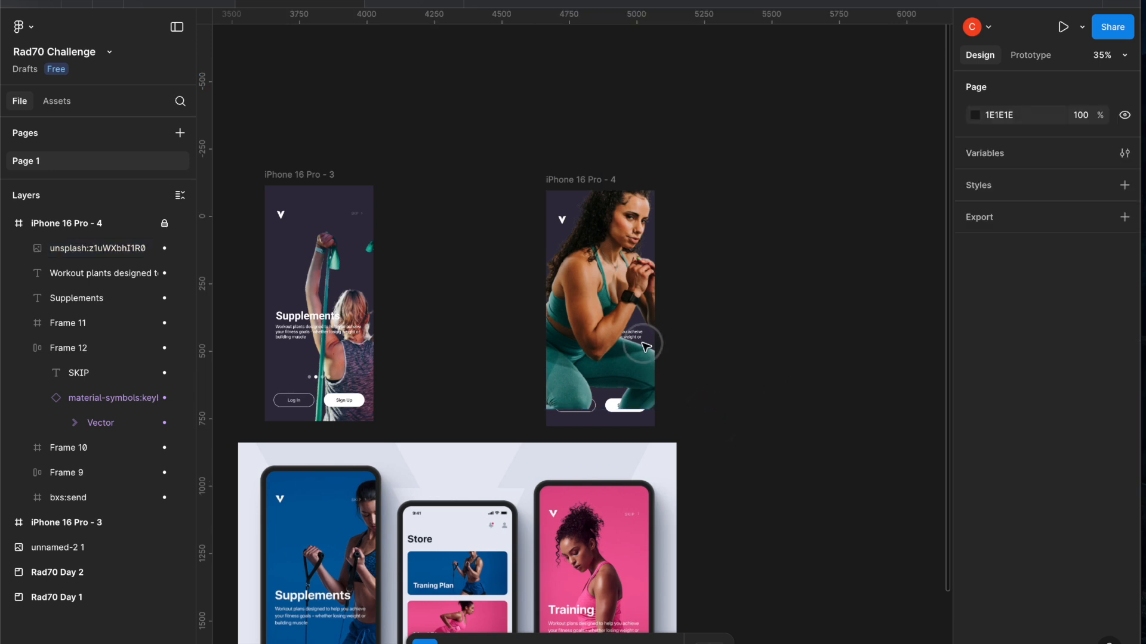
pyautogui.click(99, 248)
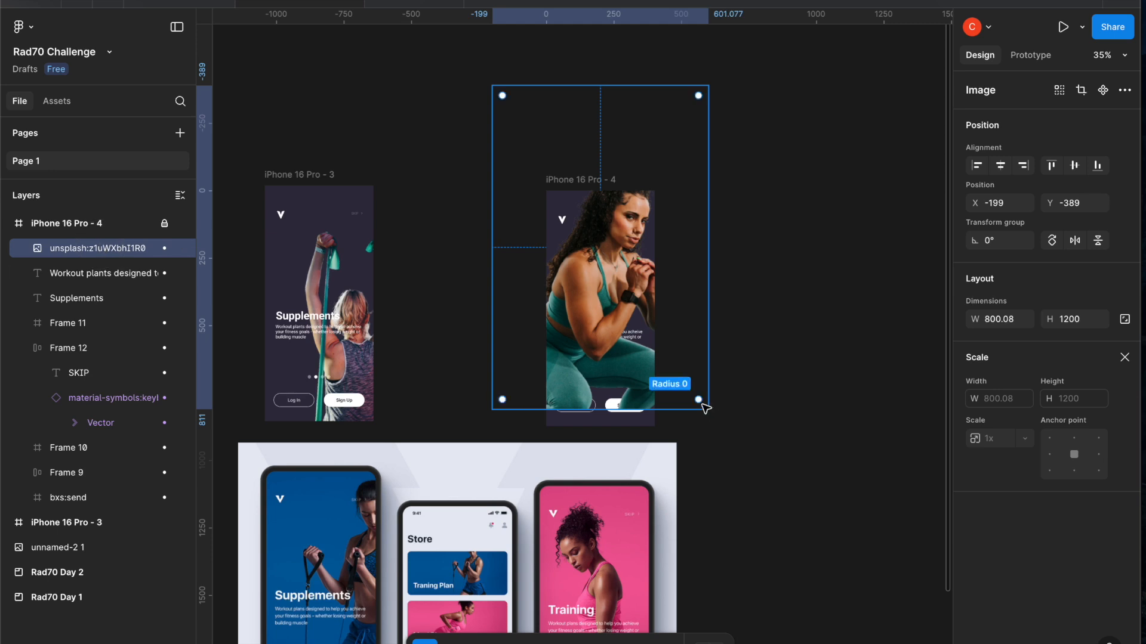
pyautogui.moveTo(699, 400); pyautogui.dragTo(682, 375)
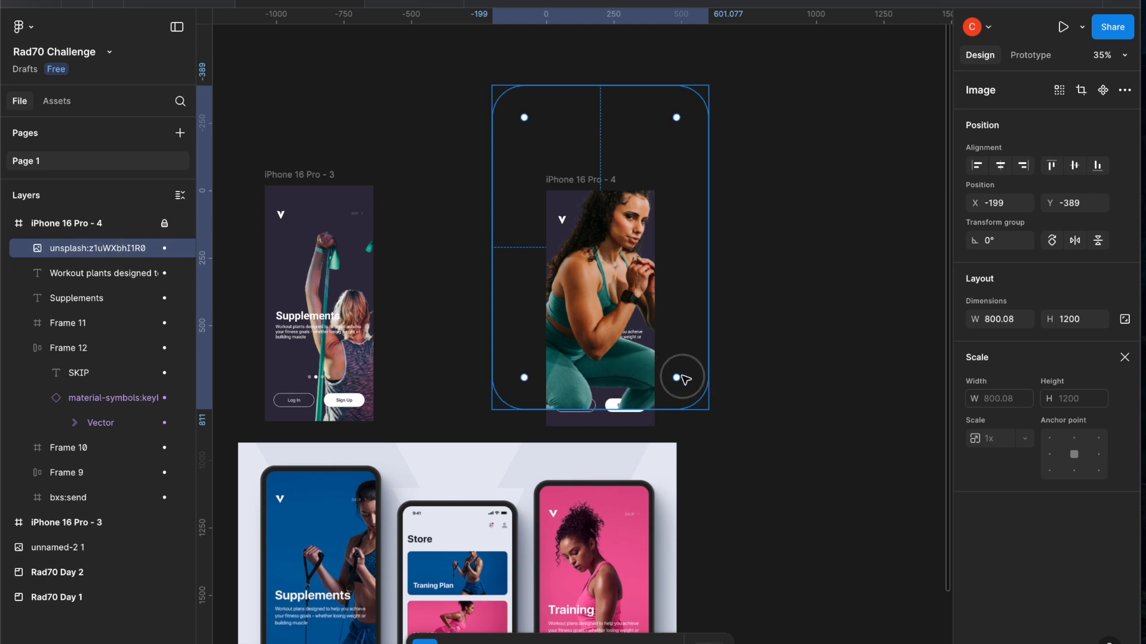
pyautogui.press('super+z')
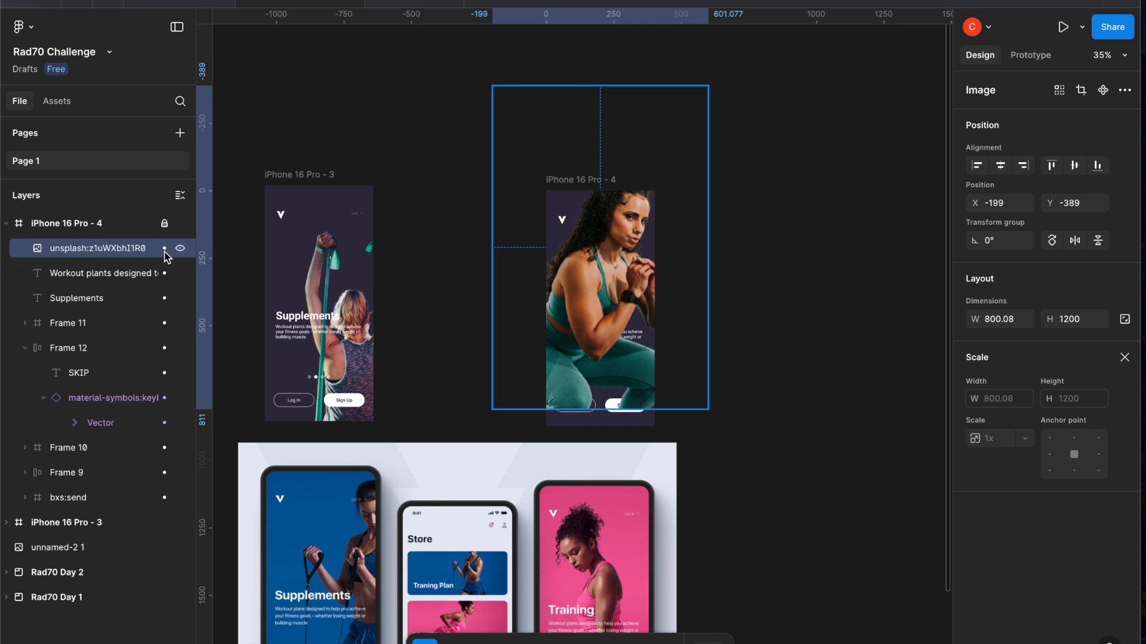
# Unlock the iPhone 16 Pro - 4 frame, then scale the cutout to about 469 × 704 and place it at X -4, Y 67
pyautogui.click(164, 224)
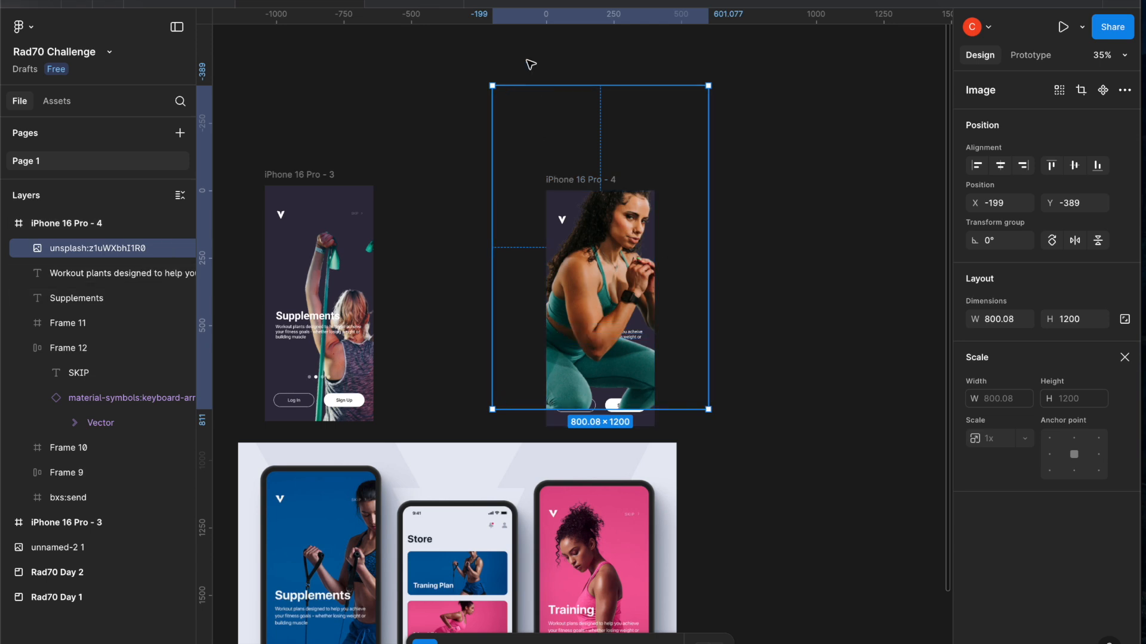
pyautogui.moveTo(490, 84); pyautogui.dragTo(584, 232)
pyautogui.moveTo(642, 350); pyautogui.dragTo(606, 318)
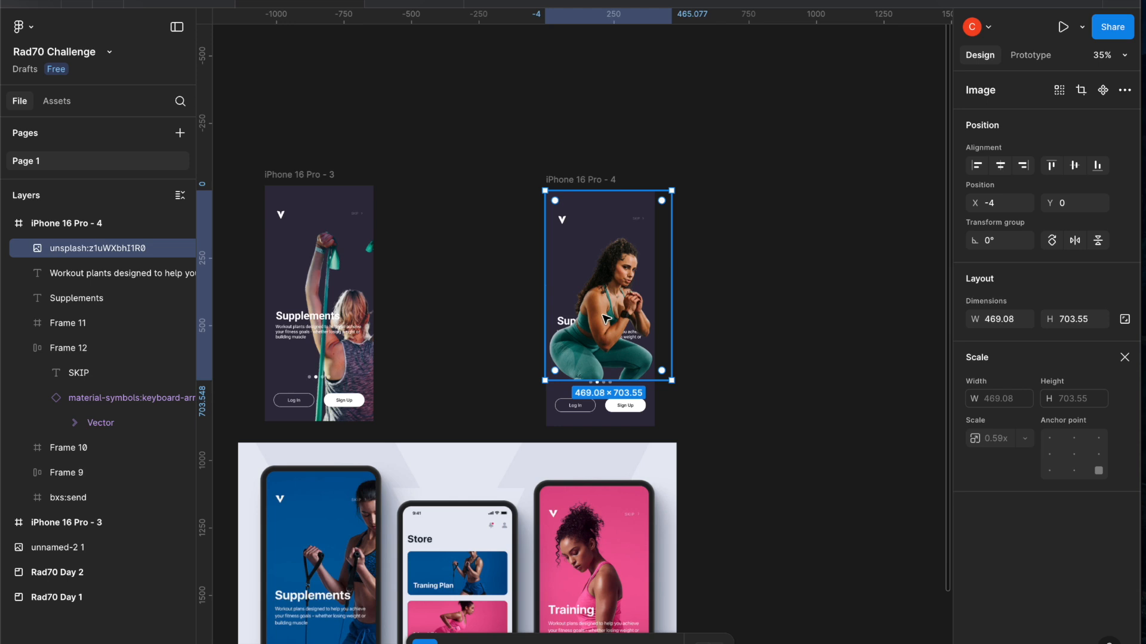
pyautogui.moveTo(606, 318); pyautogui.dragTo(606, 334)
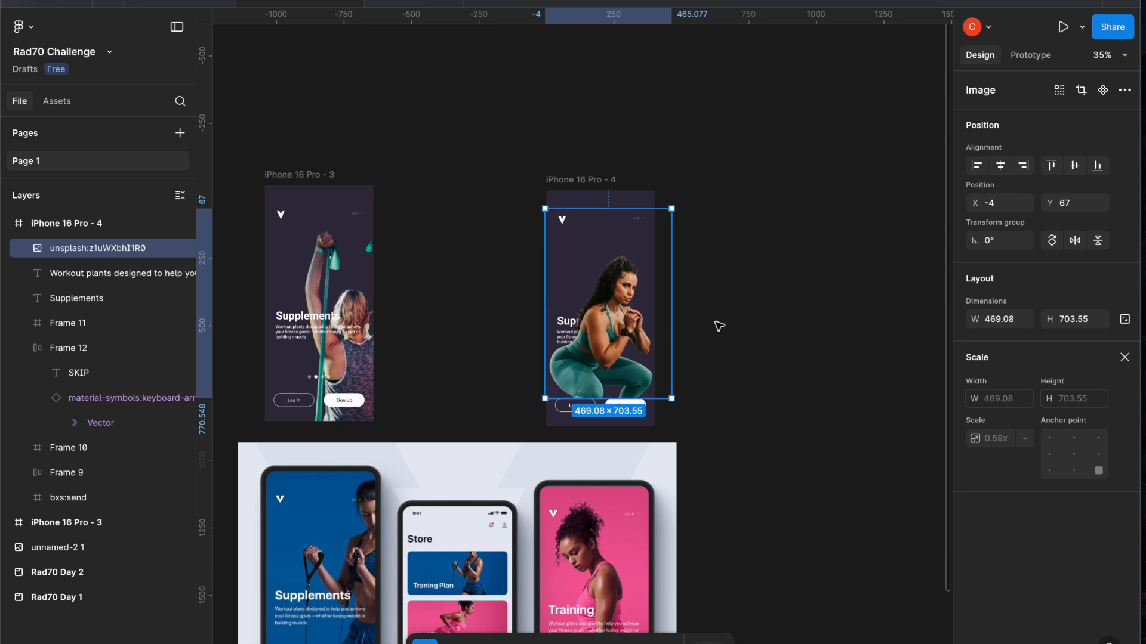
# Send the cutout photo backward to the bottom of the iPhone 16 Pro - 4 layer stack, behind the text and buttons
pyautogui.press('super+bracketright')
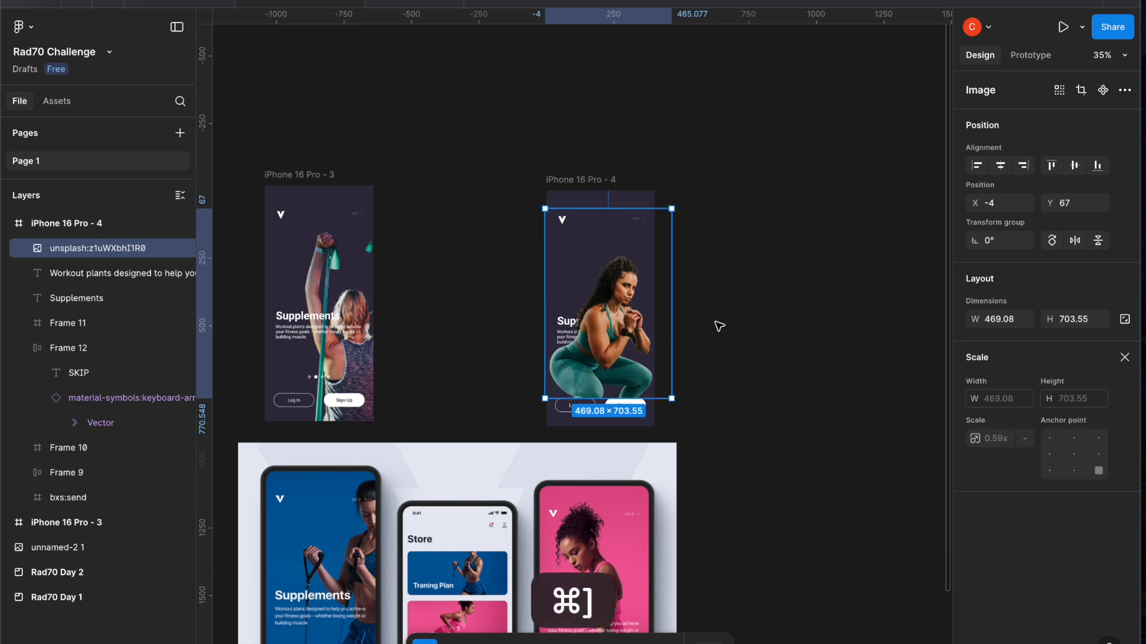
pyautogui.press('super+bracketleft')
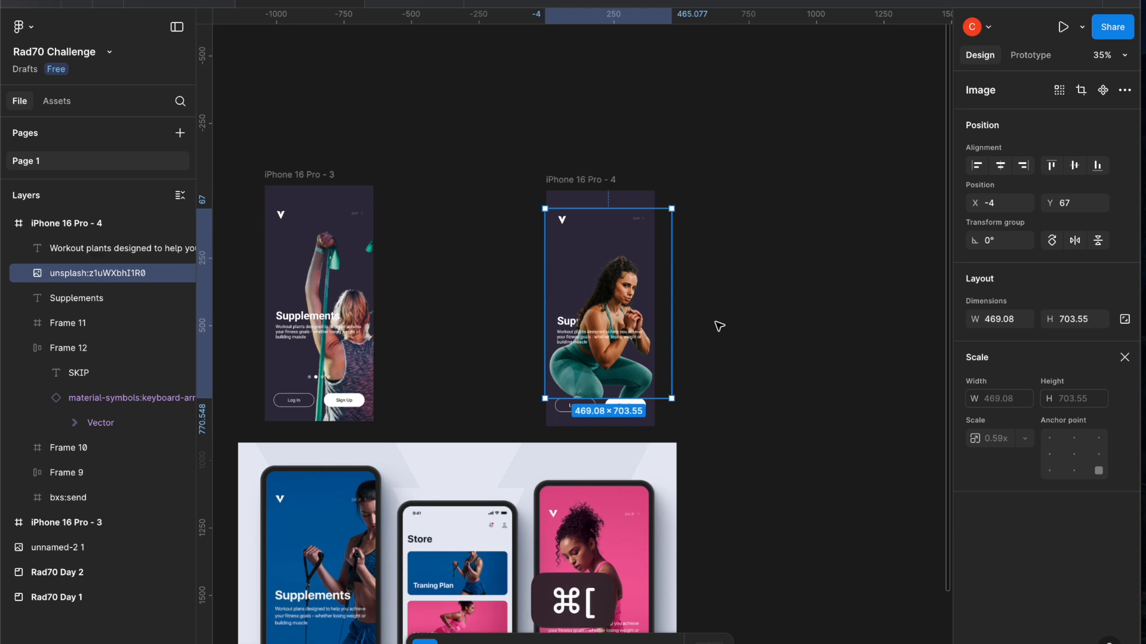
pyautogui.press('super+bracketleft')
pyautogui.press('super+bracketleft')
pyautogui.press('super+bracketleft')
pyautogui.press('super+bracketleft')
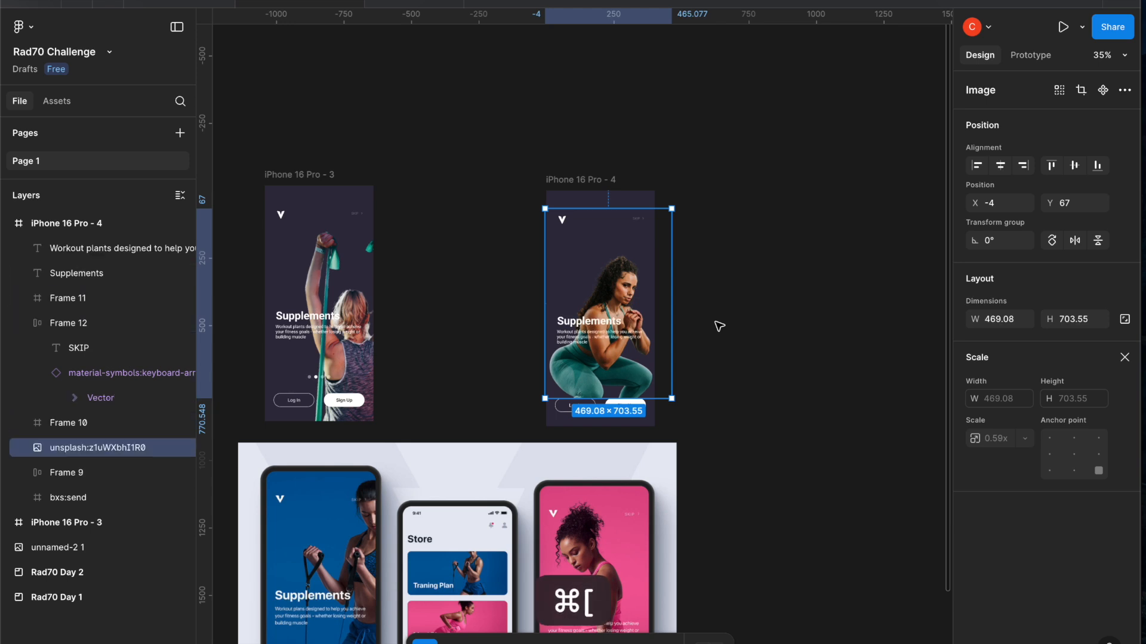
pyautogui.press('super+bracketleft')
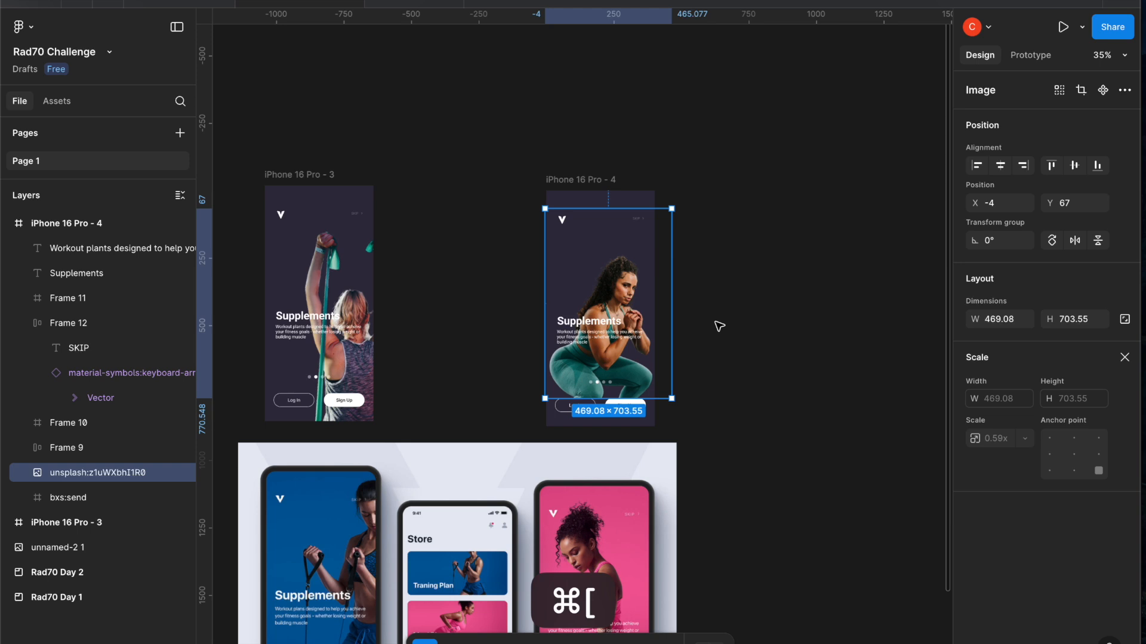
pyautogui.press('super+bracketleft')
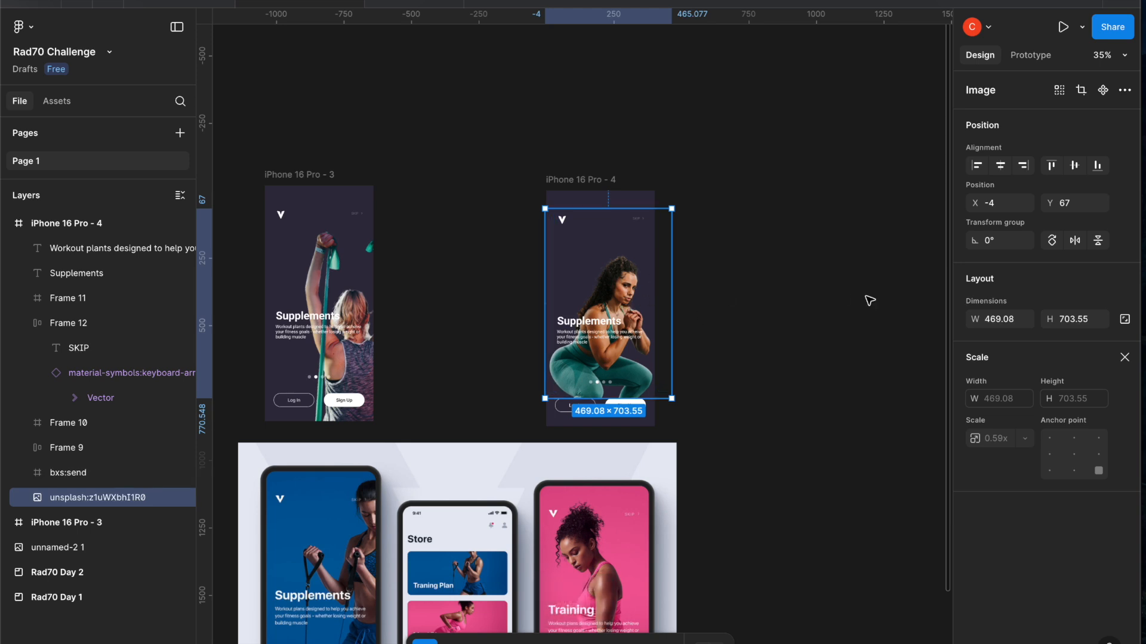
# Change the iPhone 16 Pro - 4 frame's fill to the dark teal 08605D sampled from the woman's leggings
pyautogui.click(578, 180)
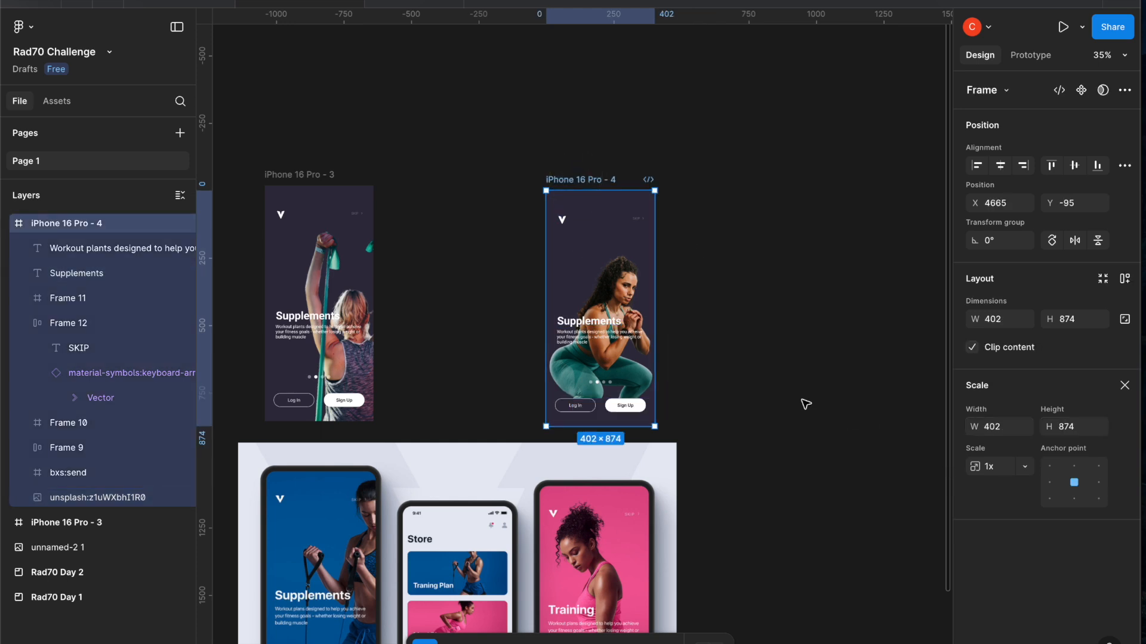
pyautogui.press('v')
pyautogui.click(978, 496)
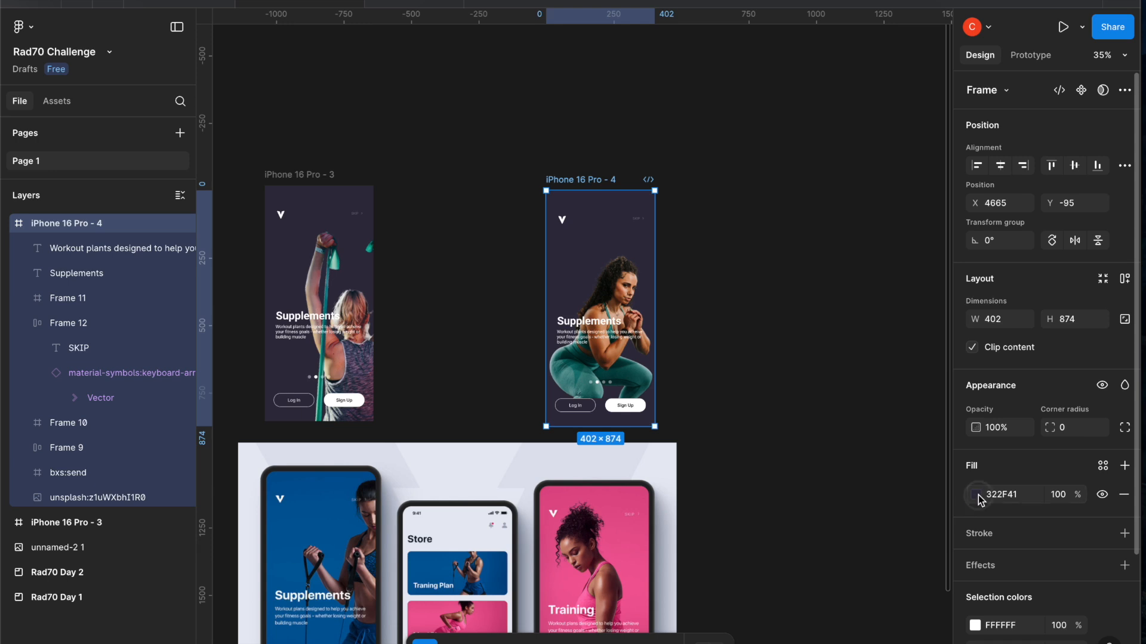
pyautogui.click(789, 526)
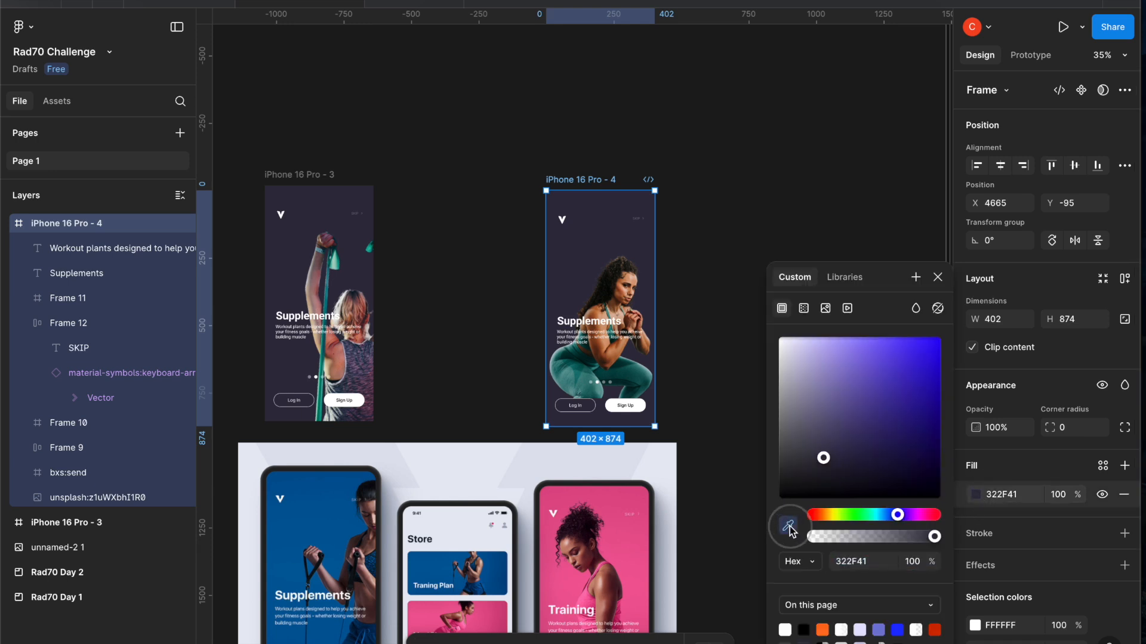
pyautogui.click(575, 365)
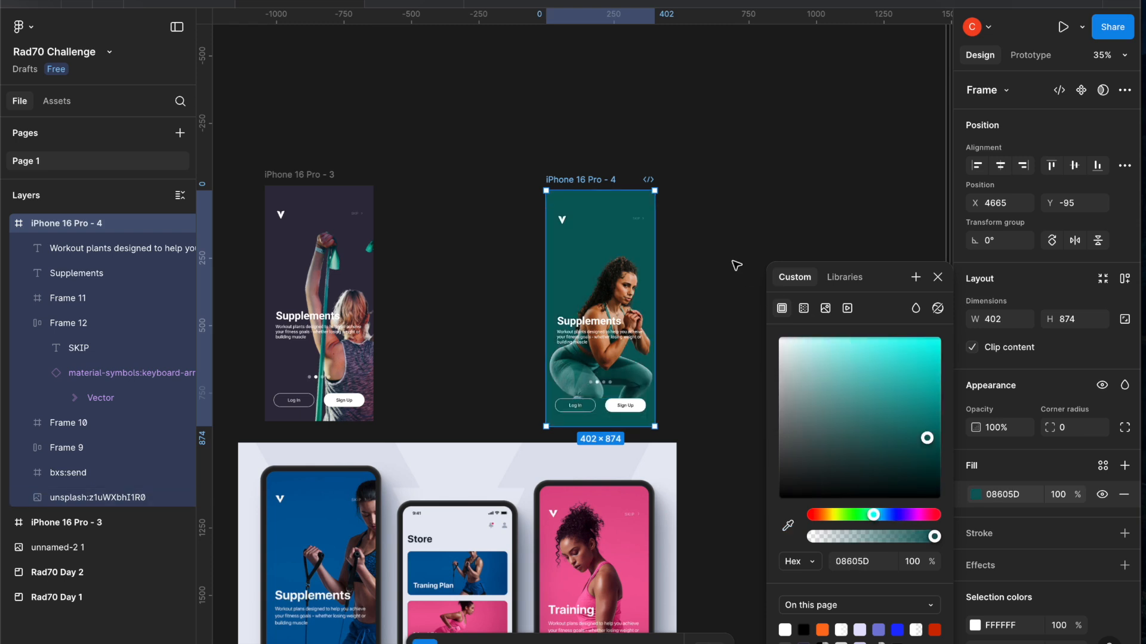
# Replace the heading text on the iPhone 16 Pro - 4 screen with Training
pyautogui.click(938, 278)
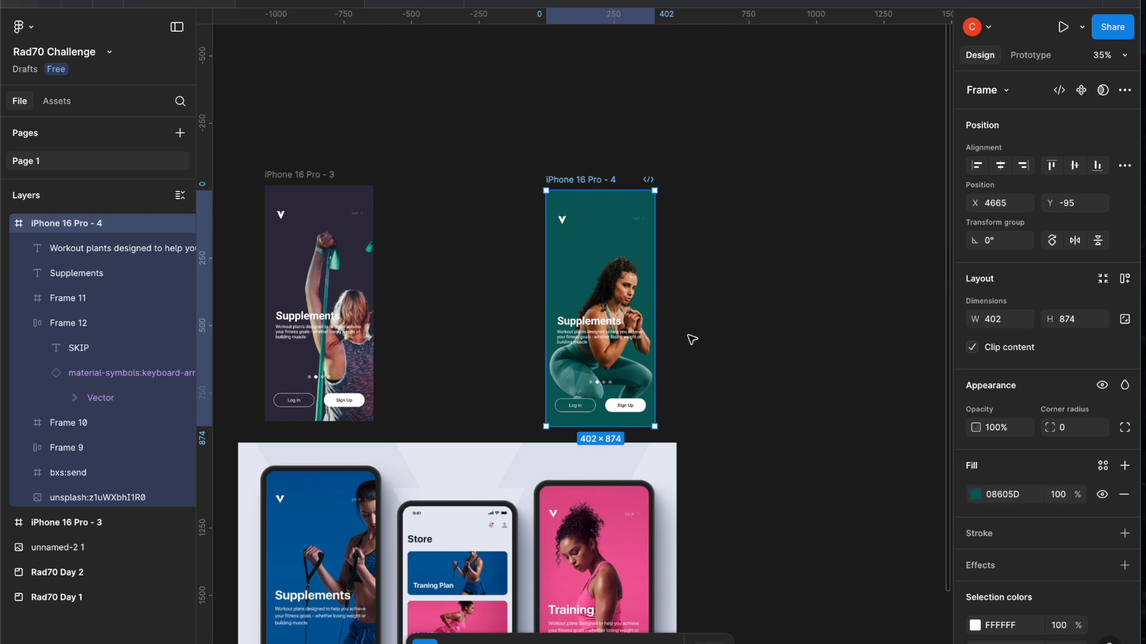
pyautogui.scroll(-2, 692, 340)
pyautogui.hscroll(-1, 691, 340)
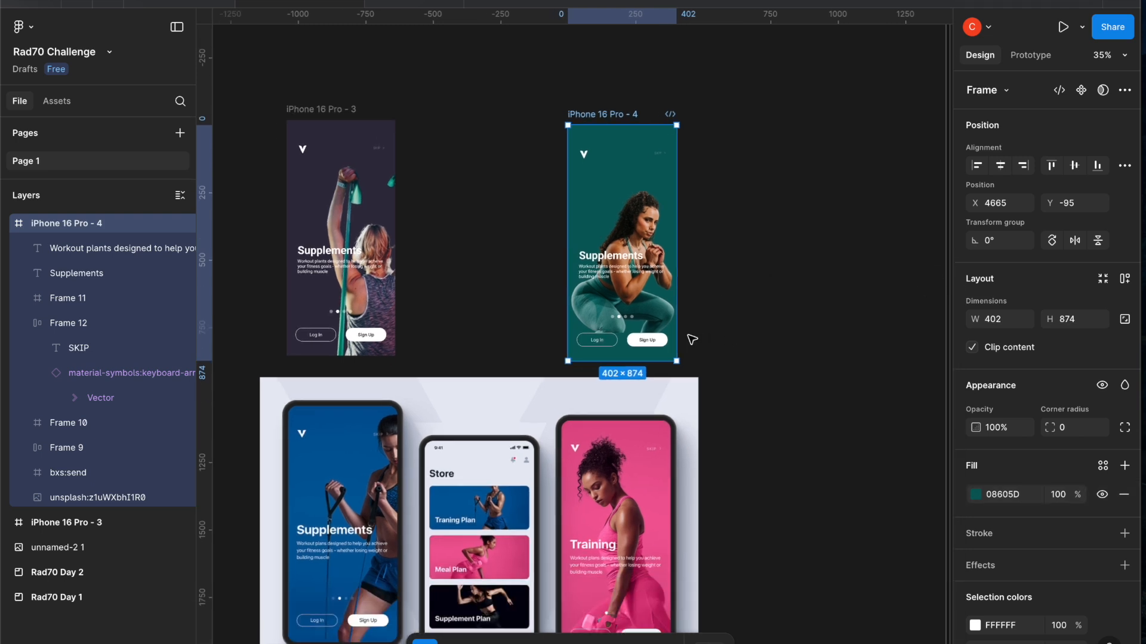
pyautogui.click(607, 255)
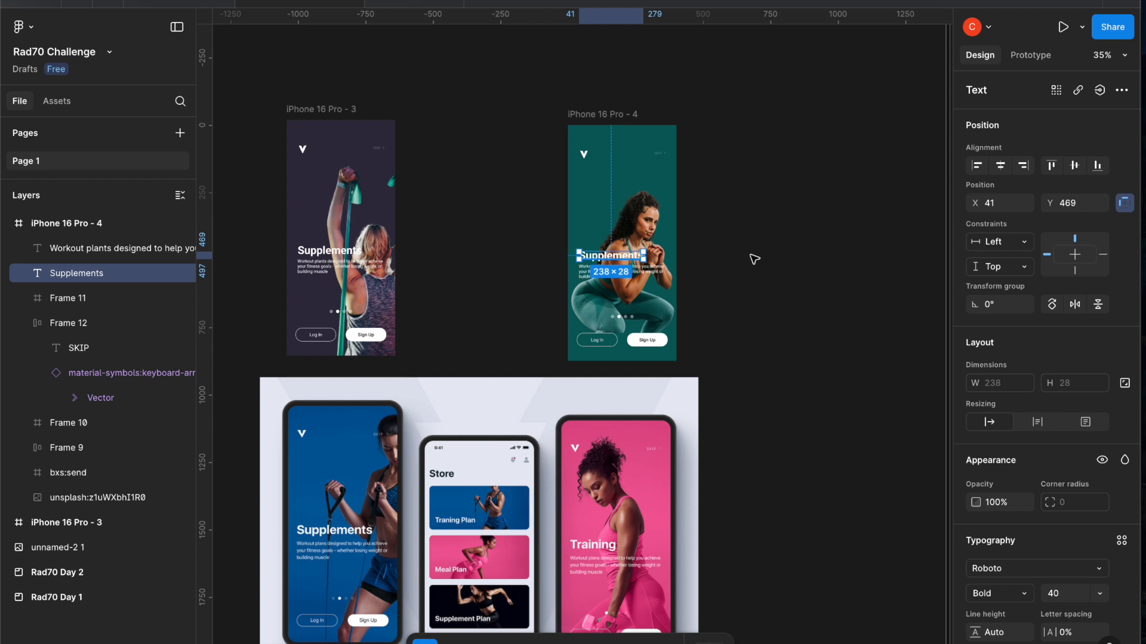
pyautogui.doubleClick(613, 256)
pyautogui.write('Training')
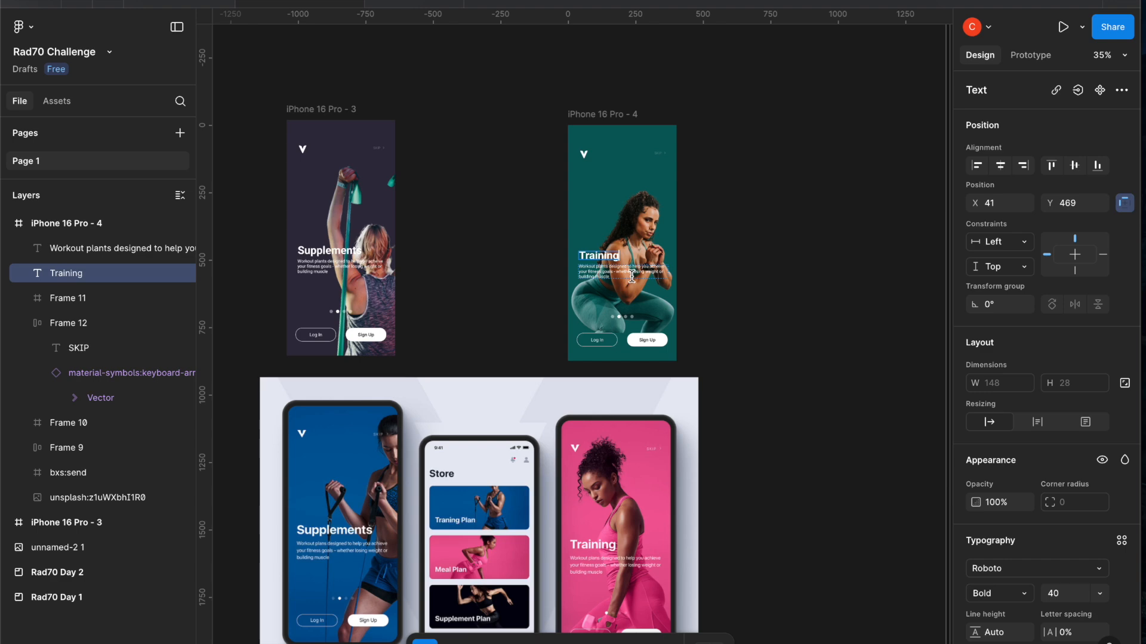
# Compare the Training screen's heading and description with the reference Training mockup and the neighbouring Supplements screen
pyautogui.click(631, 276)
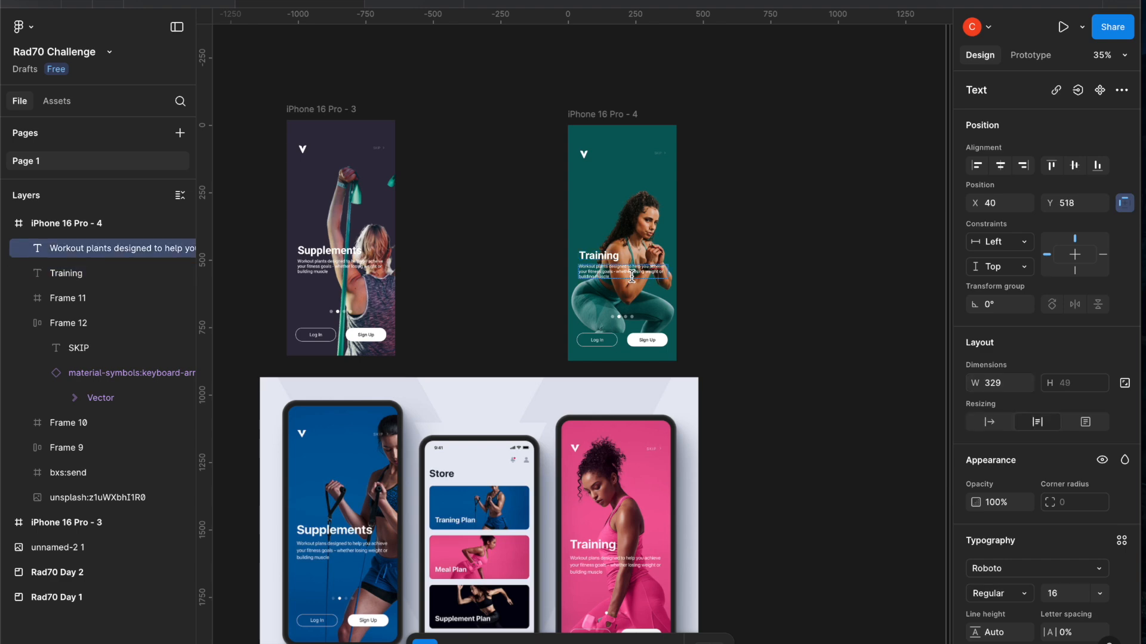
pyautogui.scroll(-3, 631, 360)
pyautogui.keyDown('ctrl'); pyautogui.scroll(5, 631, 360); pyautogui.keyUp('ctrl')
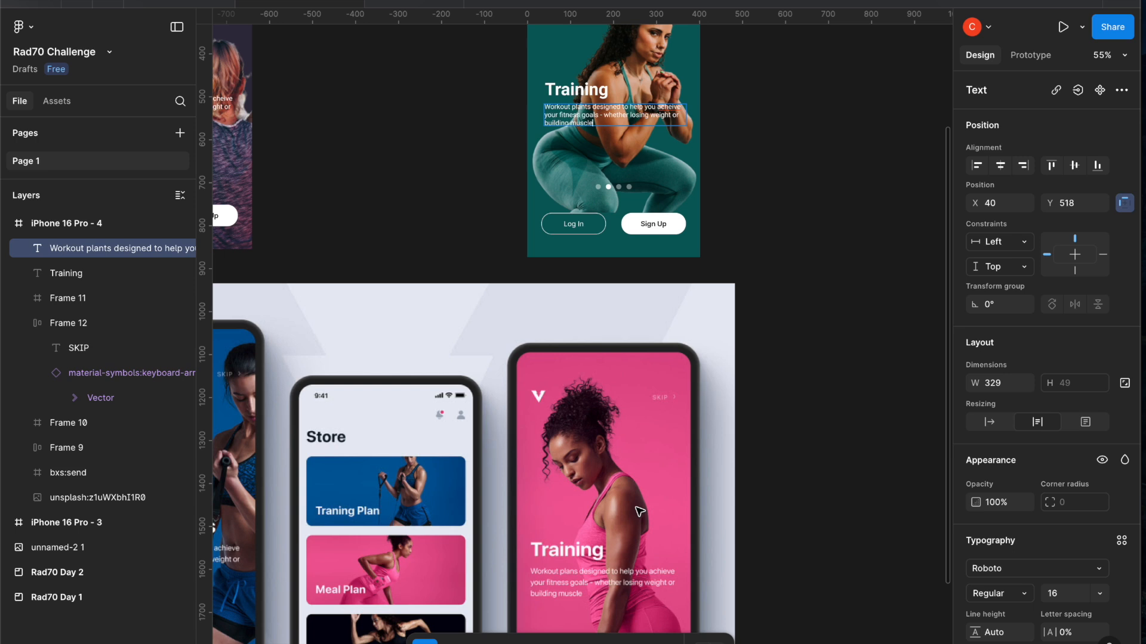
pyautogui.scroll(2, 639, 512)
pyautogui.scroll(7, 639, 511)
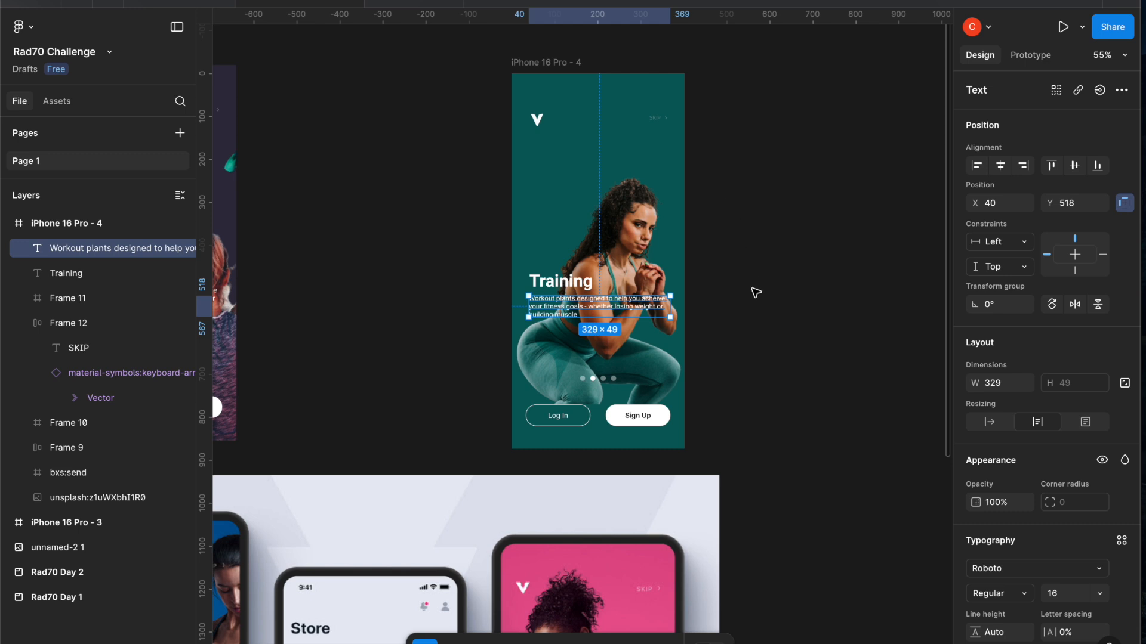
pyautogui.click(755, 292)
pyautogui.scroll(-3, 756, 292)
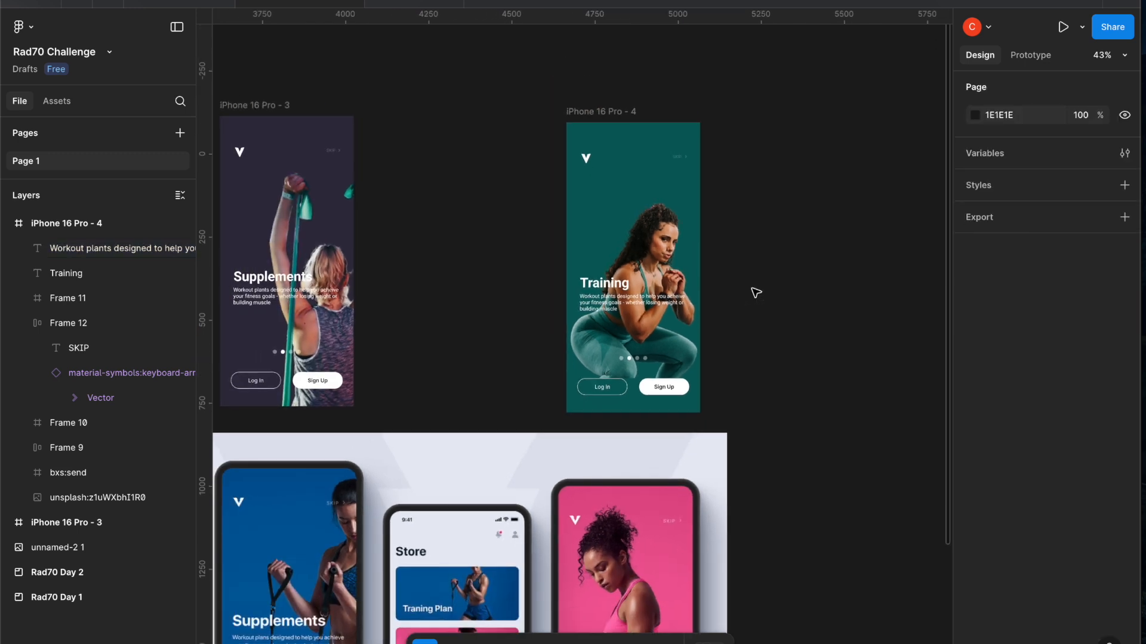
pyautogui.hscroll(-3, 756, 293)
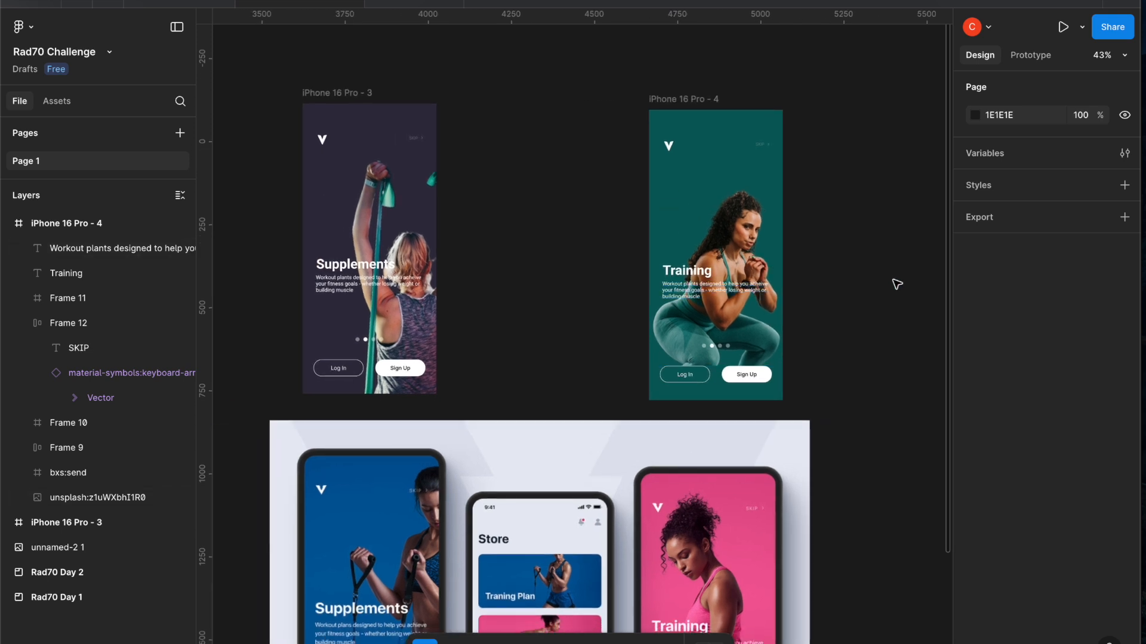
pyautogui.hscroll(-3, 897, 284)
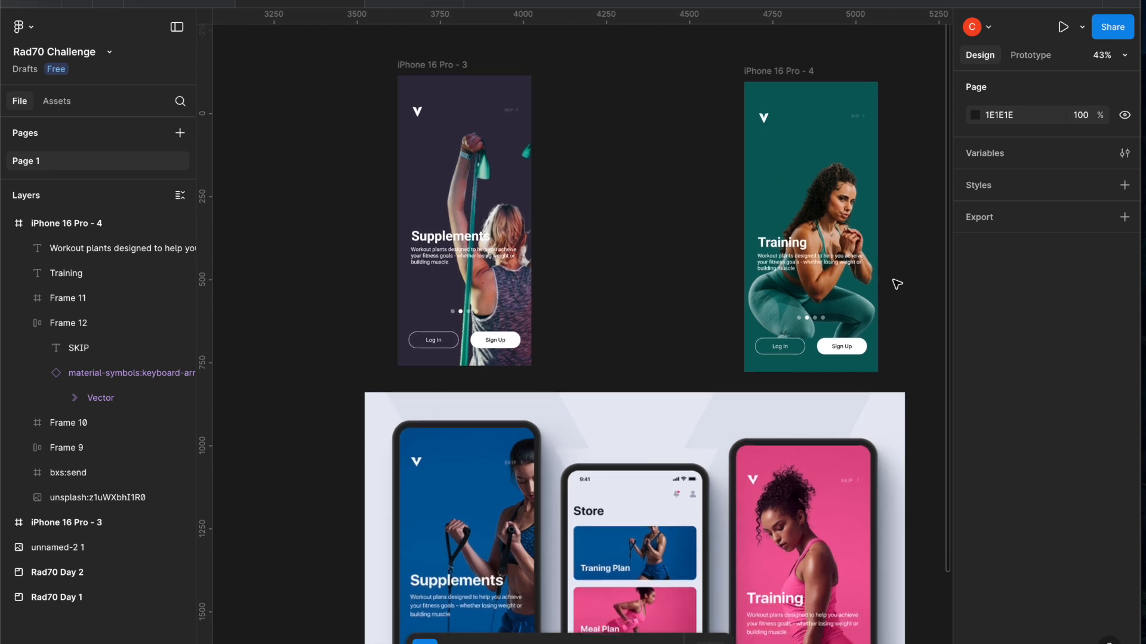
pyautogui.hscroll(2, 897, 284)
pyautogui.scroll(2, 897, 284)
pyautogui.hscroll(2, 897, 284)
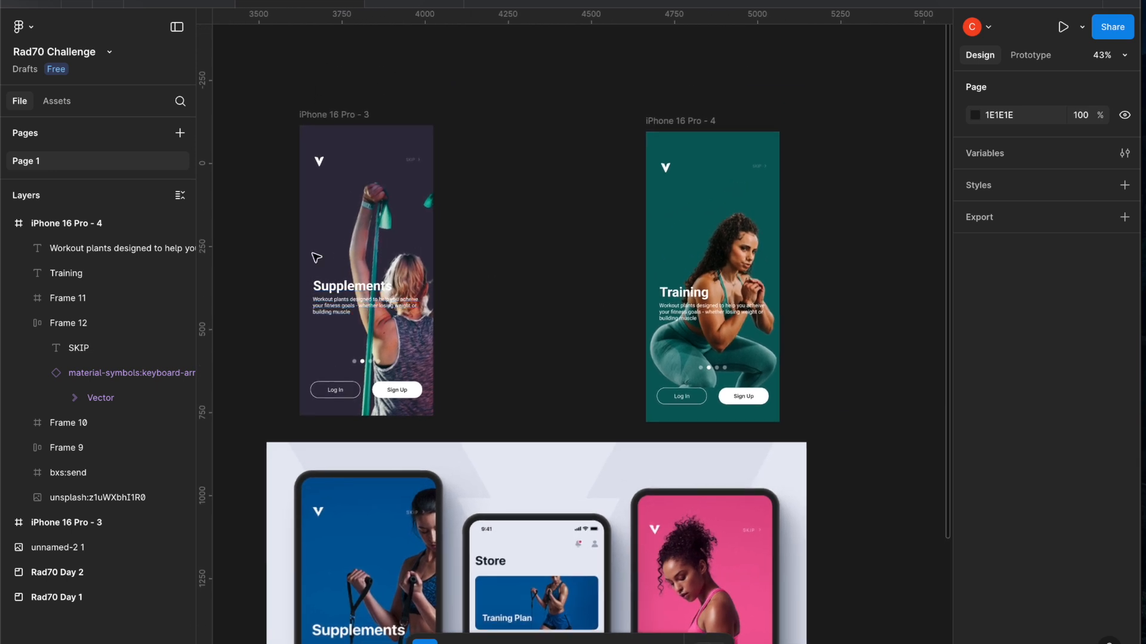
pyautogui.hscroll(-2, 471, 345)
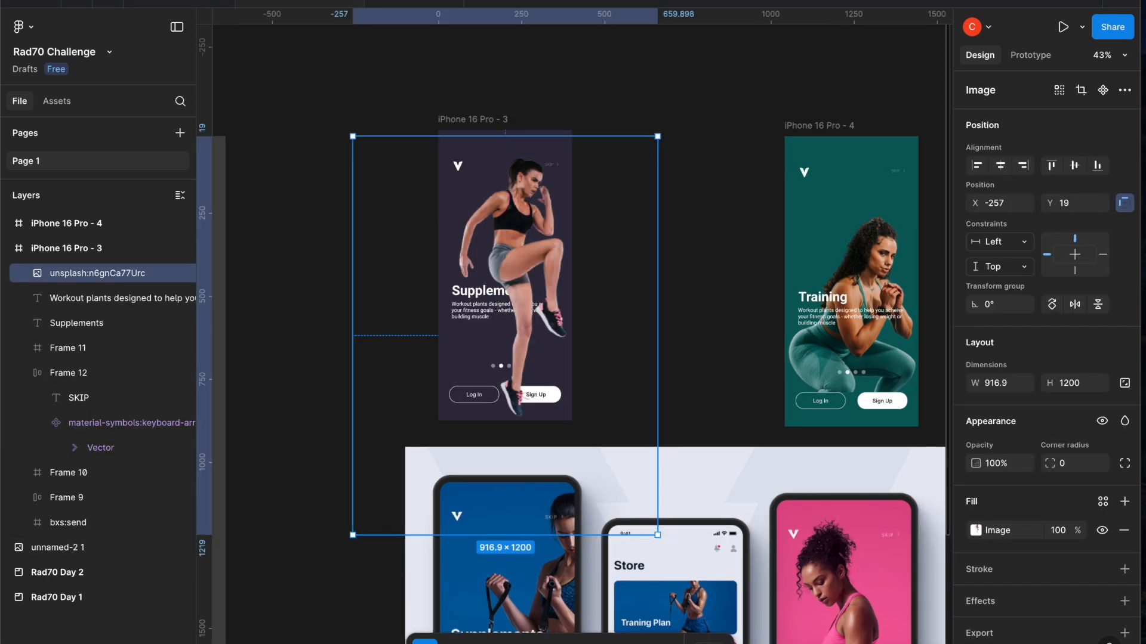
# Flip the new woman cutout on iPhone 16 Pro - 3 horizontally and shift it right to X 752.9, Y 19
pyautogui.rightClick(505, 240)
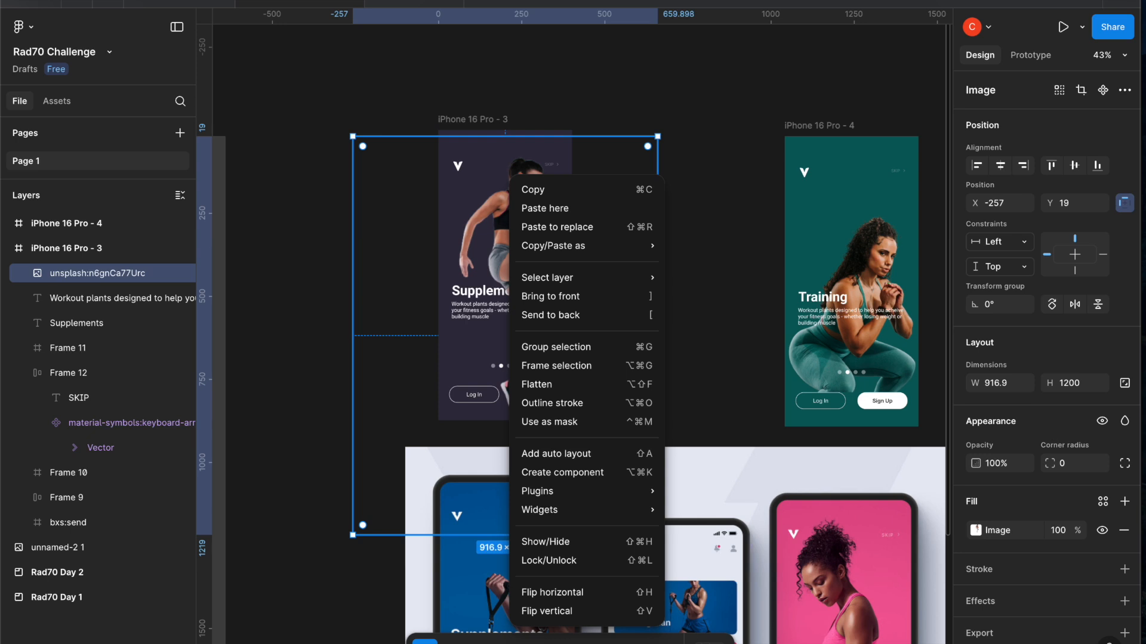
pyautogui.click(664, 643)
pyautogui.click(664, 643)
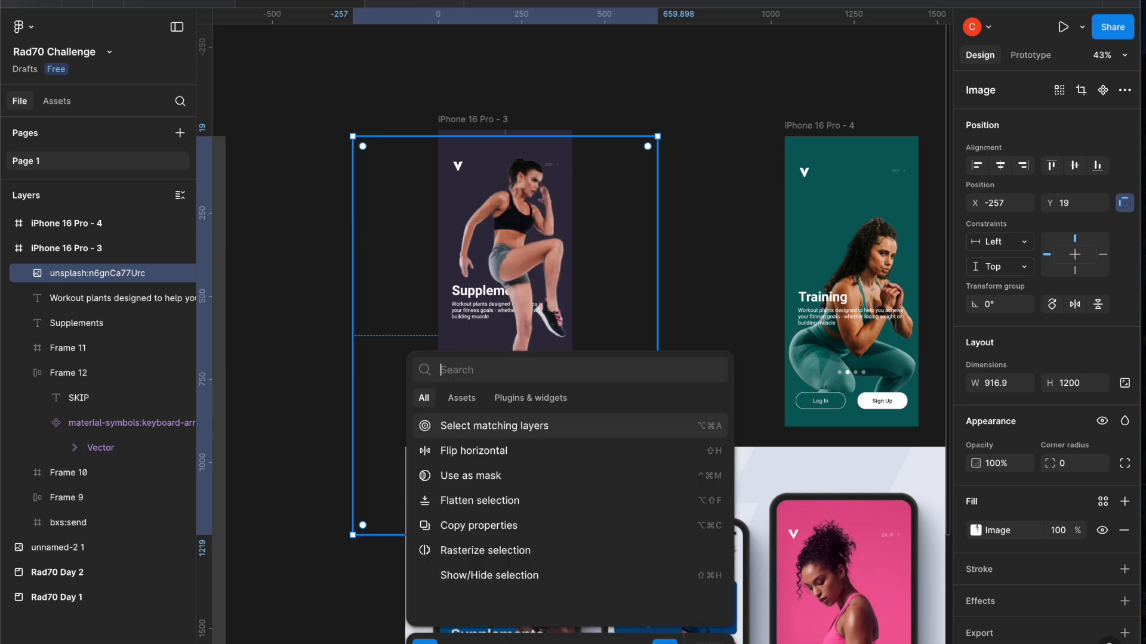
pyautogui.click(482, 454)
pyautogui.moveTo(504, 249); pyautogui.dragTo(533, 247)
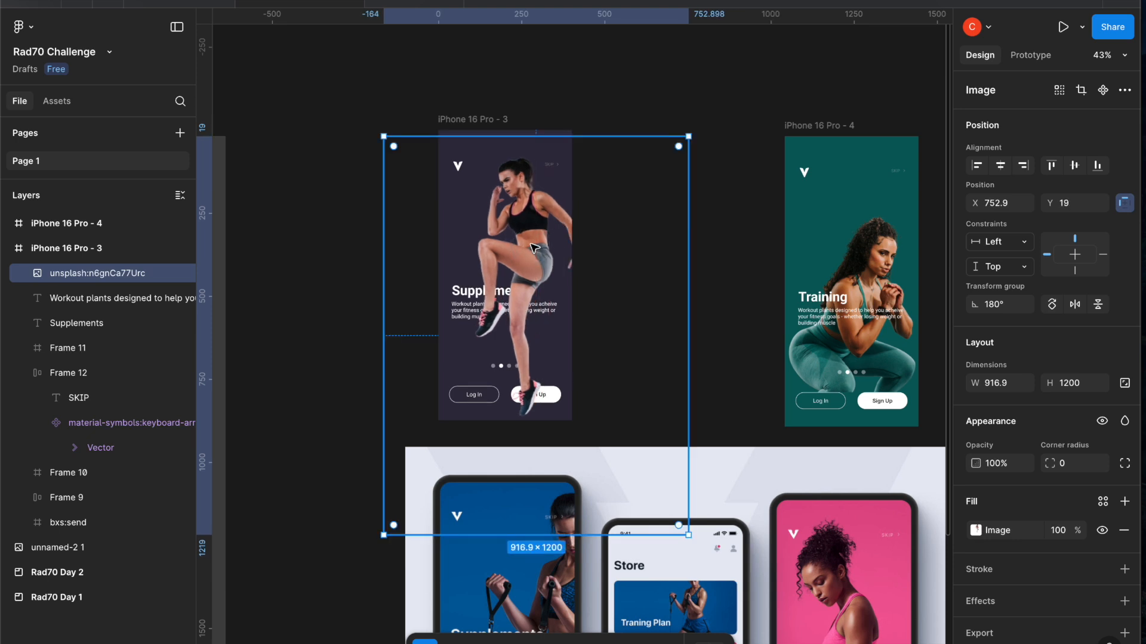
# Send the cutout photo to the bottom of the iPhone 16 Pro - 3 layer stack and move it to X 843.9, Y 71
pyautogui.press('super+bracketleft')
pyautogui.press('super+bracketleft')
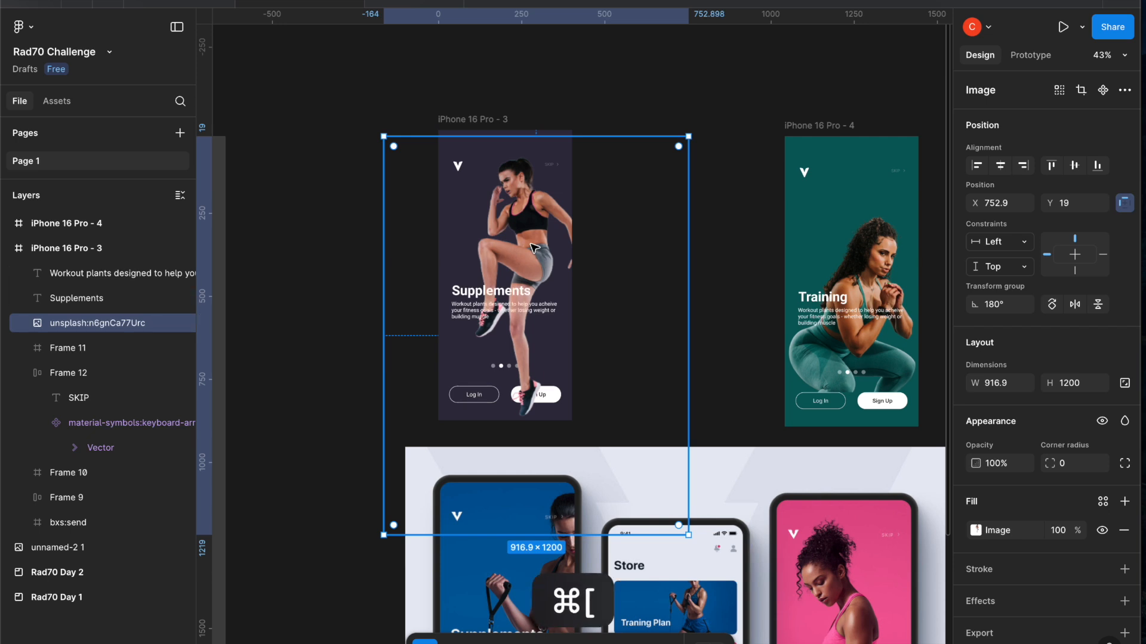
pyautogui.press('super+bracketleft')
pyautogui.press('super+bracketleft')
pyautogui.press('super+bracketleft')
pyautogui.press('super+bracketleft')
pyautogui.press('super+bracketleft')
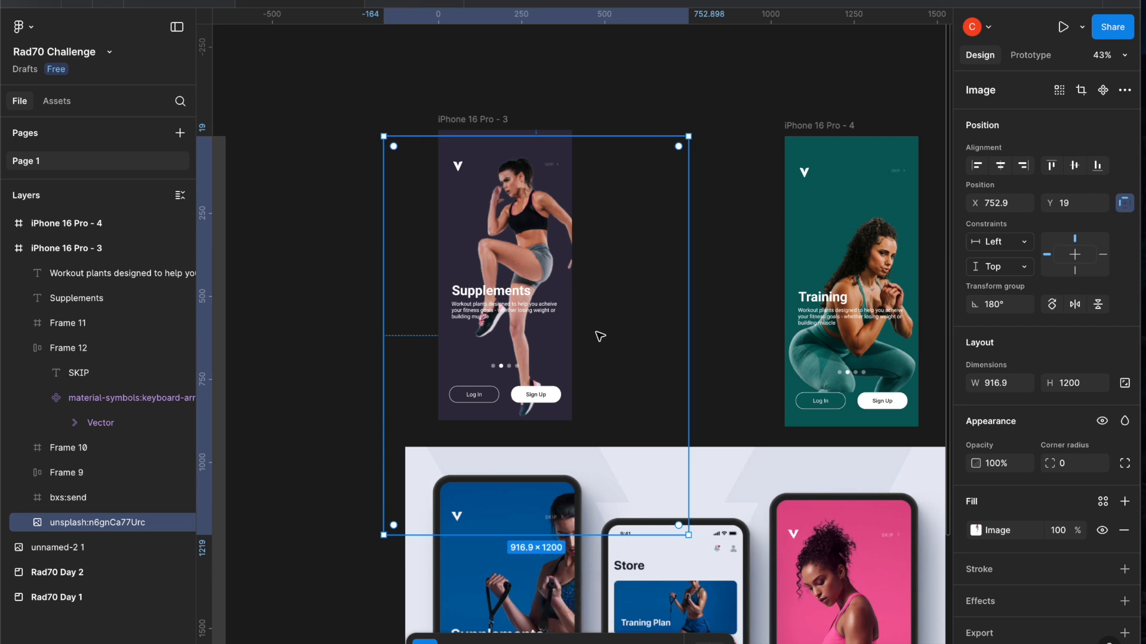
pyautogui.moveTo(529, 247); pyautogui.dragTo(561, 262)
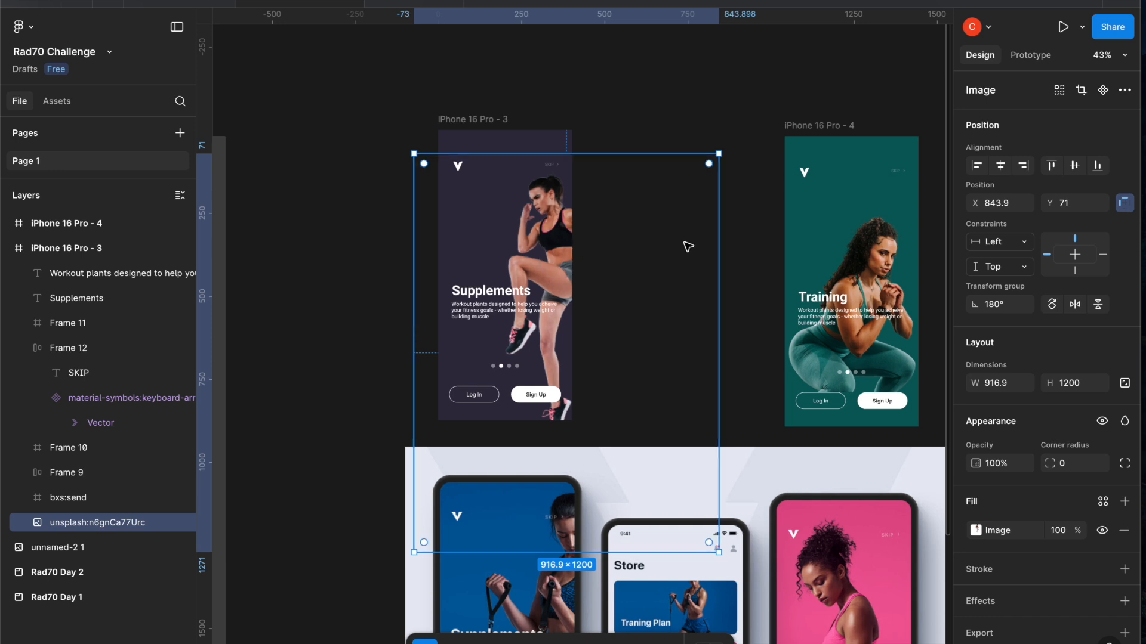
pyautogui.click(639, 93)
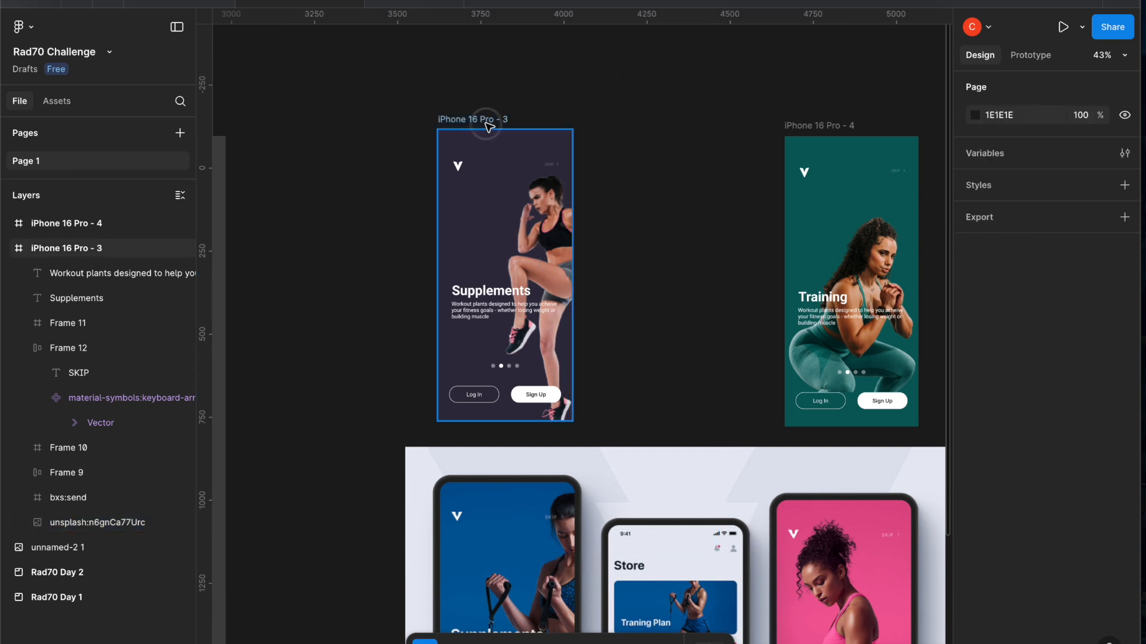
# Change the iPhone 16 Pro - 3 frame's fill to the pink E87188 sampled from the woman's shoe
pyautogui.click(487, 121)
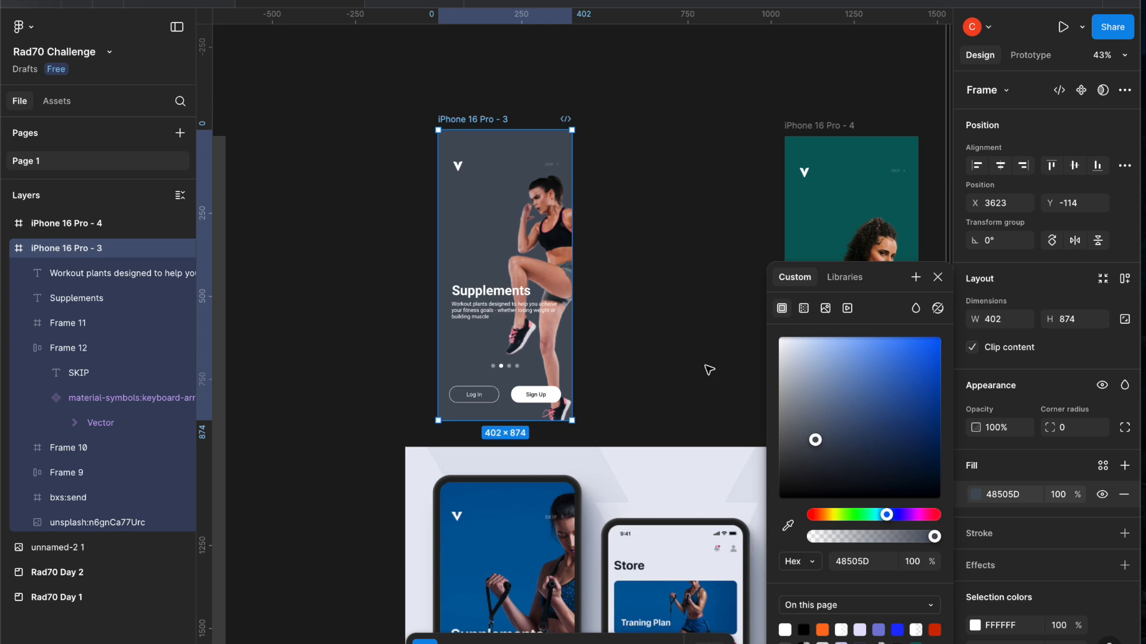
pyautogui.click(788, 525)
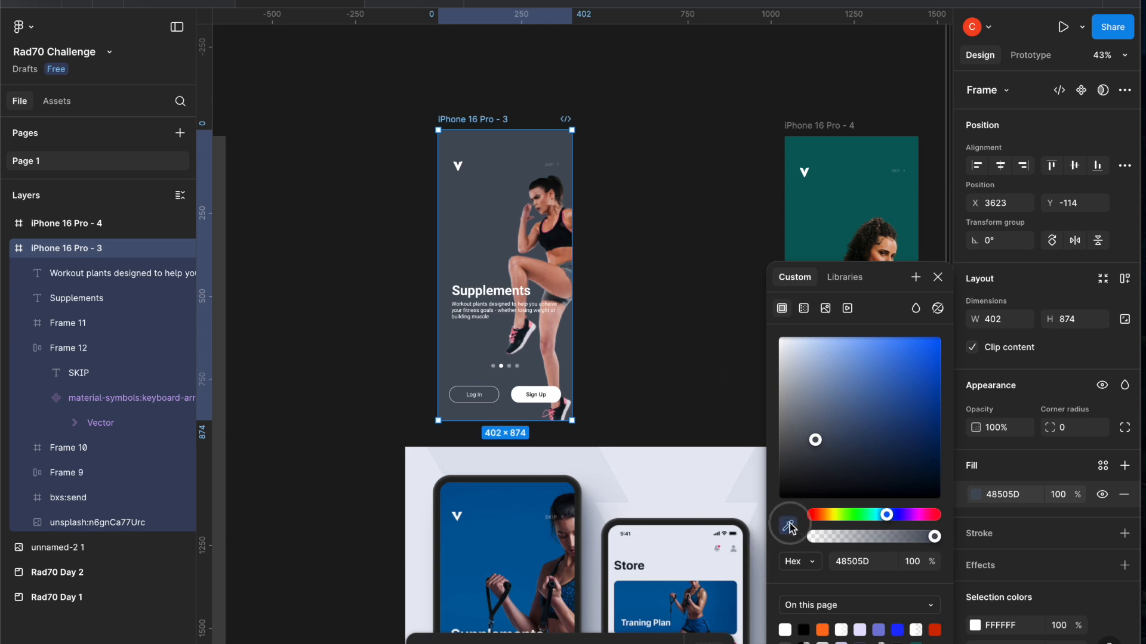
pyautogui.click(518, 327)
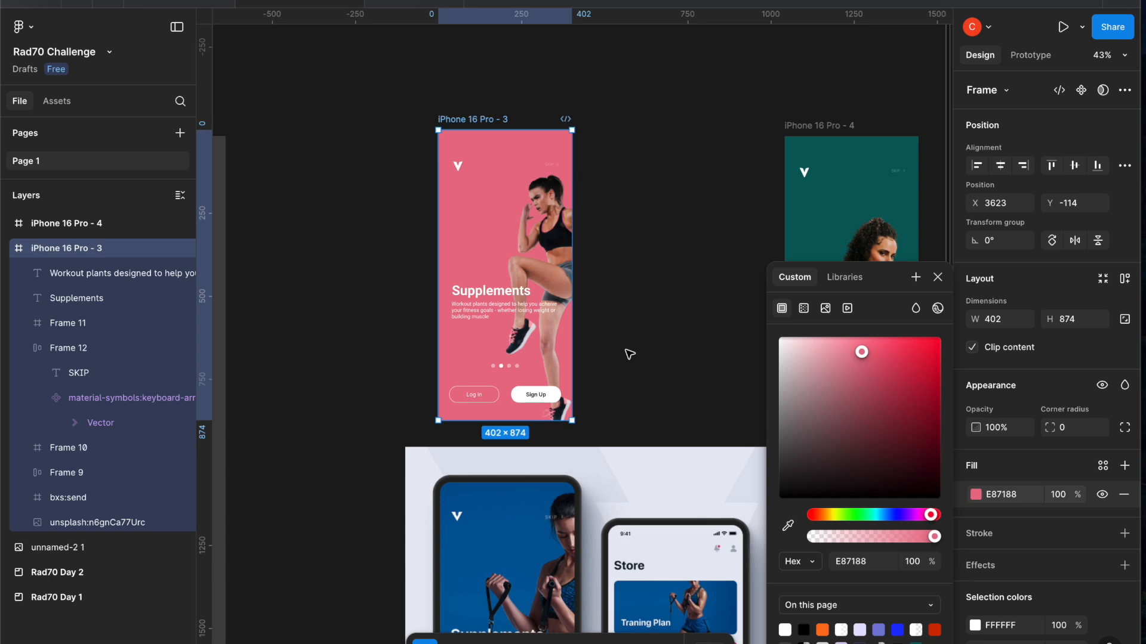
# Try two lighter pinks sampled from the shoe, EA8295 and FBADB9, as the iPhone 16 Pro - 3 frame's fill
pyautogui.scroll(5, 530, 344)
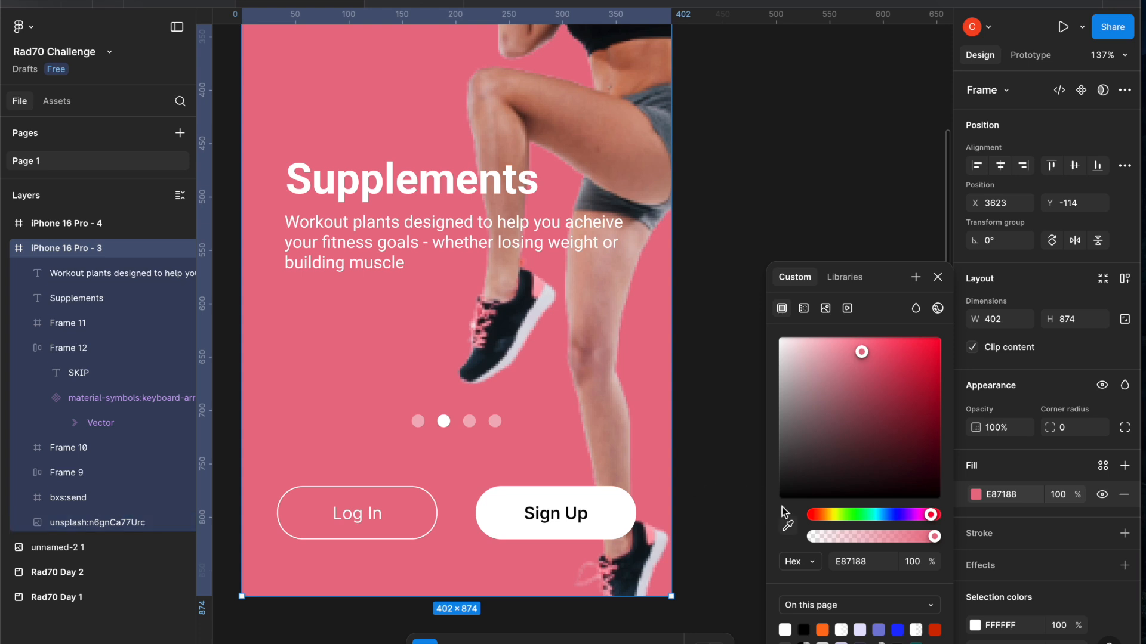
pyautogui.click(787, 526)
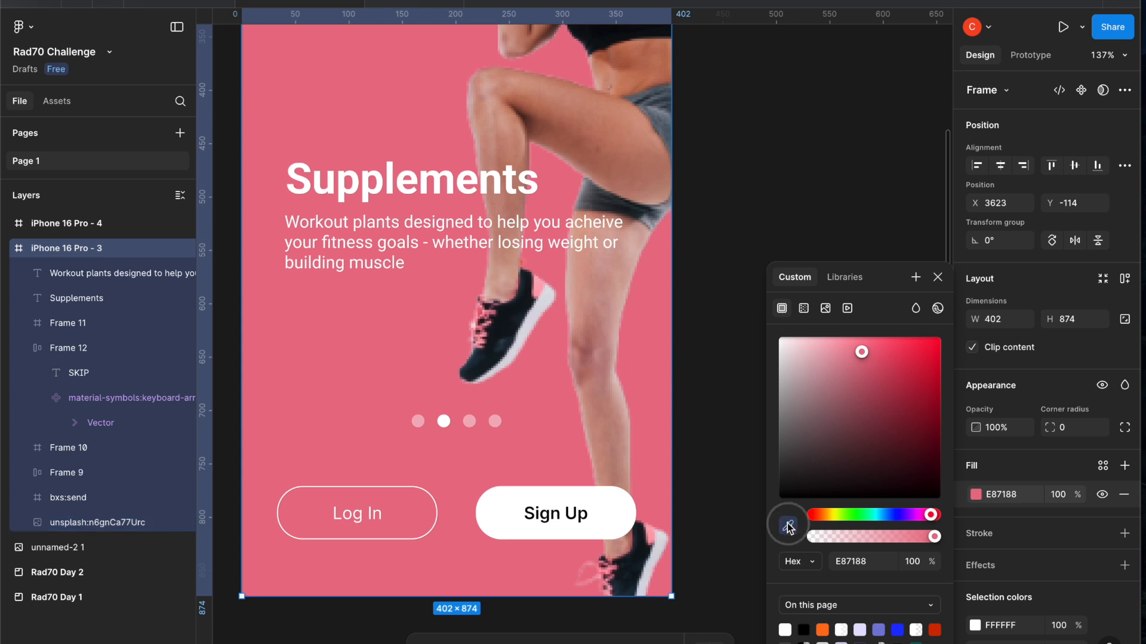
pyautogui.click(482, 314)
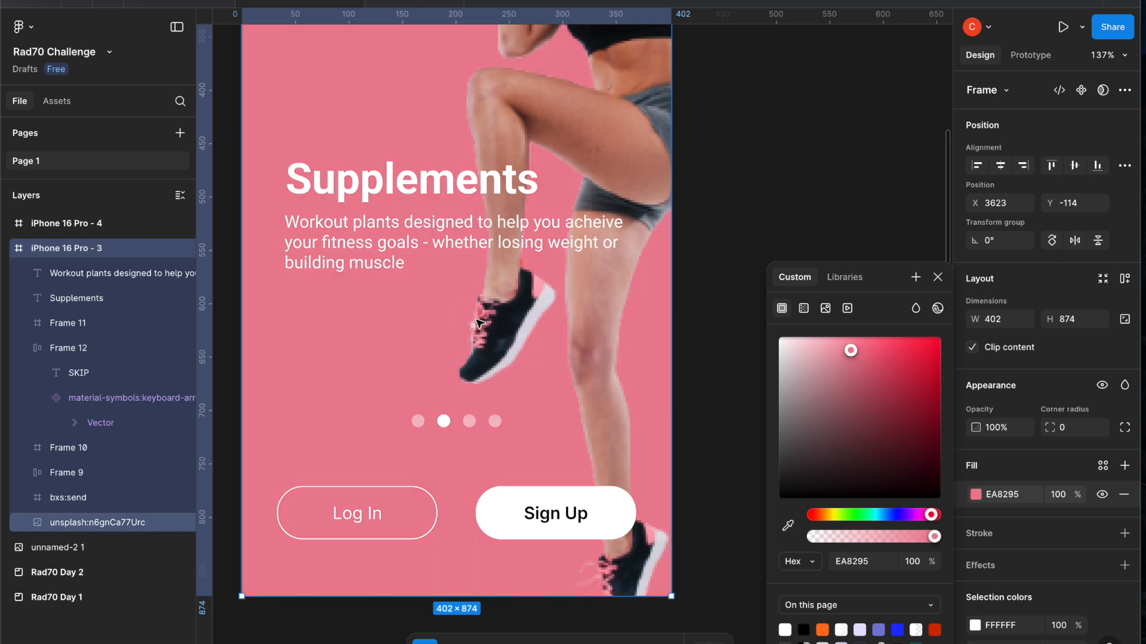
pyautogui.click(787, 526)
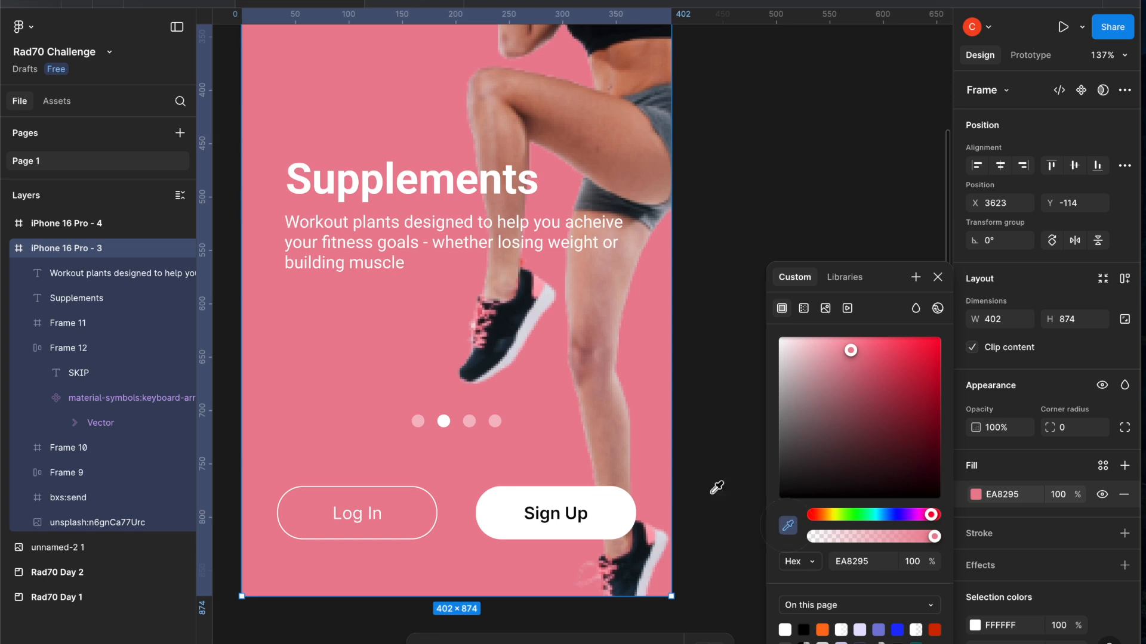
pyautogui.click(542, 285)
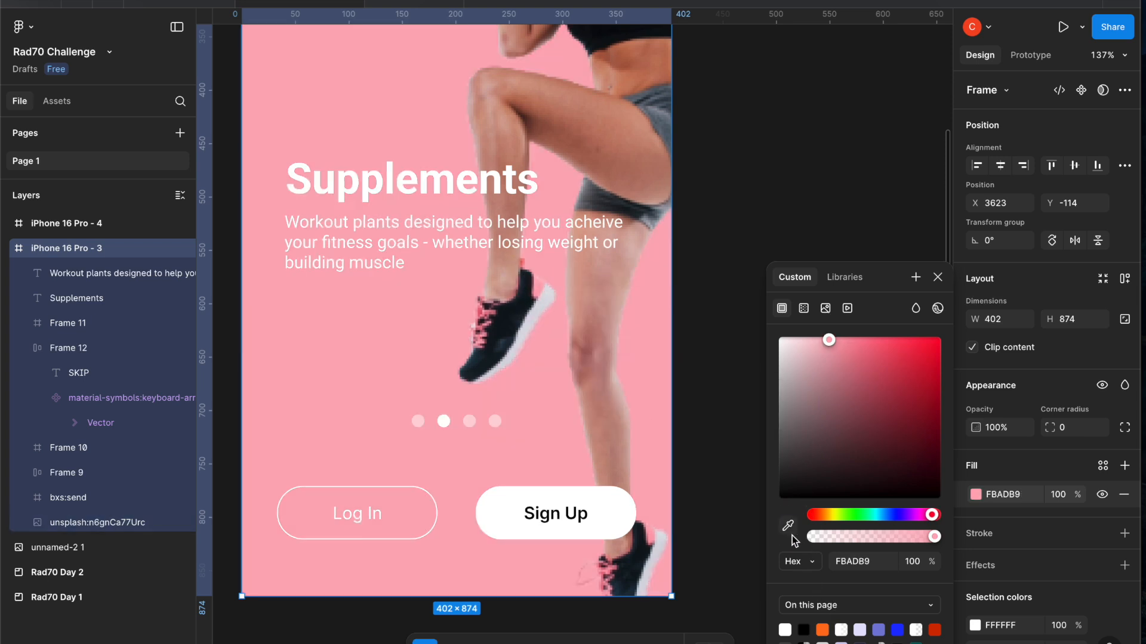
pyautogui.keyDown('ctrl'); pyautogui.scroll(-5, 703, 453); pyautogui.keyUp('ctrl')
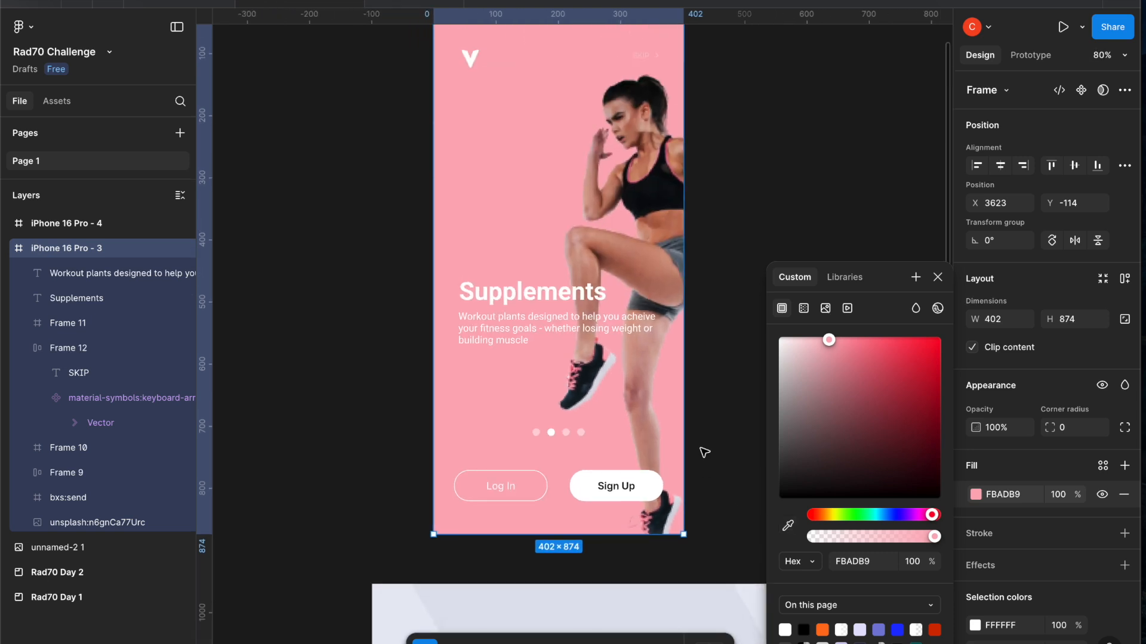
pyautogui.hscroll(6, 704, 451)
pyautogui.keyDown('ctrl'); pyautogui.scroll(-5, 704, 451); pyautogui.keyUp('ctrl')
pyautogui.scroll(-2, 615, 420)
pyautogui.hscroll(2, 614, 420)
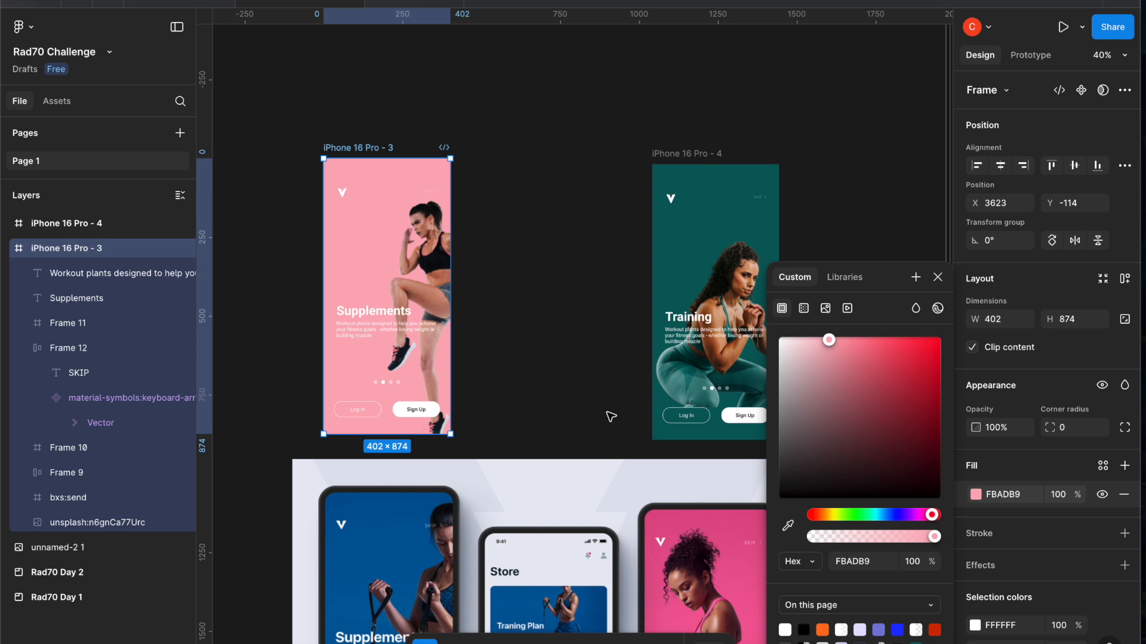
pyautogui.hscroll(-4, 610, 417)
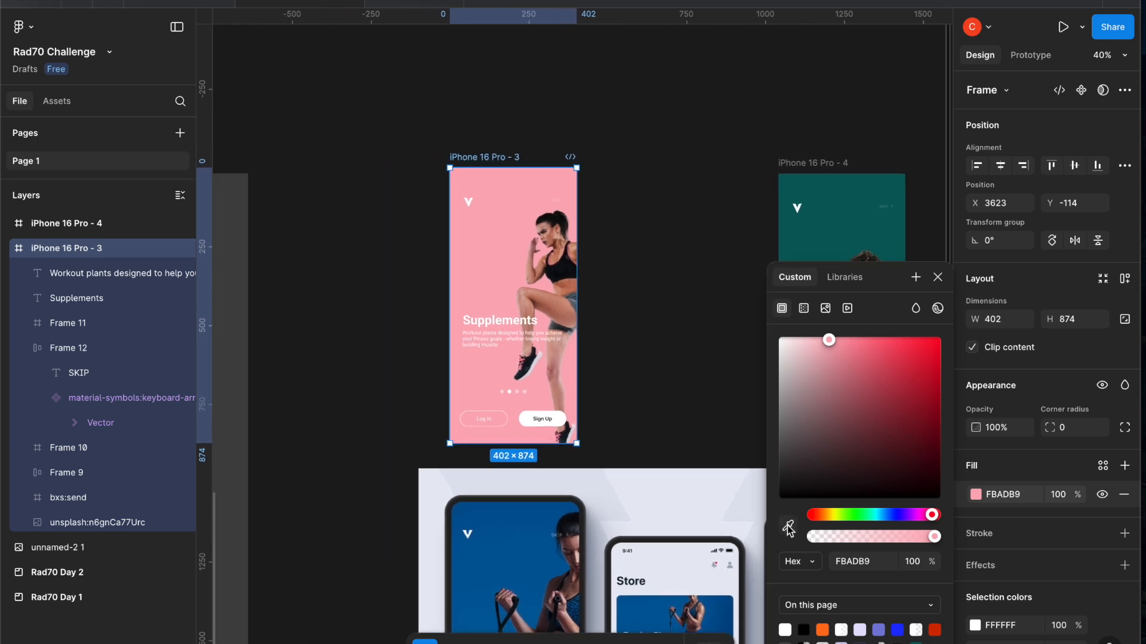
# Set the iPhone 16 Pro - 3 frame's fill to the muted rose C46679 sampled from the shoelaces
pyautogui.click(788, 525)
pyautogui.keyDown('ctrl'); pyautogui.scroll(8, 550, 344); pyautogui.keyUp('ctrl')
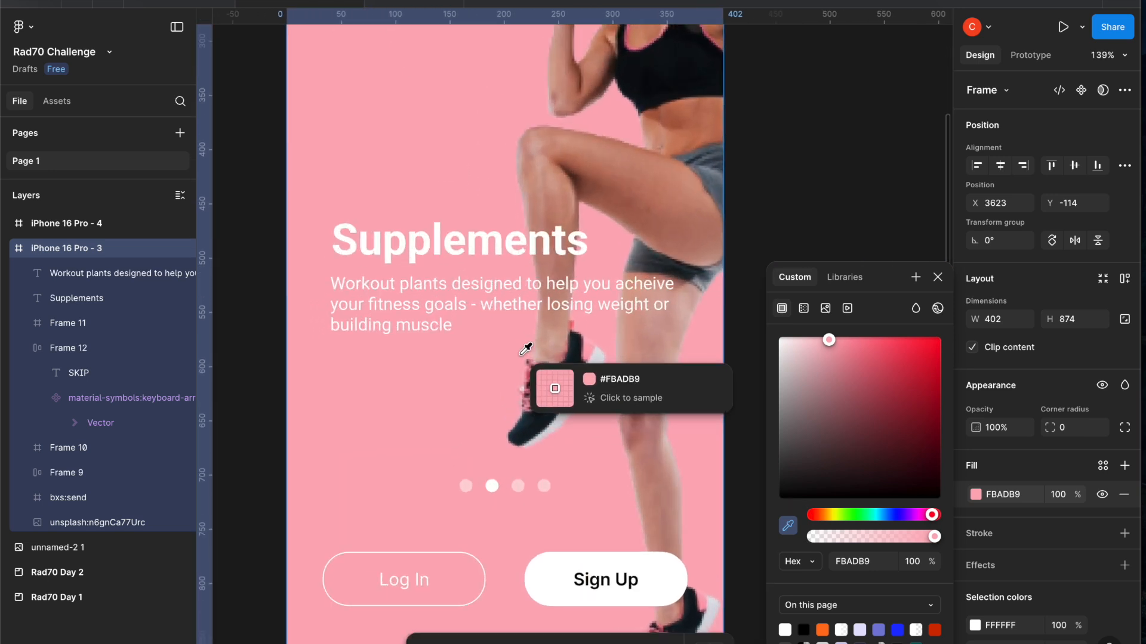
pyautogui.click(528, 394)
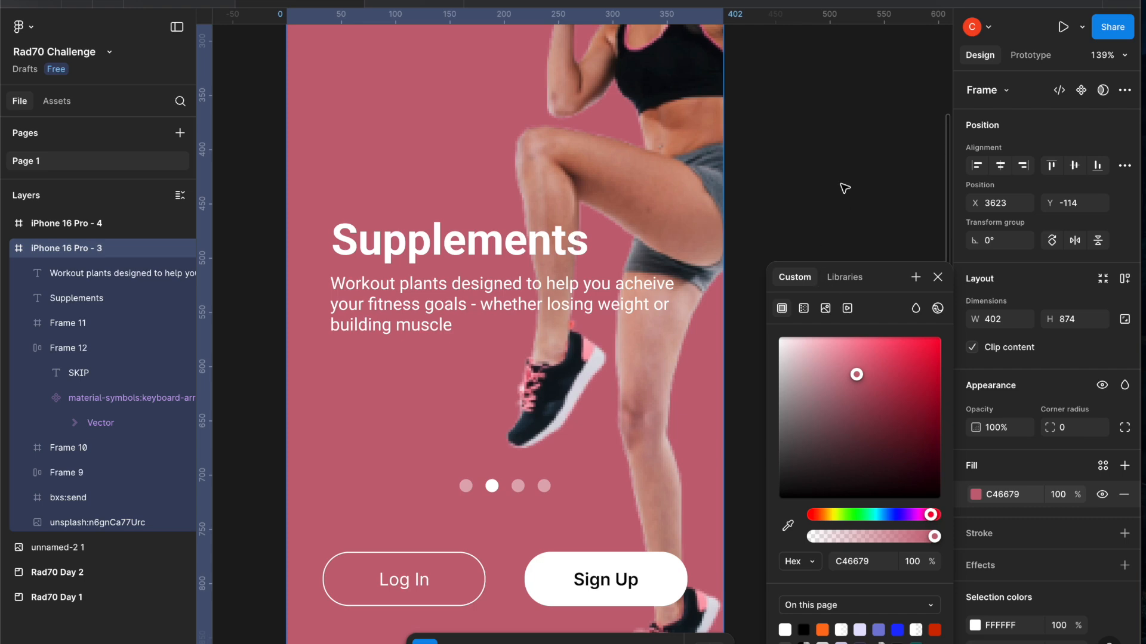
# Compare the recoloured Supplements screen with the Training screen and the reference mockups below them
pyautogui.keyDown('ctrl'); pyautogui.scroll(-1, 844, 188); pyautogui.keyUp('ctrl')
pyautogui.keyDown('ctrl'); pyautogui.scroll(-5, 844, 189); pyautogui.keyUp('ctrl')
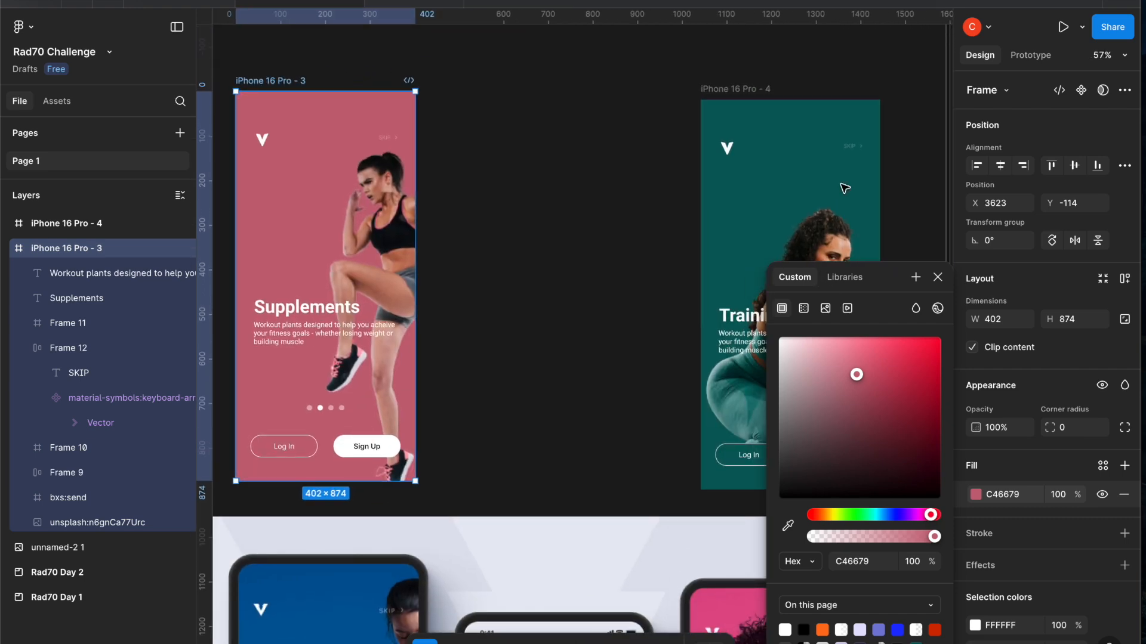
pyautogui.keyDown('ctrl'); pyautogui.scroll(-2, 844, 188); pyautogui.keyUp('ctrl')
pyautogui.hscroll(2, 742, 192)
pyautogui.scroll(-2, 742, 192)
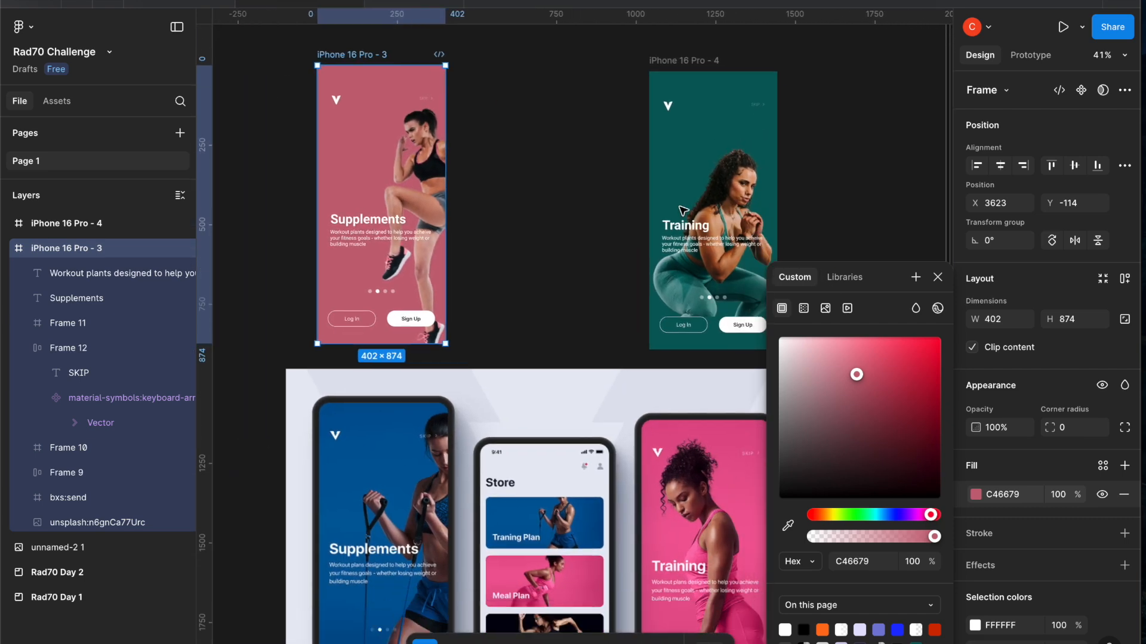
pyautogui.hscroll(-2, 682, 210)
pyautogui.hscroll(1, 682, 210)
pyautogui.hscroll(-2, 682, 210)
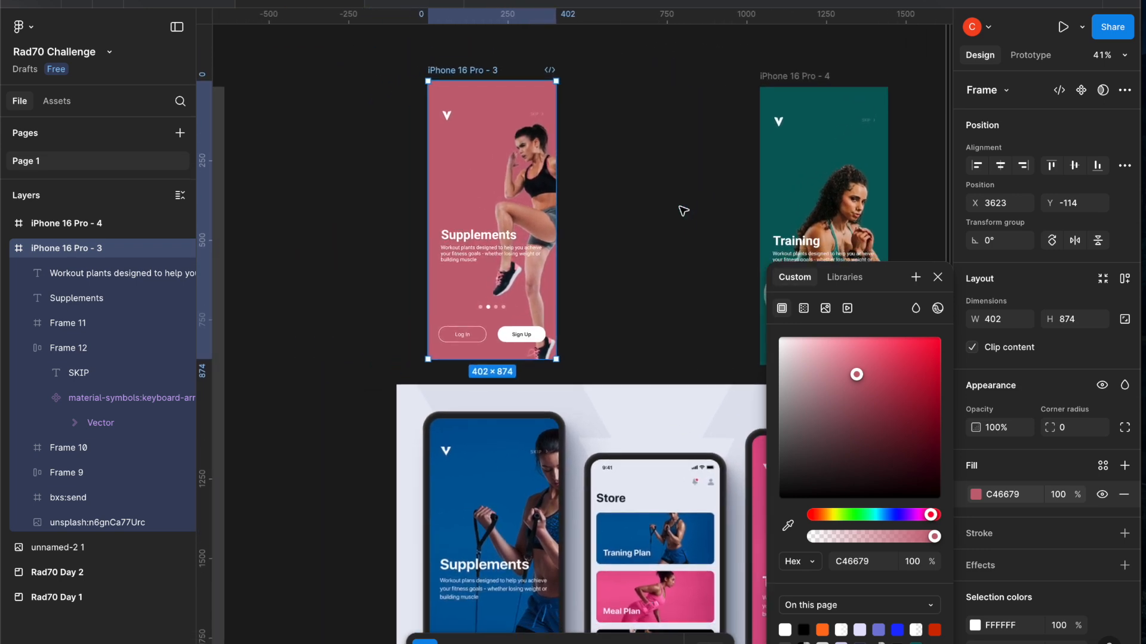
# Try the woman's photo on the Supplements screen flipped horizontally and shifted toward the frame's middle, then flip it back
pyautogui.click(517, 189)
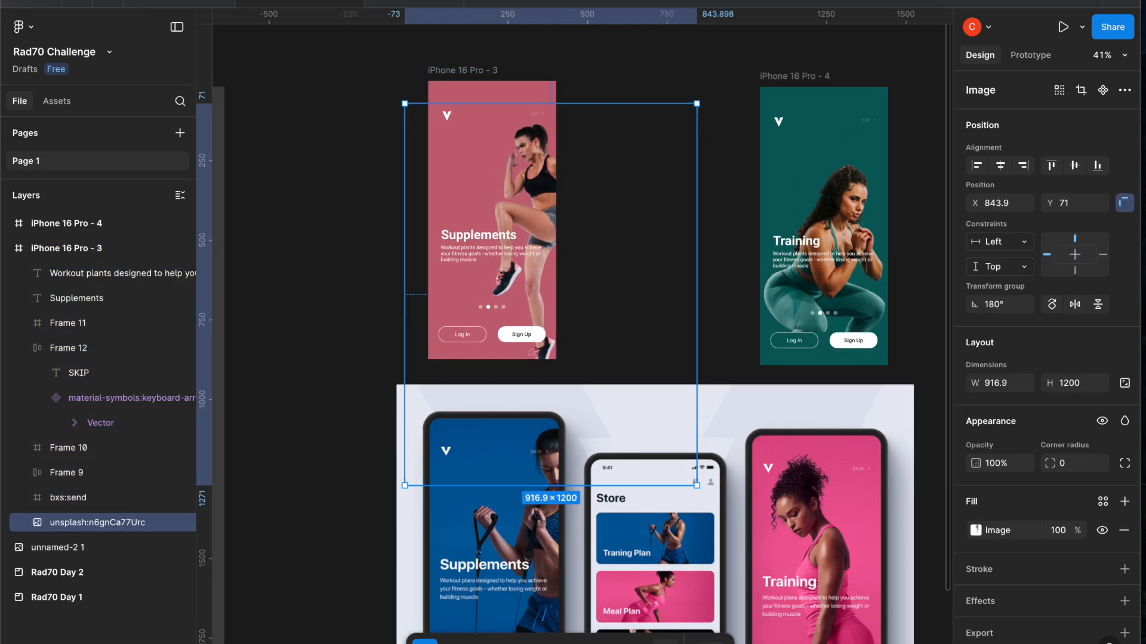
pyautogui.press('super+k')
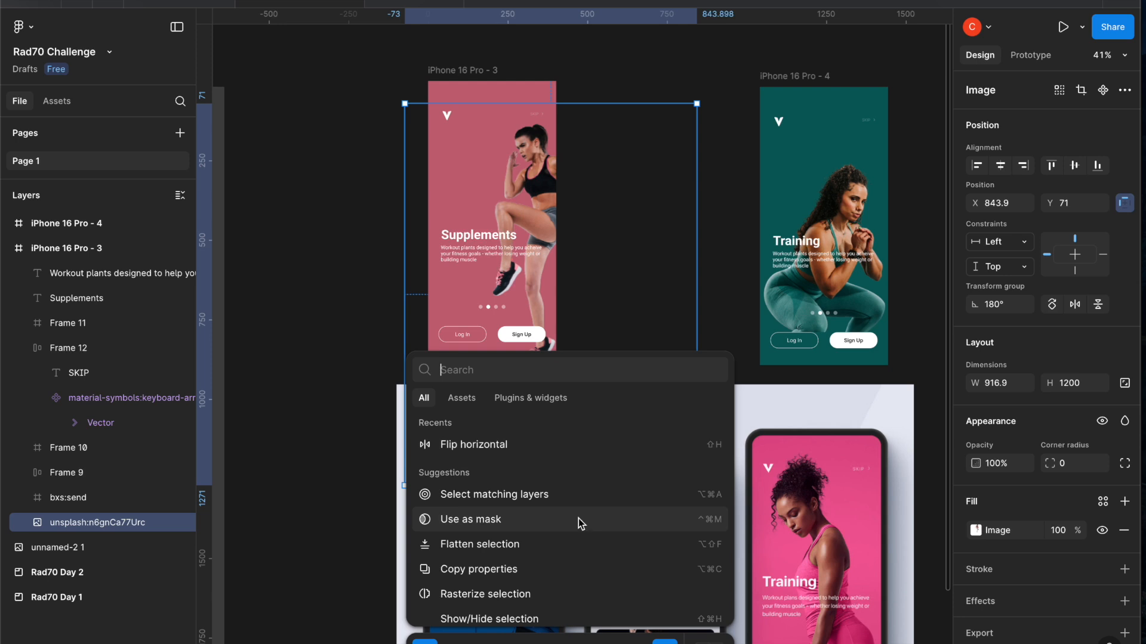
pyautogui.click(559, 442)
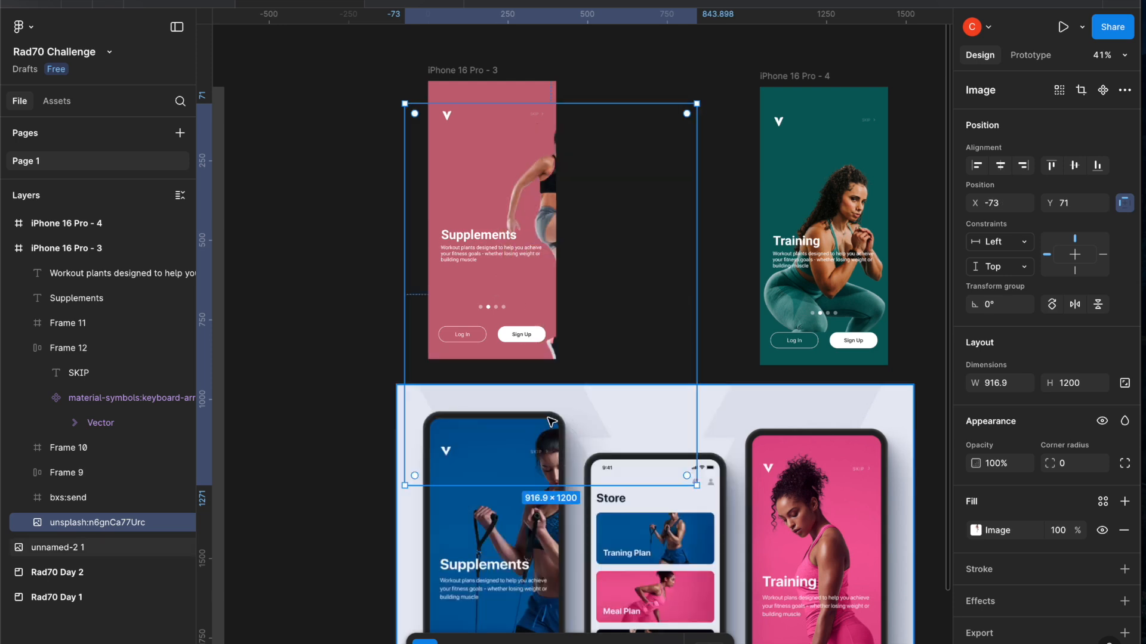
pyautogui.moveTo(541, 187); pyautogui.dragTo(493, 182)
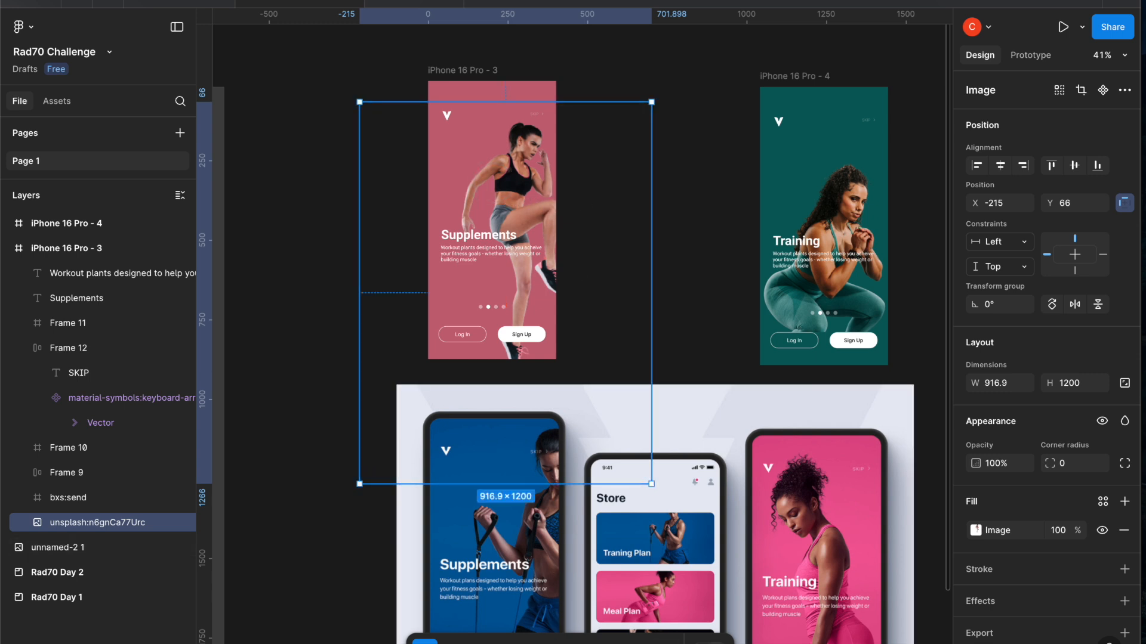
pyautogui.hotkey('ctrl', '/')
pyautogui.click(544, 445)
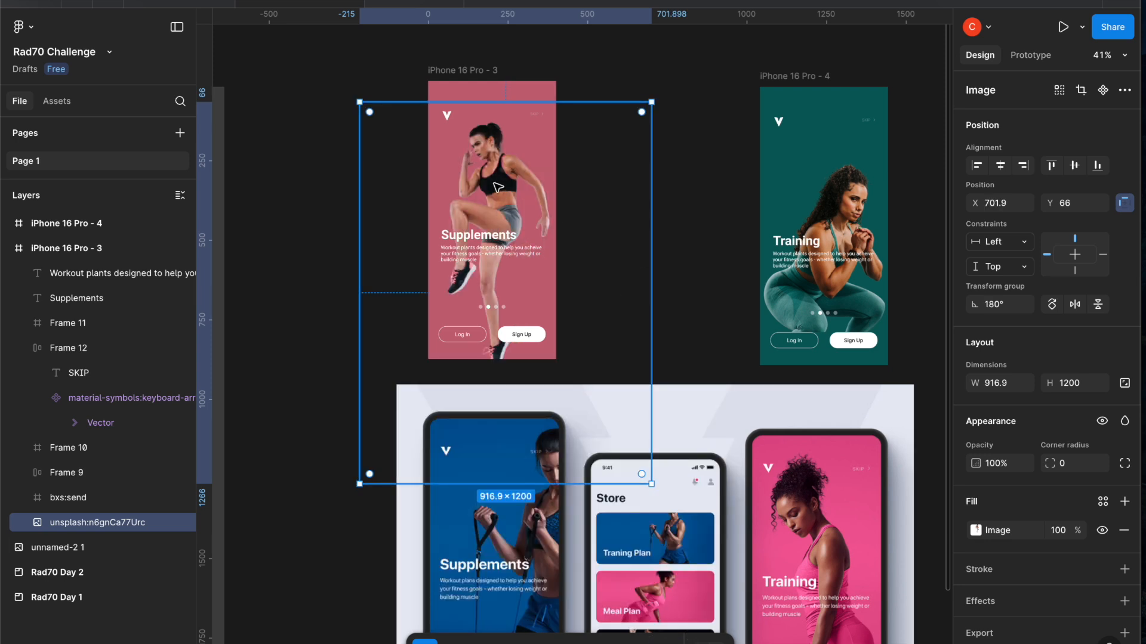
# Reposition the woman's photo against the Supplements frame's right edge, at X 860.9 and Y 34
pyautogui.moveTo(498, 187); pyautogui.dragTo(549, 187)
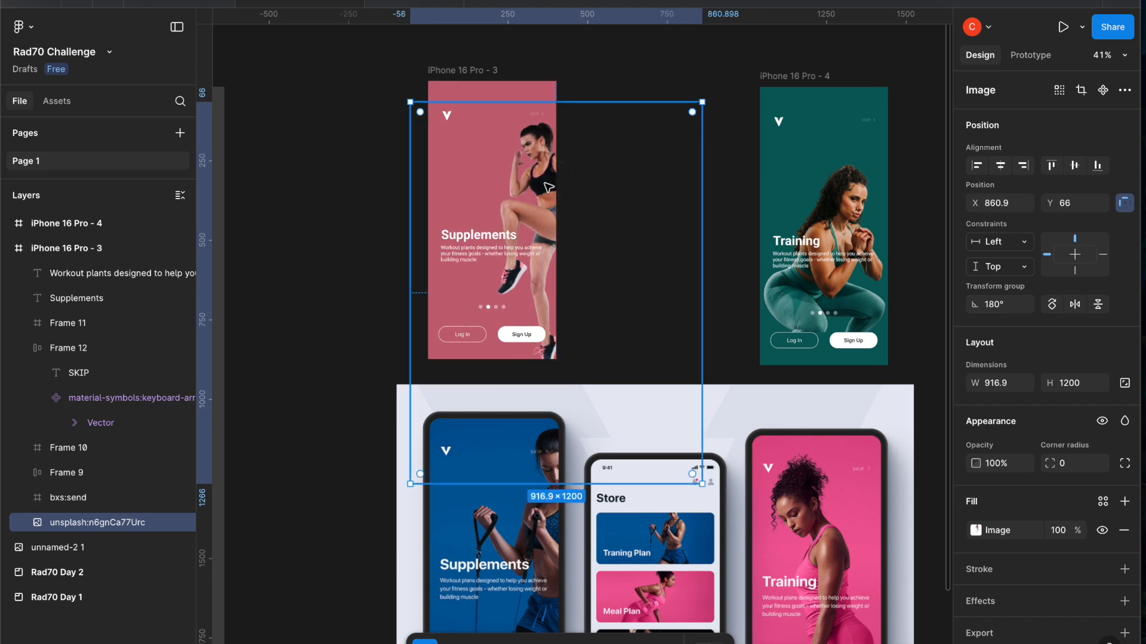
pyautogui.click(618, 224)
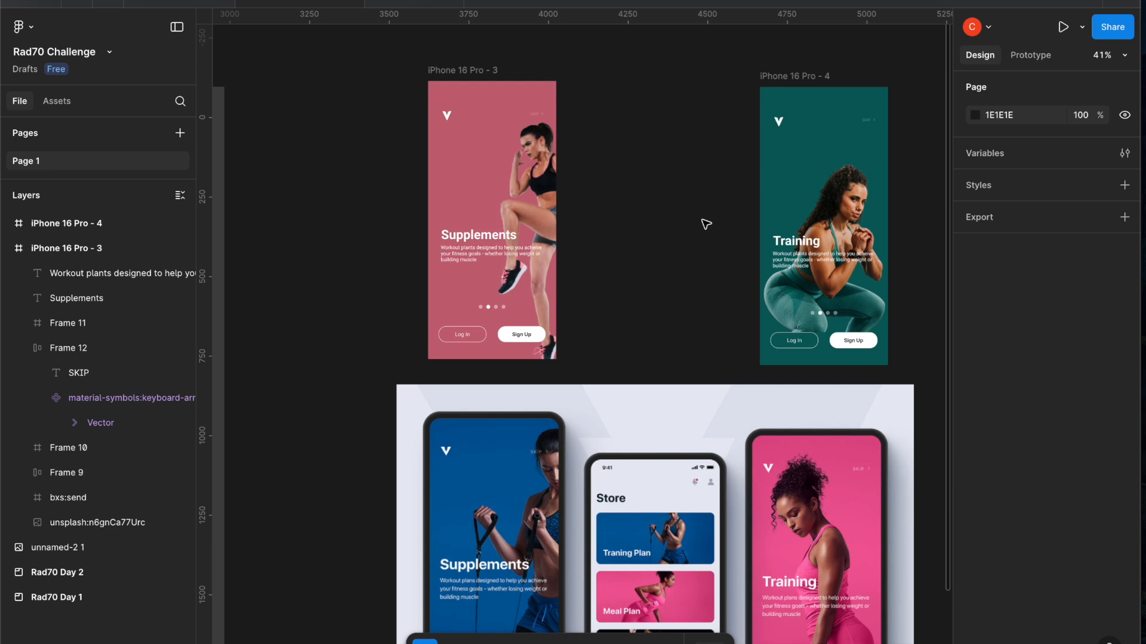
pyautogui.click(546, 186)
pyautogui.moveTo(546, 172); pyautogui.dragTo(545, 169)
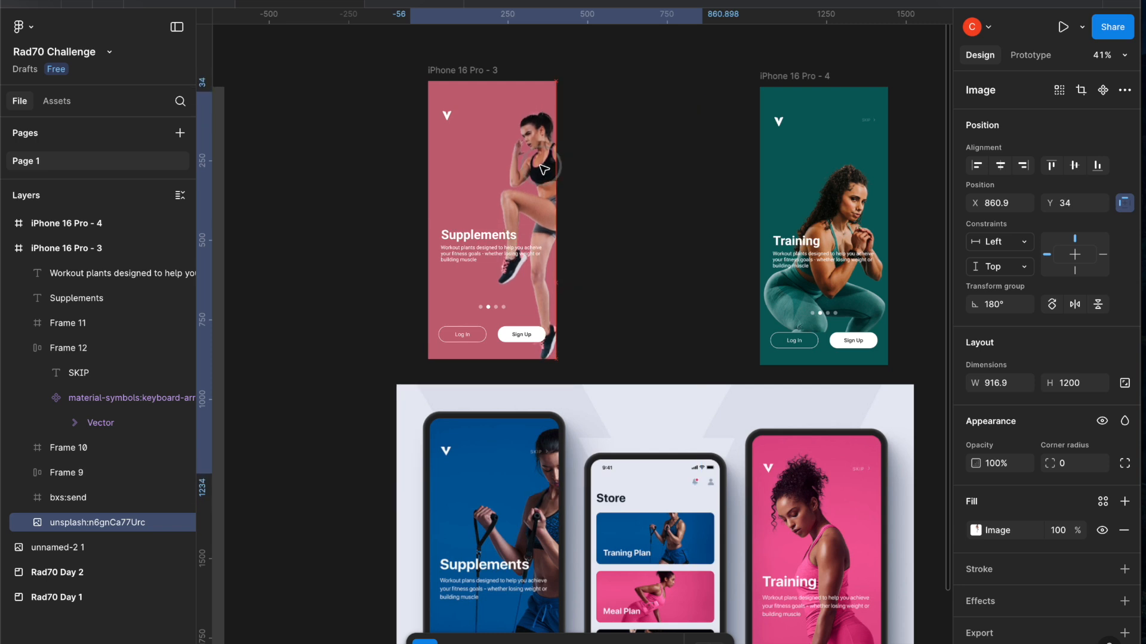
pyautogui.click(617, 177)
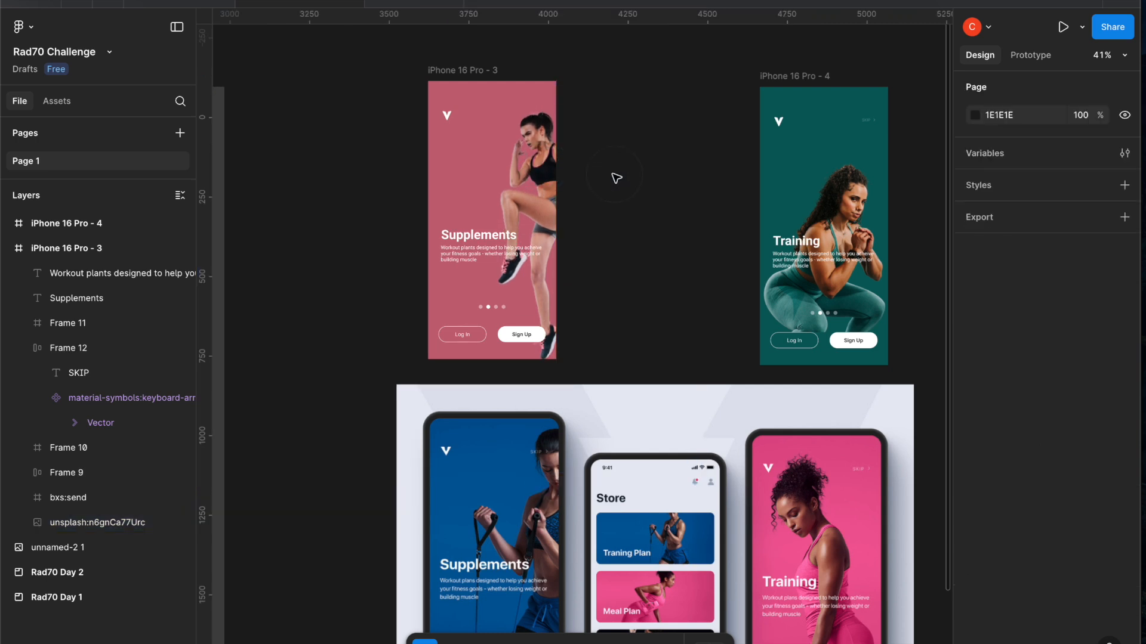
# Set the white selection colour of the SKIP link on the Supplements screen to 100% opacity
pyautogui.scroll(5, 549, 131)
pyautogui.click(523, 89)
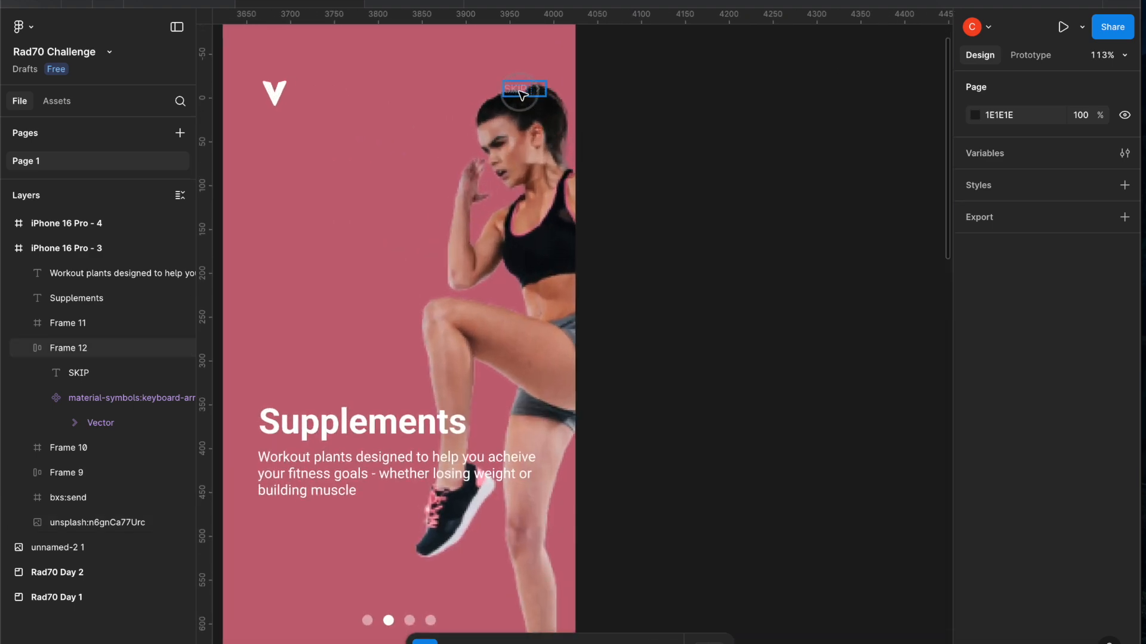
pyautogui.scroll(-3, 1001, 588)
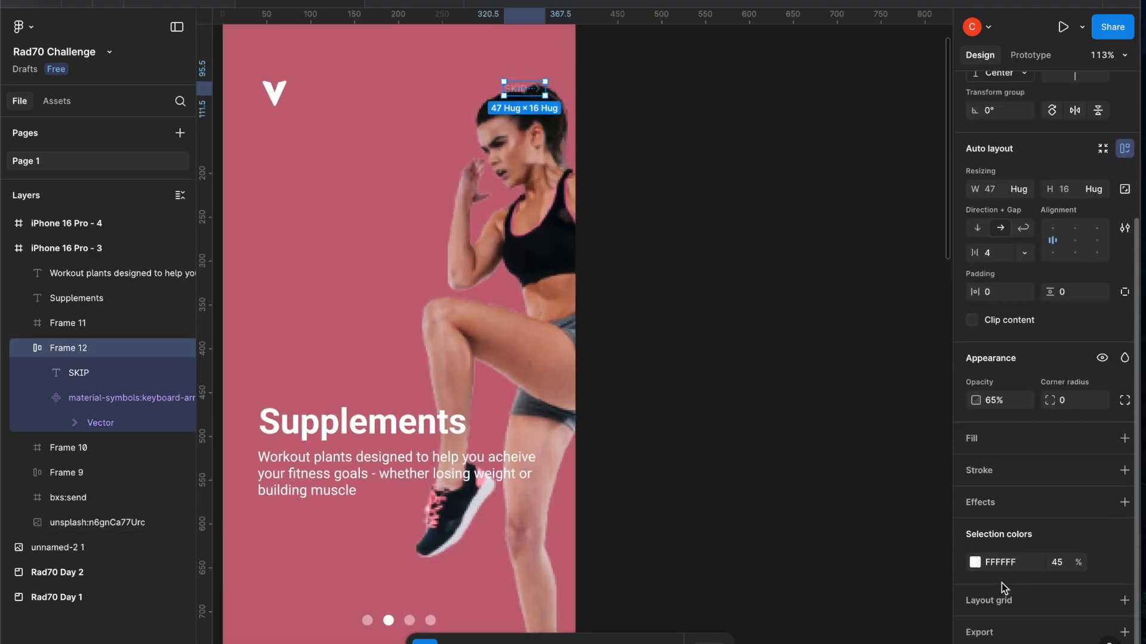
pyautogui.click(1056, 563)
pyautogui.write('100')
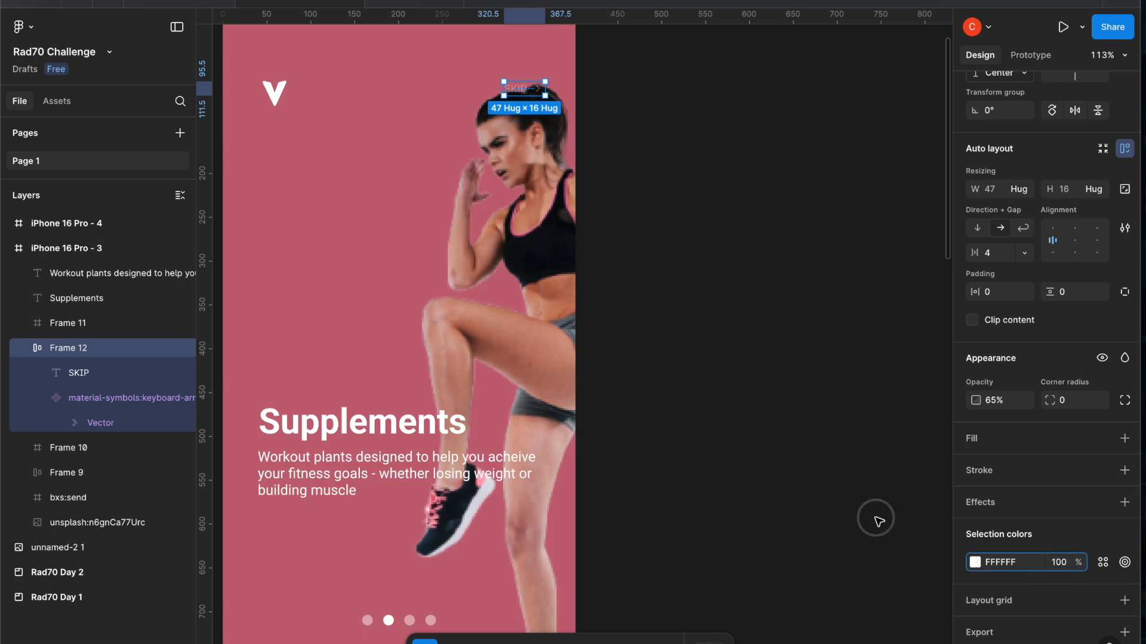
pyautogui.click(876, 519)
# Lower the layer opacity of the Supplements screen's SKIP link to about 55%
pyautogui.click(524, 97)
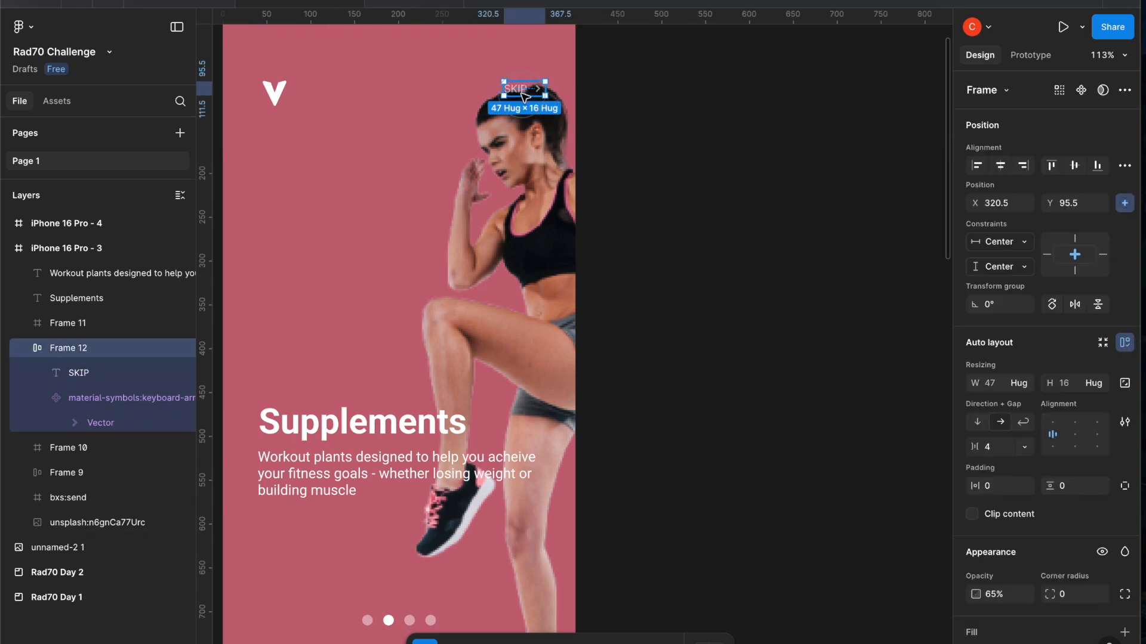
pyautogui.scroll(-1, 998, 554)
pyautogui.click(992, 566)
pyautogui.press('Down')
pyautogui.press('Down')
pyautogui.press('Down')
pyautogui.press('Down')
pyautogui.press('Down')
pyautogui.press('Down')
pyautogui.press('Down')
pyautogui.press('Down')
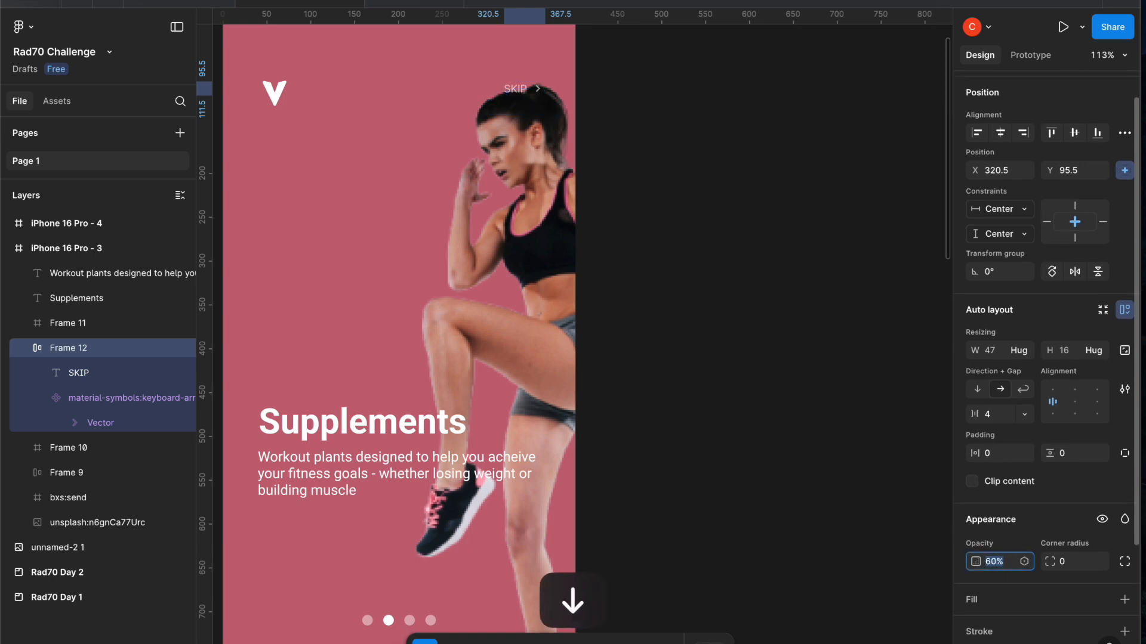
pyautogui.press('Down')
pyautogui.click(729, 295)
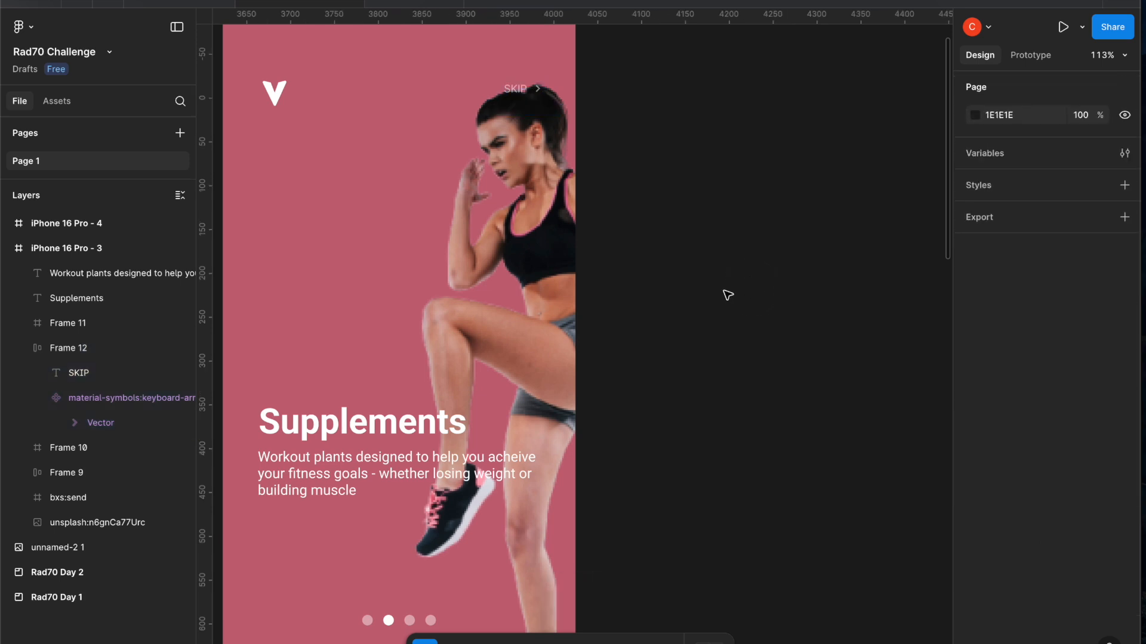
# Set the Training screen's SKIP link to 55% layer opacity and its white selection colour to 100%
pyautogui.scroll(-2, 728, 295)
pyautogui.scroll(-5, 727, 294)
pyautogui.hscroll(5, 727, 295)
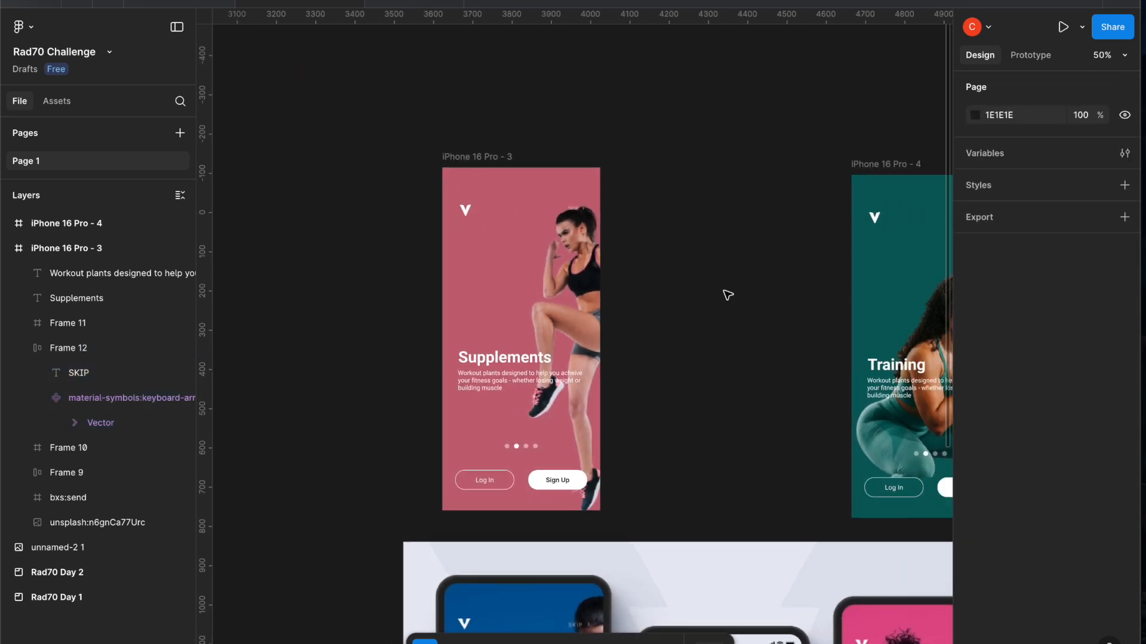
pyautogui.hscroll(-2, 728, 295)
pyautogui.scroll(-1, 727, 295)
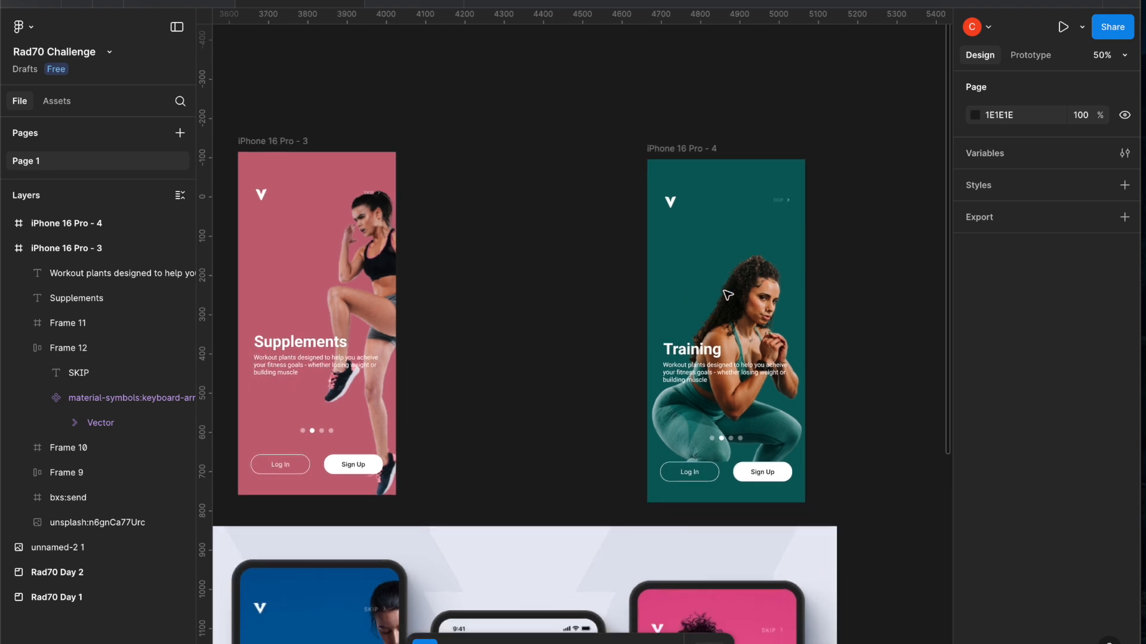
pyautogui.click(780, 206)
pyautogui.scroll(-2, 981, 496)
pyautogui.write('55')
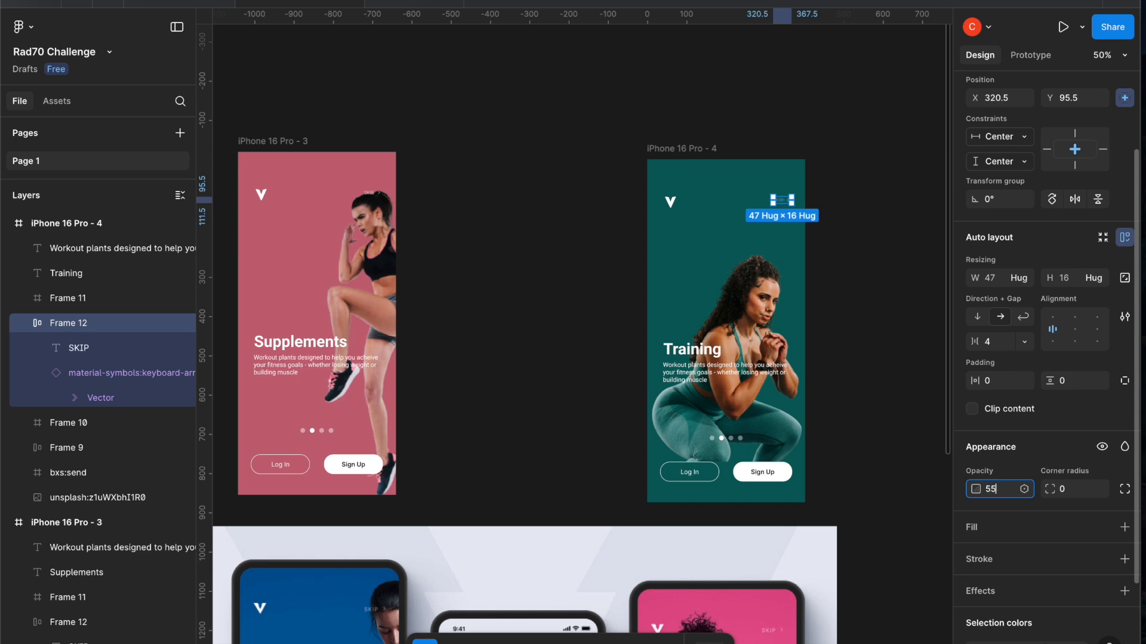
pyautogui.scroll(-1, 1046, 613)
pyautogui.click(1056, 633)
pyautogui.write('100')
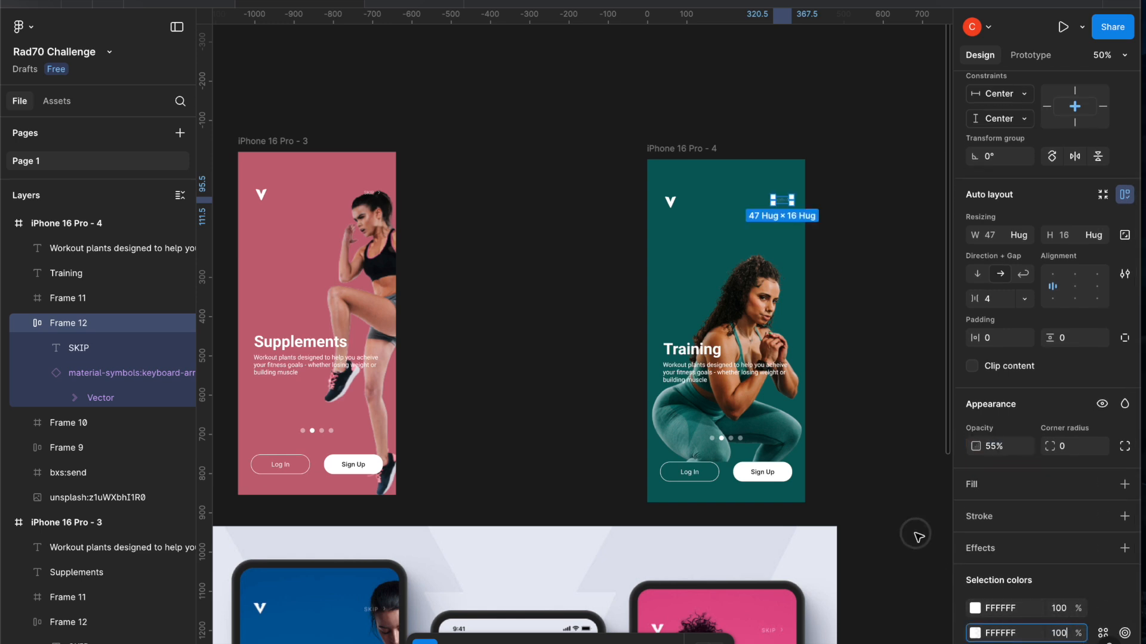
pyautogui.click(915, 537)
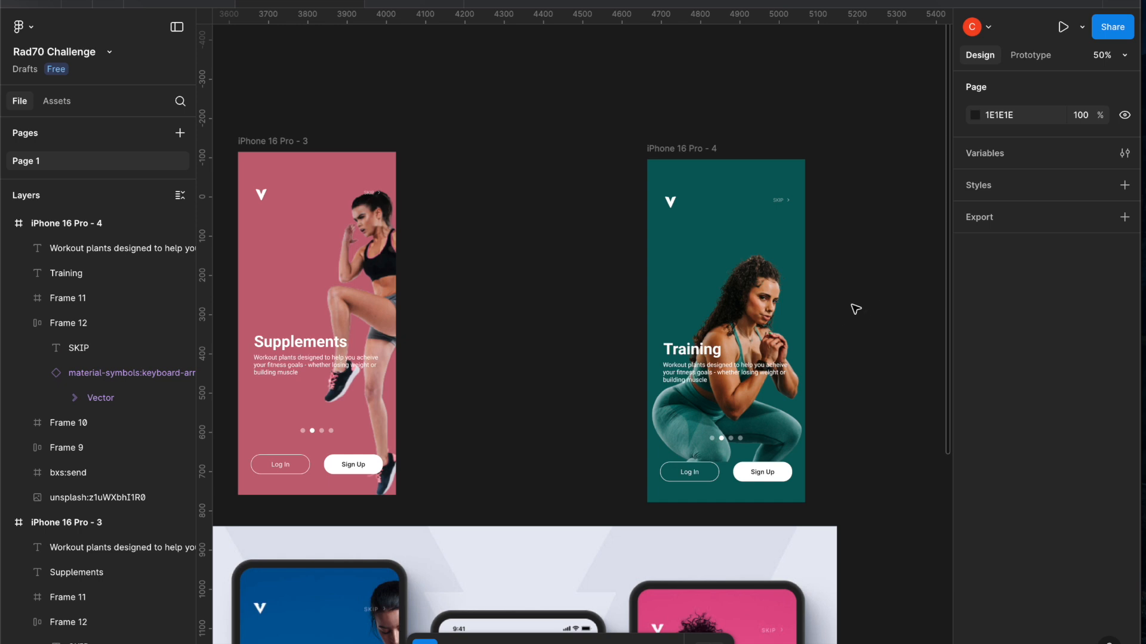
# Move the iPhone 16 Pro - 4 frame up to Y -114, level with the iPhone 16 Pro - 3 frame
pyautogui.keyDown('ctrl'); pyautogui.scroll(-3, 855, 309); pyautogui.keyUp('ctrl')
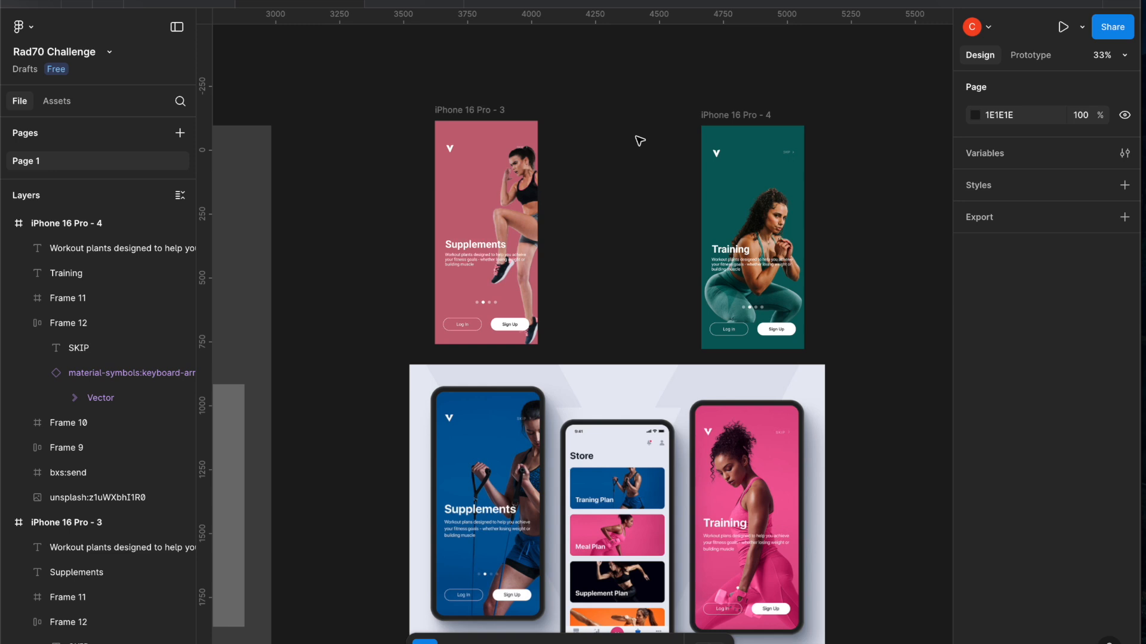
pyautogui.click(728, 116)
pyautogui.moveTo(728, 117); pyautogui.dragTo(728, 111)
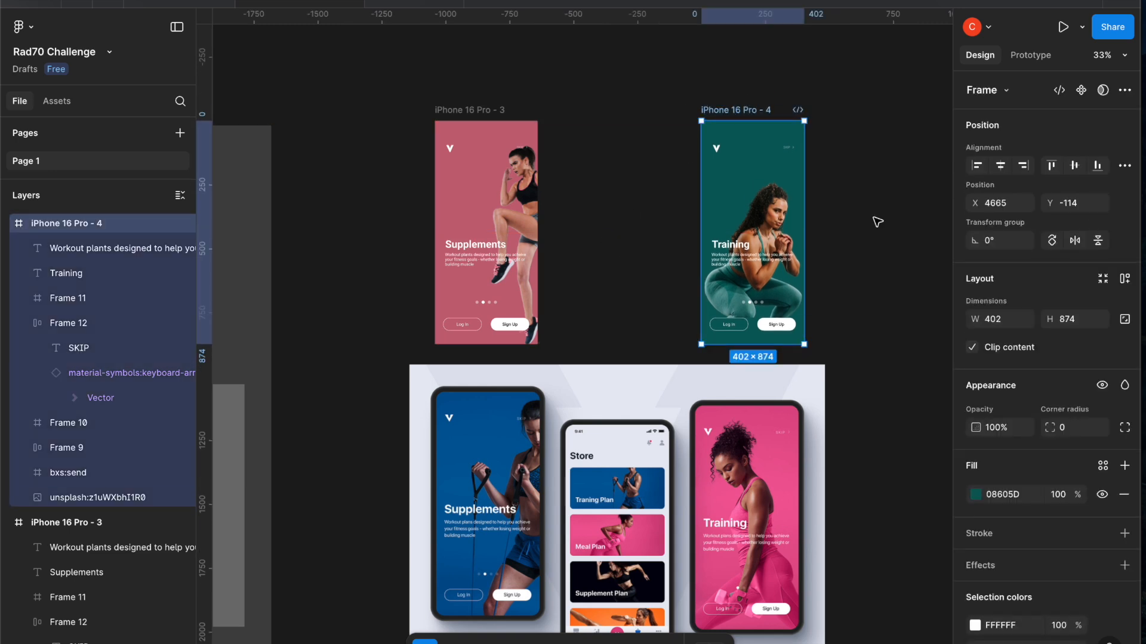
pyautogui.click(872, 268)
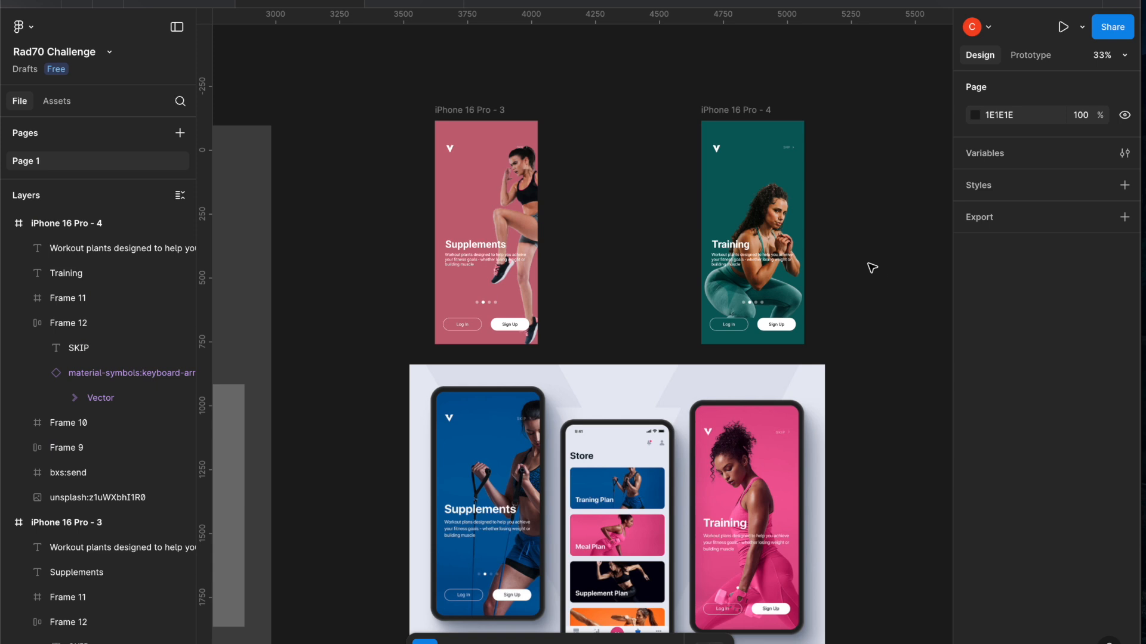
# Duplicate the iPhone 16 Pro - 4 frame and place the copy between the Supplements and Training screens at X 4144, Y -114
pyautogui.scroll(-2, 873, 341)
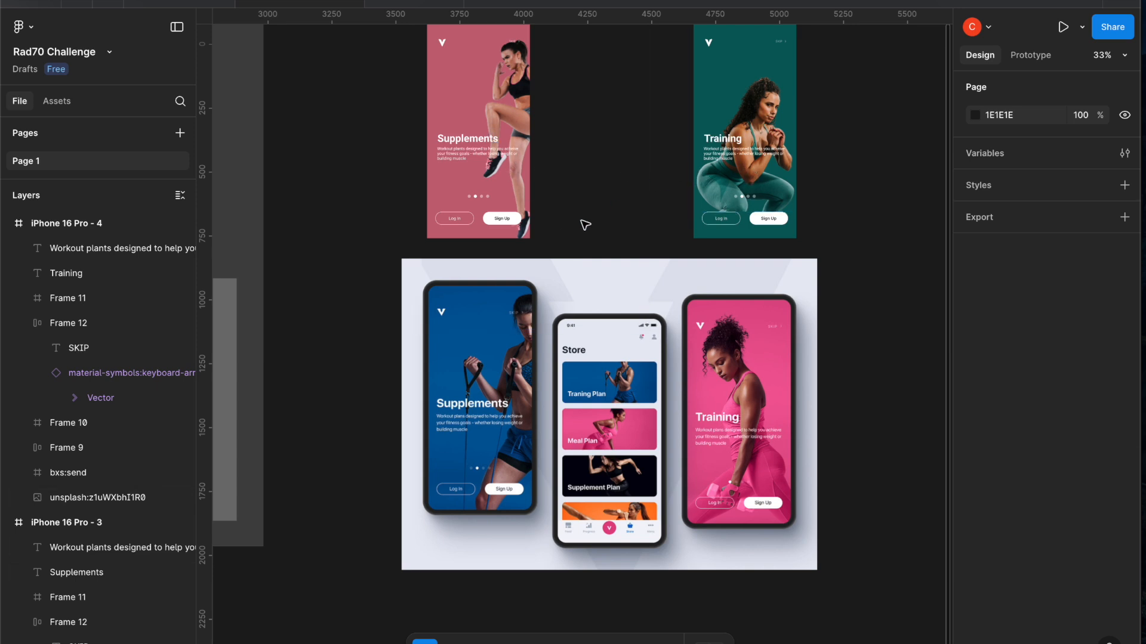
pyautogui.scroll(2, 585, 225)
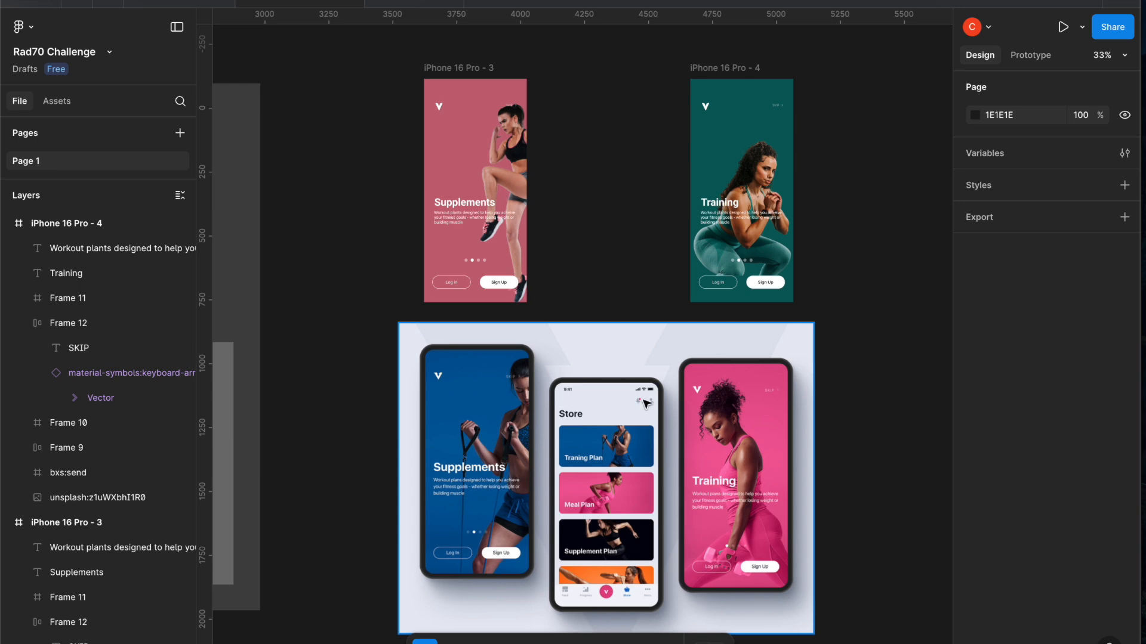
pyautogui.click(712, 74)
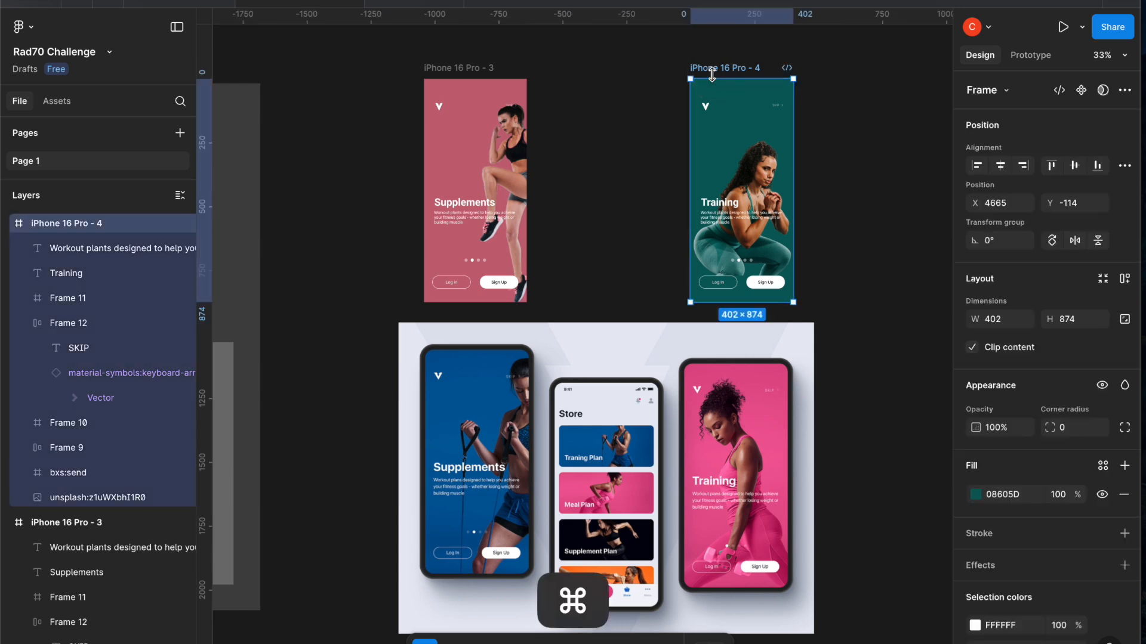
pyautogui.press('super+d')
pyautogui.moveTo(847, 70); pyautogui.dragTo(601, 72)
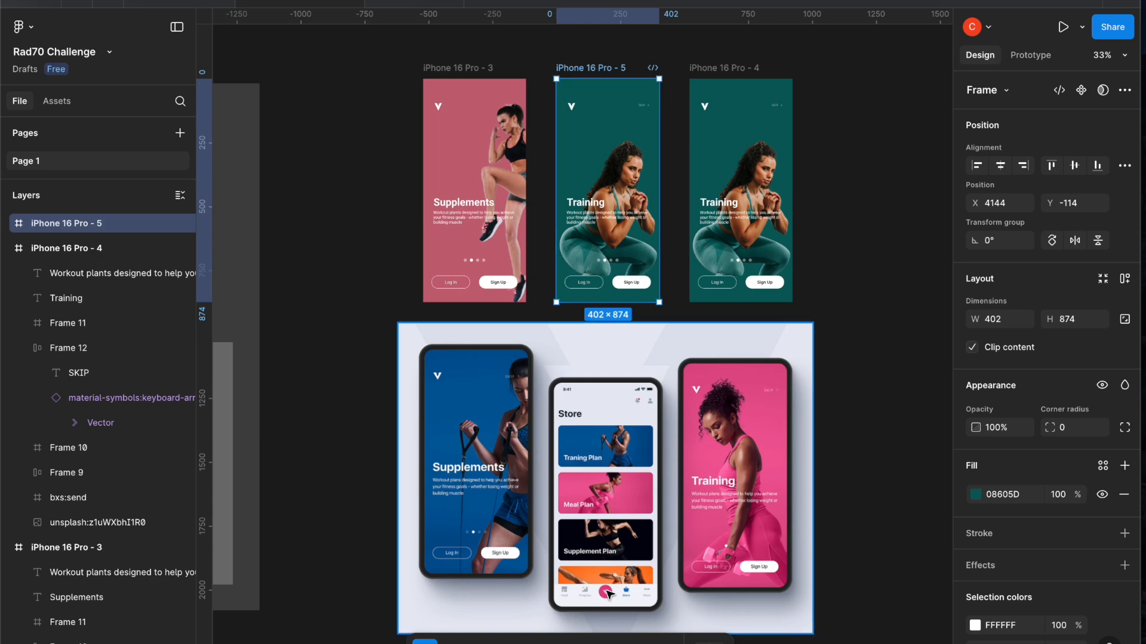
# Examine the Store mockup's plan cards and bottom navigation, and compare the reference with the duplicated iPhone 16 Pro - 5 frame
pyautogui.scroll(5, 606, 594)
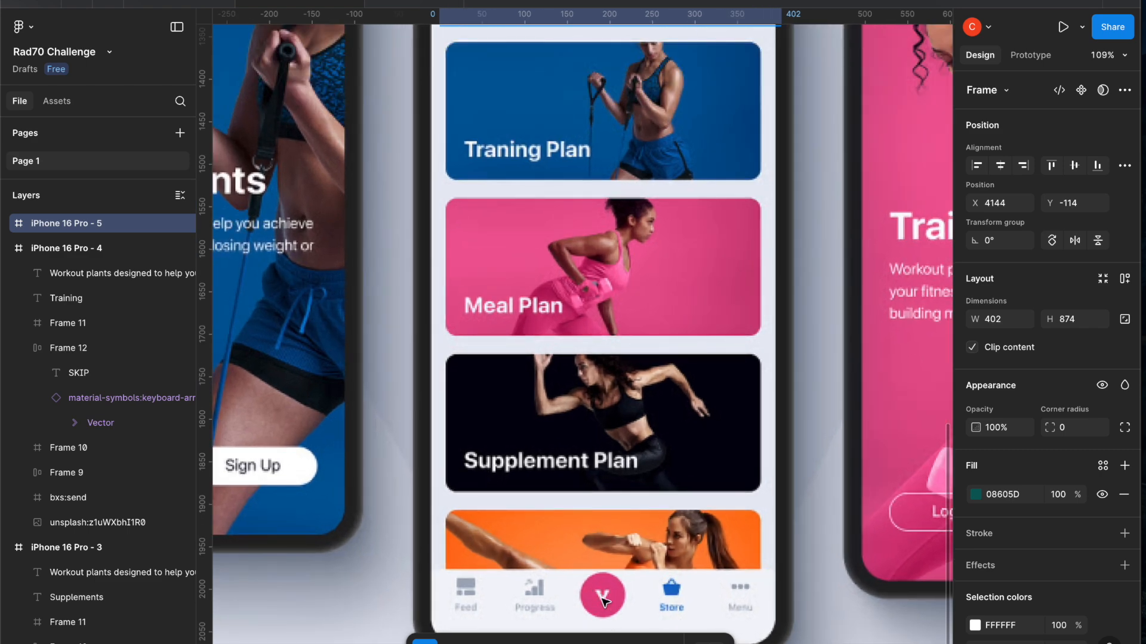
pyautogui.scroll(15, 603, 599)
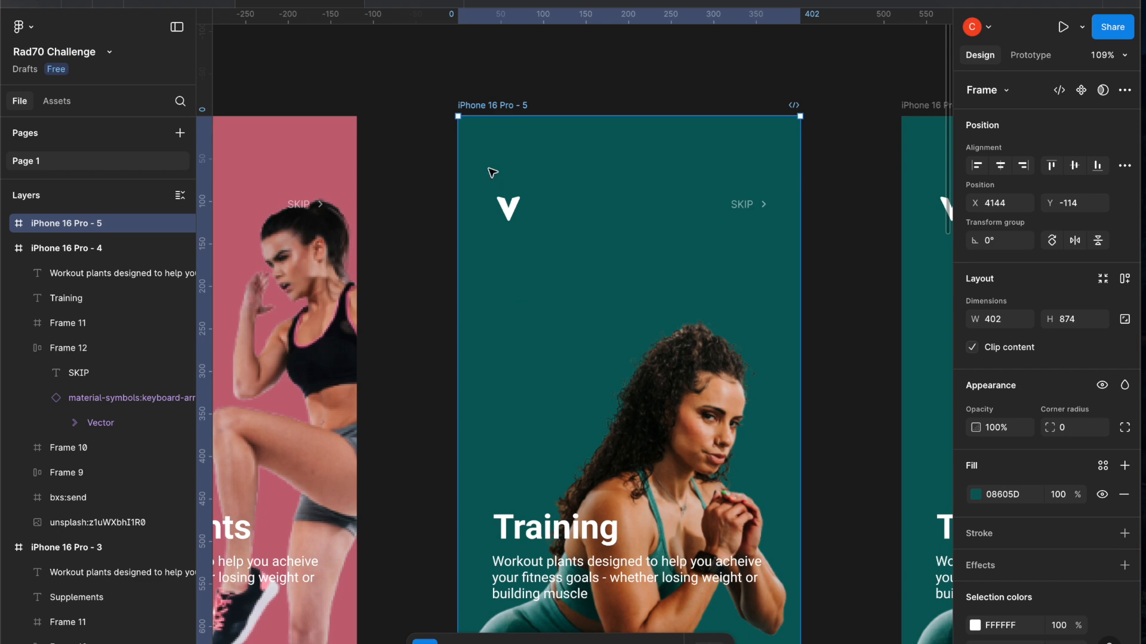
pyautogui.scroll(-5, 530, 257)
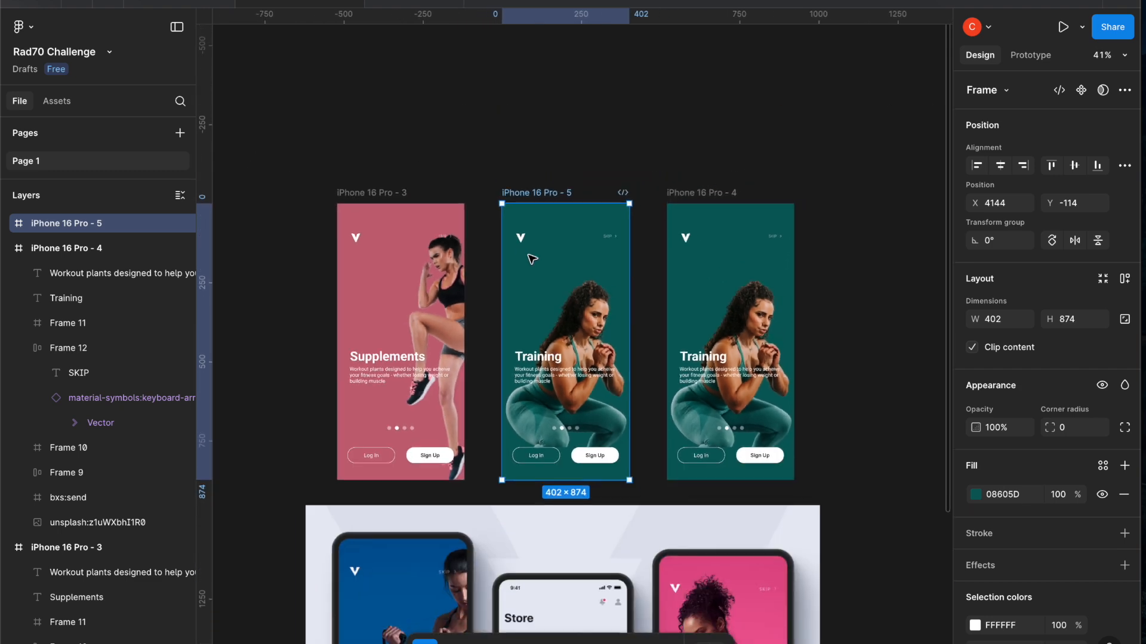
pyautogui.scroll(-5, 530, 257)
pyautogui.scroll(-1, 531, 258)
pyautogui.hscroll(-1, 530, 257)
pyautogui.scroll(3, 531, 259)
pyautogui.hscroll(1, 530, 259)
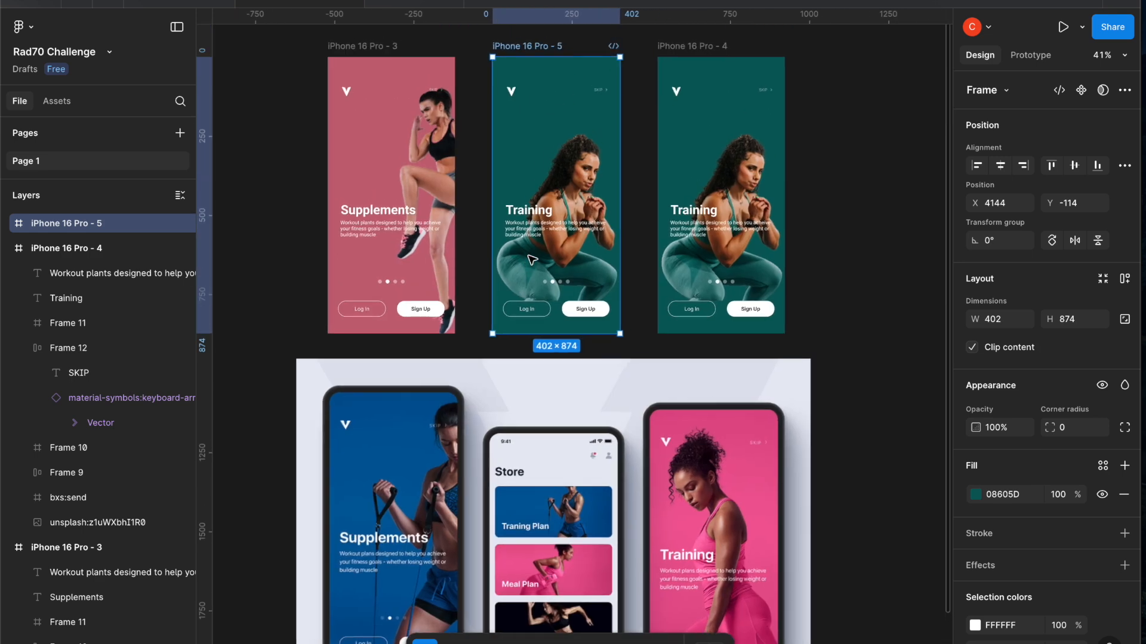
# Delete the SKIP link from the iPhone 16 Pro - 5 frame and move its woman photo onto the empty canvas beyond iPhone 16 Pro - 4
pyautogui.click(603, 94)
pyautogui.press('BackSpace')
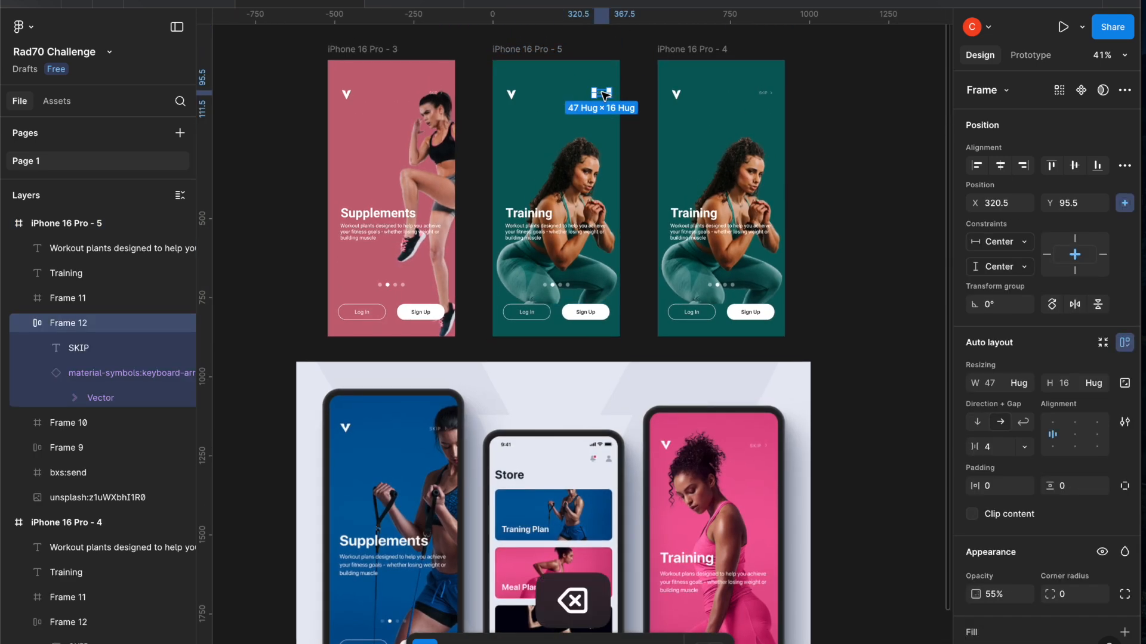
pyautogui.scroll(-3, 593, 152)
pyautogui.scroll(3, 593, 152)
pyautogui.moveTo(576, 160); pyautogui.dragTo(869, 132)
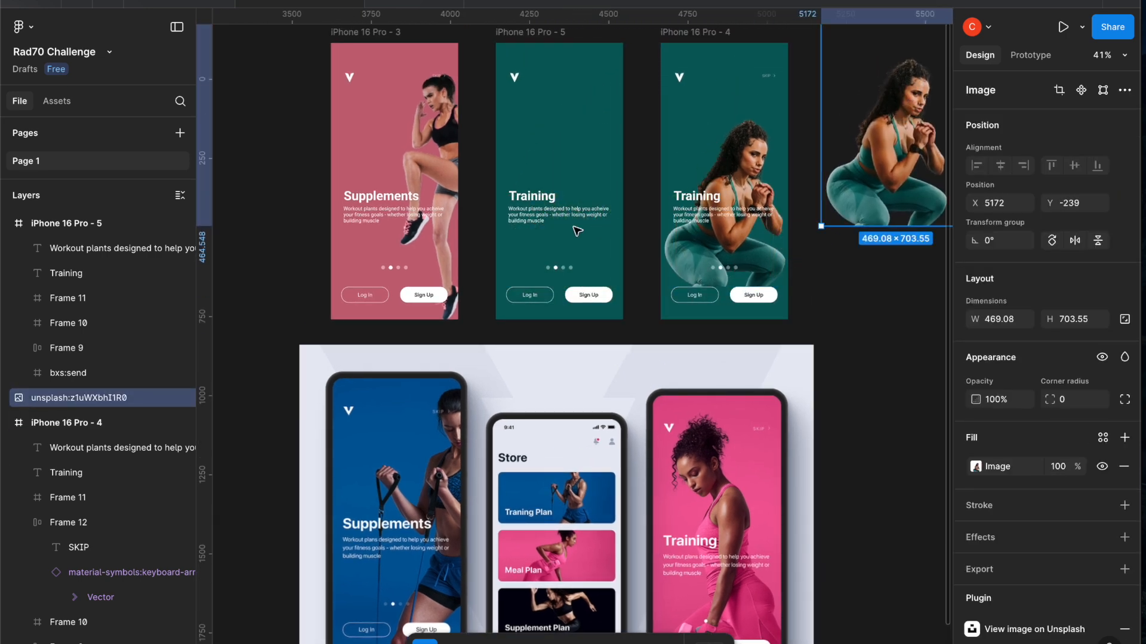
# Delete the Training heading, description, page dots and Log In and Sign Up buttons from the iPhone 16 Pro - 5 frame
pyautogui.scroll(-2, 577, 231)
pyautogui.scroll(1, 578, 231)
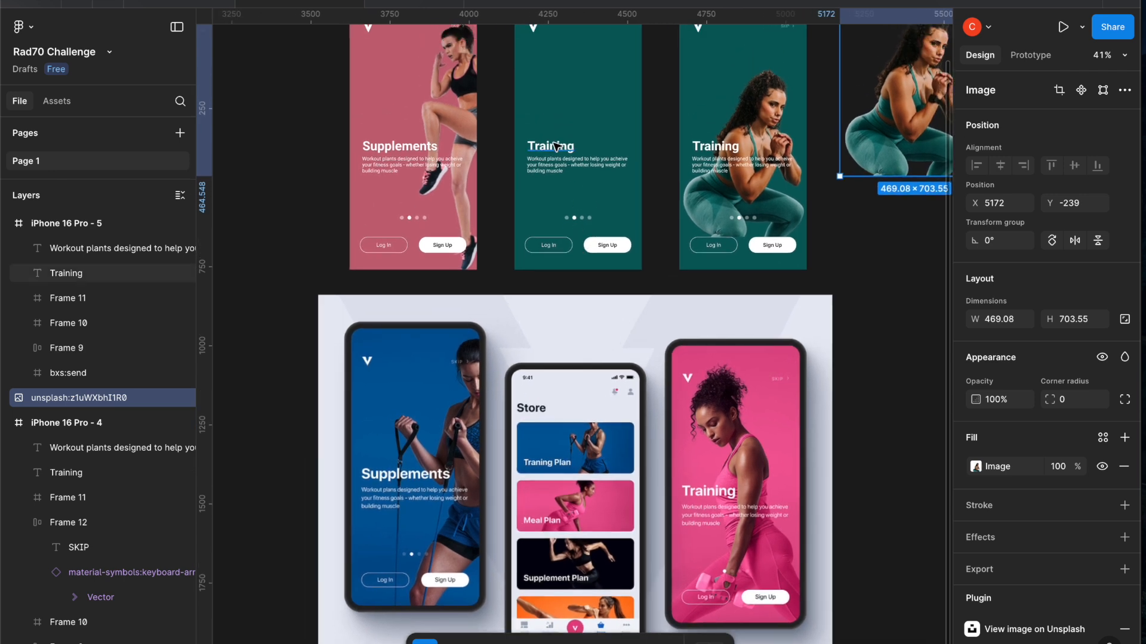
pyautogui.moveTo(533, 129); pyautogui.dragTo(601, 236)
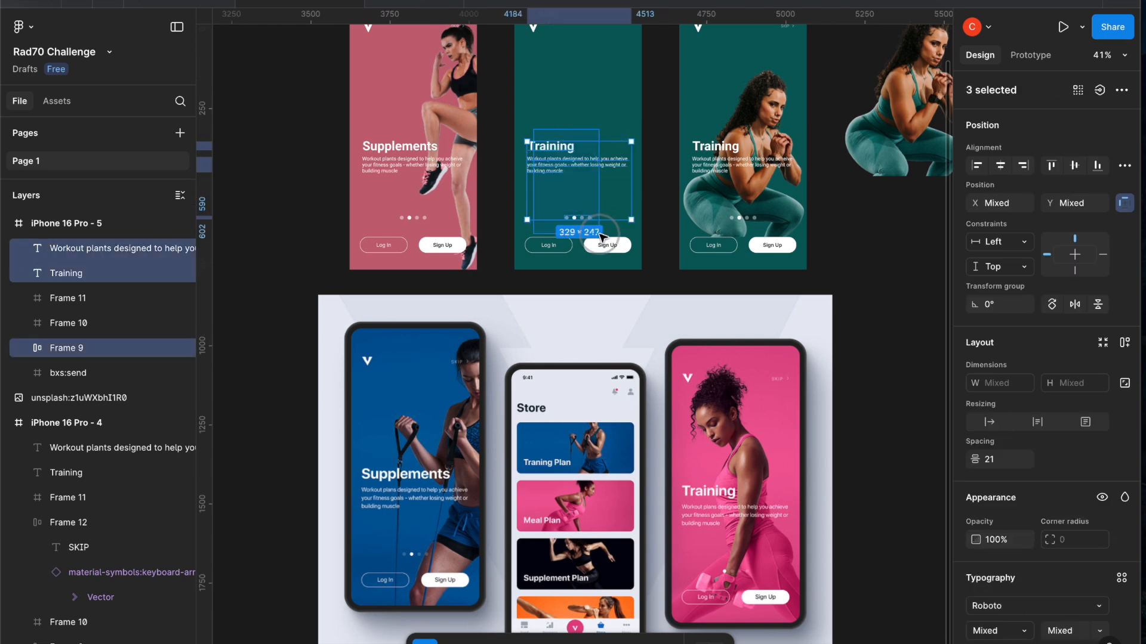
pyautogui.press('BackSpace')
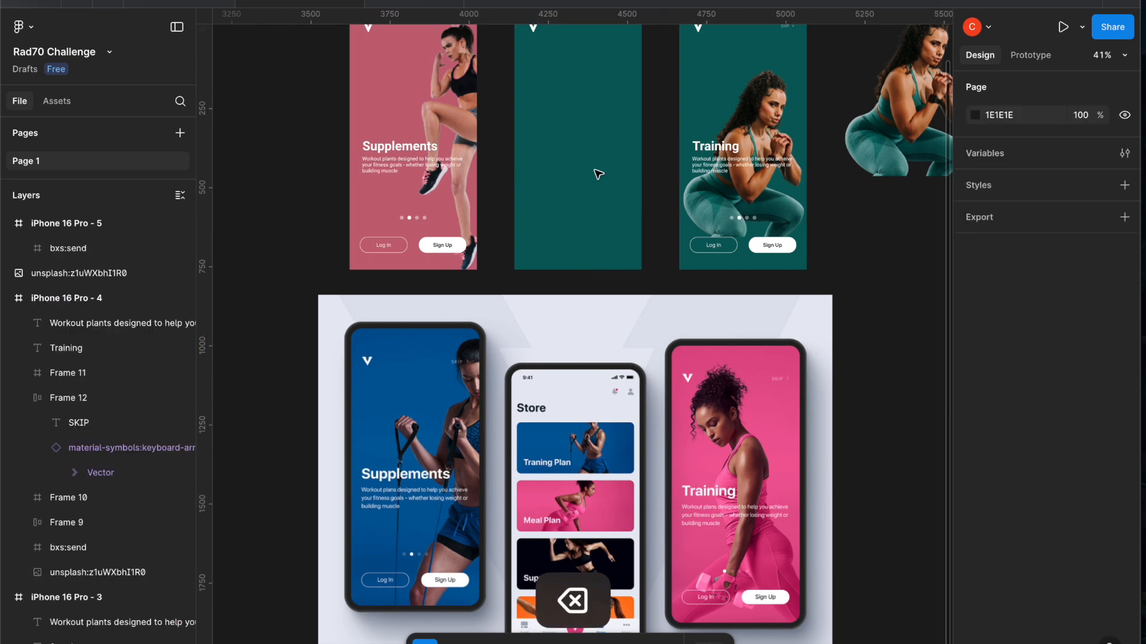
# Move the V logo out of the iPhone 16 Pro - 5 frame onto the empty canvas below the spare woman photo
pyautogui.scroll(2, 597, 174)
pyautogui.click(503, 99)
pyautogui.moveTo(503, 99); pyautogui.dragTo(890, 314)
# Fill the iPhone 16 Pro - 5 frame with the pale background colour E7EBF4 sampled from the Store mockup
pyautogui.click(509, 58)
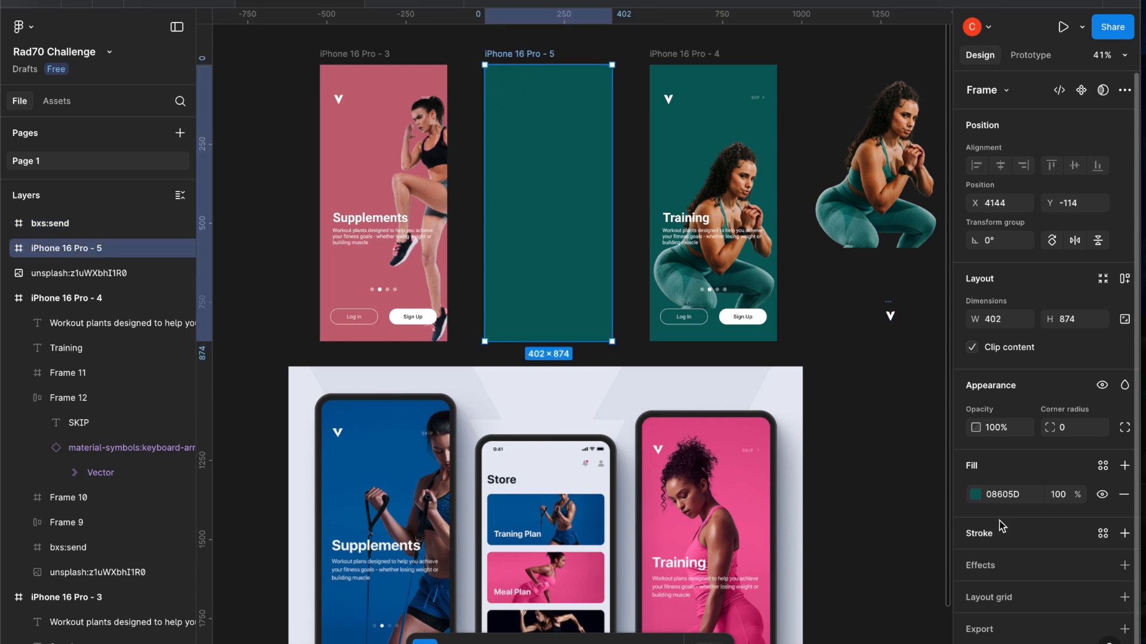
pyautogui.click(975, 494)
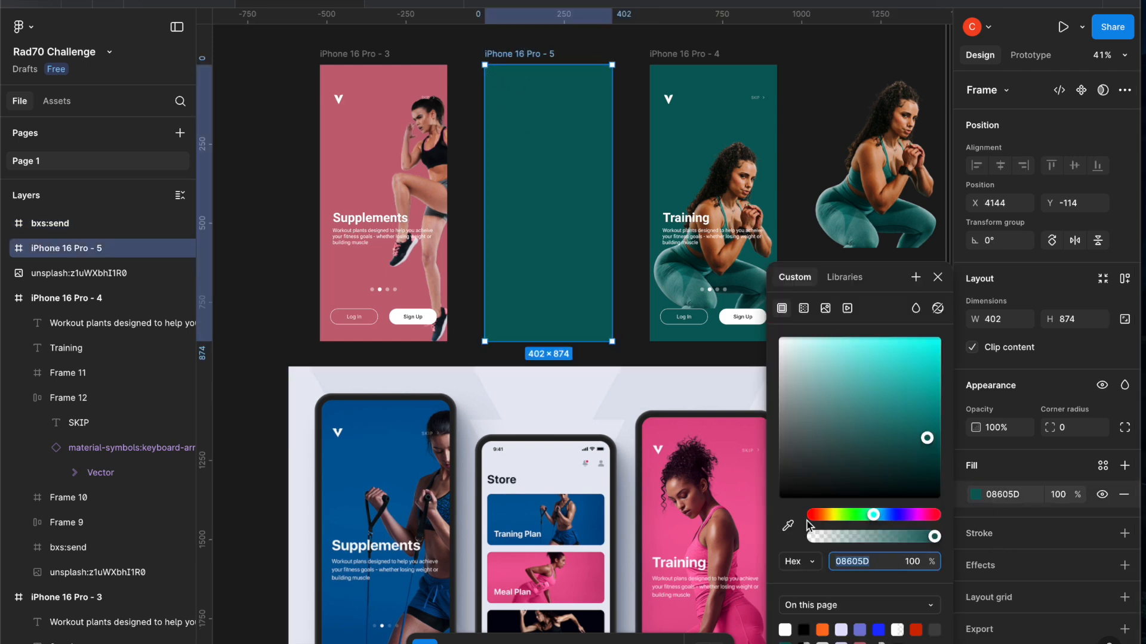
pyautogui.click(780, 338)
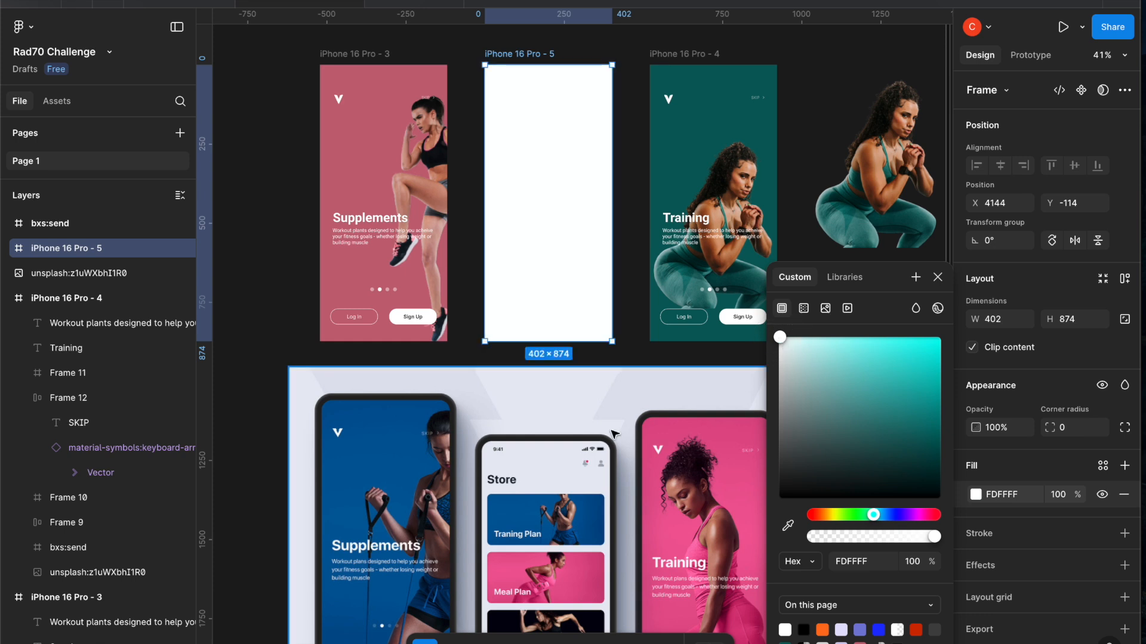
pyautogui.click(788, 525)
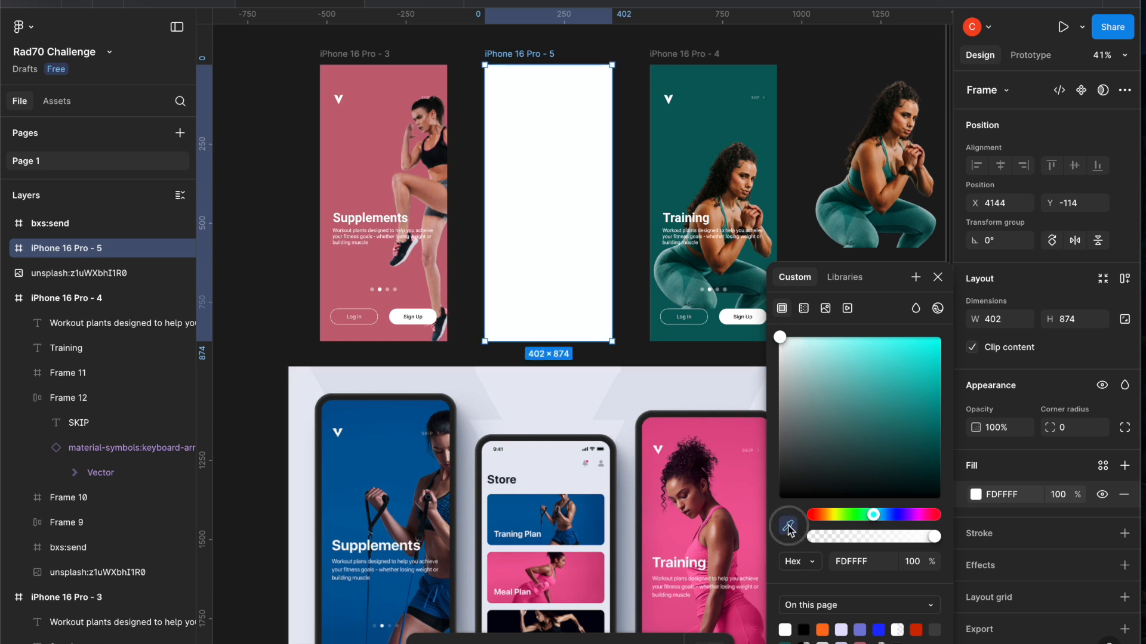
pyautogui.click(546, 461)
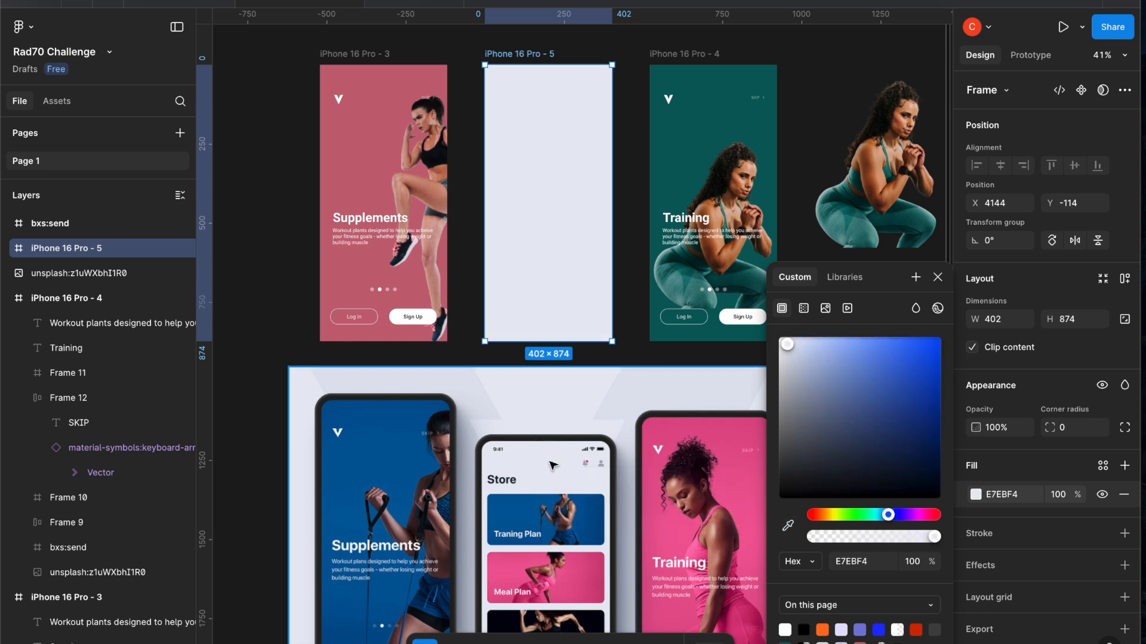
pyautogui.click(937, 277)
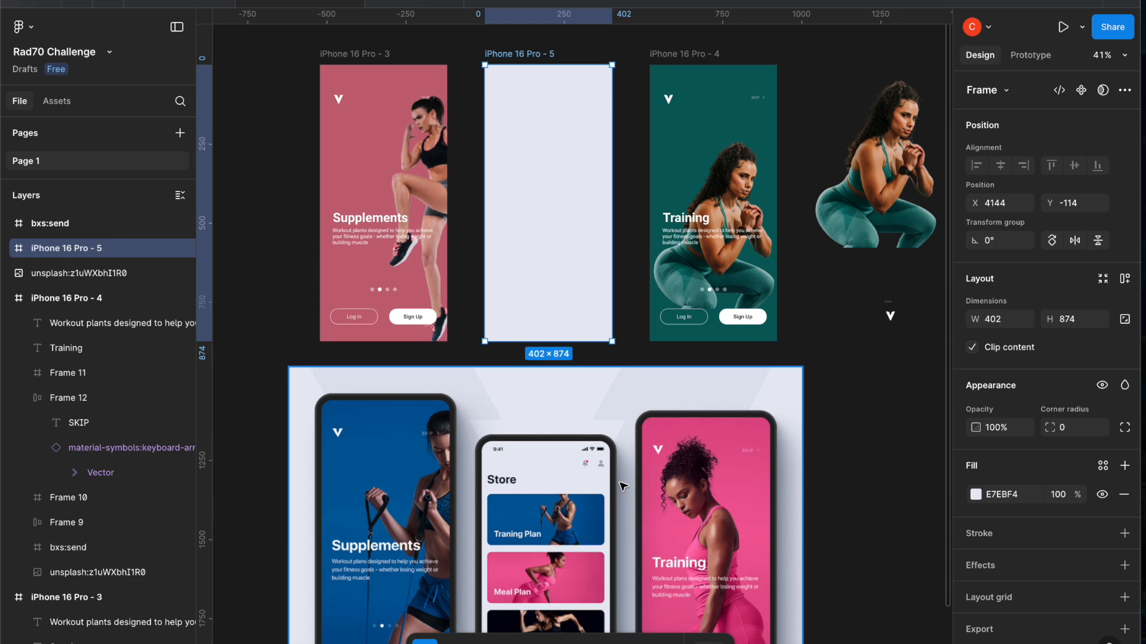
# Examine the Store mockup's header, plan cards and bottom navigation, and compare it with the empty iPhone 16 Pro - 5 frame
pyautogui.scroll(-5, 623, 486)
pyautogui.scroll(6, 622, 486)
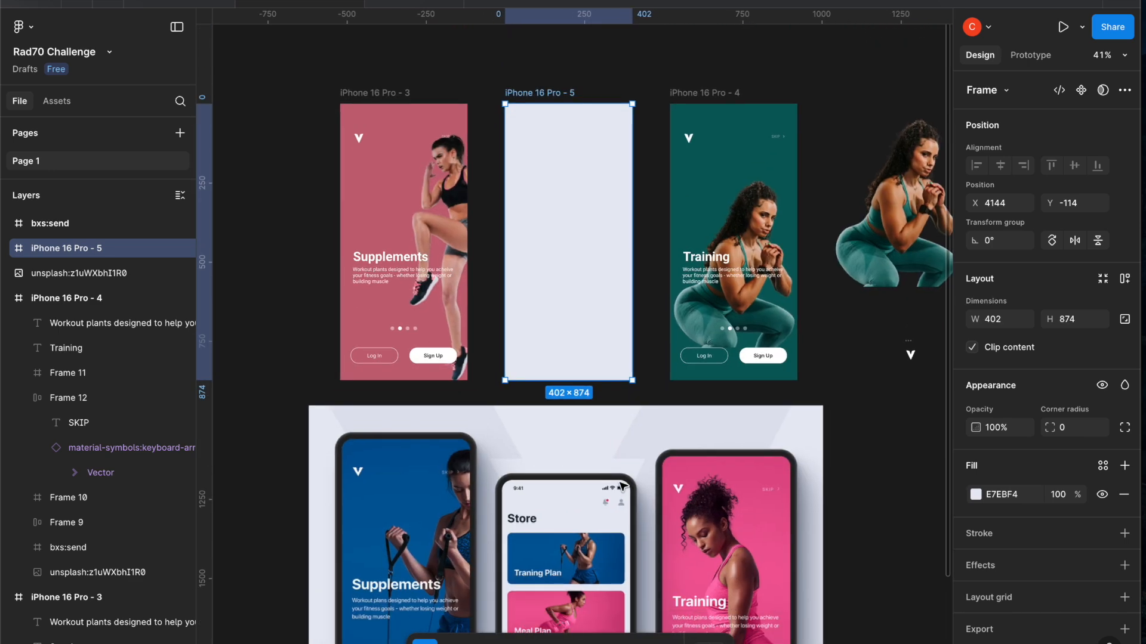
pyautogui.scroll(-1, 623, 486)
pyautogui.scroll(-3, 623, 486)
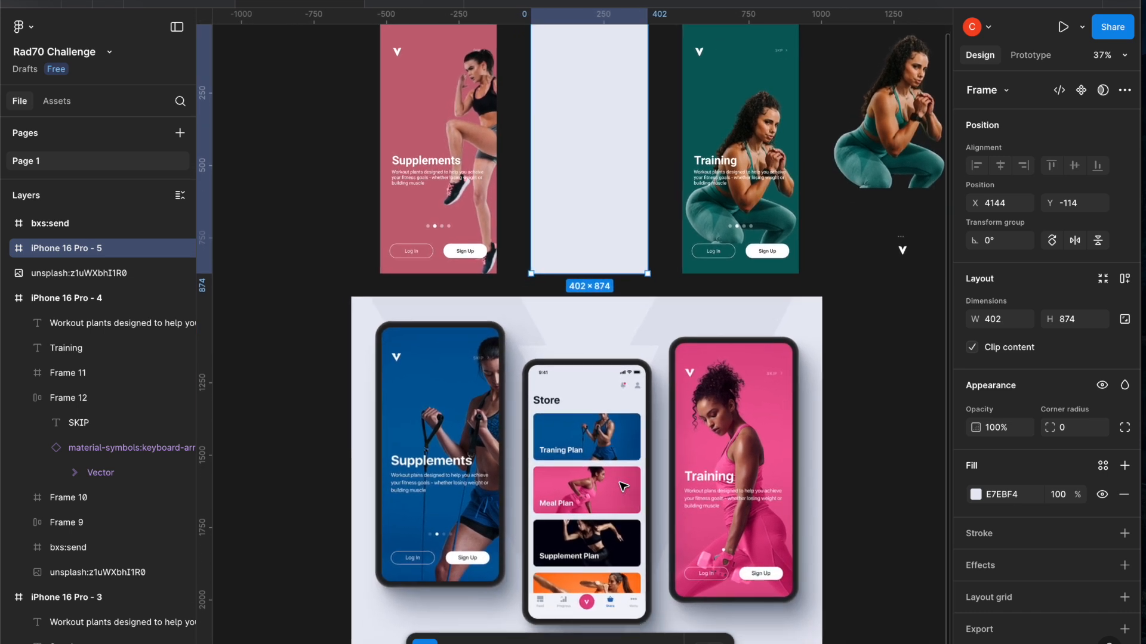
pyautogui.scroll(1, 623, 487)
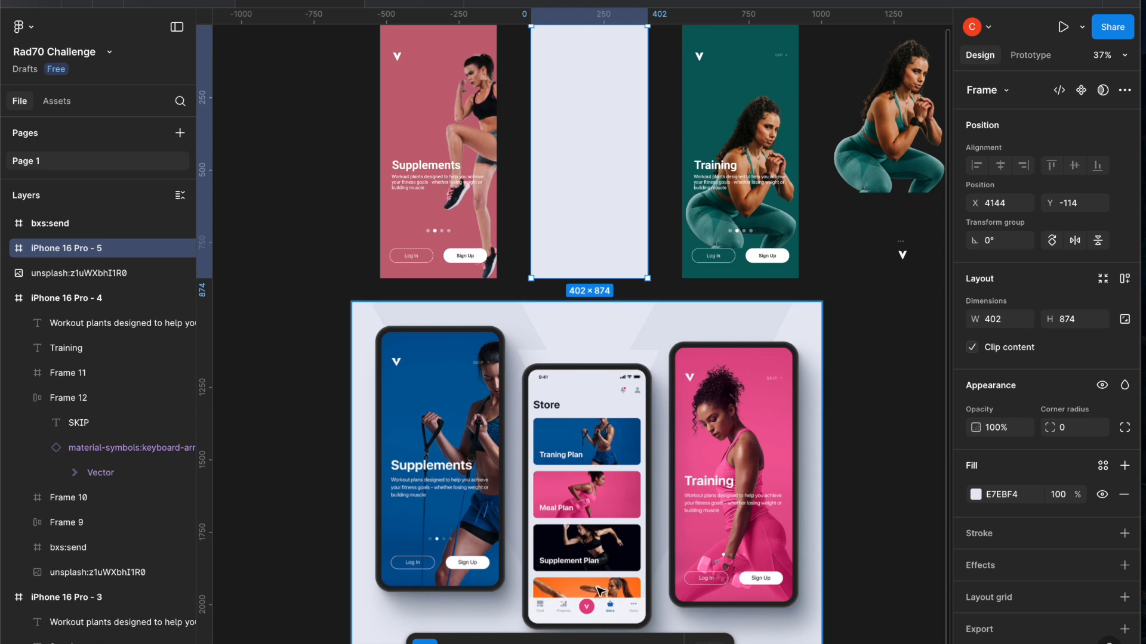
pyautogui.scroll(3, 597, 609)
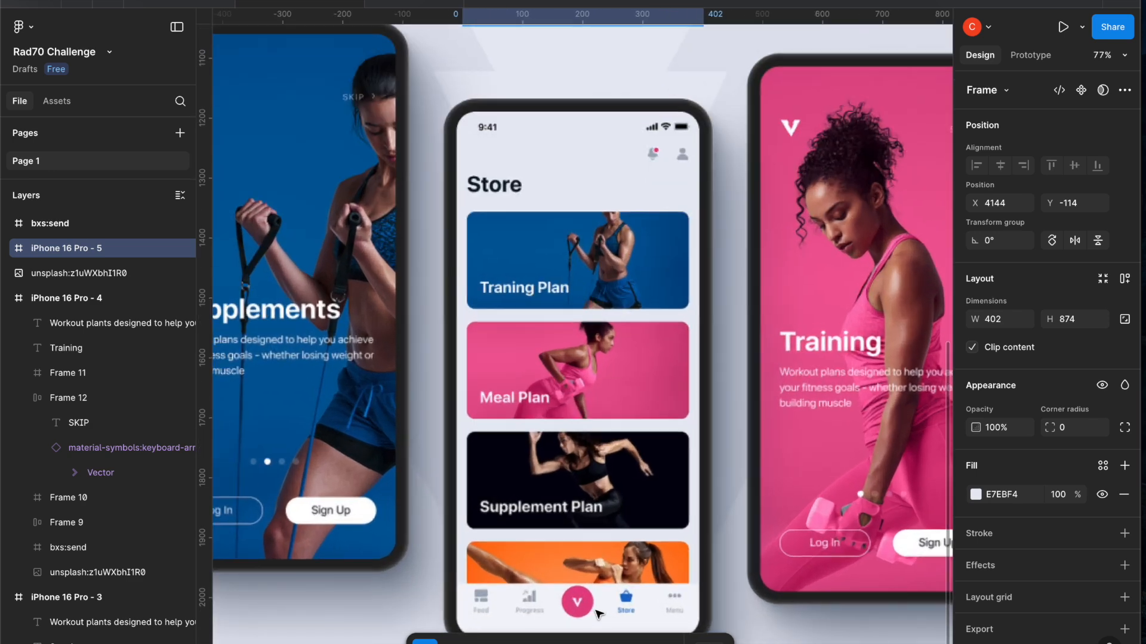
pyautogui.scroll(4, 597, 612)
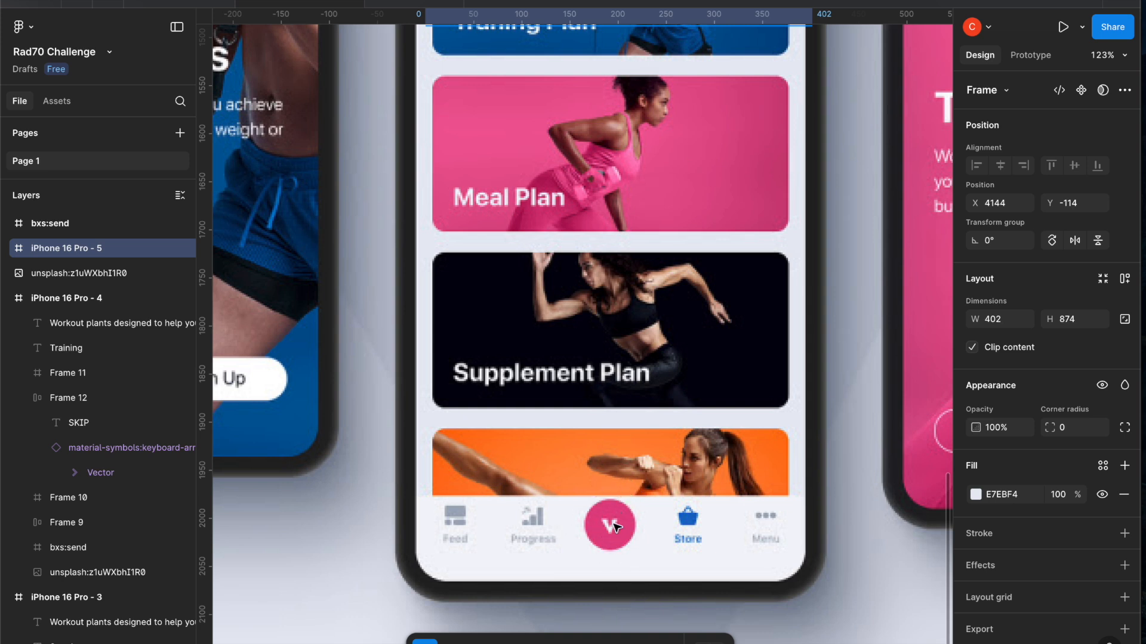
pyautogui.scroll(-10, 620, 533)
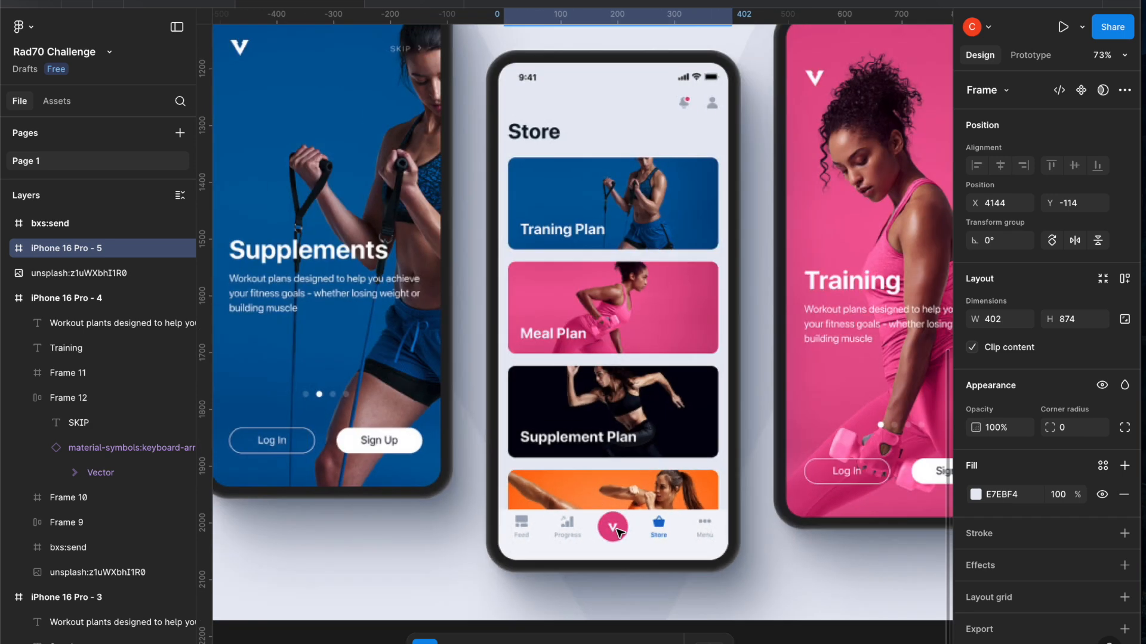
pyautogui.scroll(6, 621, 533)
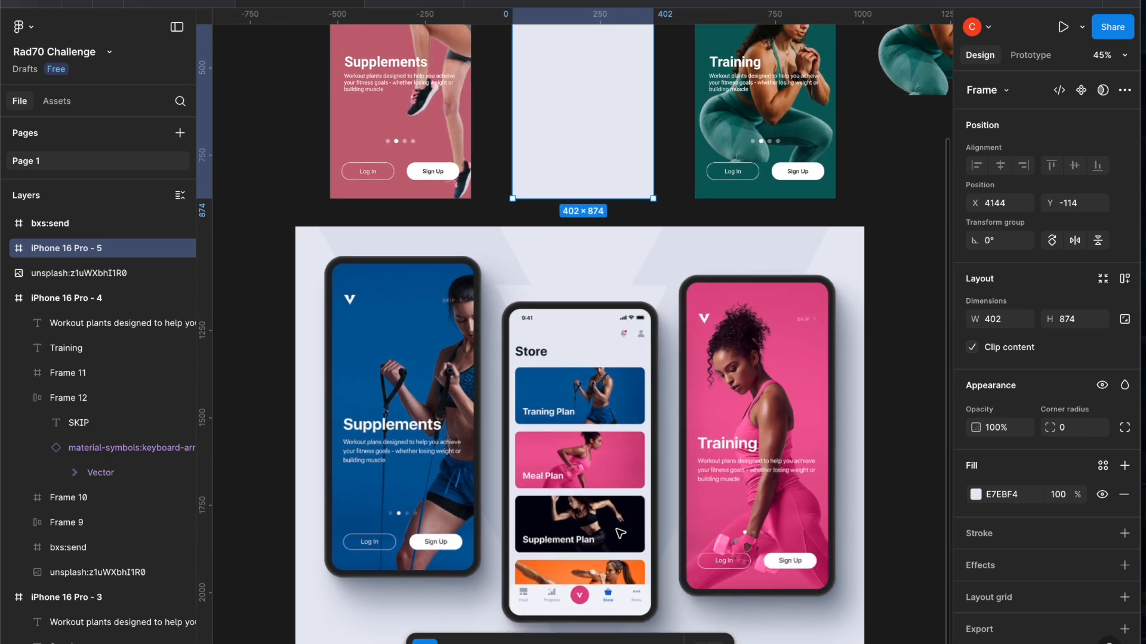
pyautogui.scroll(3, 621, 533)
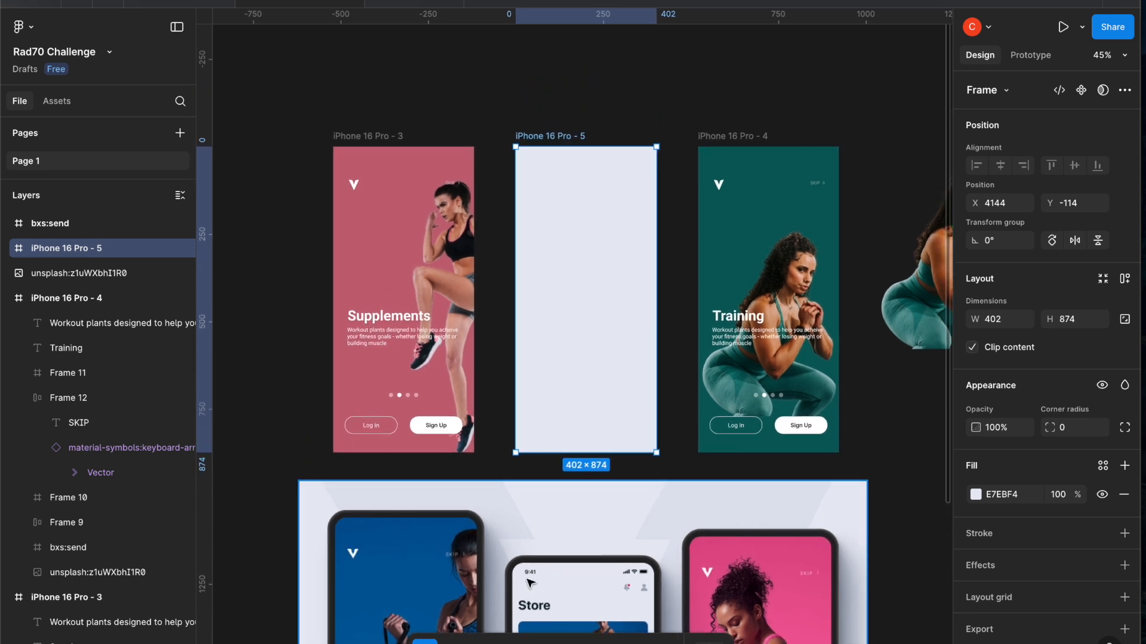
# Draw a 402 × 73 frame inside iPhone 16 Pro - 5 and align it with the screen's bottom edge at X 0, Y 801
pyautogui.click(469, 642)
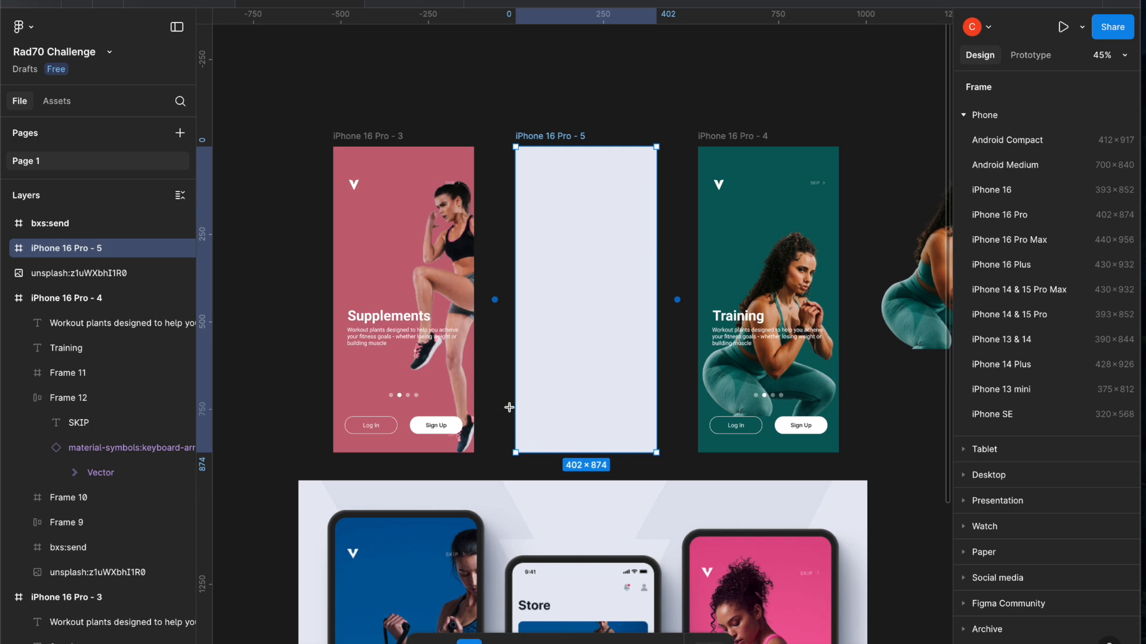
pyautogui.moveTo(517, 417)
pyautogui.mouseDown()
pyautogui.moveTo(652, 414)
pyautogui.moveTo(654, 442)
pyautogui.mouseUp()
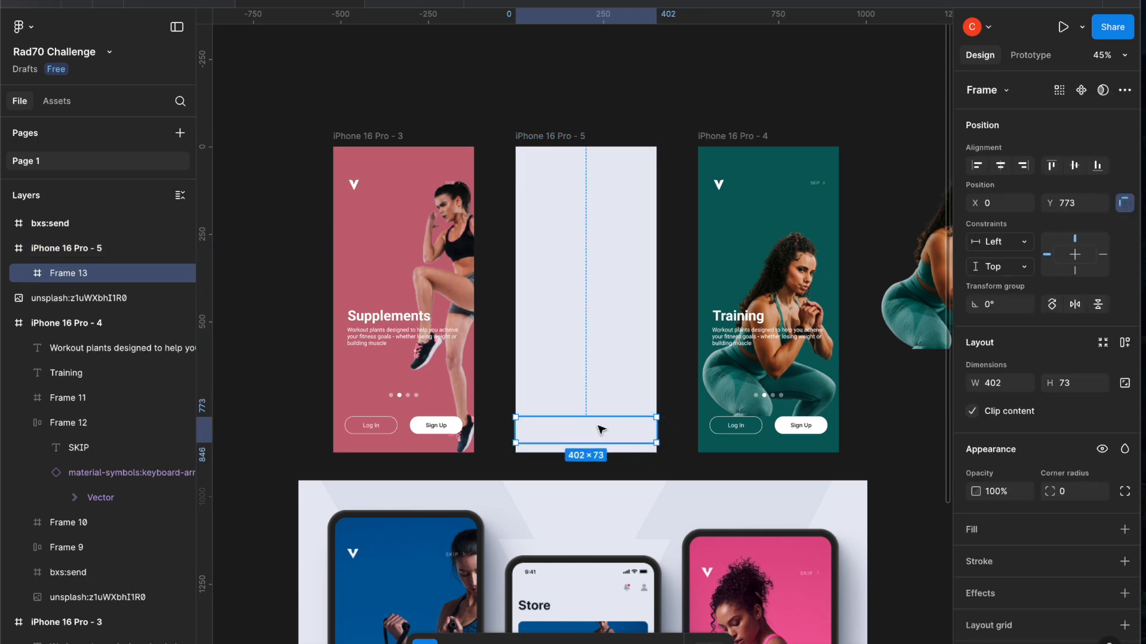
pyautogui.moveTo(599, 427); pyautogui.dragTo(600, 436)
# Compare the bottom bar frame with the mockup's navigation bar, resize it to 402 × 88 and return it to X 0, Y 786
pyautogui.scroll(-5, 603, 440)
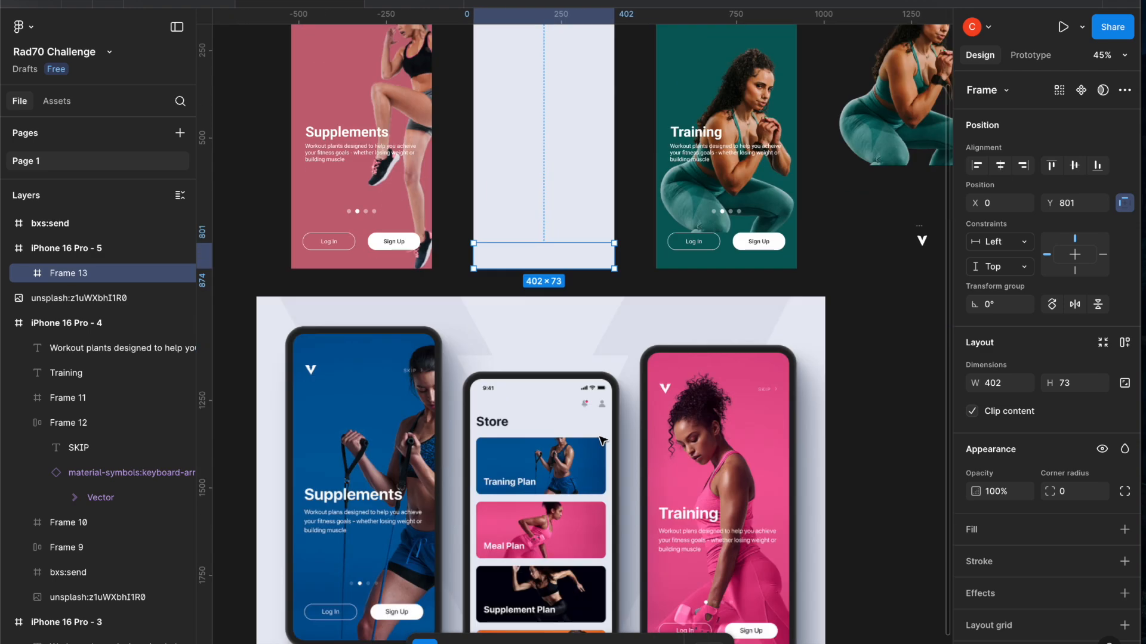
pyautogui.scroll(2, 603, 441)
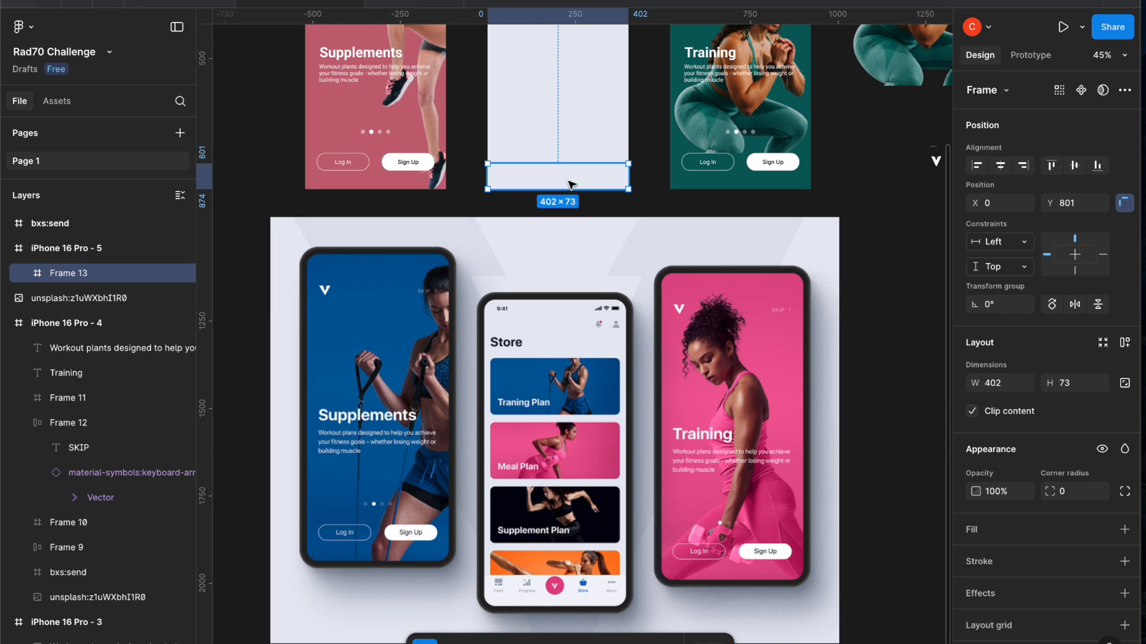
pyautogui.moveTo(568, 179); pyautogui.dragTo(569, 592)
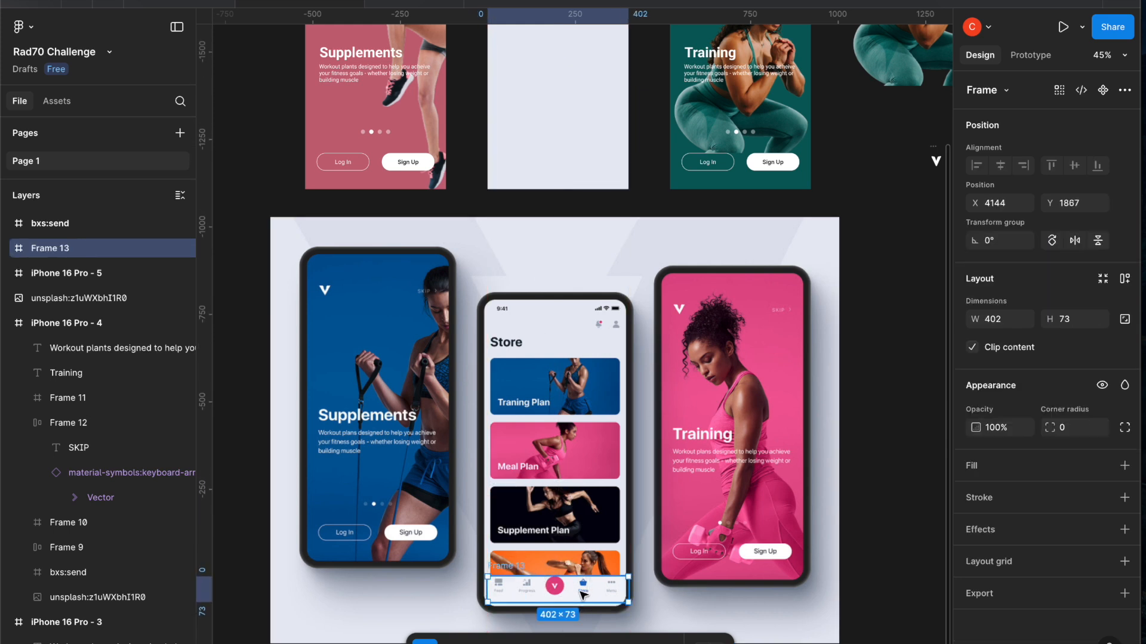
pyautogui.moveTo(580, 593); pyautogui.dragTo(577, 597)
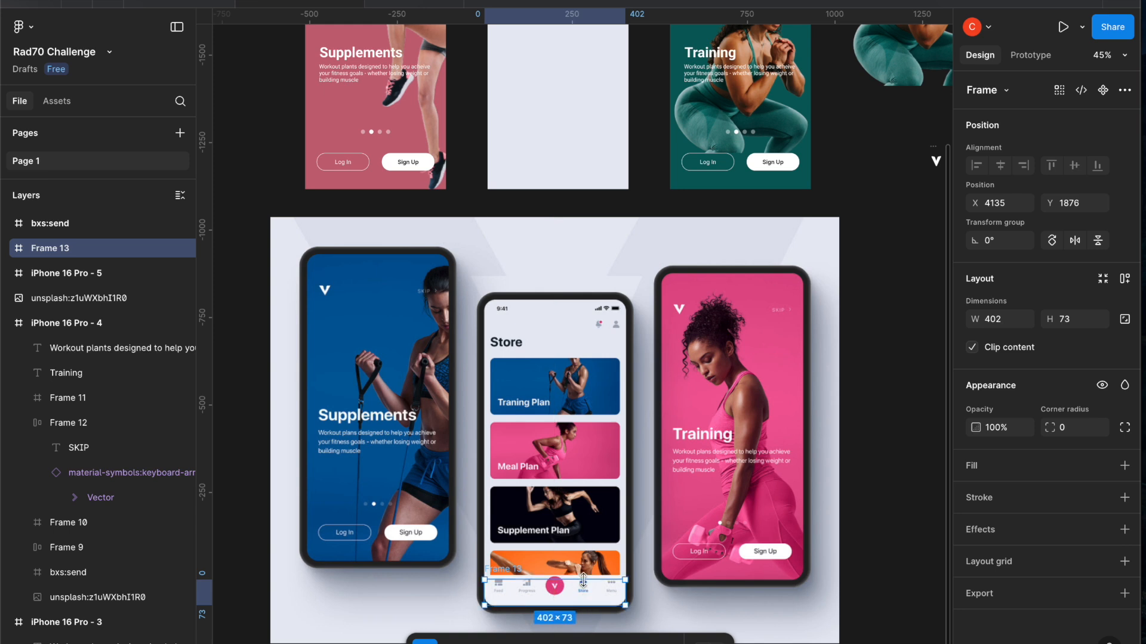
pyautogui.moveTo(584, 579); pyautogui.dragTo(590, 176)
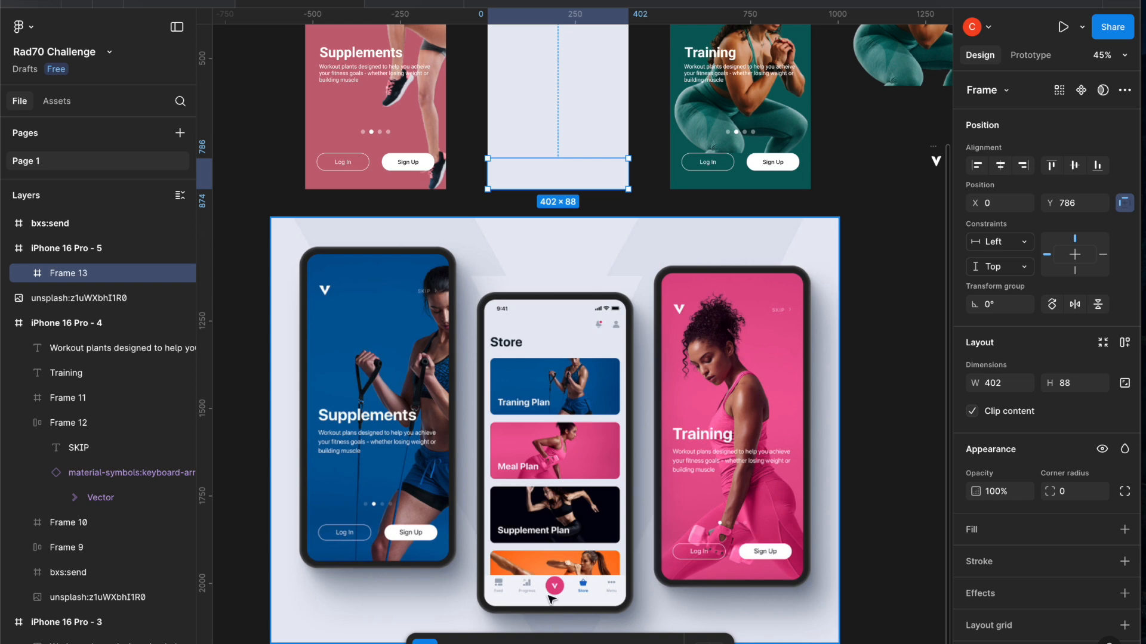
# Check the mockup's navigation bar and give the bottom bar frame a white FFFFFF fill
pyautogui.scroll(5, 493, 593)
pyautogui.scroll(3, 493, 593)
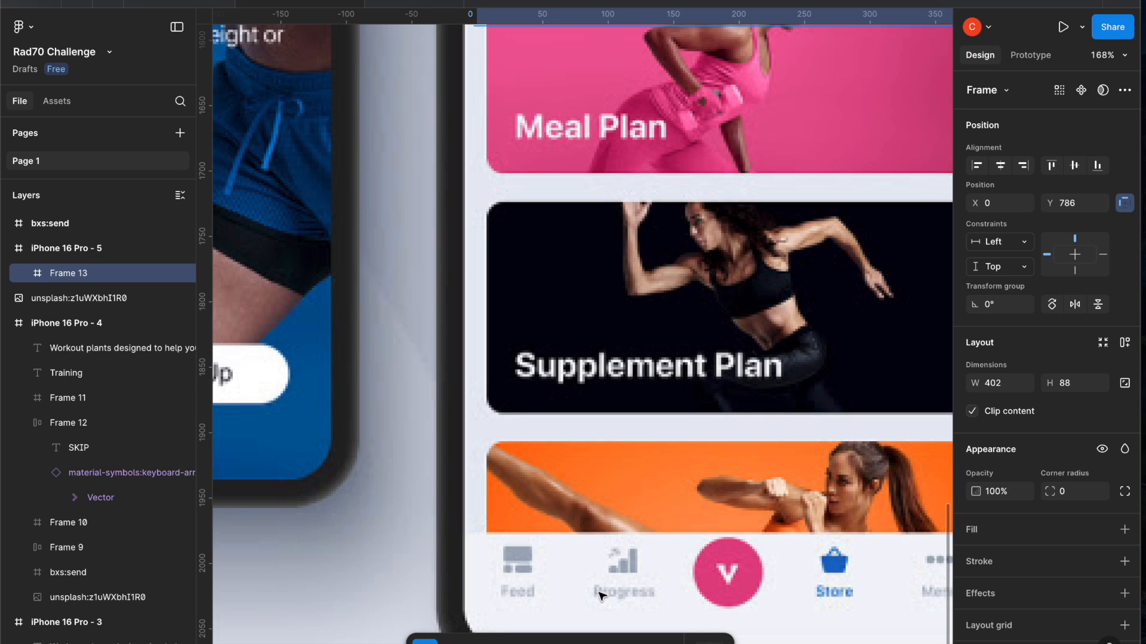
pyautogui.scroll(-8, 512, 446)
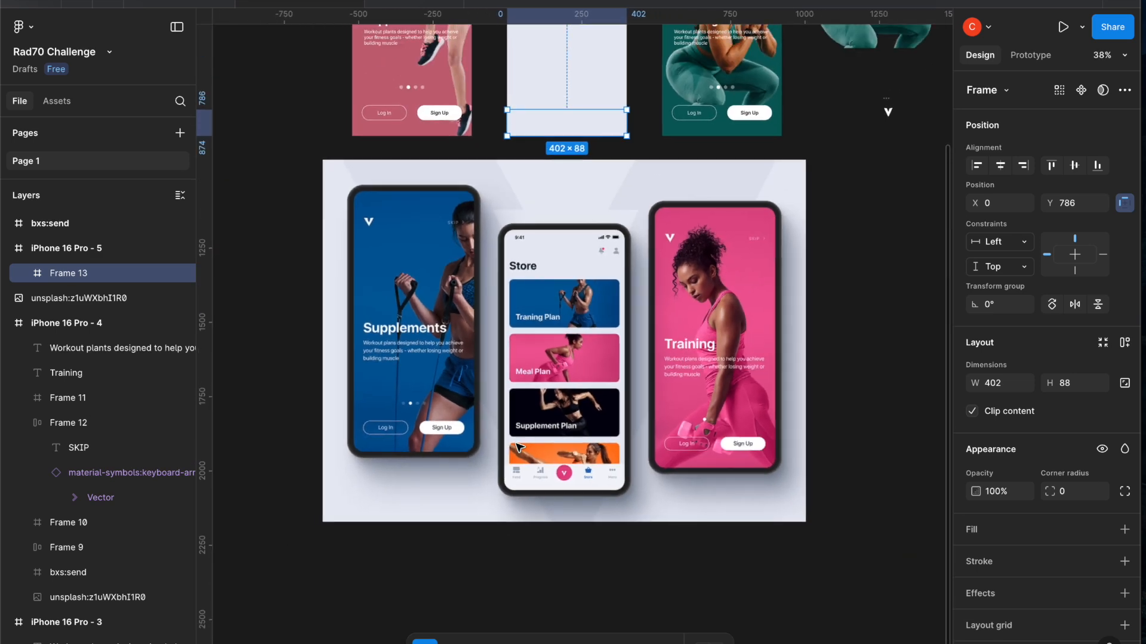
pyautogui.scroll(2, 518, 447)
pyautogui.click(980, 534)
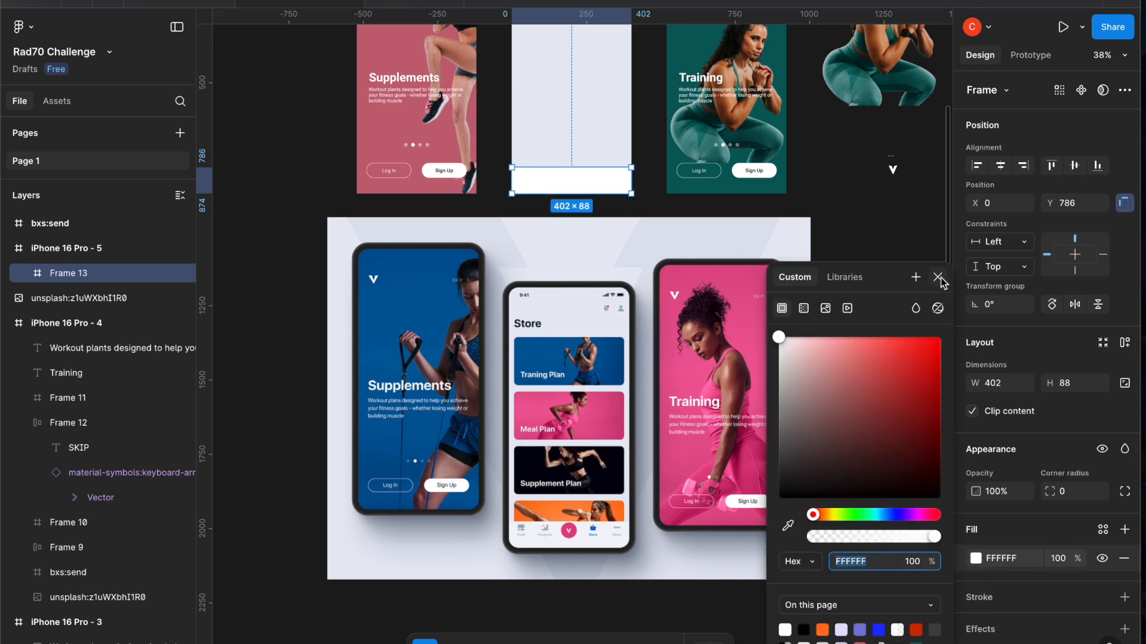
pyautogui.click(939, 278)
# Add a text label reading "Feed" inside the white bottom bar at about X 85, Y 54, following the mockup's navigation
pyautogui.scroll(4, 542, 288)
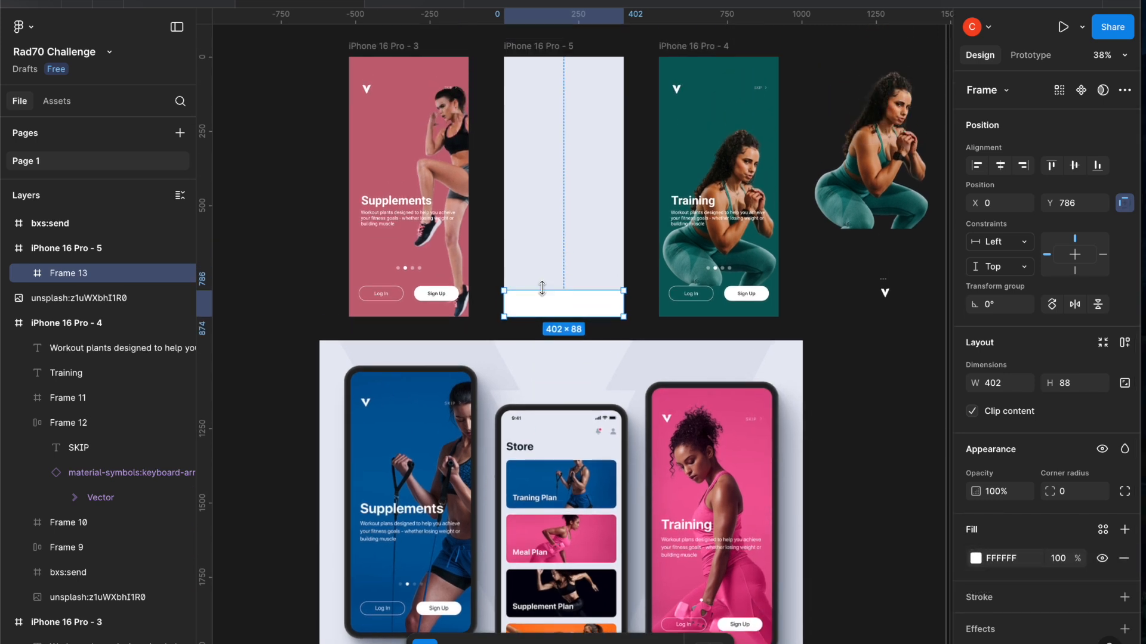
pyautogui.scroll(-2, 541, 287)
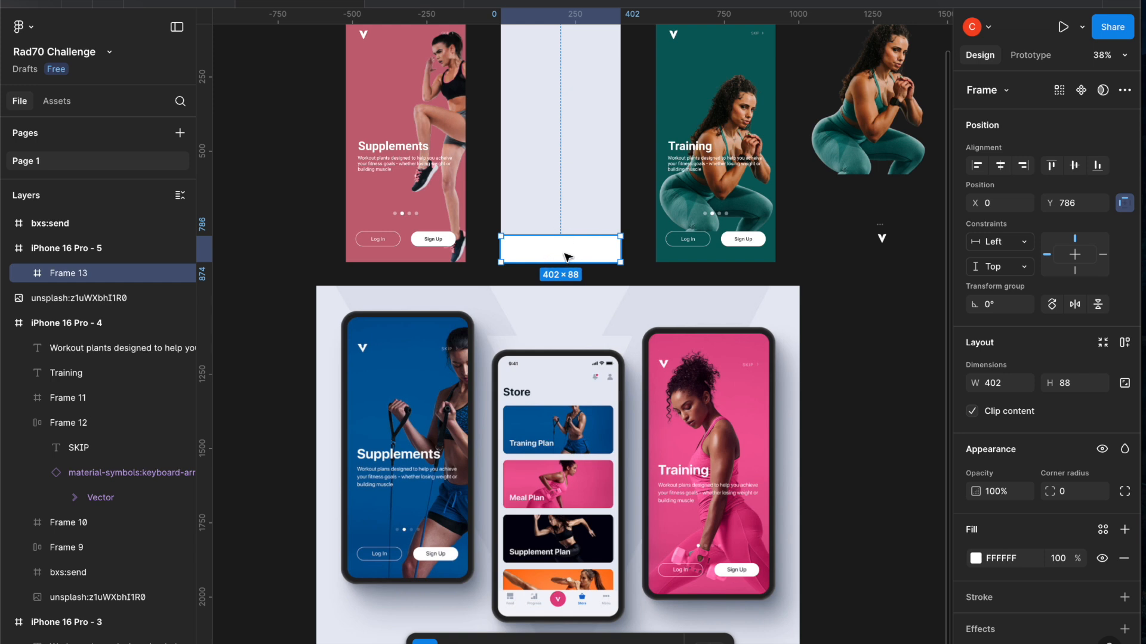
pyautogui.press('t')
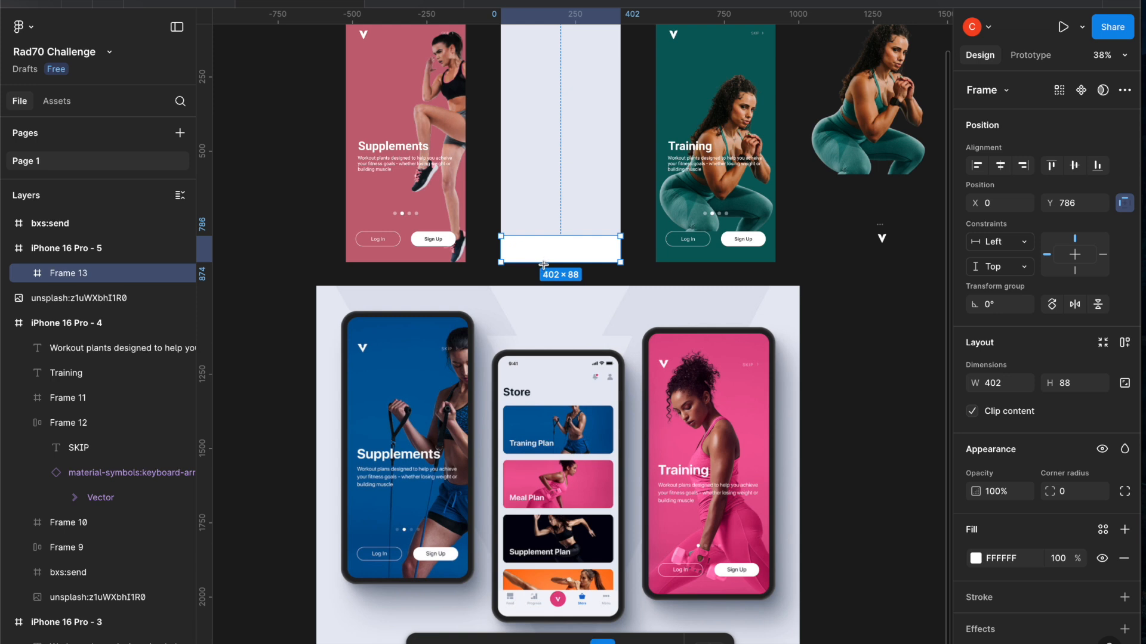
pyautogui.click(525, 252)
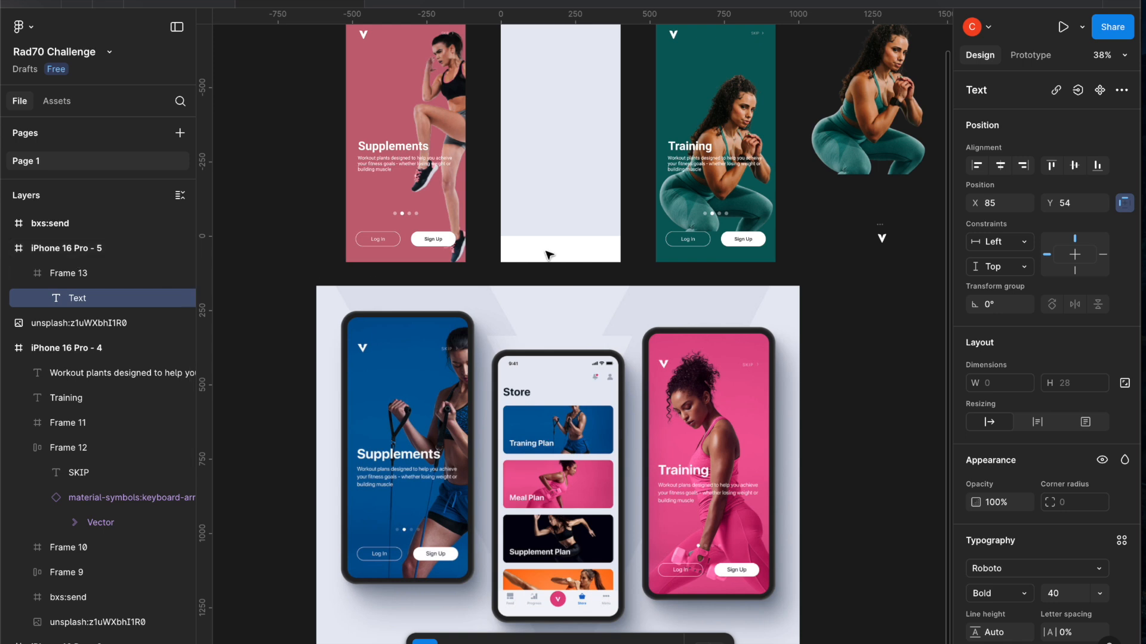
pyautogui.scroll(-3, 575, 416)
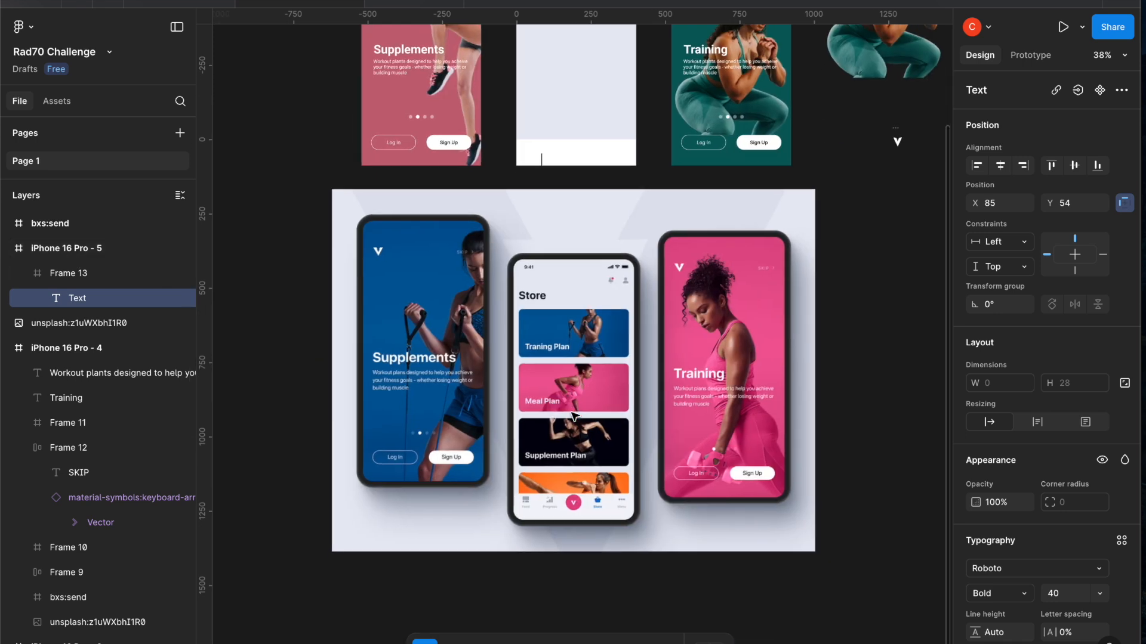
pyautogui.scroll(-1, 544, 517)
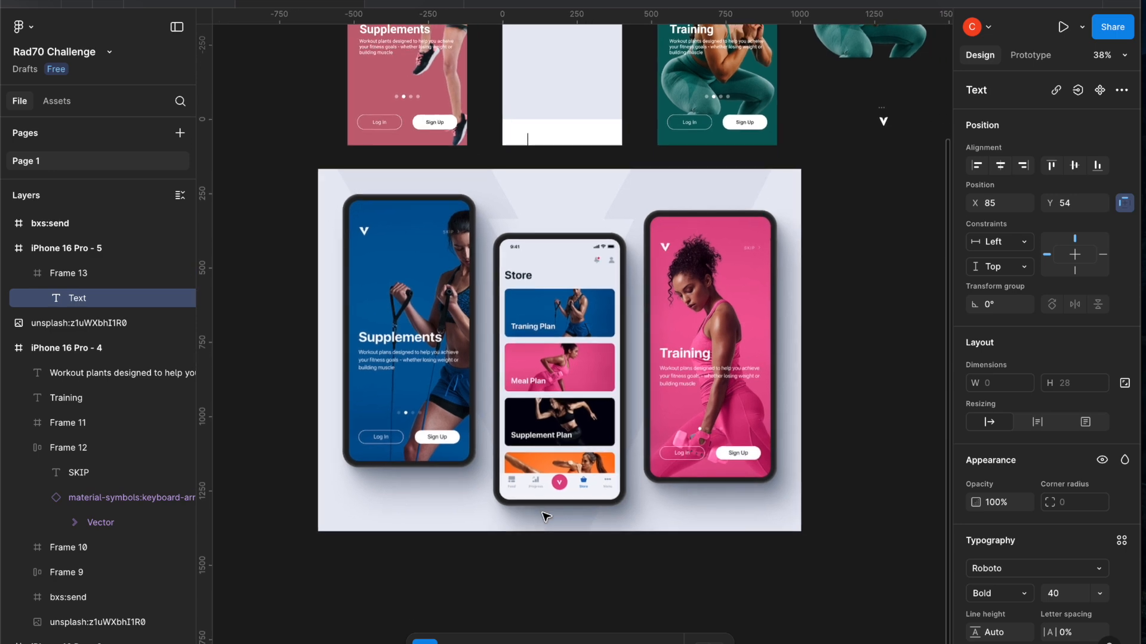
pyautogui.scroll(5, 525, 499)
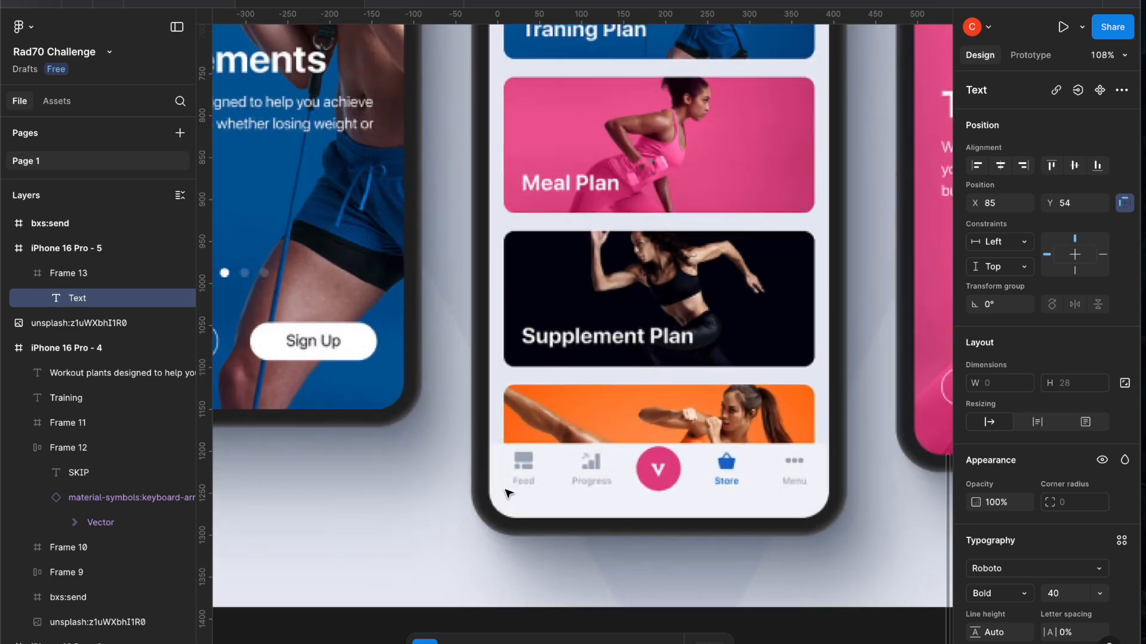
pyautogui.scroll(-3, 508, 493)
pyautogui.scroll(5, 507, 493)
pyautogui.hscroll(3, 508, 493)
pyautogui.write('Feed')
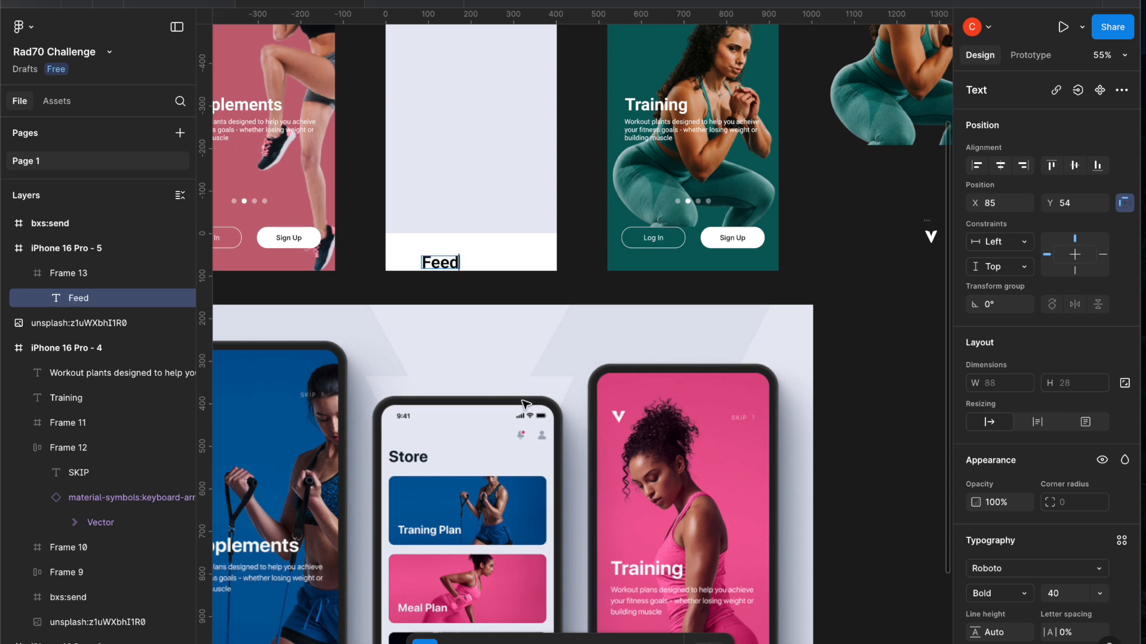
# Set the Feed label's font size to 12
pyautogui.click(487, 261)
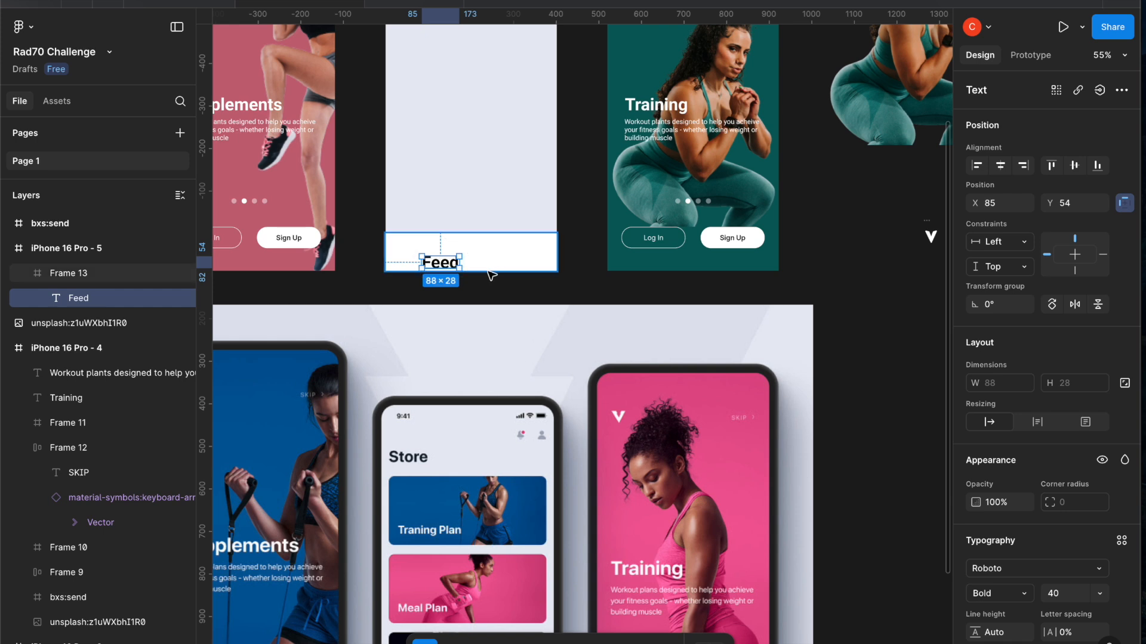
pyautogui.doubleClick(452, 264)
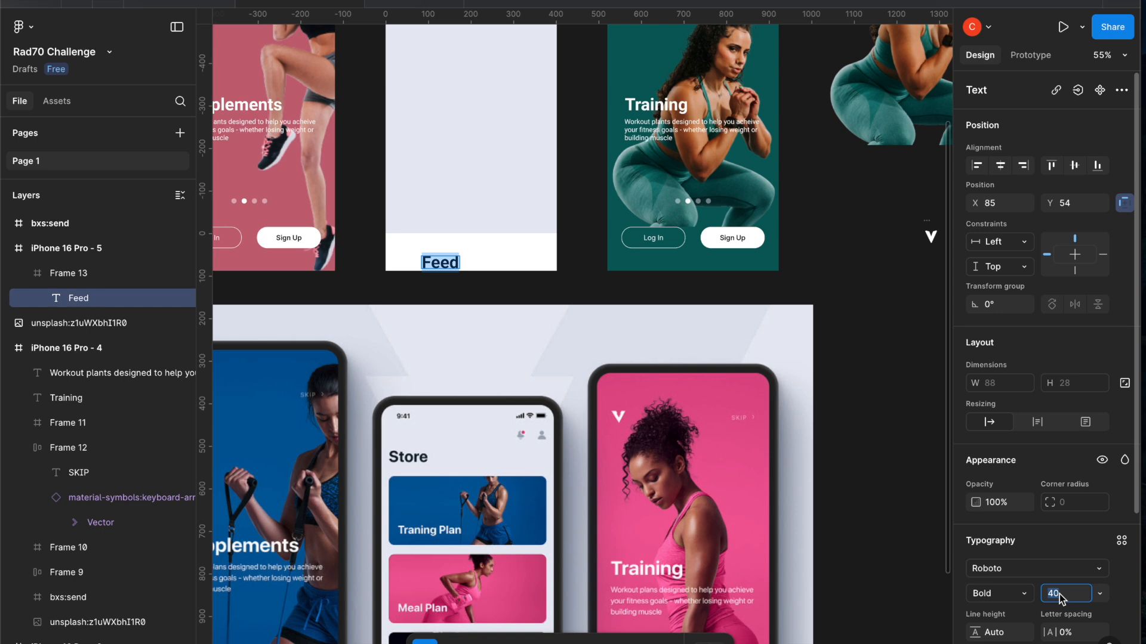
pyautogui.write('12')
pyautogui.press('Return')
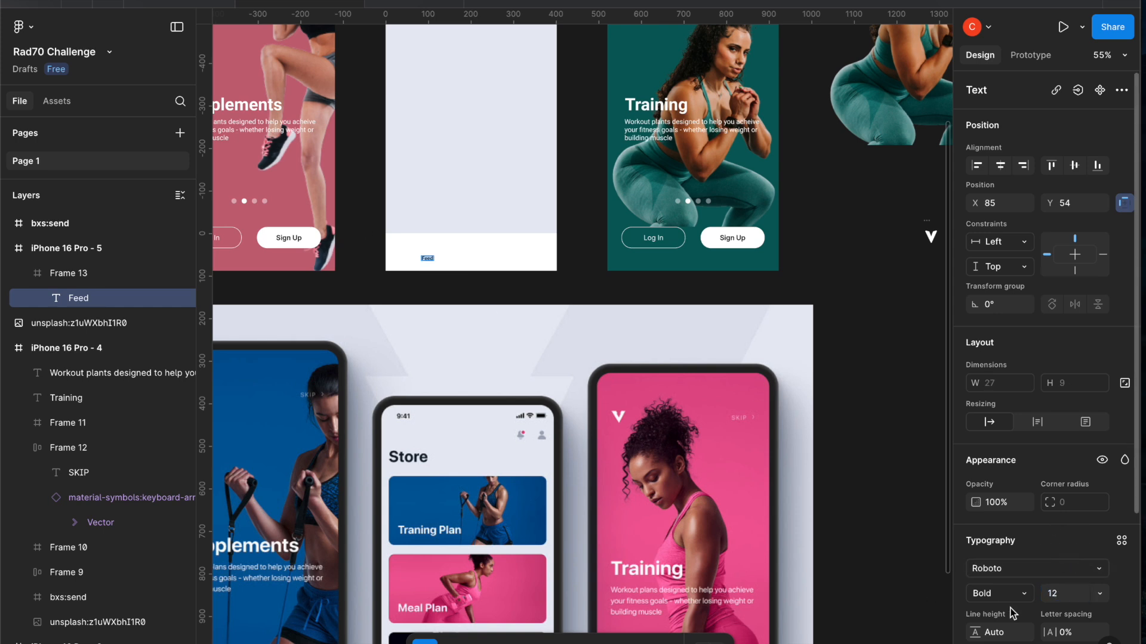
pyautogui.scroll(-3, 1013, 613)
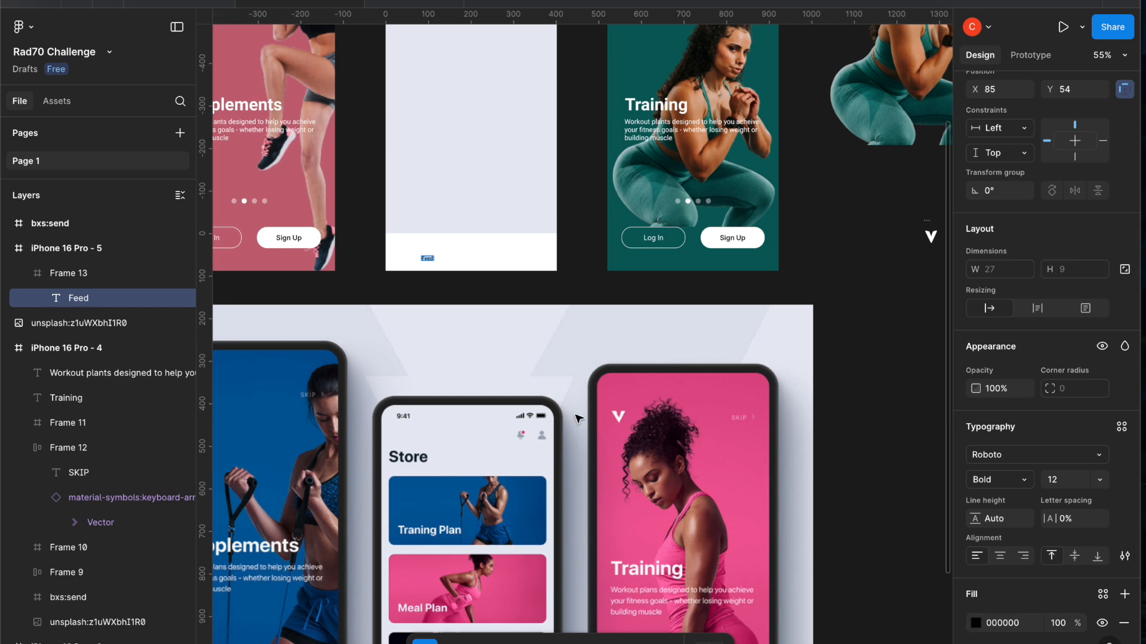
pyautogui.scroll(5, 462, 251)
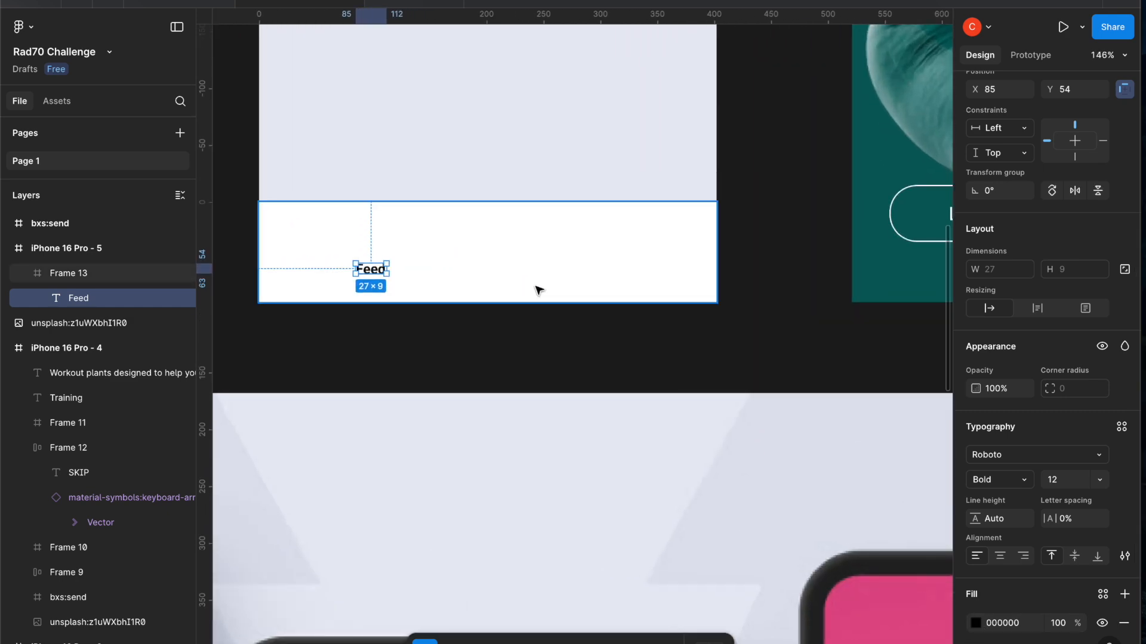
# Move the Feed label to X 16, Y 53 inside the white bar of the iPhone 16 Pro - 5 frame
pyautogui.moveTo(379, 274); pyautogui.dragTo(300, 273)
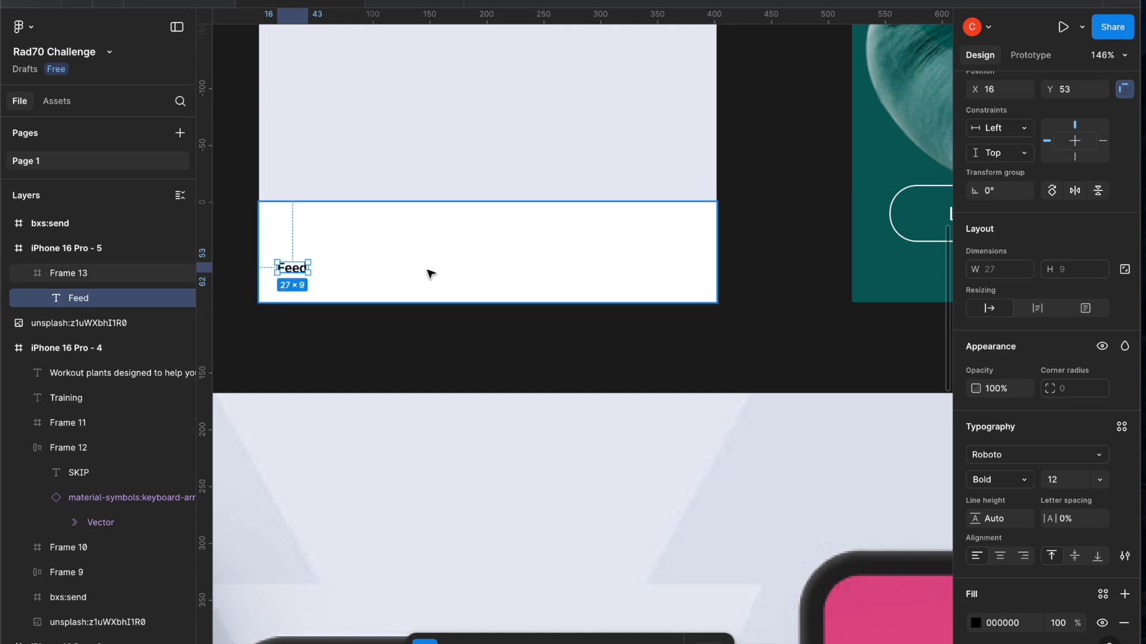
# Place vertical guides at 4150 along the Store mockup cards' left edge and at 4162 along the left edge of its Feed item
pyautogui.scroll(-5, 431, 274)
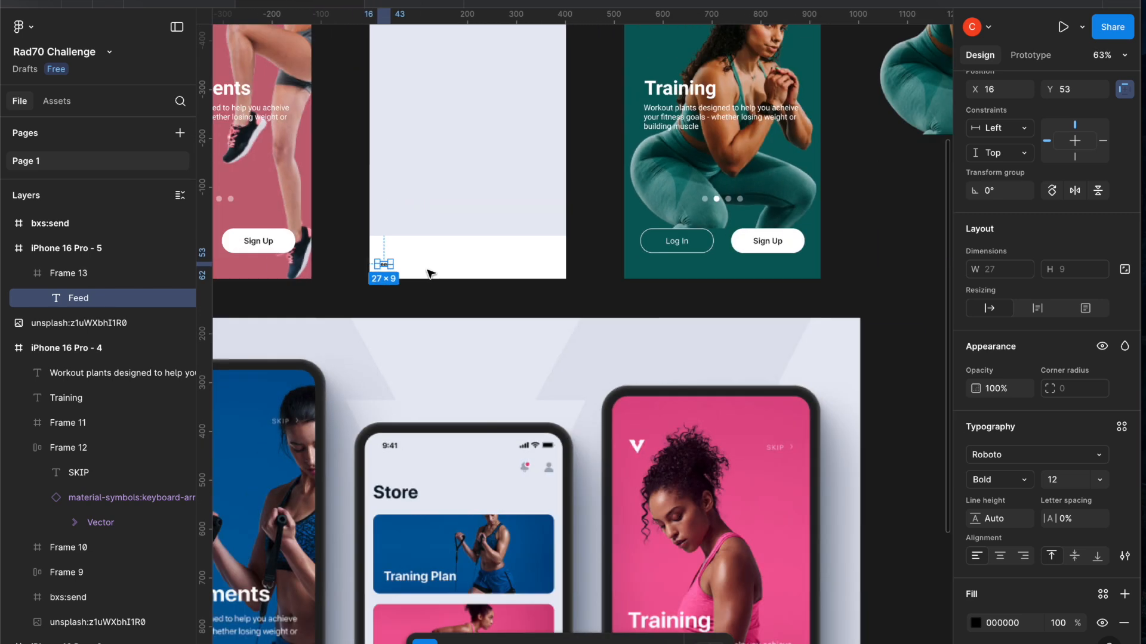
pyautogui.scroll(-7, 430, 274)
pyautogui.scroll(2, 430, 273)
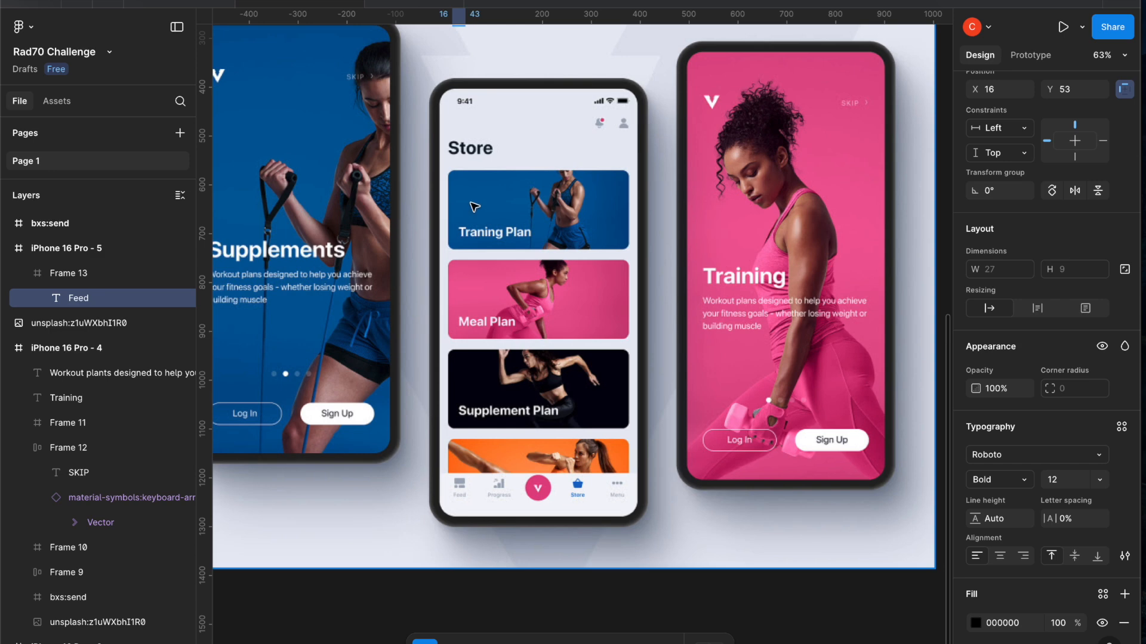
pyautogui.moveTo(204, 204); pyautogui.dragTo(447, 206)
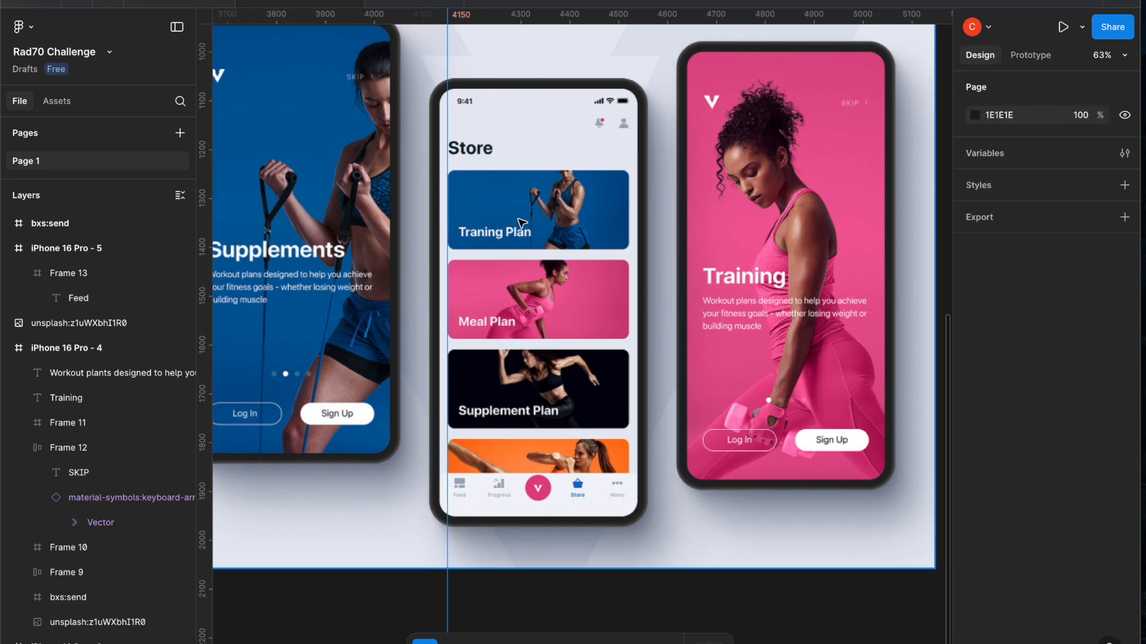
pyautogui.scroll(8, 519, 229)
pyautogui.scroll(-9, 519, 229)
pyautogui.scroll(2, 519, 229)
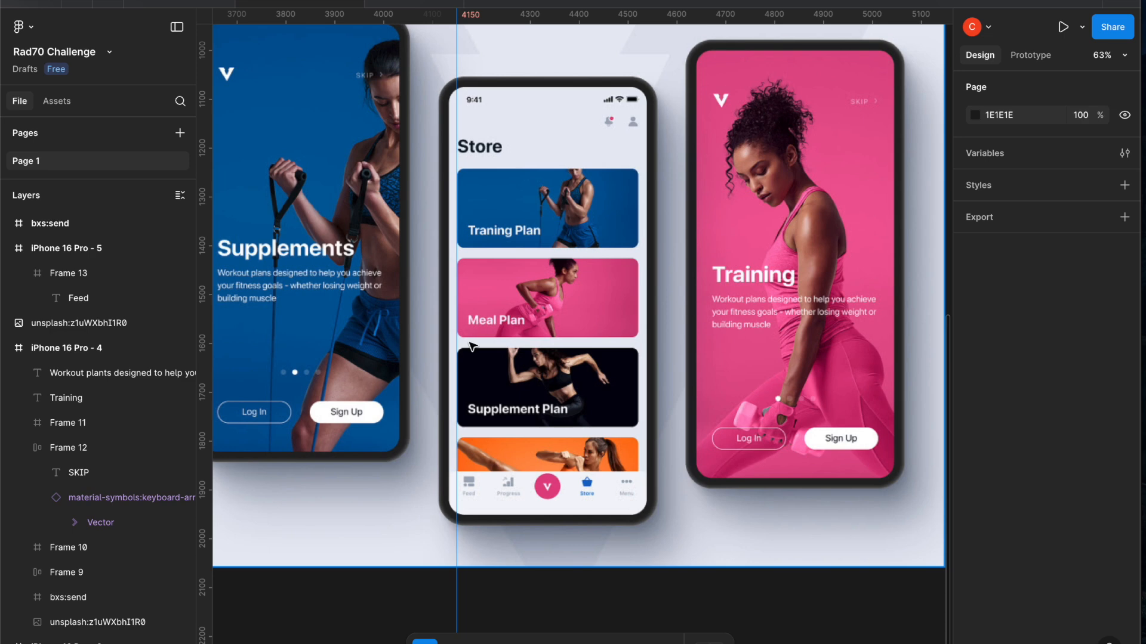
pyautogui.scroll(5, 487, 476)
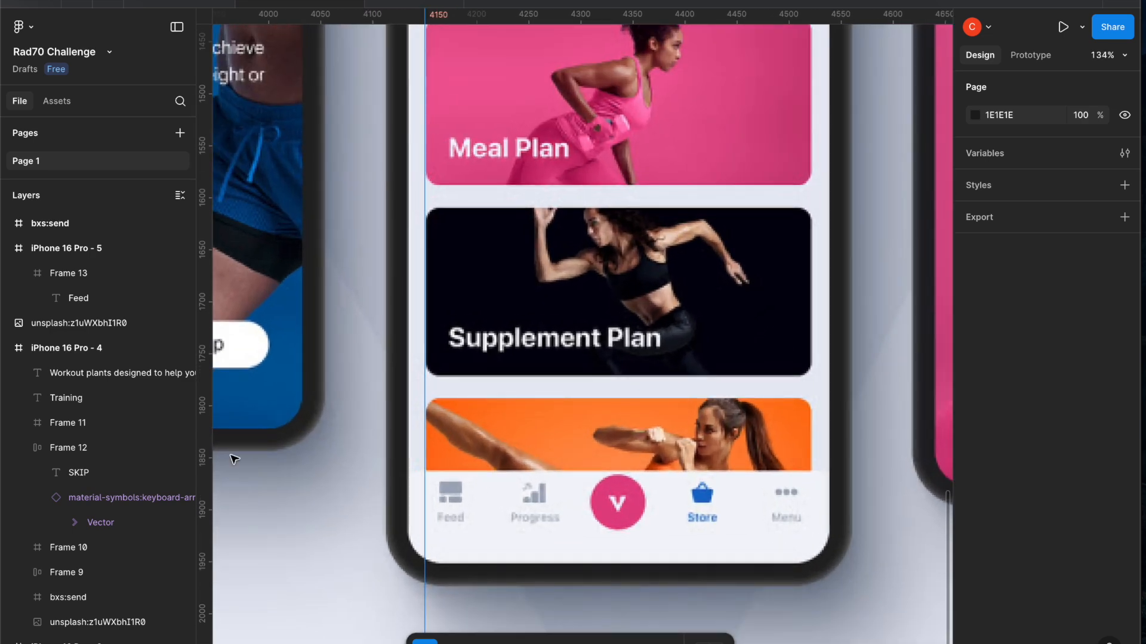
pyautogui.moveTo(204, 451); pyautogui.dragTo(437, 451)
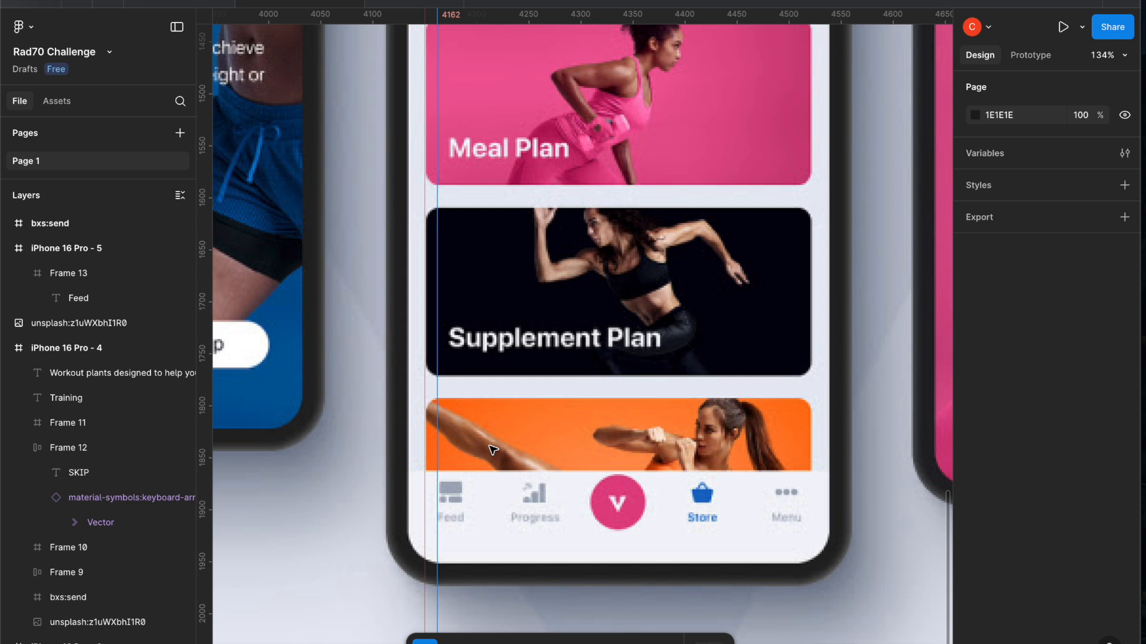
# Place vertical guides at 4523 along the Store cards' right edge and at 4513 along the Menu item's right edge
pyautogui.moveTo(199, 388); pyautogui.dragTo(812, 342)
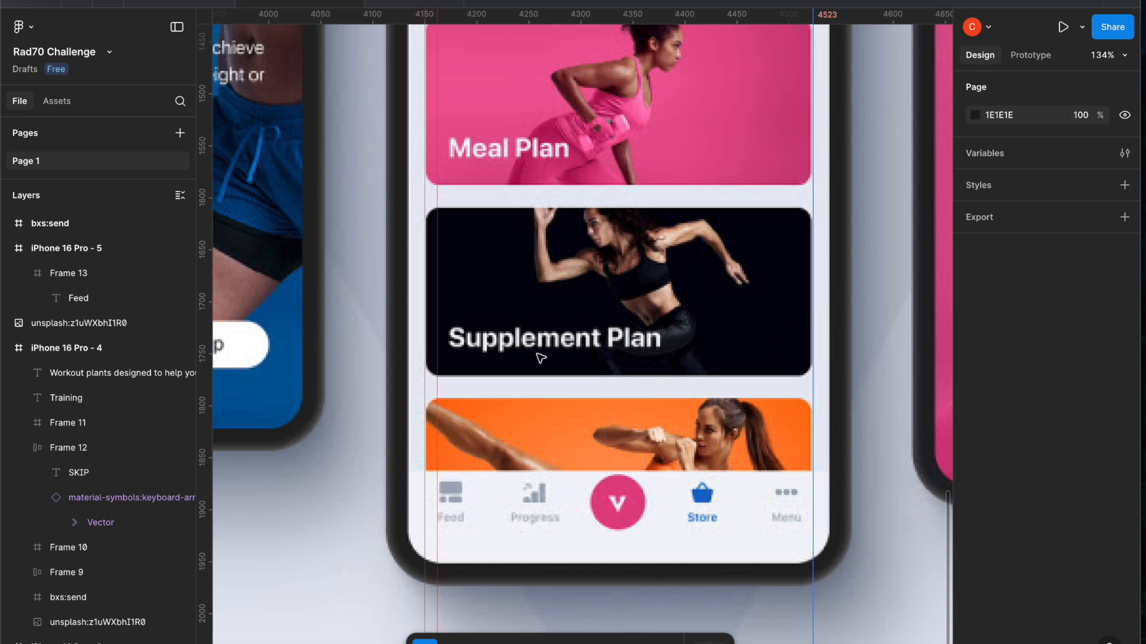
pyautogui.moveTo(203, 357); pyautogui.dragTo(802, 394)
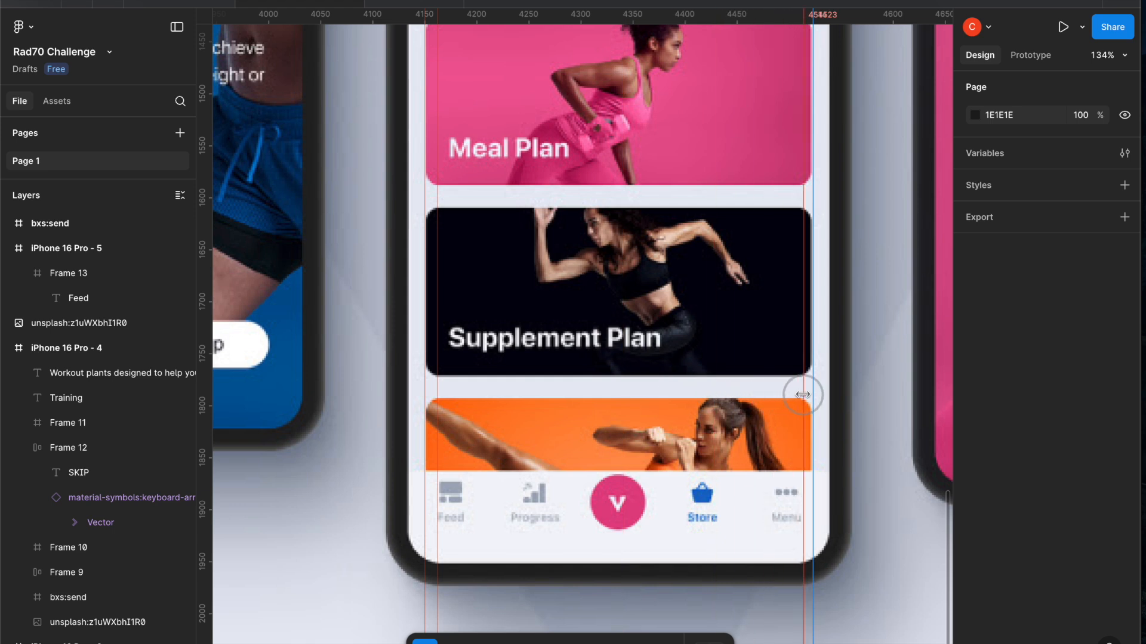
pyautogui.moveTo(803, 395); pyautogui.dragTo(802, 394)
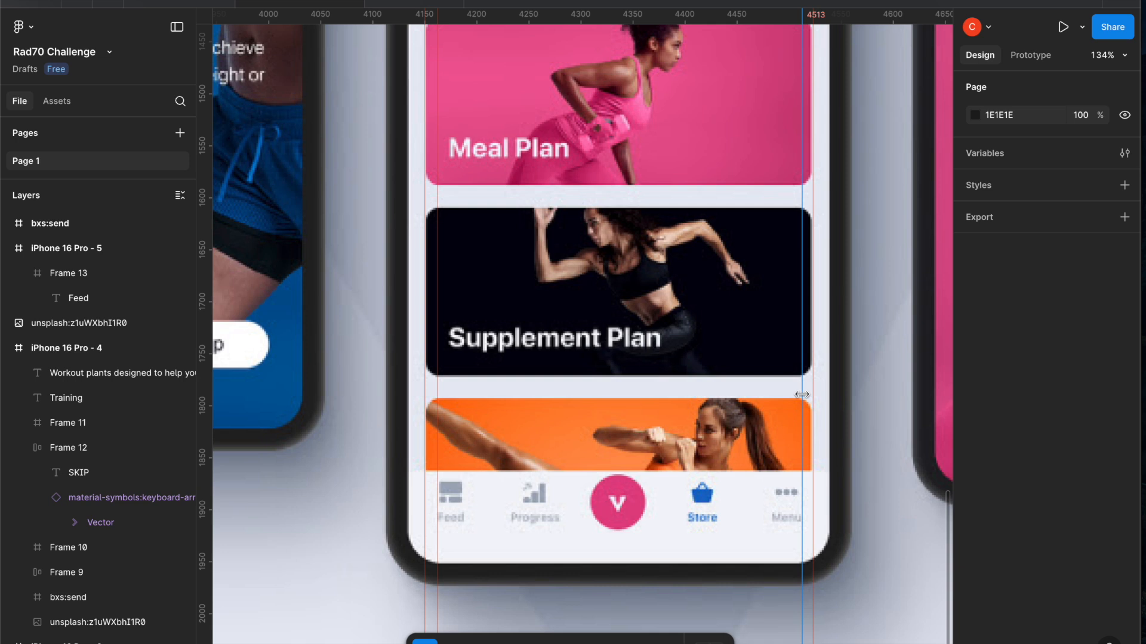
# Draw a 28 × 31 rectangle spanning the margin before the mockup's Feed item, and move it to the 4513 guide beside Menu
pyautogui.click(519, 638)
pyautogui.click(469, 513)
pyautogui.moveTo(441, 514); pyautogui.dragTo(408, 482)
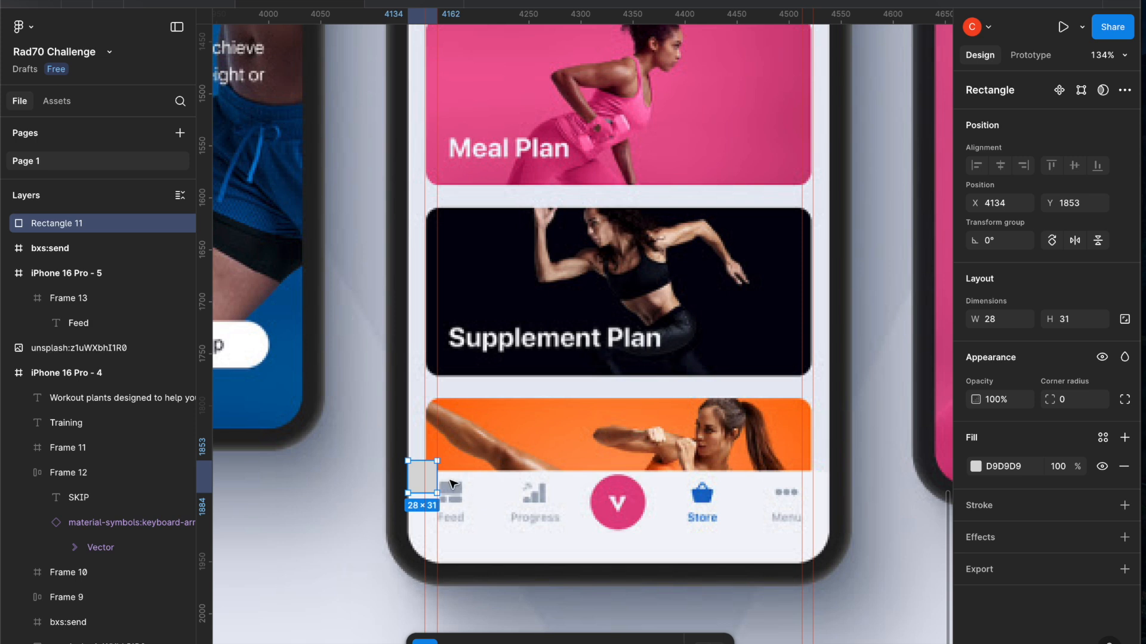
pyautogui.moveTo(417, 481); pyautogui.dragTo(809, 497)
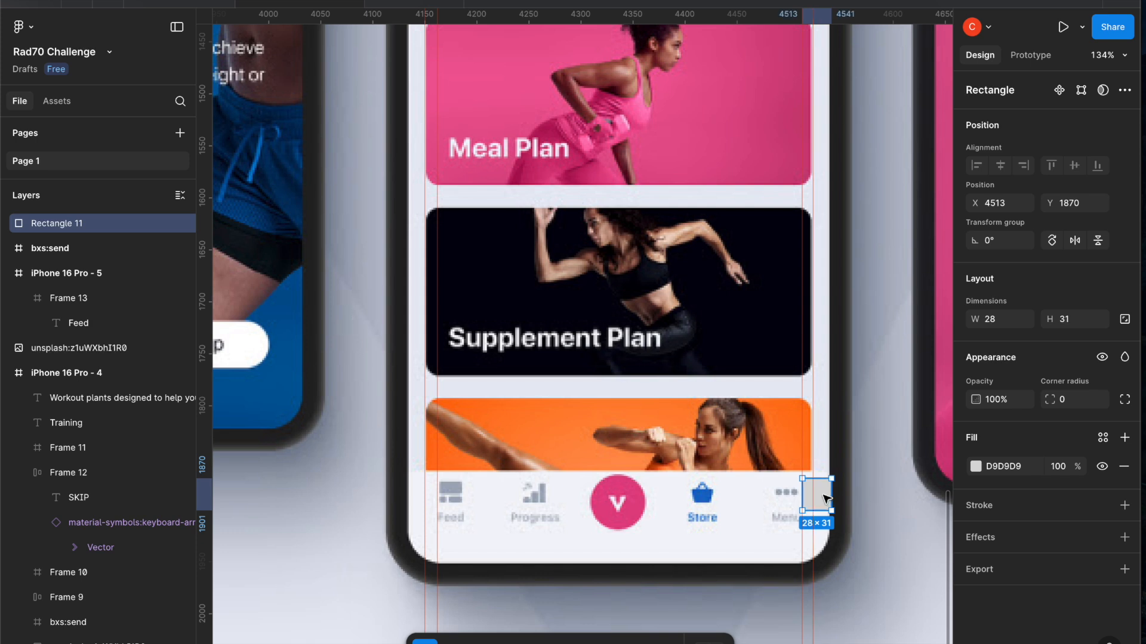
# Narrow the rectangle to 16 wide in the margin beside the Store cards, and move it to X 4555, Y 1560
pyautogui.moveTo(824, 498); pyautogui.dragTo(424, 403)
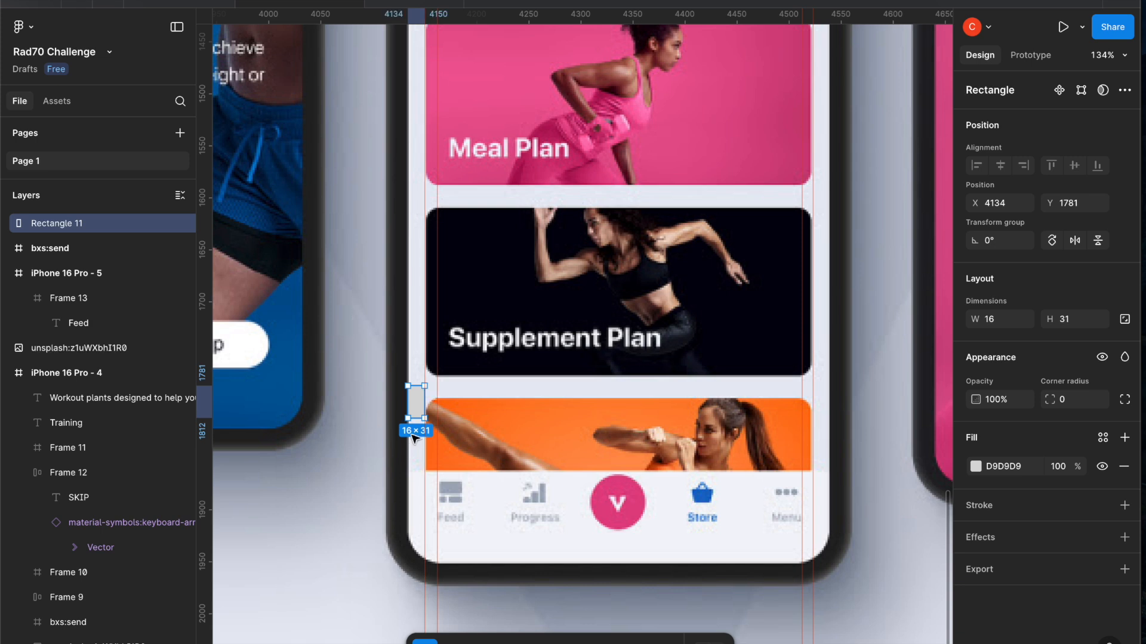
pyautogui.moveTo(416, 401); pyautogui.dragTo(857, 173)
pyautogui.scroll(10, 856, 174)
pyautogui.scroll(5, 857, 174)
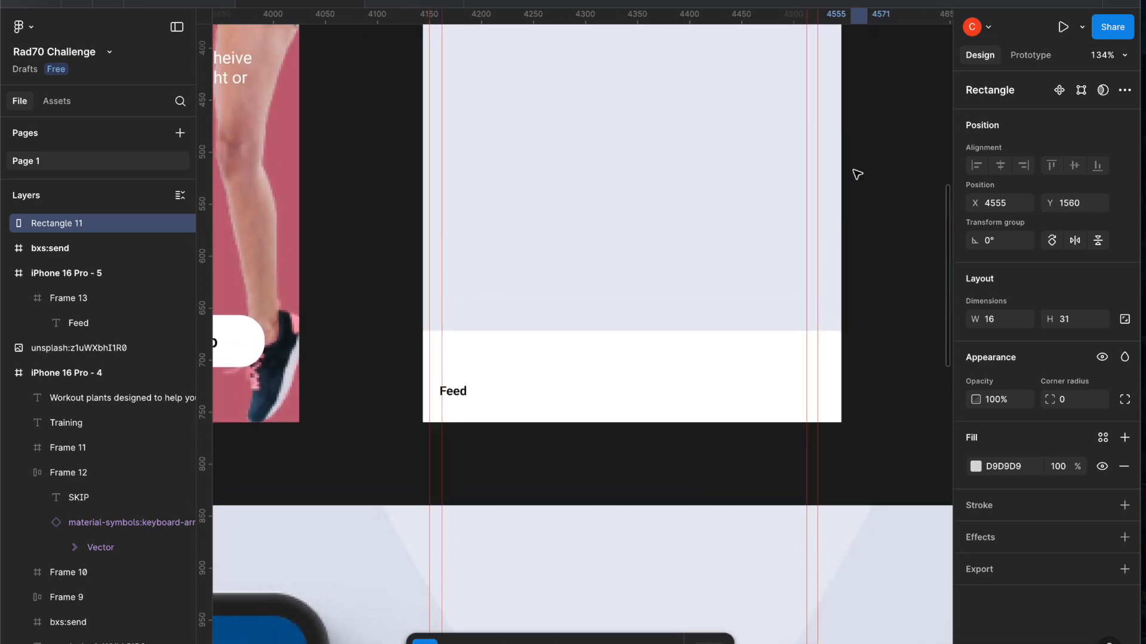
pyautogui.scroll(-12, 856, 174)
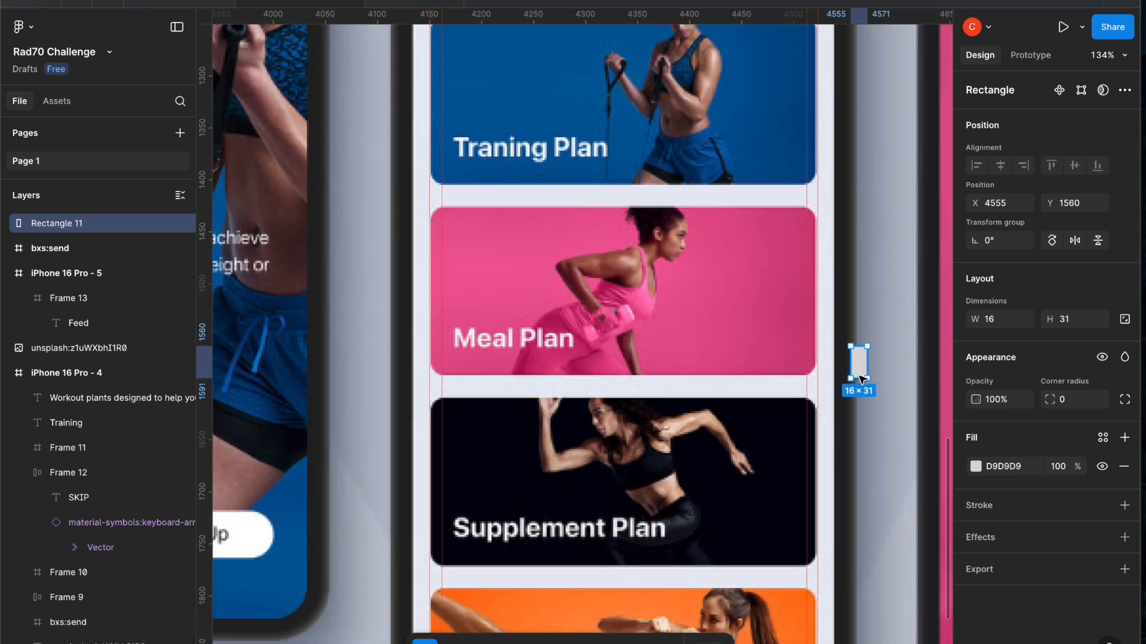
pyautogui.moveTo(859, 371); pyautogui.dragTo(813, 391)
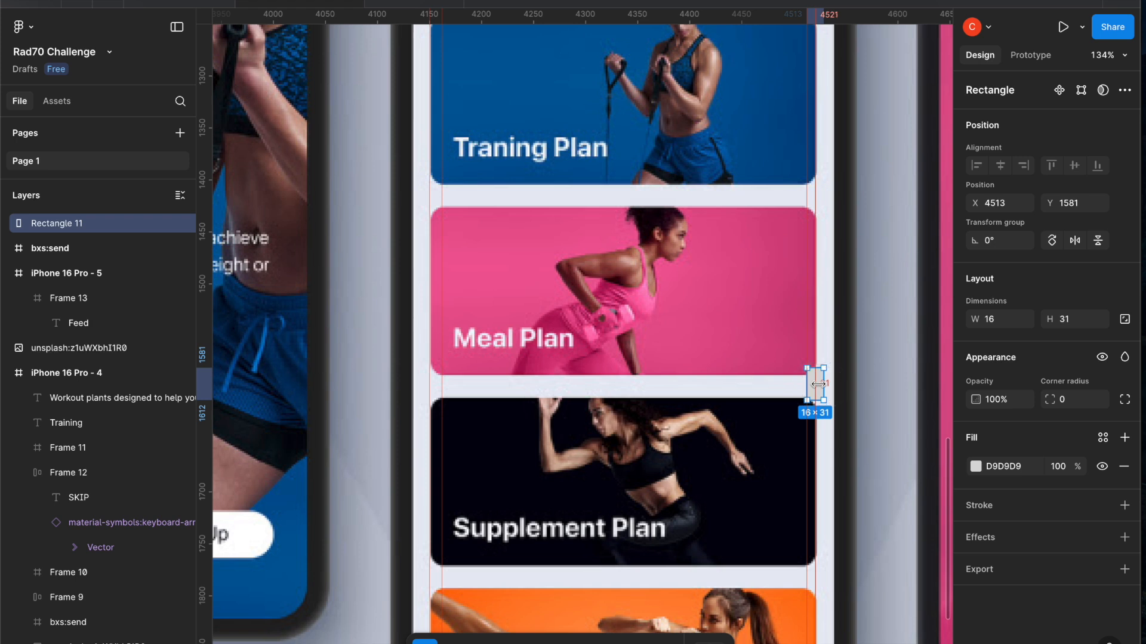
pyautogui.press('super+z')
pyautogui.press('super+z')
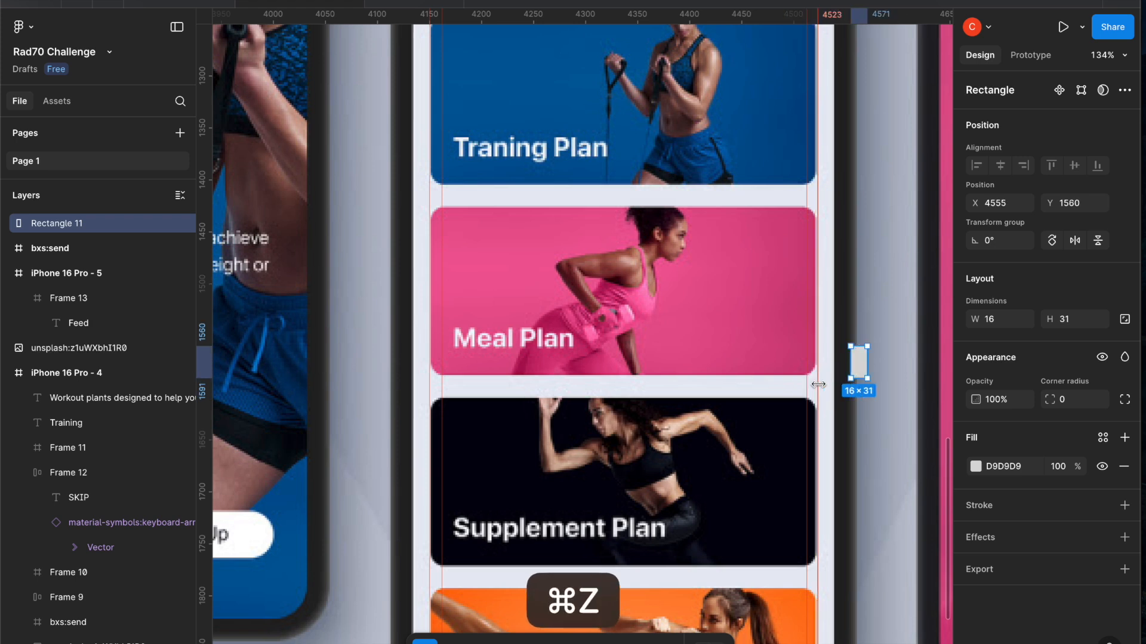
# Move the rectangle to X 4513, Y 1585 and narrow it to 10 wide to span the gap between the two right-hand guides
pyautogui.moveTo(856, 364); pyautogui.dragTo(814, 388)
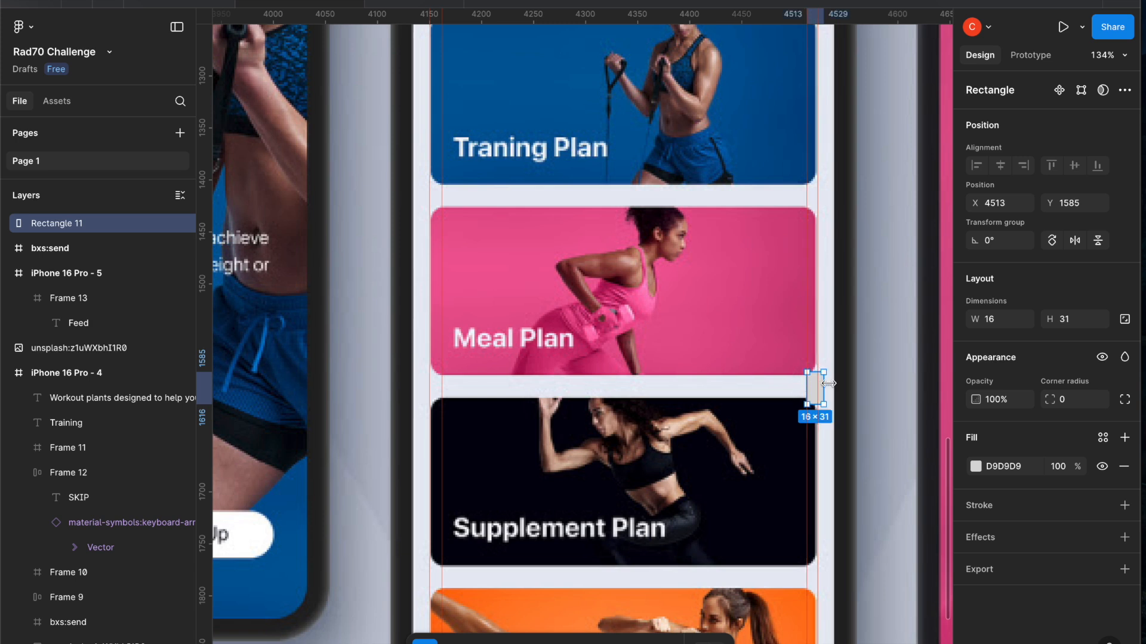
pyautogui.moveTo(823, 384); pyautogui.dragTo(818, 385)
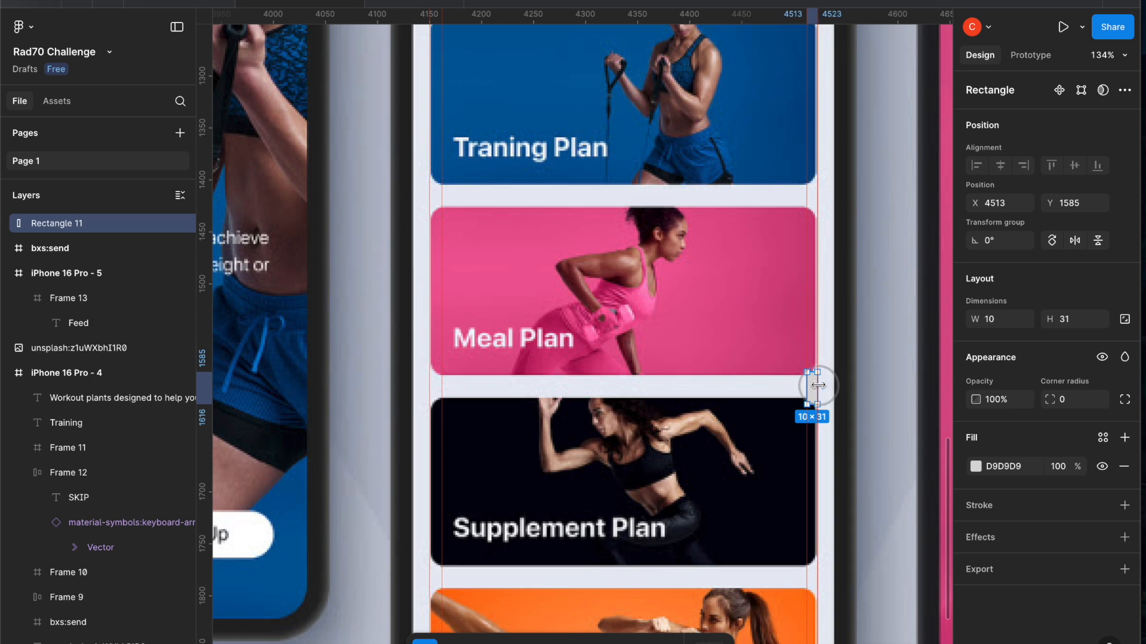
# Move the vertical guide at 4150 to 16 px inside the iPhone 16 Pro - 5 frame
pyautogui.scroll(15, 835, 403)
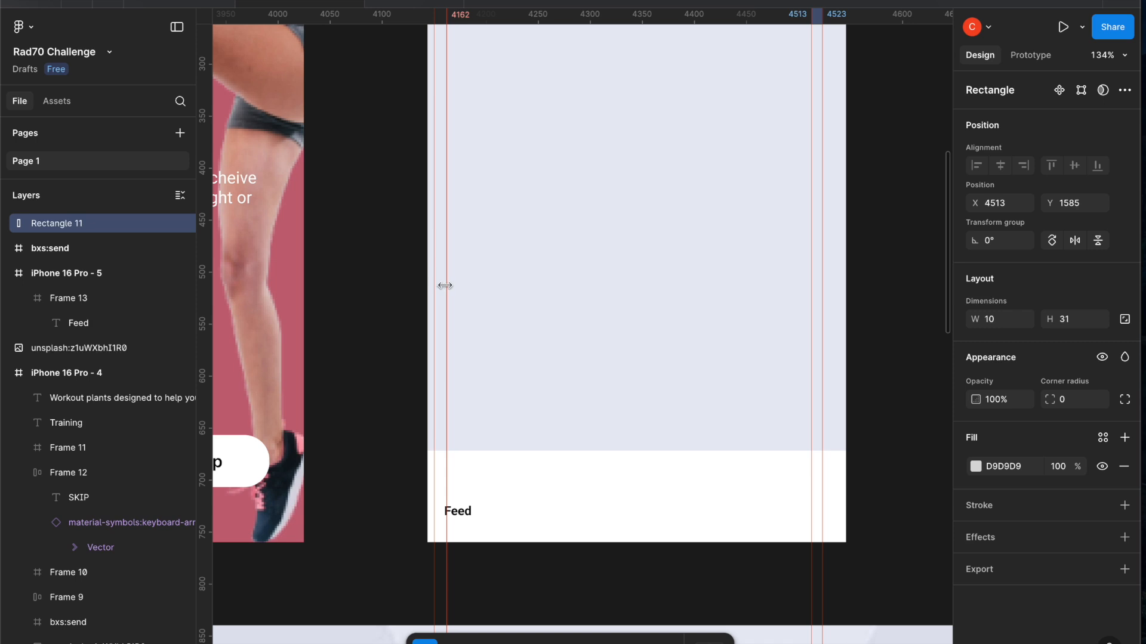
pyautogui.click(445, 284)
pyautogui.press('alt')
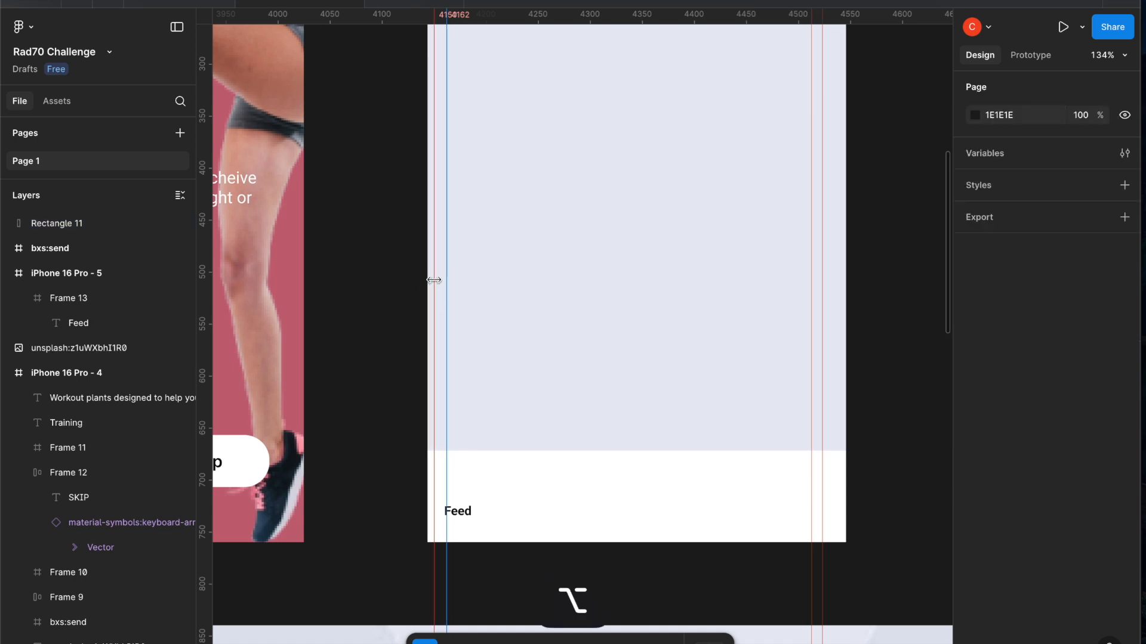
pyautogui.click(434, 286)
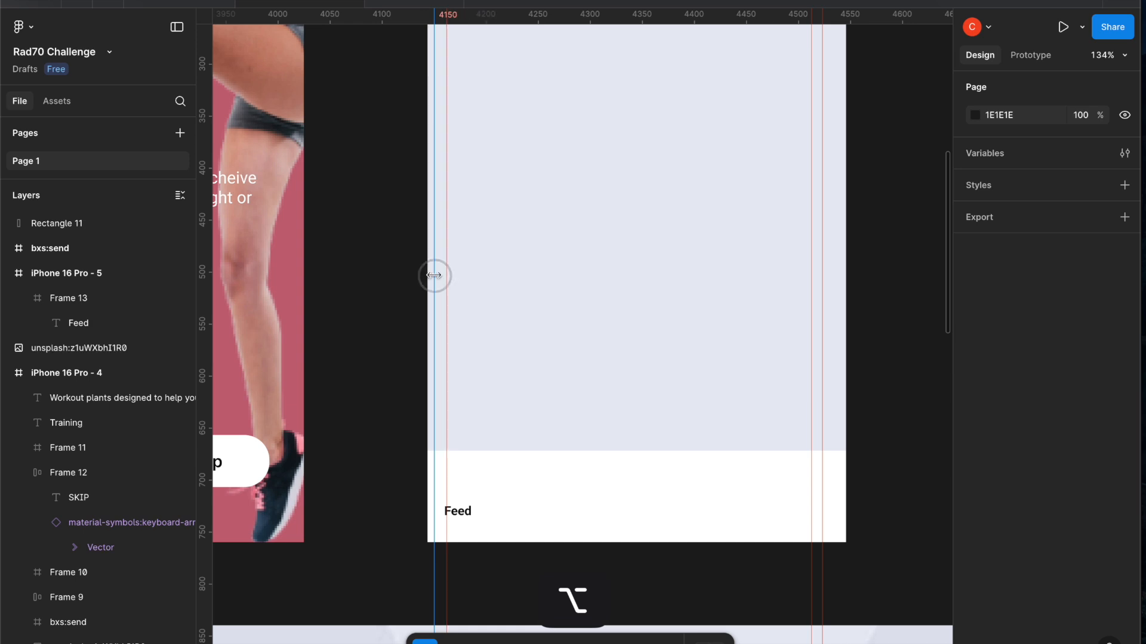
pyautogui.moveTo(433, 276); pyautogui.dragTo(442, 278)
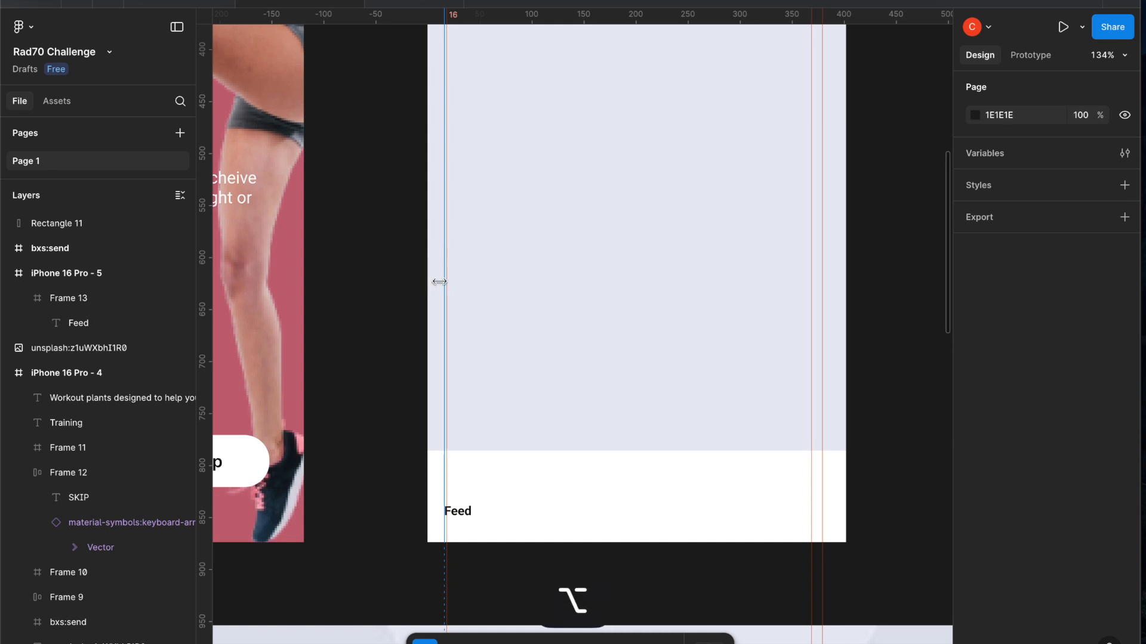
# Check the positions of the two left guides relative to the iPhone 16 Pro - 5 frame and its Feed label
pyautogui.click(484, 276)
pyautogui.scroll(10, 463, 271)
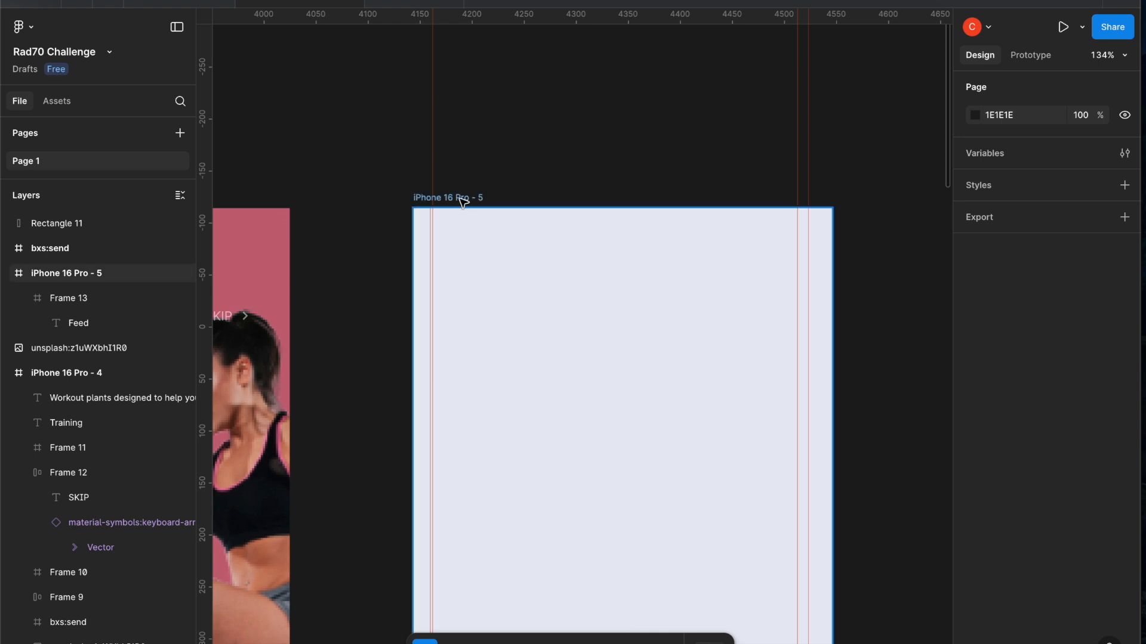
pyautogui.click(465, 199)
pyautogui.press('alt')
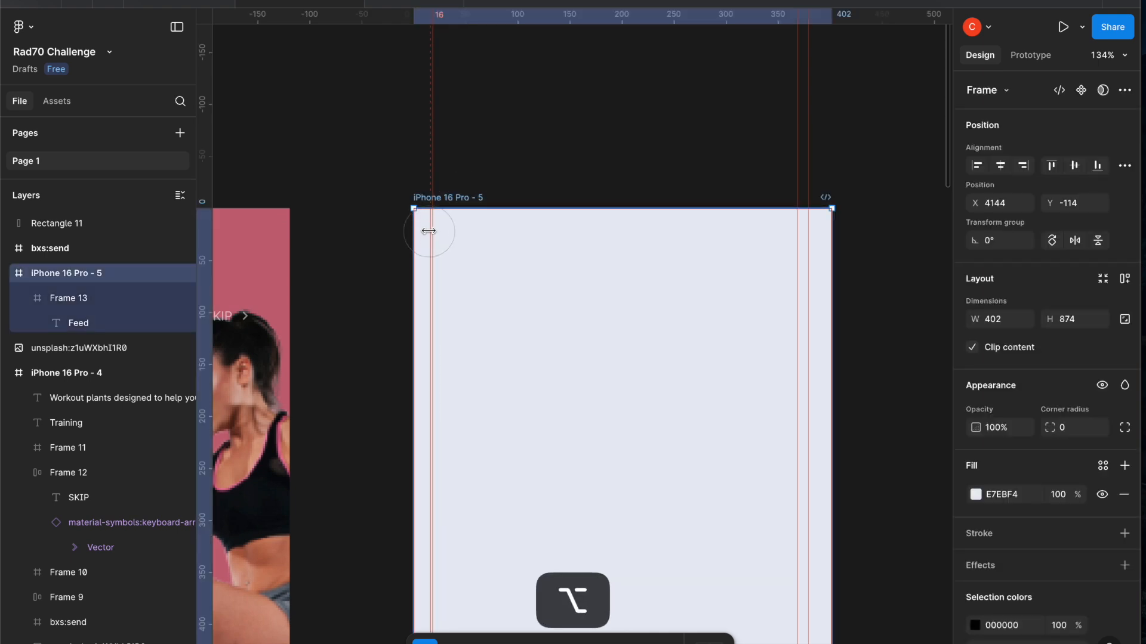
pyautogui.click(428, 231)
pyautogui.scroll(-8, 453, 357)
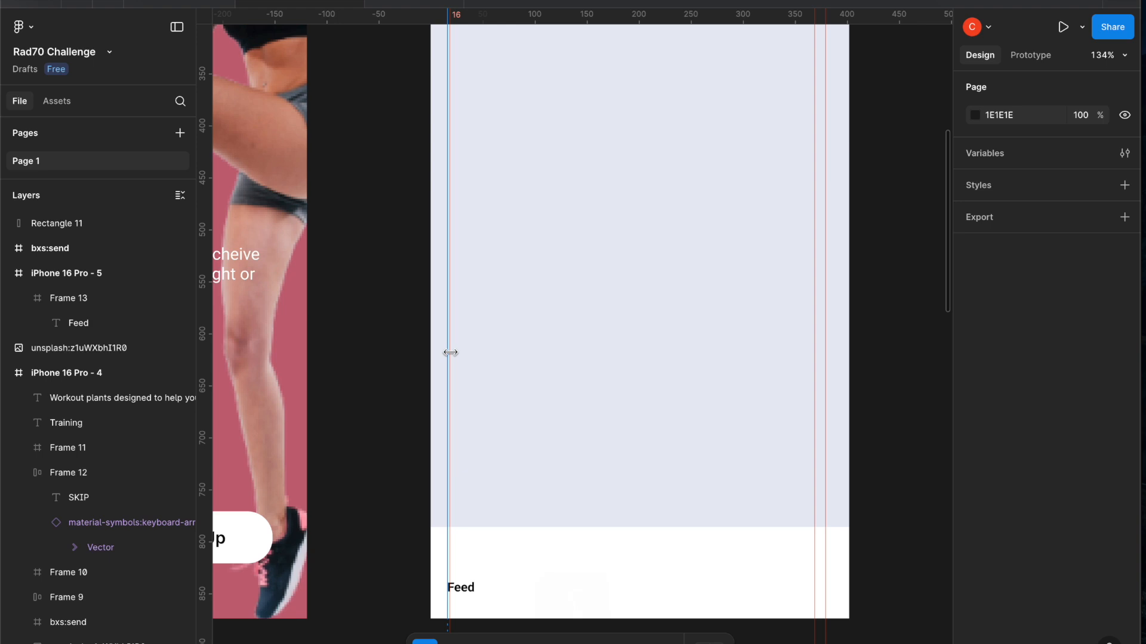
pyautogui.press('alt')
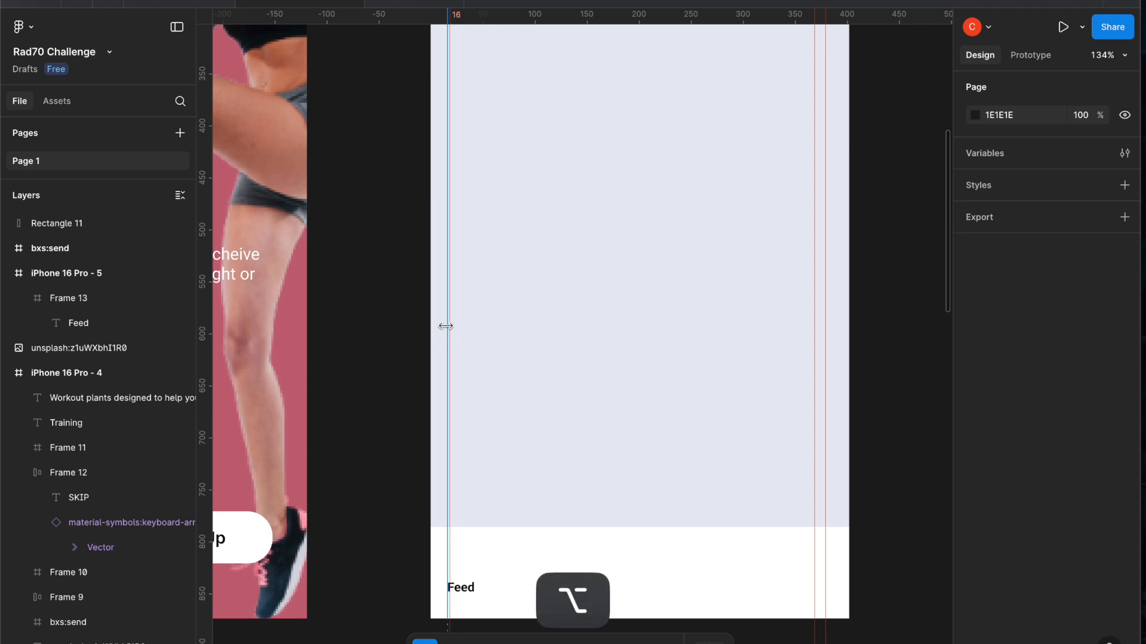
# Move the guide at 16 px in the iPhone 16 Pro - 5 frame to the right edge of the Feed label
pyautogui.moveTo(450, 333)
pyautogui.mouseDown()
pyautogui.moveTo(460, 333)
pyautogui.moveTo(449, 333)
pyautogui.mouseUp()
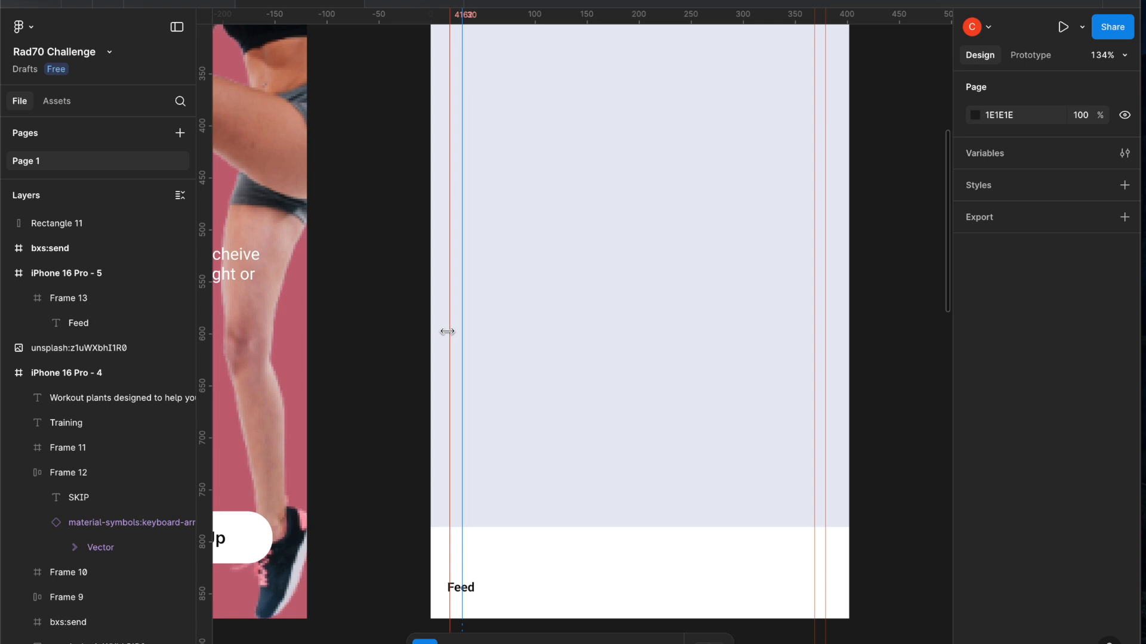
pyautogui.click(449, 331)
pyautogui.moveTo(462, 315); pyautogui.dragTo(475, 315)
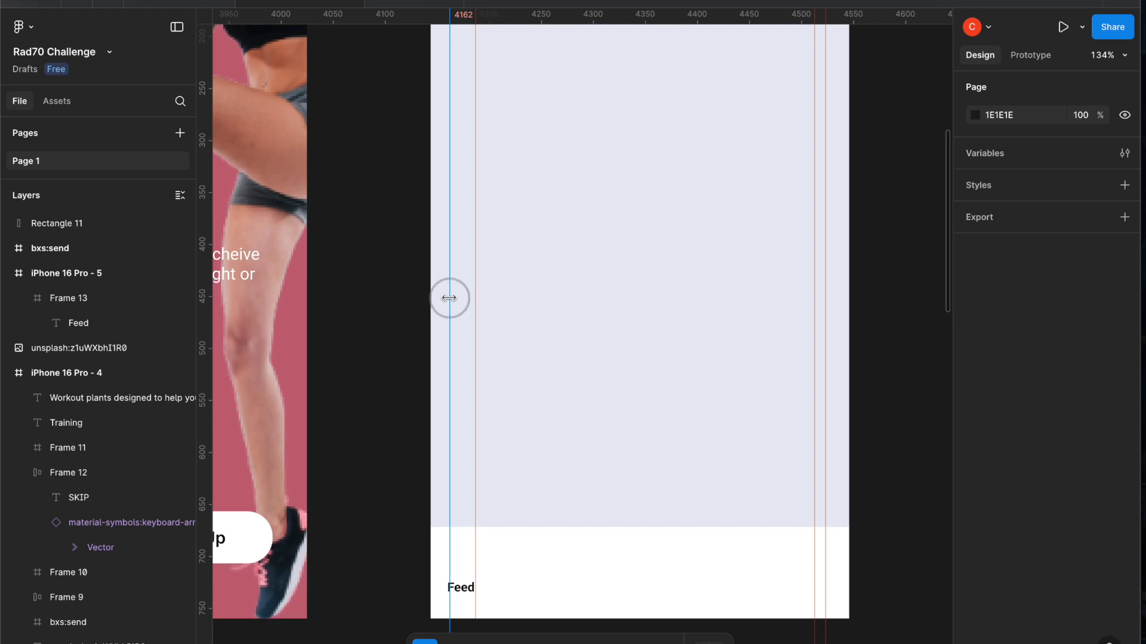
# Move the 10 × 31 rectangle from the Store mockup into the iPhone 16 Pro - 5 frame at X 102, Y 529
pyautogui.scroll(-5, 558, 505)
pyautogui.scroll(-10, 558, 505)
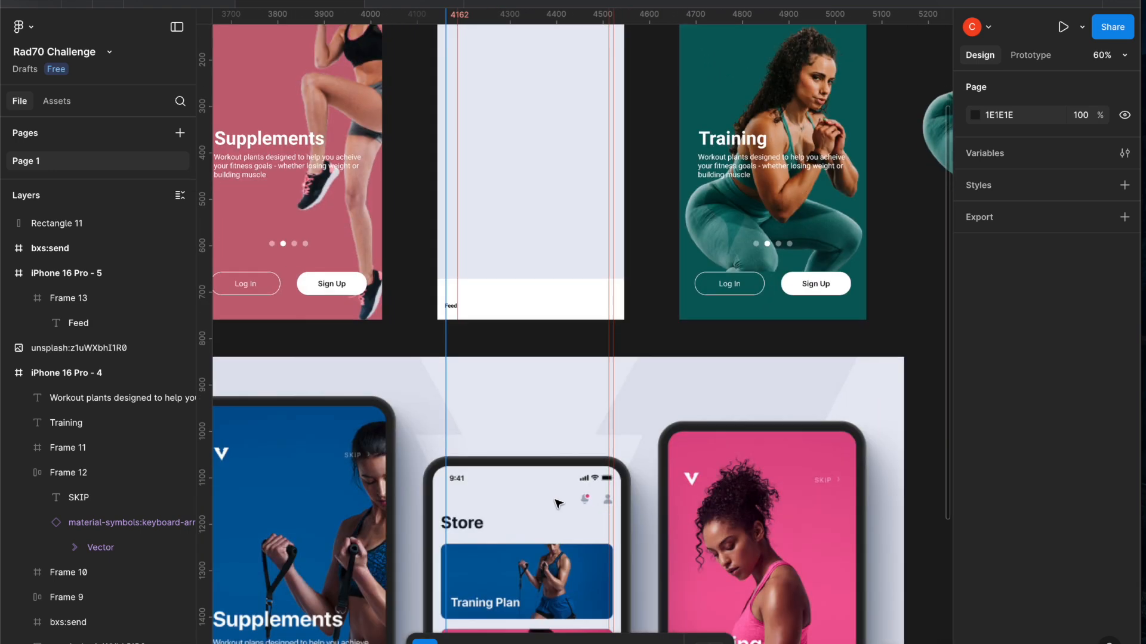
pyautogui.scroll(4, 558, 504)
pyautogui.scroll(2, 558, 506)
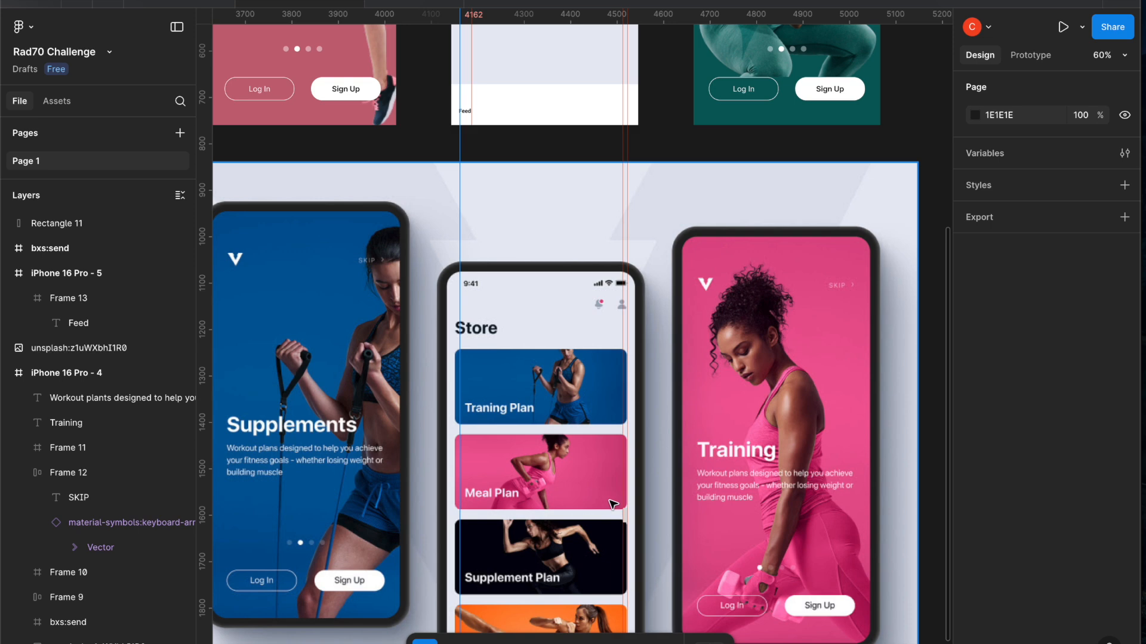
pyautogui.scroll(6, 623, 515)
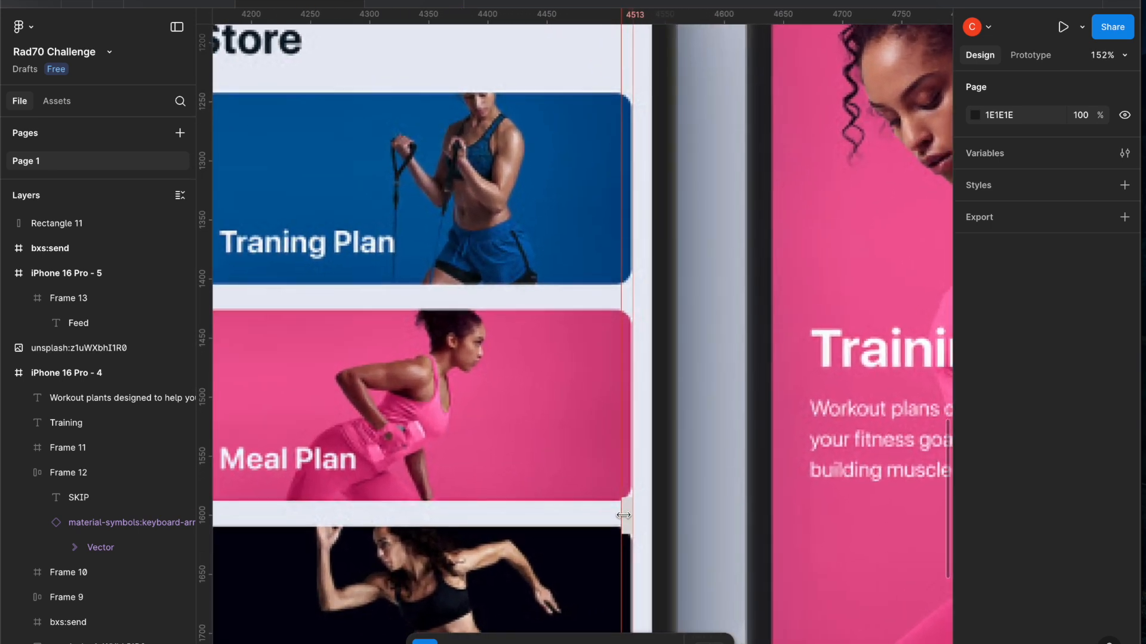
pyautogui.moveTo(623, 513); pyautogui.dragTo(313, 57)
pyautogui.click(629, 517)
pyautogui.hscroll(-4, 329, 203)
pyautogui.scroll(3, 328, 203)
pyautogui.scroll(-3, 328, 204)
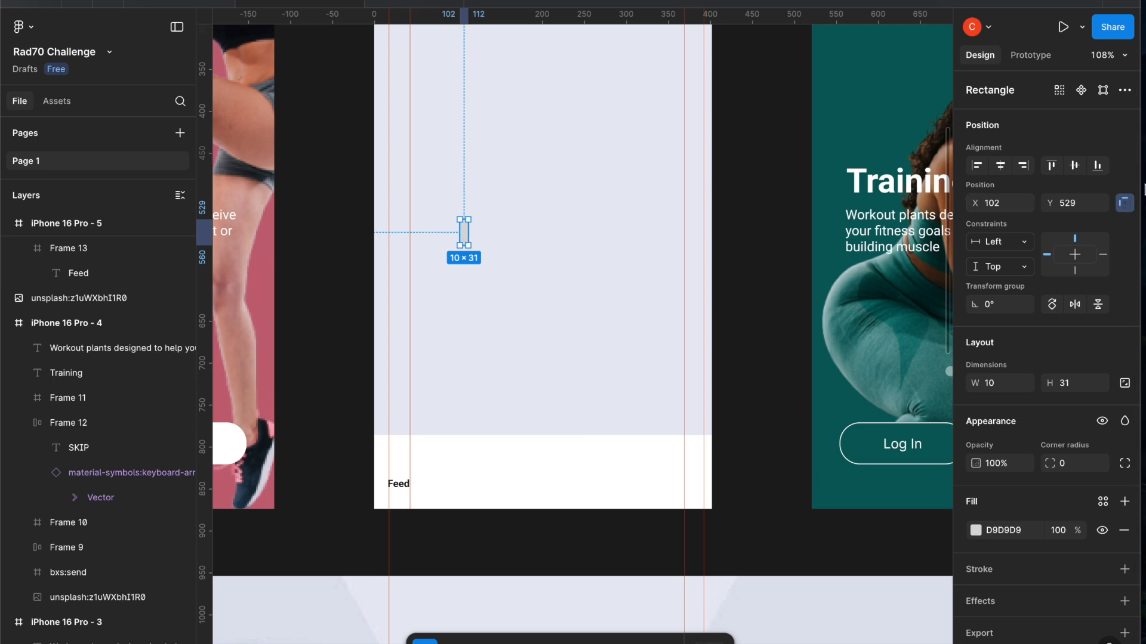
# Set the rectangle's width to 16
pyautogui.click(998, 391)
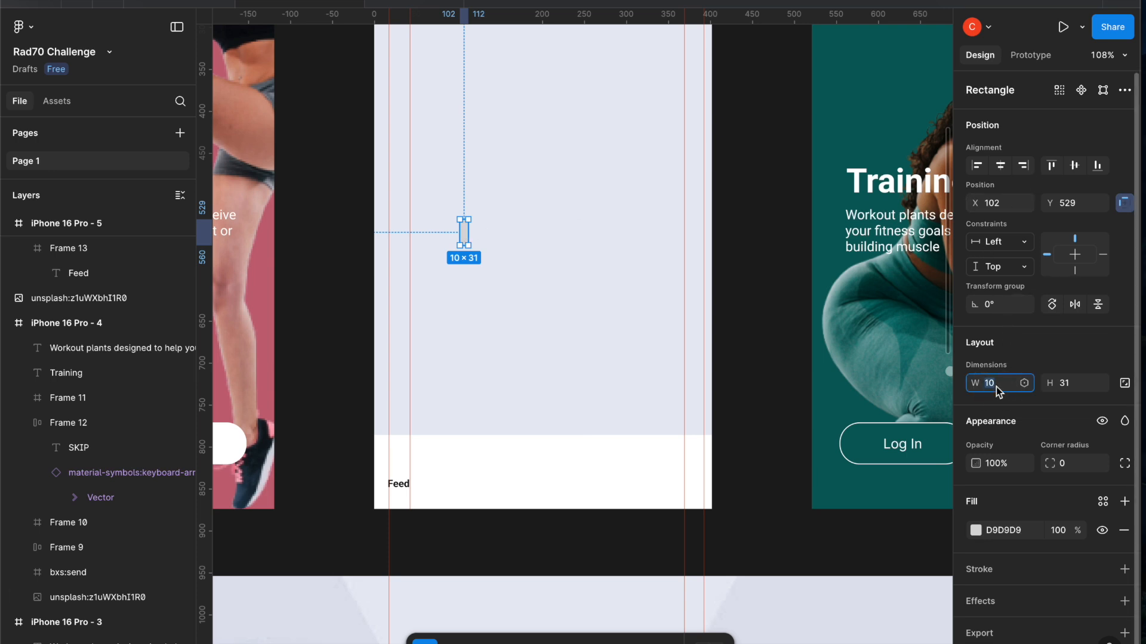
pyautogui.click(534, 308)
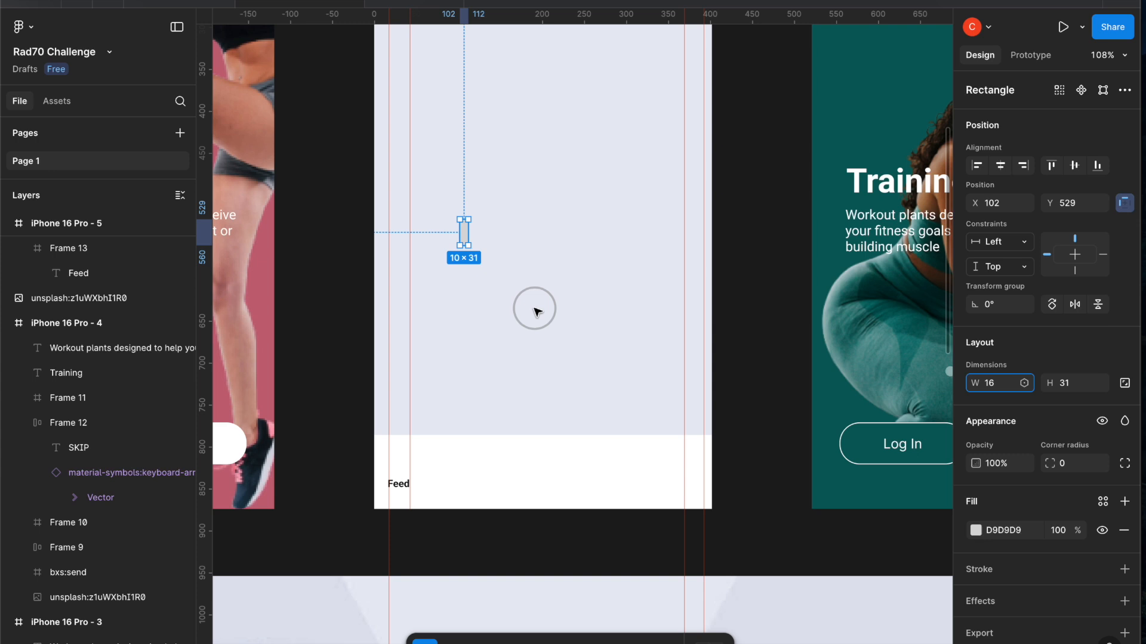
# Place the 16 × 31 rectangle against the frame's left edge at X 0 and align the outer left guide with its right side at 16 px
pyautogui.moveTo(470, 240); pyautogui.dragTo(384, 245)
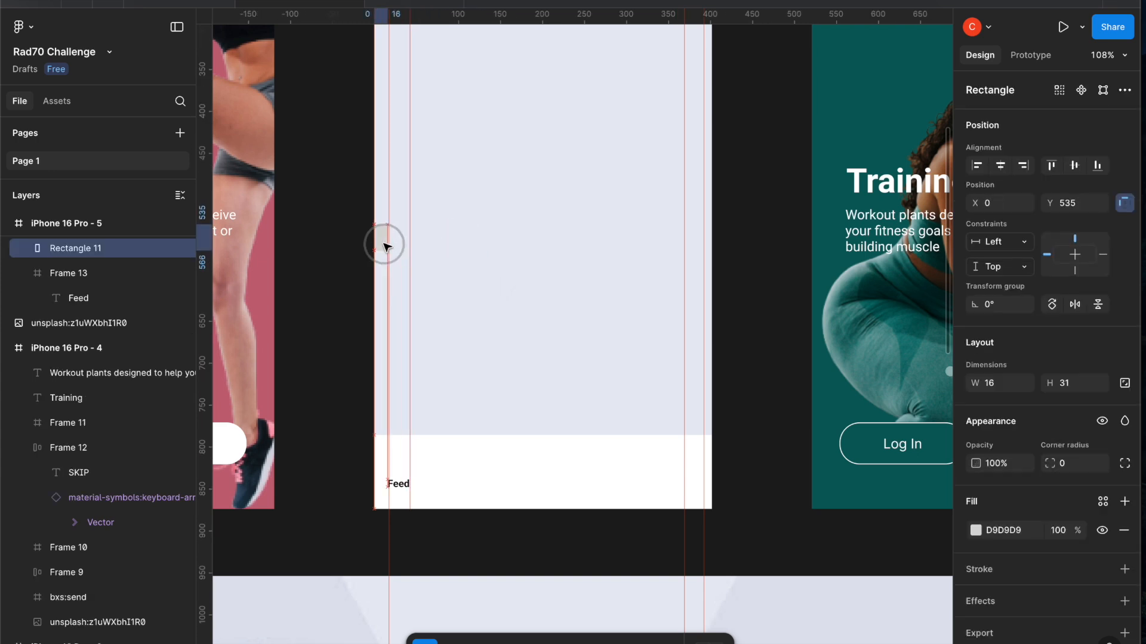
pyautogui.scroll(5, 384, 245)
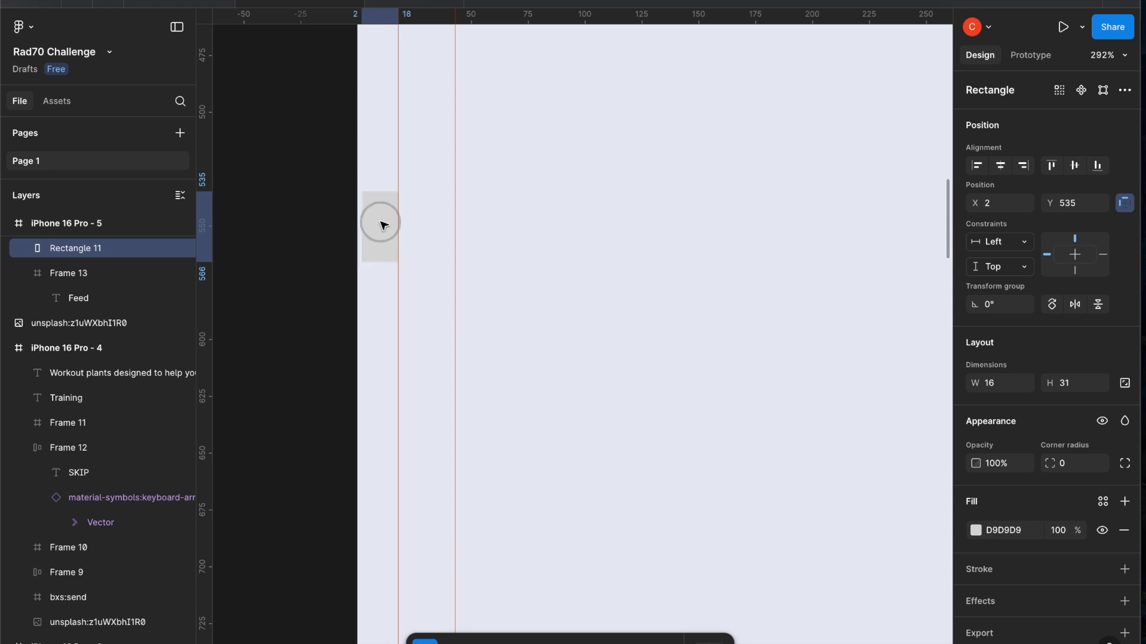
pyautogui.moveTo(391, 222); pyautogui.dragTo(396, 221)
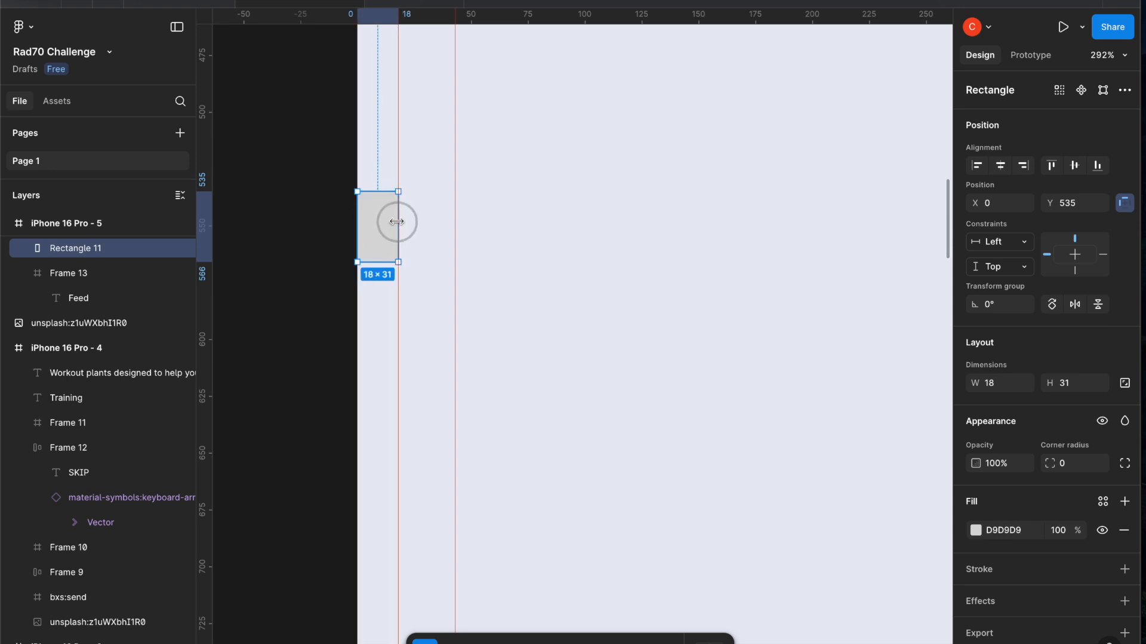
pyautogui.hotkey('ctrl', 'z')
pyautogui.moveTo(400, 176); pyautogui.dragTo(396, 177)
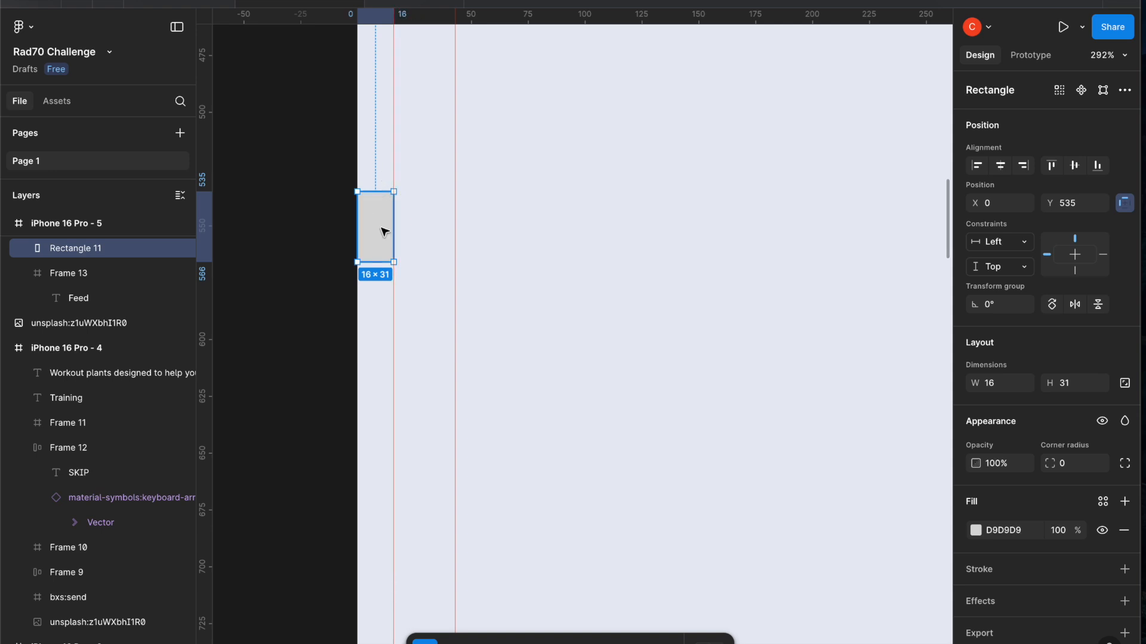
# Fit the rectangle, 16 wide, against the frame's right edge at X 386 and align the outer right guide with its left side
pyautogui.moveTo(378, 233); pyautogui.dragTo(805, 254)
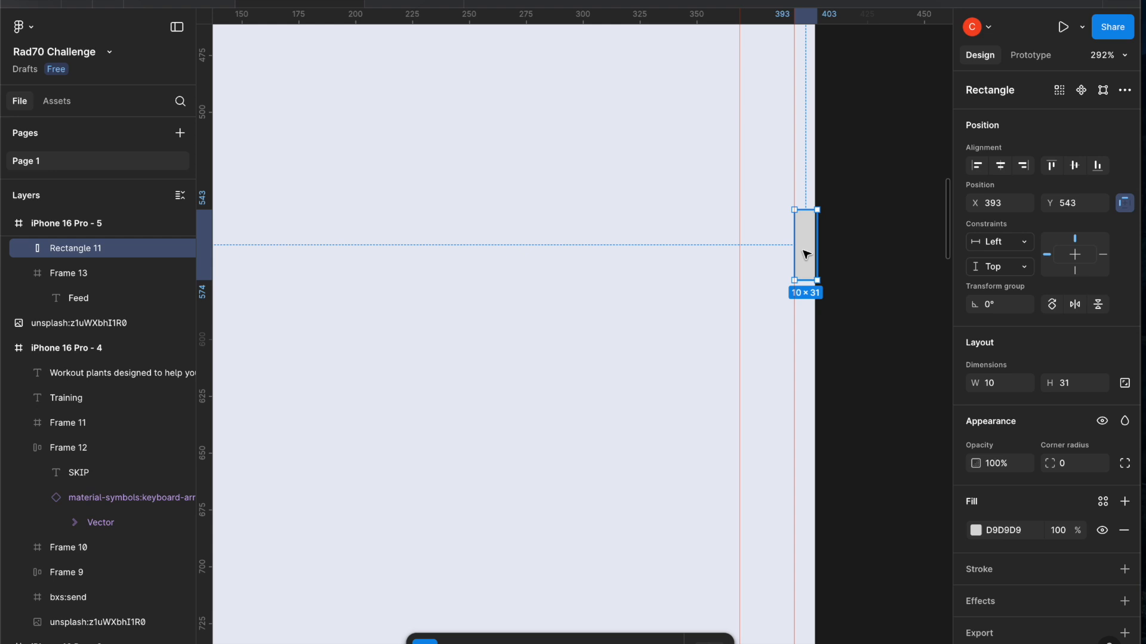
pyautogui.press('Left')
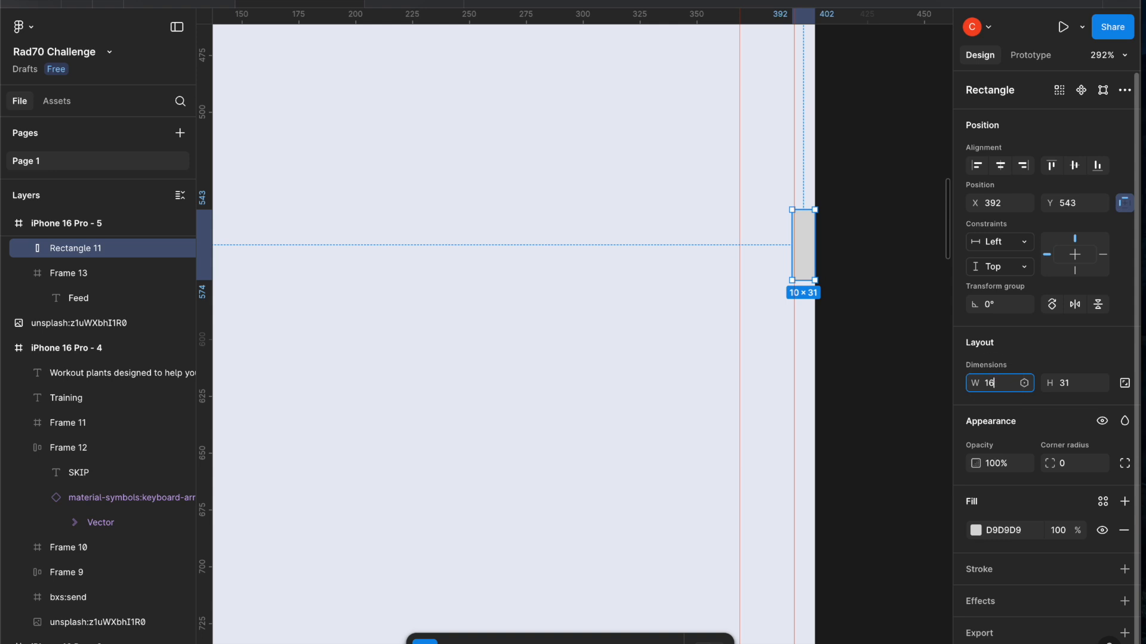
pyautogui.click(834, 335)
pyautogui.moveTo(807, 263); pyautogui.dragTo(791, 259)
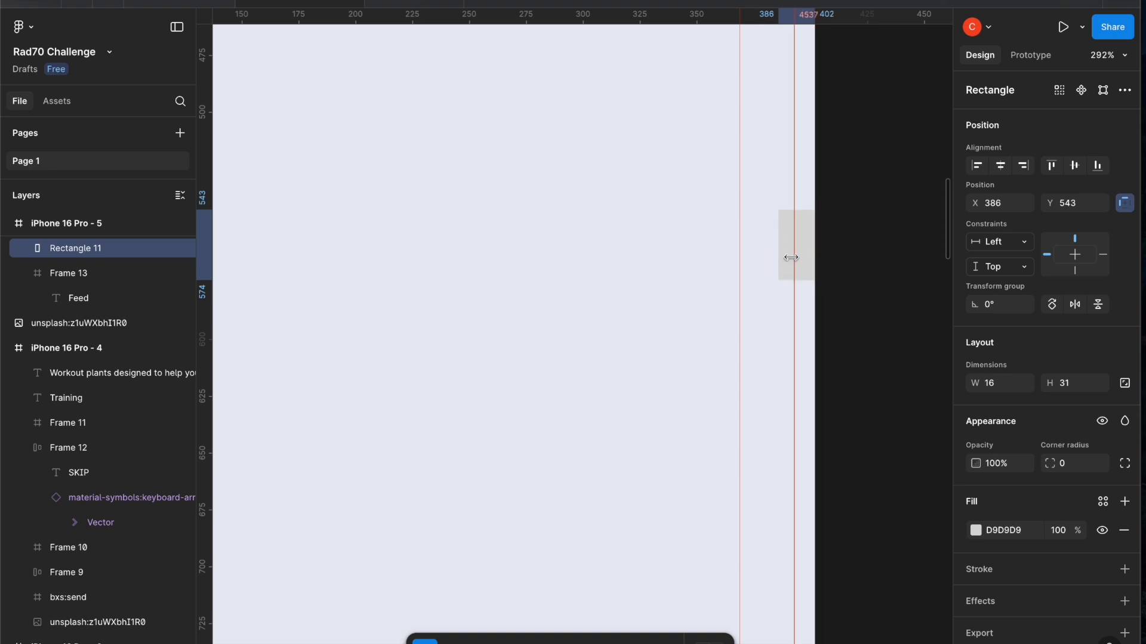
pyautogui.moveTo(793, 181); pyautogui.dragTo(775, 182)
# Place the rectangle, 10 wide, at X 376 beside the outer right guide, align the inner right guide with its left side, and delete the rectangle
pyautogui.moveTo(798, 244); pyautogui.dragTo(755, 249)
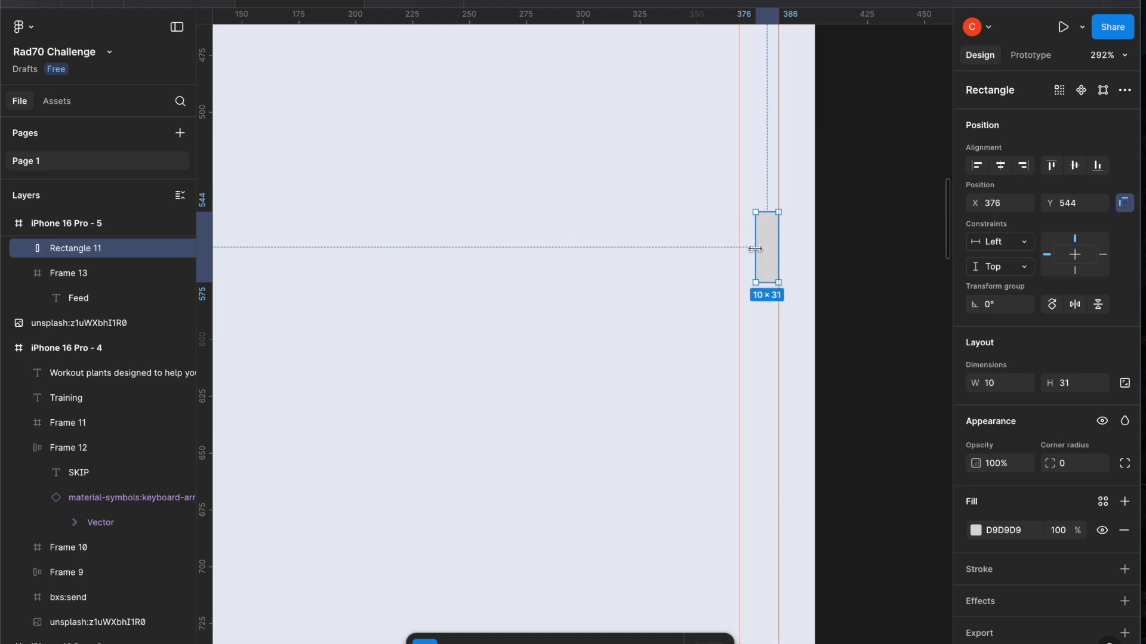
pyautogui.moveTo(739, 184); pyautogui.dragTo(754, 187)
pyautogui.press('BackSpace')
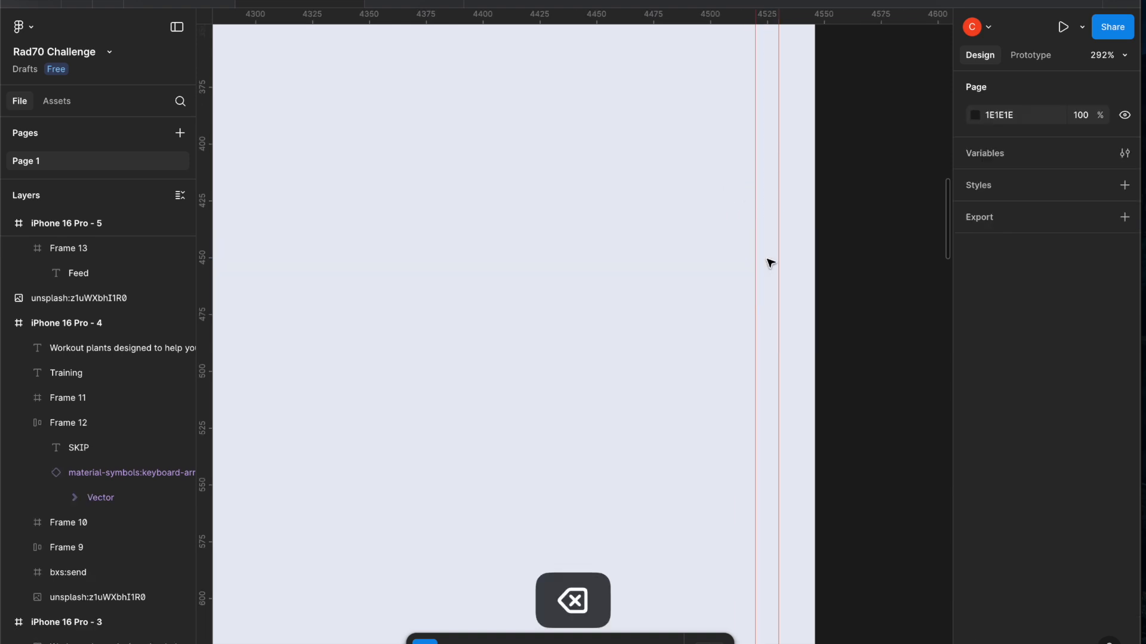
# Move the Feed label to the inner left guide at X 26, Y 51 in the white bottom bar
pyautogui.keyDown('ctrl'); pyautogui.scroll(-10, 574, 323); pyautogui.keyUp('ctrl')
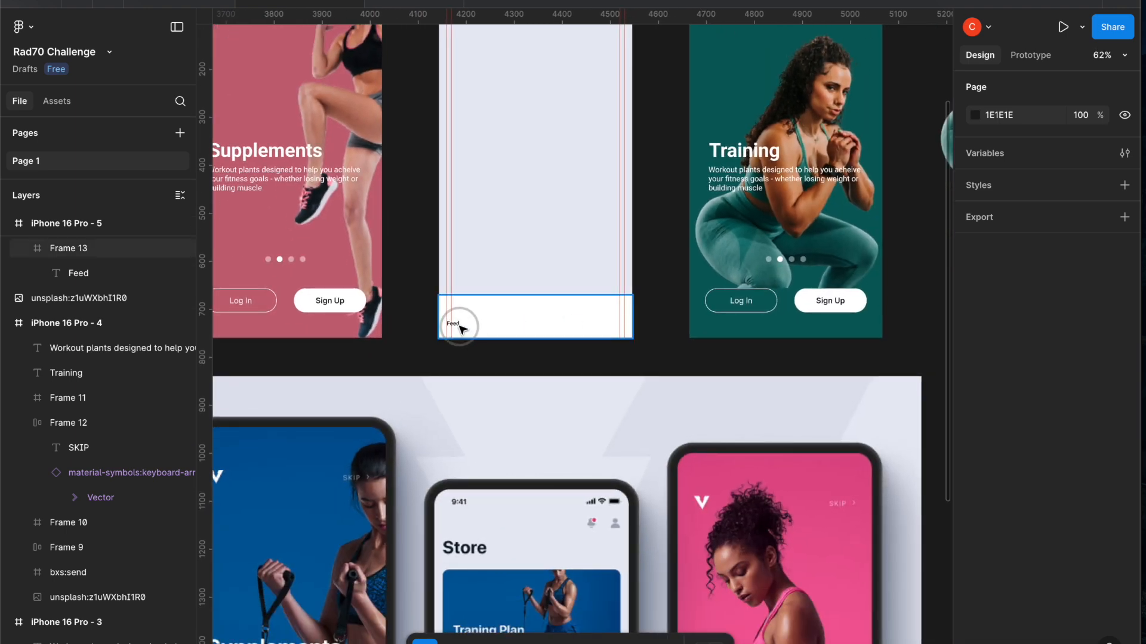
pyautogui.click(464, 330)
pyautogui.keyDown('ctrl'); pyautogui.scroll(6, 459, 328); pyautogui.keyUp('ctrl')
pyautogui.click(452, 324)
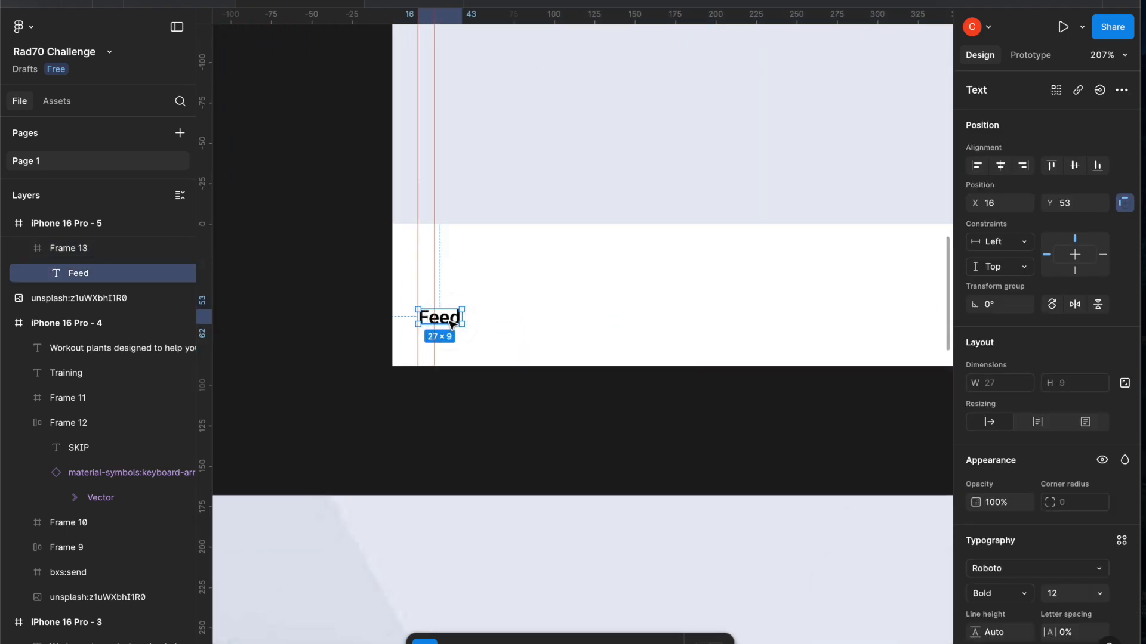
pyautogui.moveTo(452, 324); pyautogui.dragTo(468, 319)
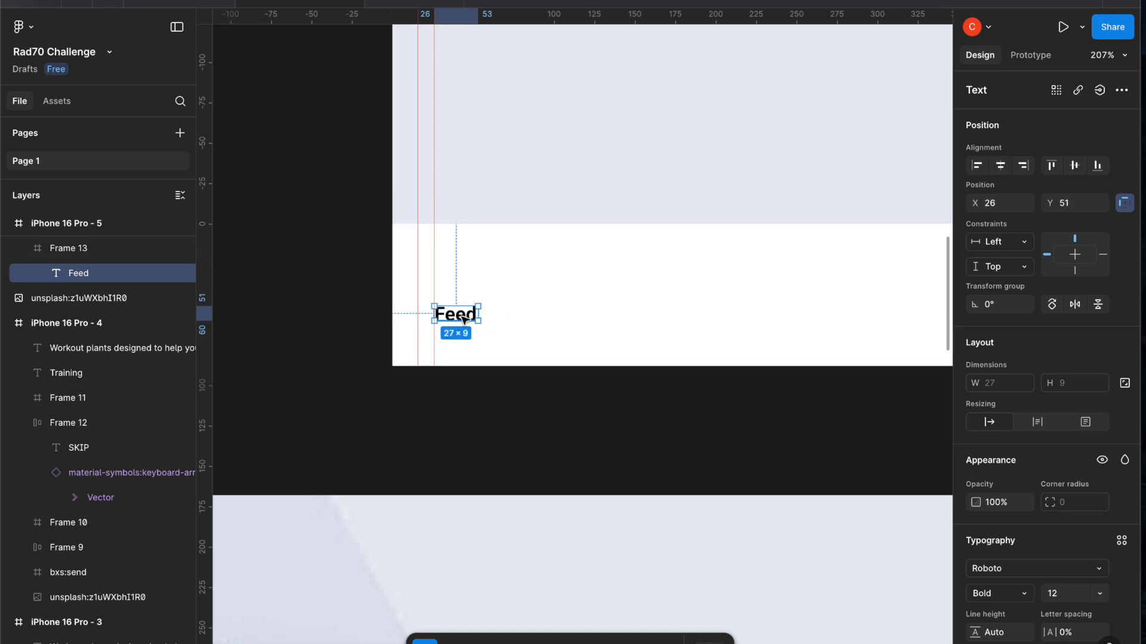
# Compare the Feed label's placement in the bottom bar with the Store mockup's navigation bar
pyautogui.click(513, 277)
pyautogui.keyDown('ctrl'); pyautogui.scroll(-5, 514, 276); pyautogui.keyUp('ctrl')
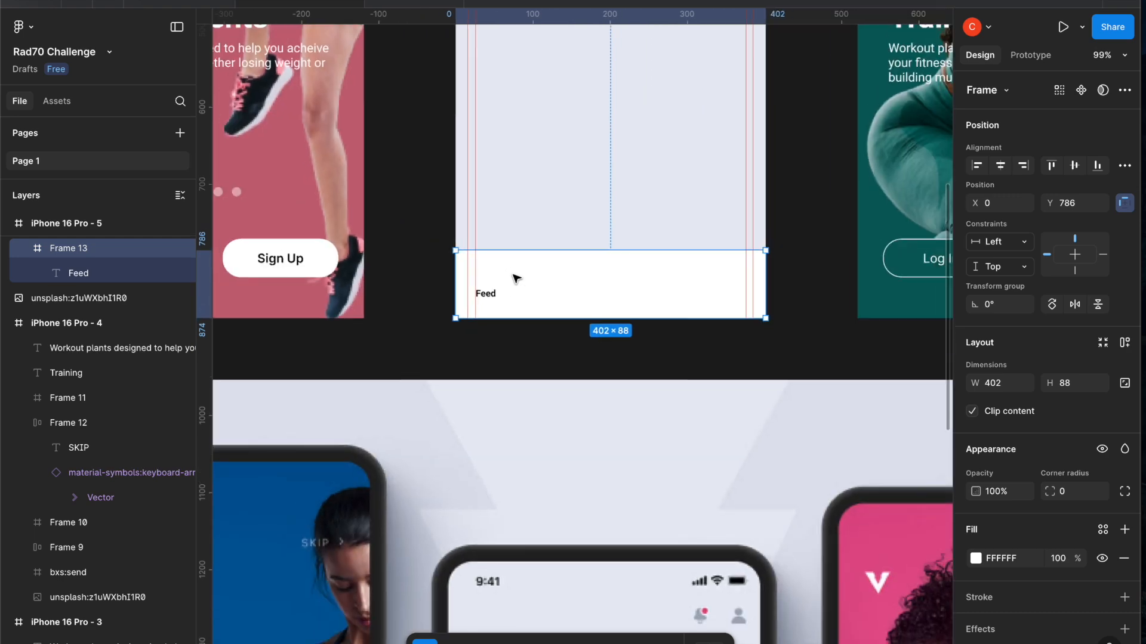
pyautogui.scroll(-10, 516, 279)
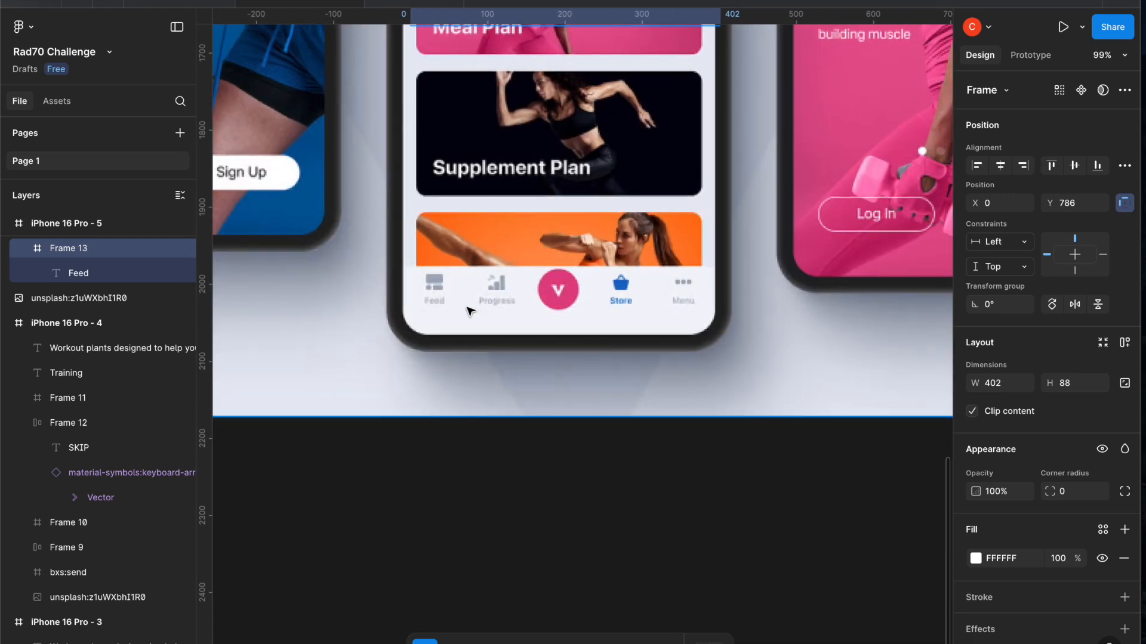
pyautogui.scroll(11, 672, 306)
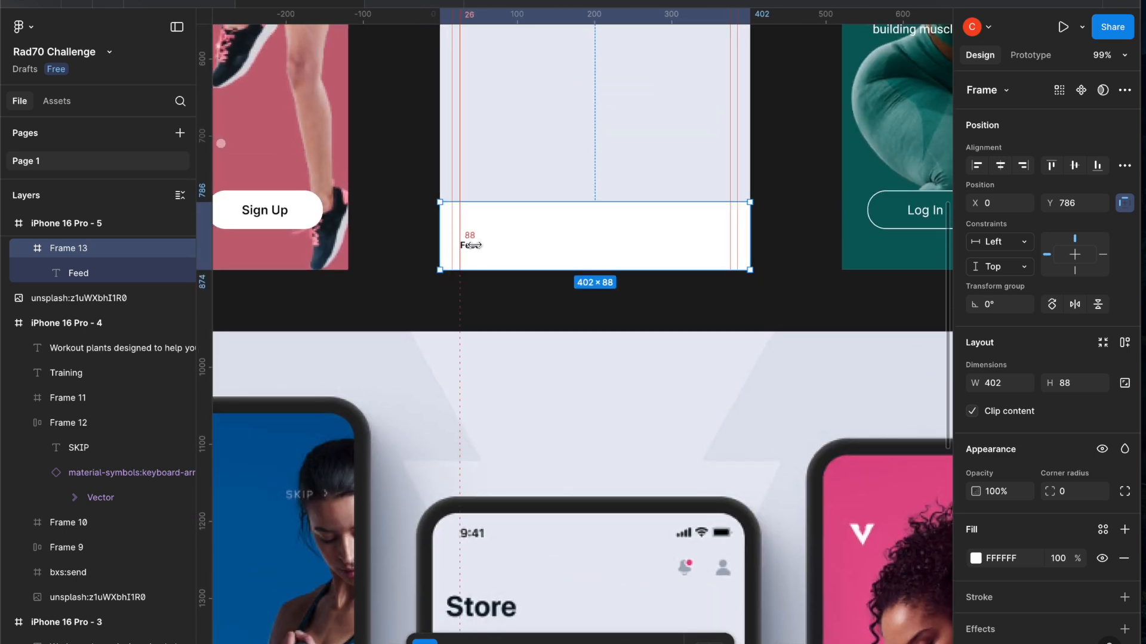
pyautogui.scroll(5, 477, 254)
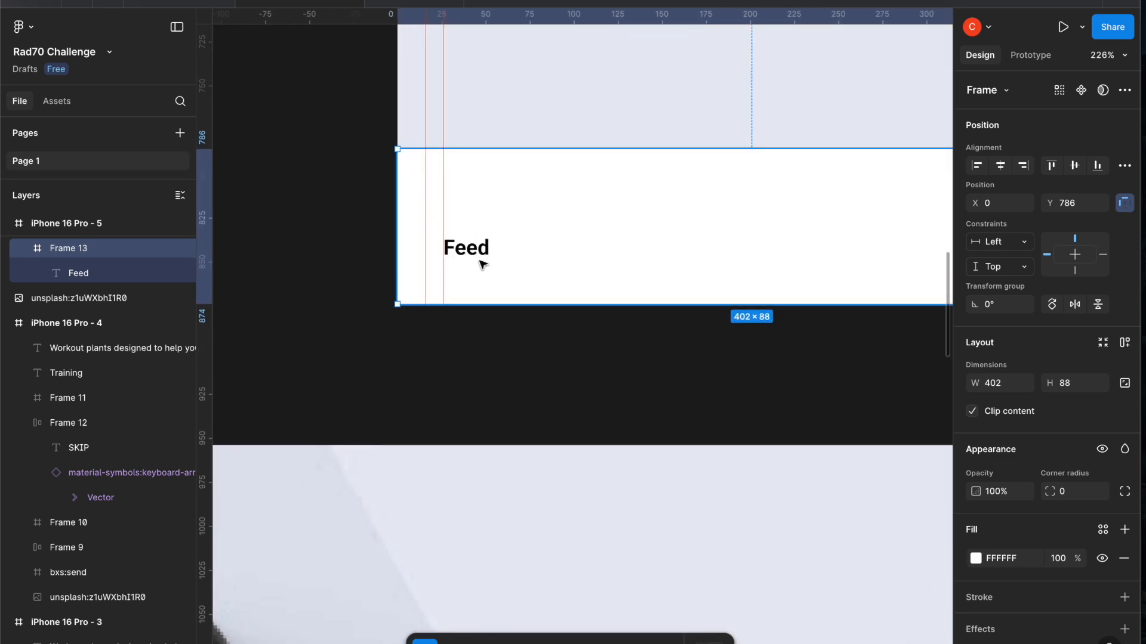
pyautogui.click(475, 251)
pyautogui.scroll(-5, 475, 251)
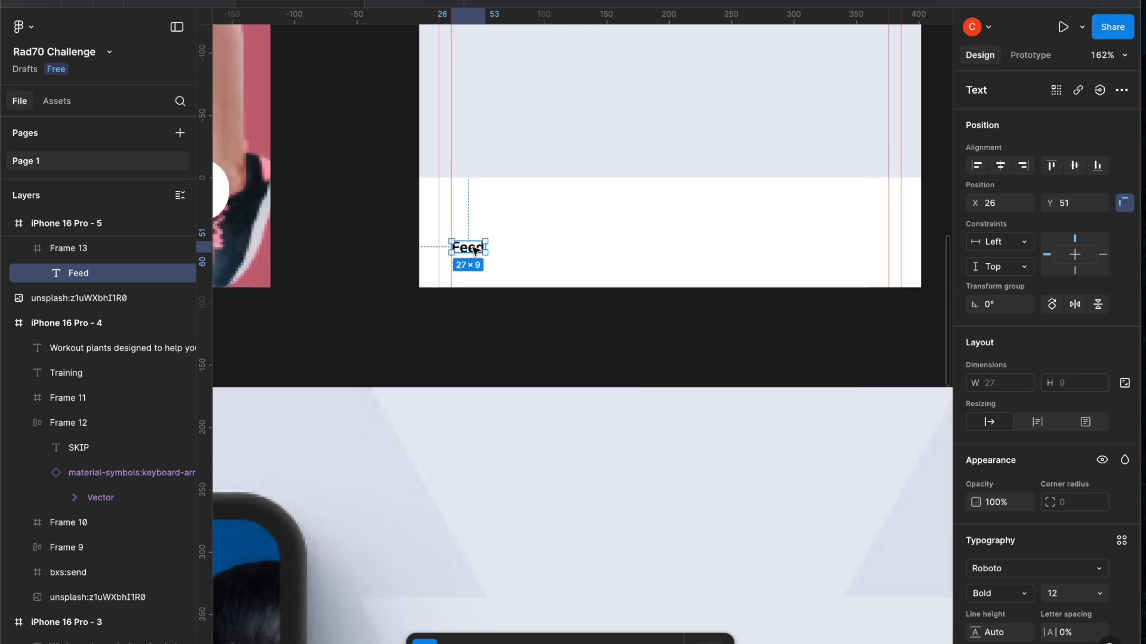
pyautogui.hscroll(-3, 475, 252)
pyautogui.scroll(8, 475, 251)
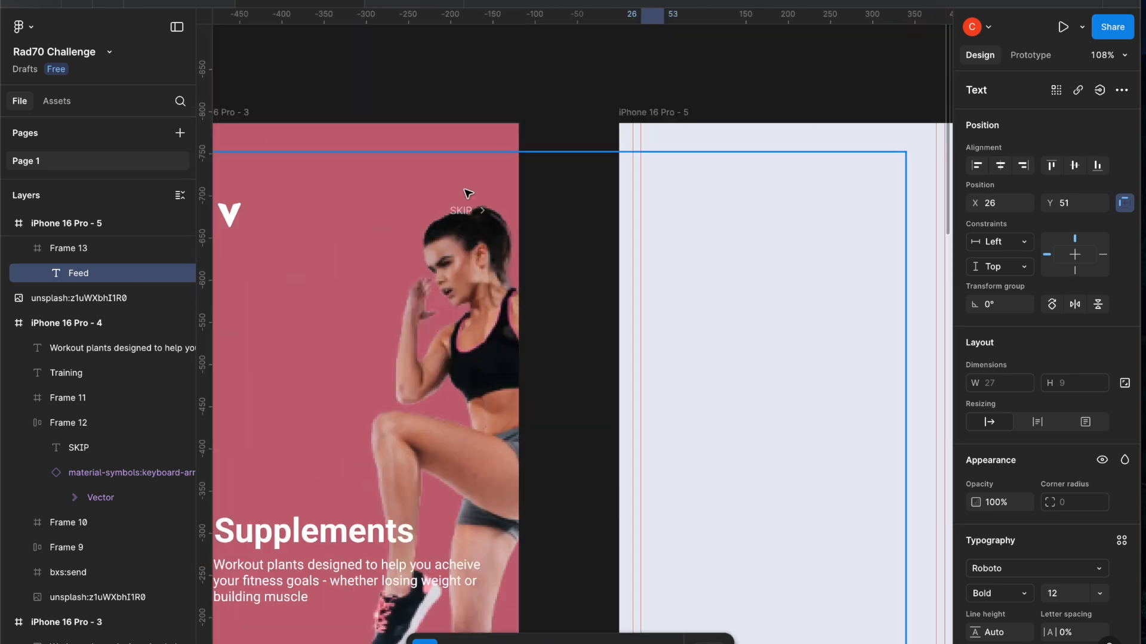
pyautogui.scroll(-1, 679, 388)
pyautogui.scroll(-10, 680, 389)
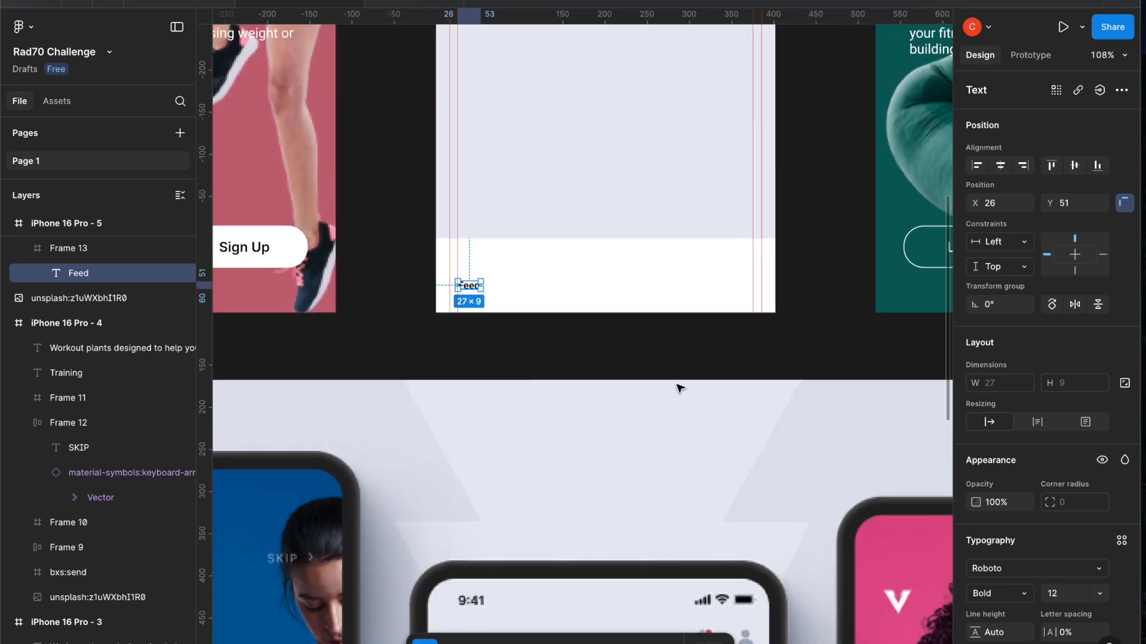
# Wrap the Feed label in its own frame inside the bottom bar
pyautogui.scroll(5, 622, 324)
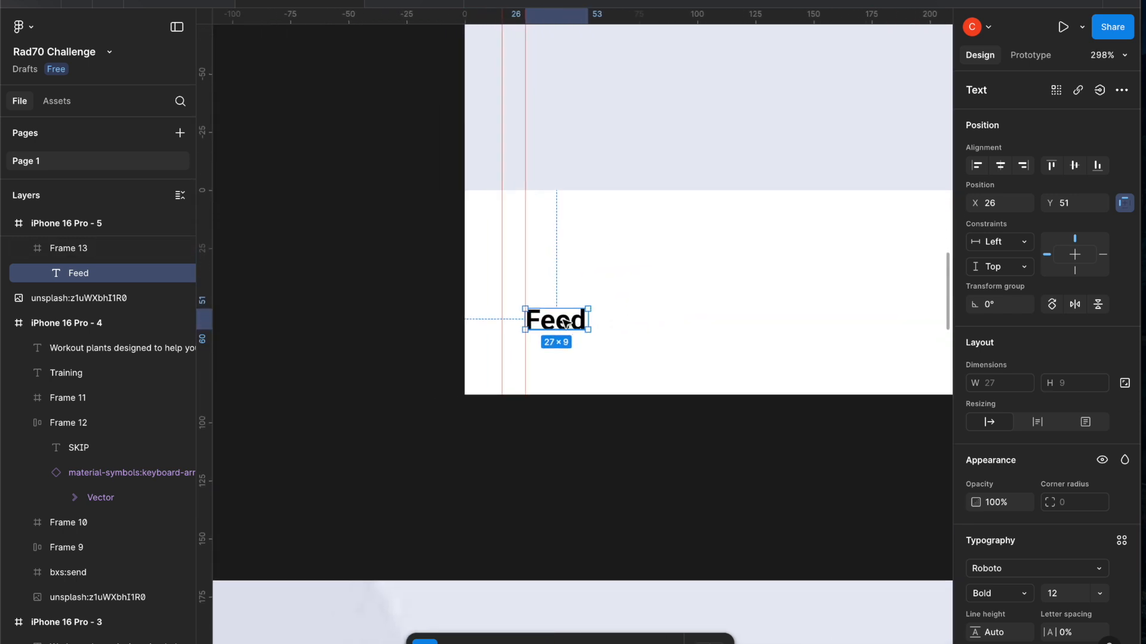
pyautogui.rightClick(565, 323)
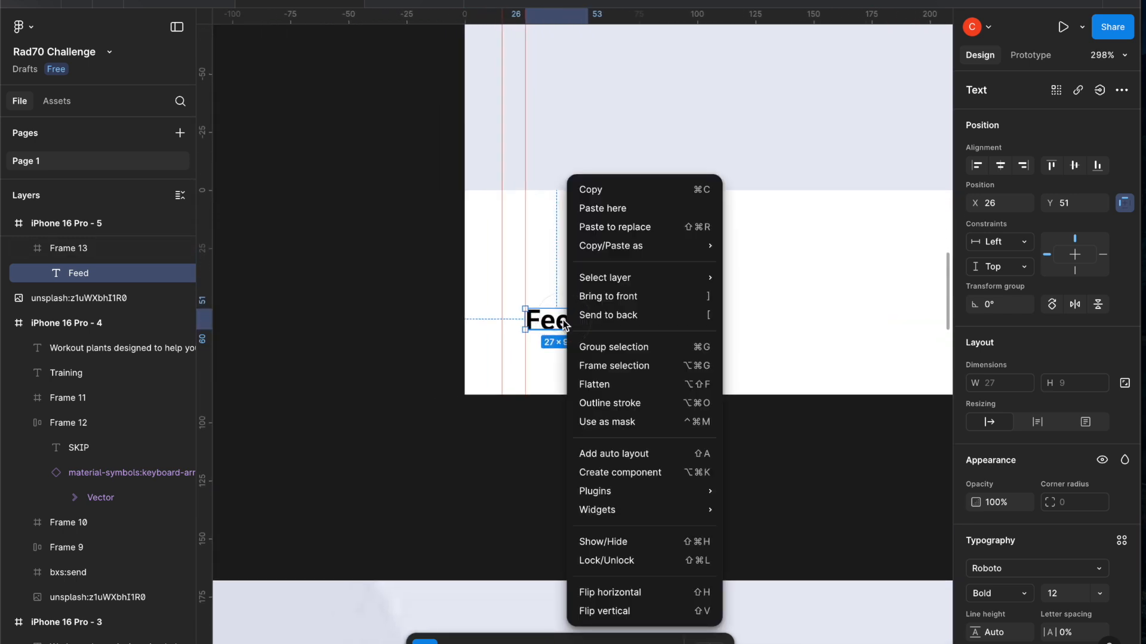
pyautogui.click(648, 367)
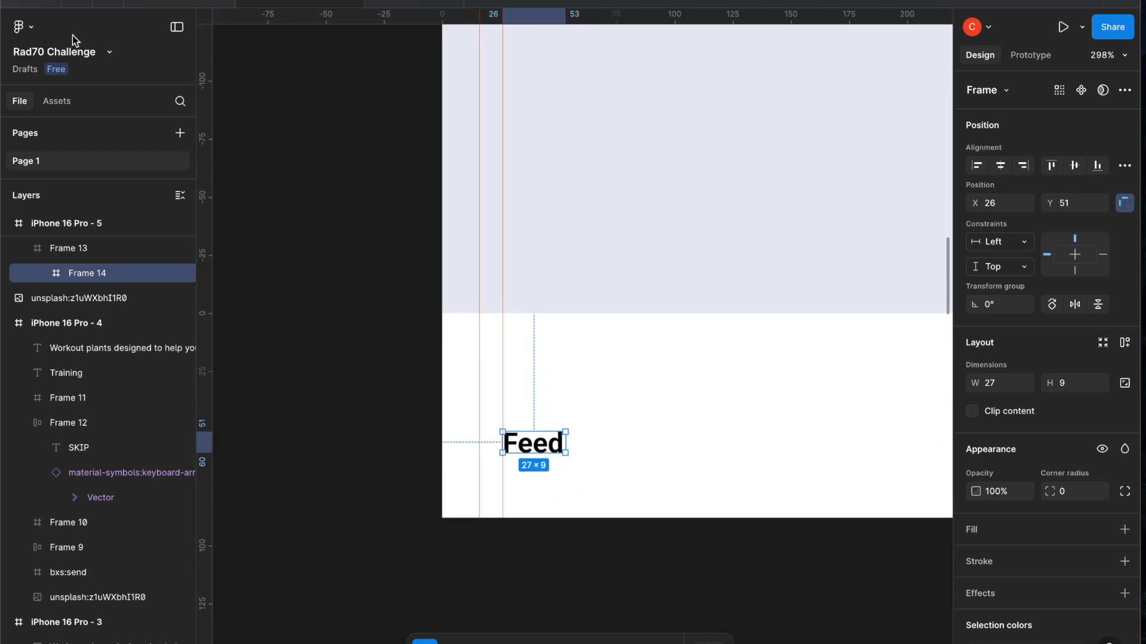
# Open the Iconify plugin and search its icons for "community"
pyautogui.click(27, 25)
pyautogui.moveTo(75, 139)
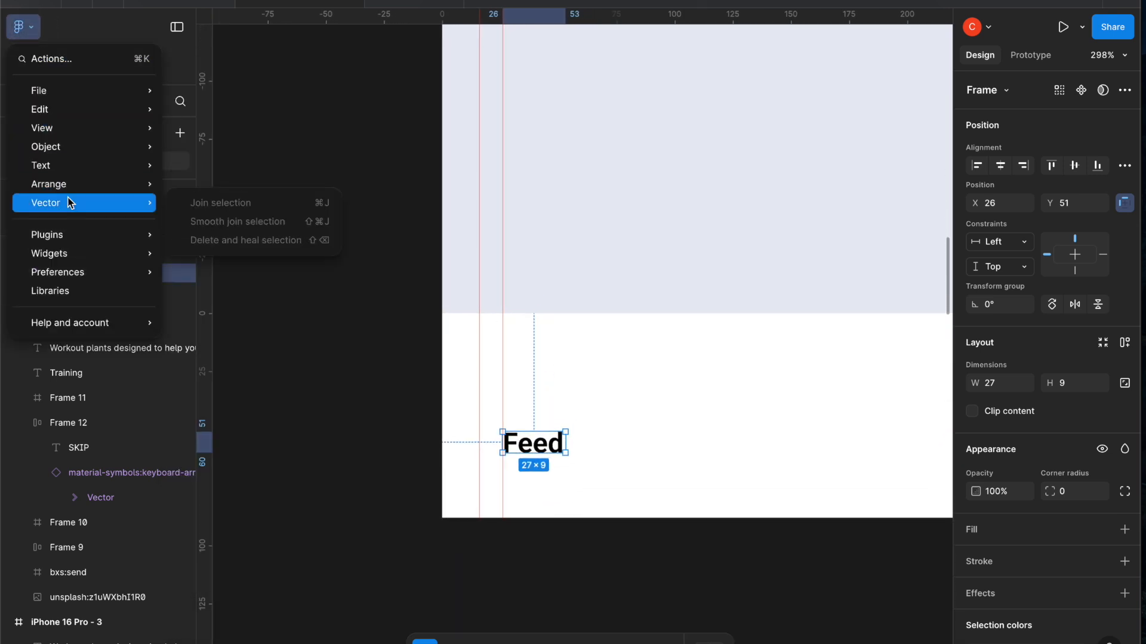
pyautogui.moveTo(64, 234)
pyautogui.click(209, 291)
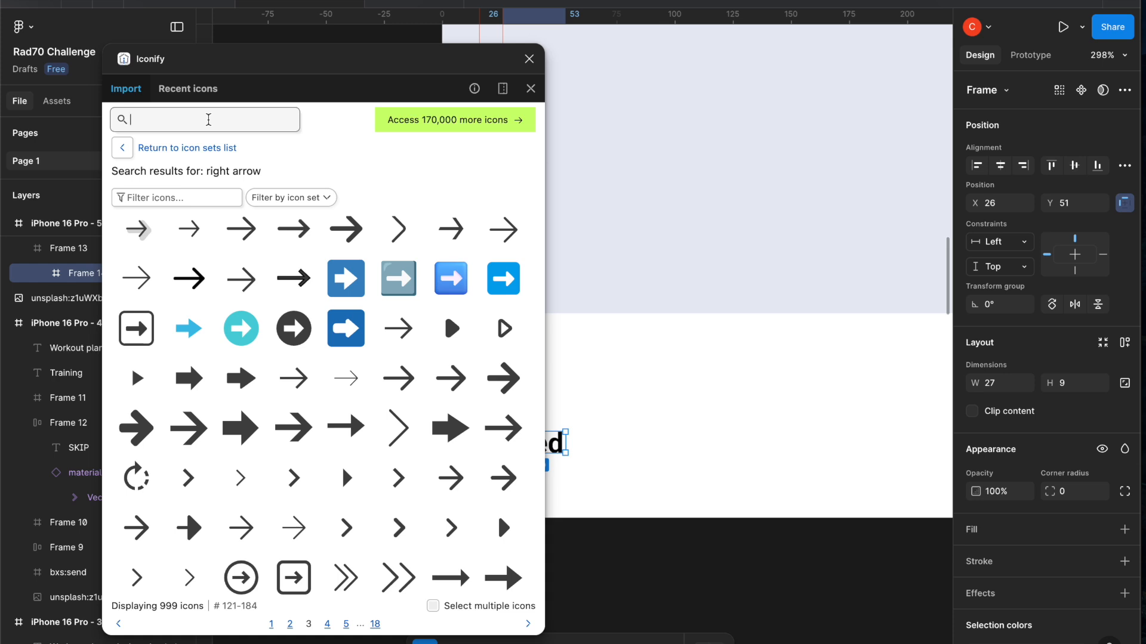
pyautogui.write('comm')
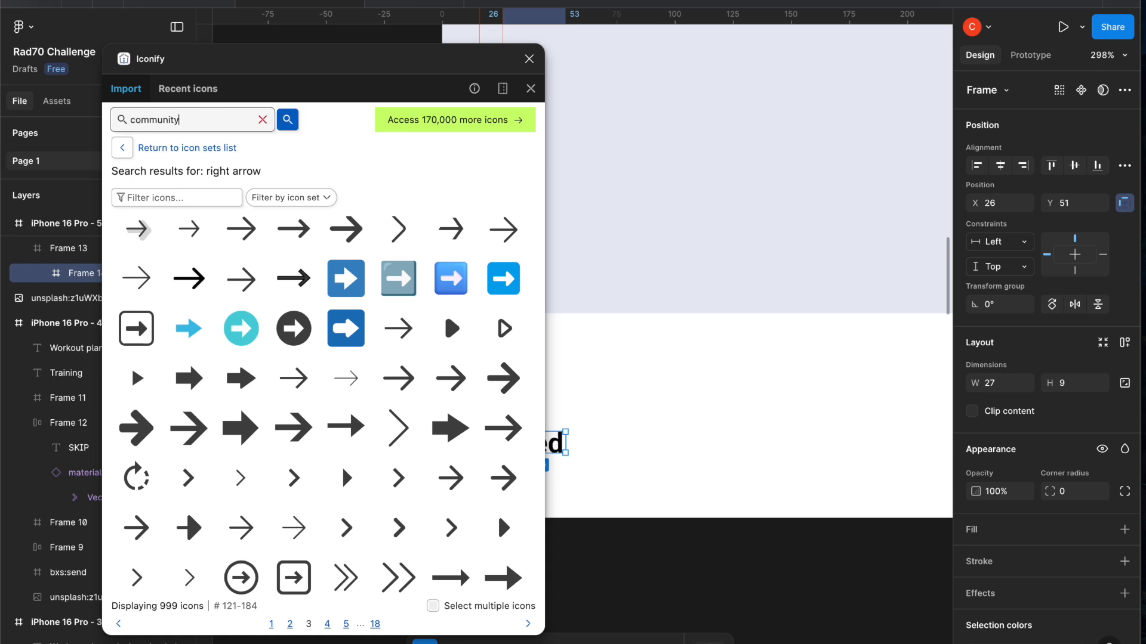
pyautogui.write('unity')
pyautogui.press('Return')
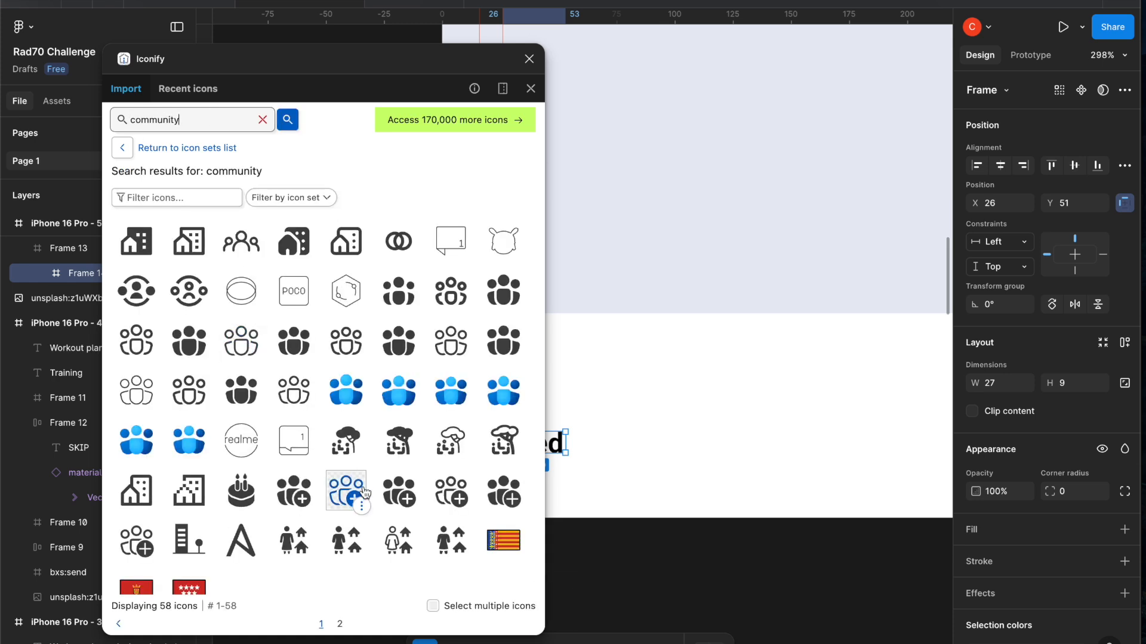
pyautogui.scroll(-1, 364, 491)
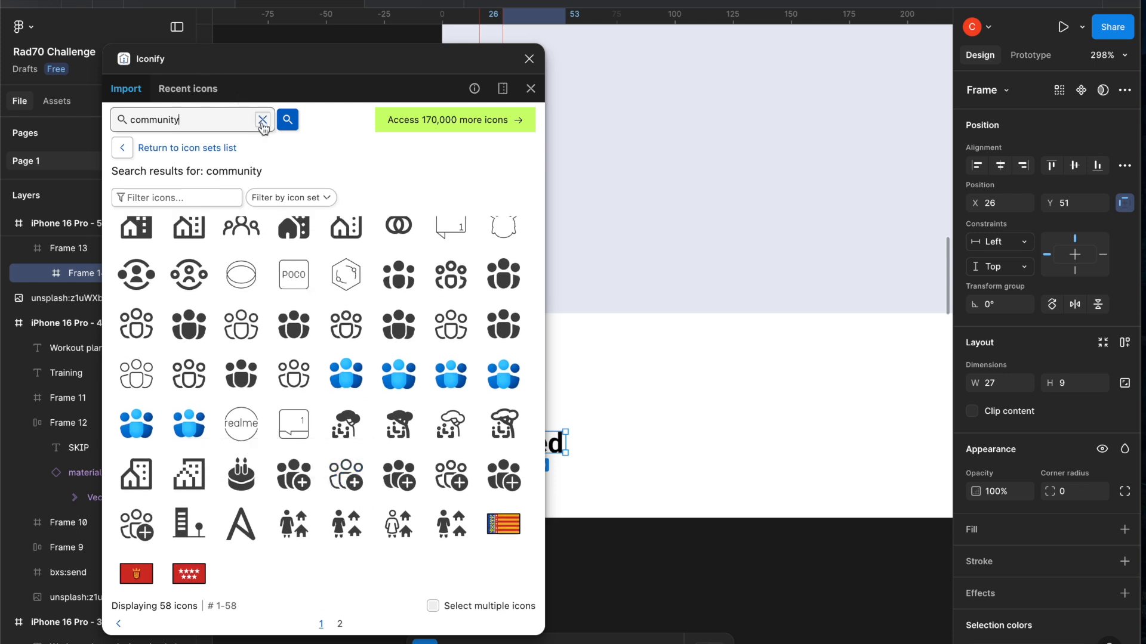
# Replace the Iconify icon search with "feed"
pyautogui.click(262, 122)
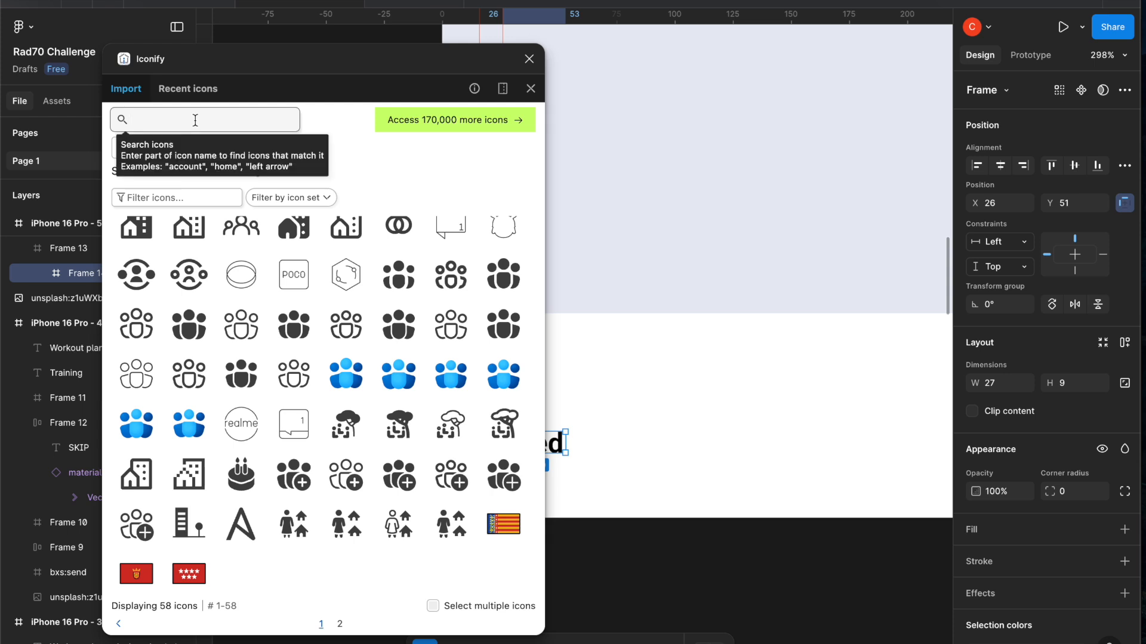
pyautogui.write('feed')
pyautogui.press('Return')
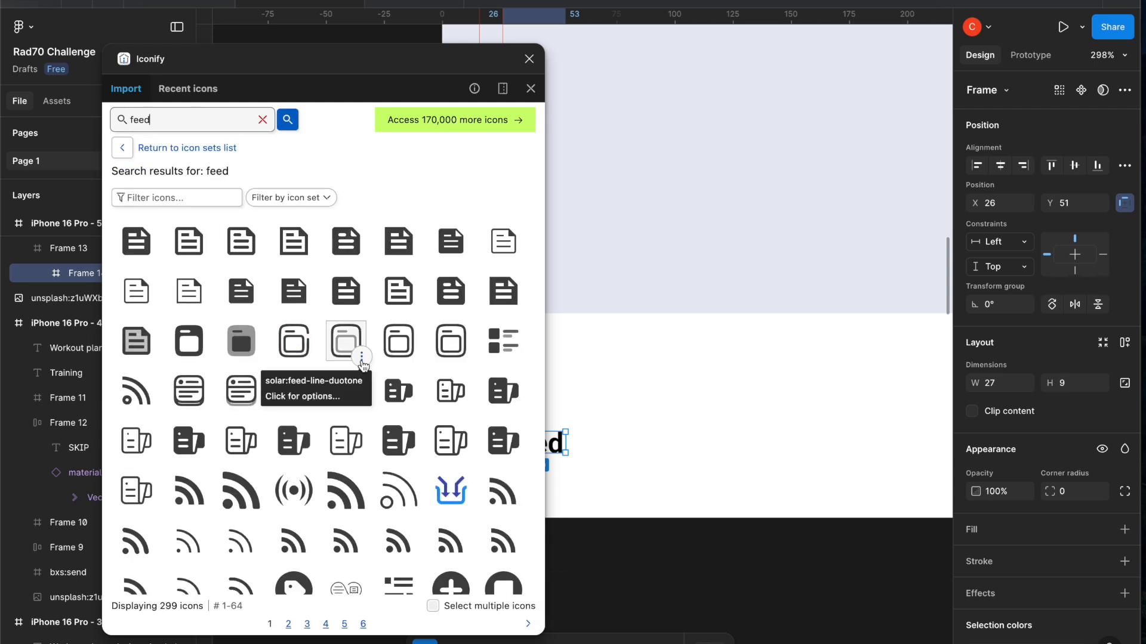
# Find the icon matching the mockup's Feed symbol and import fluent:broad-activity-feed-20-filled as a component into Frame 14
pyautogui.scroll(-5, 378, 381)
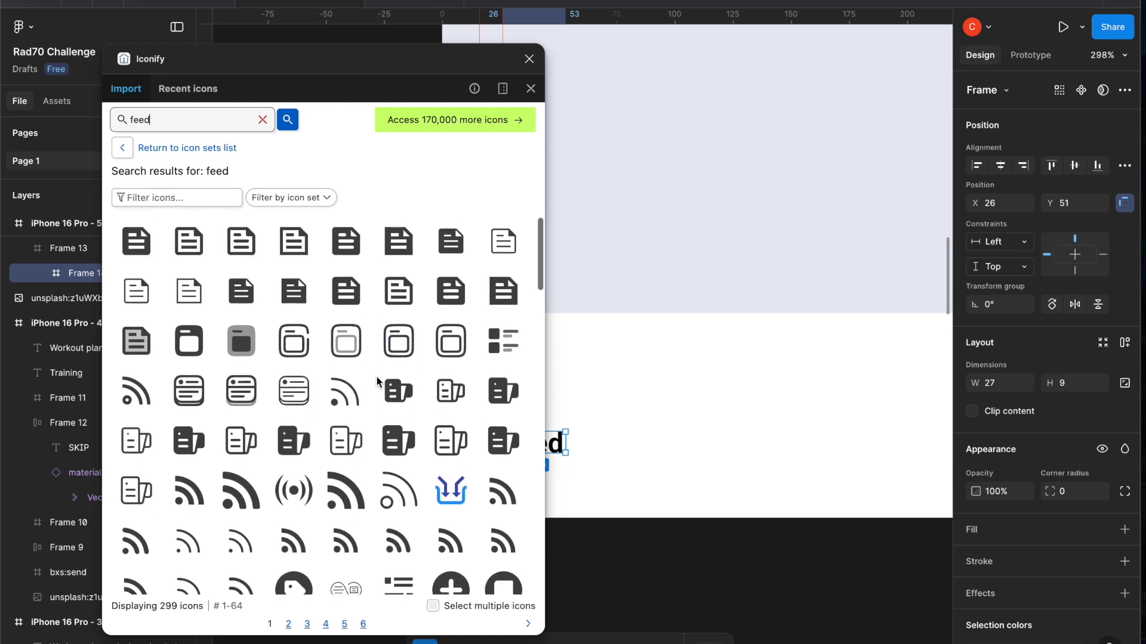
pyautogui.scroll(-5, 376, 375)
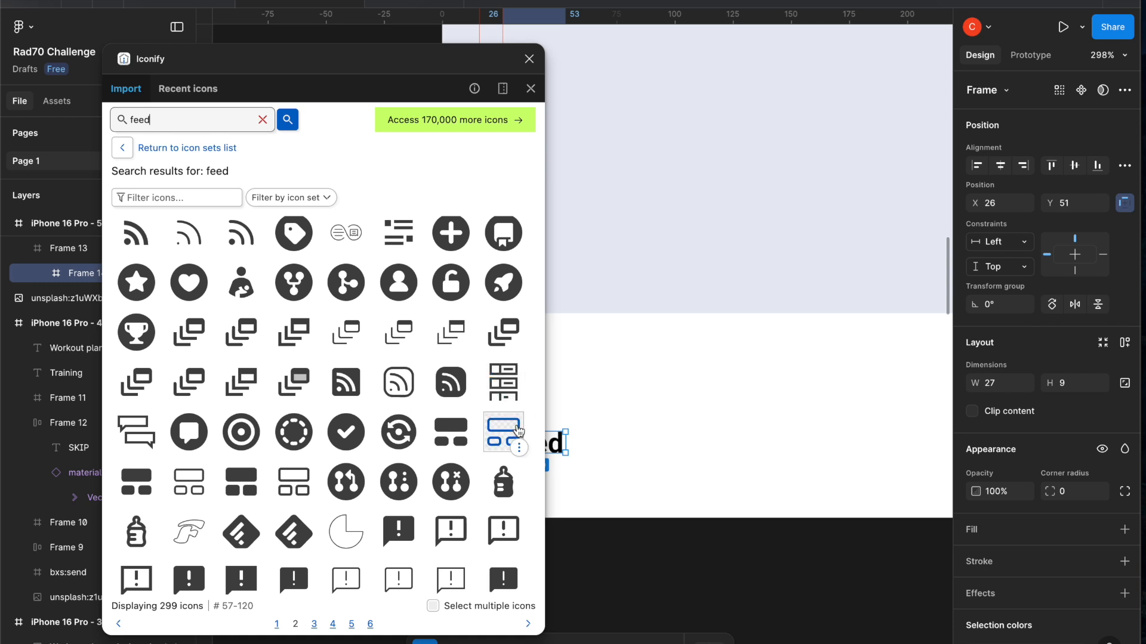
pyautogui.scroll(-20, 702, 458)
pyautogui.scroll(15, 701, 459)
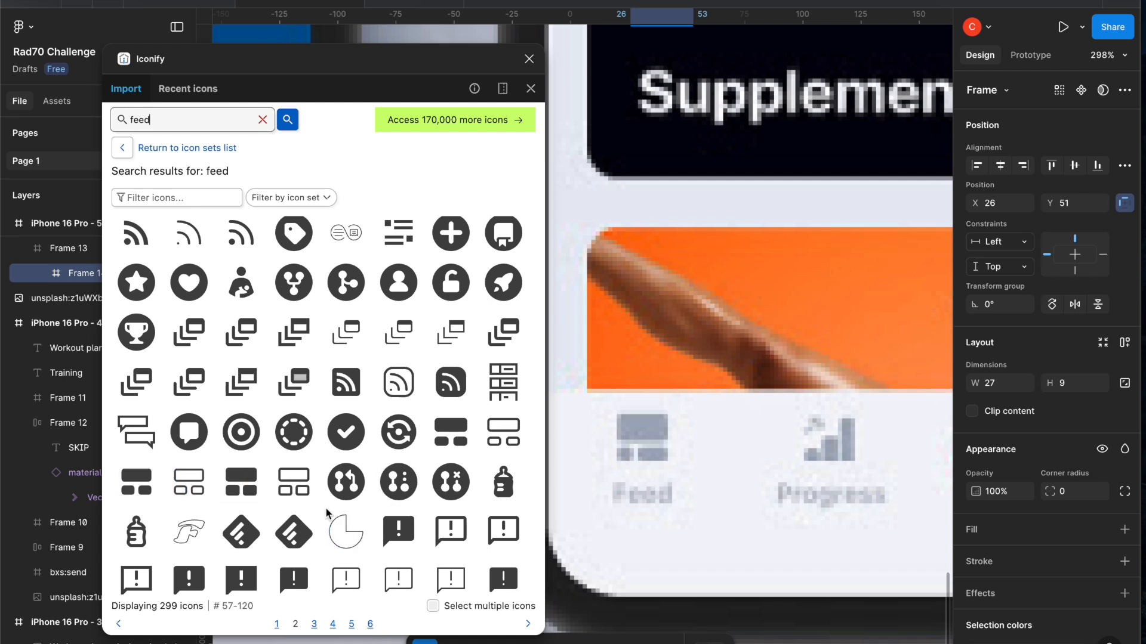
pyautogui.scroll(-1, 263, 492)
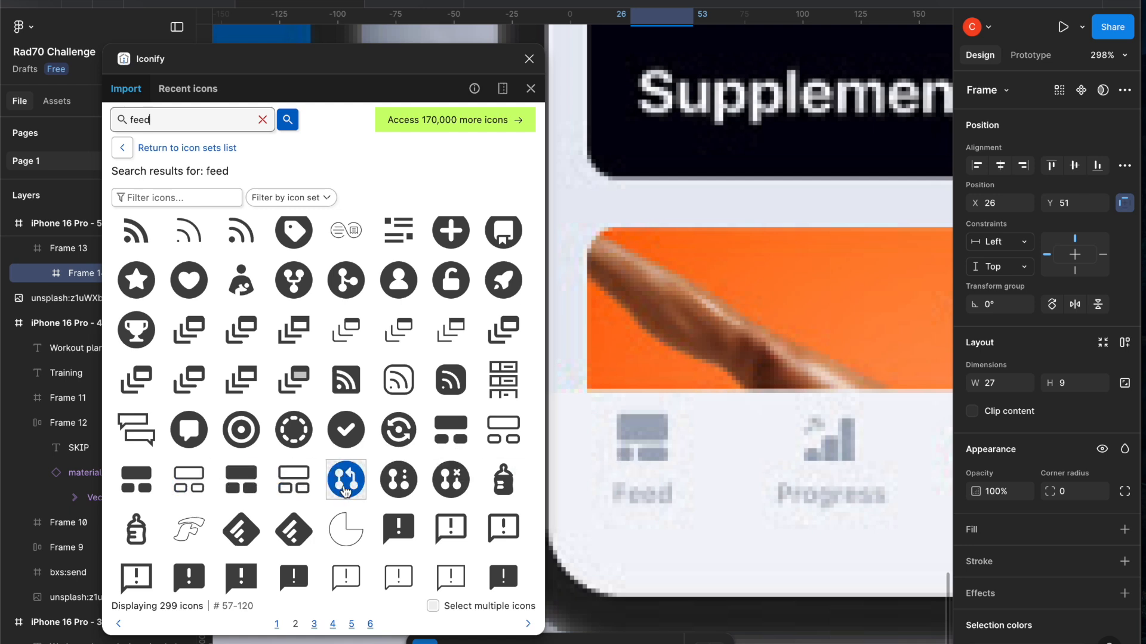
pyautogui.scroll(-6, 346, 490)
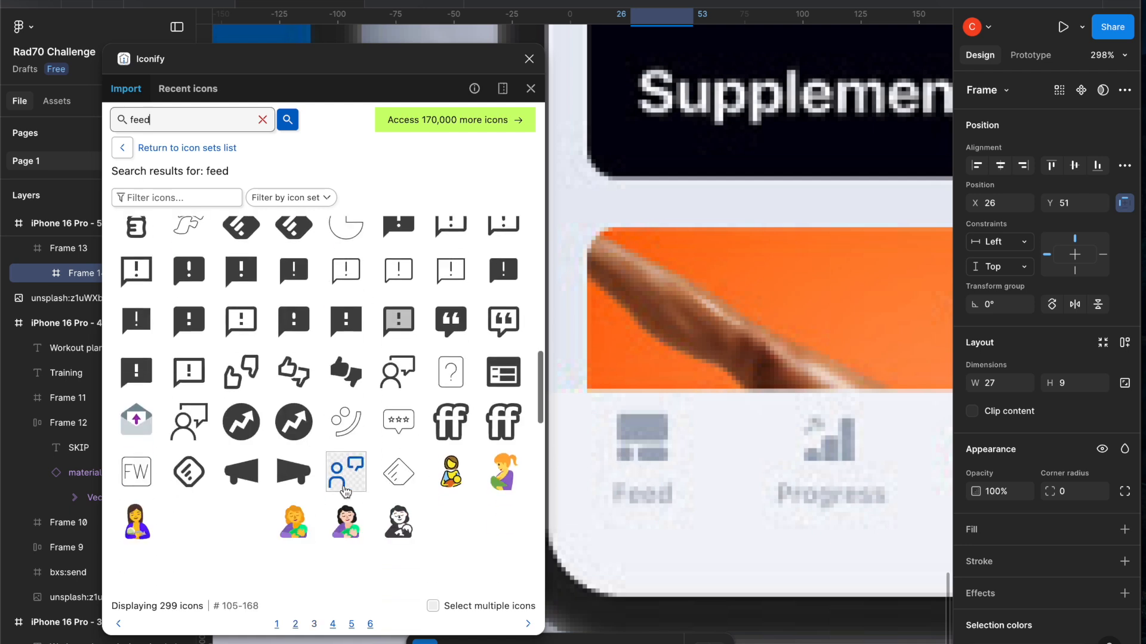
pyautogui.scroll(-5, 343, 494)
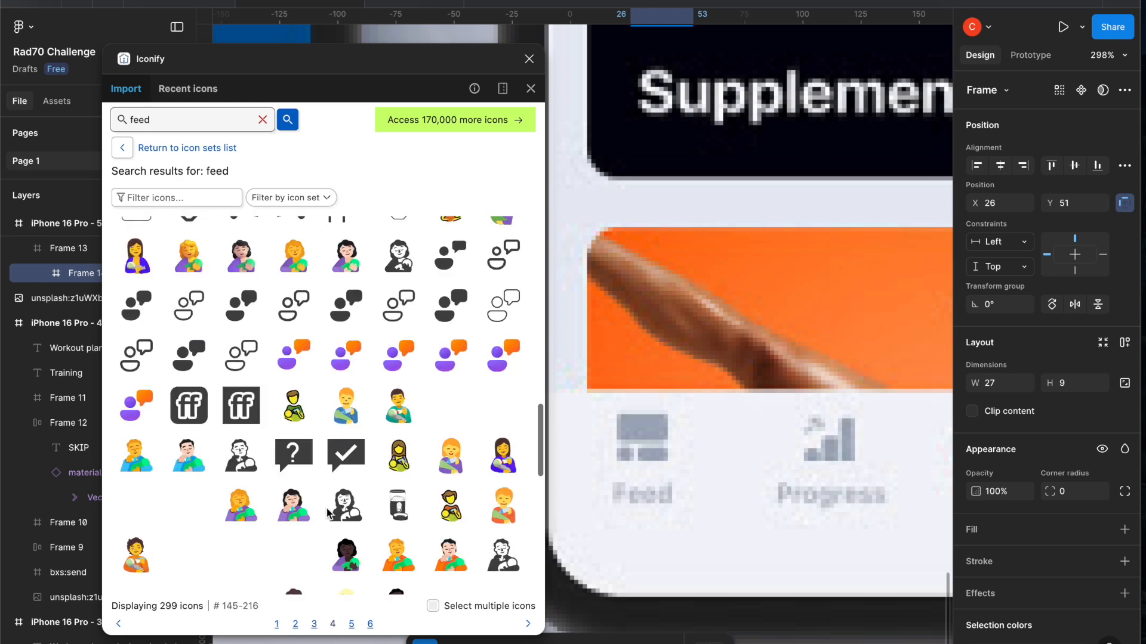
pyautogui.scroll(8, 328, 512)
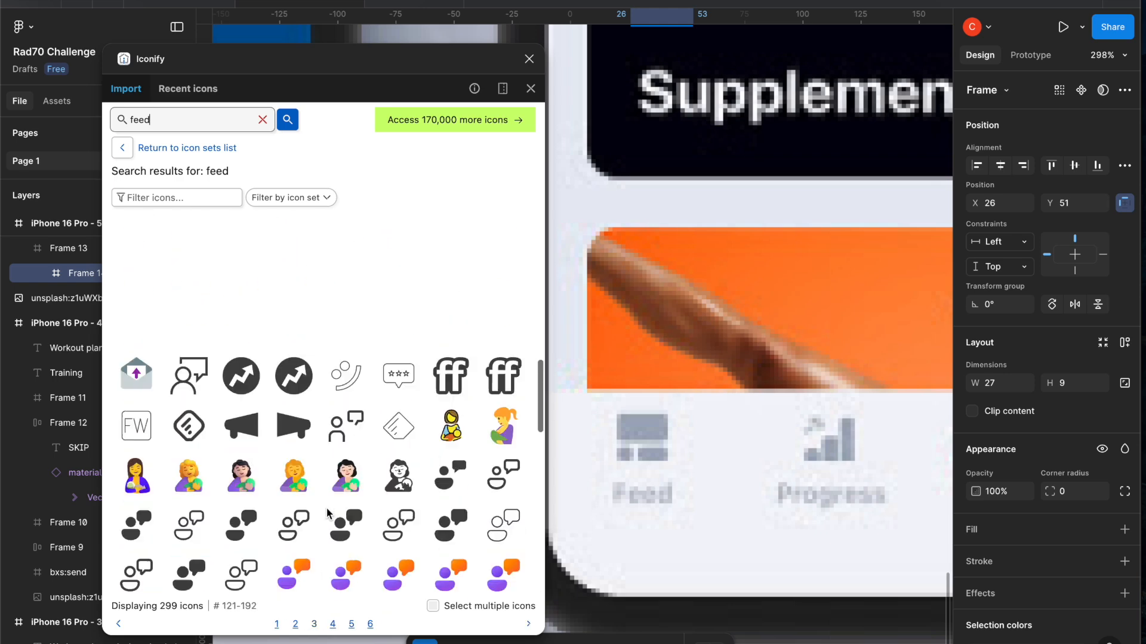
pyautogui.scroll(3, 327, 509)
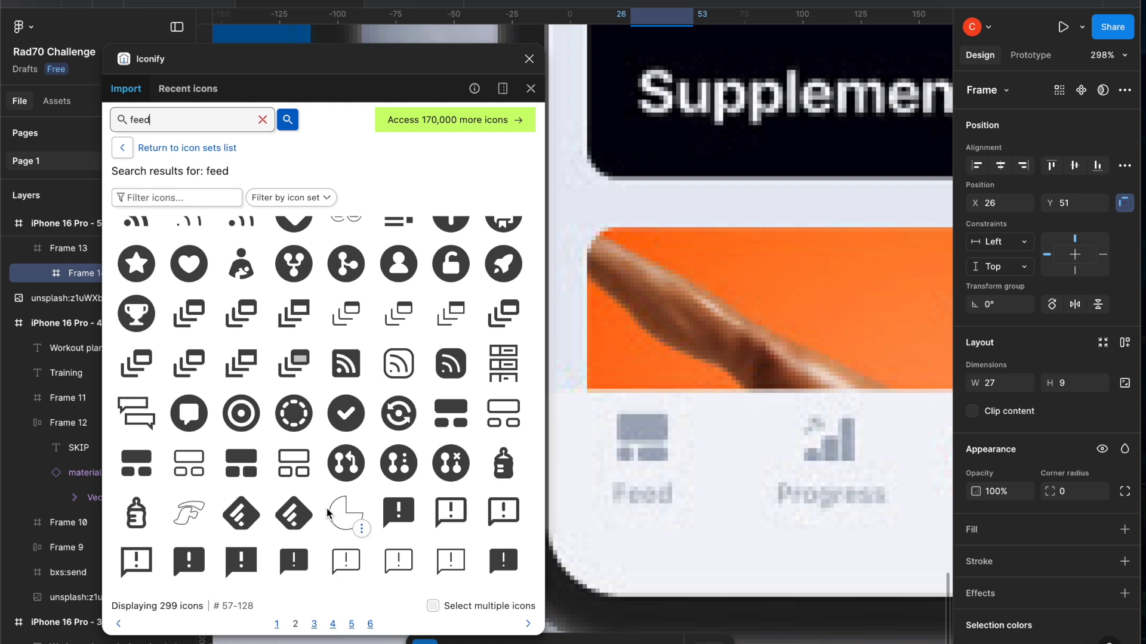
pyautogui.scroll(1, 326, 501)
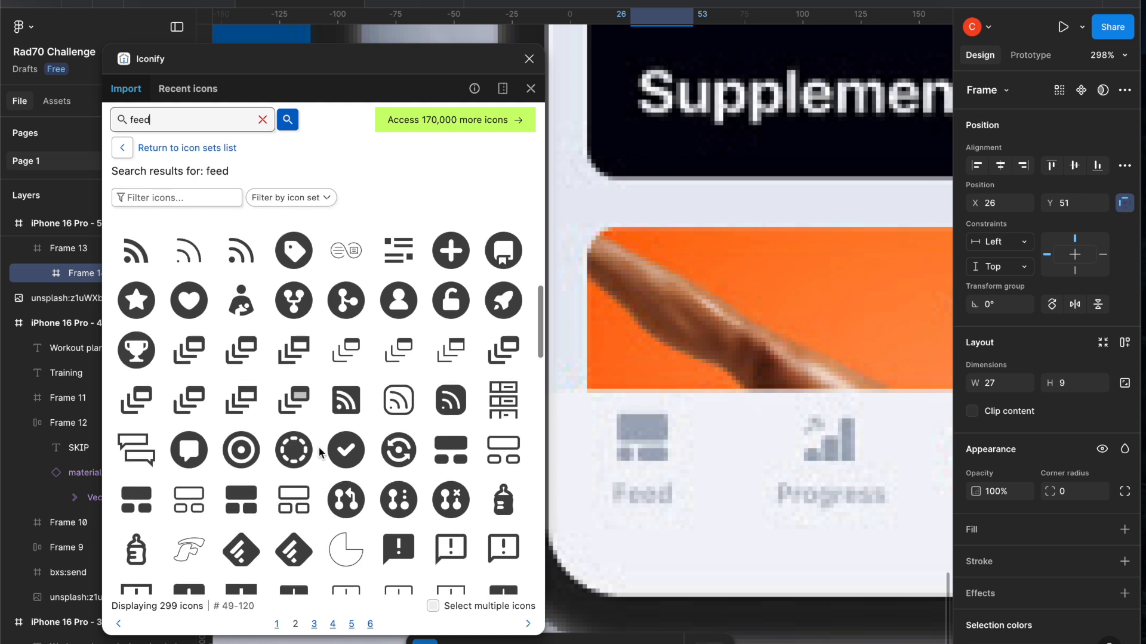
pyautogui.click(137, 499)
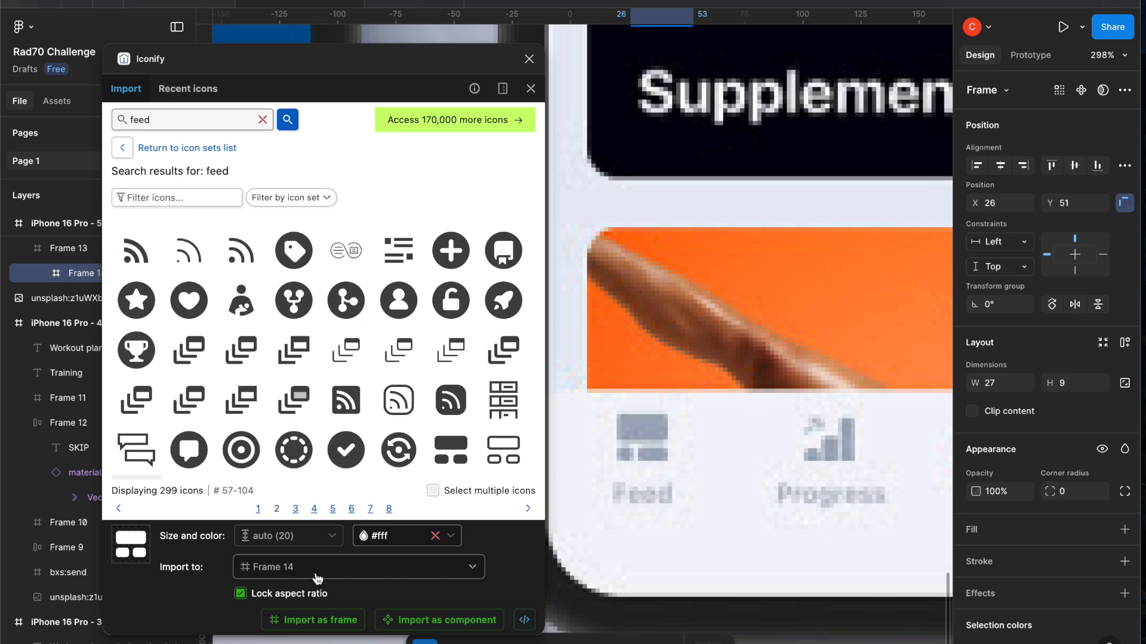
pyautogui.click(411, 621)
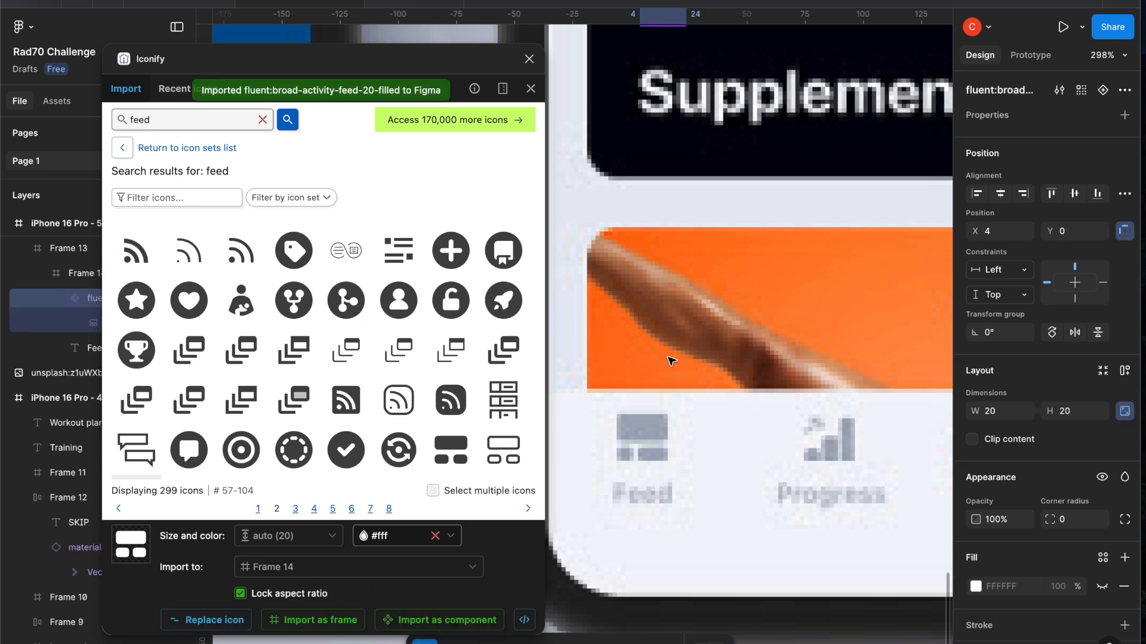
# Try a black 000000 fill on the imported Feed icon component, and remove that fill
pyautogui.scroll(15, 740, 148)
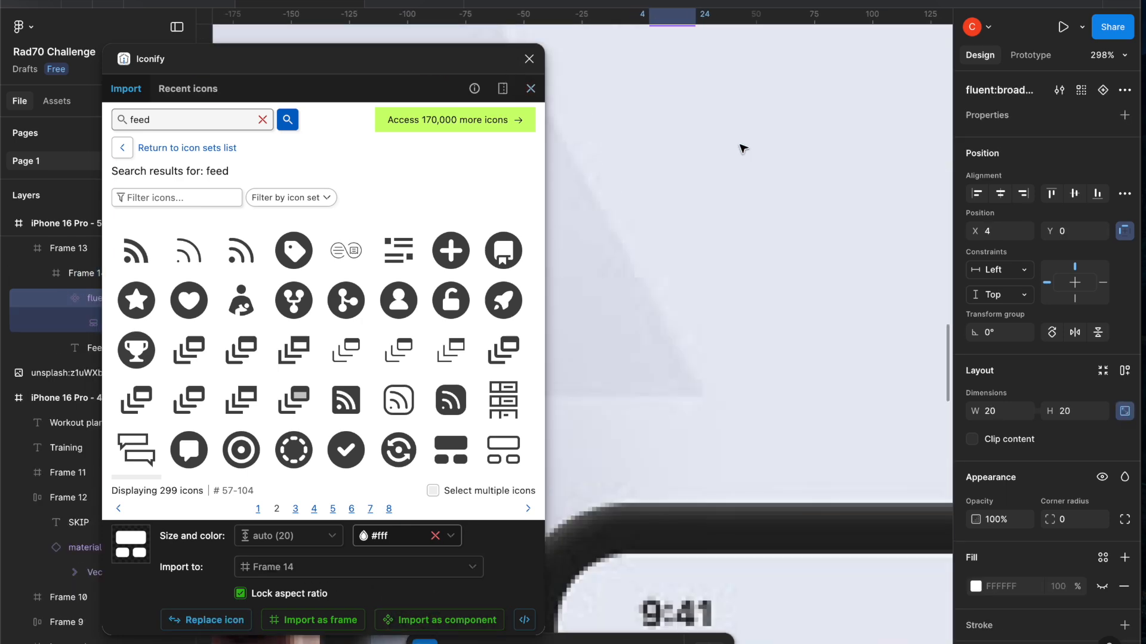
pyautogui.scroll(10, 743, 148)
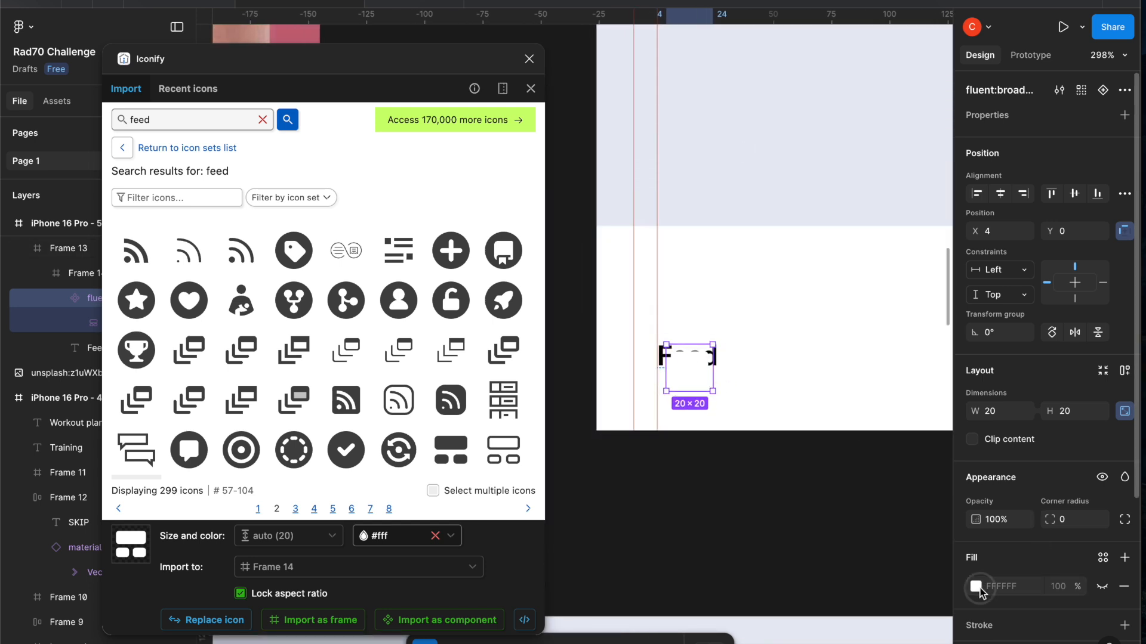
pyautogui.click(977, 587)
pyautogui.click(806, 631)
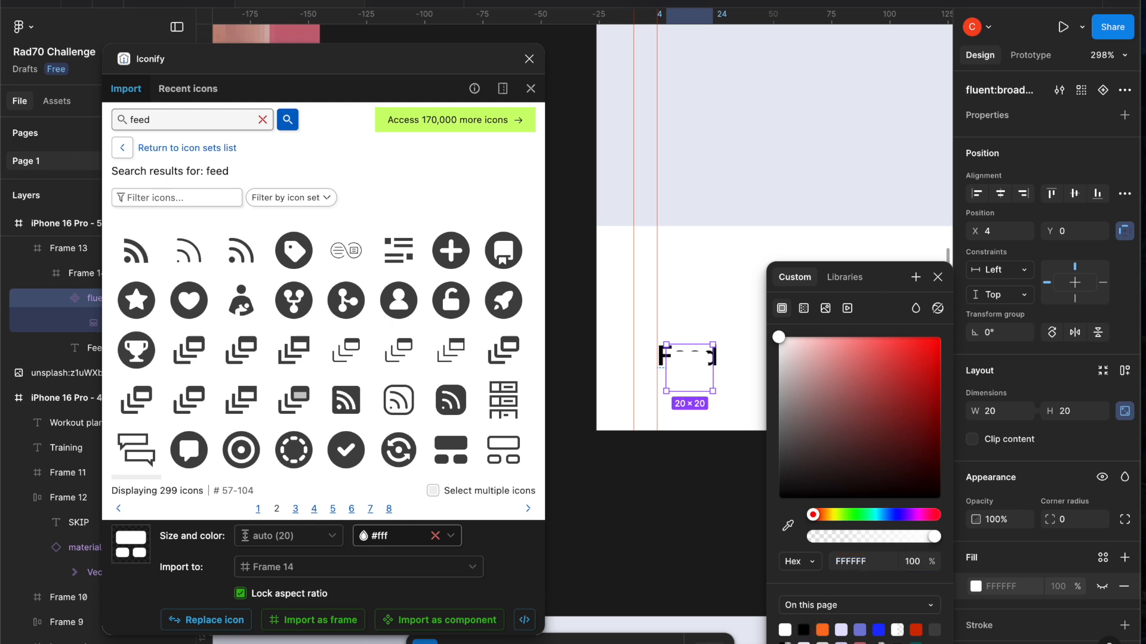
pyautogui.click(806, 631)
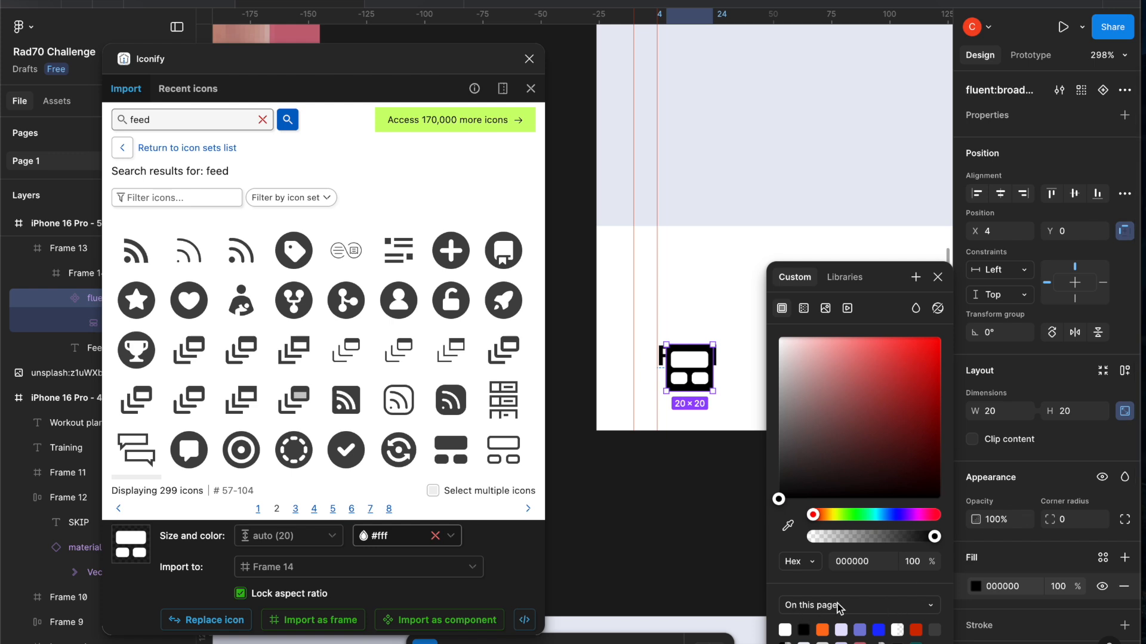
pyautogui.click(1120, 588)
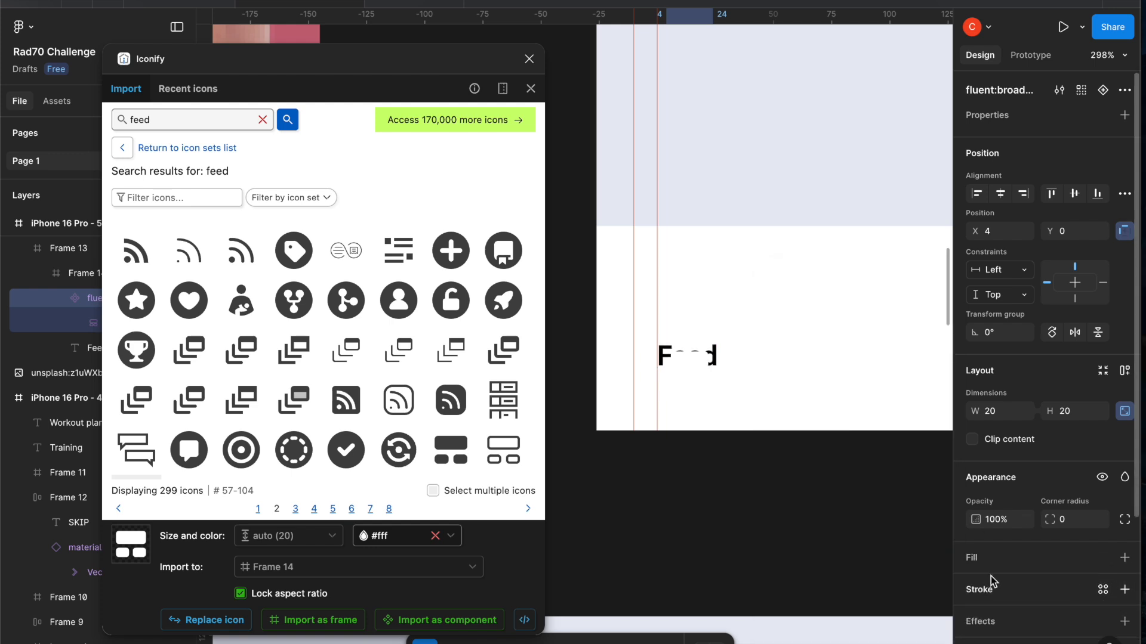
# Recolor the Feed icon's vector shape from its selection colors to black 000000
pyautogui.scroll(-1, 1025, 582)
pyautogui.scroll(-3, 1025, 582)
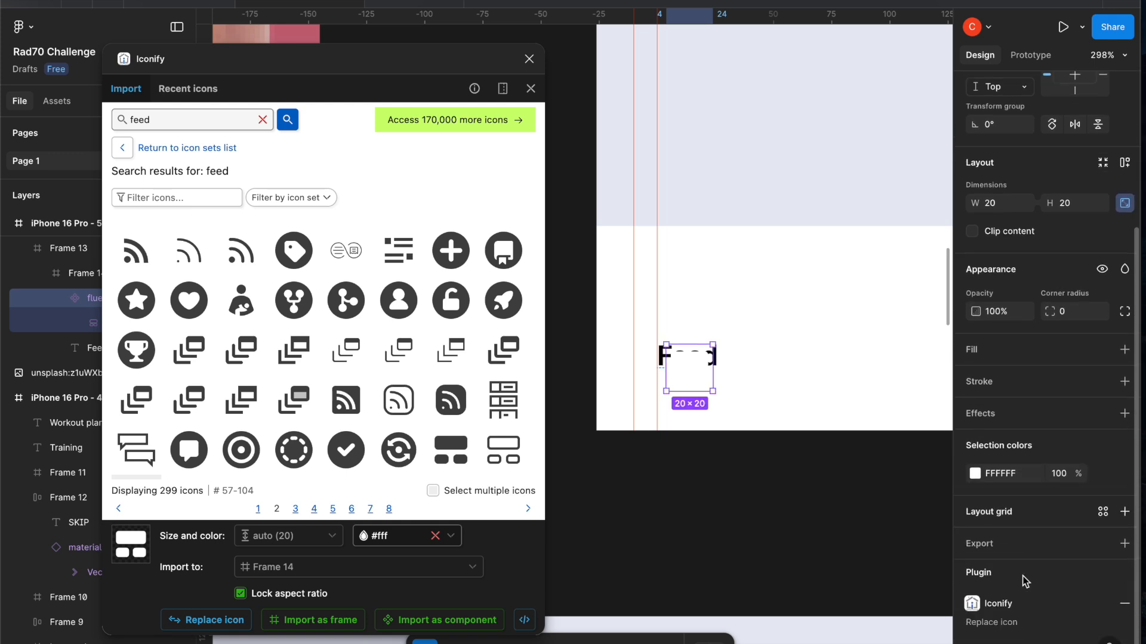
pyautogui.click(975, 473)
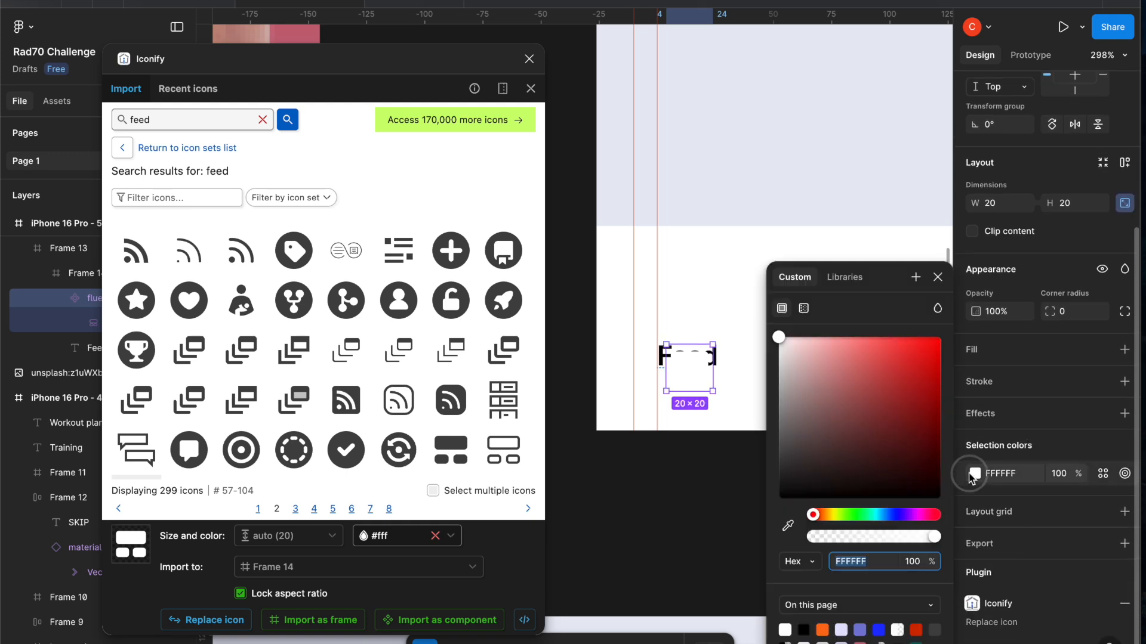
pyautogui.click(807, 628)
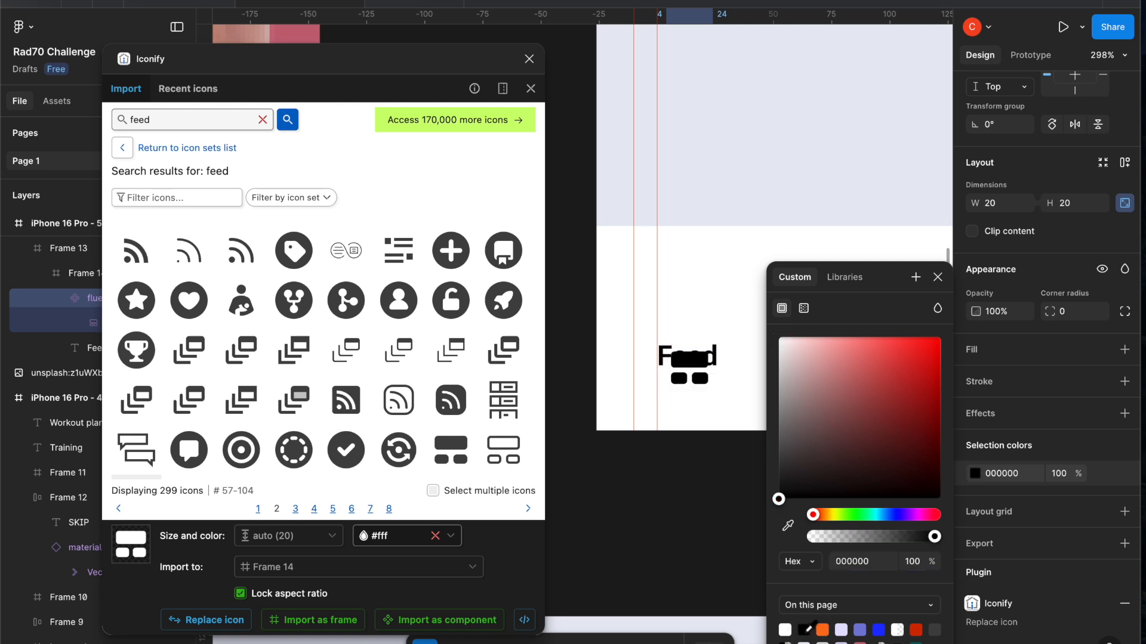
pyautogui.click(938, 278)
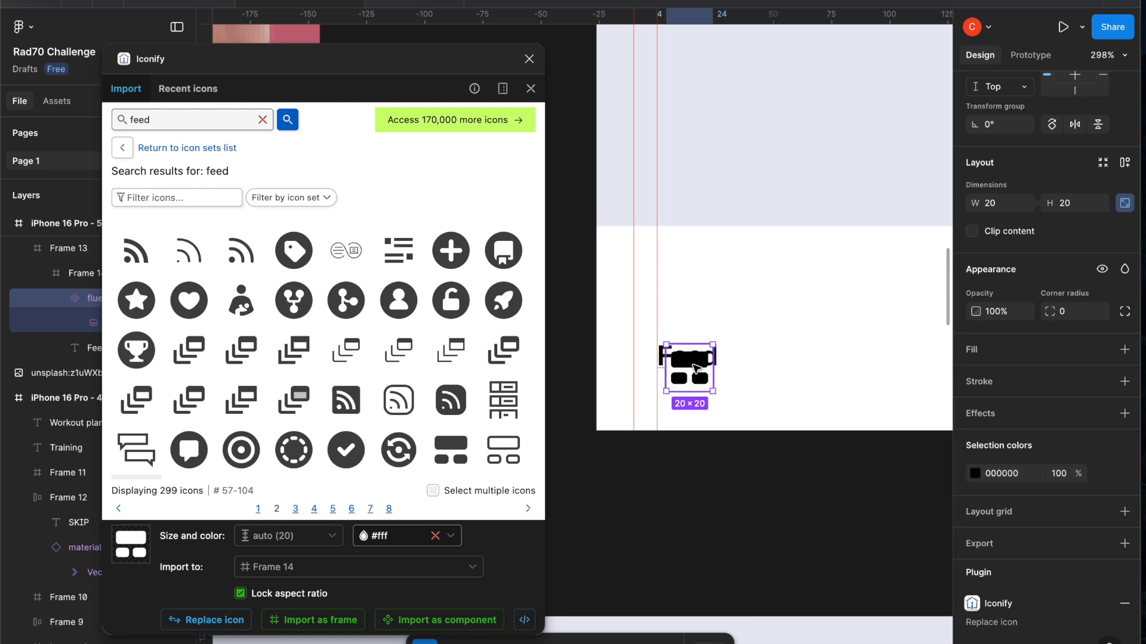
# Move the Feed icon directly above the Feed label in the bottom bar and close the Iconify plugin
pyautogui.moveTo(696, 368); pyautogui.dragTo(690, 324)
pyautogui.click(63, 288)
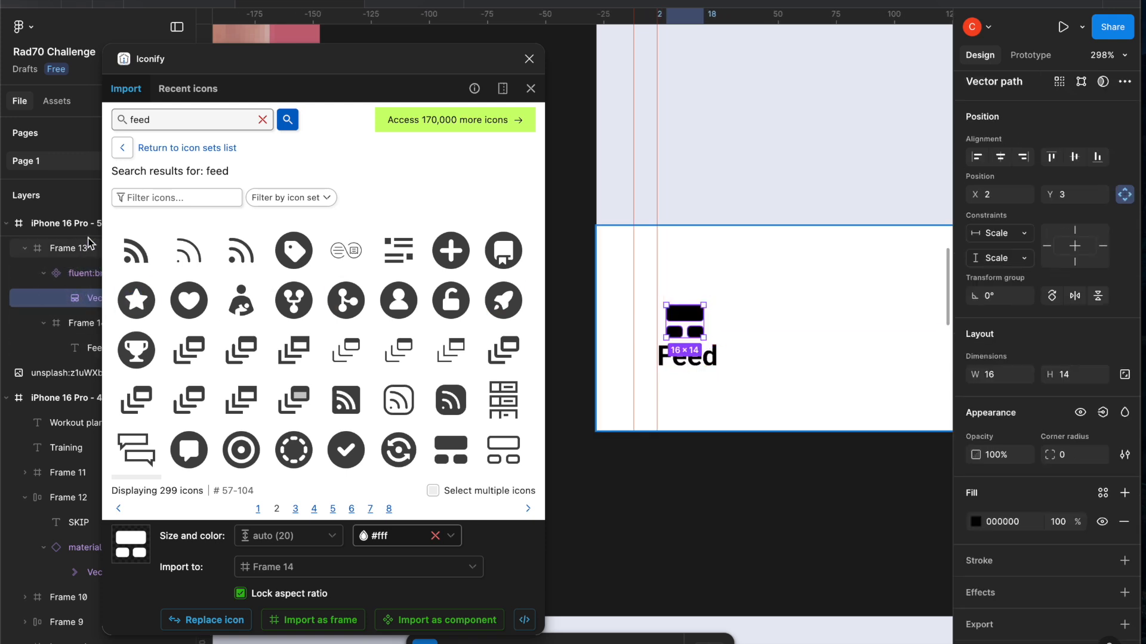
pyautogui.click(529, 58)
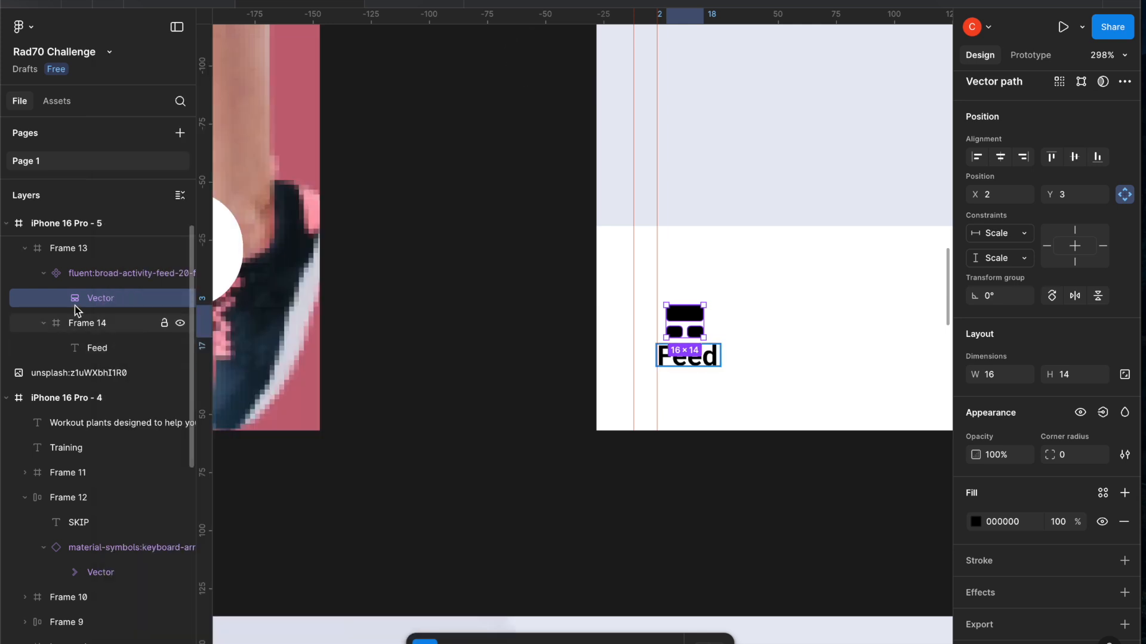
# Nest the Feed icon component inside Frame 14, above the Feed text layer
pyautogui.click(84, 329)
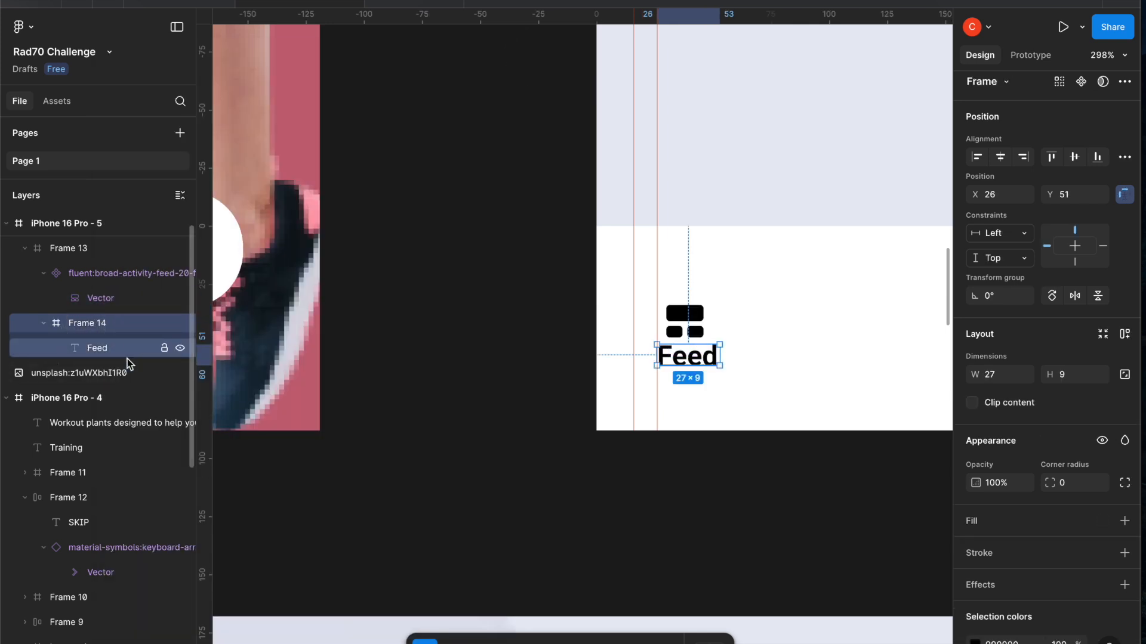
pyautogui.scroll(1, 105, 273)
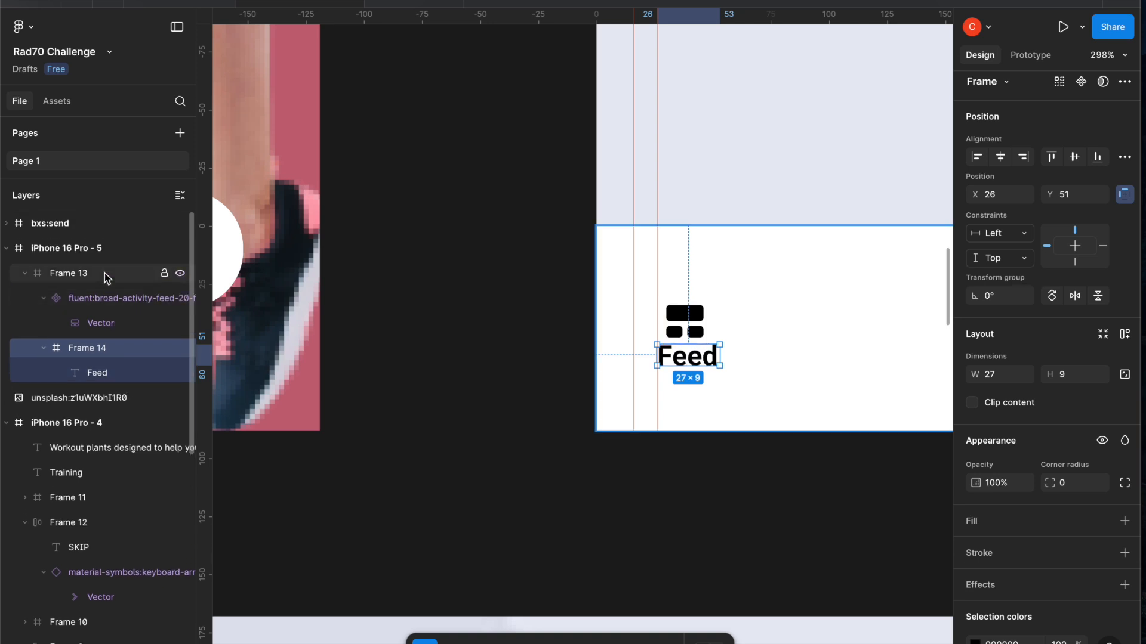
pyautogui.click(86, 274)
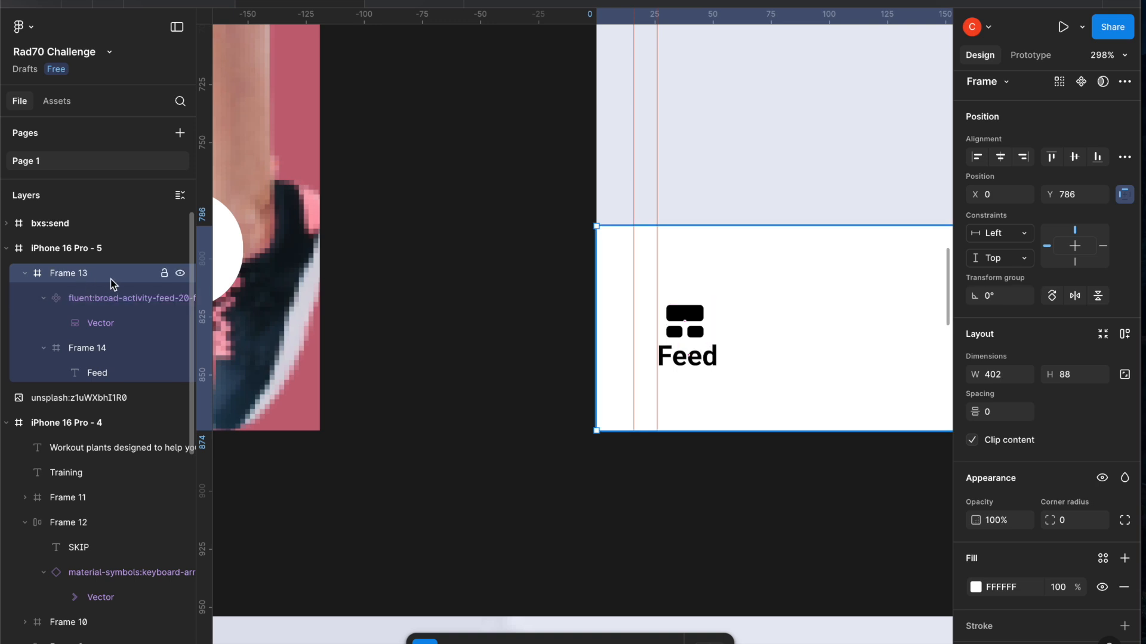
pyautogui.moveTo(109, 297); pyautogui.dragTo(94, 351)
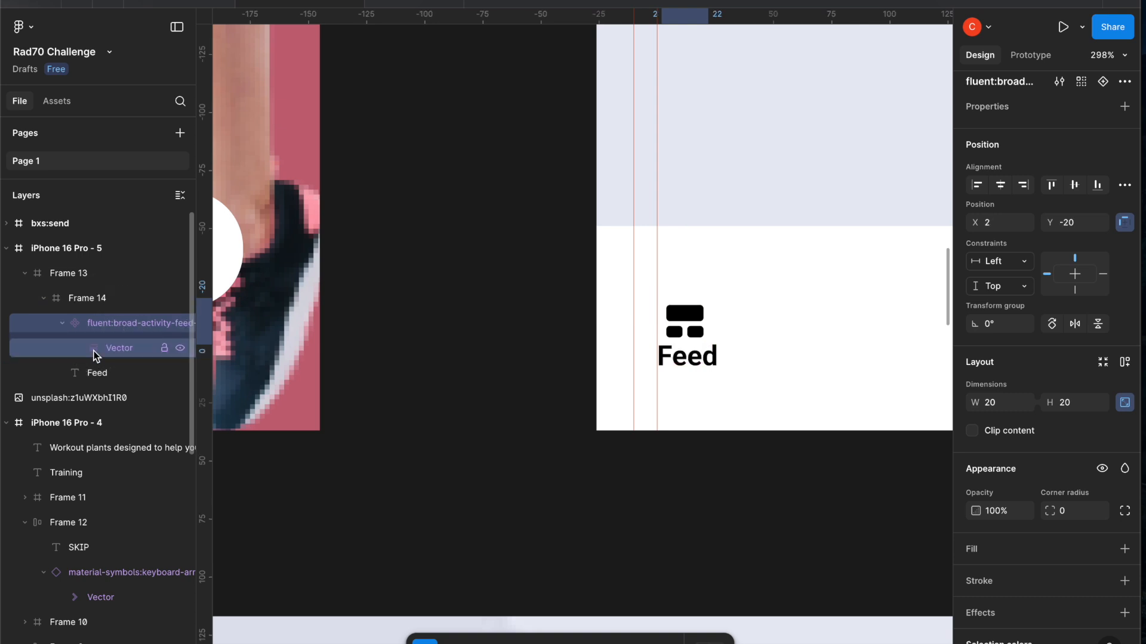
# Compare the bottom bar, Frame 13, with the navigation bar in the Store mockup
pyautogui.click(92, 277)
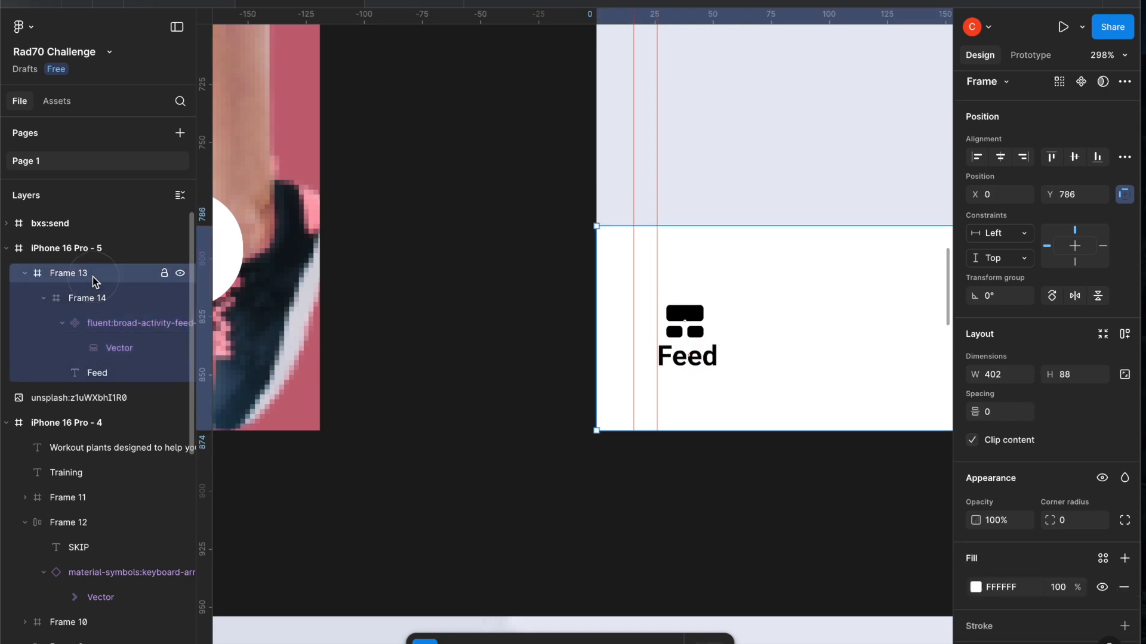
pyautogui.hscroll(3, 847, 298)
pyautogui.hscroll(4, 835, 308)
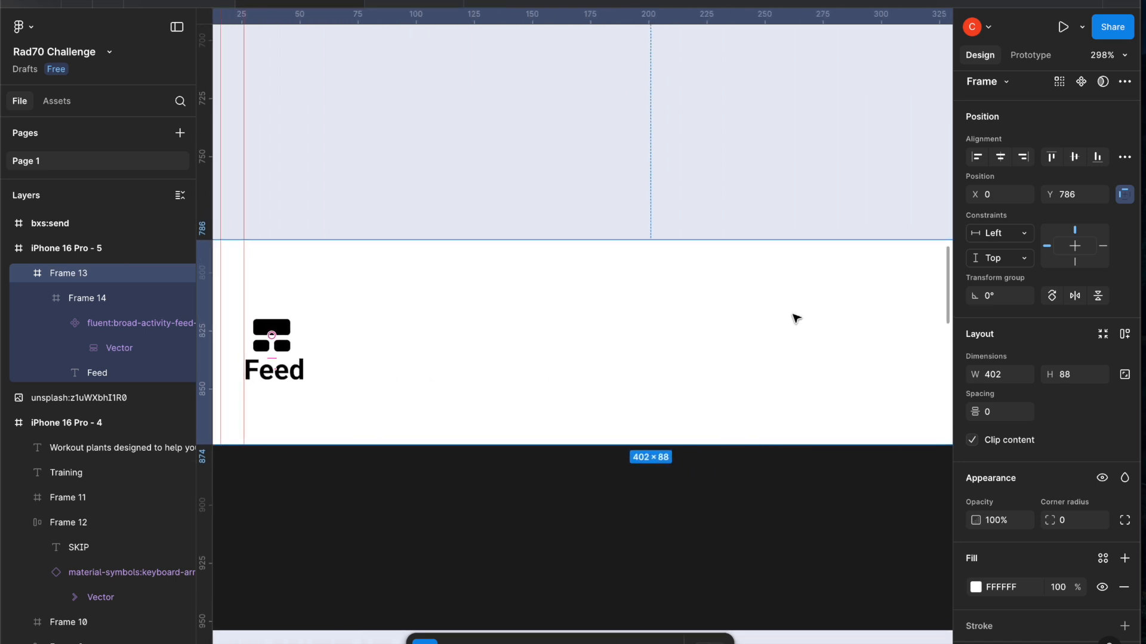
pyautogui.scroll(-5, 776, 319)
pyautogui.hscroll(2, 749, 321)
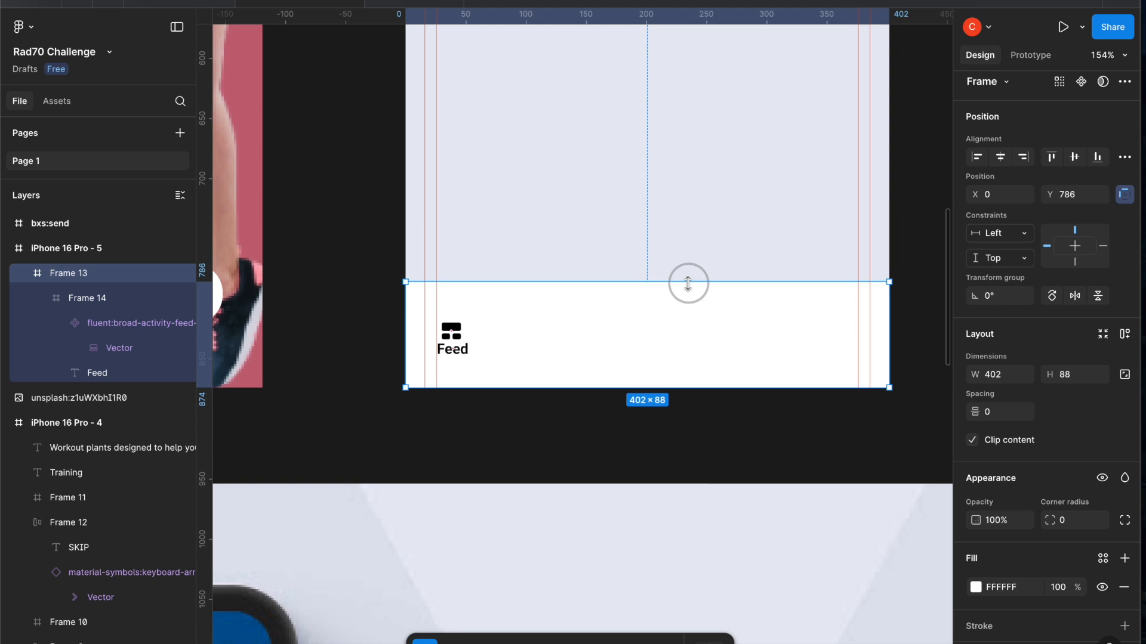
pyautogui.scroll(-8, 688, 284)
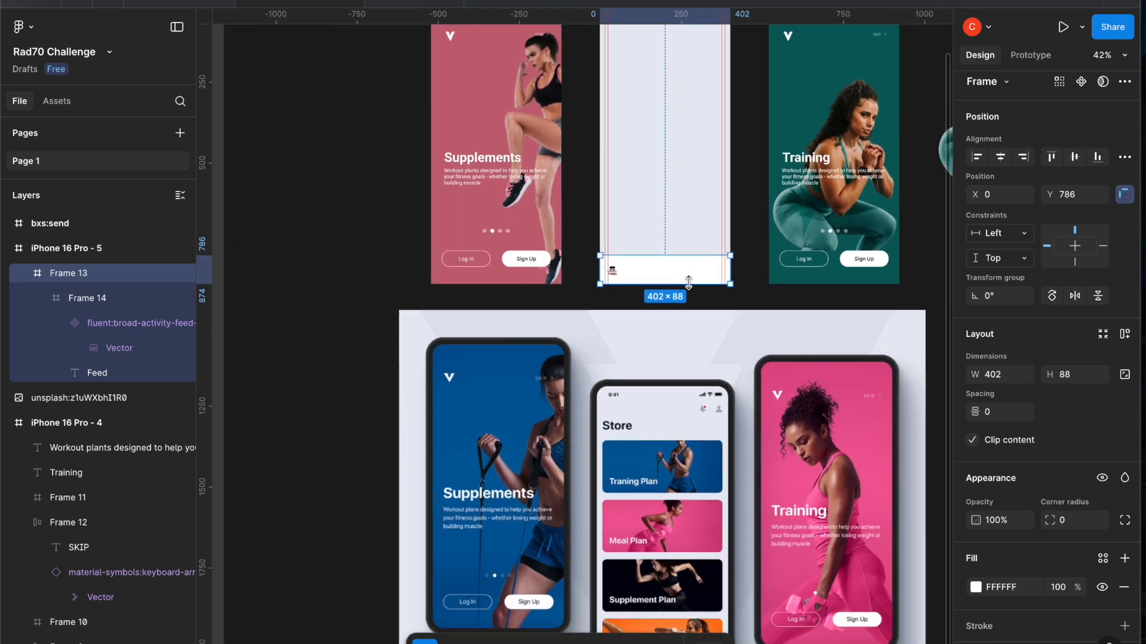
pyautogui.scroll(-4, 688, 283)
pyautogui.hscroll(1, 688, 284)
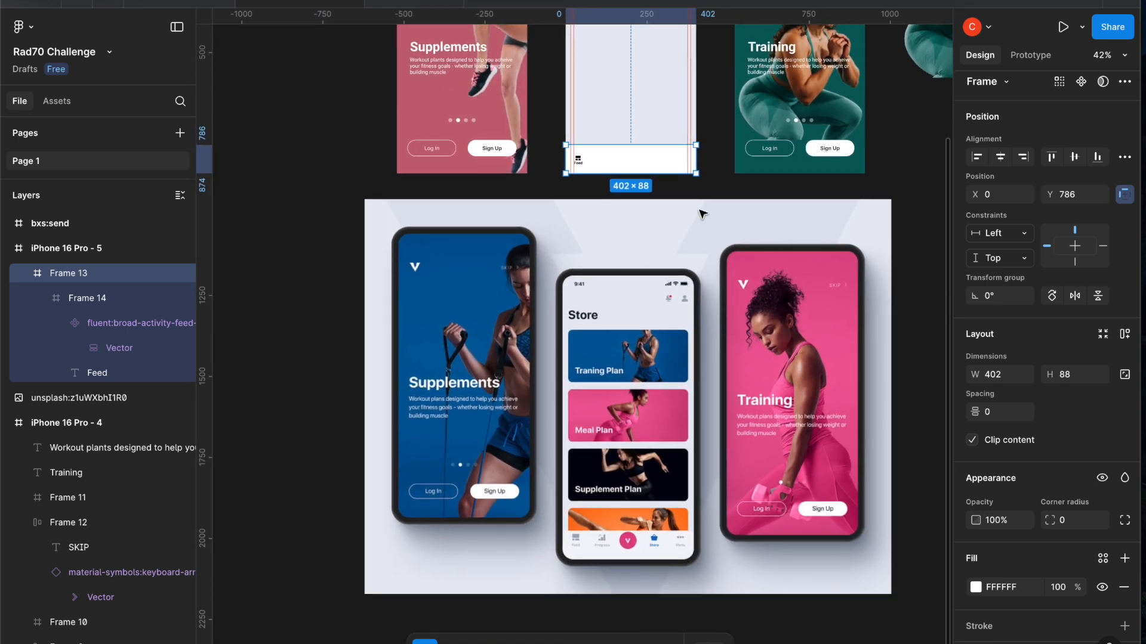
# Align Frame 13 to the horizontal and vertical center of the iPhone 16 Pro - 5 frame
pyautogui.moveTo(657, 165)
pyautogui.mouseDown()
pyautogui.moveTo(668, 541)
pyautogui.moveTo(657, 553)
pyautogui.moveTo(669, 548)
pyautogui.moveTo(639, 543)
pyautogui.moveTo(656, 543)
pyautogui.moveTo(651, 552)
pyautogui.moveTo(650, 154)
pyautogui.moveTo(655, 161)
pyautogui.mouseUp()
pyautogui.scroll(5, 655, 162)
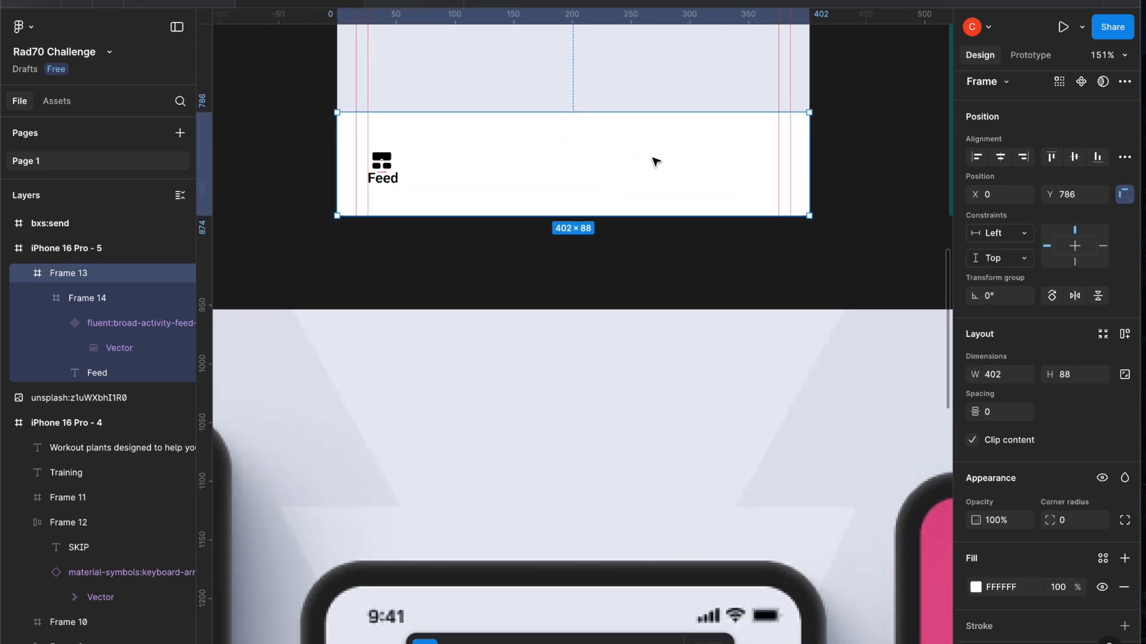
pyautogui.click(998, 158)
pyautogui.click(1075, 158)
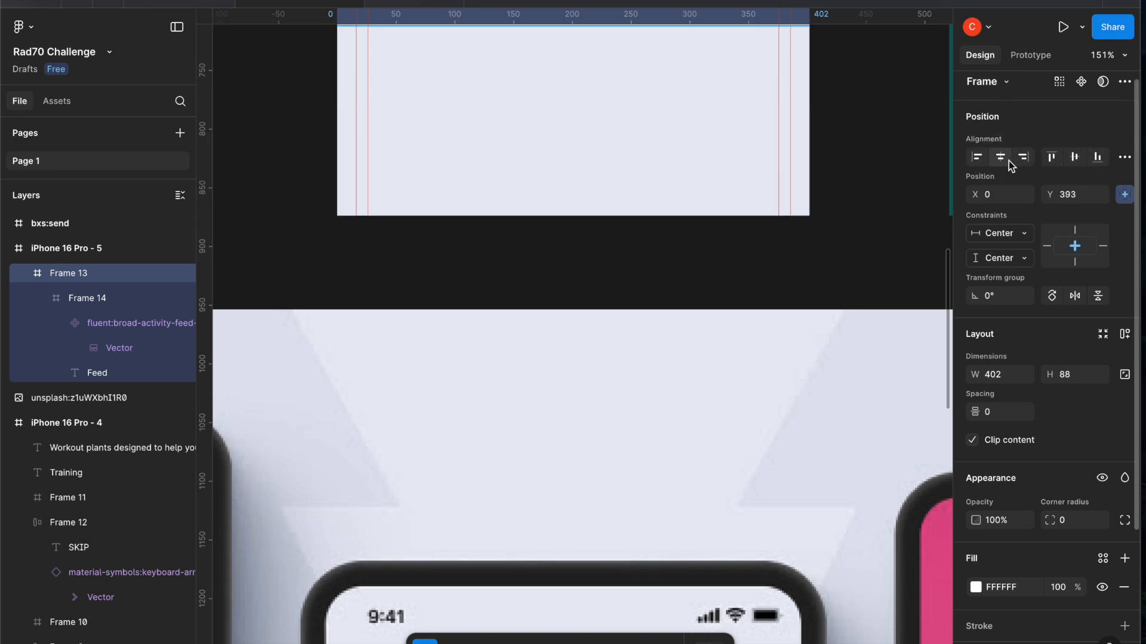
# Undo the vertical centering of Frame 13 and set Frame 14's horizontal and vertical constraints to Center
pyautogui.press('super+z')
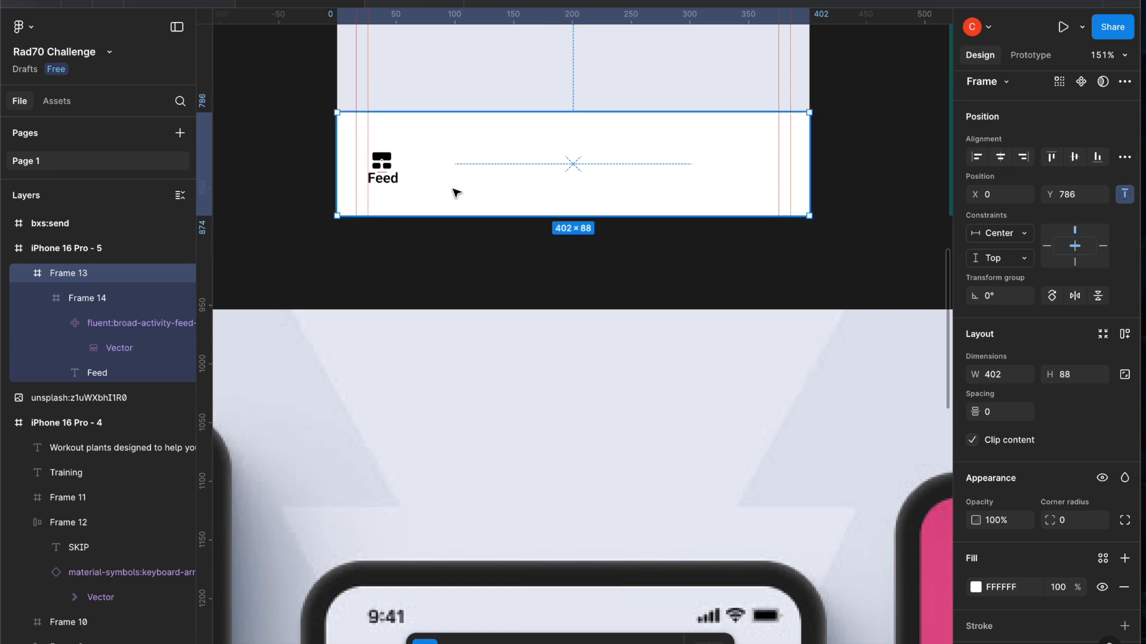
pyautogui.scroll(5, 457, 193)
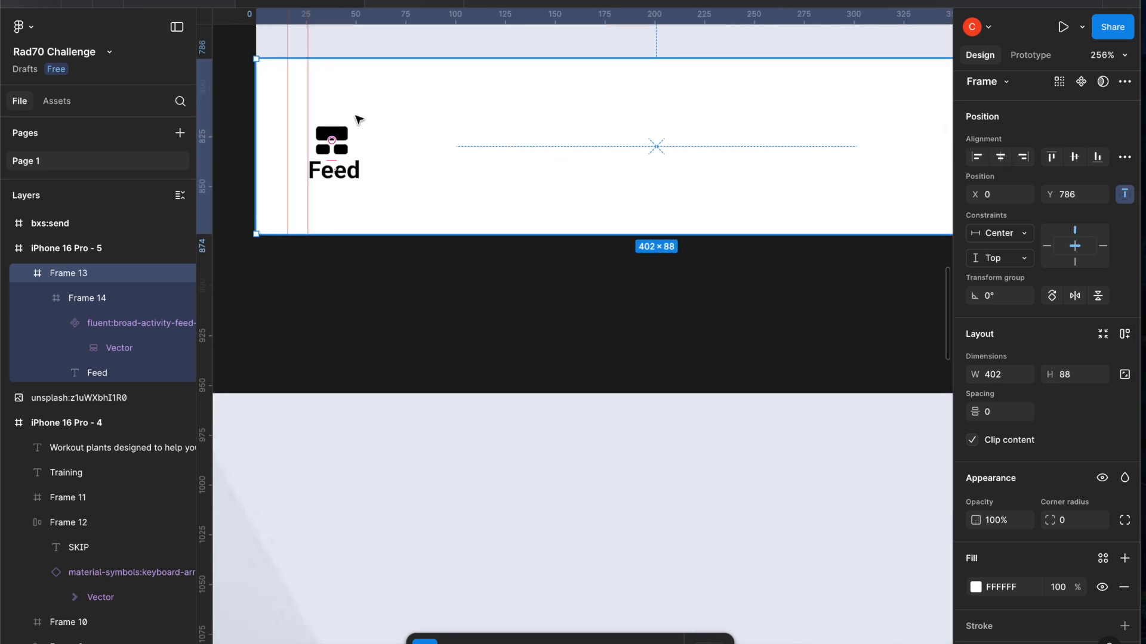
pyautogui.click(84, 297)
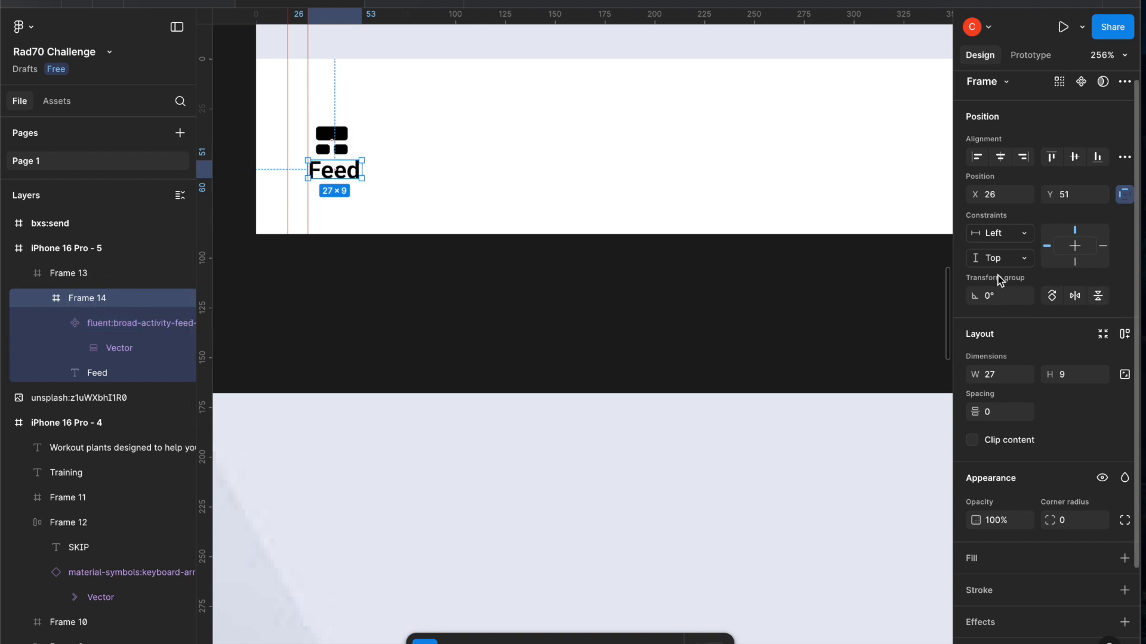
pyautogui.click(1075, 247)
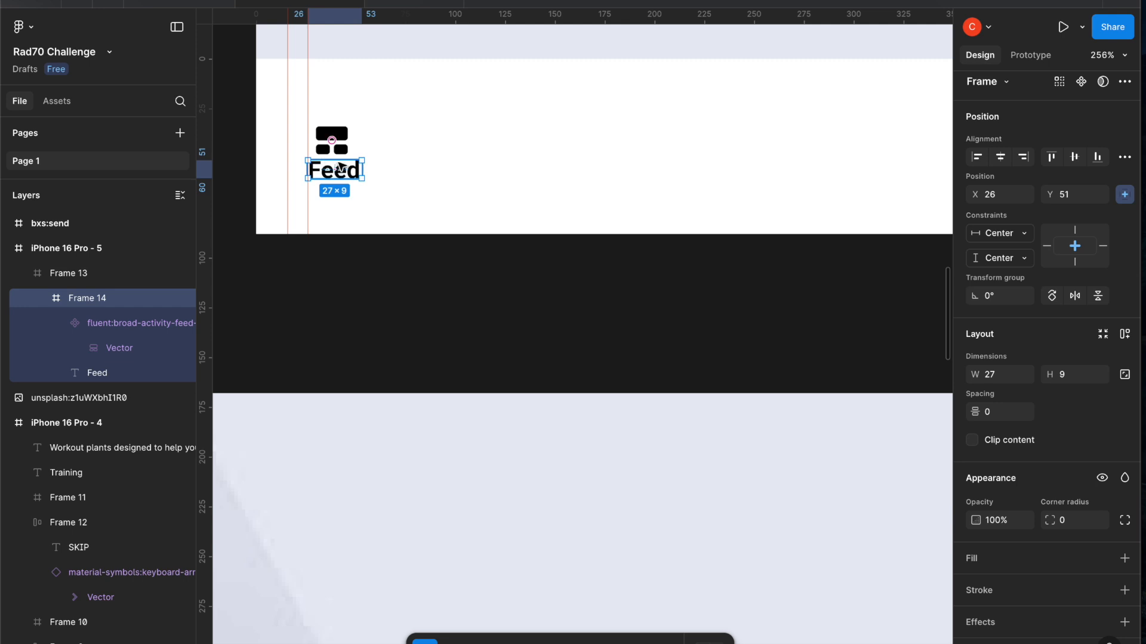
pyautogui.click(332, 146)
pyautogui.click(357, 181)
pyautogui.moveTo(344, 160); pyautogui.dragTo(347, 120)
pyautogui.press('super+z')
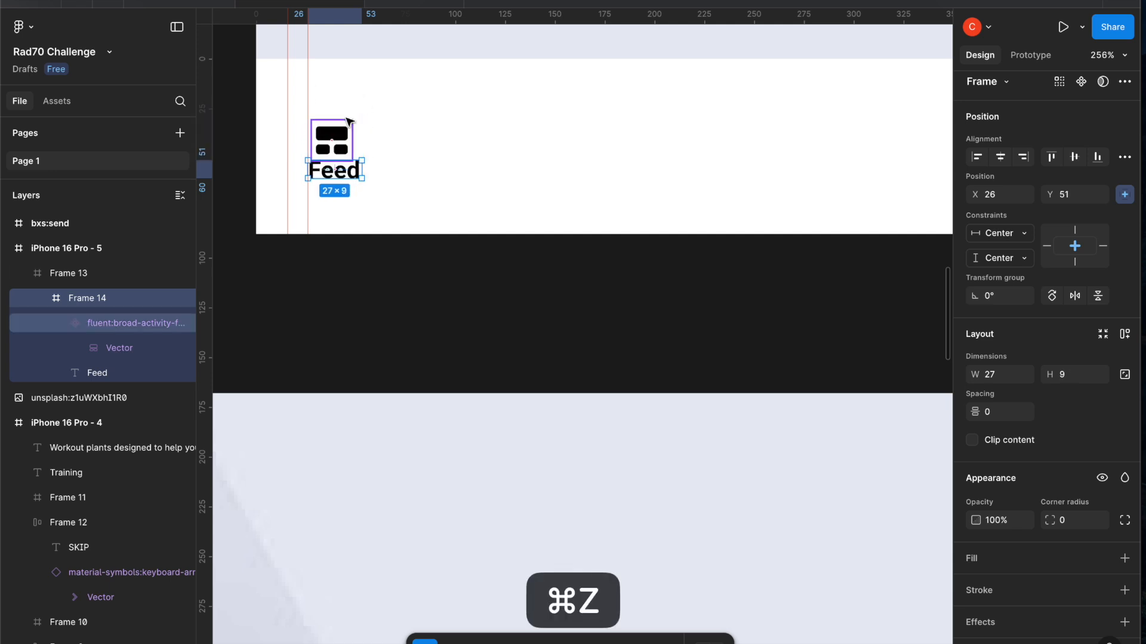
# Resize Frame 14 to fit its icon and label, and undo a trial horizontal centering in the bottom bar
pyautogui.scroll(1, 1107, 174)
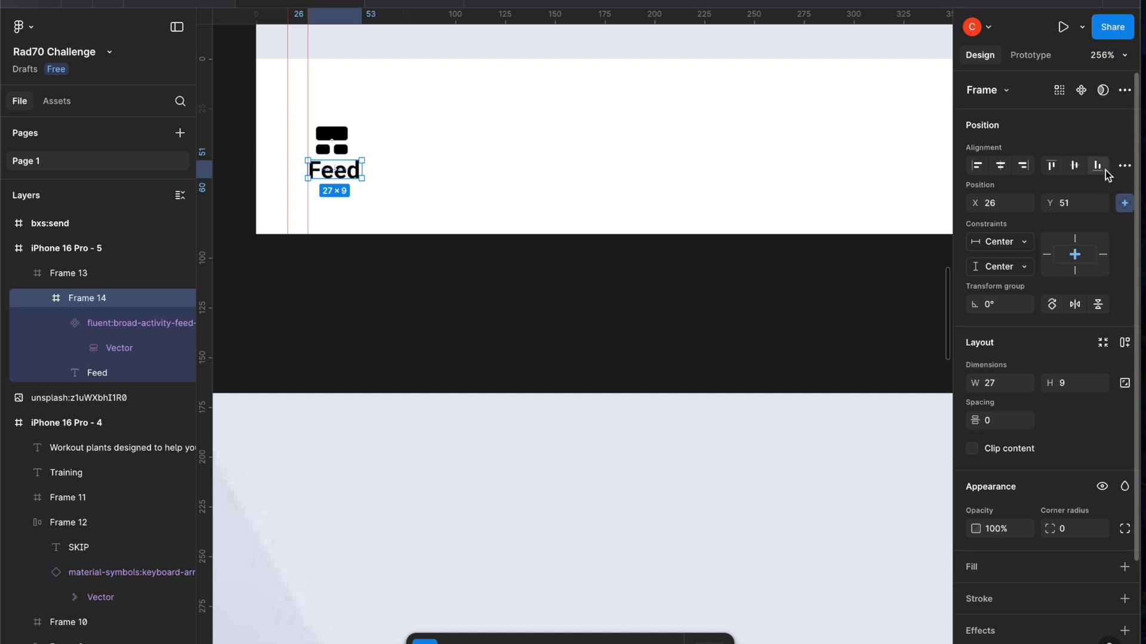
pyautogui.click(1101, 345)
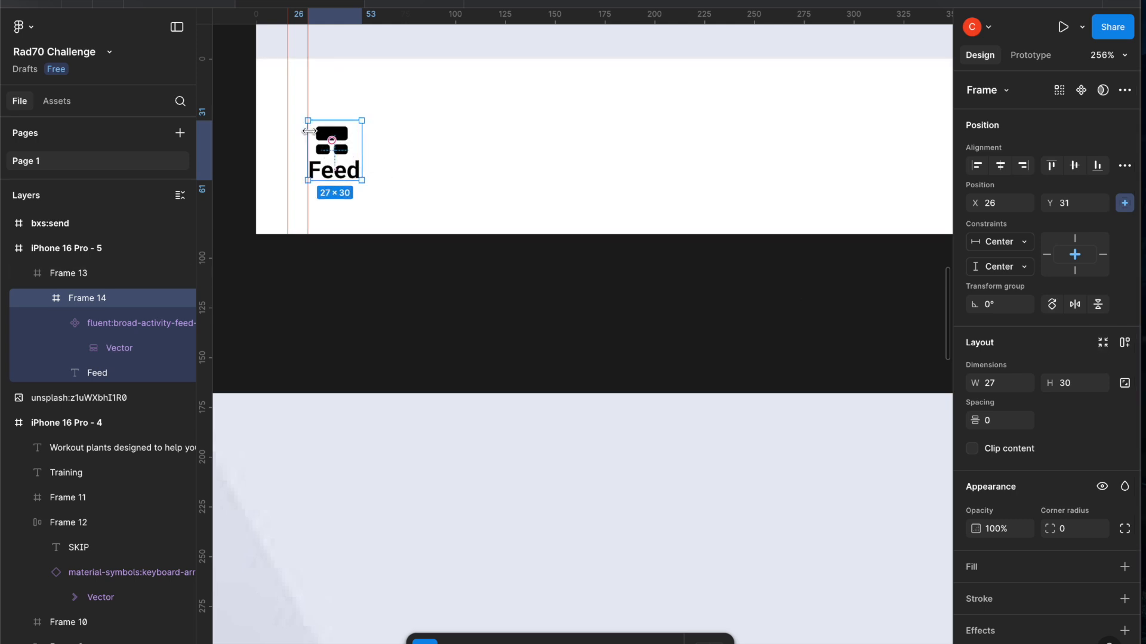
pyautogui.click(1000, 167)
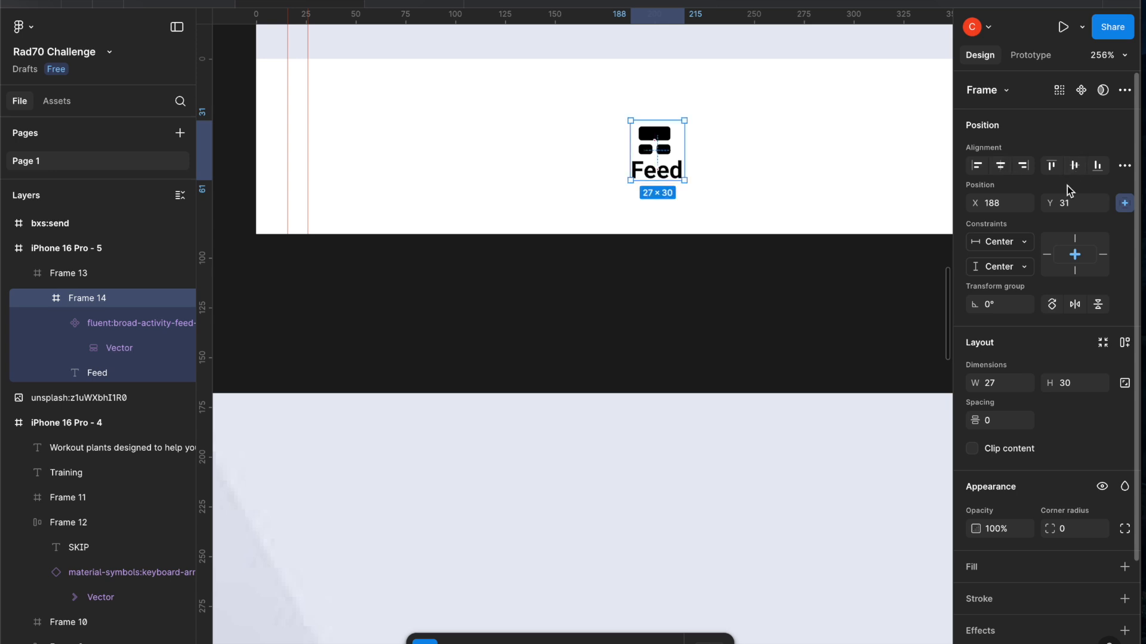
pyautogui.press('super+z')
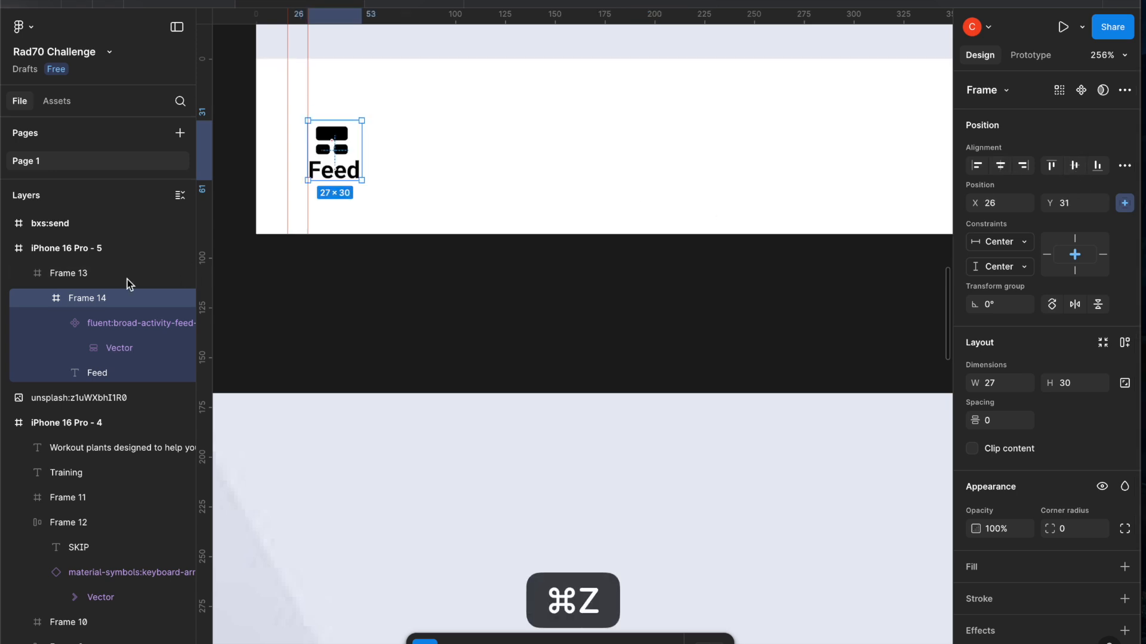
# Align the Feed icon component to the horizontal center and top of Frame 14
pyautogui.click(94, 323)
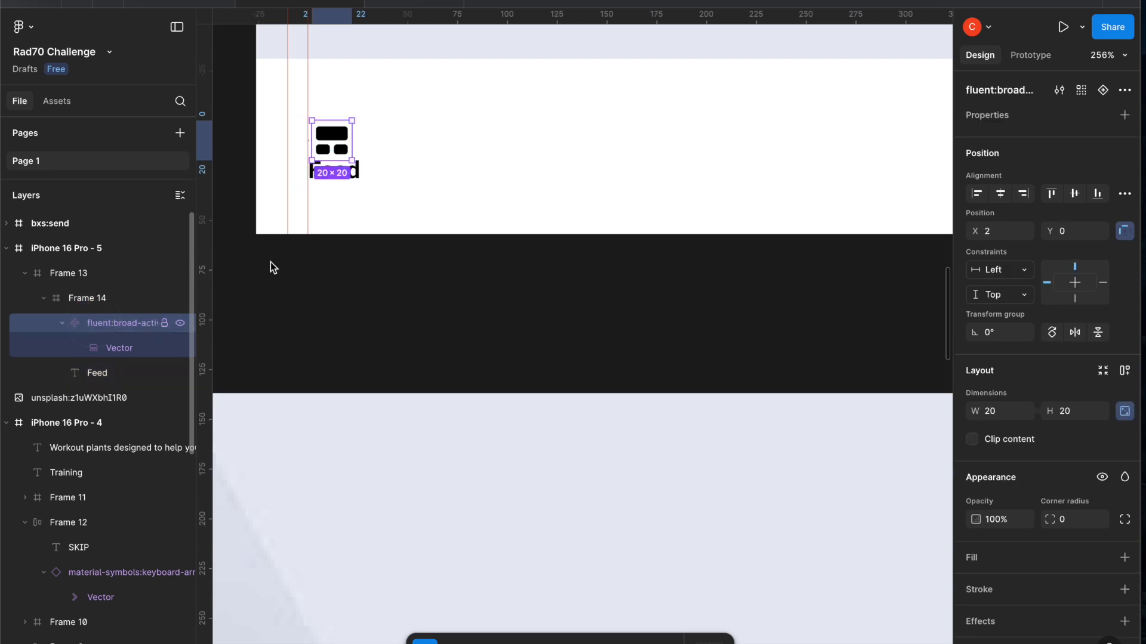
pyautogui.click(1000, 195)
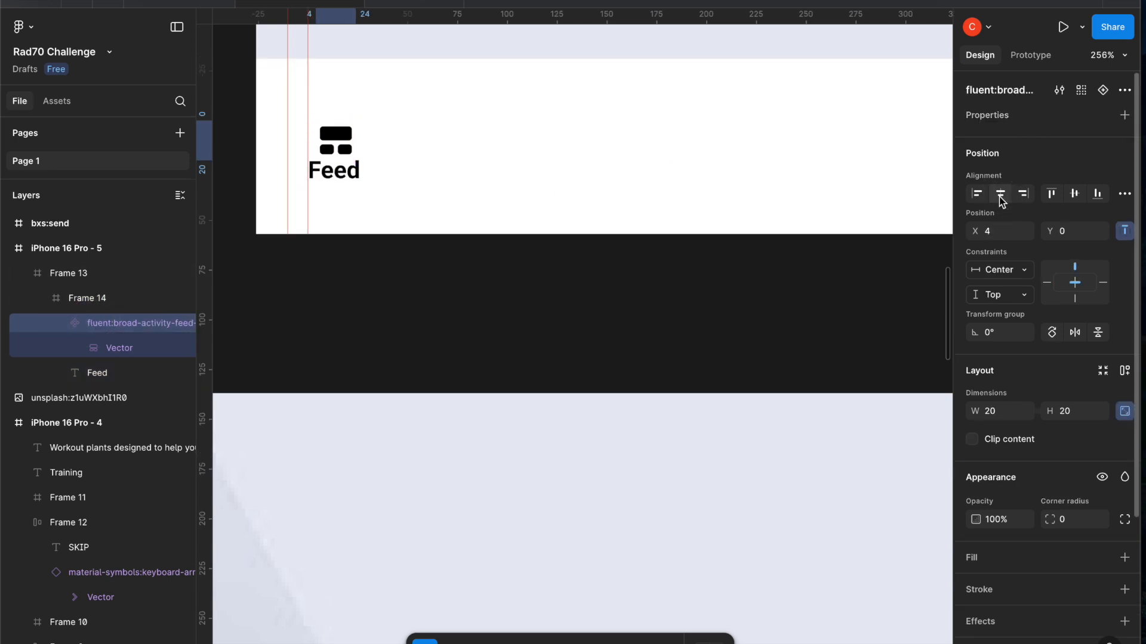
pyautogui.click(1074, 194)
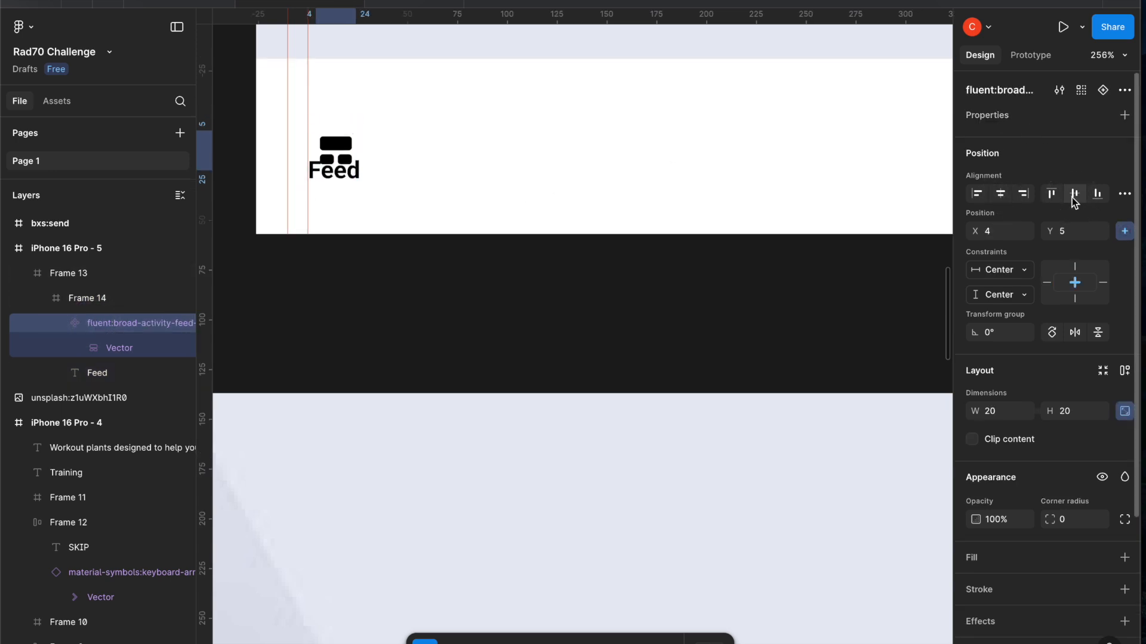
pyautogui.click(1051, 195)
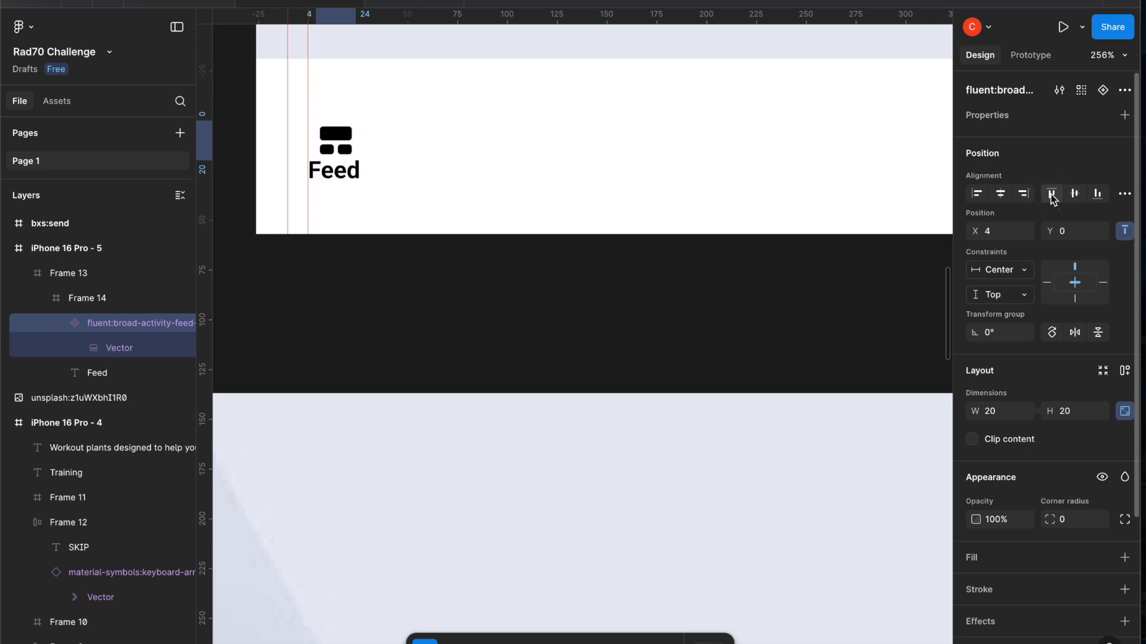
# Align the Feed text layer to the horizontal center and bottom of Frame 14
pyautogui.click(345, 174)
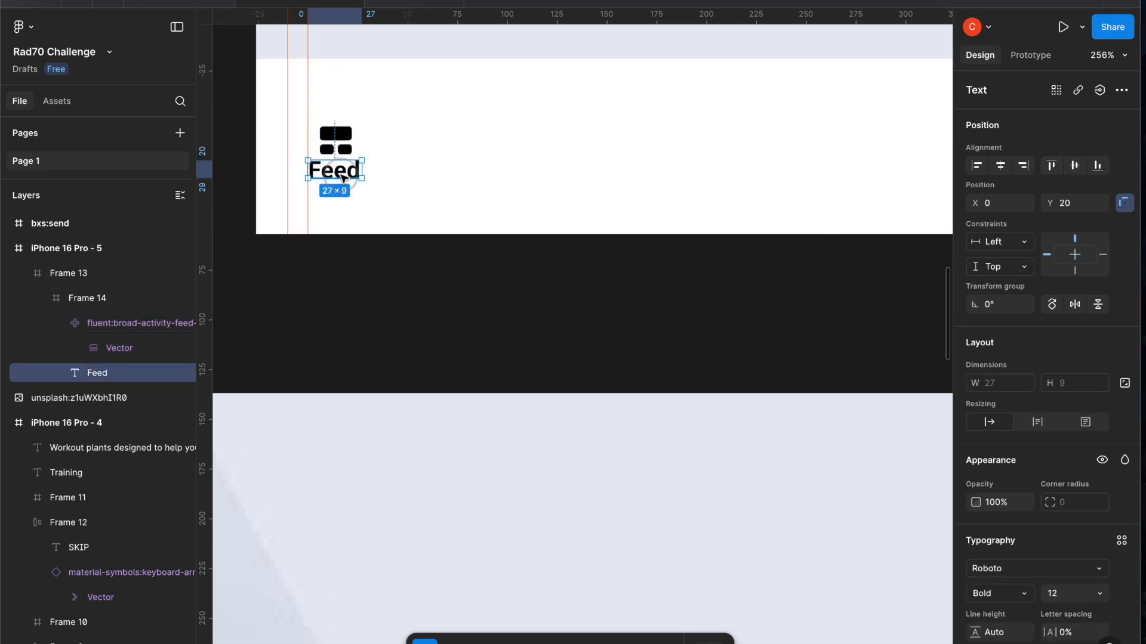
pyautogui.click(1001, 167)
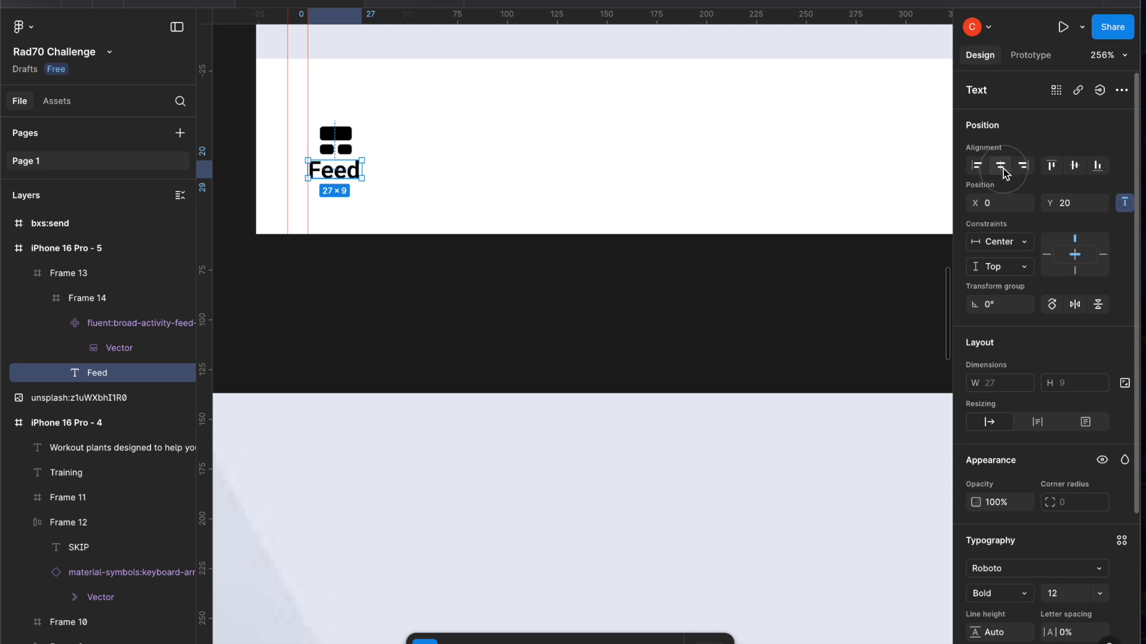
pyautogui.click(1097, 166)
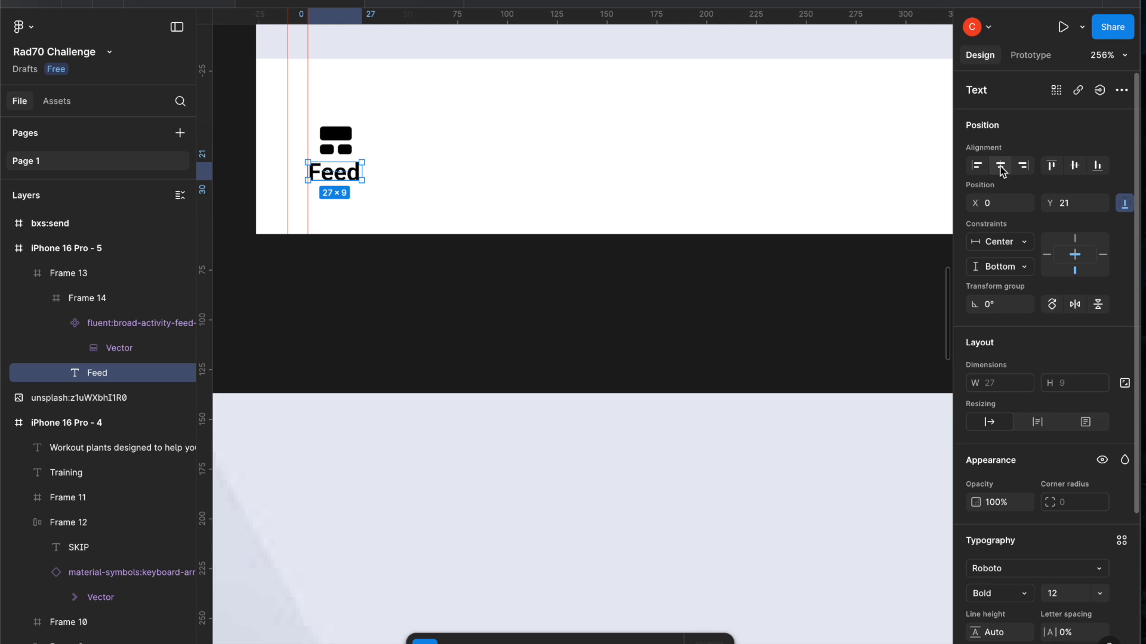
# Try to narrow the Feed text box to a width of 26
pyautogui.scroll(5, 363, 188)
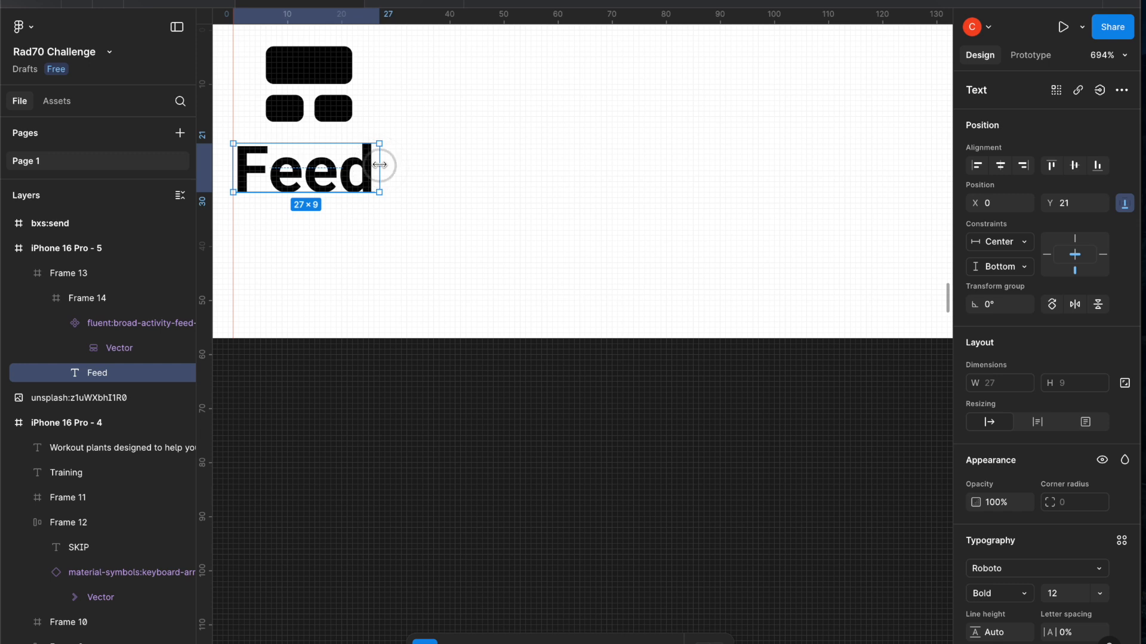
pyautogui.moveTo(375, 165); pyautogui.dragTo(373, 165)
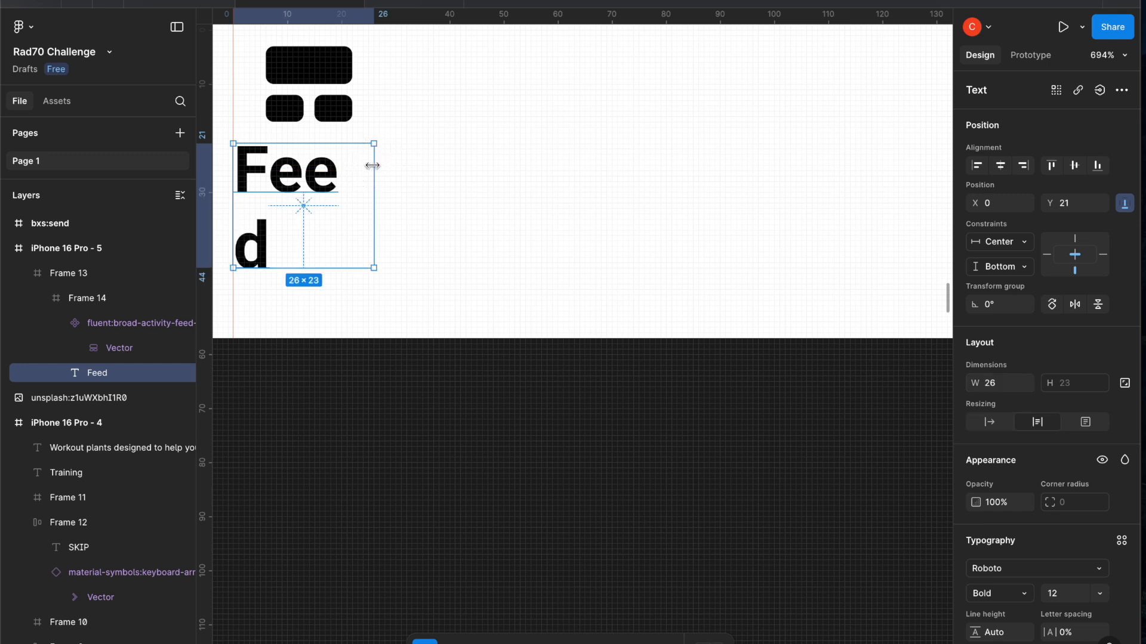
pyautogui.press('super+z')
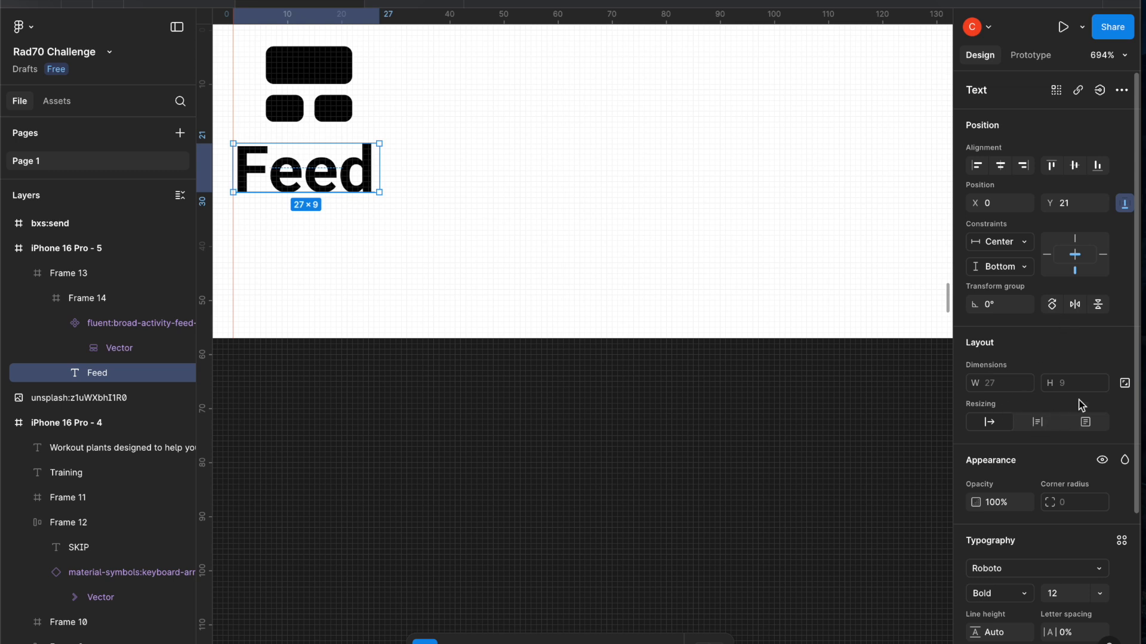
# Switch the Feed text layer to a fixed width and height
pyautogui.click(1125, 384)
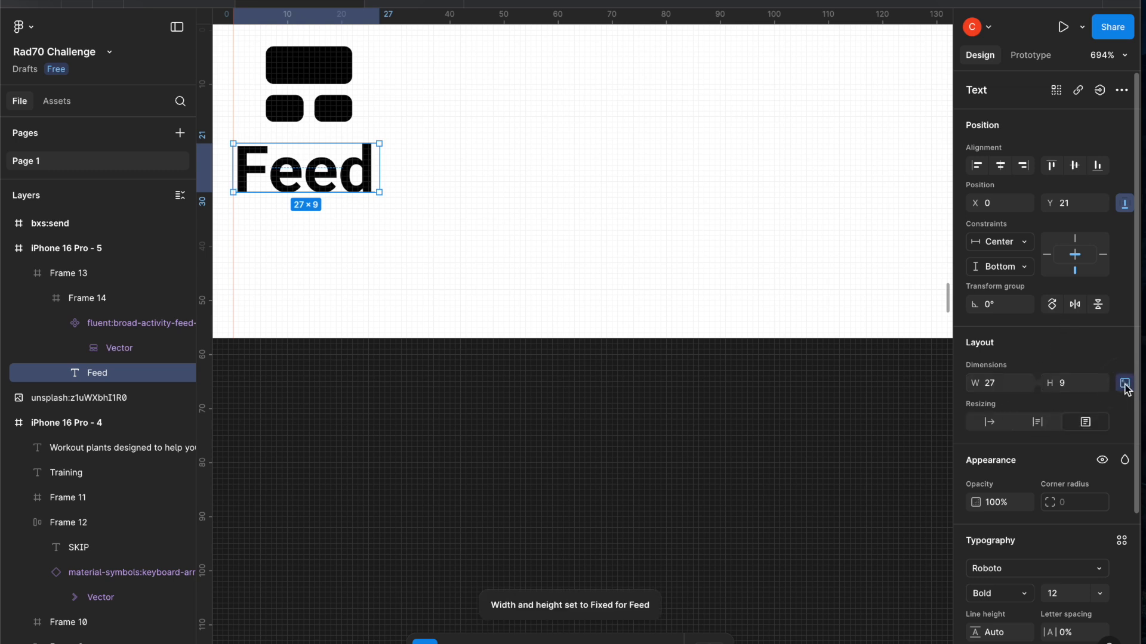
pyautogui.click(1008, 389)
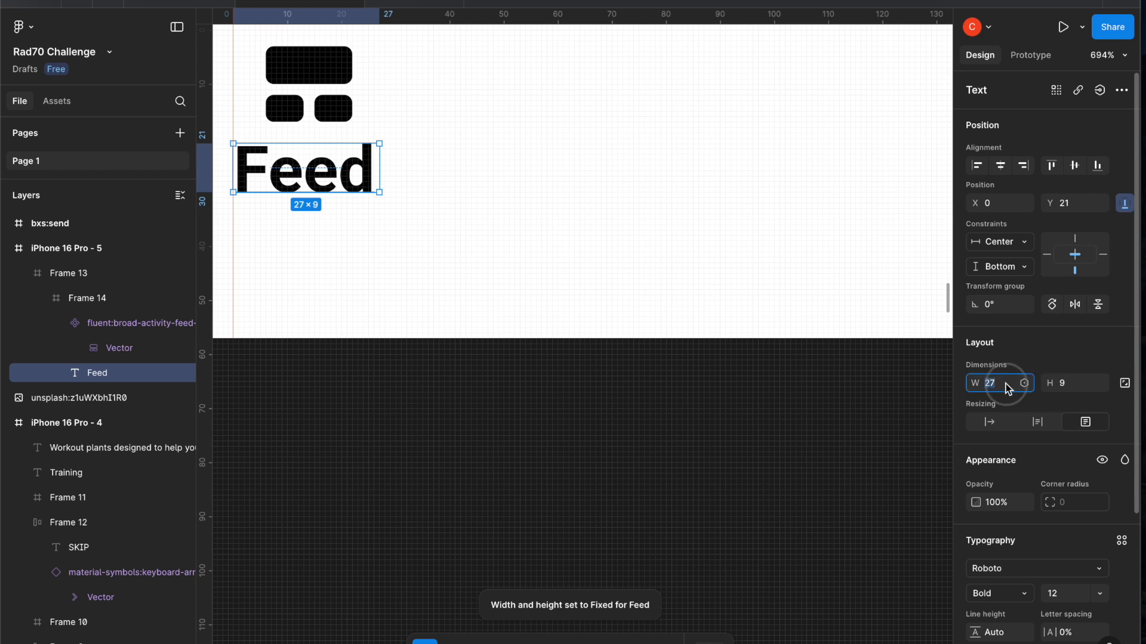
pyautogui.click(1024, 384)
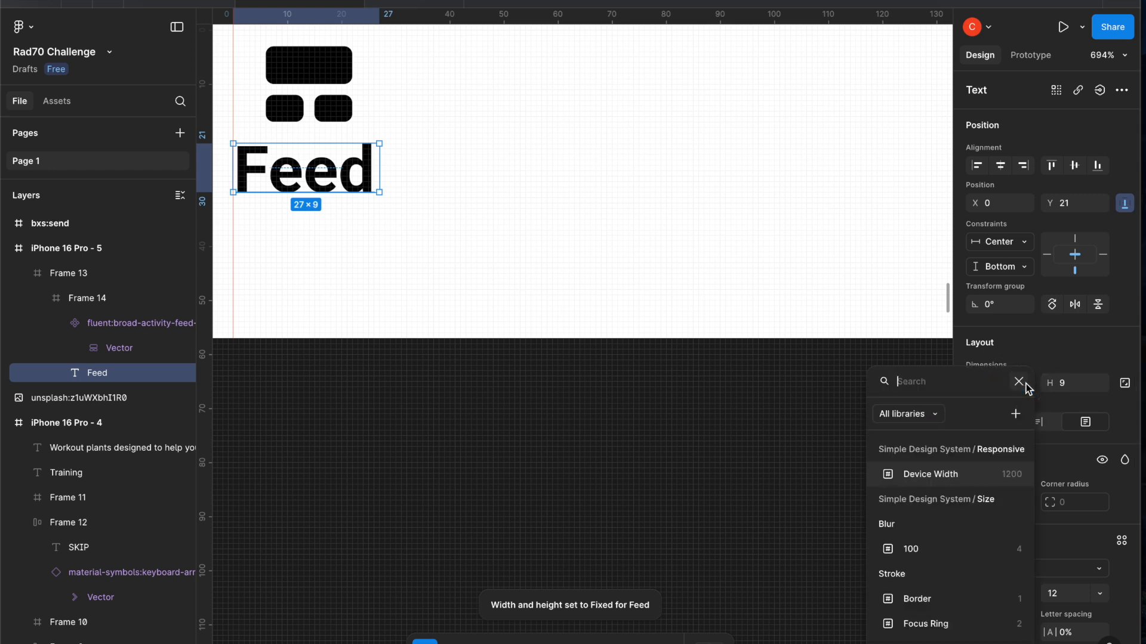
pyautogui.click(1019, 381)
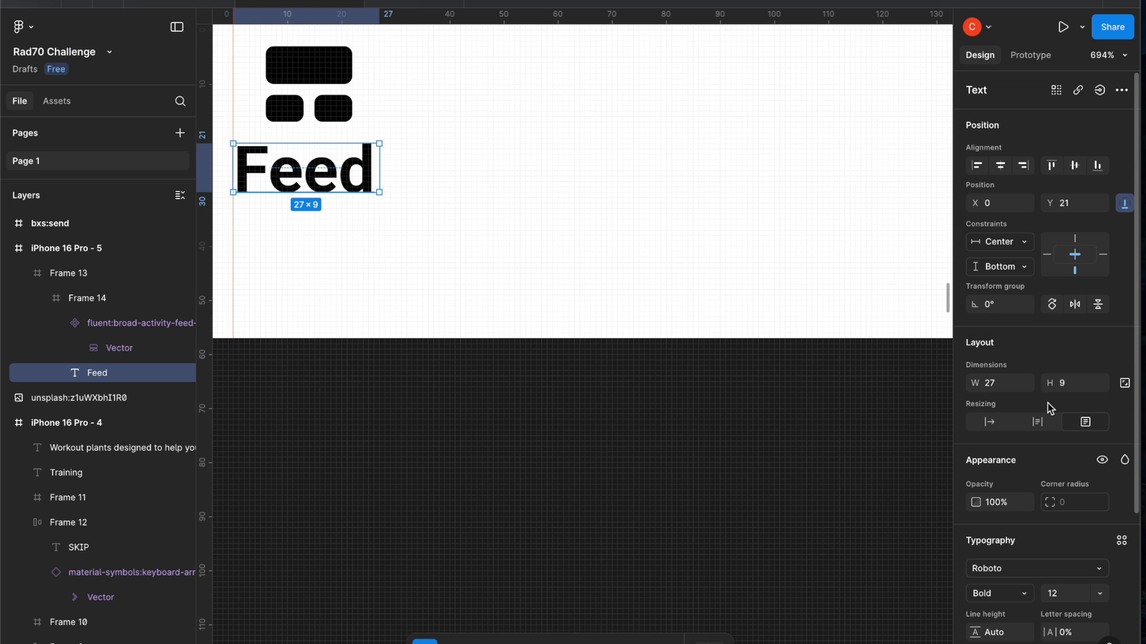
pyautogui.scroll(-3, 1100, 492)
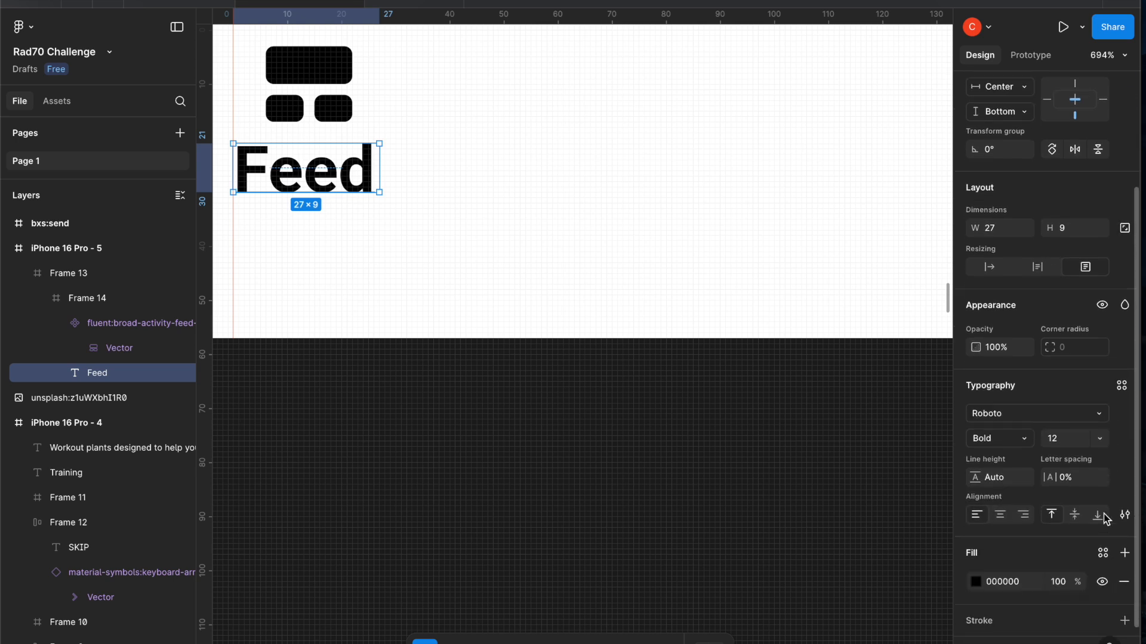
pyautogui.click(1125, 515)
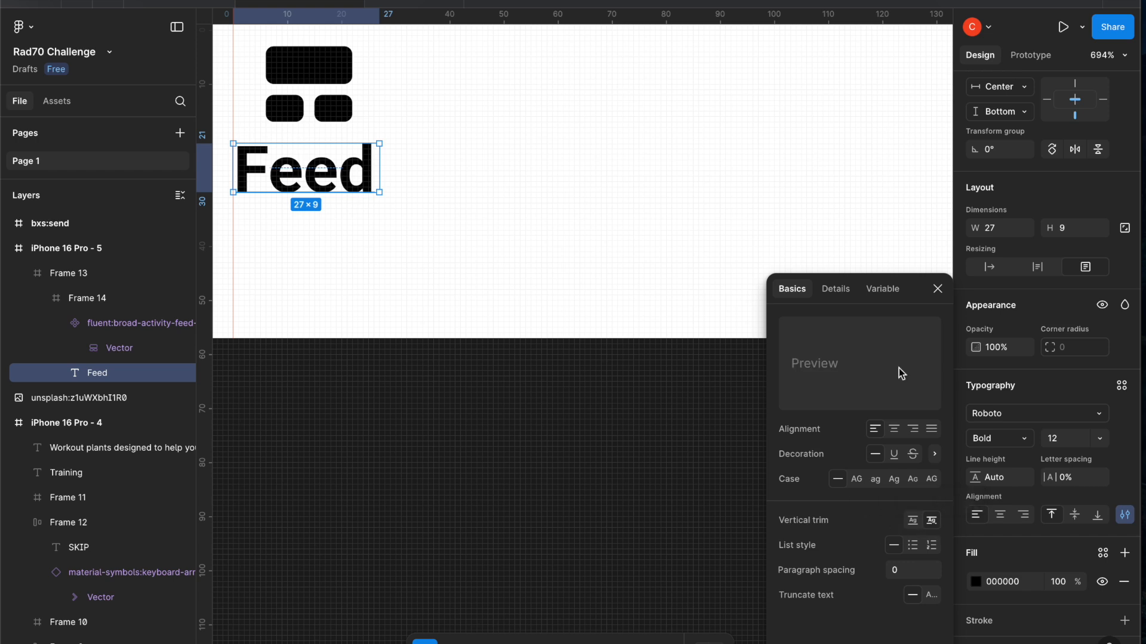
pyautogui.click(938, 288)
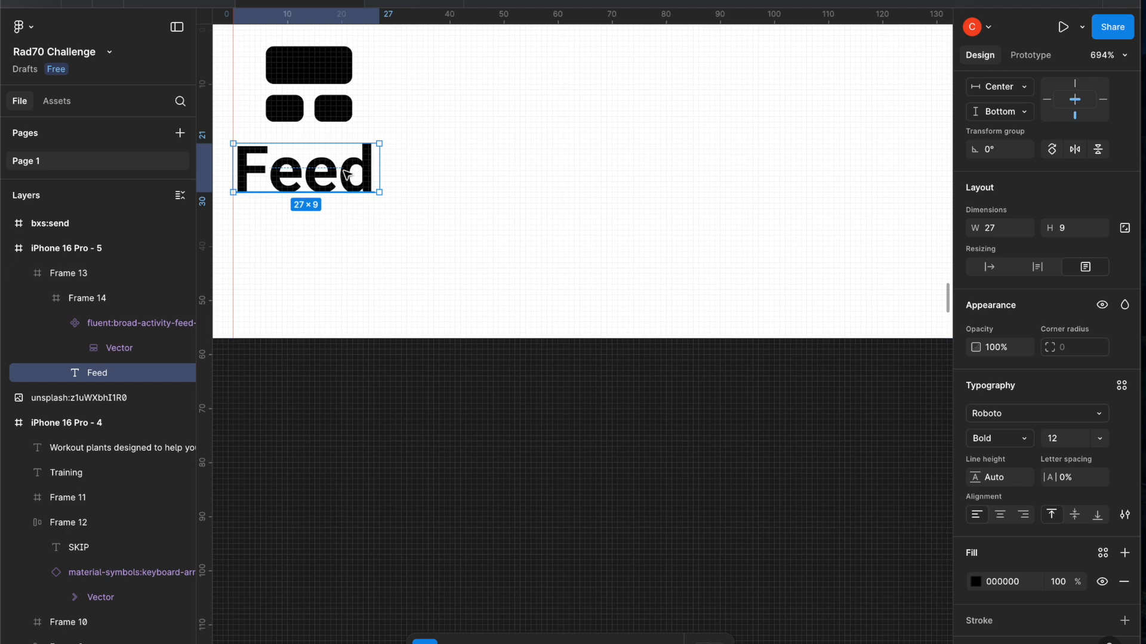
pyautogui.hscroll(-2, 326, 186)
pyautogui.scroll(1, 326, 186)
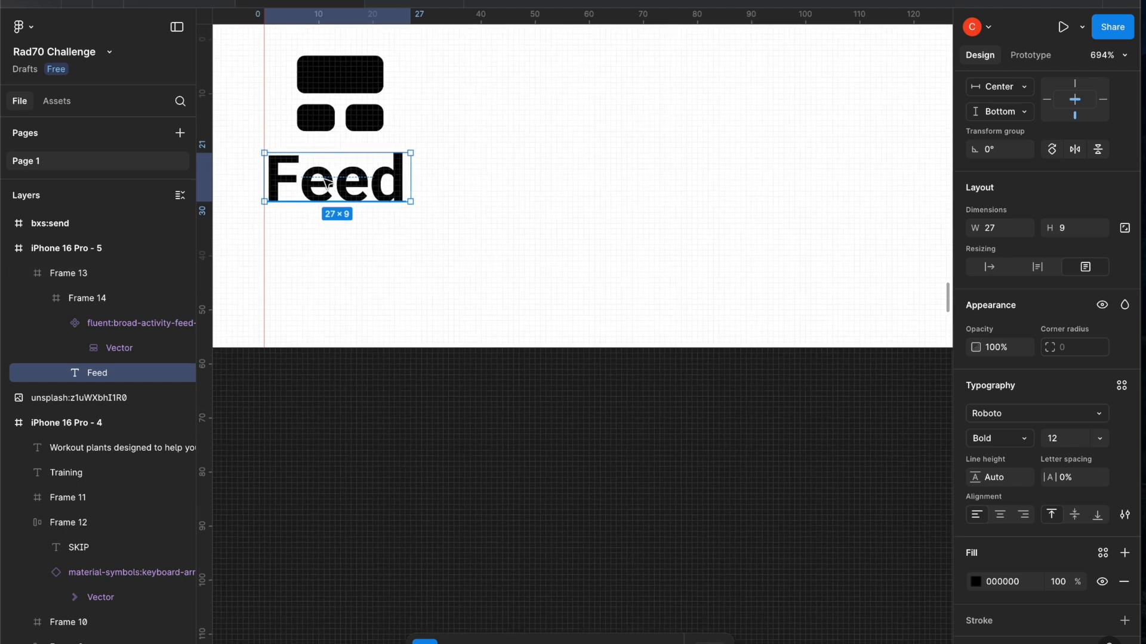
pyautogui.scroll(-2, 351, 188)
pyautogui.scroll(-5, 351, 188)
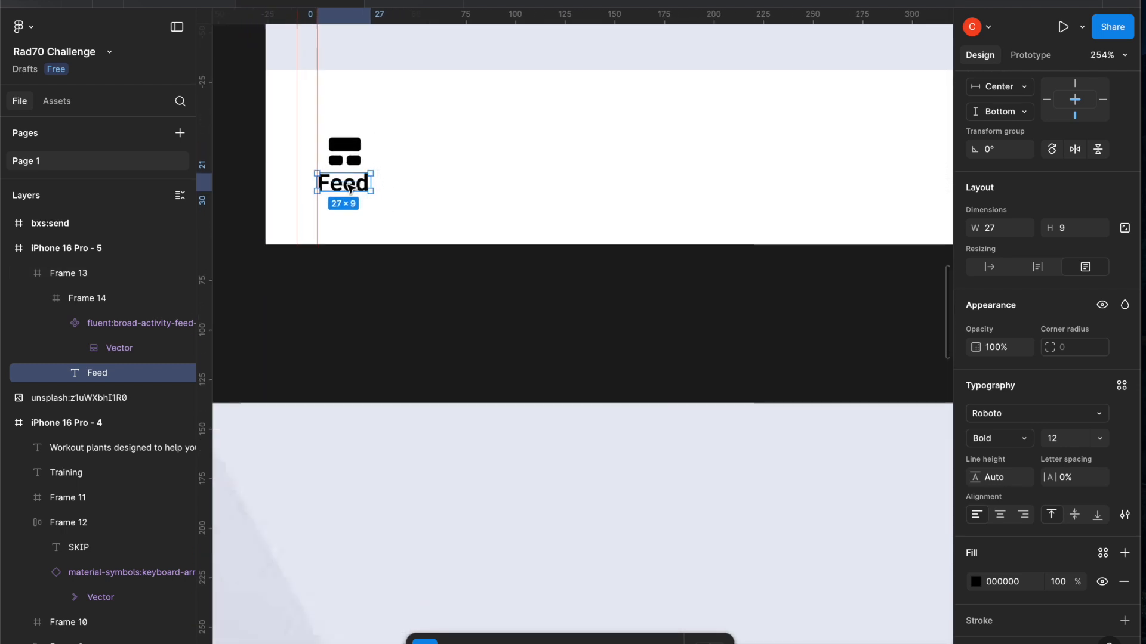
# Nudge the Feed text layer one pixel to the right inside Frame 14, to X 1, and select Frame 14
pyautogui.click(427, 208)
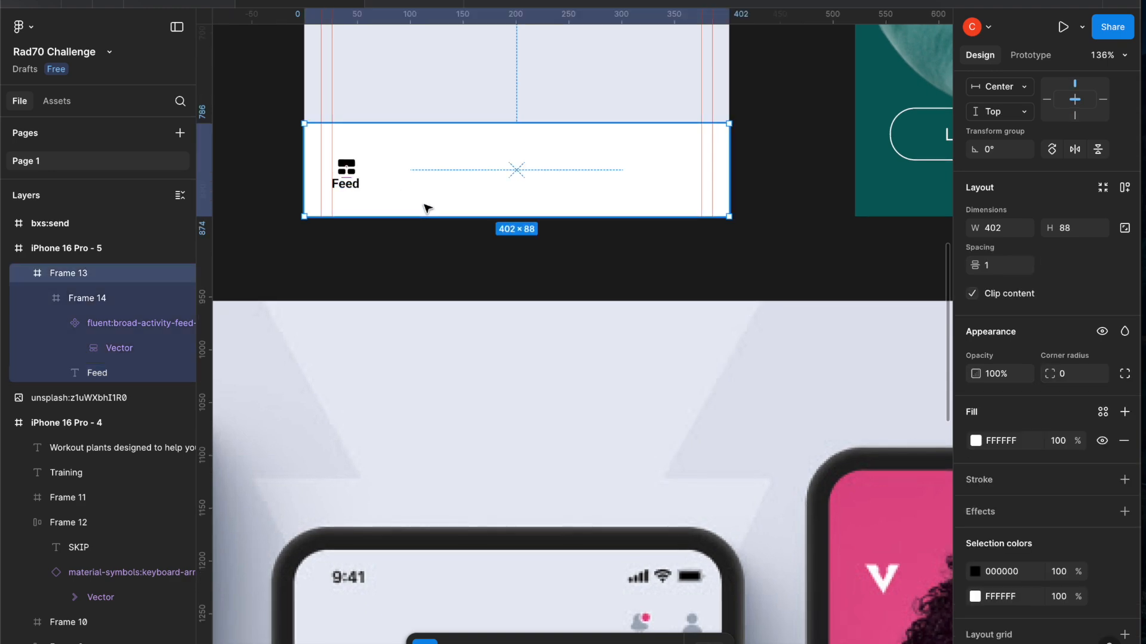
pyautogui.click(353, 187)
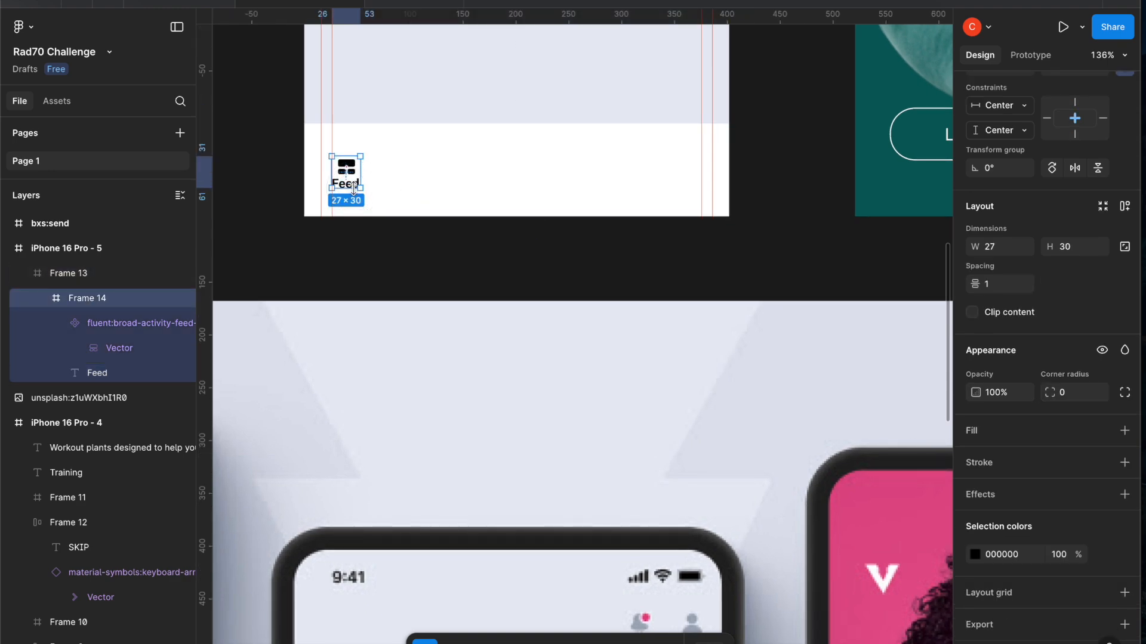
pyautogui.scroll(5, 354, 187)
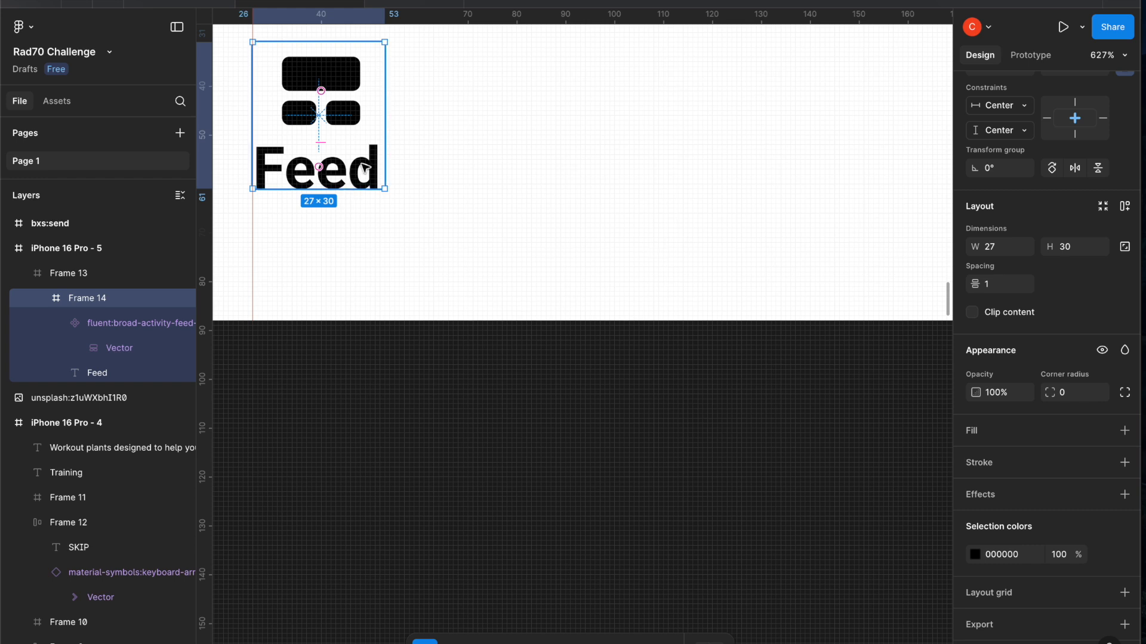
pyautogui.doubleClick(365, 170)
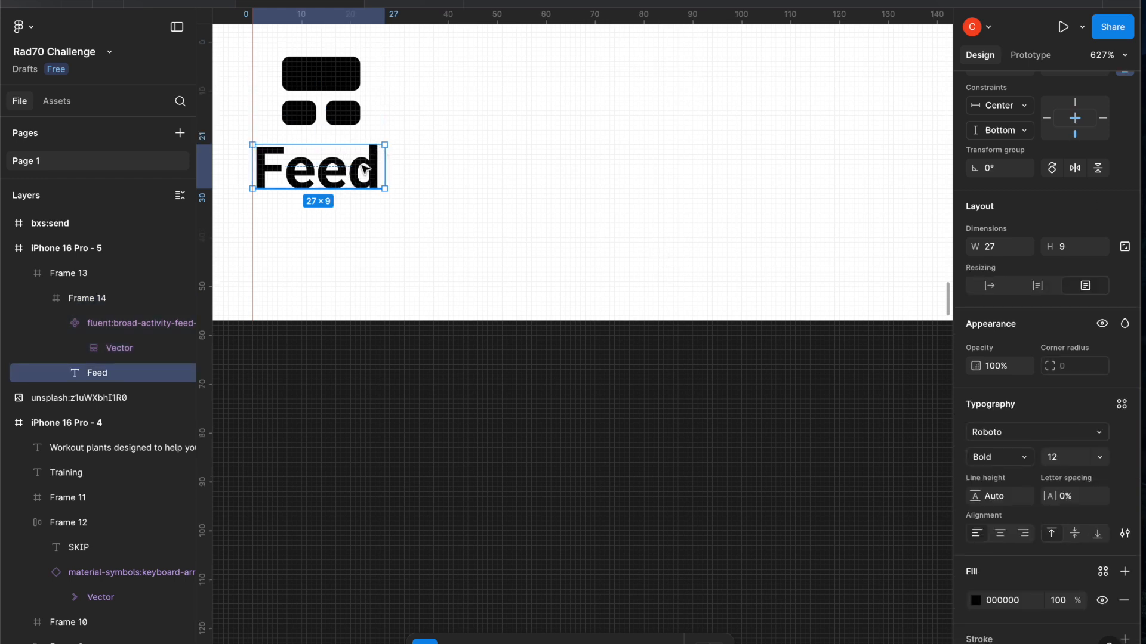
pyautogui.scroll(3, 1003, 194)
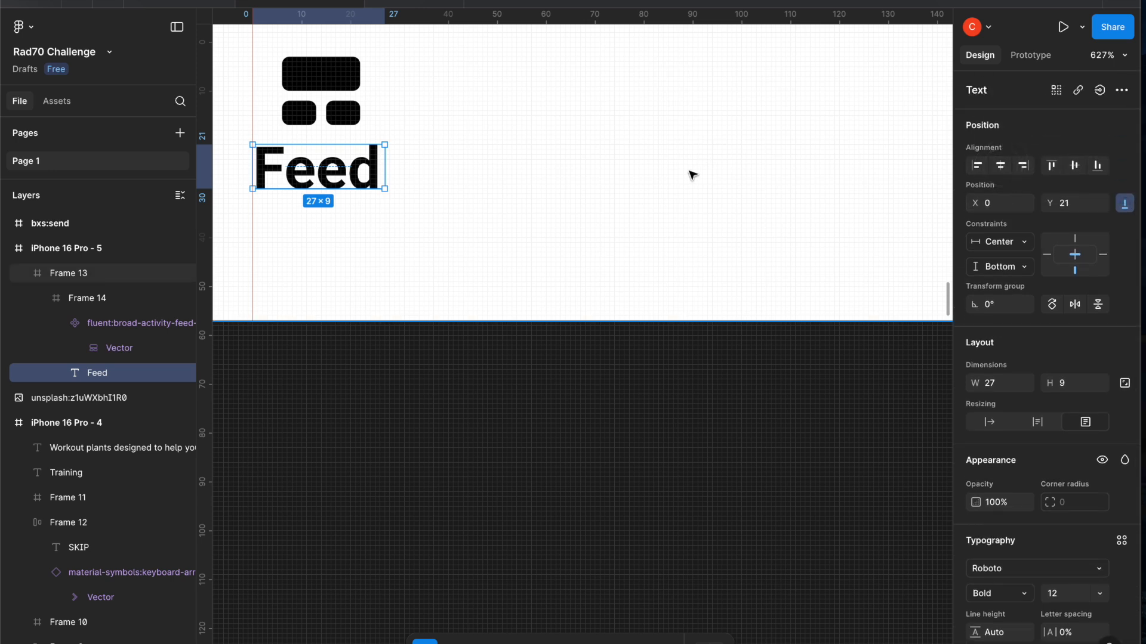
pyautogui.press('Right')
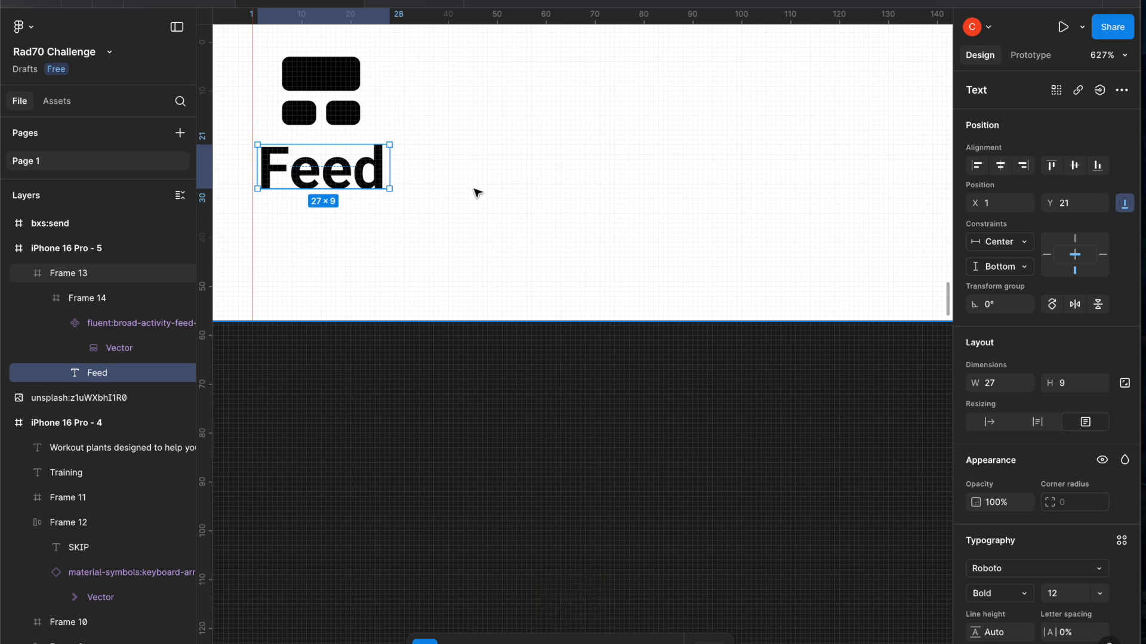
pyautogui.click(380, 115)
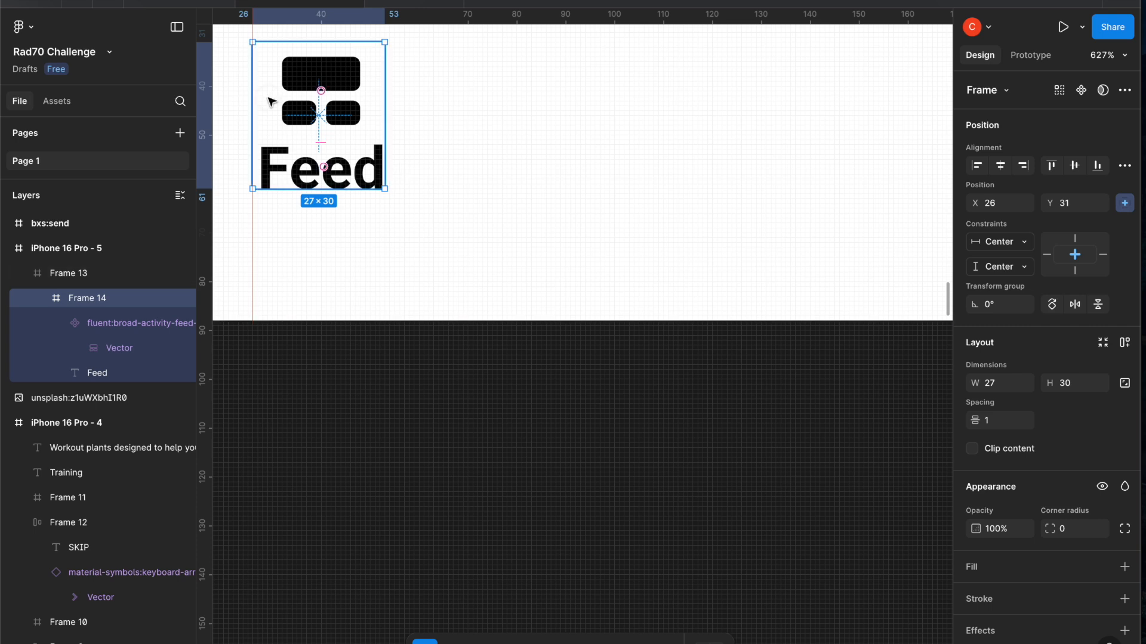
# Resize Frame 14 from its left edge to a width of 26, keeping the right edge in place
pyautogui.doubleClick(301, 90)
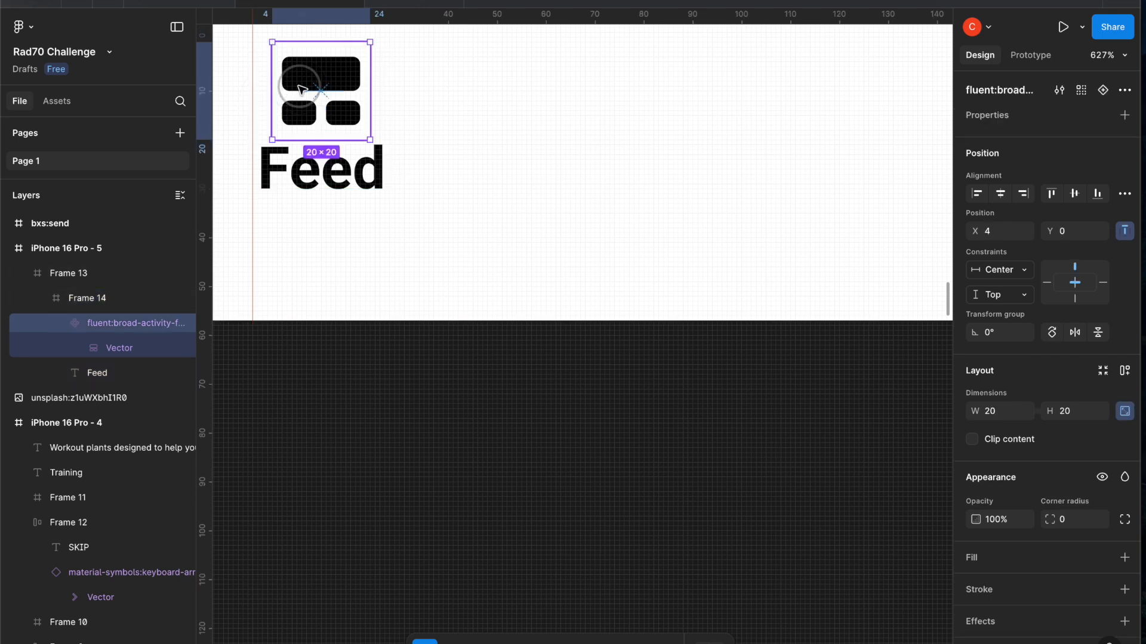
pyautogui.click(302, 165)
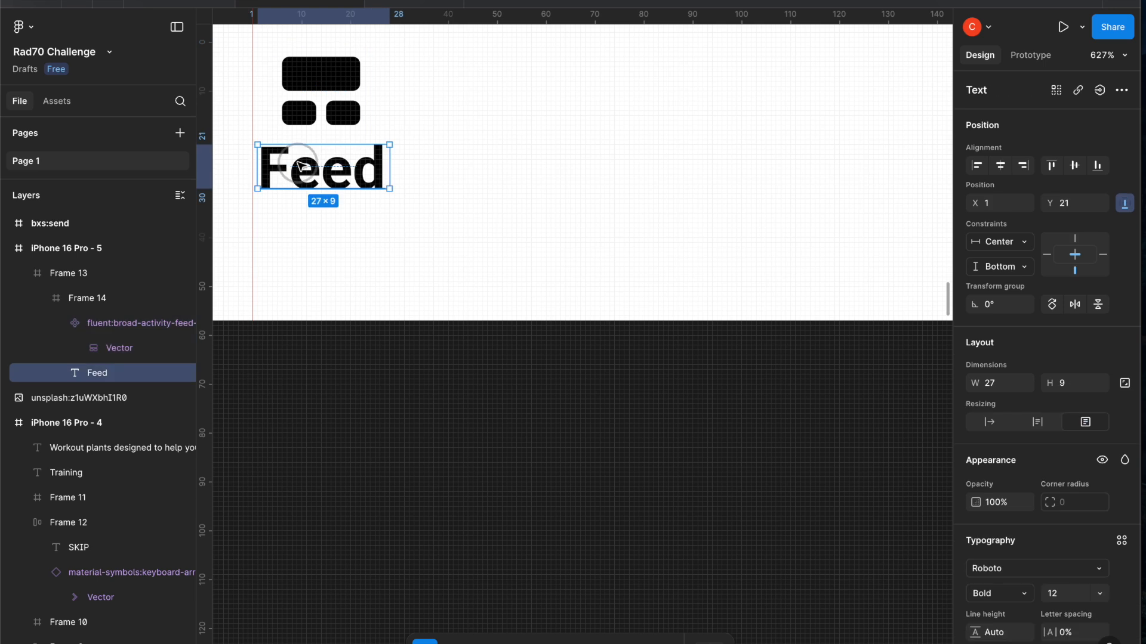
pyautogui.click(265, 127)
pyautogui.moveTo(251, 113); pyautogui.dragTo(258, 112)
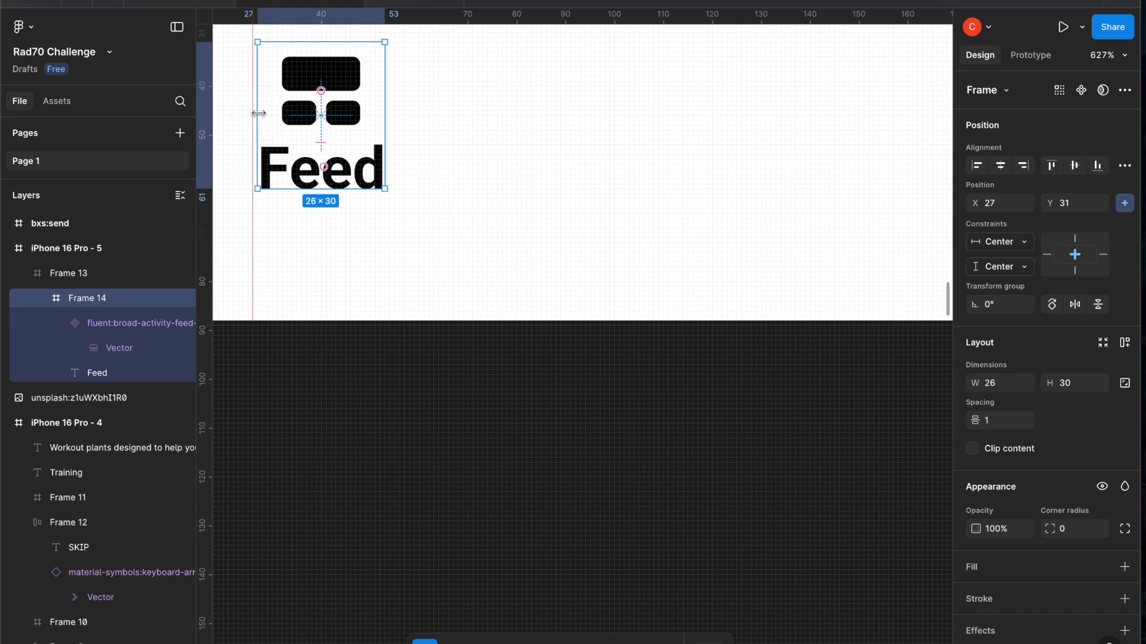
pyautogui.scroll(2, 351, 204)
pyautogui.scroll(3, 351, 204)
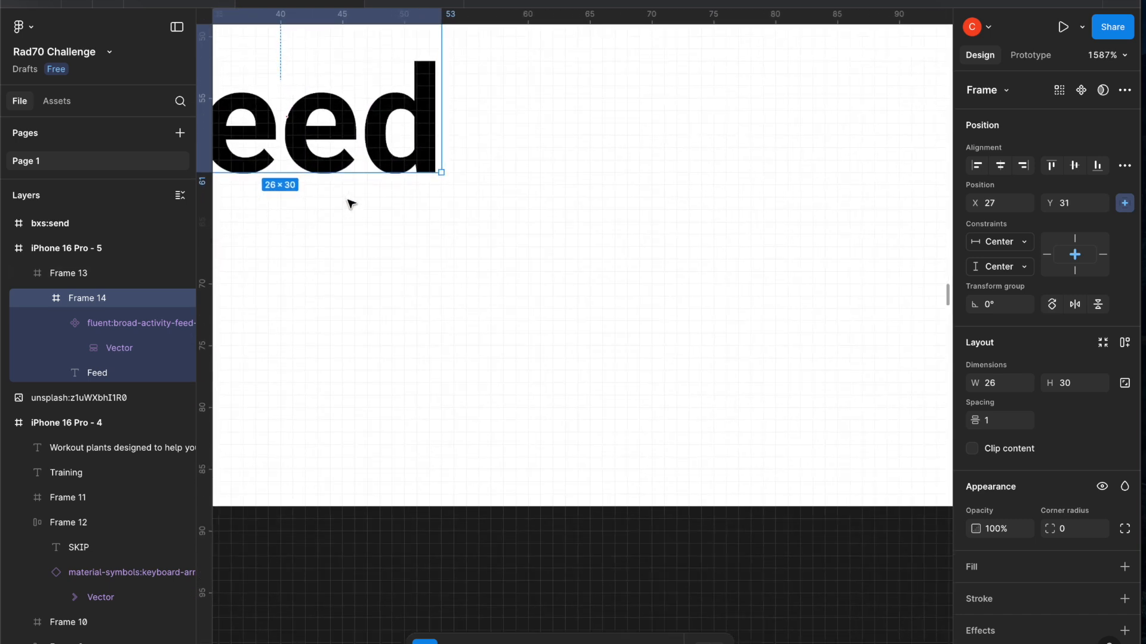
pyautogui.scroll(-1, 351, 205)
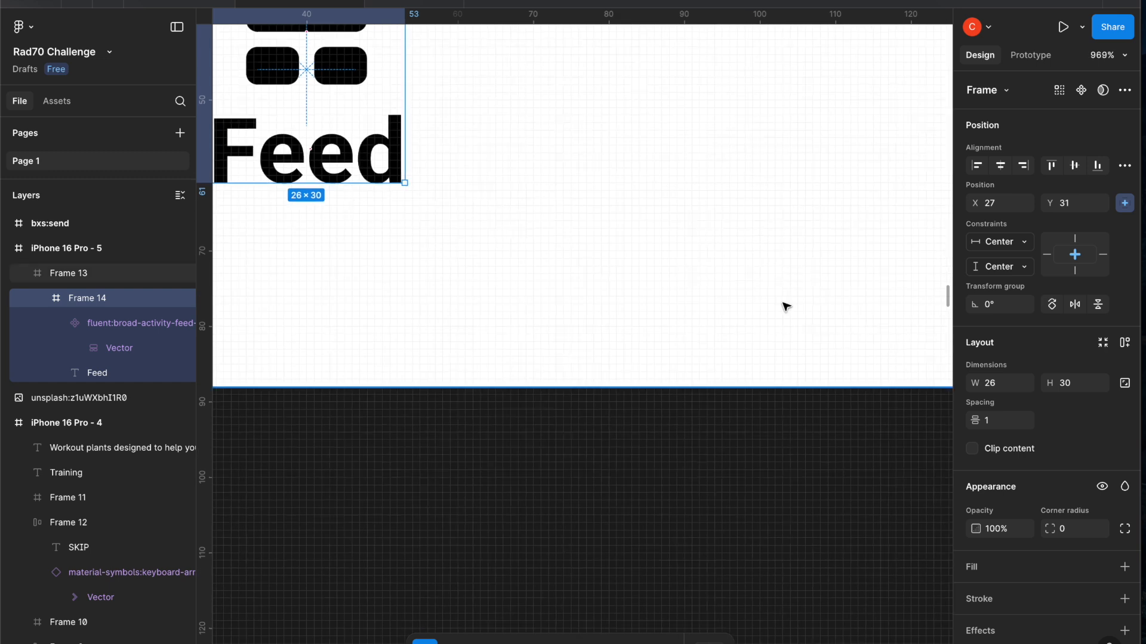
pyautogui.click(996, 424)
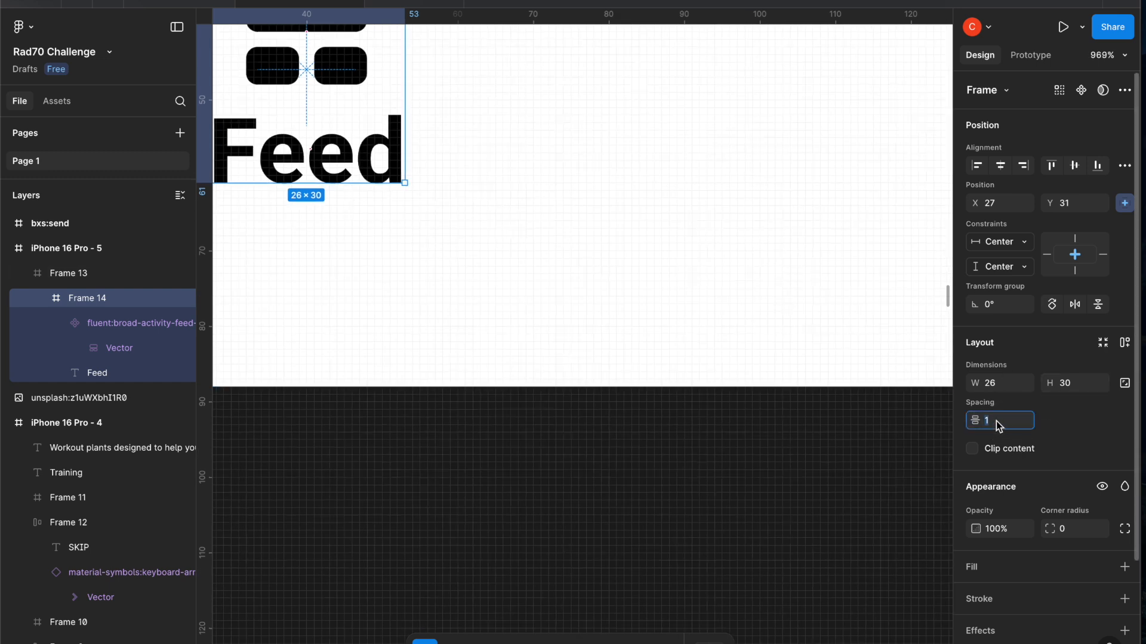
pyautogui.press('BackSpace')
pyautogui.hscroll(-2, 609, 237)
pyautogui.hscroll(-2, 610, 239)
pyautogui.click(610, 239)
pyautogui.click(396, 185)
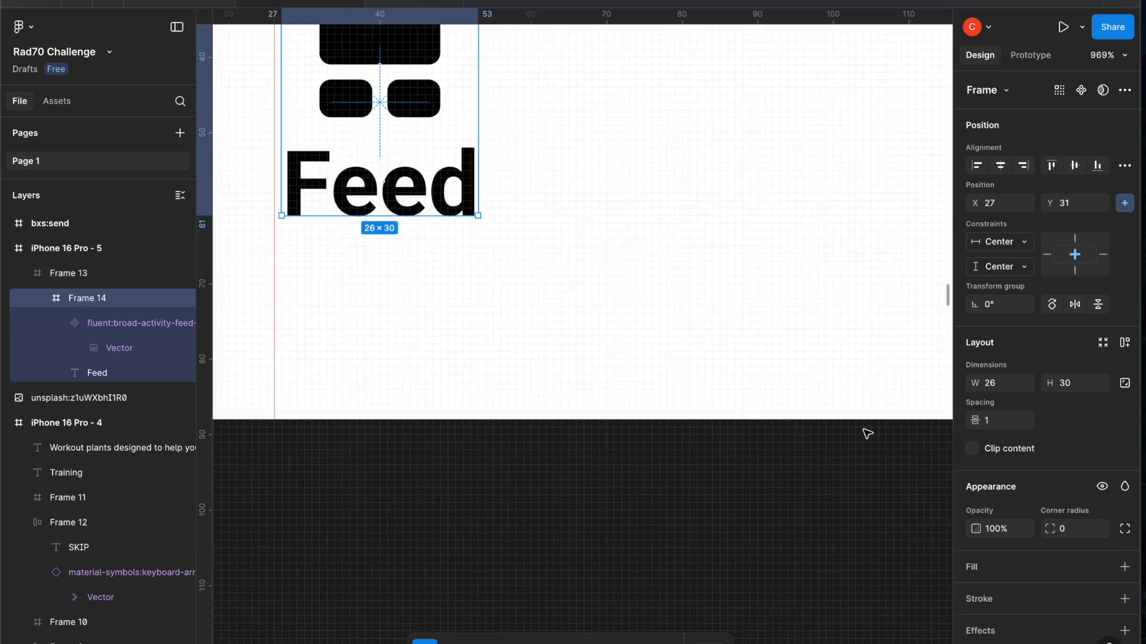
pyautogui.click(976, 423)
pyautogui.moveTo(977, 423)
pyautogui.mouseDown()
pyautogui.moveTo(961, 423)
pyautogui.moveTo(983, 423)
pyautogui.mouseUp()
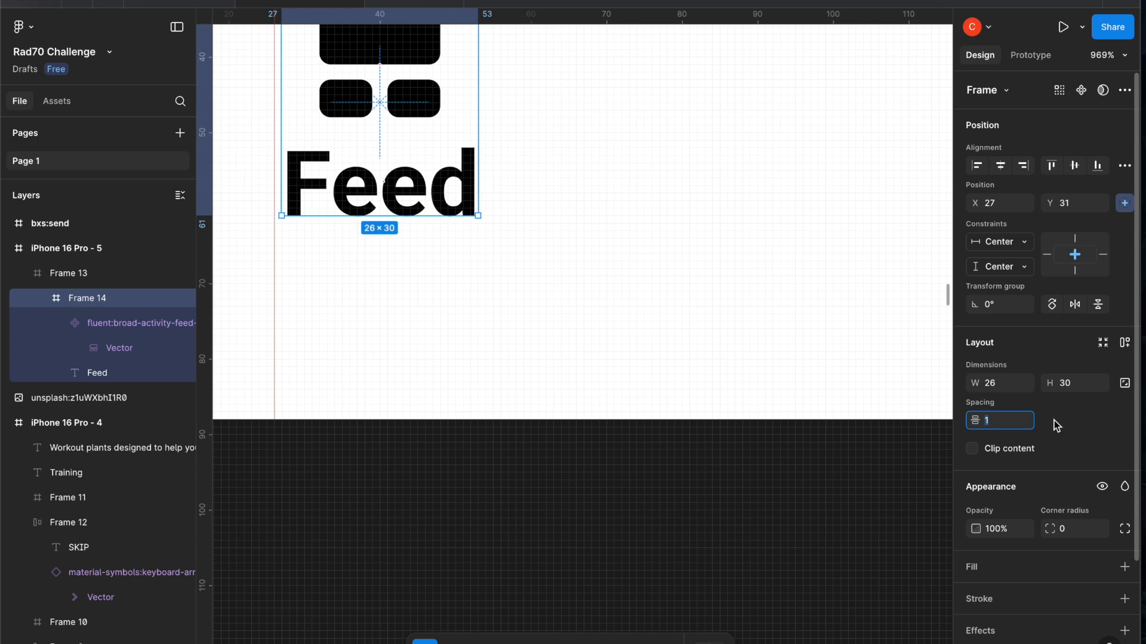
# Apply vertical auto layout to Frame 14 and set its width to 27
pyautogui.click(1124, 345)
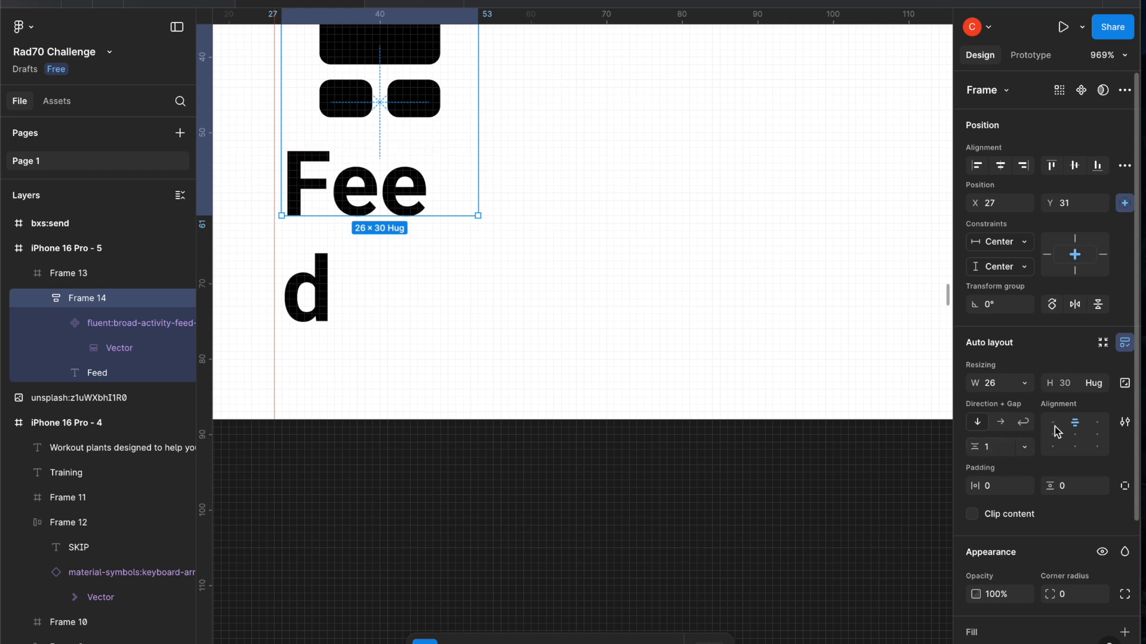
pyautogui.click(1068, 389)
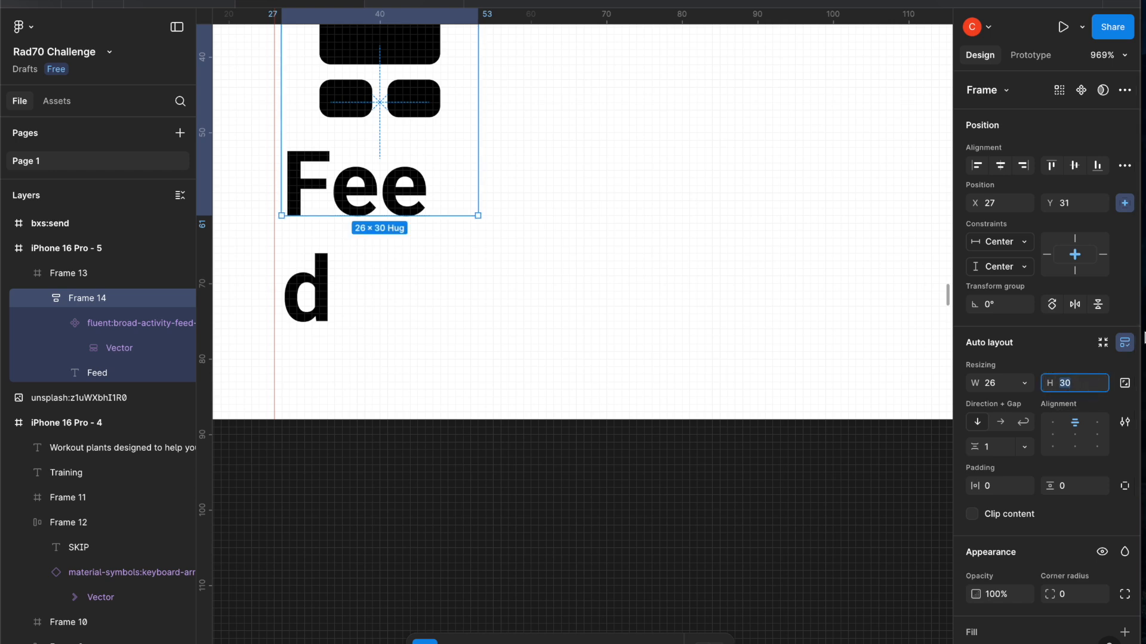
pyautogui.click(997, 384)
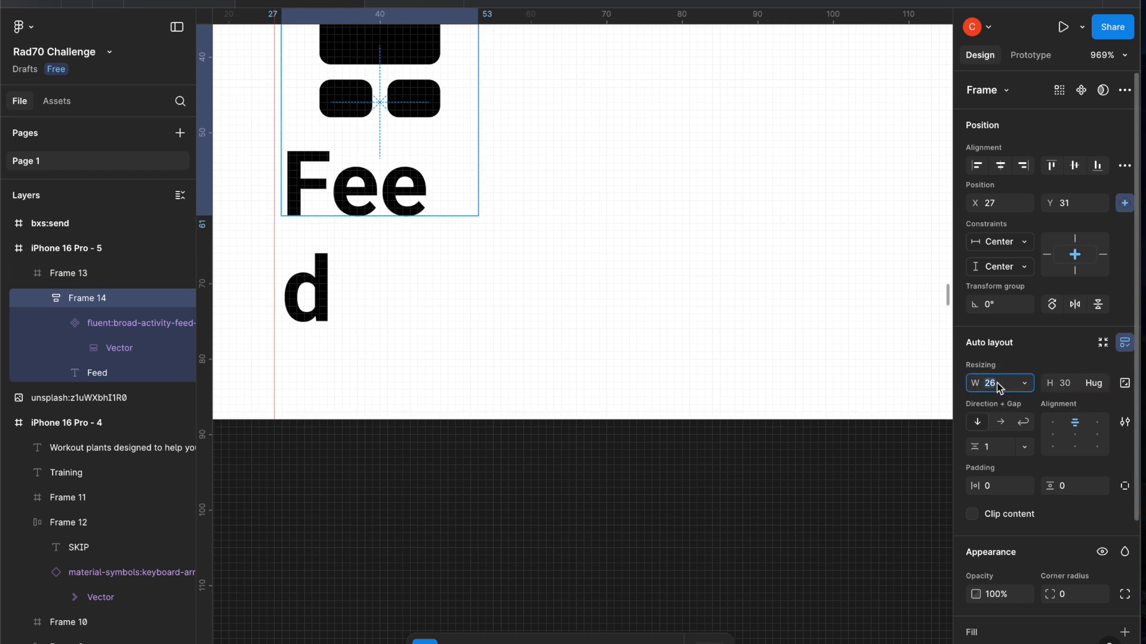
pyautogui.press('Up')
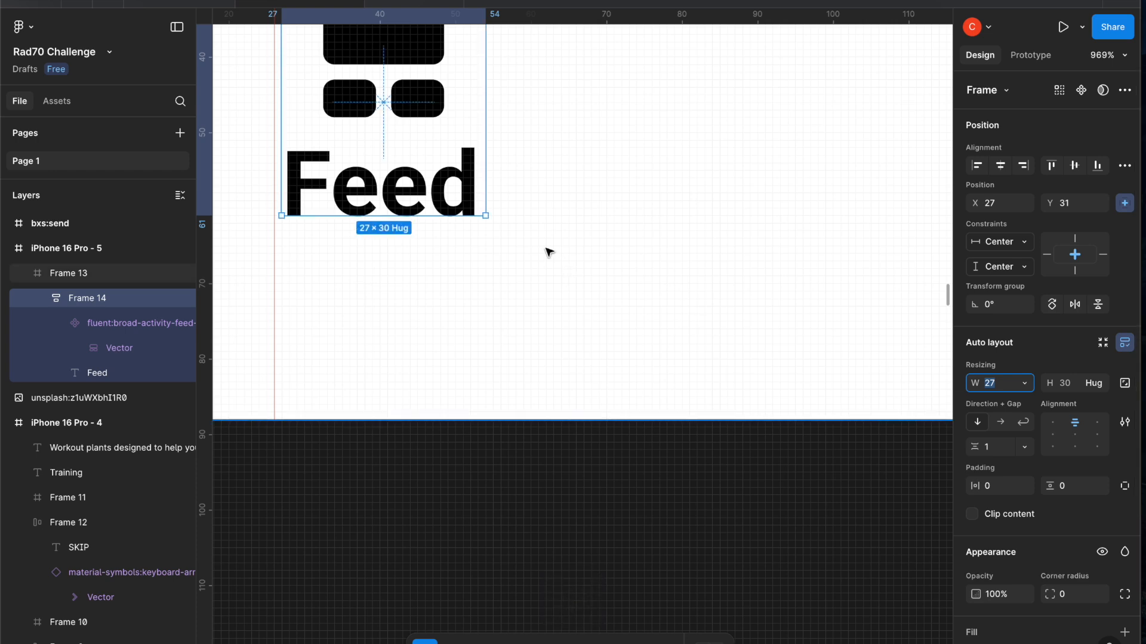
pyautogui.scroll(3, 544, 250)
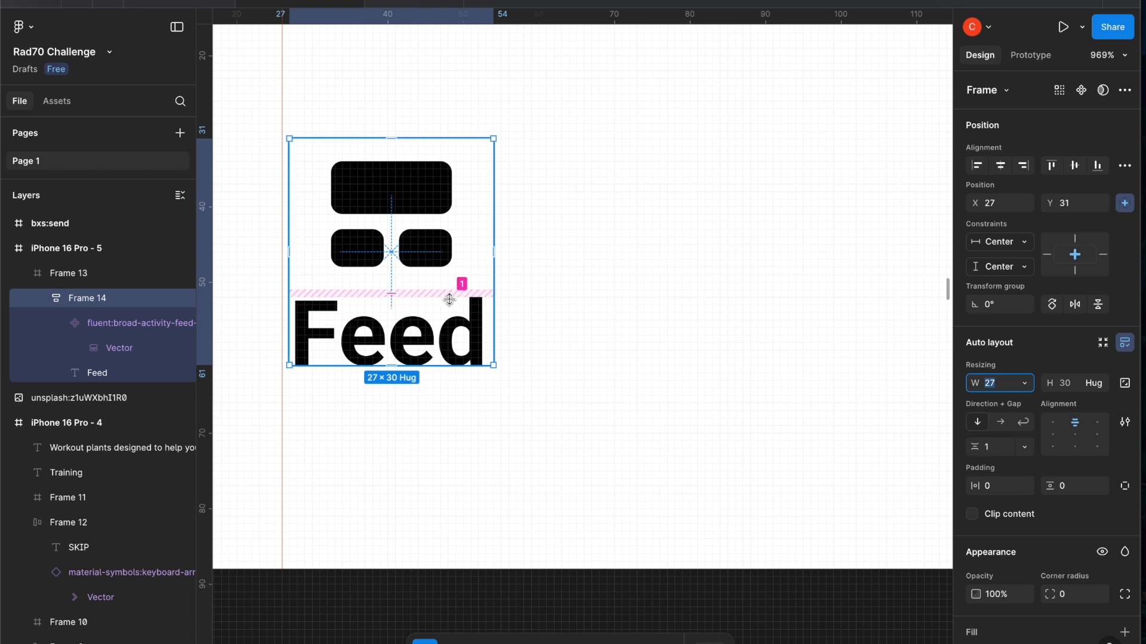
# Try horizontal padding of 1 and 2 on Frame 14, and return it to 0
pyautogui.click(439, 254)
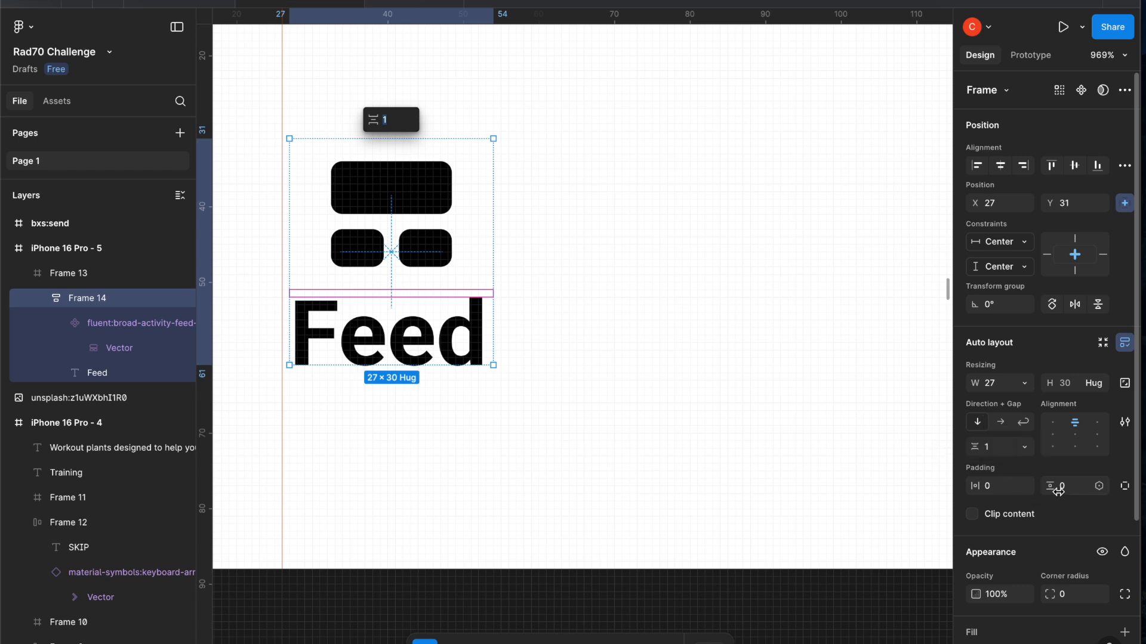
pyautogui.click(996, 490)
pyautogui.press('Up')
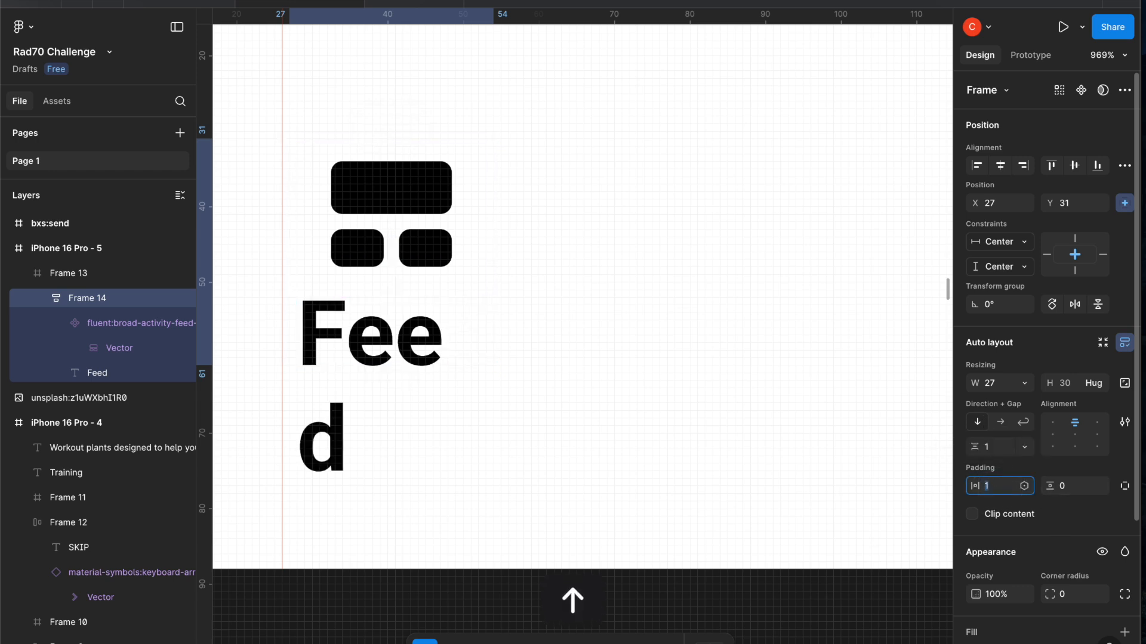
pyautogui.press('Up')
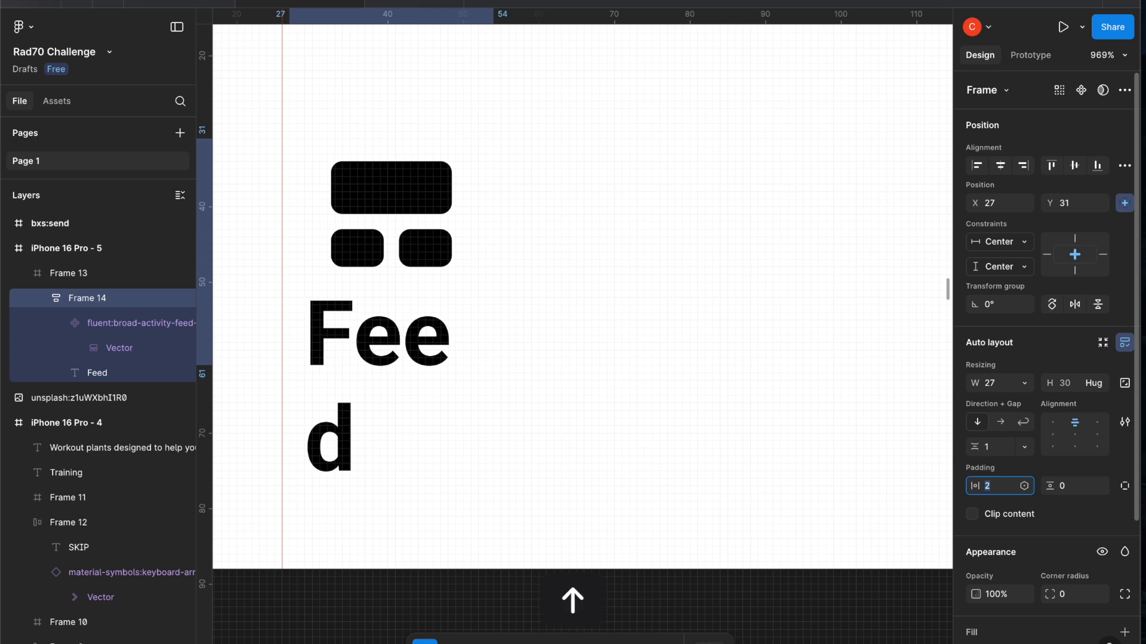
pyautogui.press('Down')
pyautogui.press('Down')
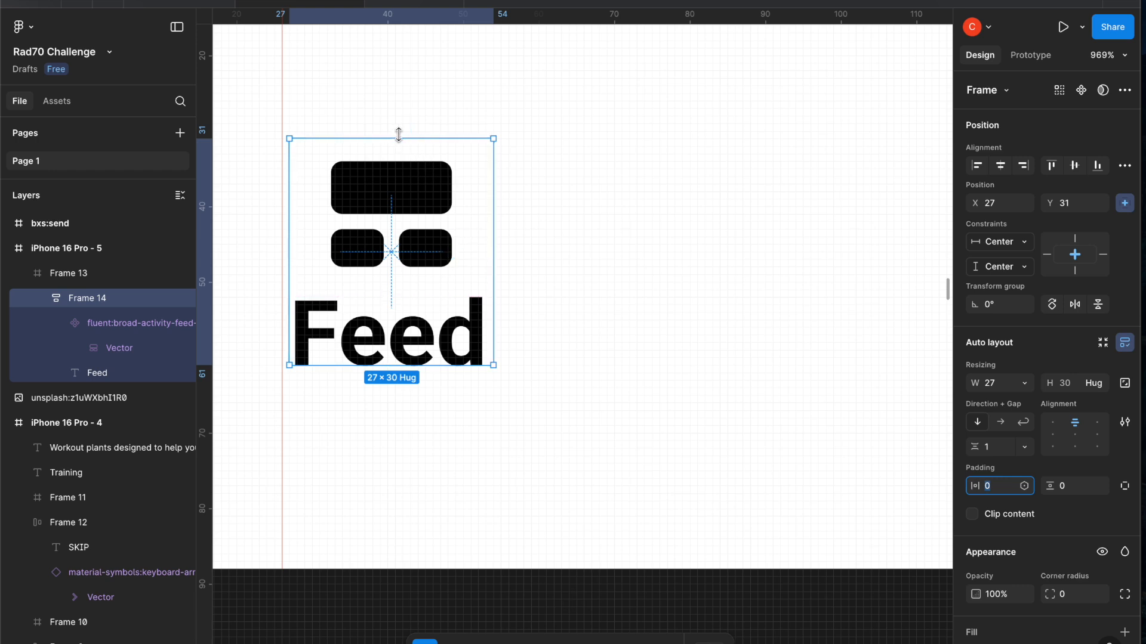
# Try reducing Frame 14's height and using a fixed height of 30, and restore the height to Hug contents
pyautogui.moveTo(400, 138); pyautogui.dragTo(399, 152)
pyautogui.press('super+z')
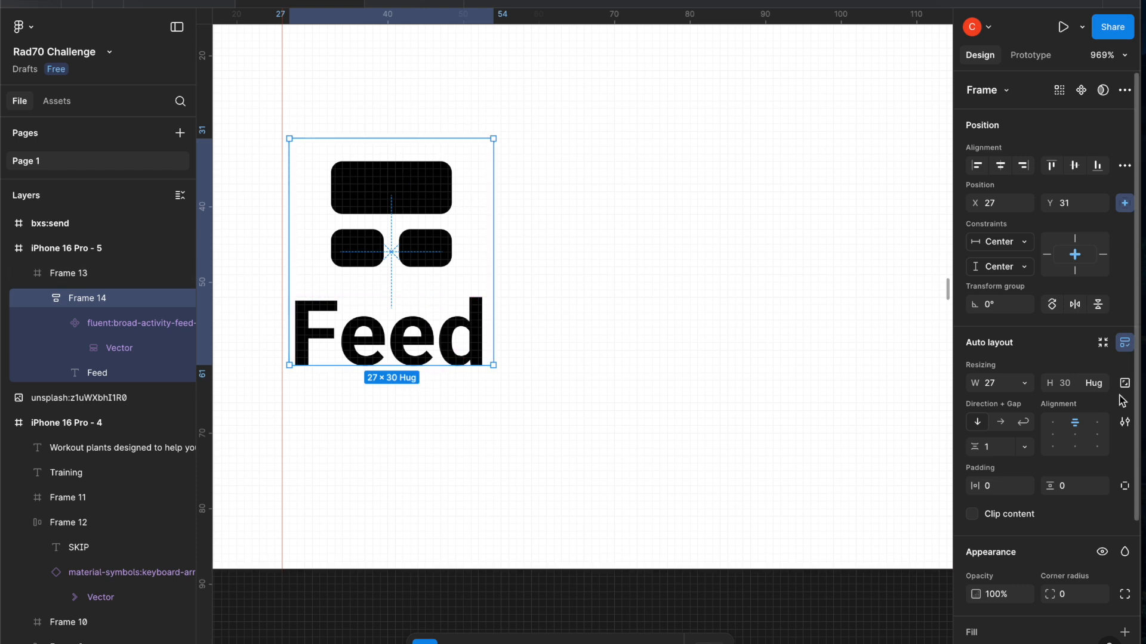
pyautogui.click(1102, 387)
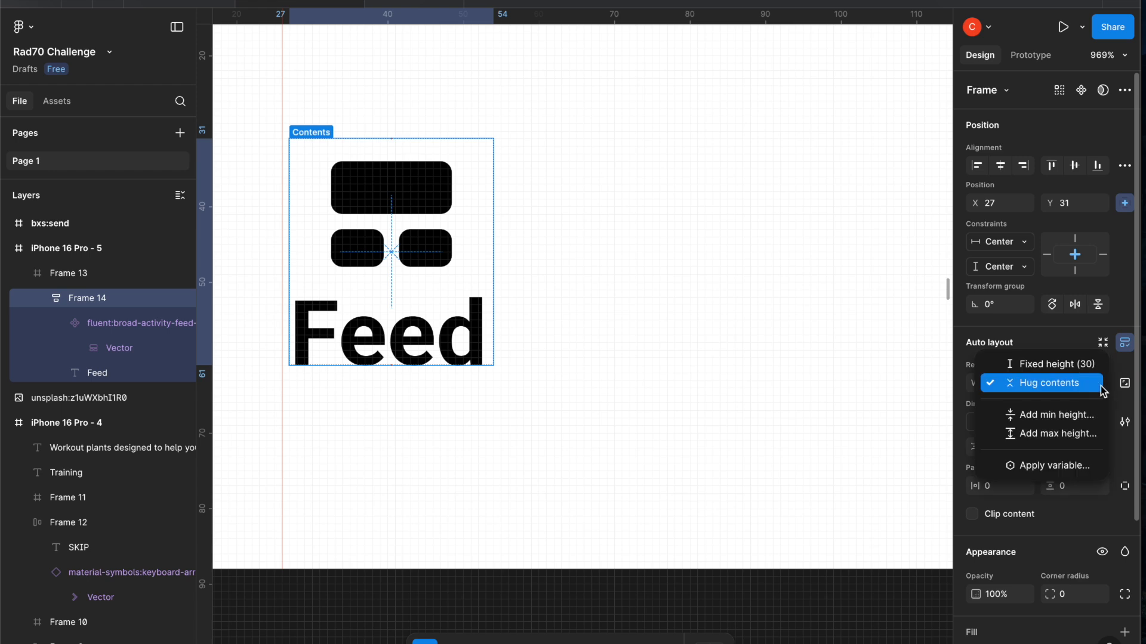
pyautogui.click(1084, 364)
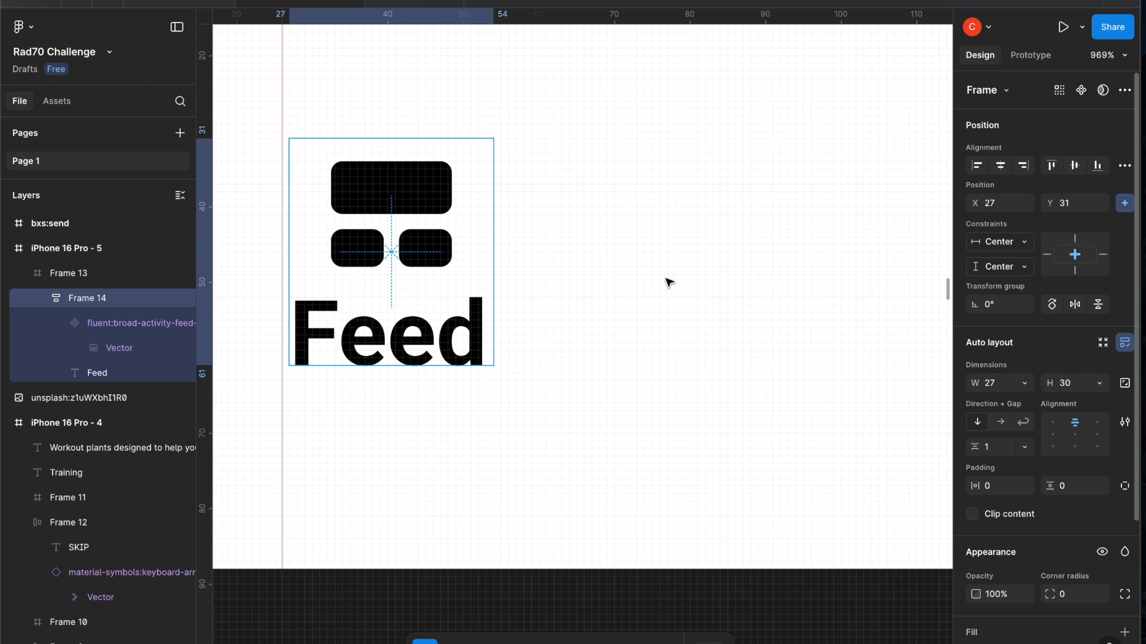
pyautogui.click(1099, 383)
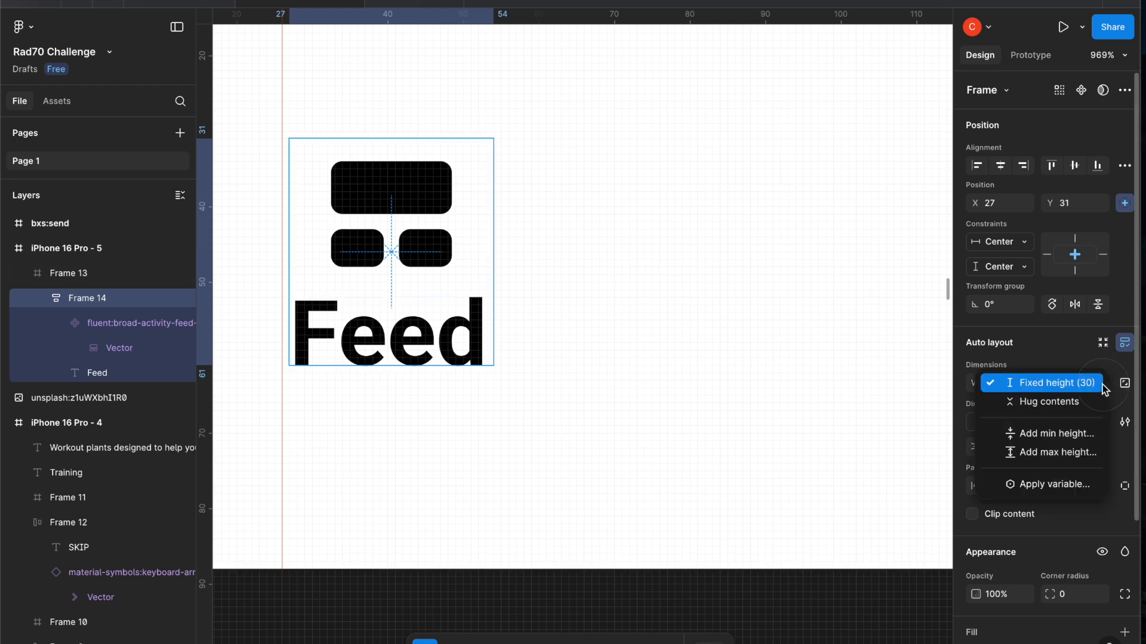
pyautogui.click(1090, 404)
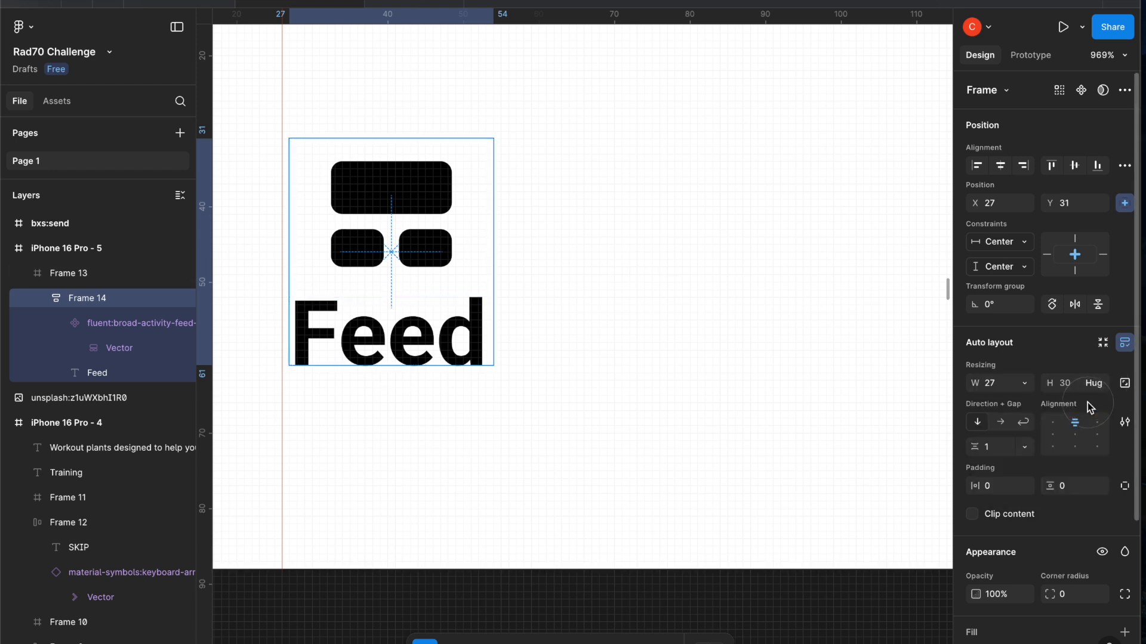
# Switch Frame 14's width to Hug contents, and widen it again to a fixed width of 27
pyautogui.click(1026, 388)
pyautogui.click(1029, 402)
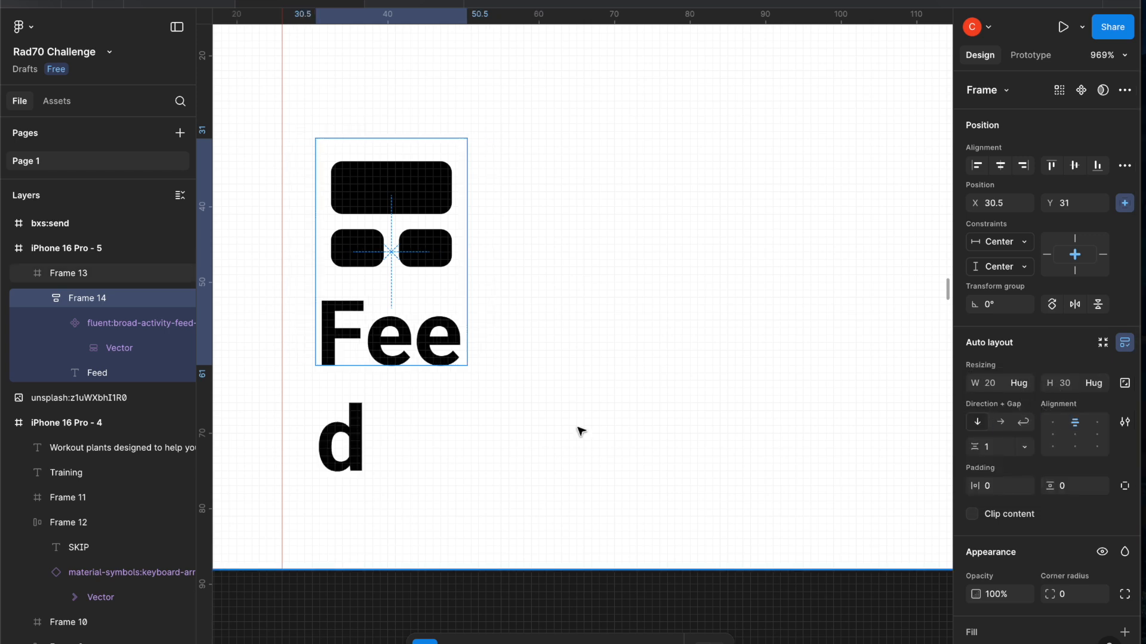
pyautogui.click(991, 385)
pyautogui.press('Up')
pyautogui.press('Up')
pyautogui.press('Up')
pyautogui.press('Up')
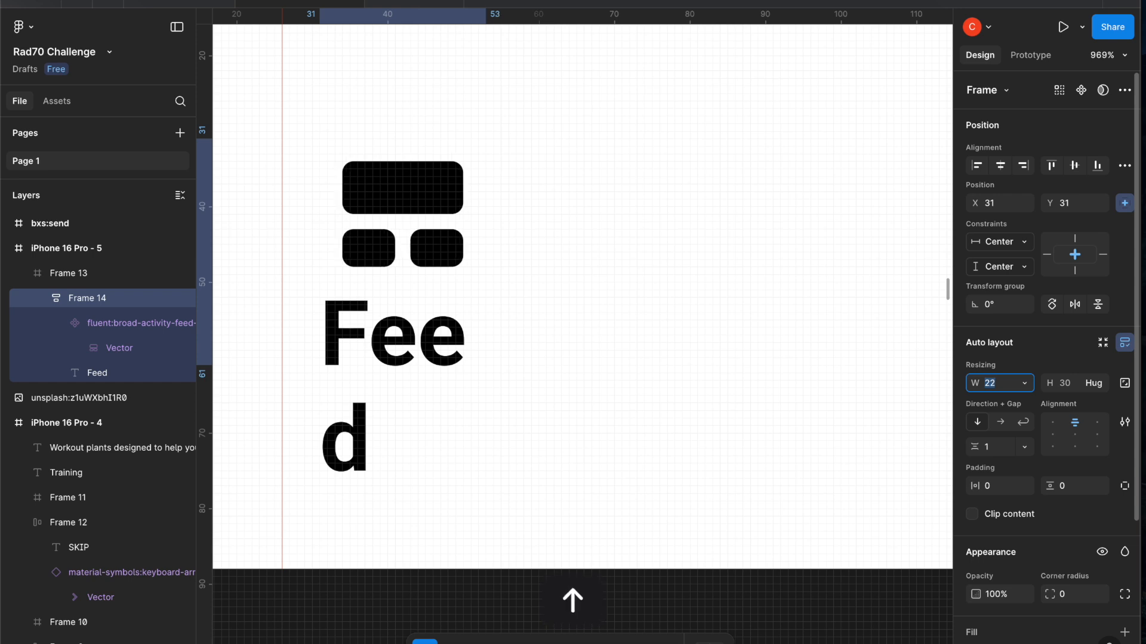
pyautogui.press('Up')
pyautogui.press('Up')
pyautogui.press('Up')
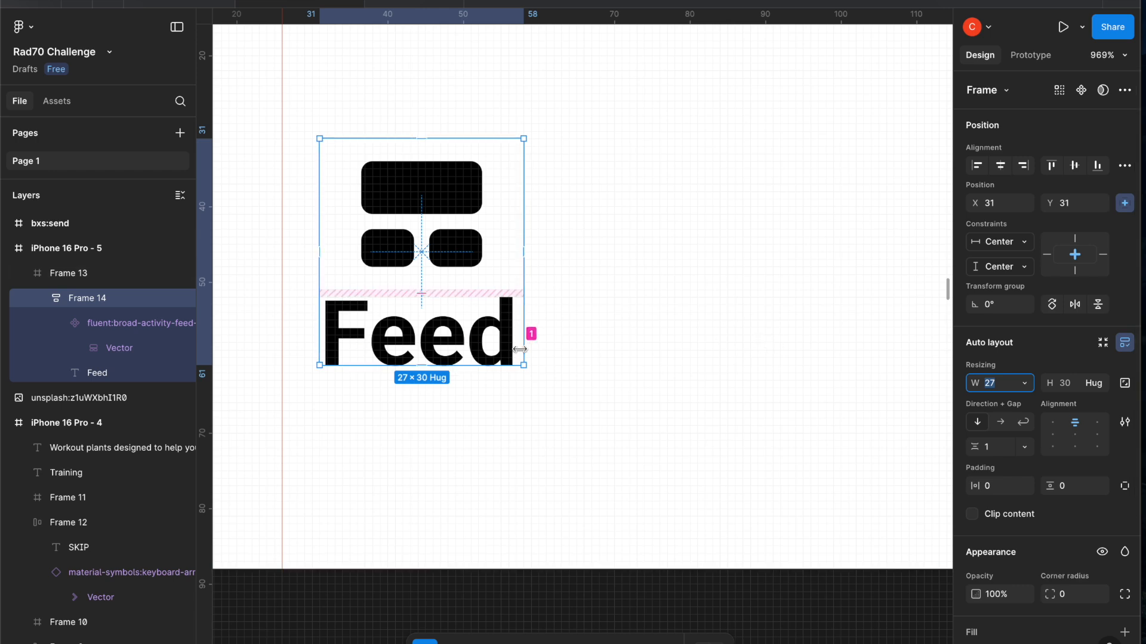
# Try closing the gap between the Feed icon and label to 0, and undo the change
pyautogui.scroll(5, 482, 341)
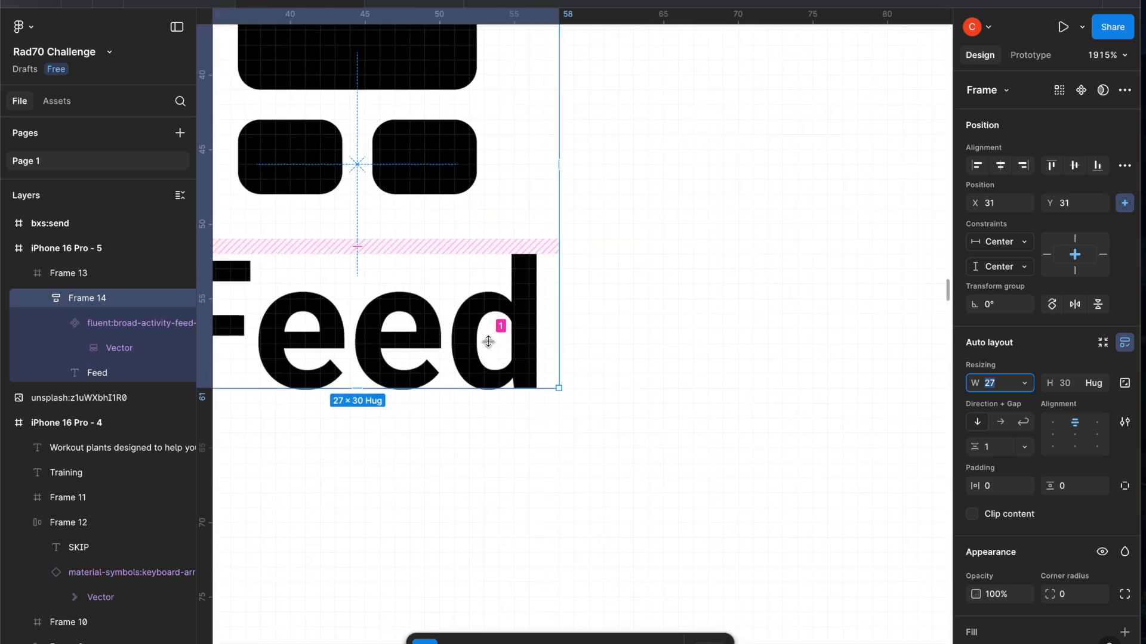
pyautogui.scroll(5, 488, 341)
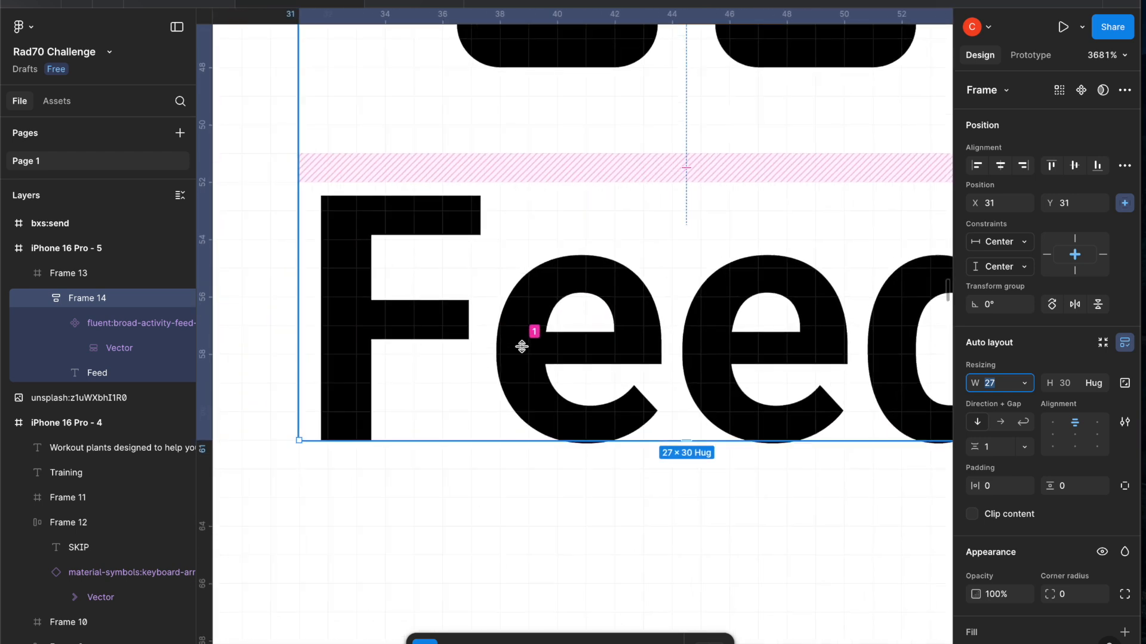
pyautogui.click(504, 347)
pyautogui.moveTo(504, 346); pyautogui.dragTo(453, 412)
pyautogui.scroll(3, 452, 412)
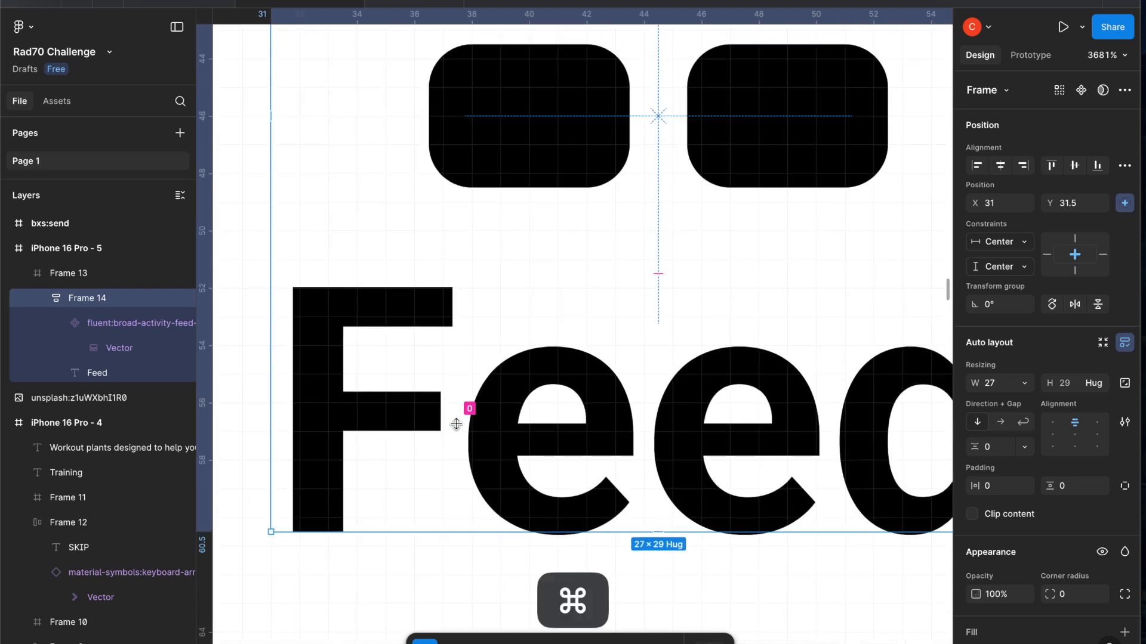
pyautogui.press('super+z')
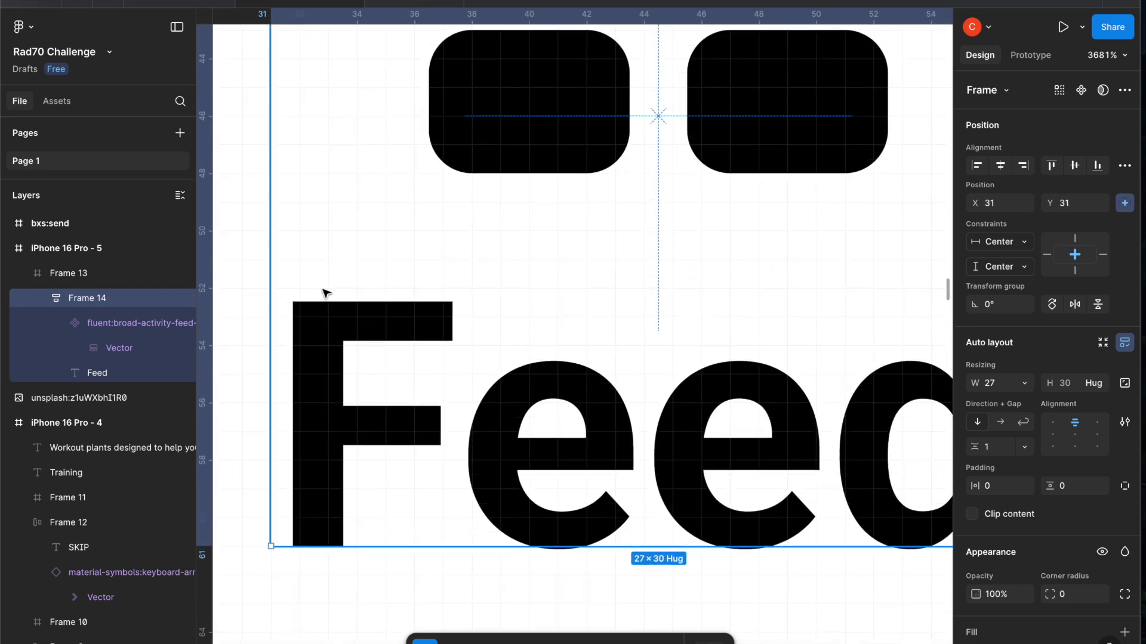
# Examine the space between the Feed label's first and last letters and Frame 14's left and right edges
pyautogui.click(326, 224)
pyautogui.moveTo(326, 223); pyautogui.dragTo(296, 229)
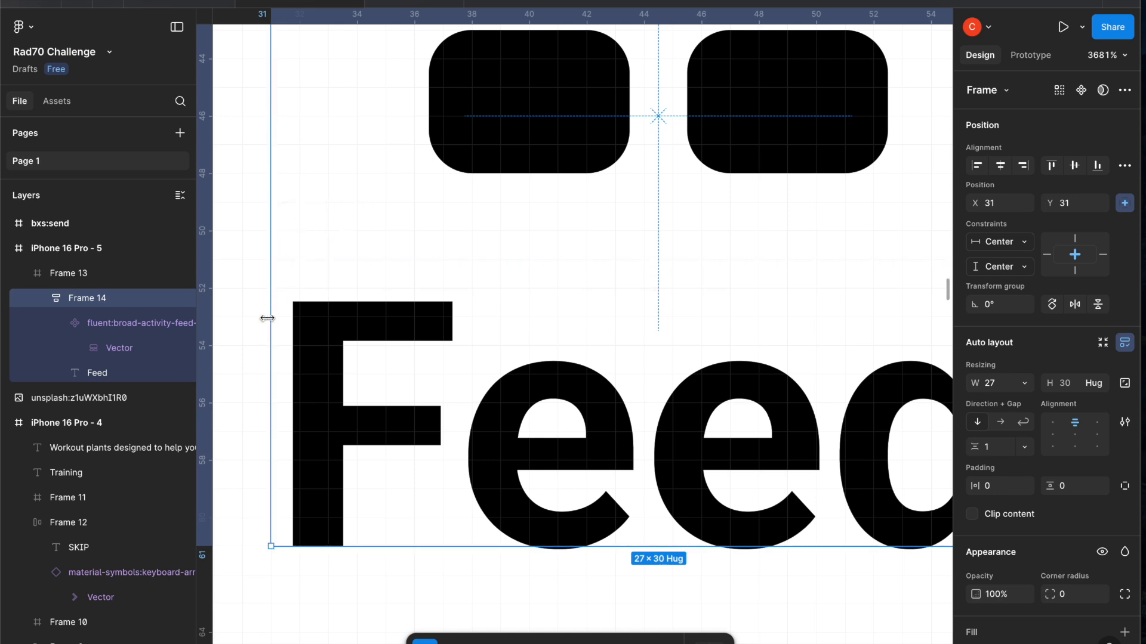
pyautogui.hscroll(5, 284, 339)
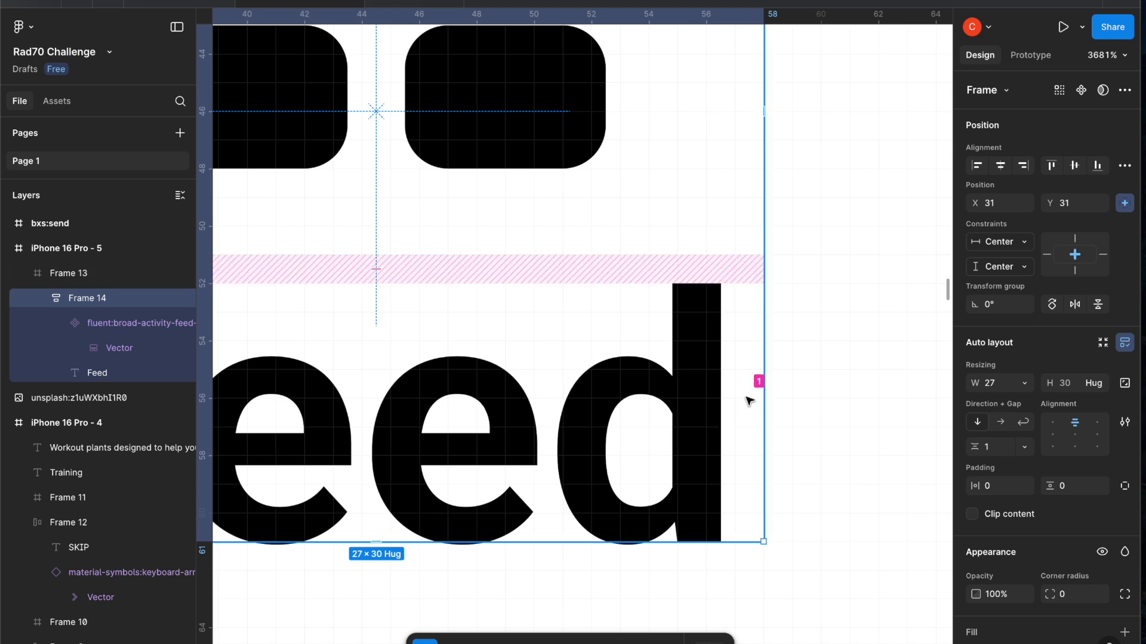
pyautogui.hscroll(-3, 749, 399)
pyautogui.hscroll(-3, 747, 399)
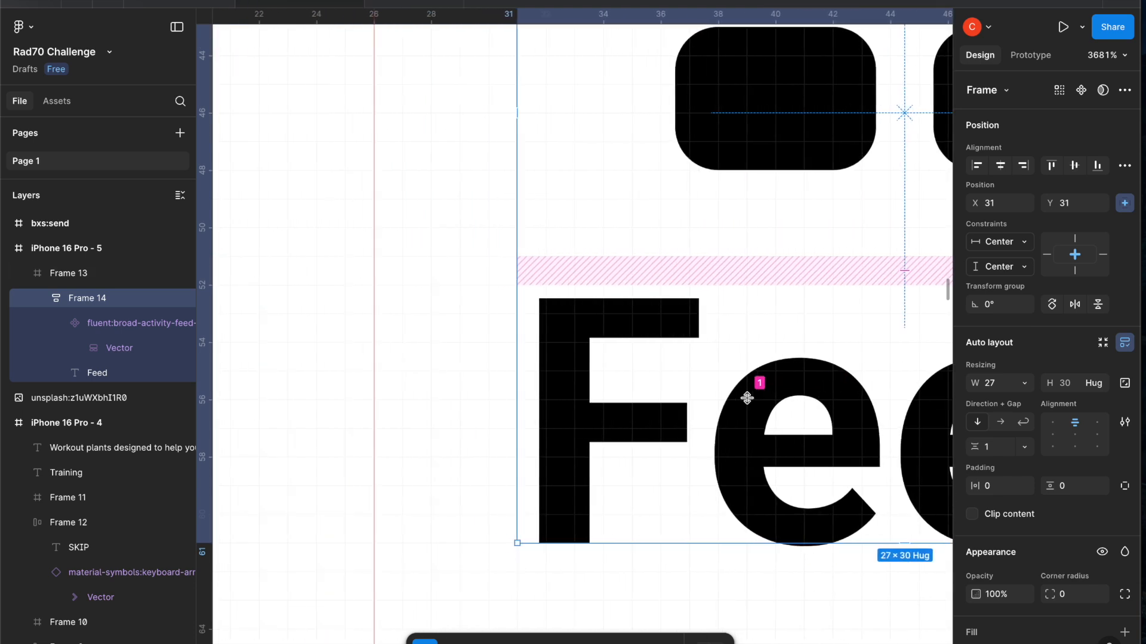
pyautogui.scroll(5, 549, 354)
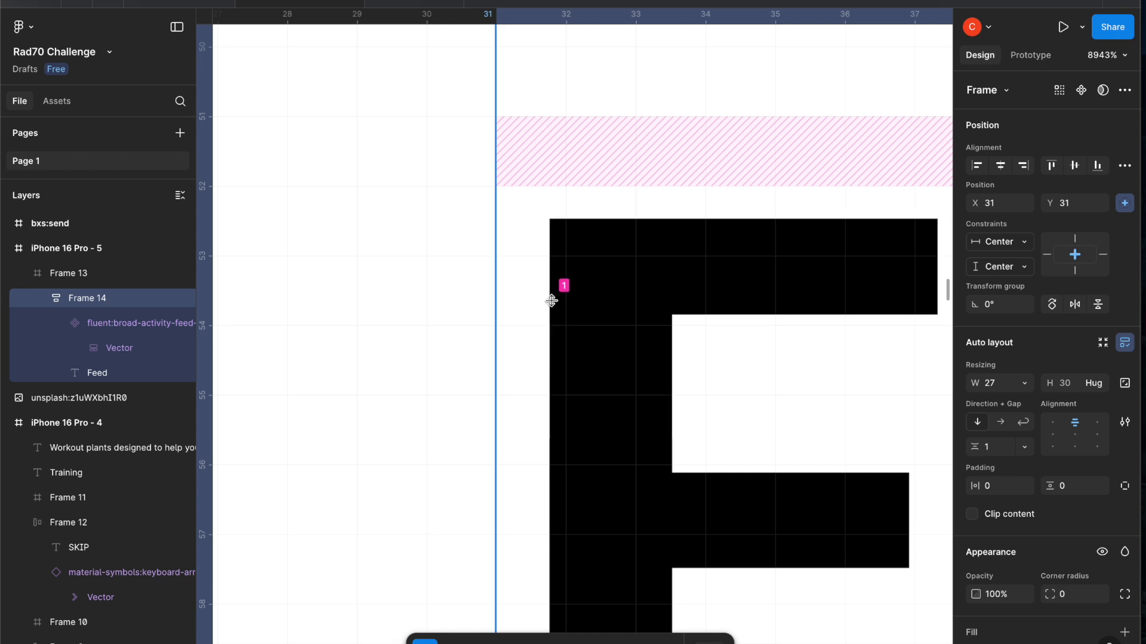
pyautogui.hscroll(15, 524, 310)
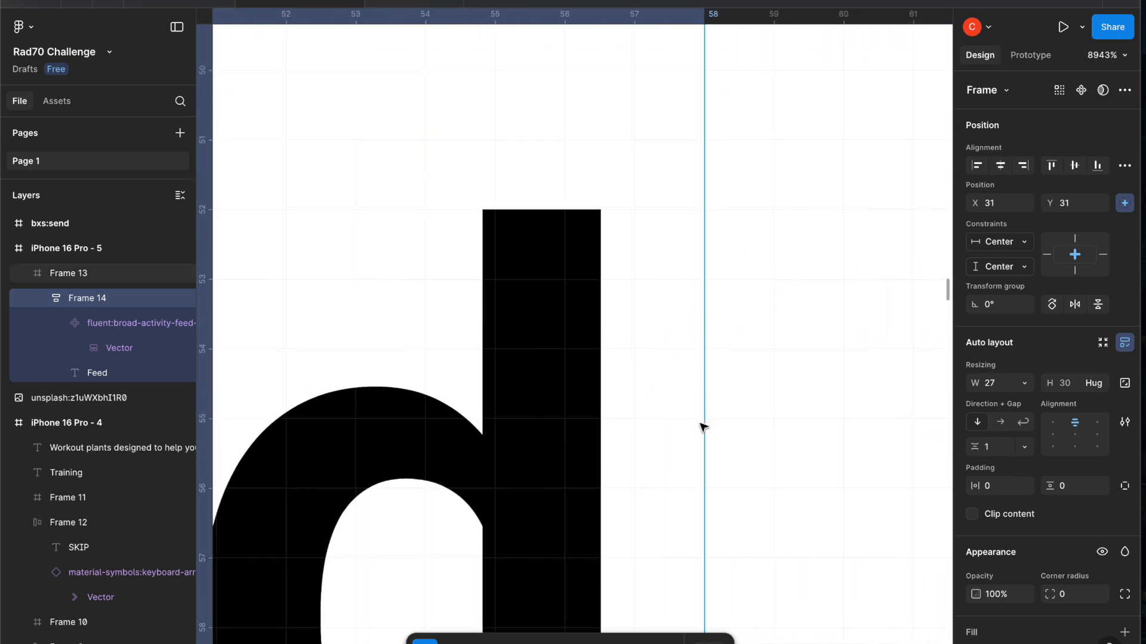
pyautogui.scroll(-5, 601, 363)
pyautogui.scroll(-3, 600, 365)
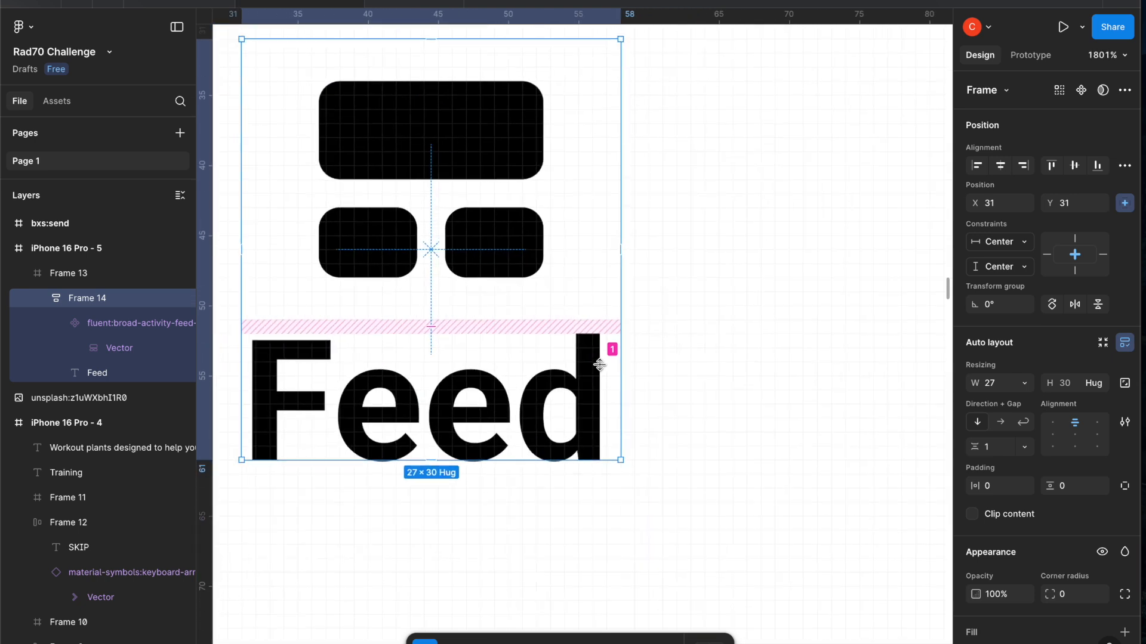
# Align Frame 14's auto-layout contents to the center both ways, keeping the gap at 1
pyautogui.hscroll(-3, 599, 364)
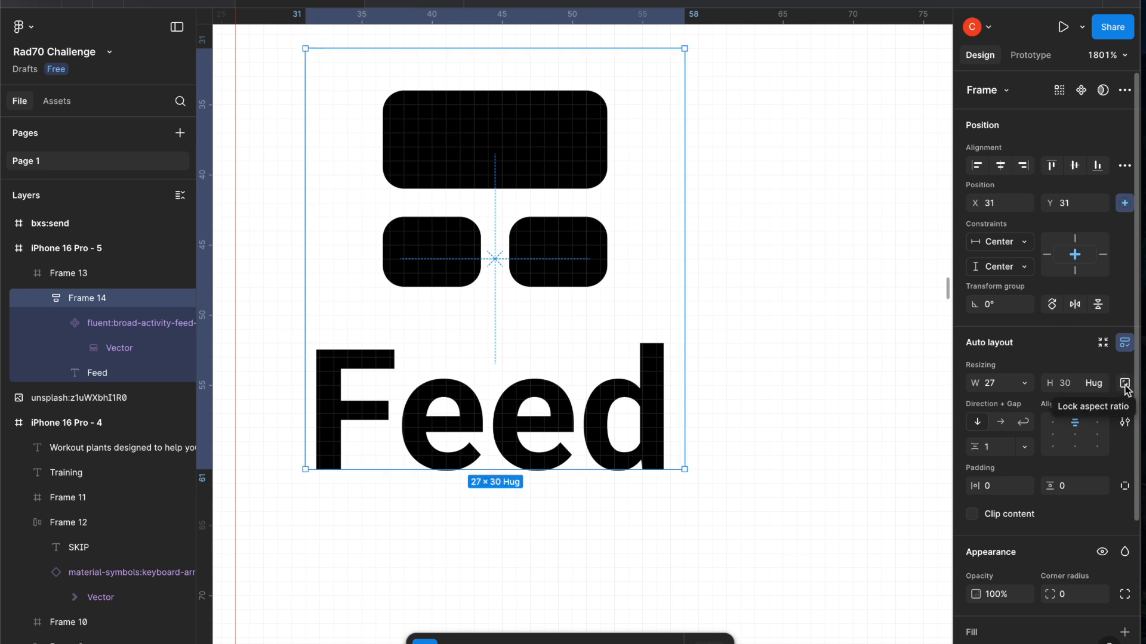
pyautogui.click(1124, 423)
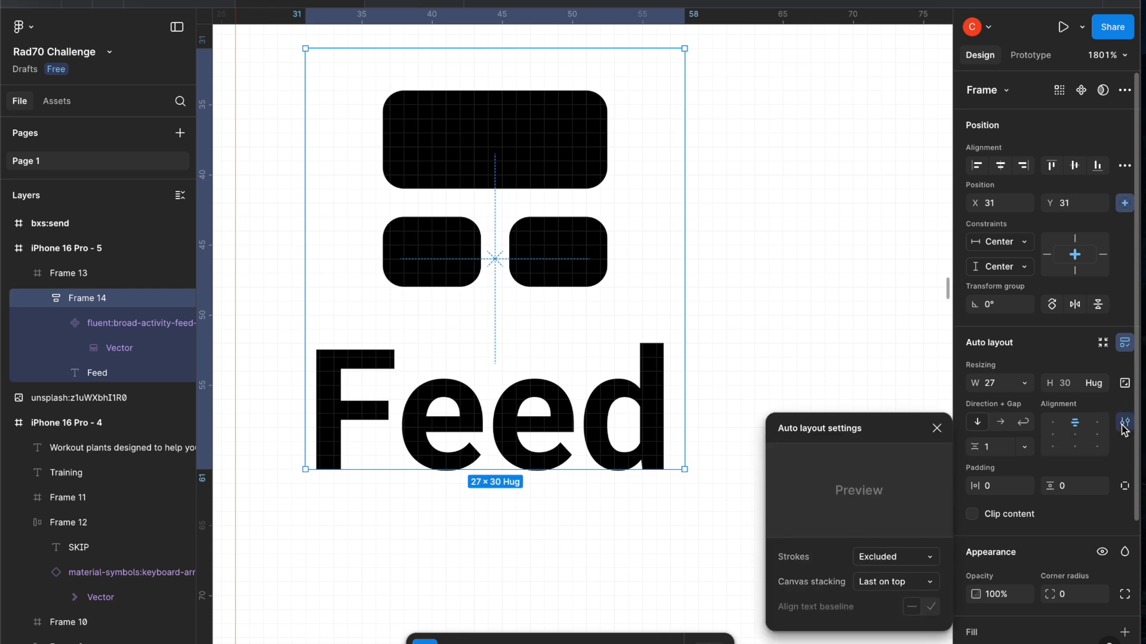
pyautogui.click(936, 429)
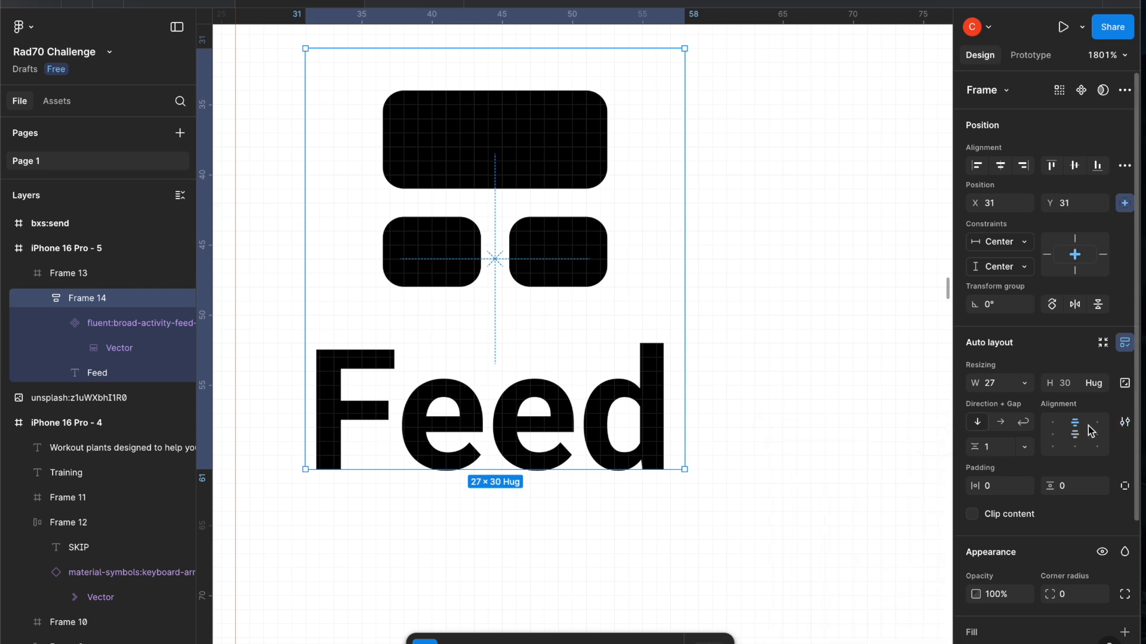
pyautogui.click(1073, 437)
pyautogui.click(1024, 447)
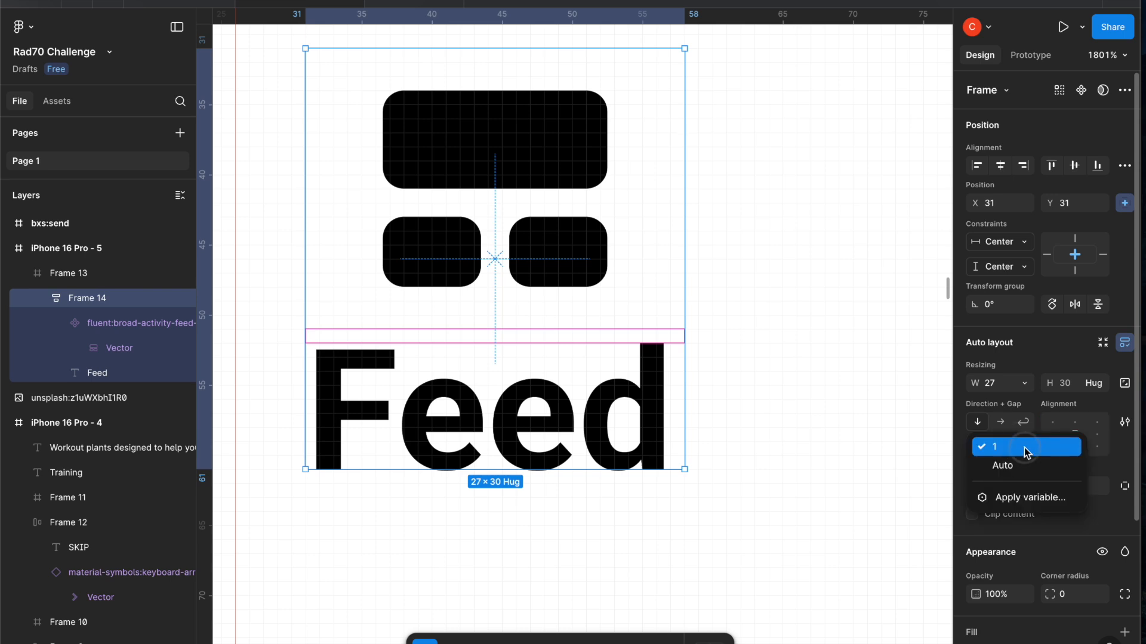
pyautogui.click(1023, 448)
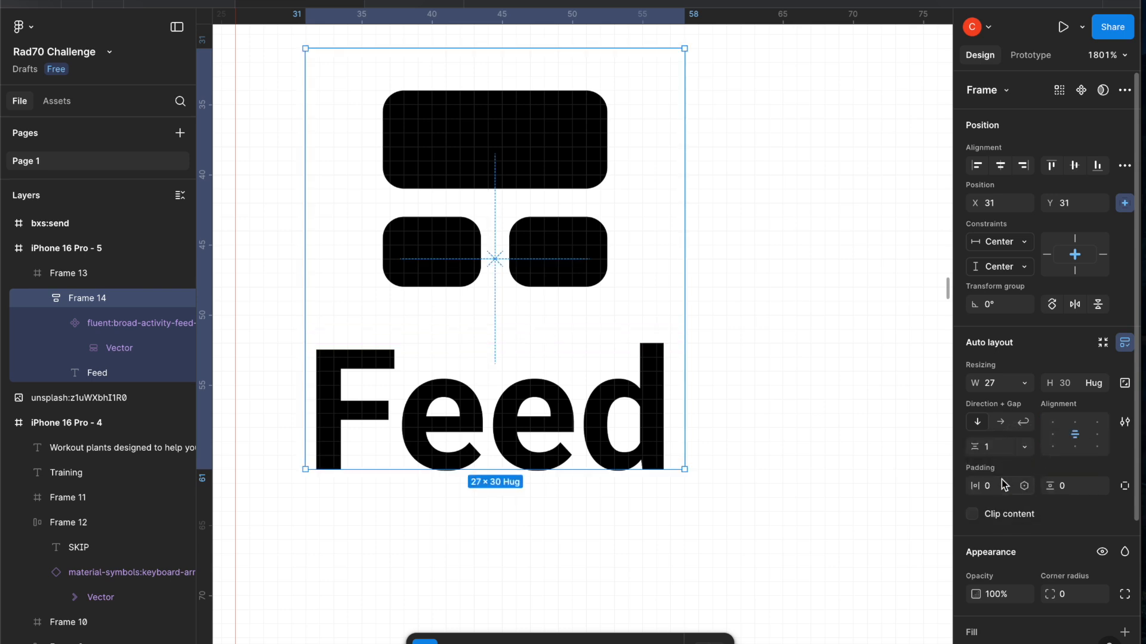
pyautogui.click(1067, 489)
# Try Hug contents and a fixed width of 27 for the Feed label, and set its width to Fill container
pyautogui.click(601, 421)
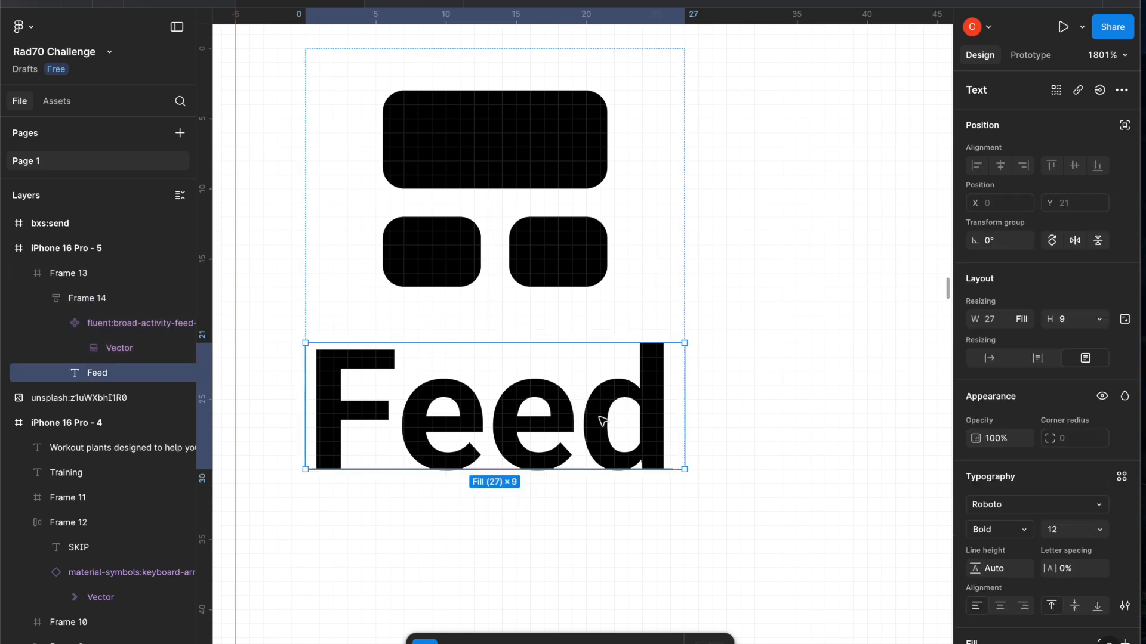
pyautogui.doubleClick(600, 419)
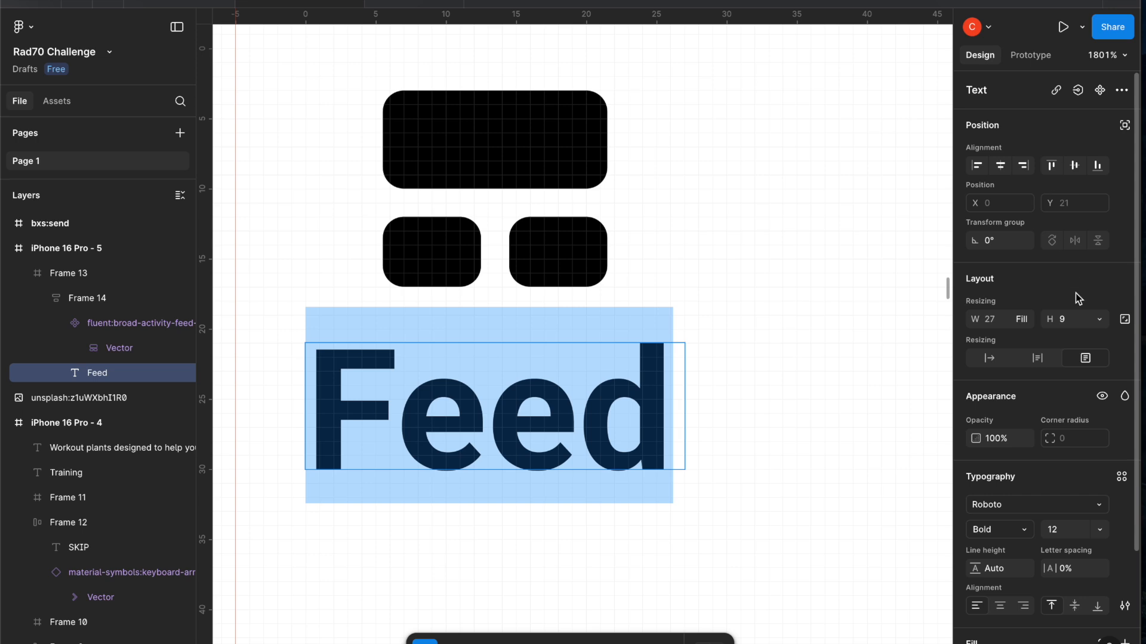
pyautogui.click(1026, 324)
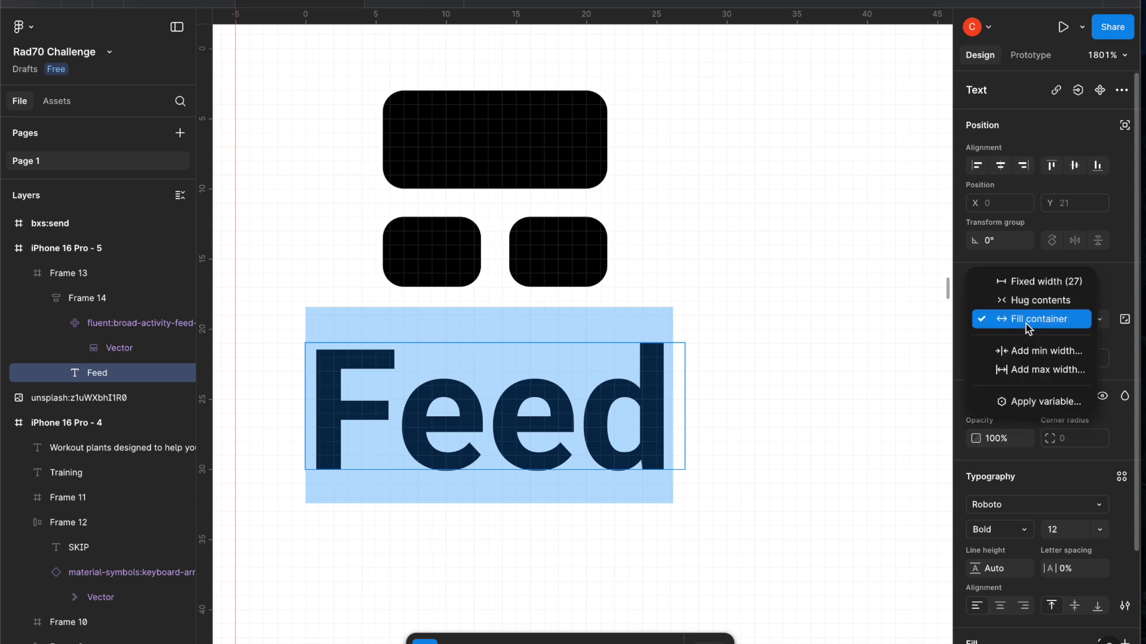
pyautogui.click(1026, 300)
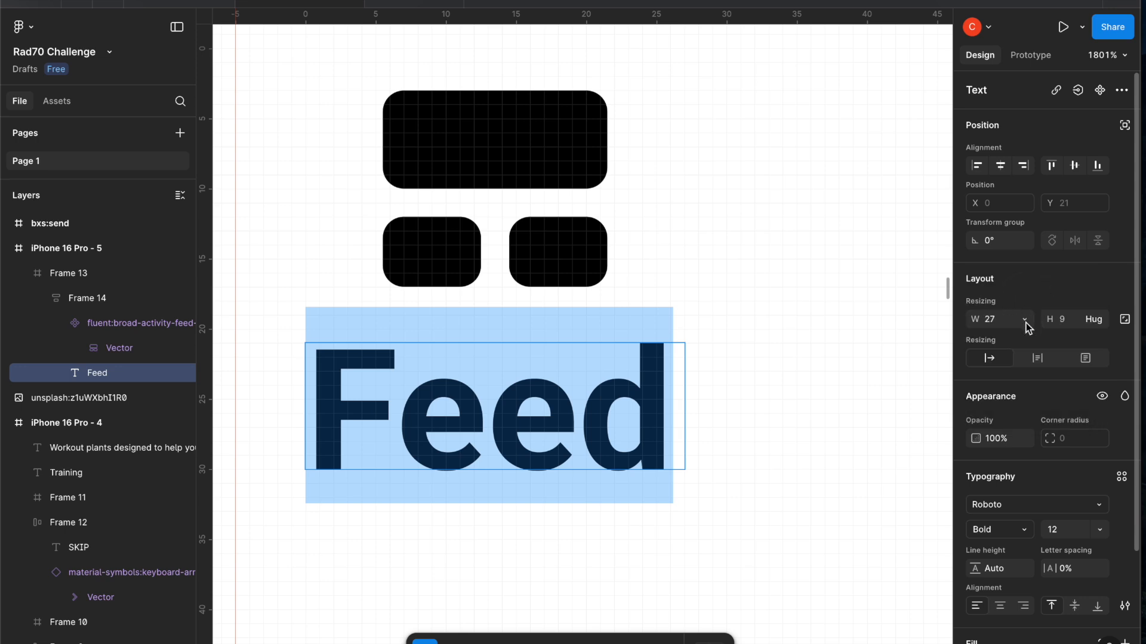
pyautogui.click(1026, 324)
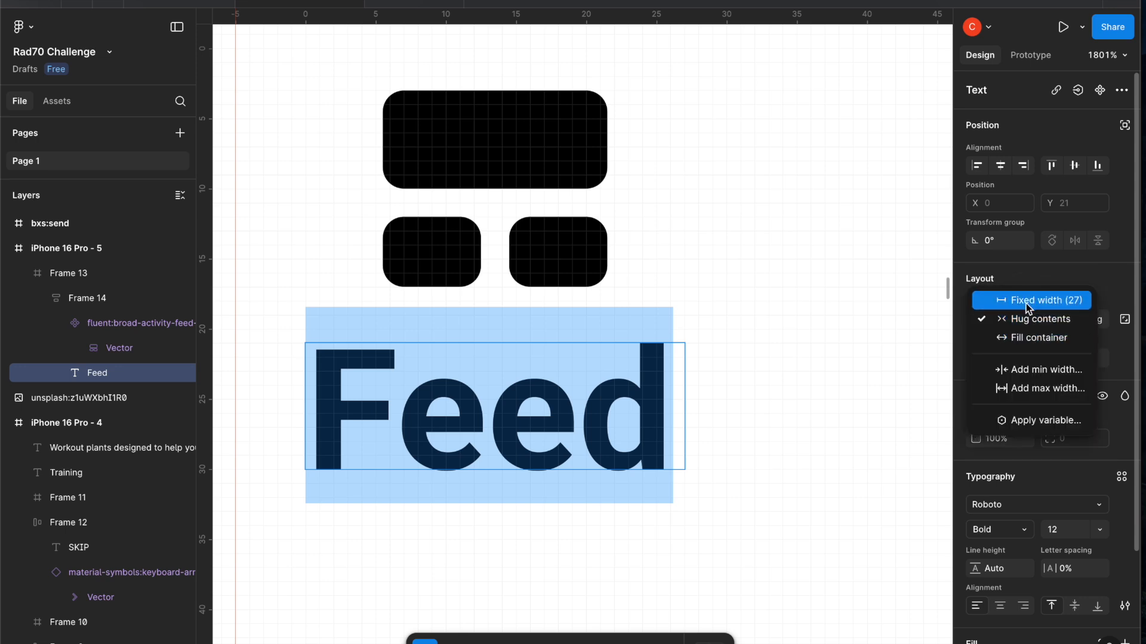
pyautogui.click(1026, 303)
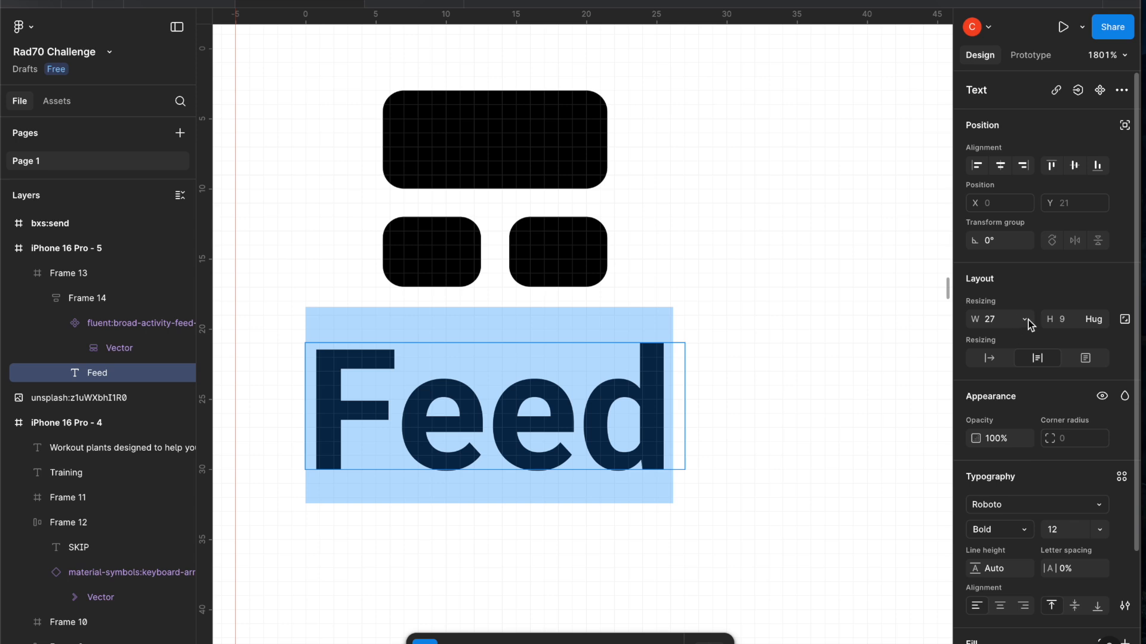
pyautogui.click(1028, 320)
pyautogui.click(1029, 339)
pyautogui.click(1024, 322)
pyautogui.click(1022, 339)
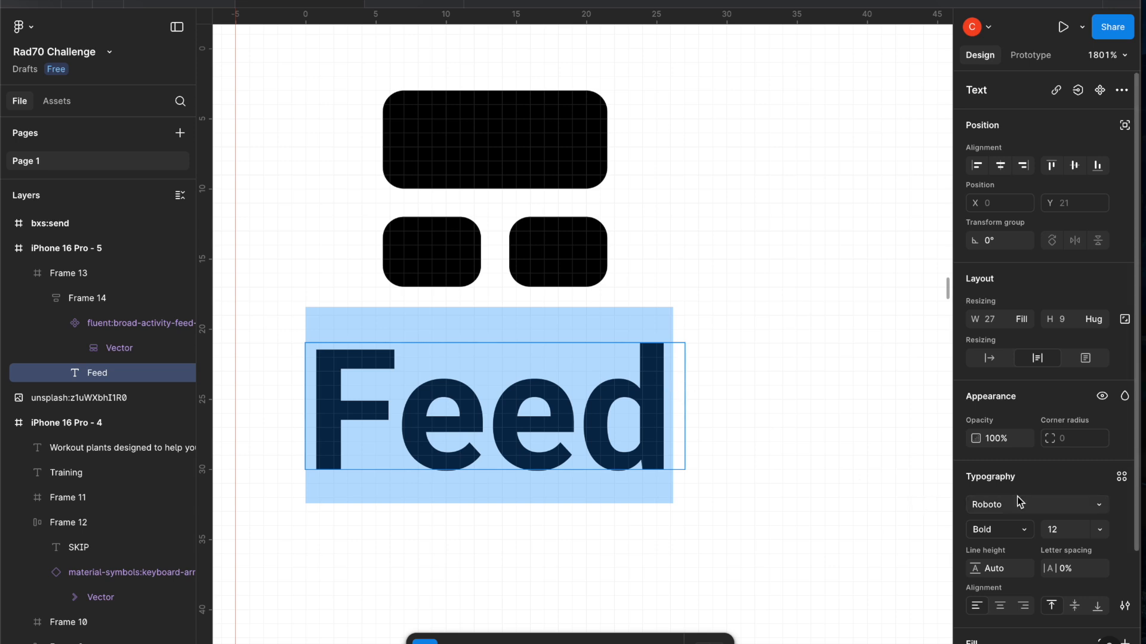
# Switch the Feed label's width to Hug contents, and make the text box a fixed size of 27 by 9
pyautogui.scroll(-3, 1017, 496)
pyautogui.scroll(-1, 1017, 496)
pyautogui.scroll(4, 1017, 497)
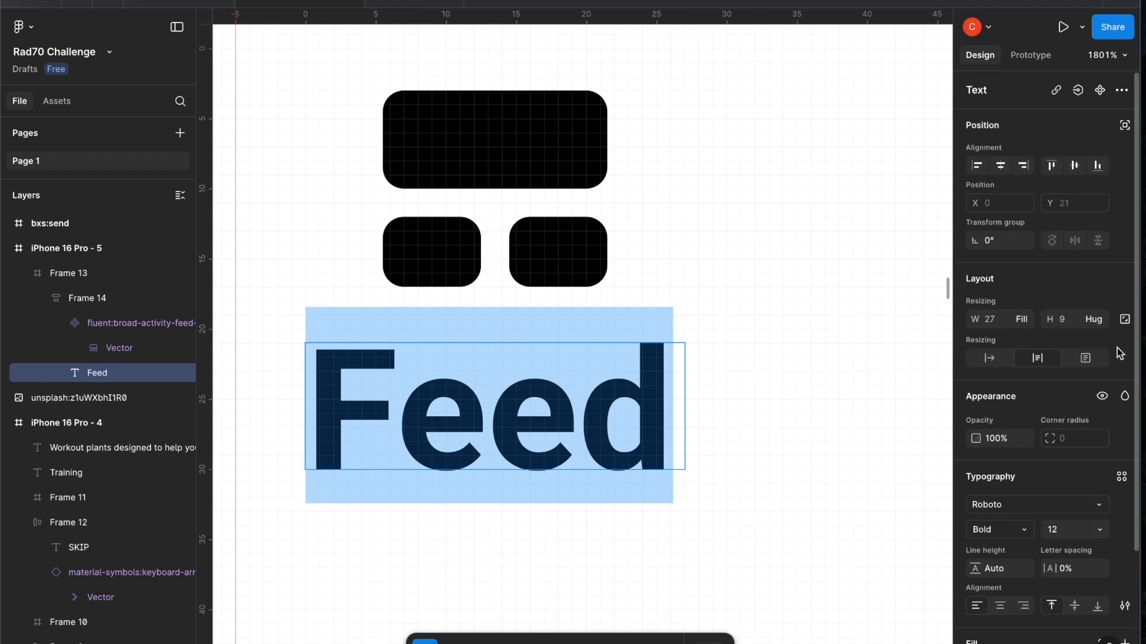
pyautogui.click(1021, 319)
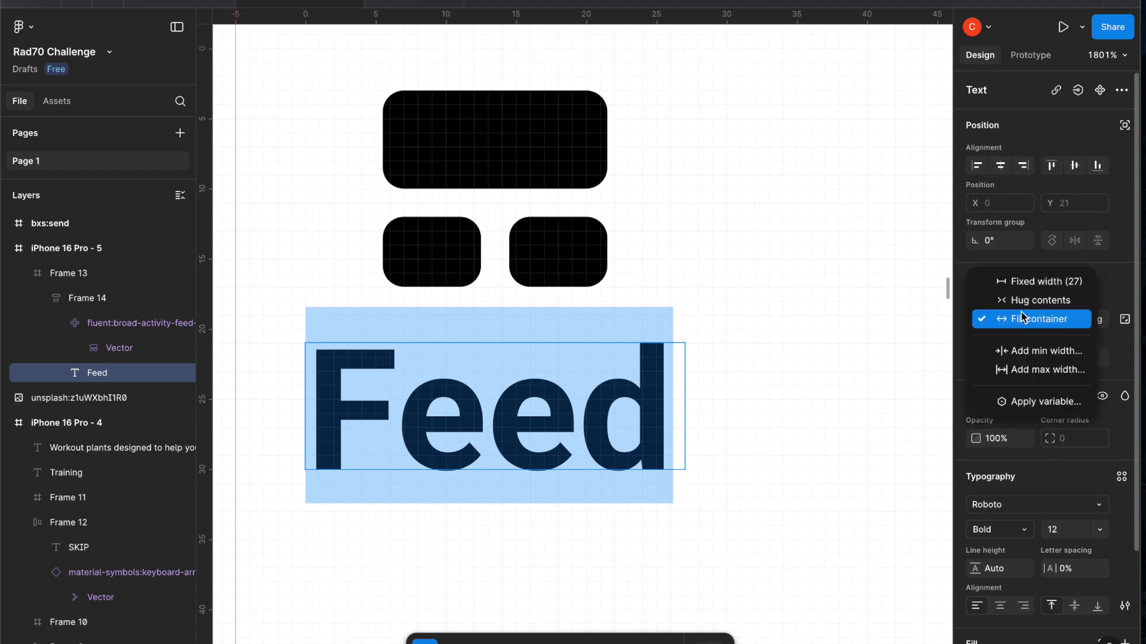
pyautogui.click(1022, 302)
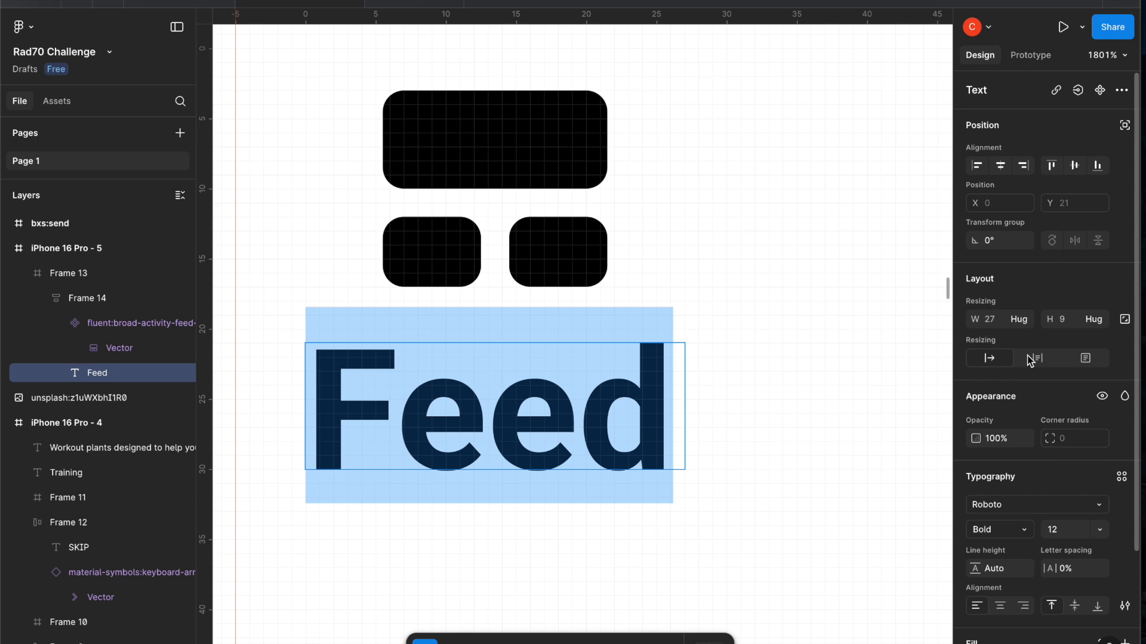
pyautogui.click(1088, 360)
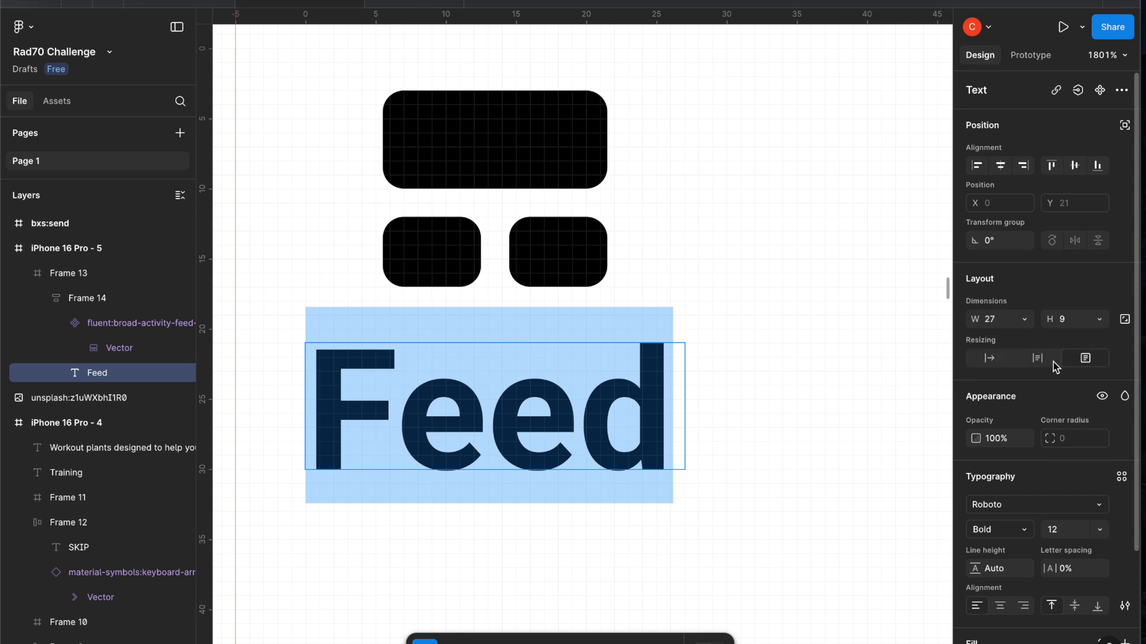
# Try the Standard vertical trim on the Feed label, and restore the tighter trim option
pyautogui.click(681, 388)
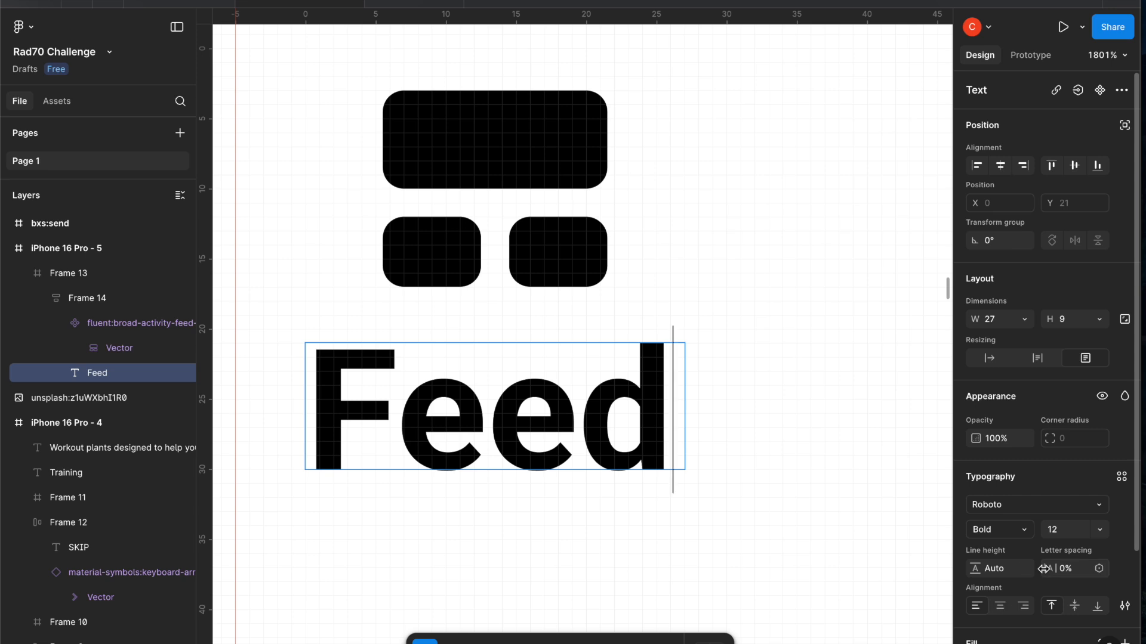
pyautogui.scroll(-1, 1044, 569)
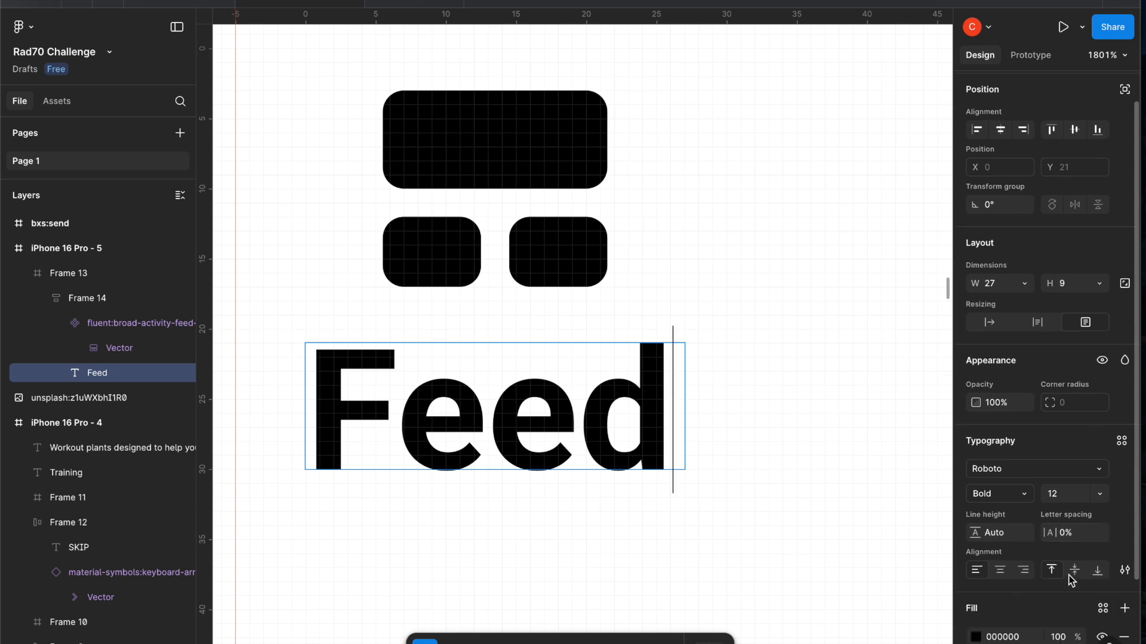
pyautogui.click(1124, 571)
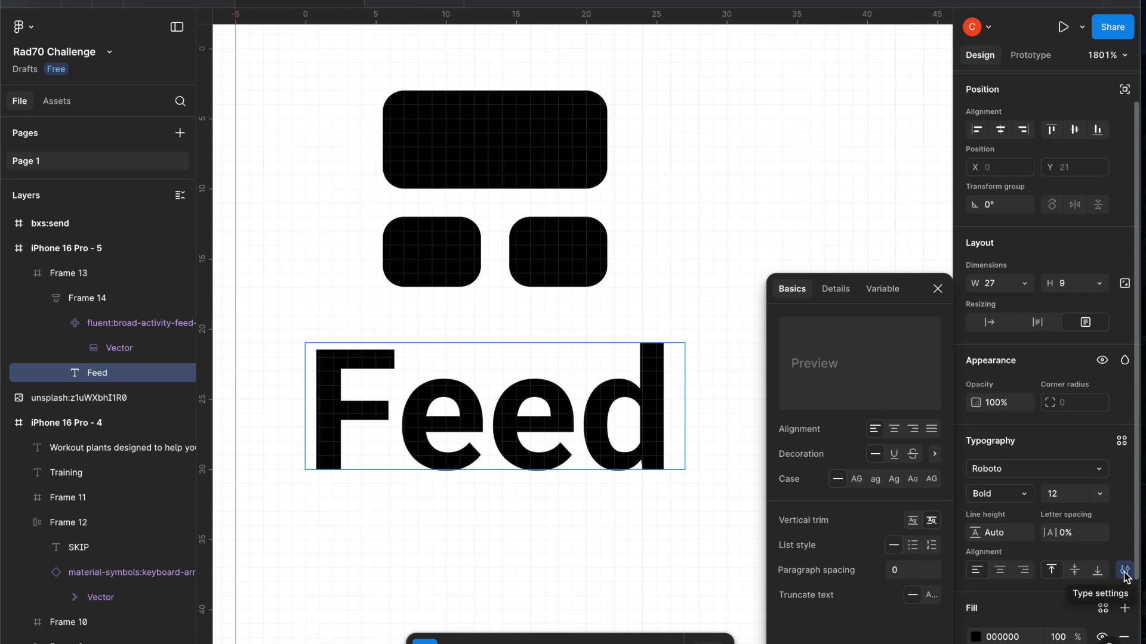
pyautogui.click(917, 519)
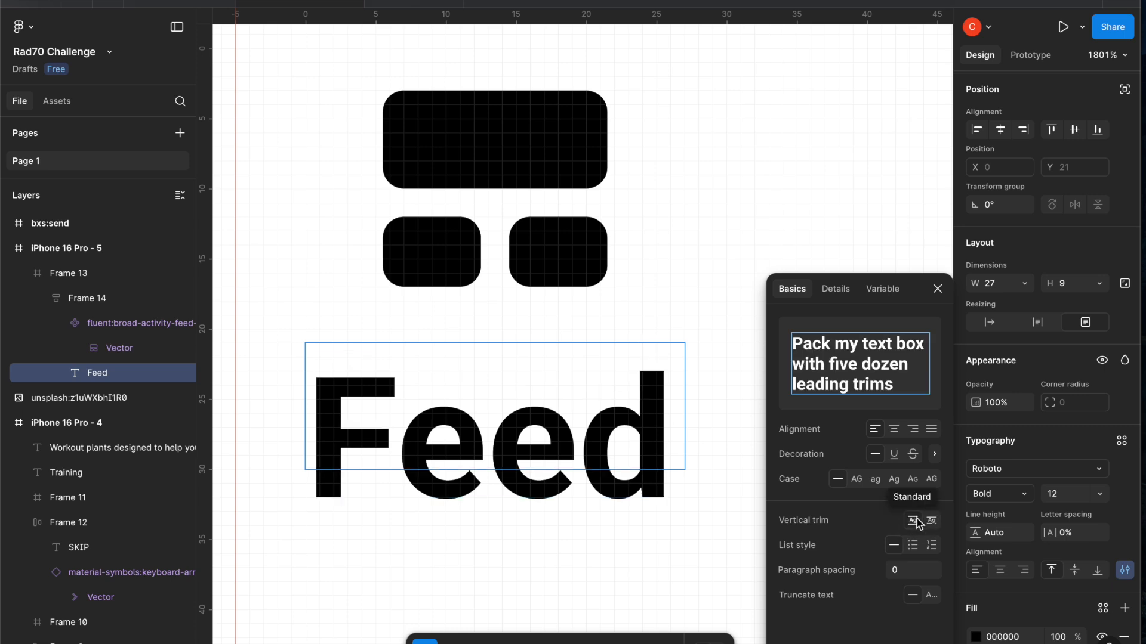
pyautogui.click(931, 521)
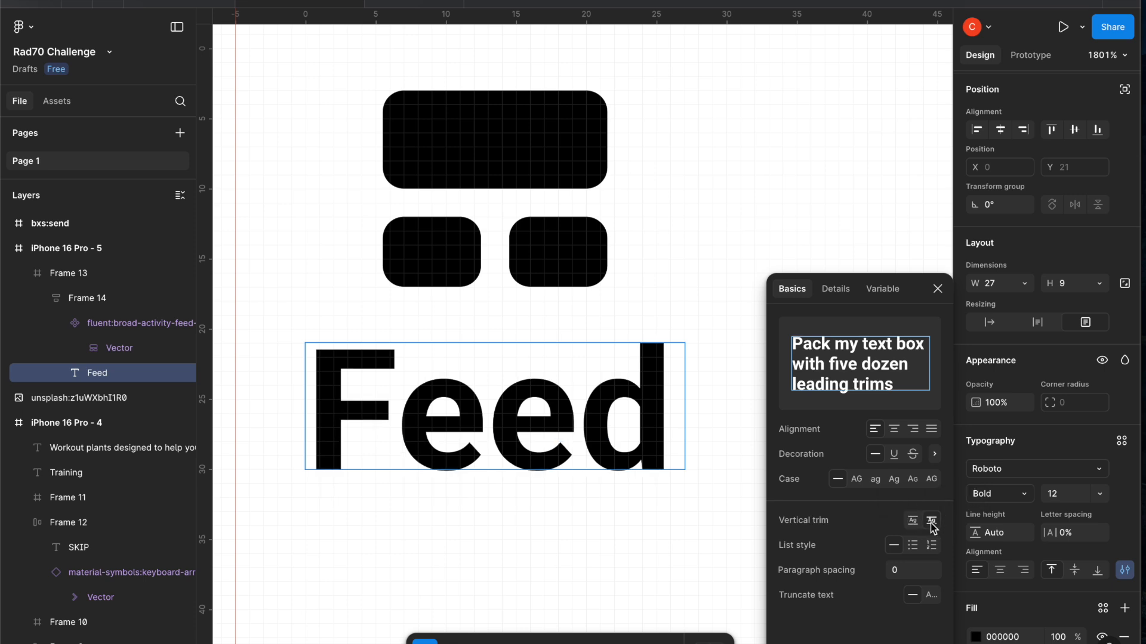
# Try the Road Rage font on the whole Feed label
pyautogui.click(1011, 471)
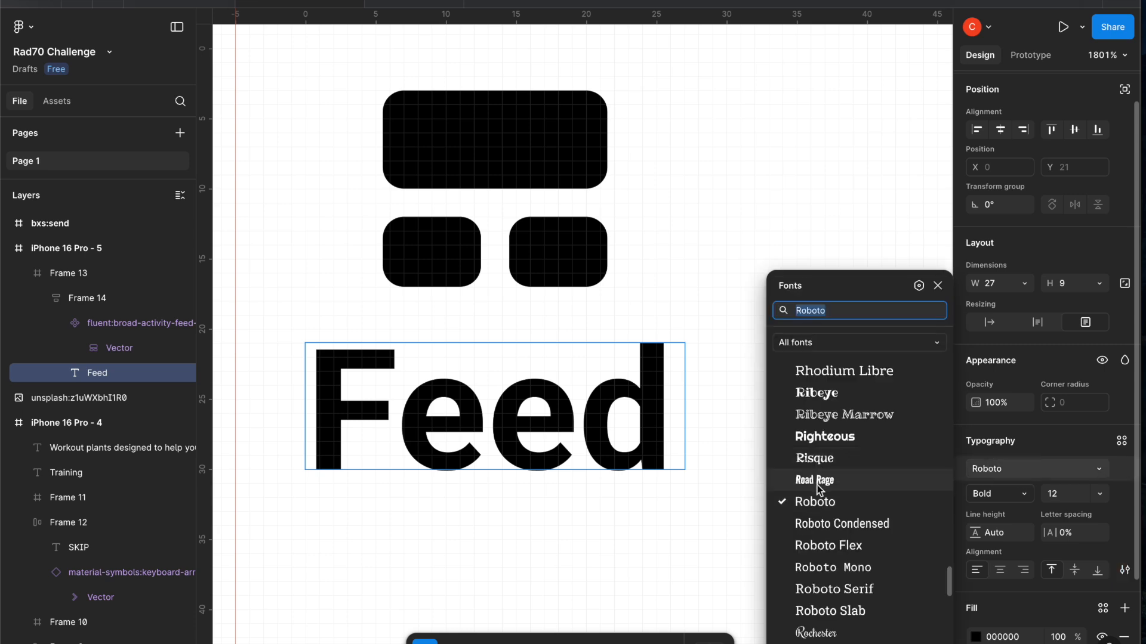
pyautogui.click(817, 481)
pyautogui.moveTo(671, 390); pyautogui.dragTo(310, 424)
pyautogui.click(1009, 469)
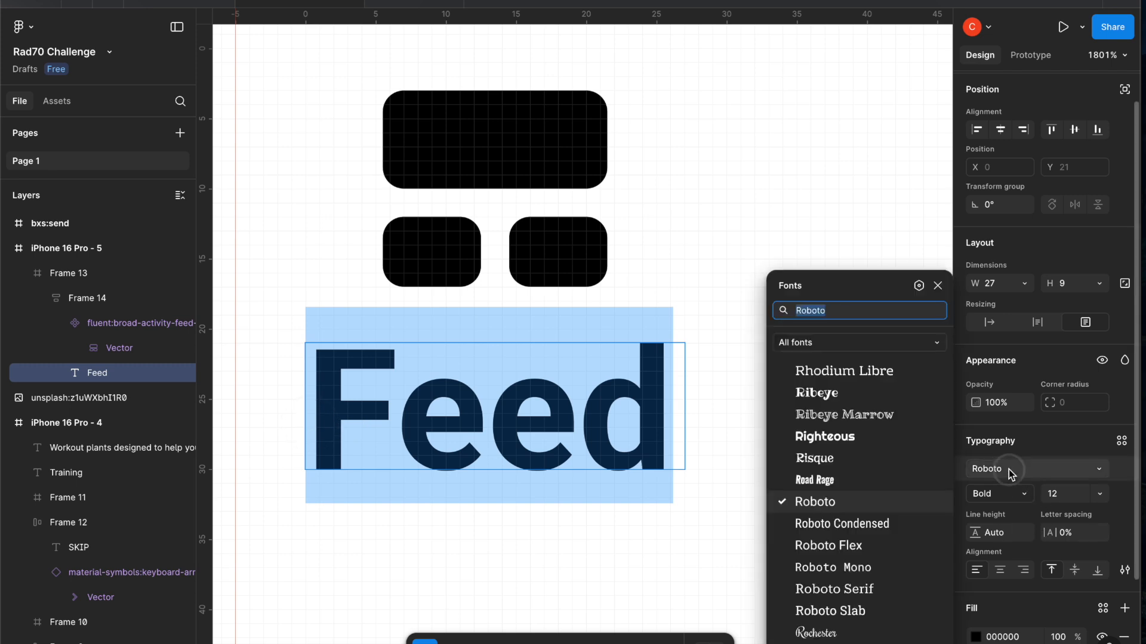
pyautogui.click(842, 486)
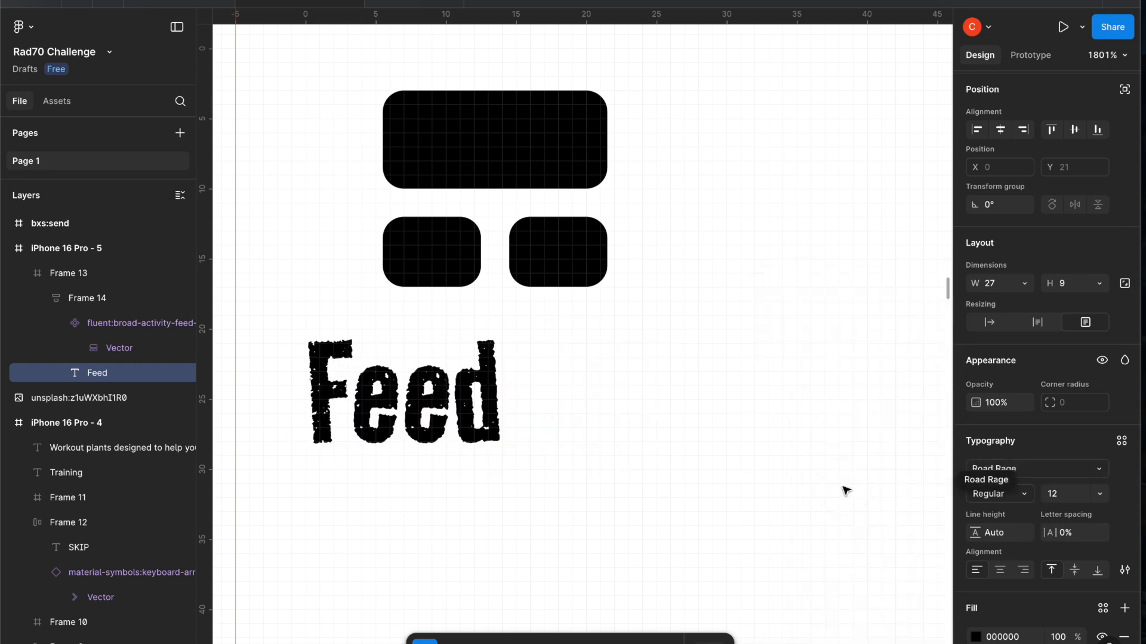
# Change the whole Feed label's font to Roboto with the Regular style
pyautogui.click(538, 403)
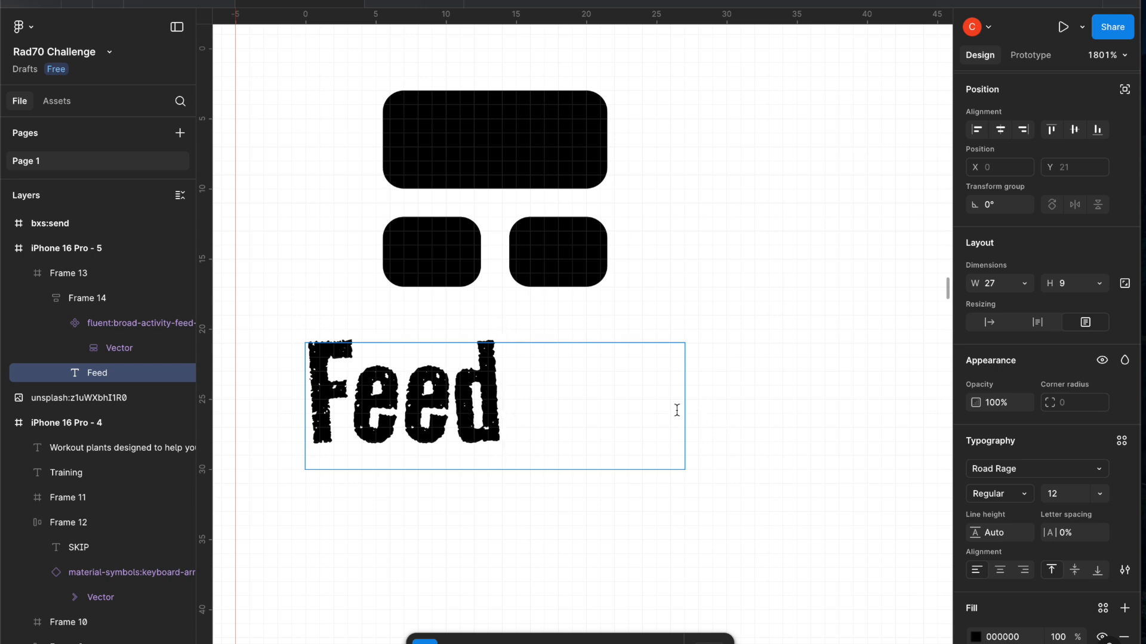
pyautogui.click(1026, 469)
pyautogui.click(889, 525)
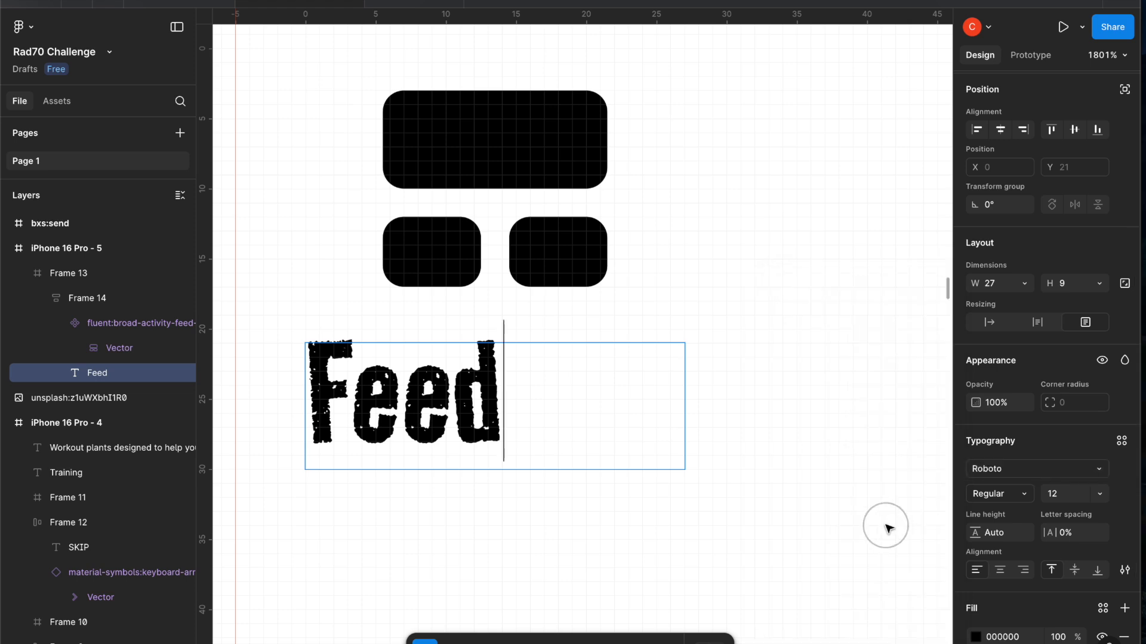
pyautogui.moveTo(495, 406); pyautogui.dragTo(301, 411)
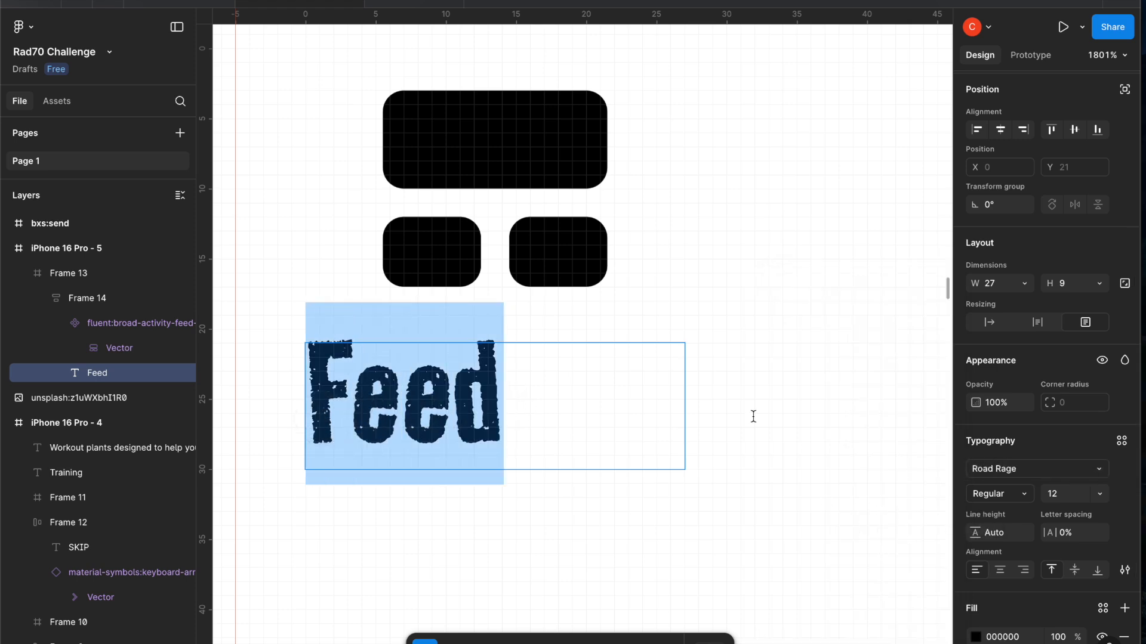
pyautogui.click(1023, 494)
pyautogui.click(1020, 494)
pyautogui.click(1027, 468)
pyautogui.click(813, 524)
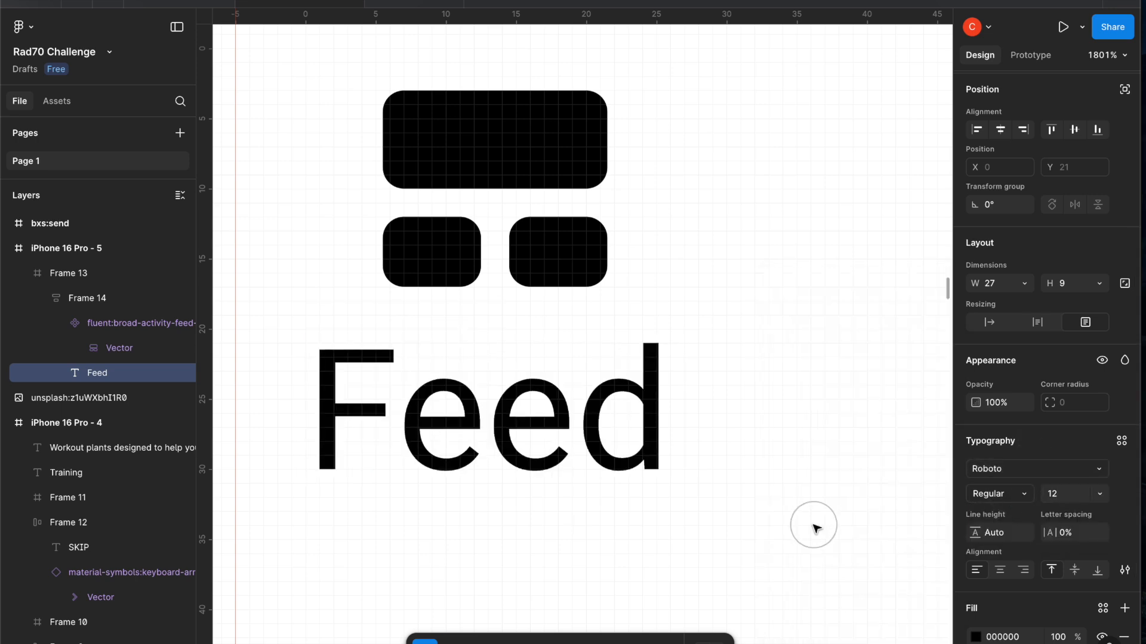
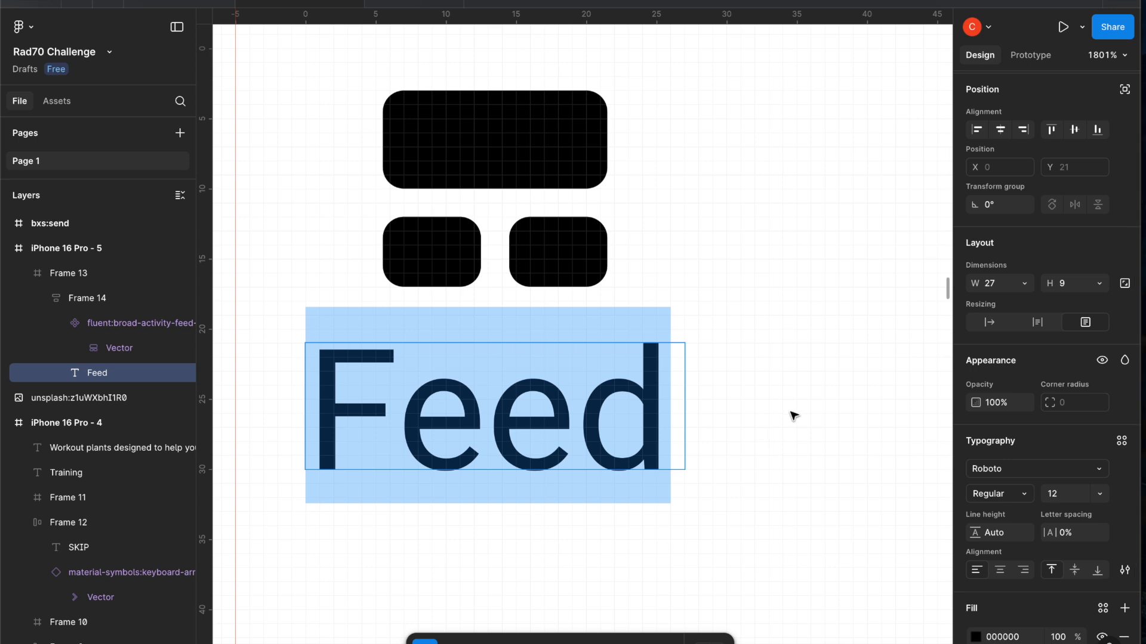
# Try narrowing the Feed label's text box from its right edge
pyautogui.click(732, 395)
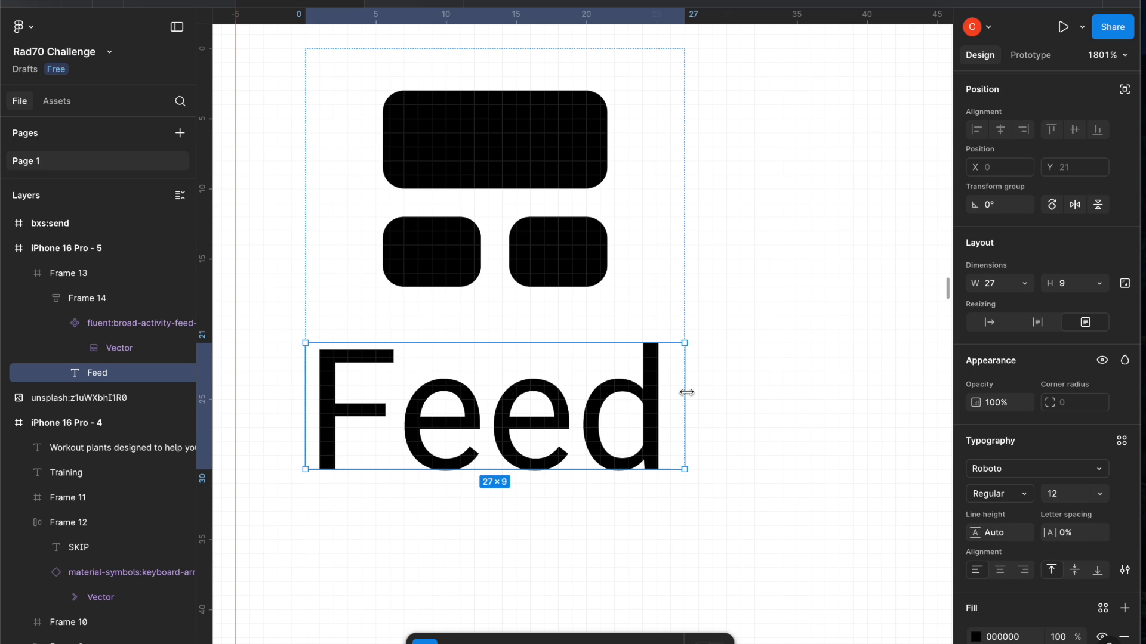
pyautogui.moveTo(686, 392)
pyautogui.mouseDown()
pyautogui.moveTo(652, 396)
pyautogui.moveTo(679, 395)
pyautogui.mouseUp()
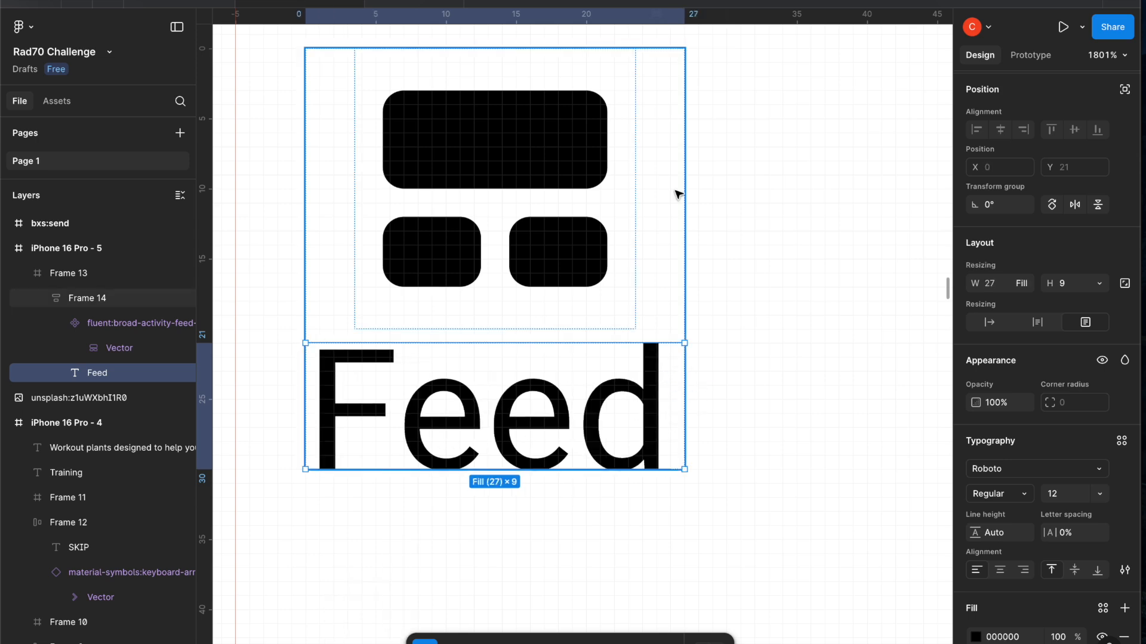
pyautogui.click(613, 205)
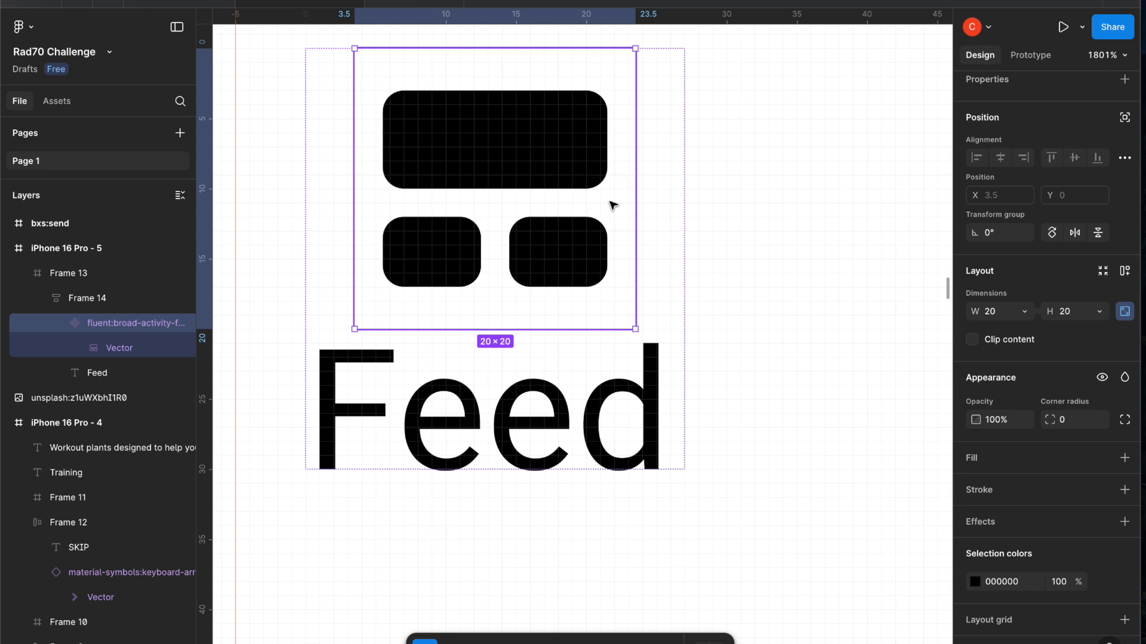
# Set the Feed label's width resizing to Hug contents
pyautogui.doubleClick(600, 401)
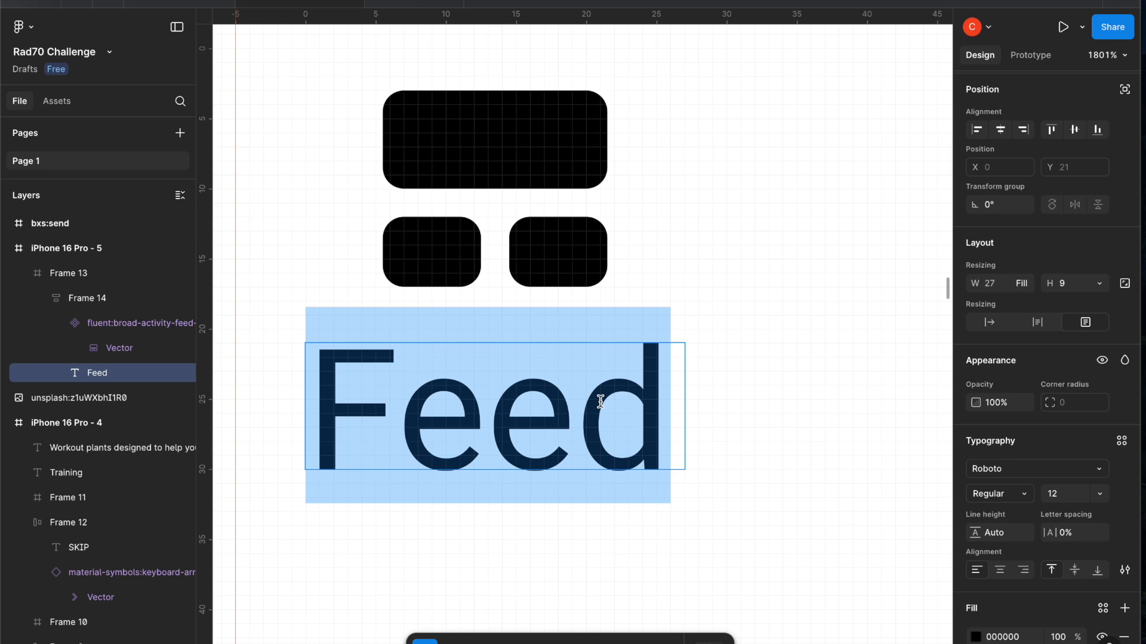
pyautogui.click(1026, 283)
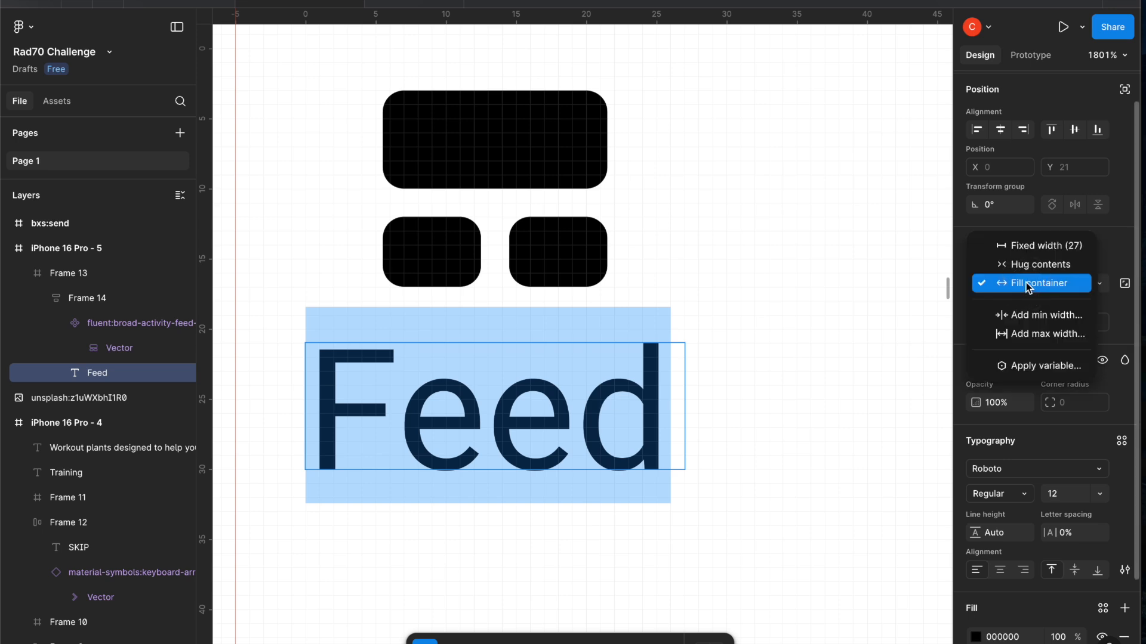
pyautogui.click(1031, 266)
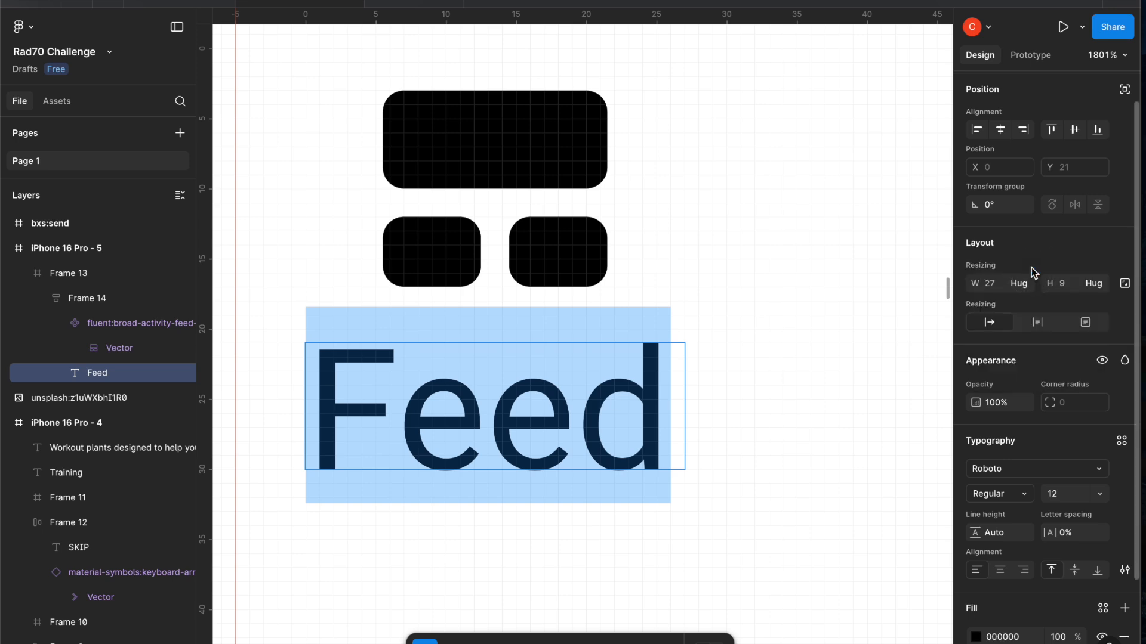
# Try Auto height resizing on the Feed label and set it back to Auto width
pyautogui.click(1037, 324)
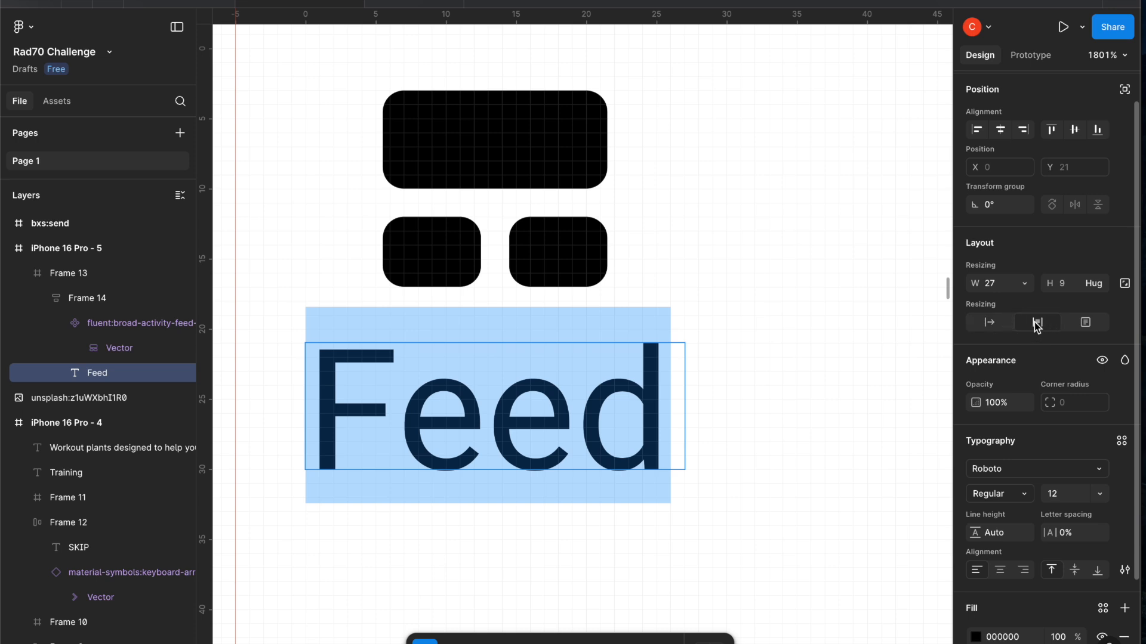
pyautogui.click(991, 322)
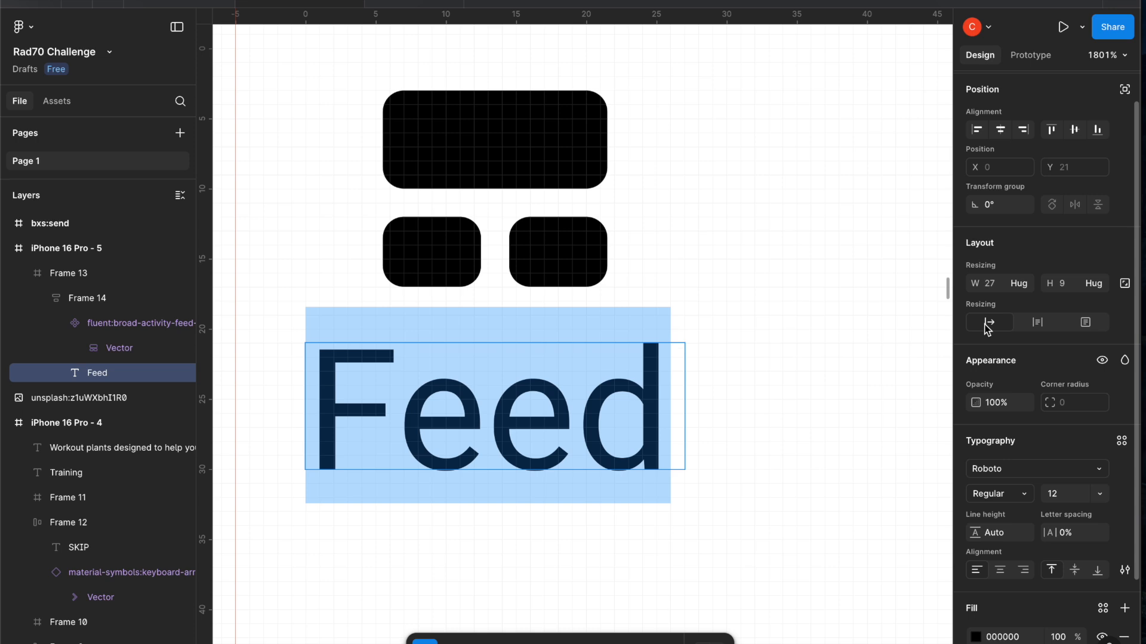
pyautogui.scroll(1, 1024, 235)
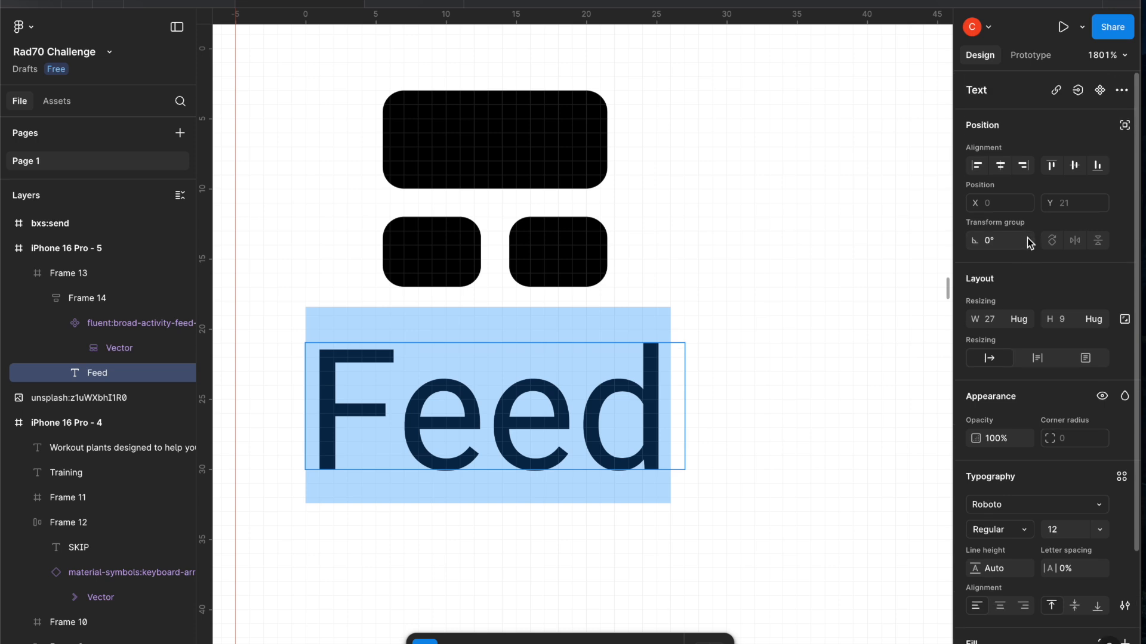
# Centre-align the Feed label's text horizontally within its text box
pyautogui.scroll(-4, 1030, 242)
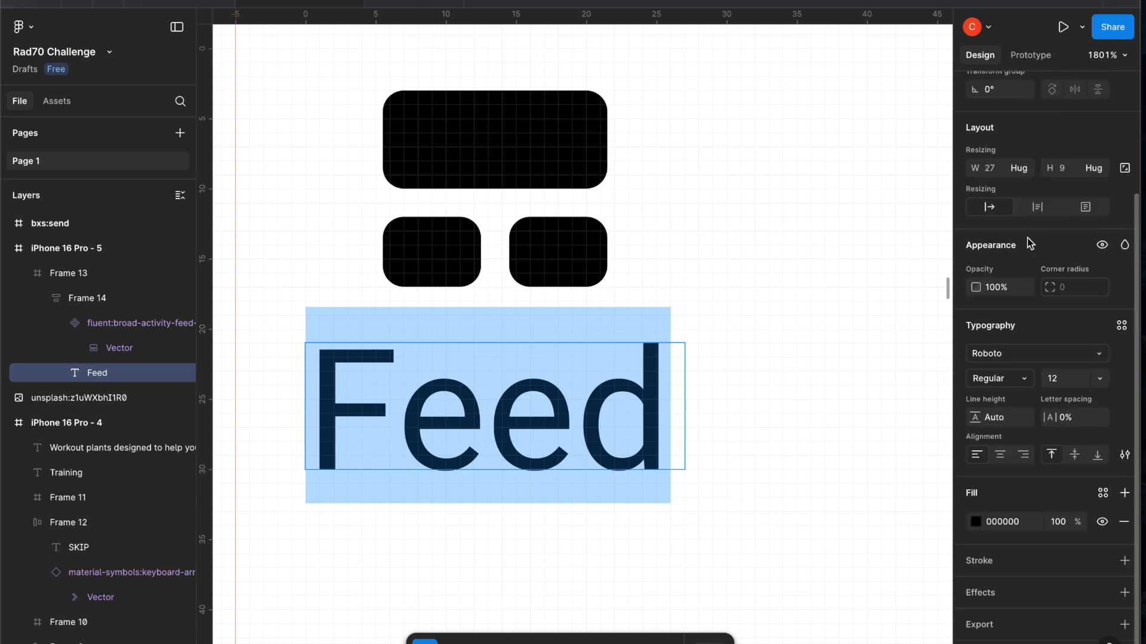
pyautogui.click(1124, 457)
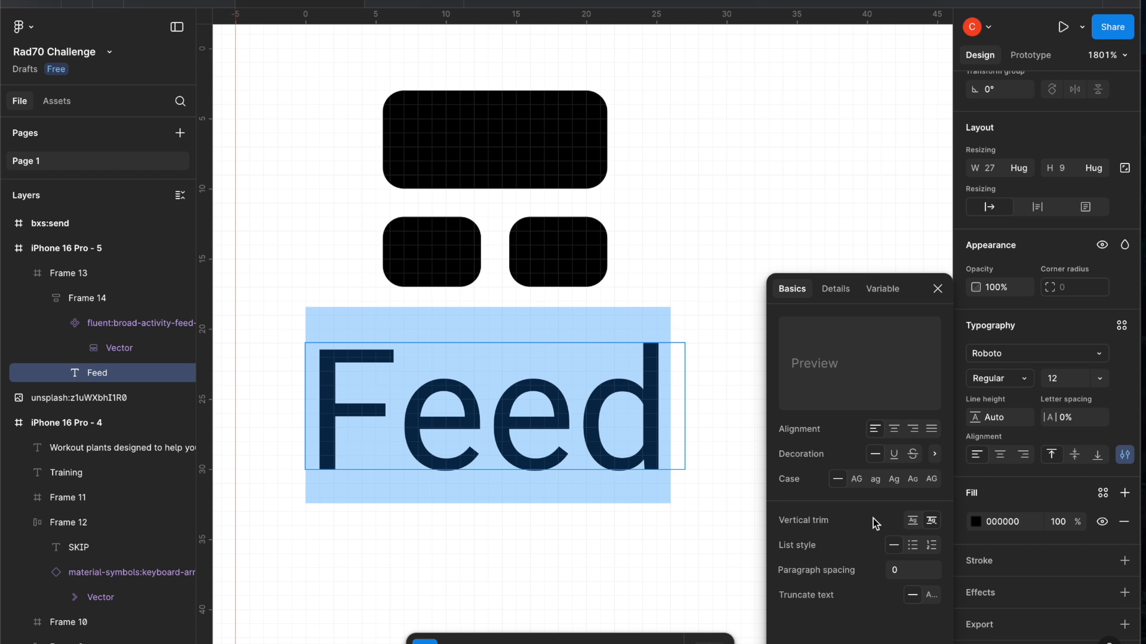
pyautogui.click(894, 429)
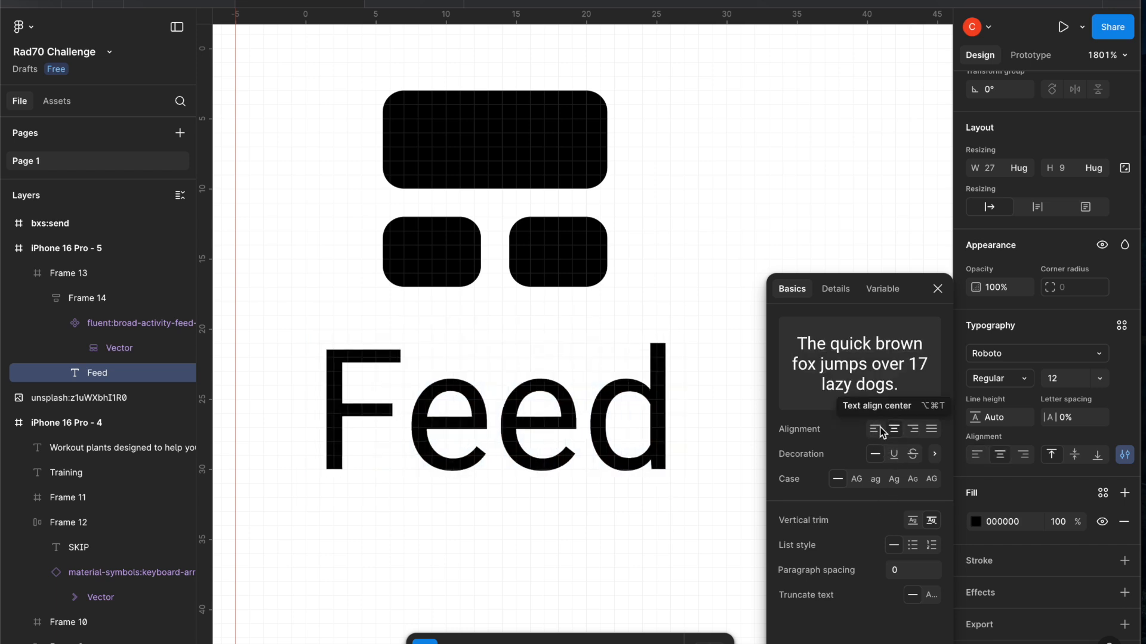
pyautogui.press('Return')
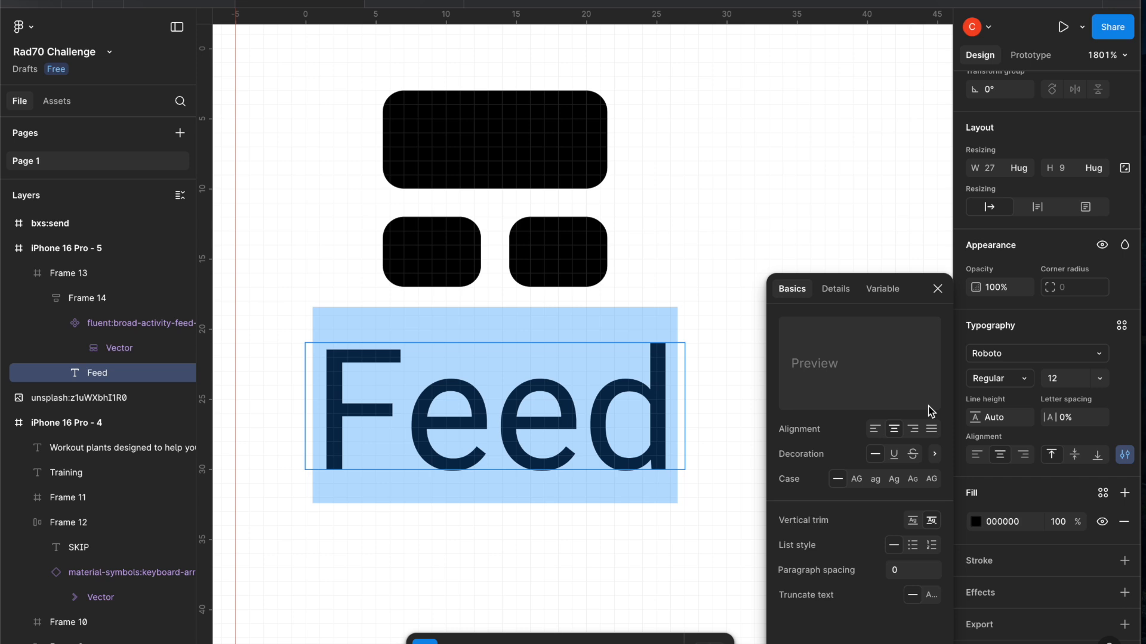
pyautogui.click(937, 289)
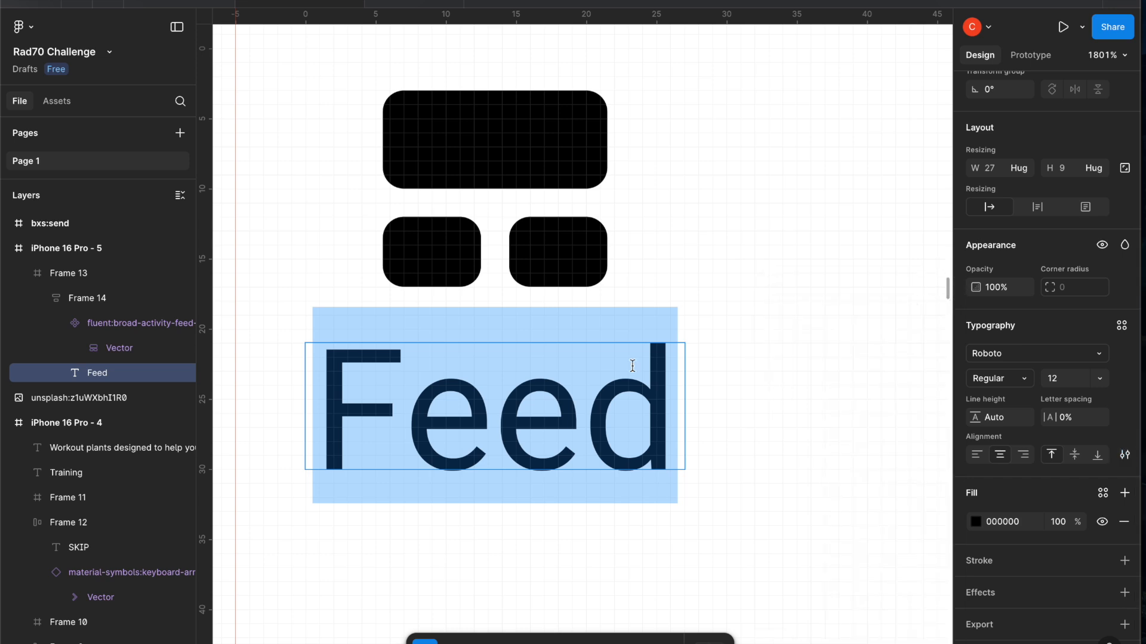
pyautogui.click(770, 396)
# Try aligning Frame 14 to the horizontal centre of the navigation bar and undo it
pyautogui.scroll(-3, 769, 397)
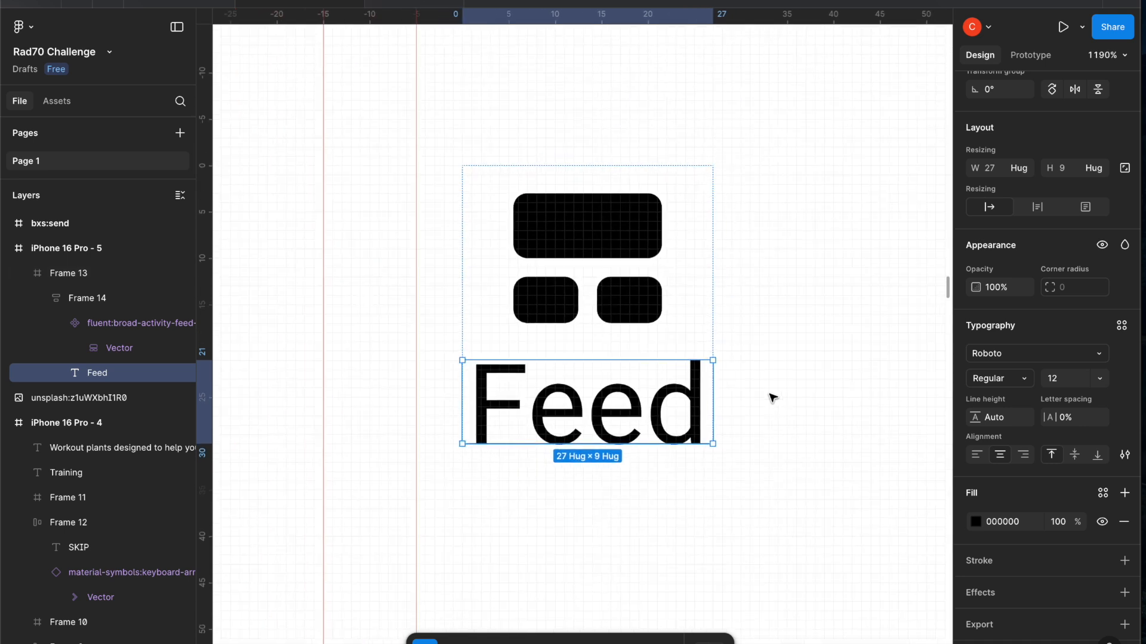
pyautogui.click(622, 341)
pyautogui.click(696, 286)
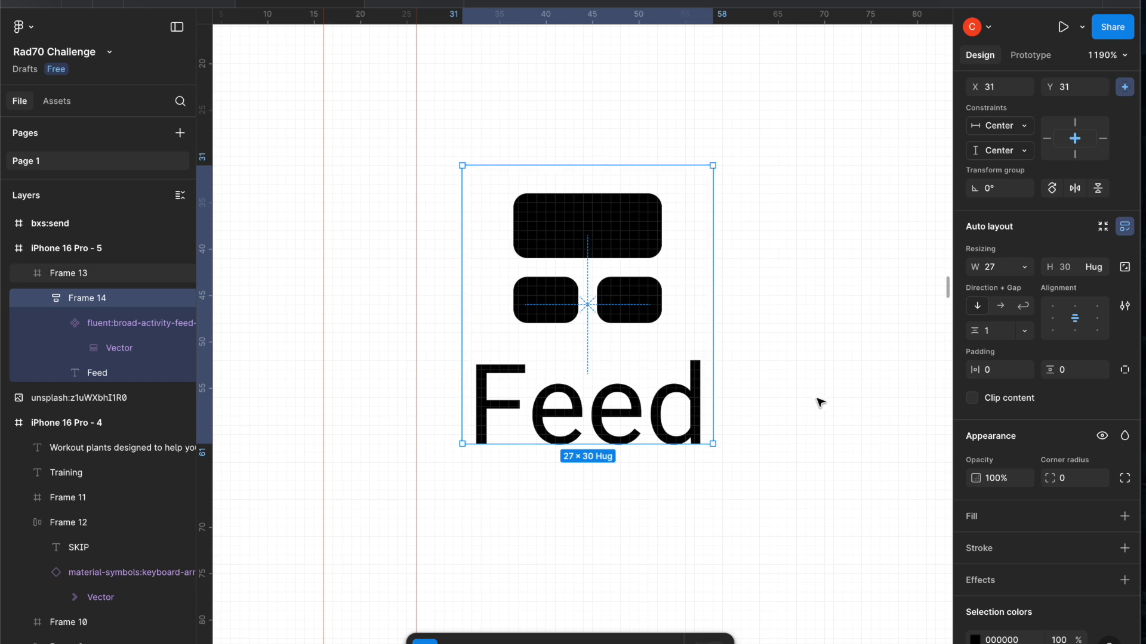
pyautogui.scroll(3, 1011, 267)
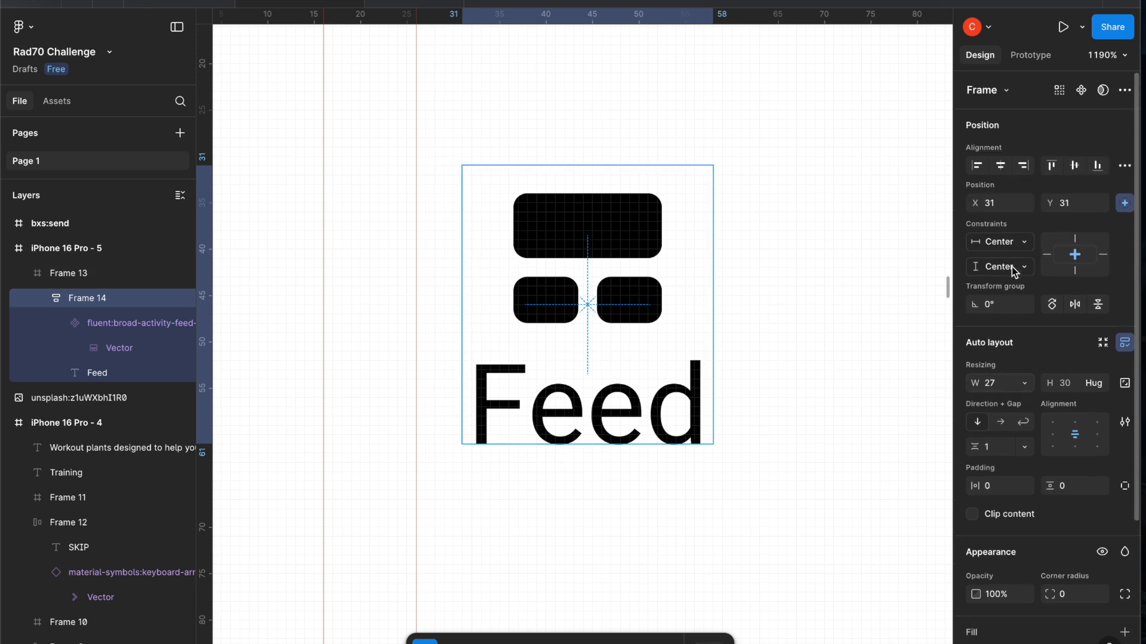
pyautogui.click(1000, 165)
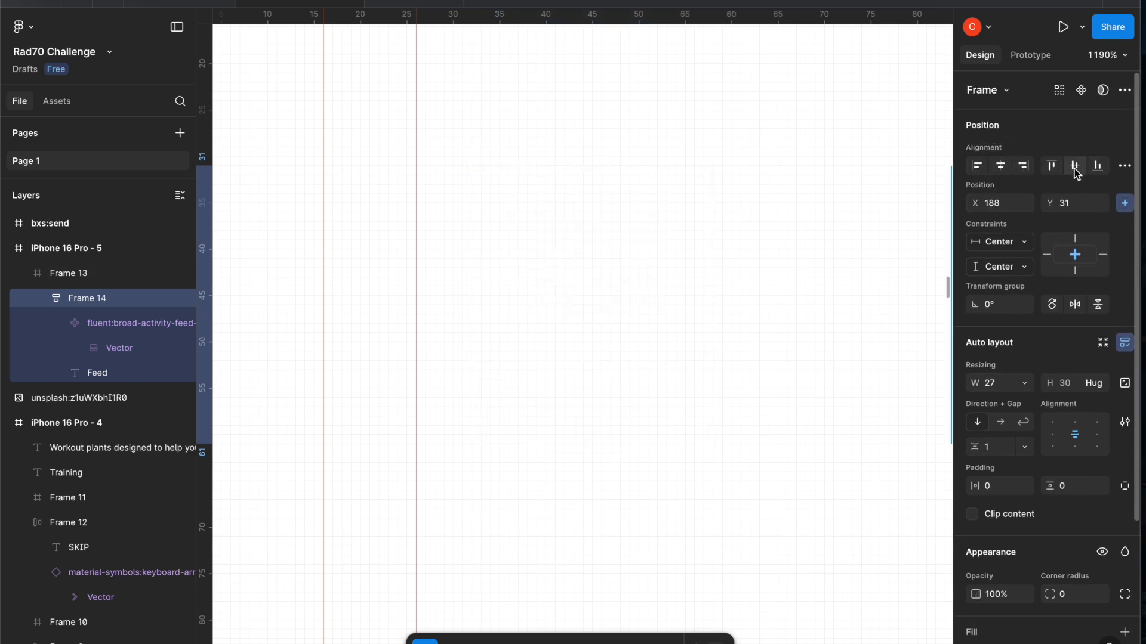
pyautogui.press('super+z')
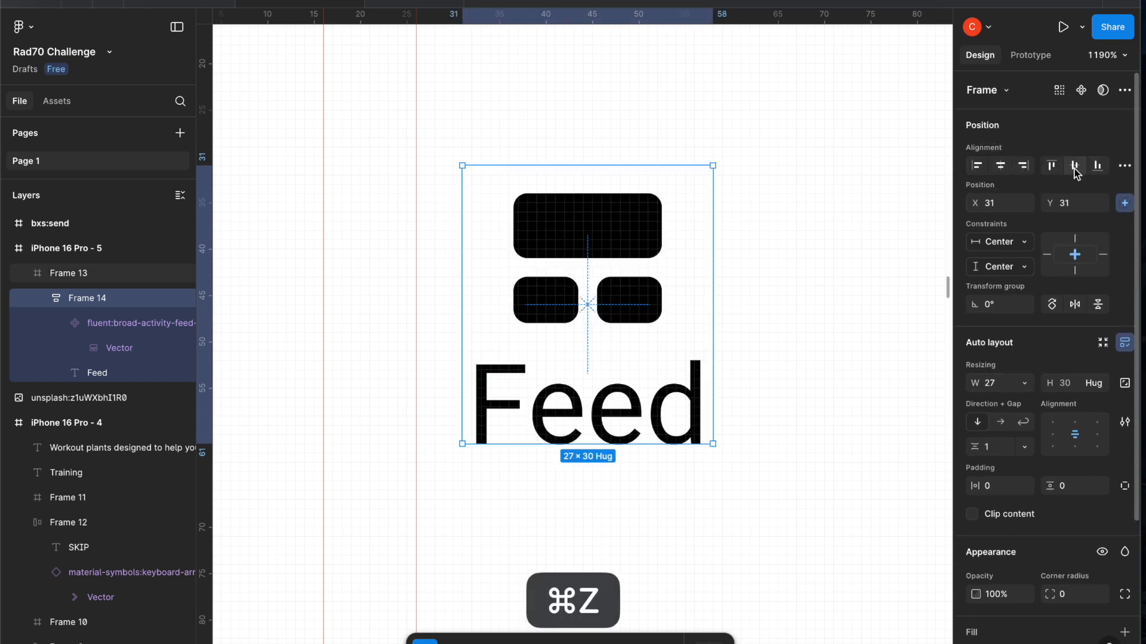
# Compare the bounds of the Feed label, its icon and Frame 14 to check their horizontal alignment
pyautogui.click(99, 382)
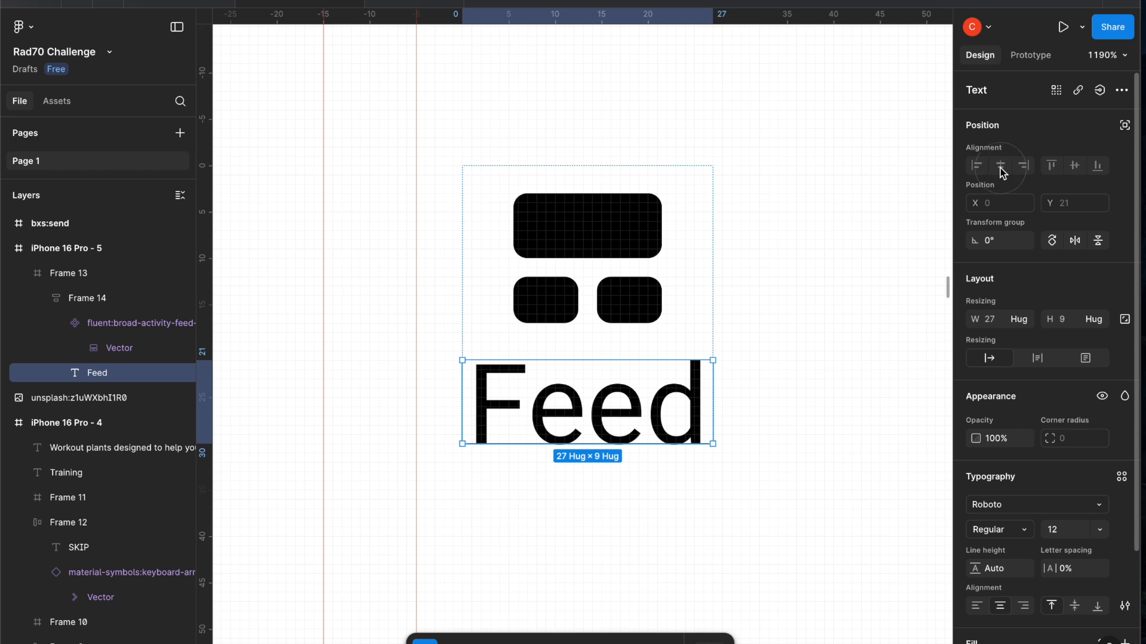
pyautogui.click(588, 342)
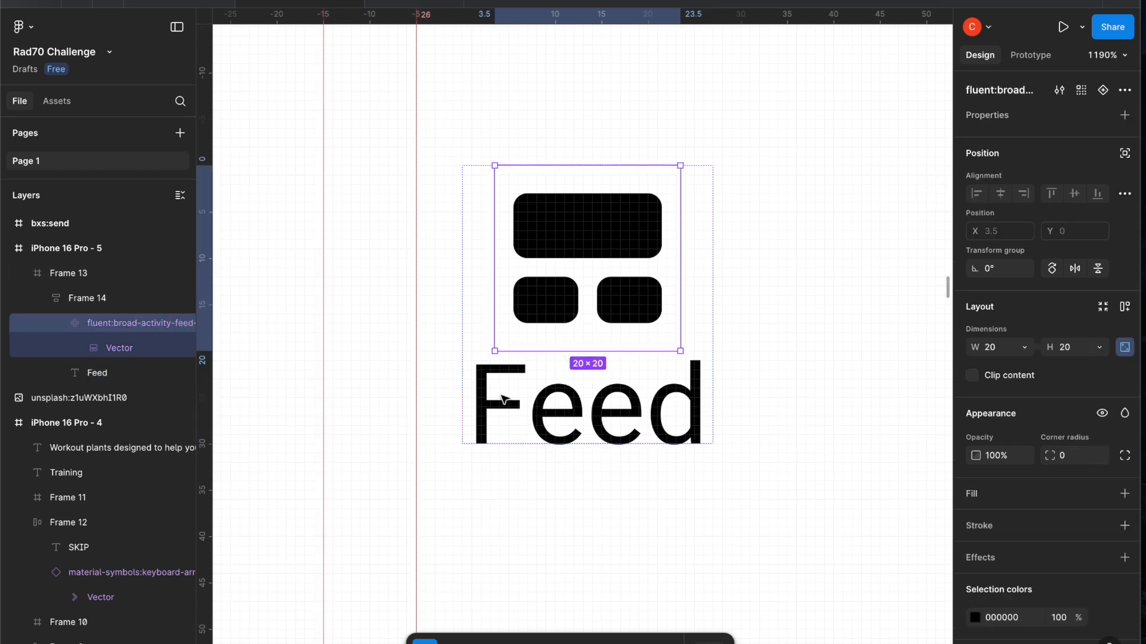
pyautogui.click(627, 412)
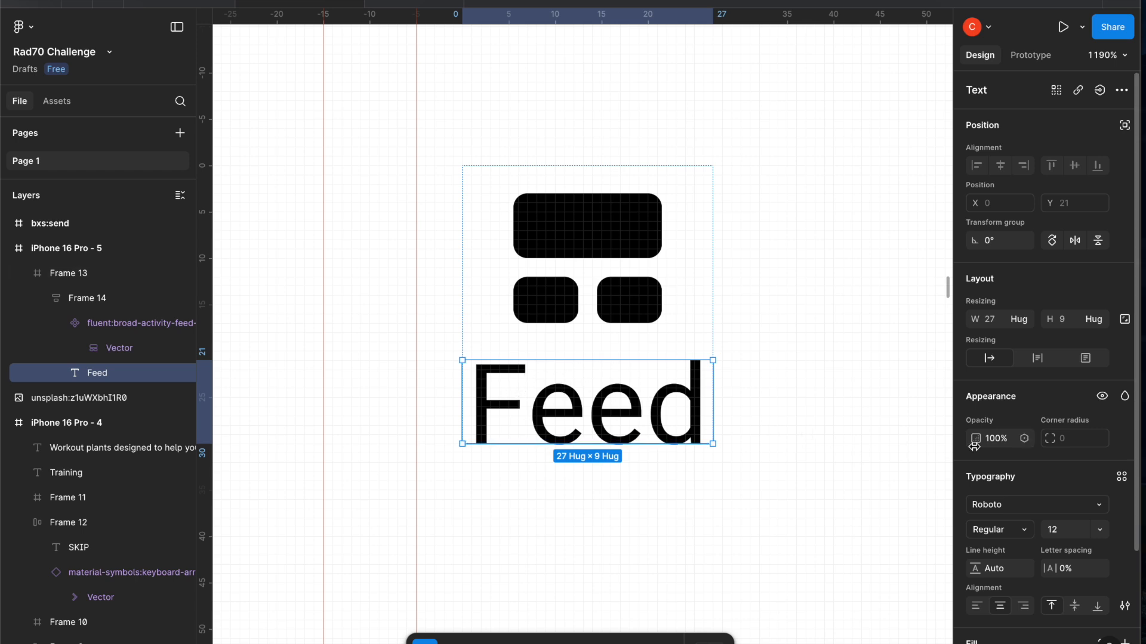
pyautogui.keyDown('ctrl'); pyautogui.scroll(-3, 828, 406); pyautogui.keyUp('ctrl')
pyautogui.hscroll(5, 828, 405)
pyautogui.scroll(1, 827, 406)
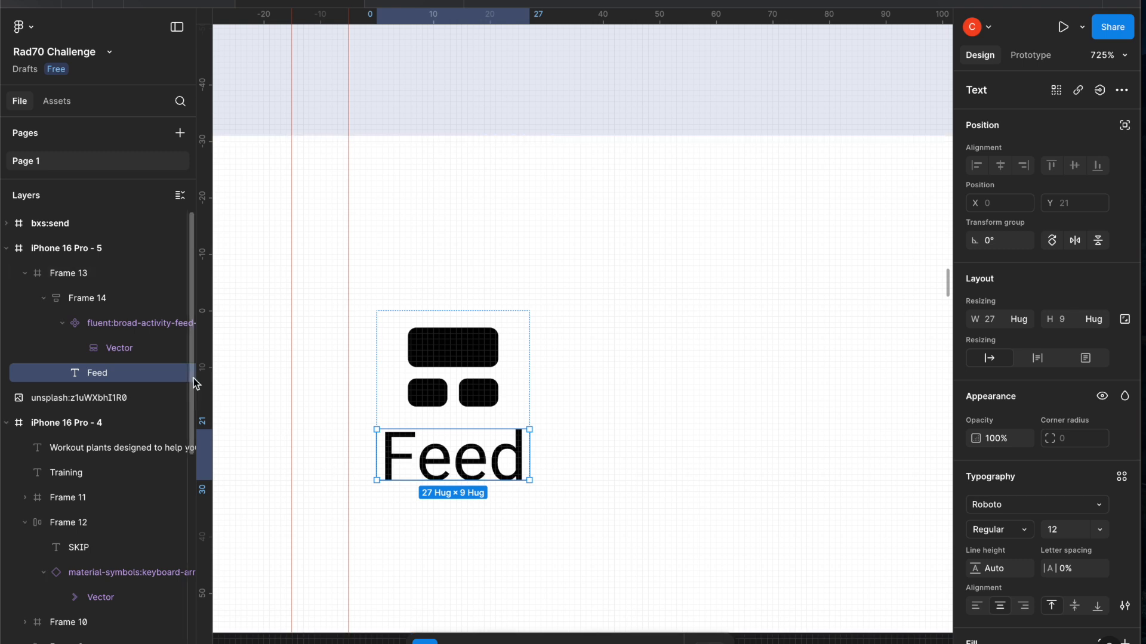
pyautogui.click(87, 298)
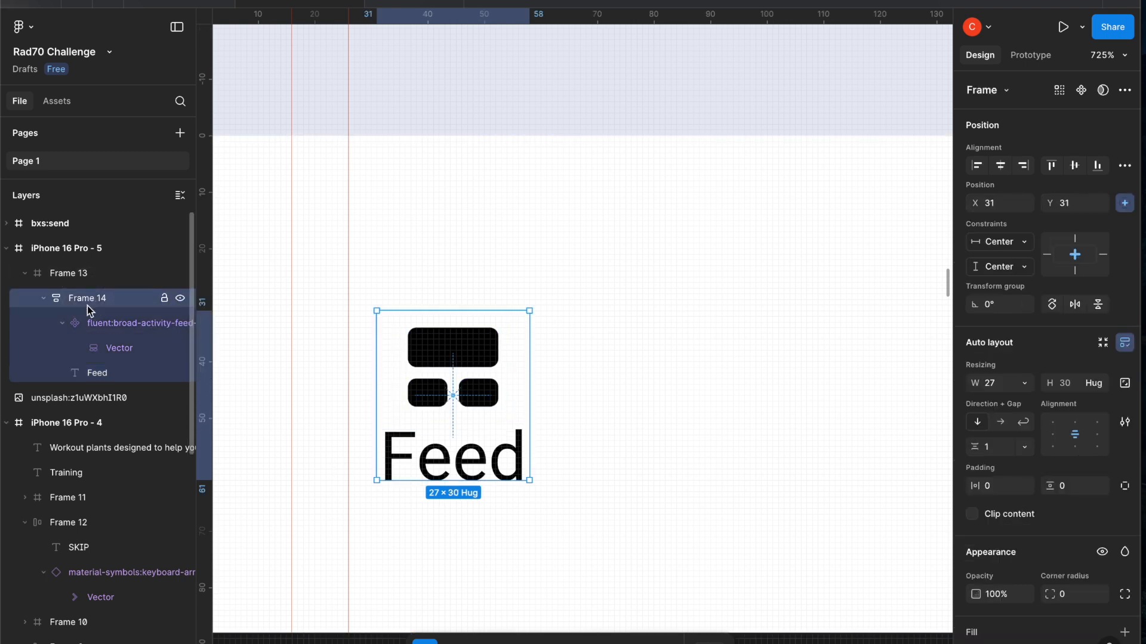
# Try right text alignment on the Feed label and return it to centre alignment
pyautogui.click(95, 373)
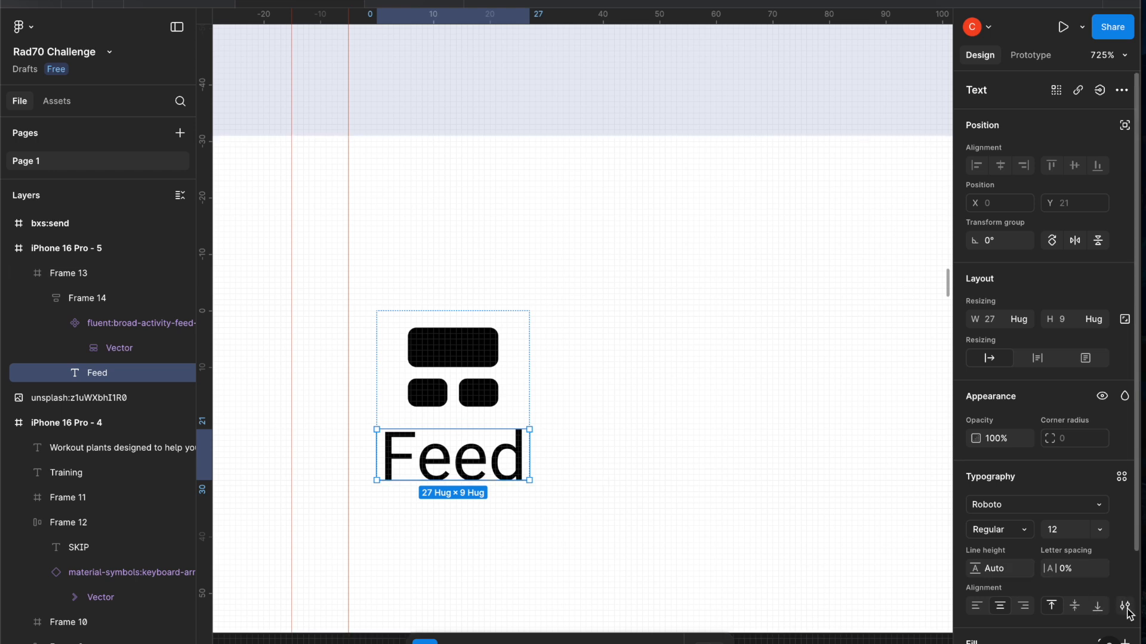
pyautogui.scroll(-3, 1024, 588)
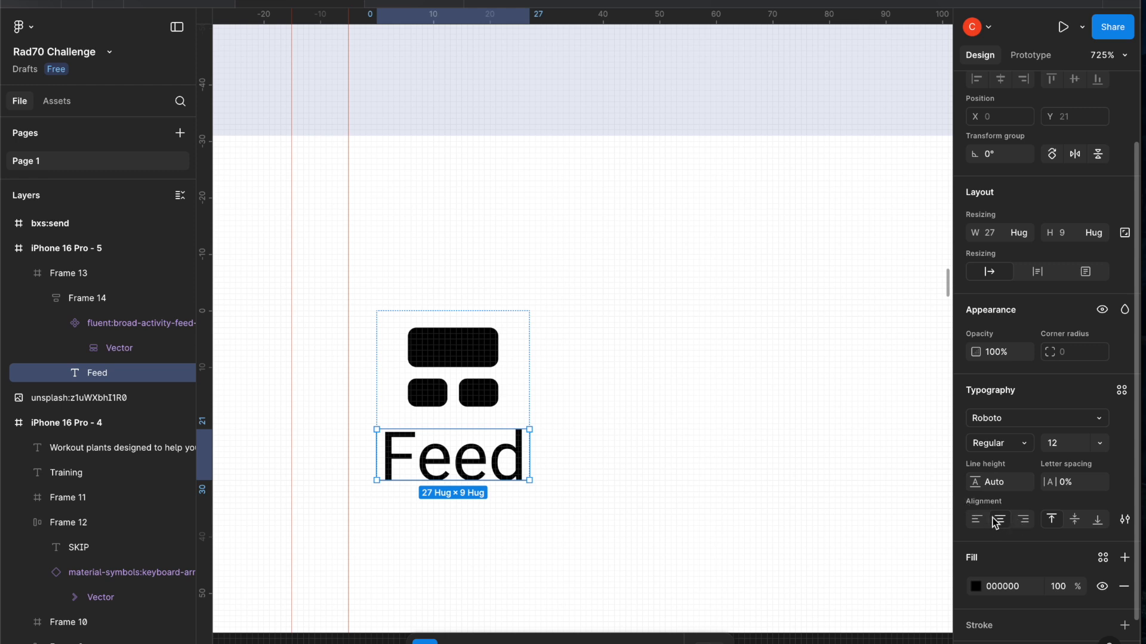
pyautogui.click(1022, 520)
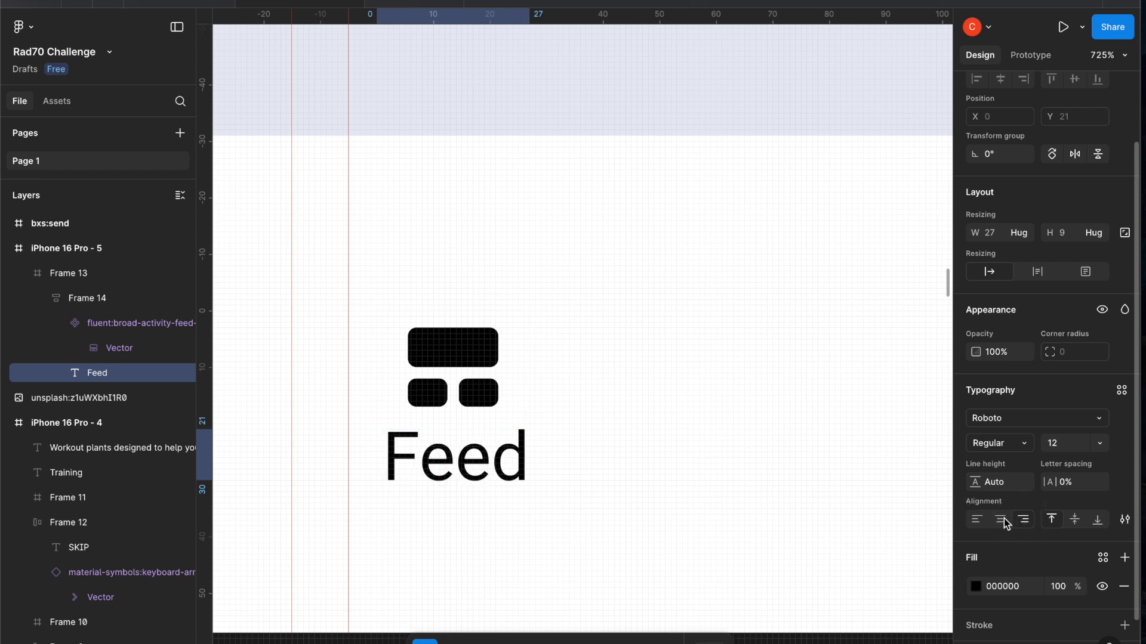
pyautogui.click(1007, 520)
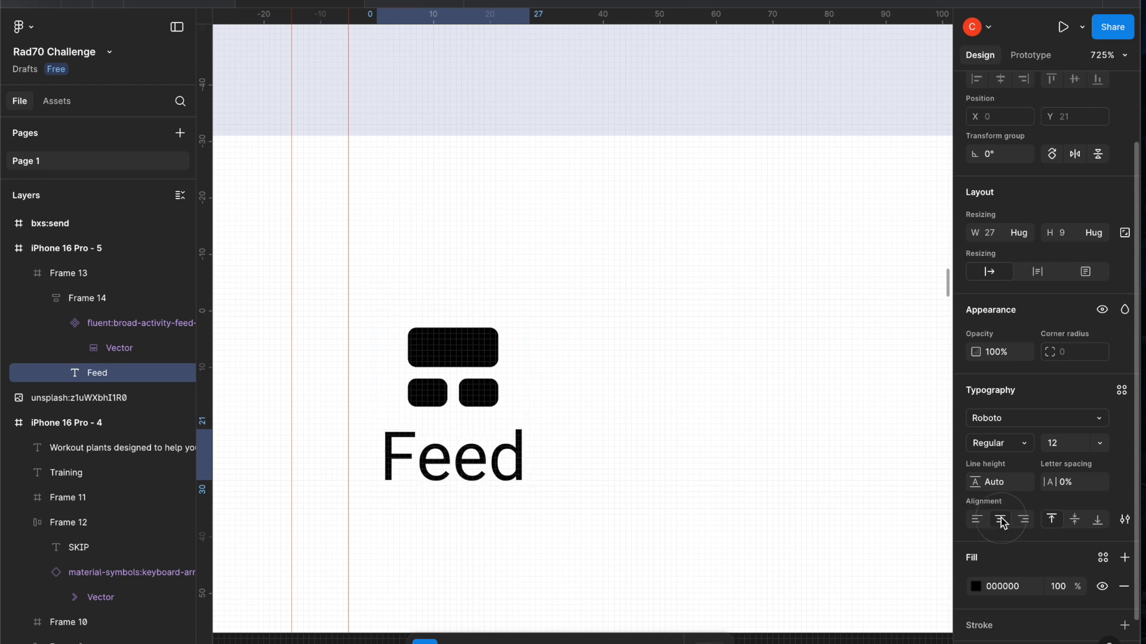
# Try moving the Feed item slightly up and left within Frame 13 and undo the move
pyautogui.click(583, 463)
pyautogui.scroll(-3, 584, 464)
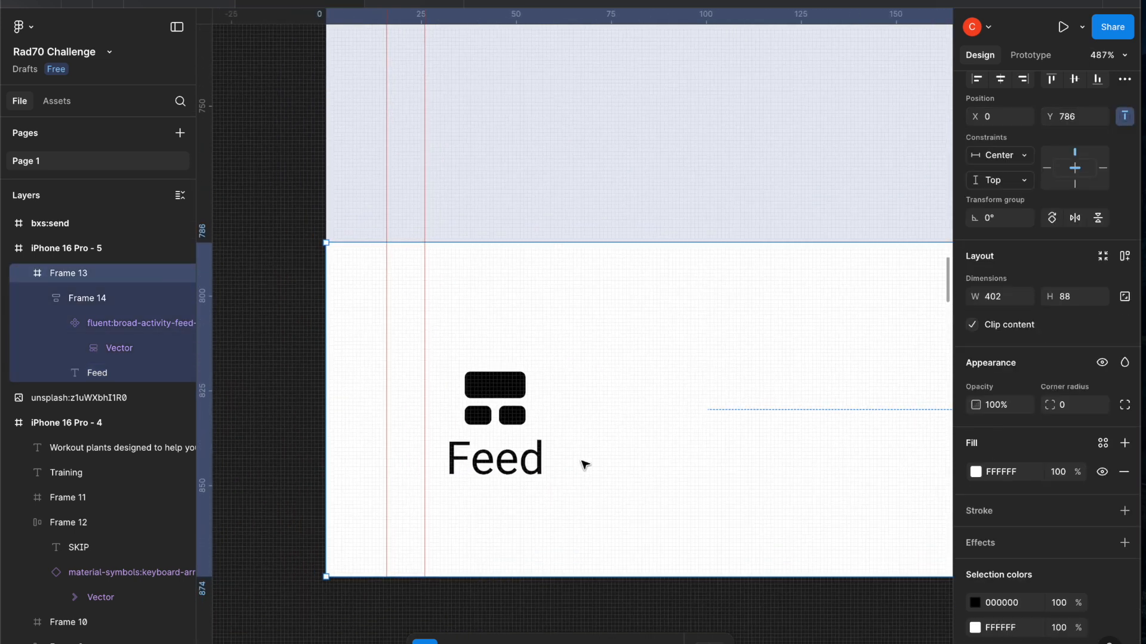
pyautogui.hscroll(2, 585, 464)
pyautogui.scroll(-1, 584, 465)
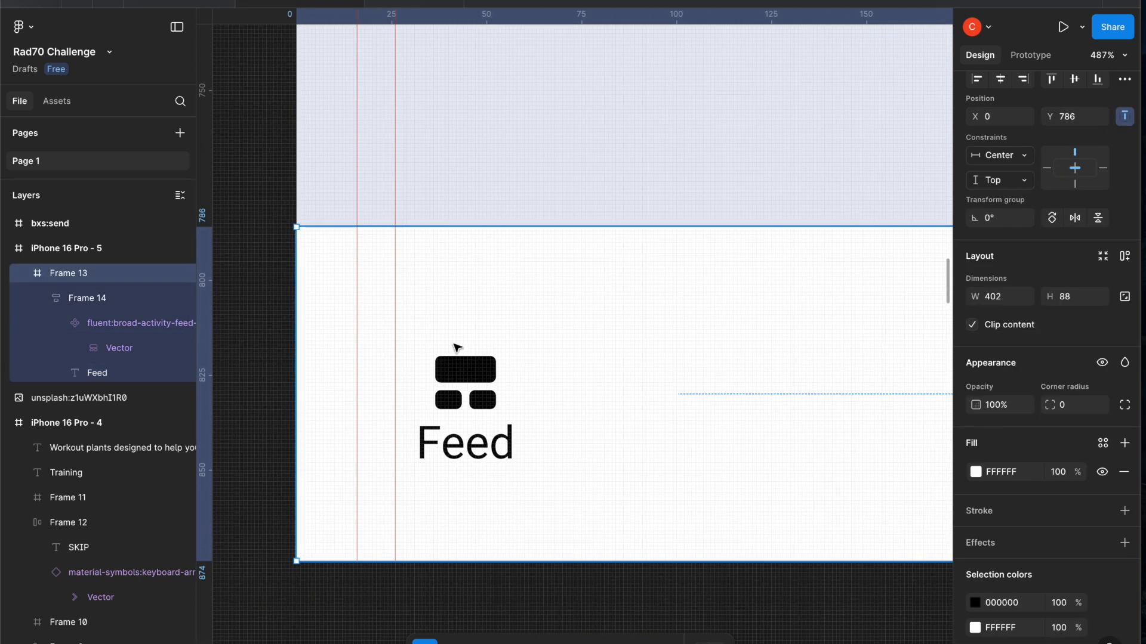
pyautogui.moveTo(475, 386); pyautogui.dragTo(453, 370)
pyautogui.press('super+z')
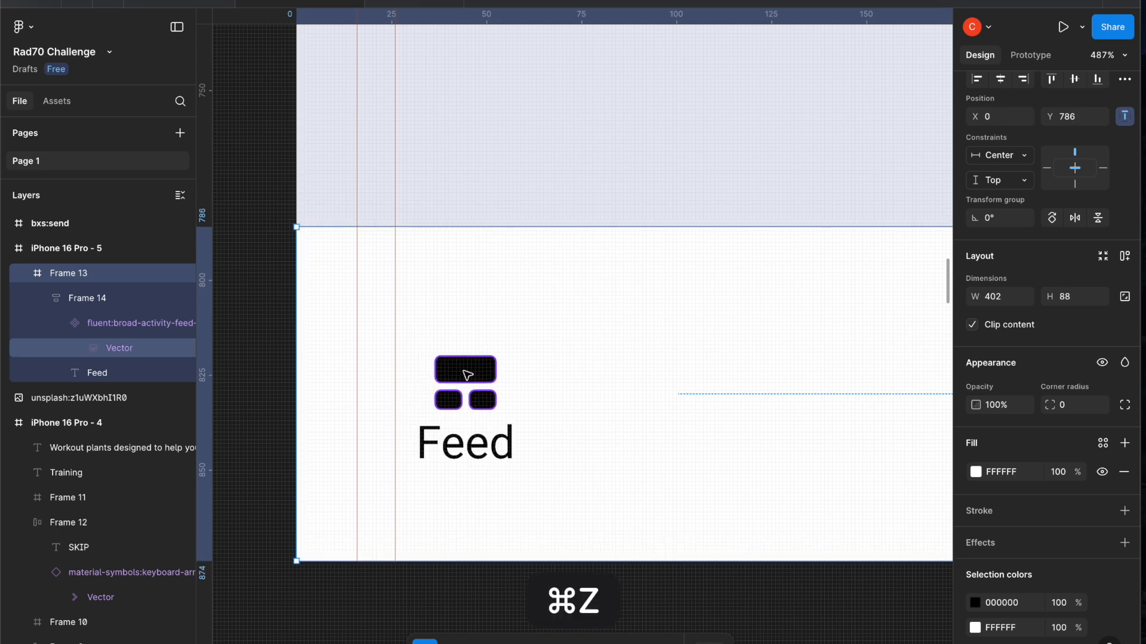
# Move Frame 14 beside the inner left guide of the navigation bar, at X 25, Y 29
pyautogui.click(467, 342)
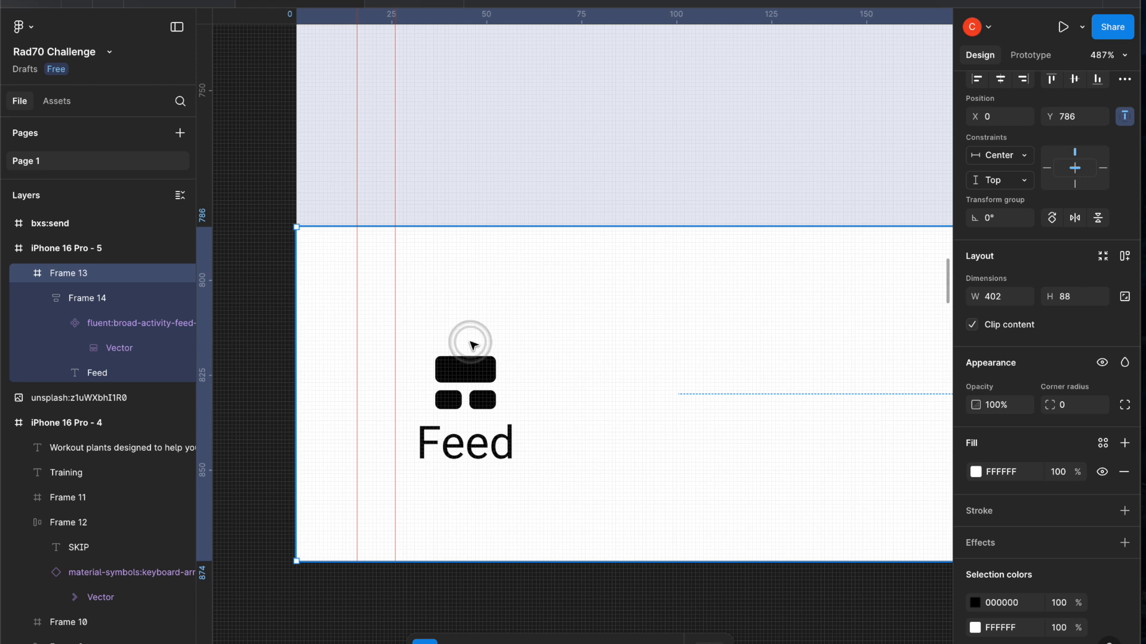
pyautogui.moveTo(467, 384); pyautogui.dragTo(445, 380)
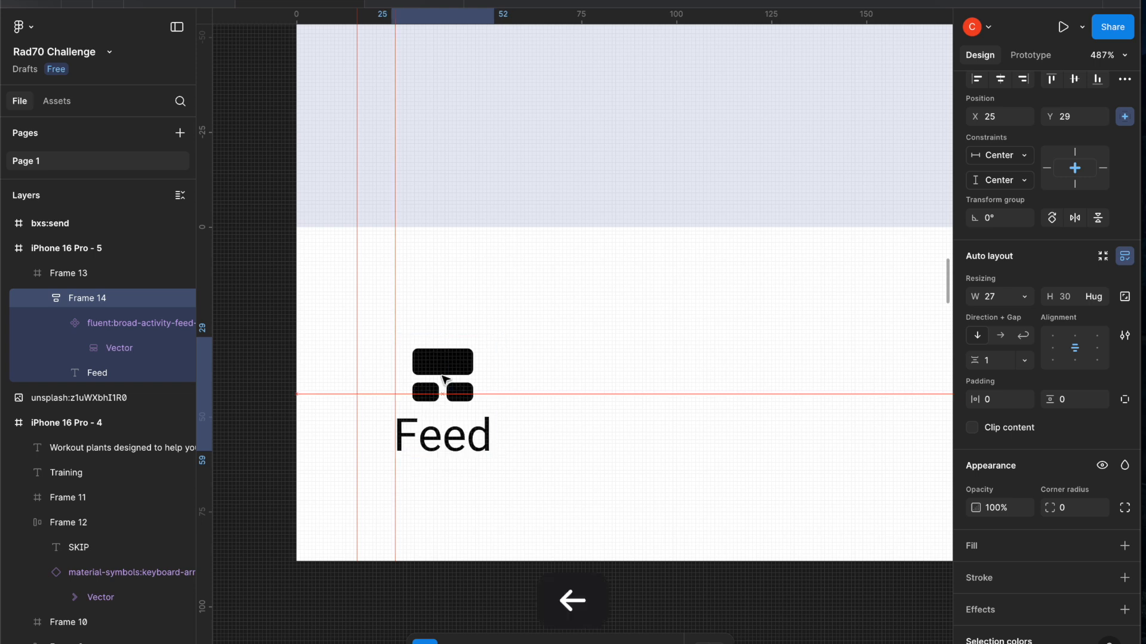
pyautogui.click(583, 386)
# Examine the Feed item's size and placement in the navigation bar against the Store reference image below
pyautogui.scroll(-2, 583, 389)
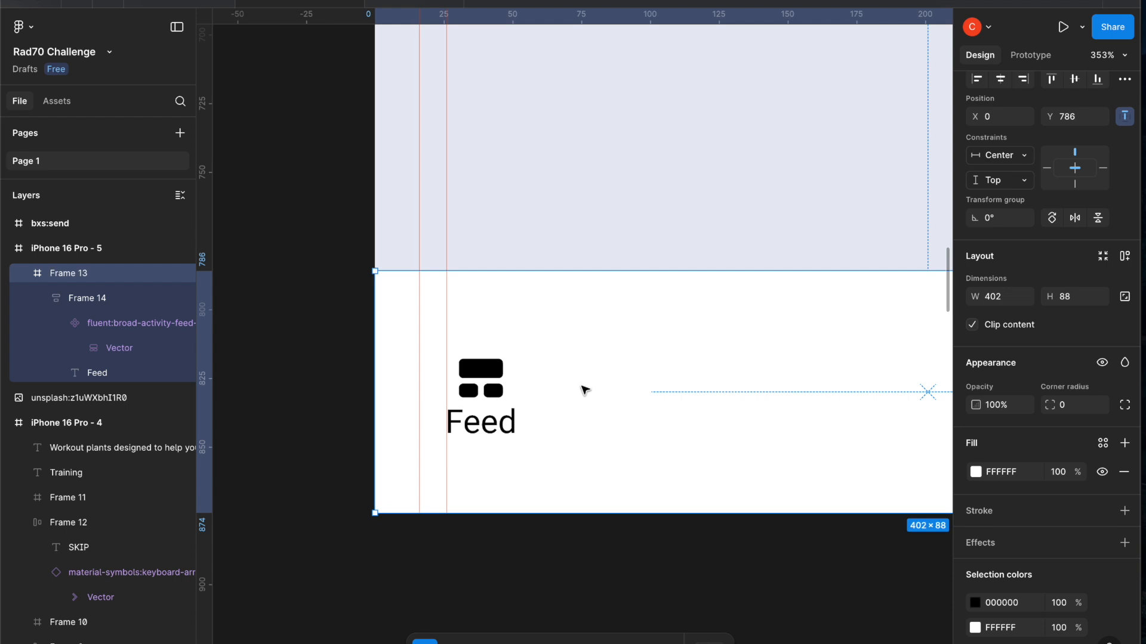
pyautogui.hscroll(5, 583, 389)
pyautogui.scroll(-3, 583, 389)
pyautogui.scroll(-2, 583, 389)
pyautogui.hscroll(-2, 583, 389)
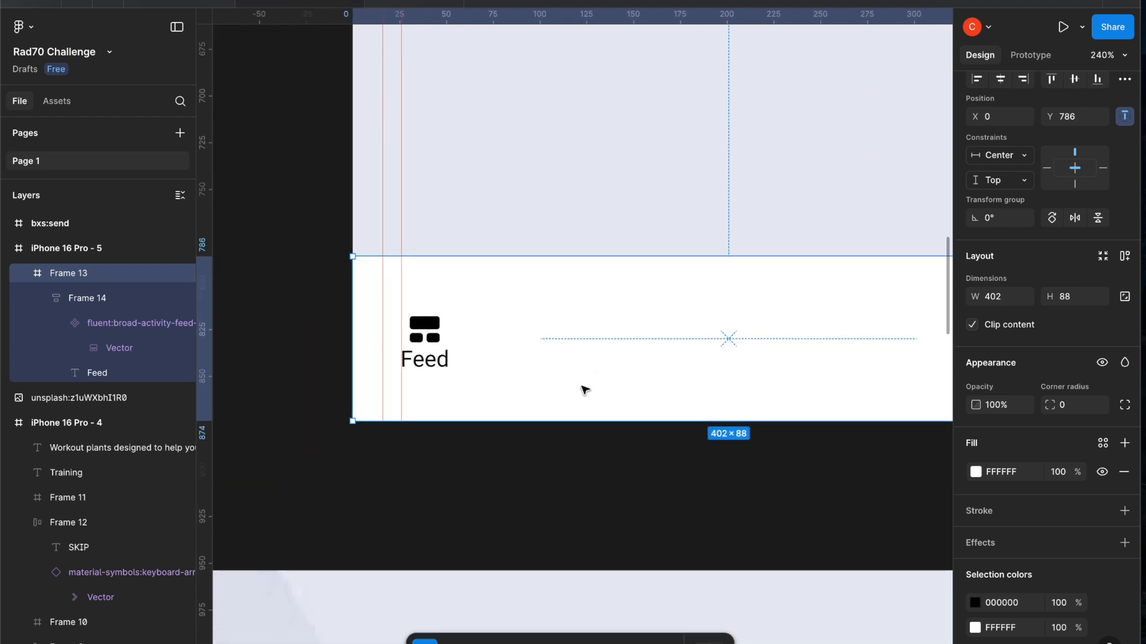
pyautogui.scroll(-5, 558, 391)
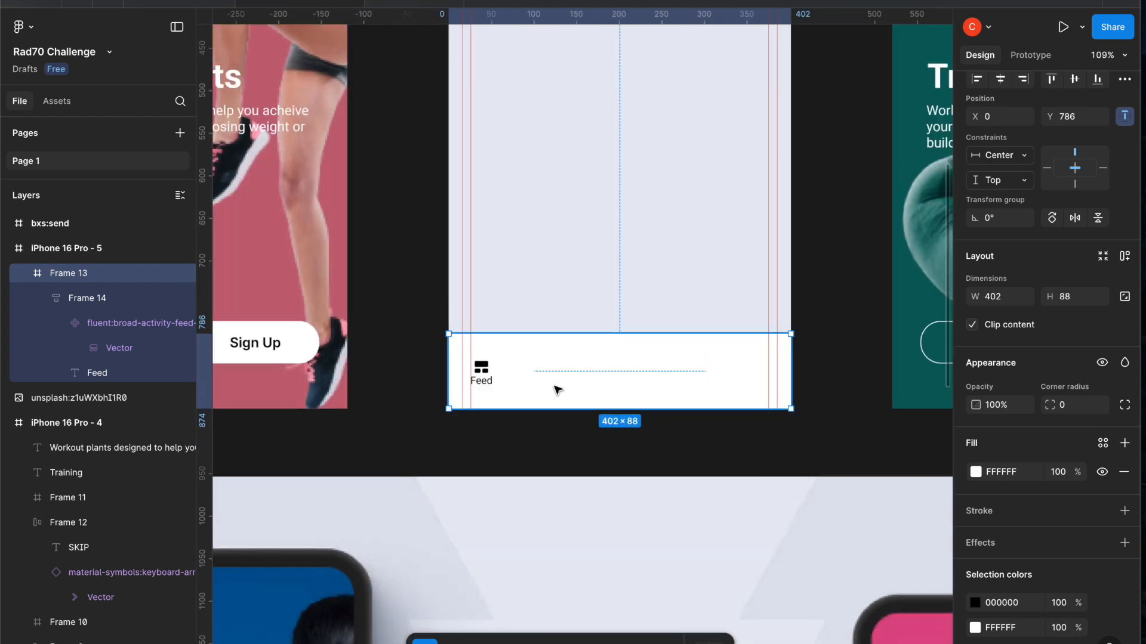
pyautogui.scroll(-13, 558, 390)
pyautogui.scroll(10, 555, 390)
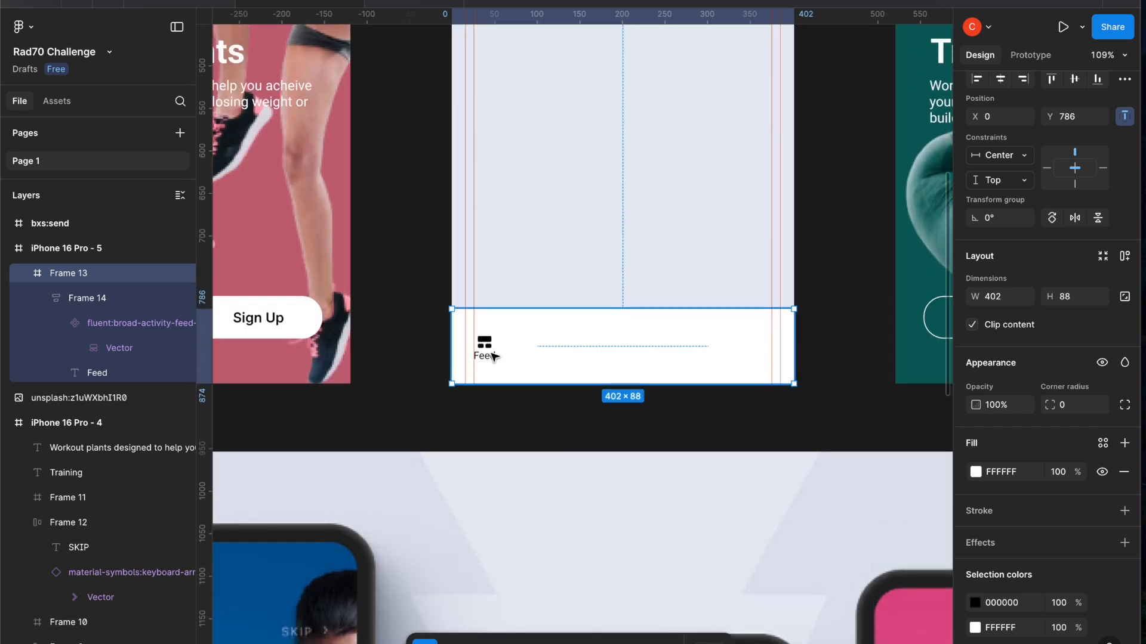
pyautogui.scroll(5, 488, 351)
# Duplicate Frame 14, the Feed icon and label, in place within Frame 13
pyautogui.click(489, 358)
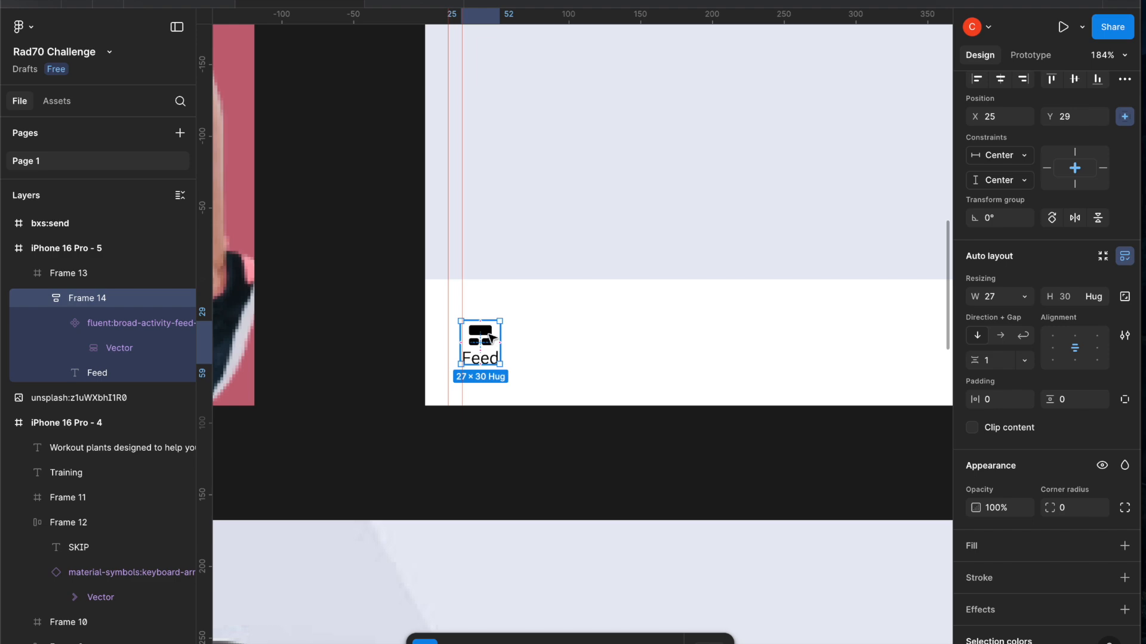
pyautogui.scroll(-20, 640, 583)
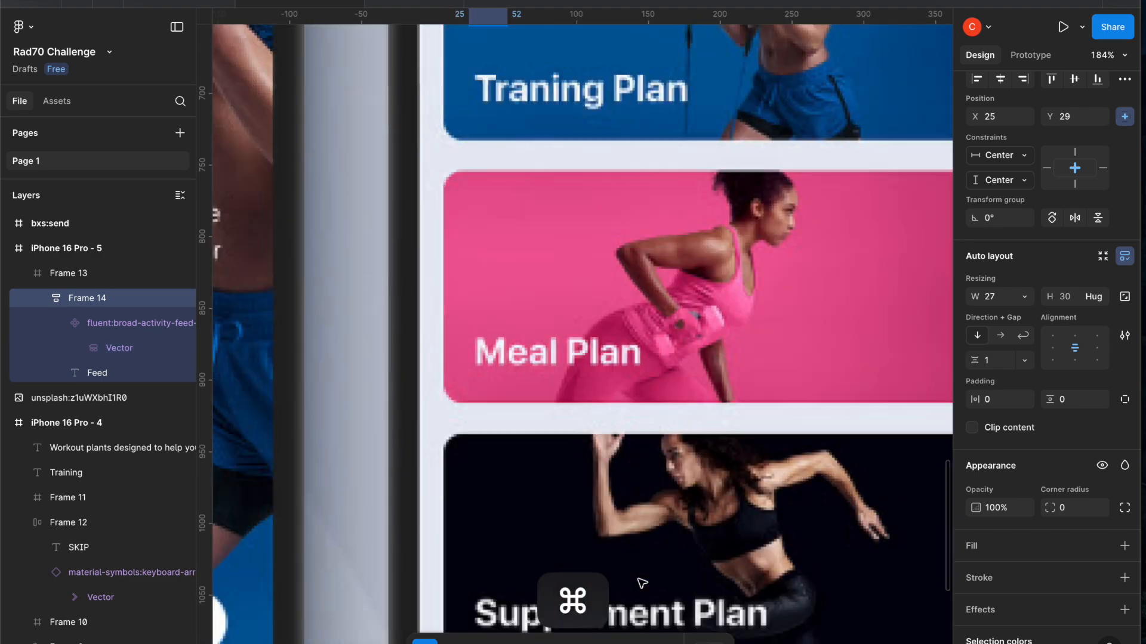
pyautogui.scroll(20, 641, 583)
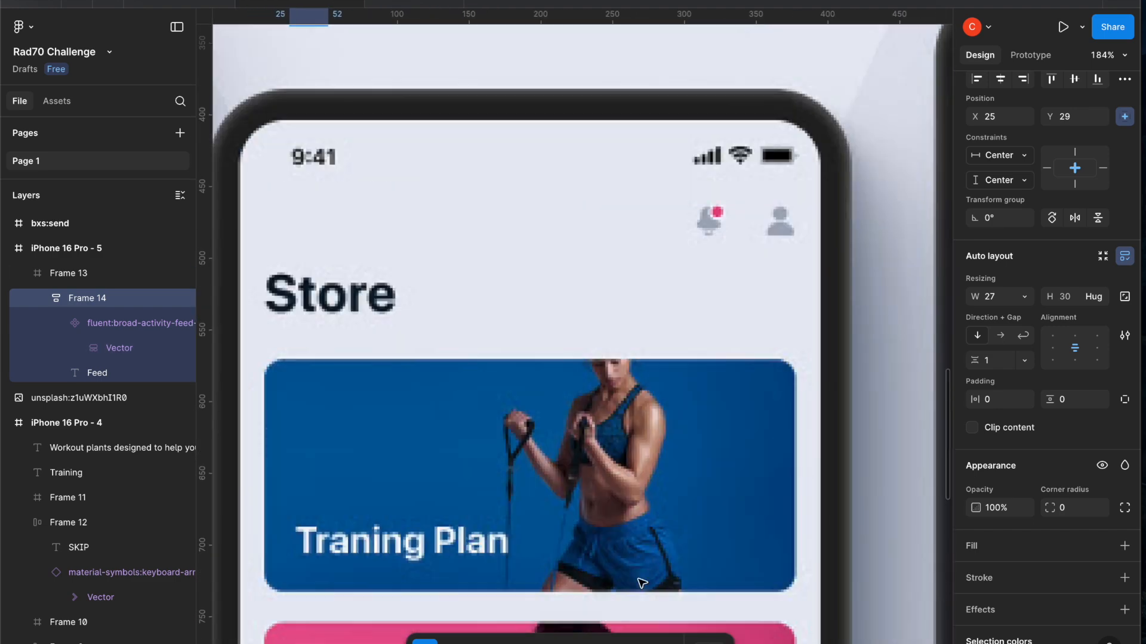
pyautogui.scroll(2, 641, 583)
pyautogui.press('super+d')
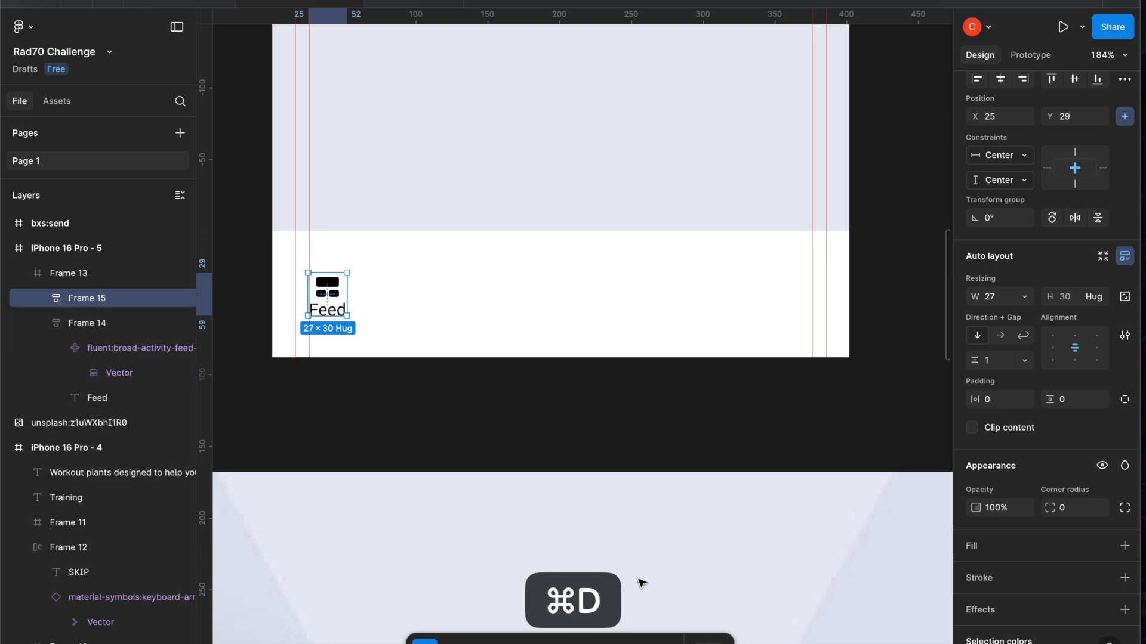
# Move the duplicated Feed item to X 68, Y 29 and repeat the duplication at equal spacing to make four items
pyautogui.moveTo(331, 292); pyautogui.dragTo(392, 292)
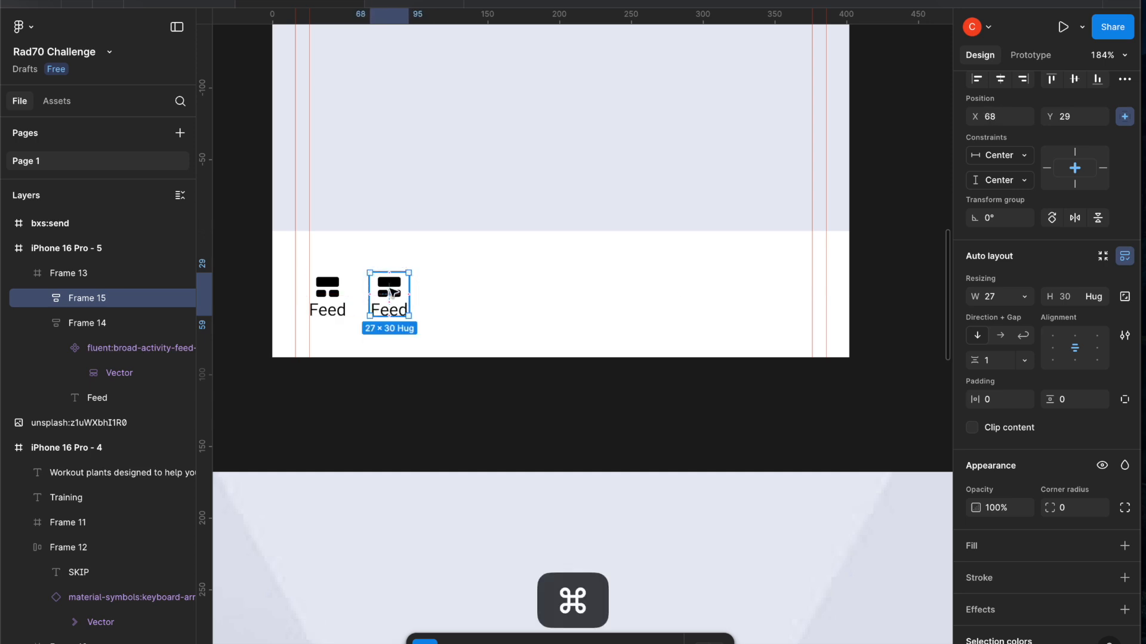
pyautogui.press('super+d')
pyautogui.press('super+d')
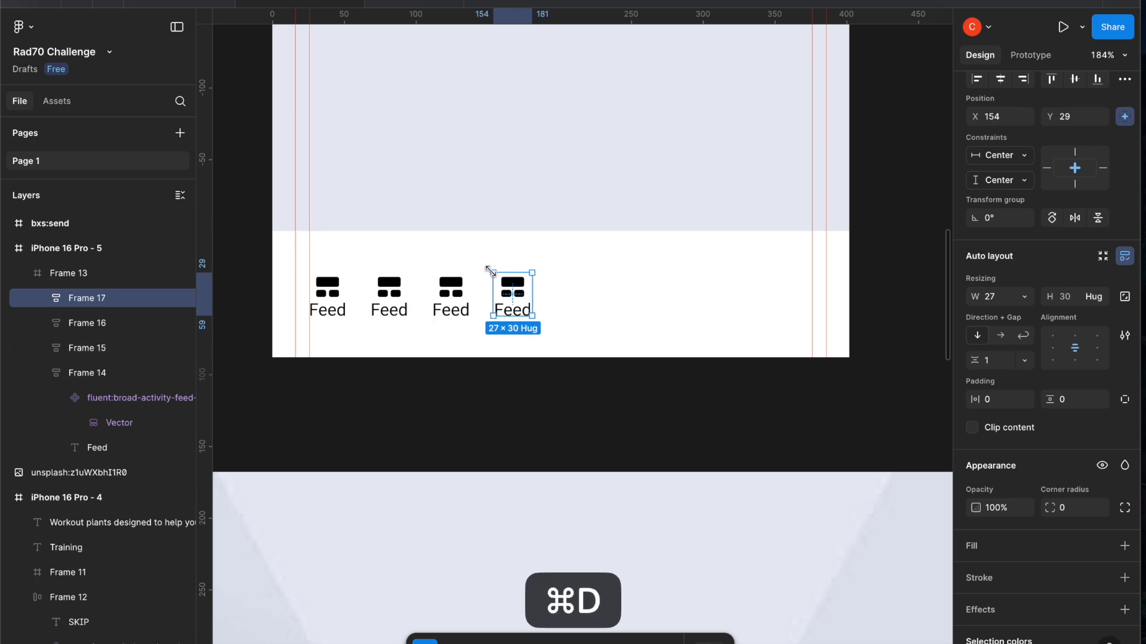
pyautogui.moveTo(449, 263); pyautogui.dragTo(443, 290)
pyautogui.press('super+z')
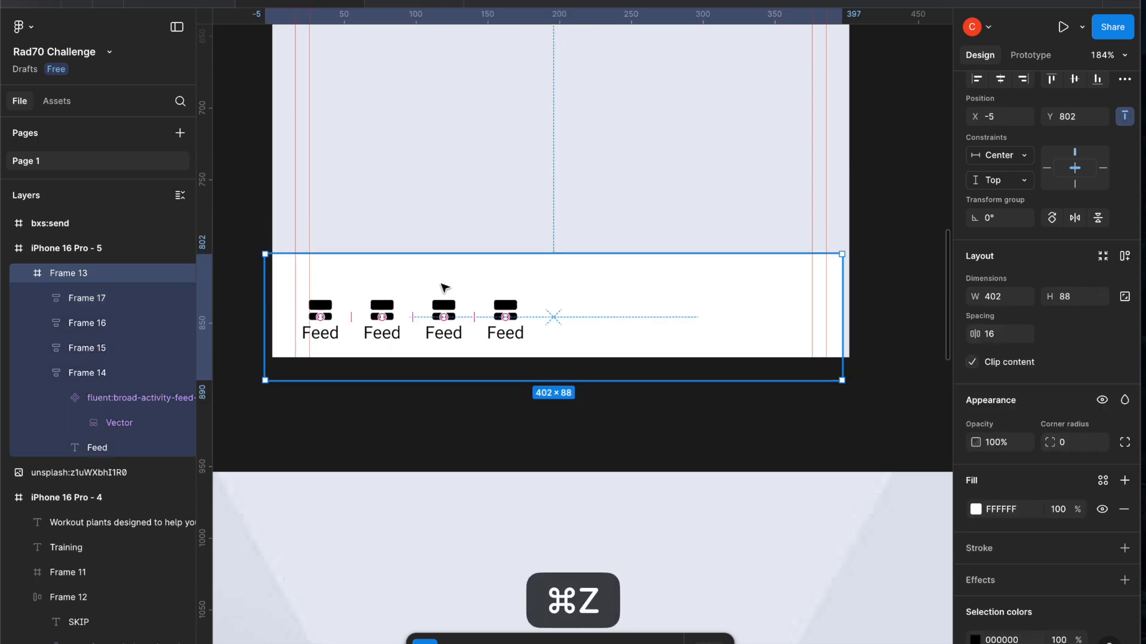
pyautogui.click(442, 264)
pyautogui.moveTo(428, 258); pyautogui.dragTo(523, 310)
pyautogui.press('super+z')
pyautogui.click(498, 285)
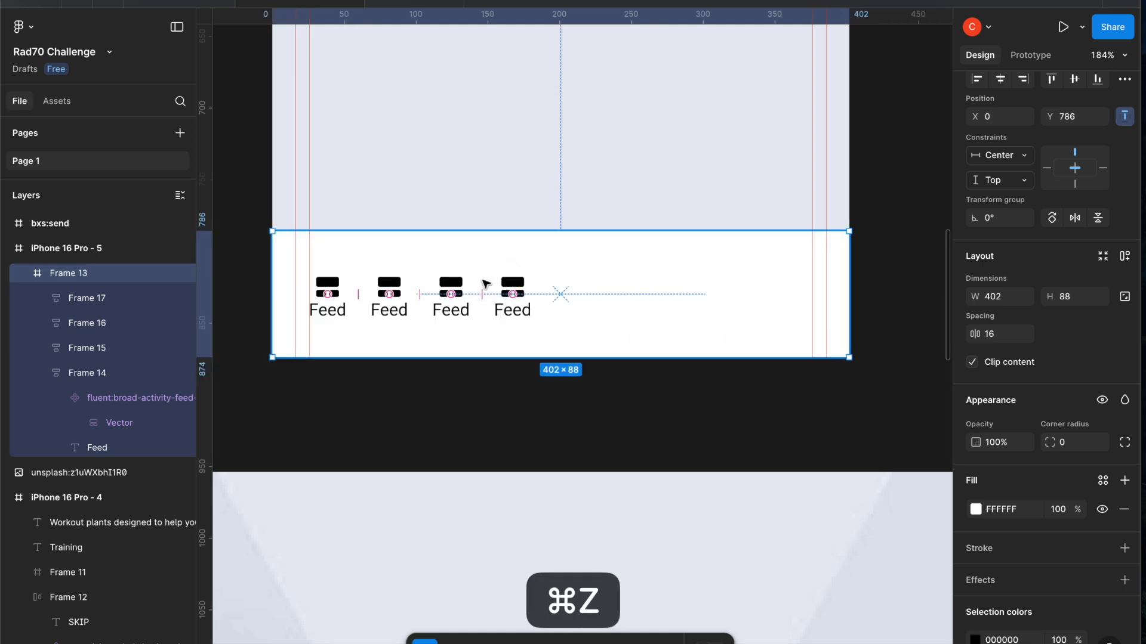
# Set the spacing between the four Feed items in Frame 13 to 24
pyautogui.click(451, 271)
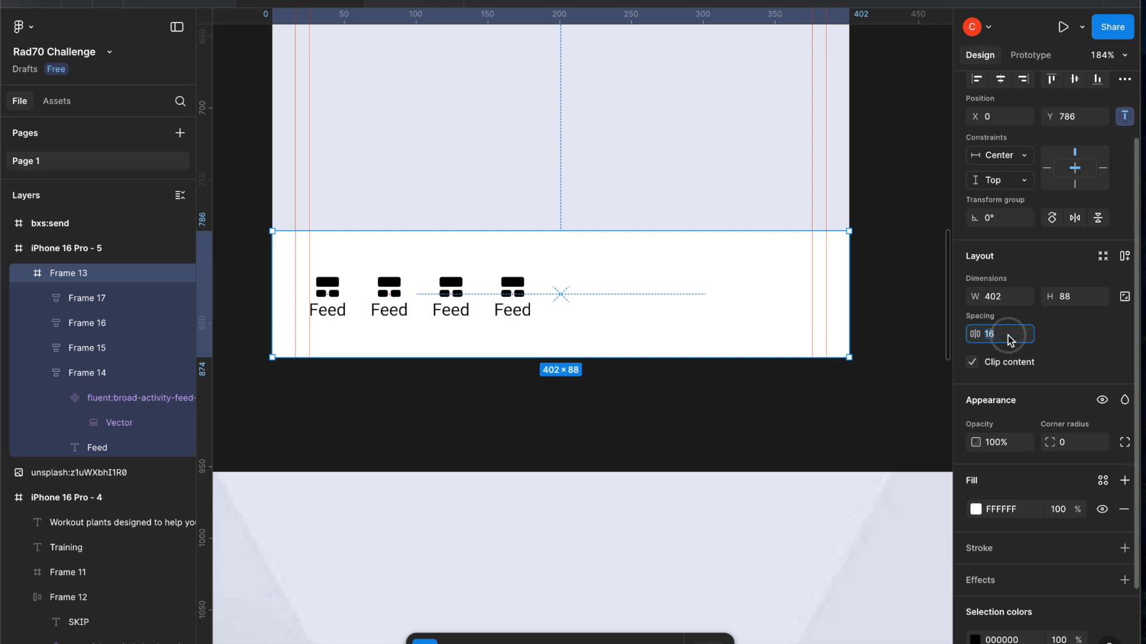
pyautogui.press('Up')
pyautogui.press('Up')
pyautogui.press('Up')
pyautogui.press('Up')
pyautogui.press('Up')
pyautogui.press('Up')
pyautogui.press('Up')
pyautogui.press('Up')
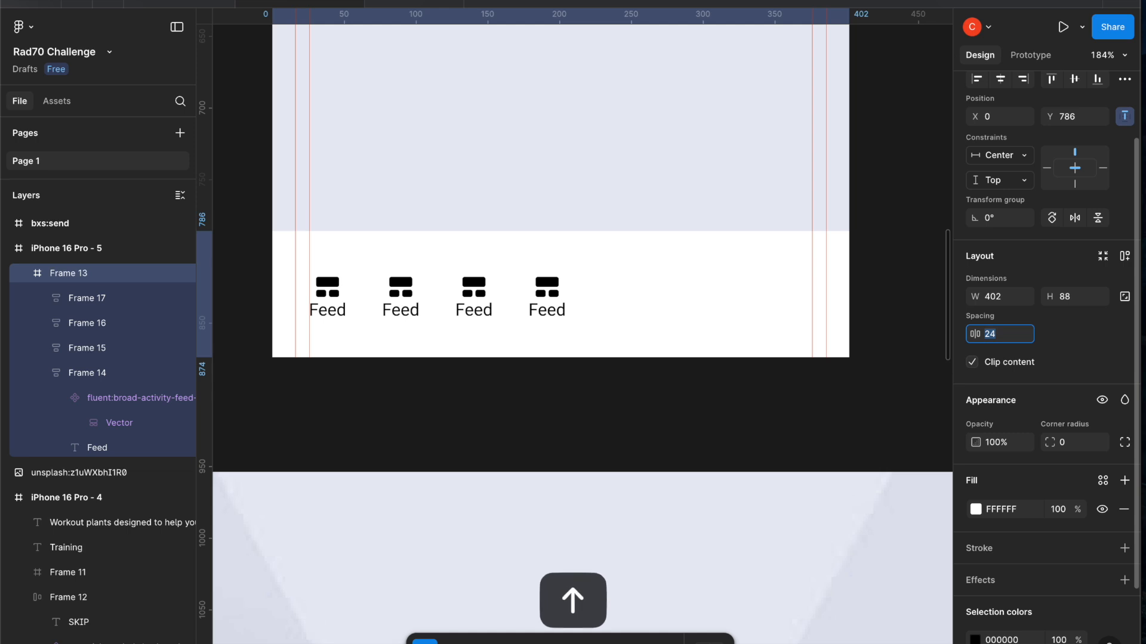
pyautogui.click(403, 295)
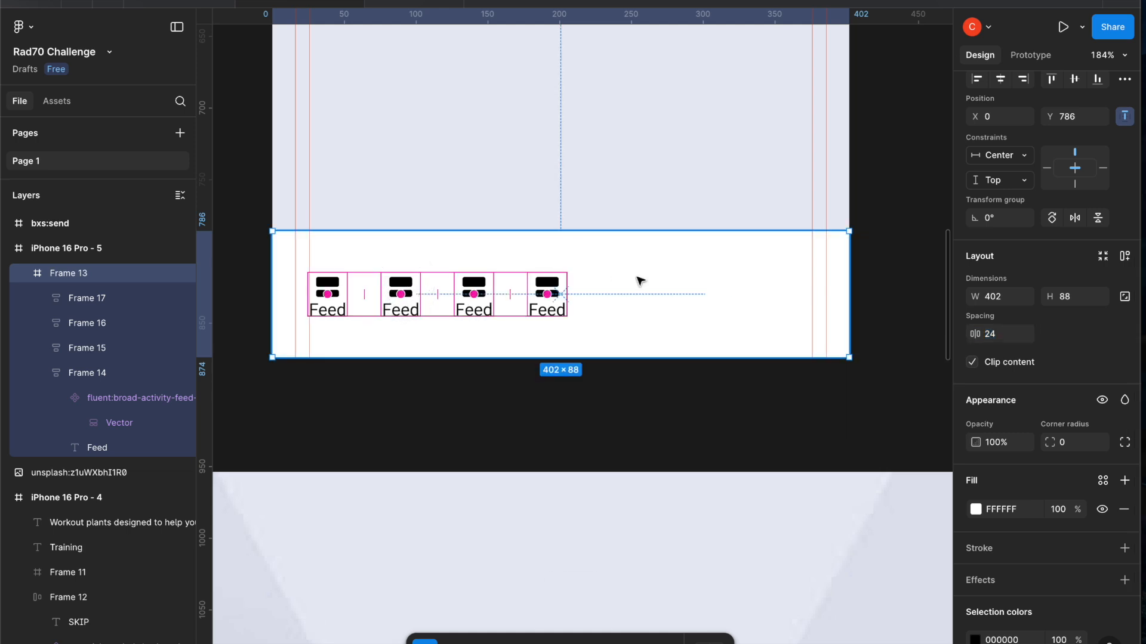
# Duplicate the fourth Feed item and place the copy beside it at the same 24 spacing
pyautogui.click(553, 287)
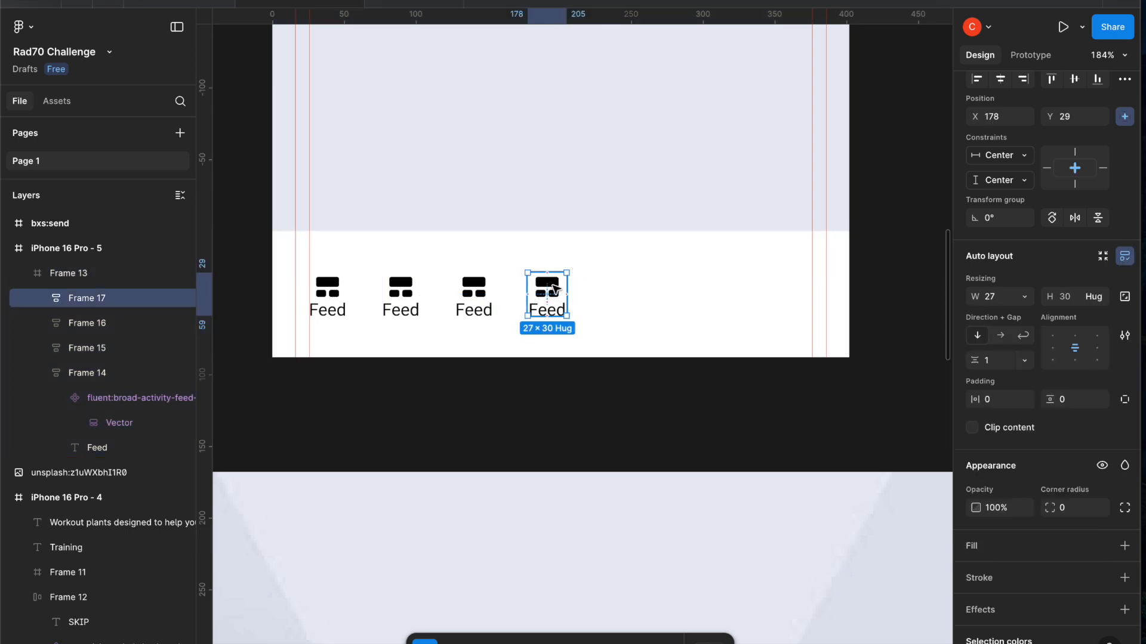
pyautogui.press('super+d')
pyautogui.moveTo(549, 291); pyautogui.dragTo(622, 292)
# Increase the spacing between the five Feed items in Frame 13 to 54, spanning the inner guides
pyautogui.click(687, 290)
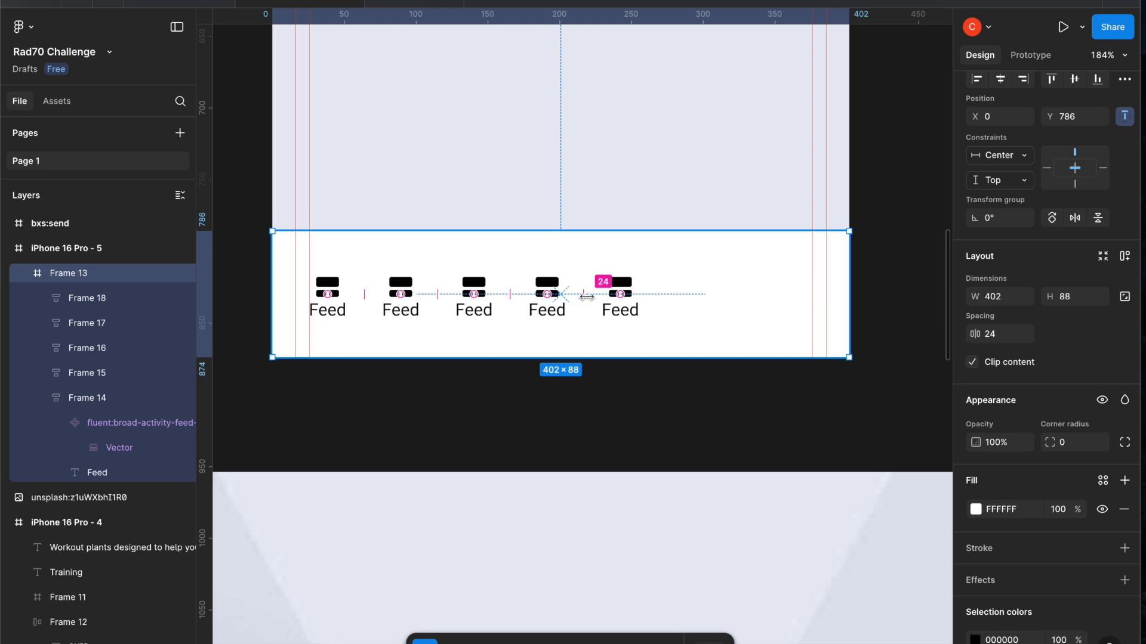
pyautogui.click(1003, 340)
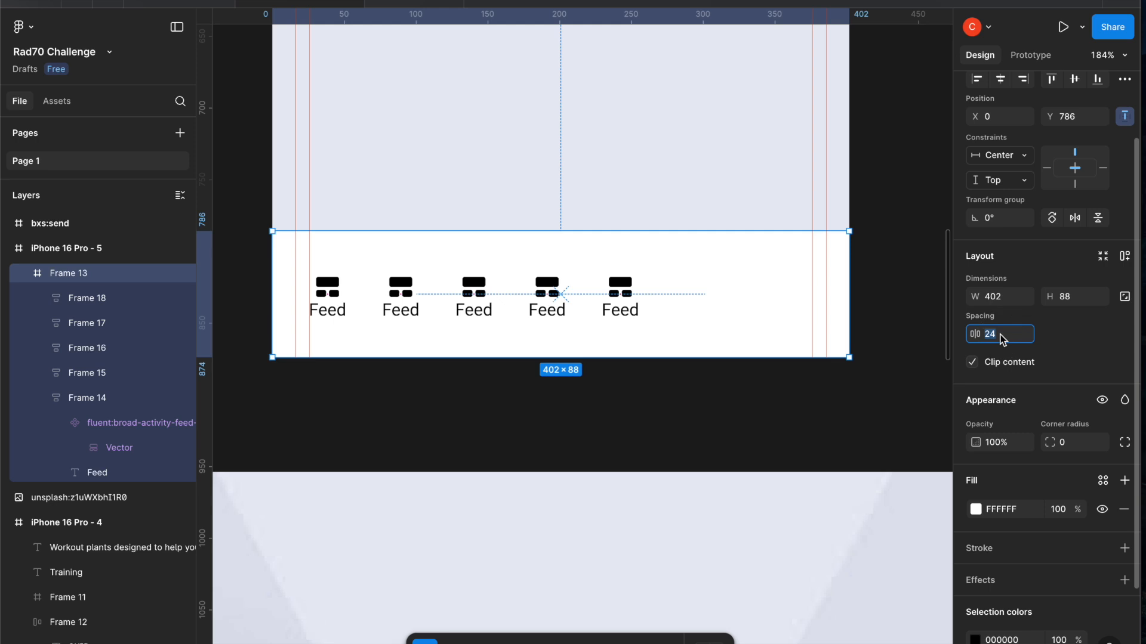
pyautogui.moveTo(971, 333); pyautogui.dragTo(1019, 334)
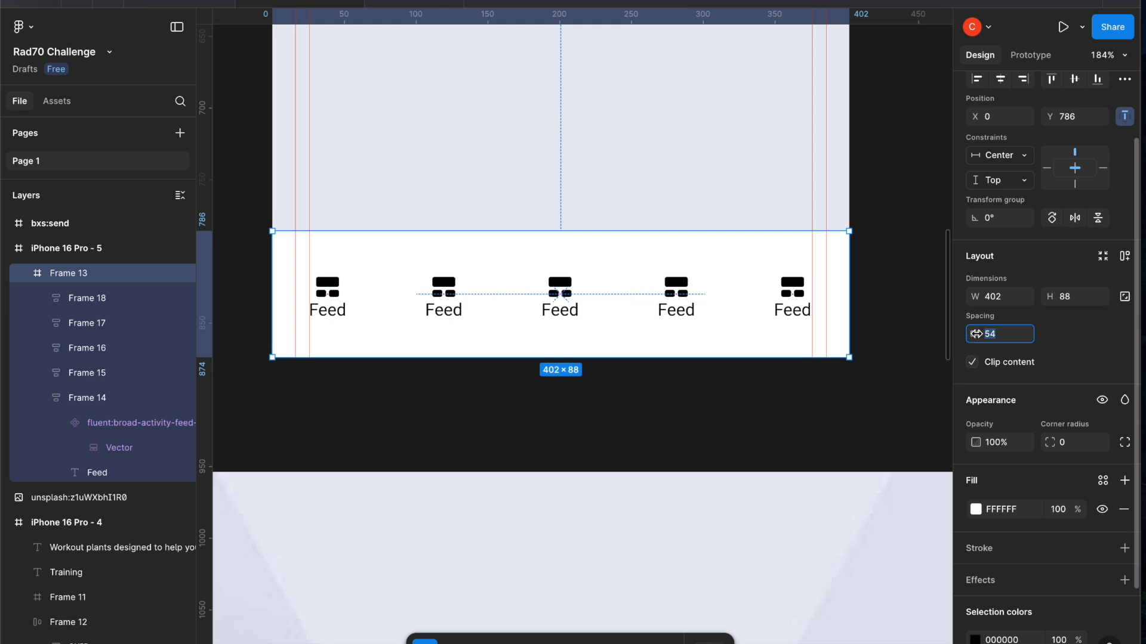
pyautogui.moveTo(971, 334)
pyautogui.mouseDown()
pyautogui.moveTo(862, 343)
pyautogui.moveTo(974, 332)
pyautogui.mouseUp()
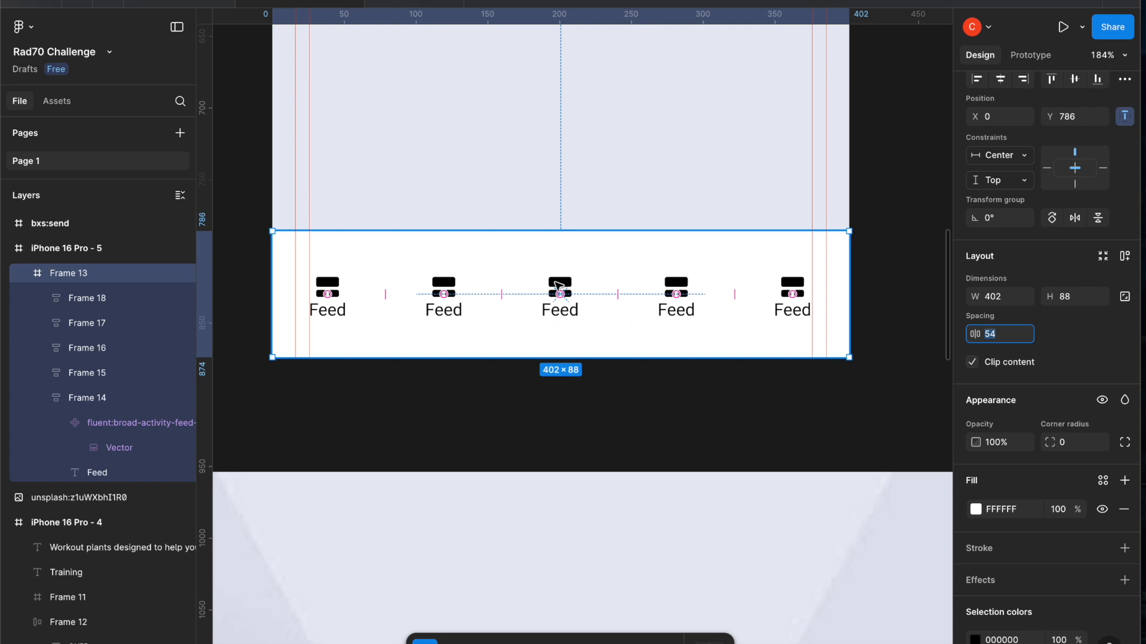
# Compare the middle Feed item of the navigation bar with the centre logo item in the Store reference image
pyautogui.doubleClick(561, 309)
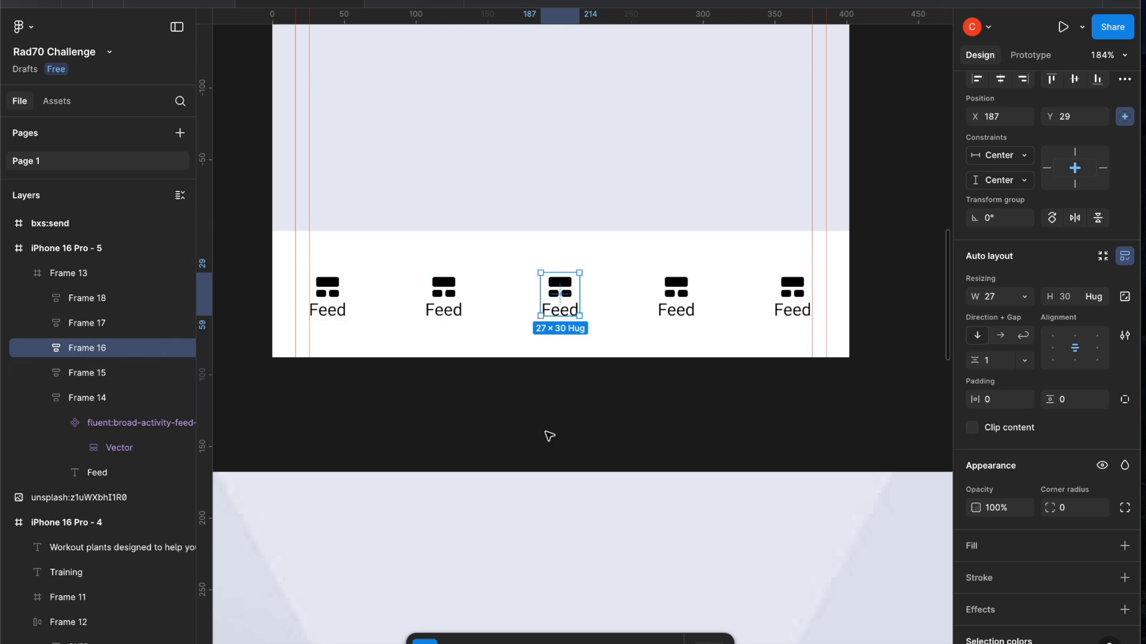
pyautogui.scroll(-3, 549, 395)
pyautogui.scroll(-2, 551, 396)
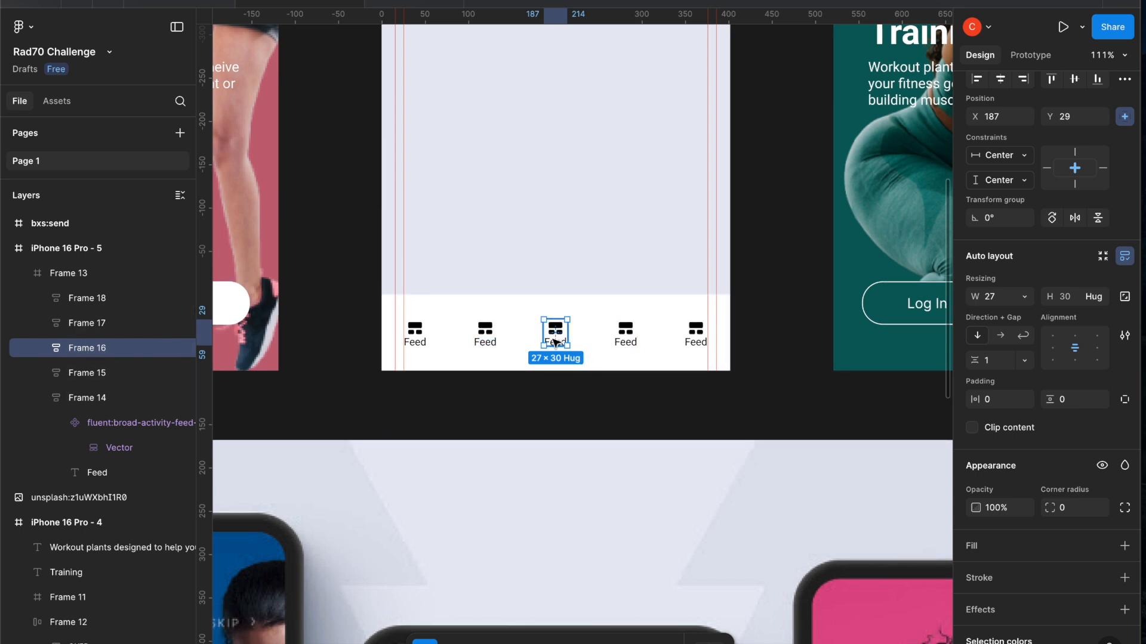
pyautogui.scroll(-3, 555, 338)
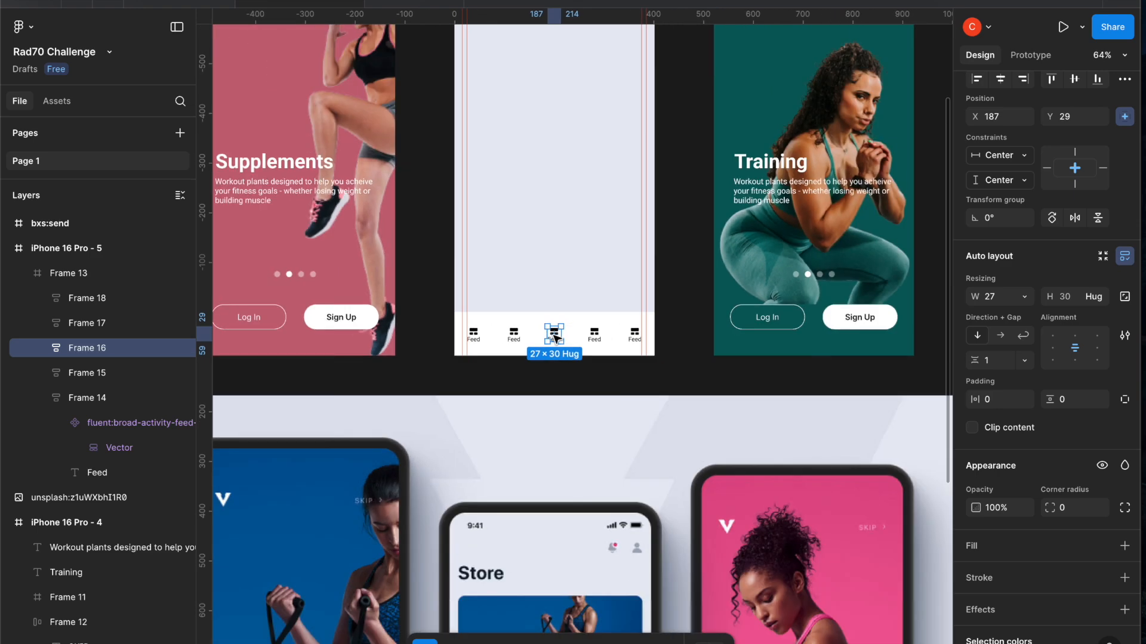
pyautogui.scroll(-6, 555, 338)
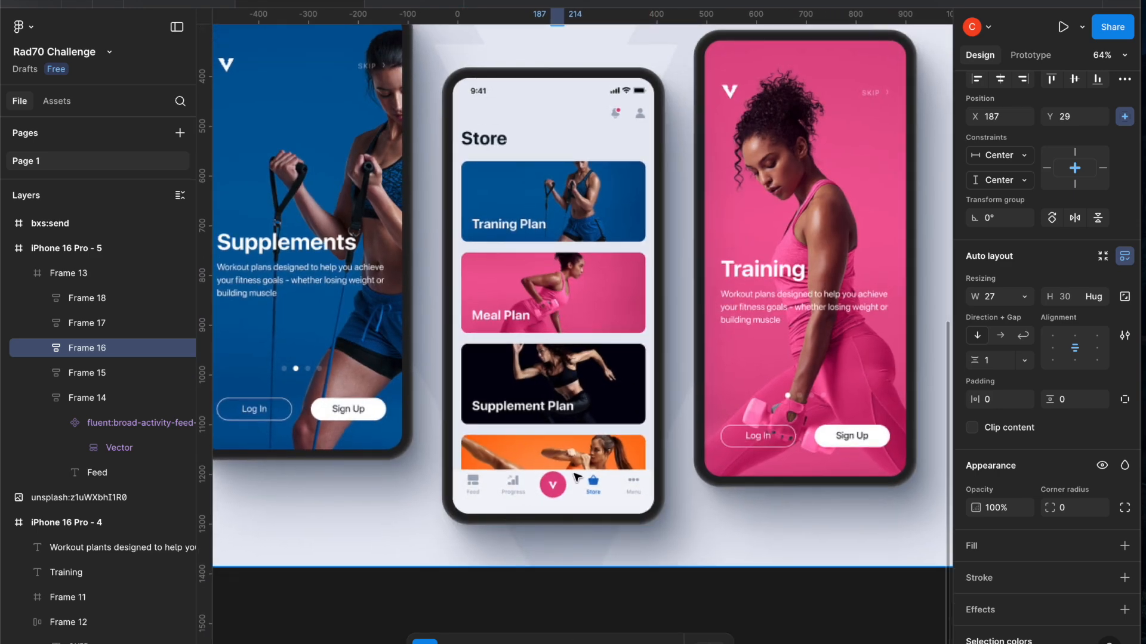
pyautogui.scroll(8, 532, 382)
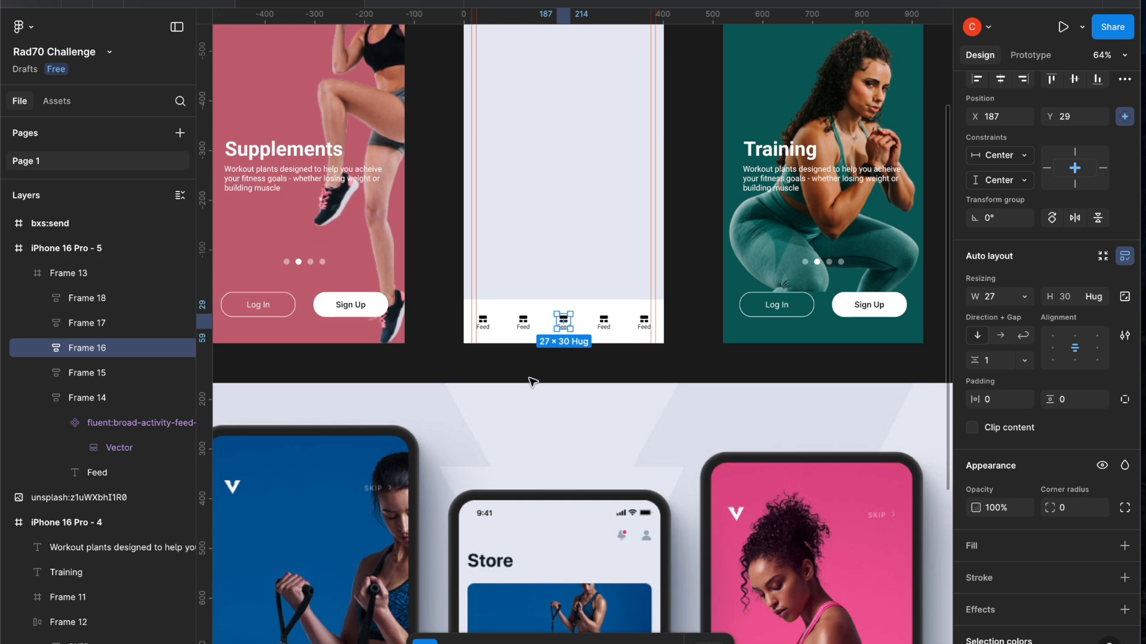
pyautogui.scroll(5, 563, 323)
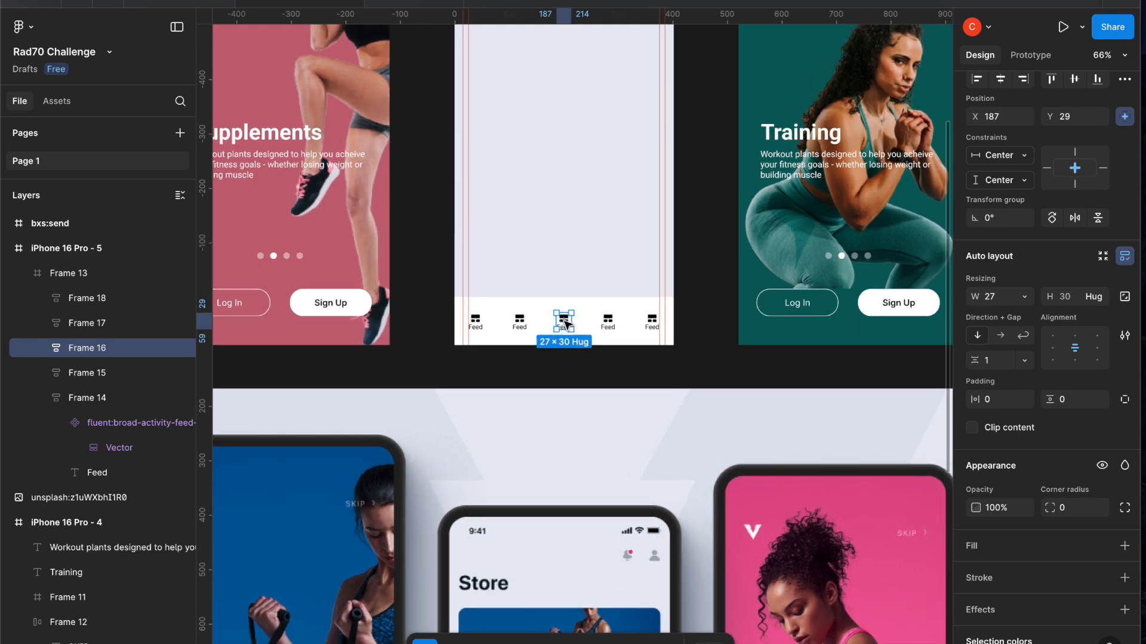
pyautogui.scroll(-5, 564, 323)
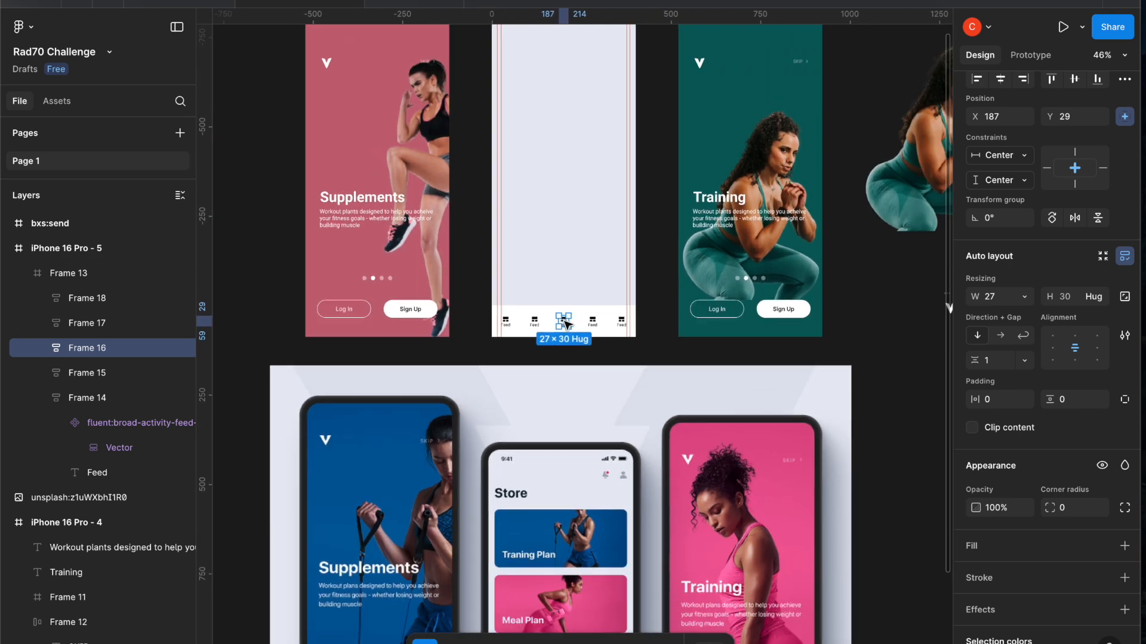
pyautogui.scroll(3, 565, 323)
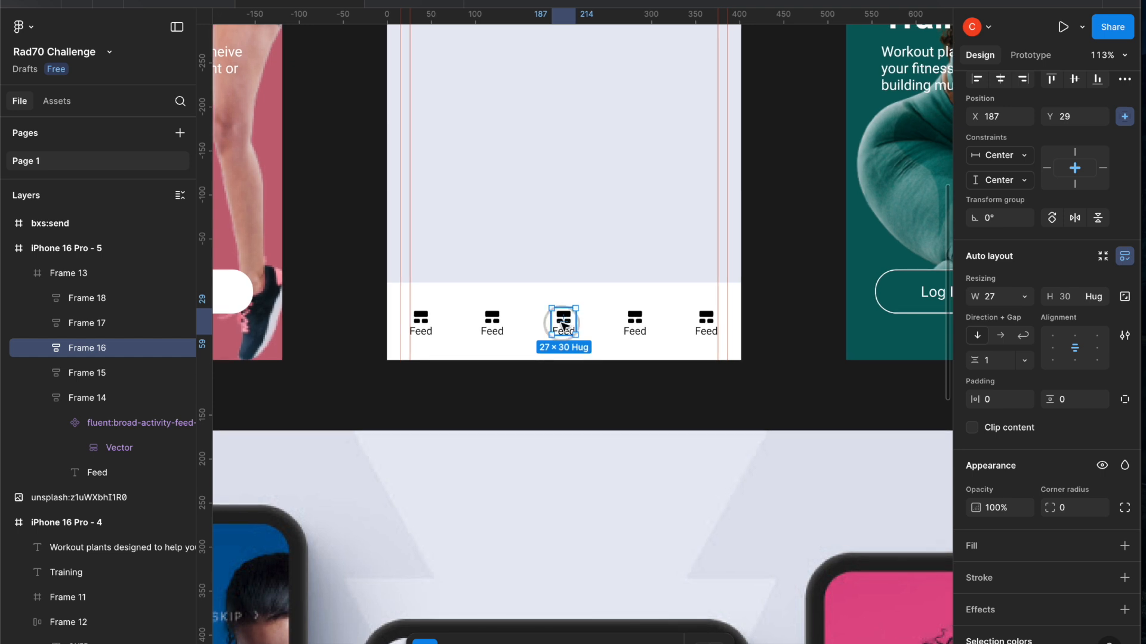
pyautogui.click(566, 321)
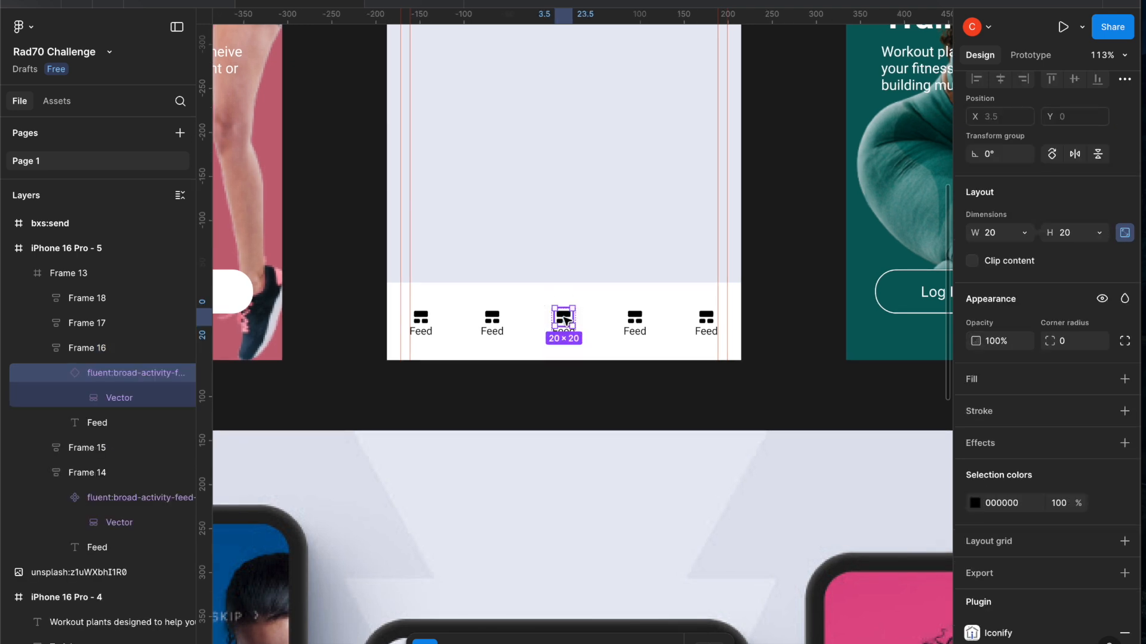
# Bring the white V logo, bxs:send, into Frame 13 near the middle Feed item, at X 227, Y 49
pyautogui.scroll(-5, 857, 430)
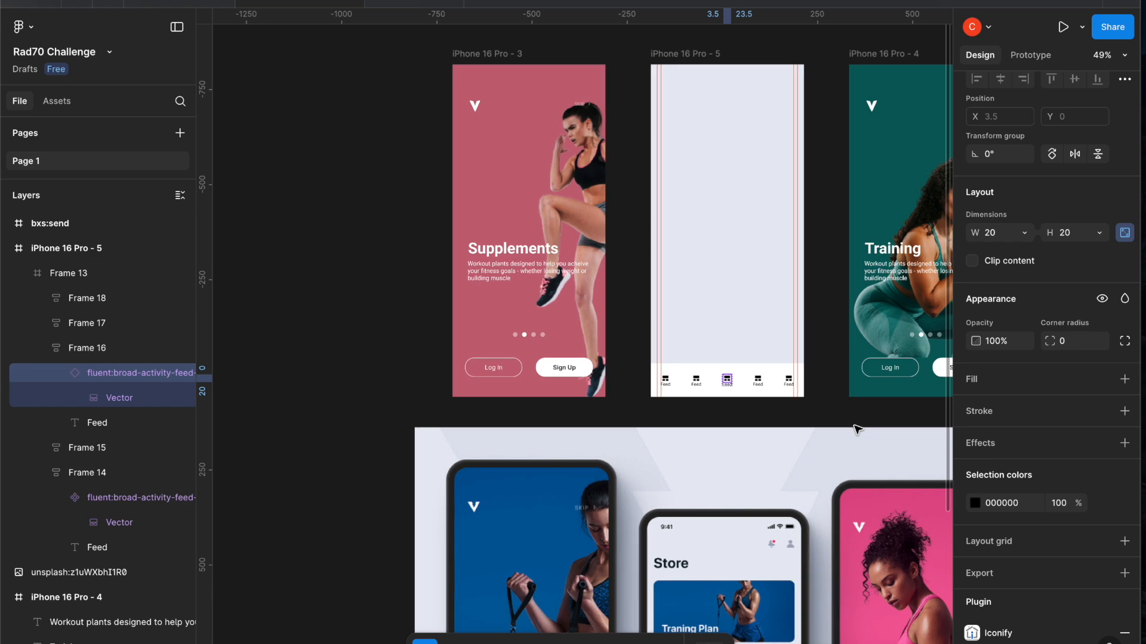
pyautogui.hscroll(7, 857, 430)
pyautogui.hscroll(-4, 857, 429)
pyautogui.hscroll(2, 857, 430)
pyautogui.hscroll(2, 858, 430)
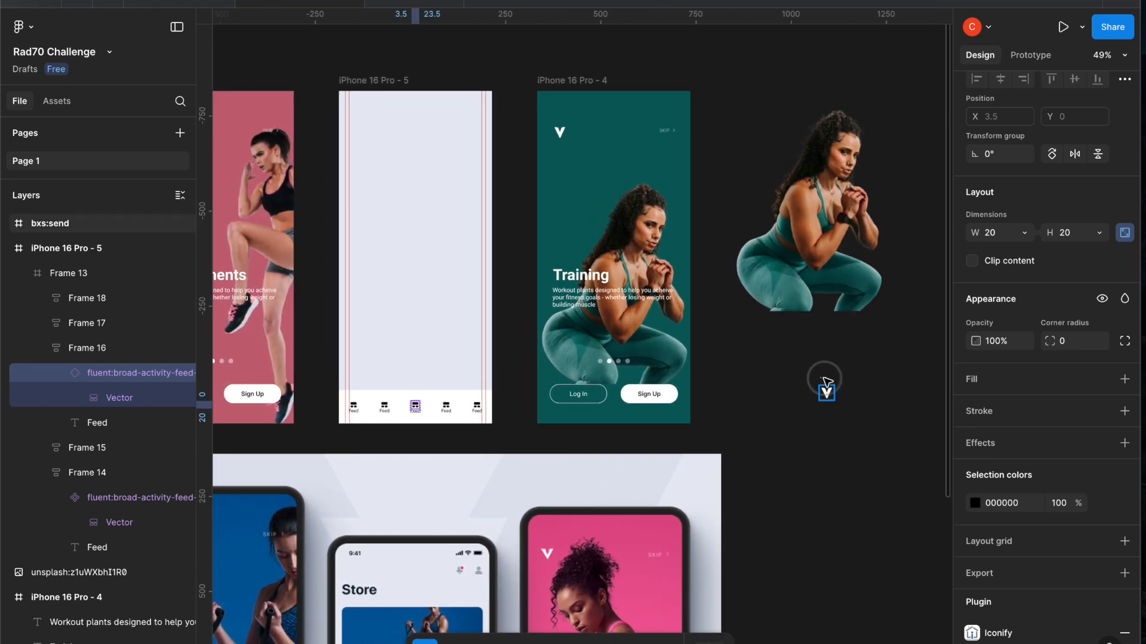
pyautogui.click(825, 385)
pyautogui.scroll(5, 825, 382)
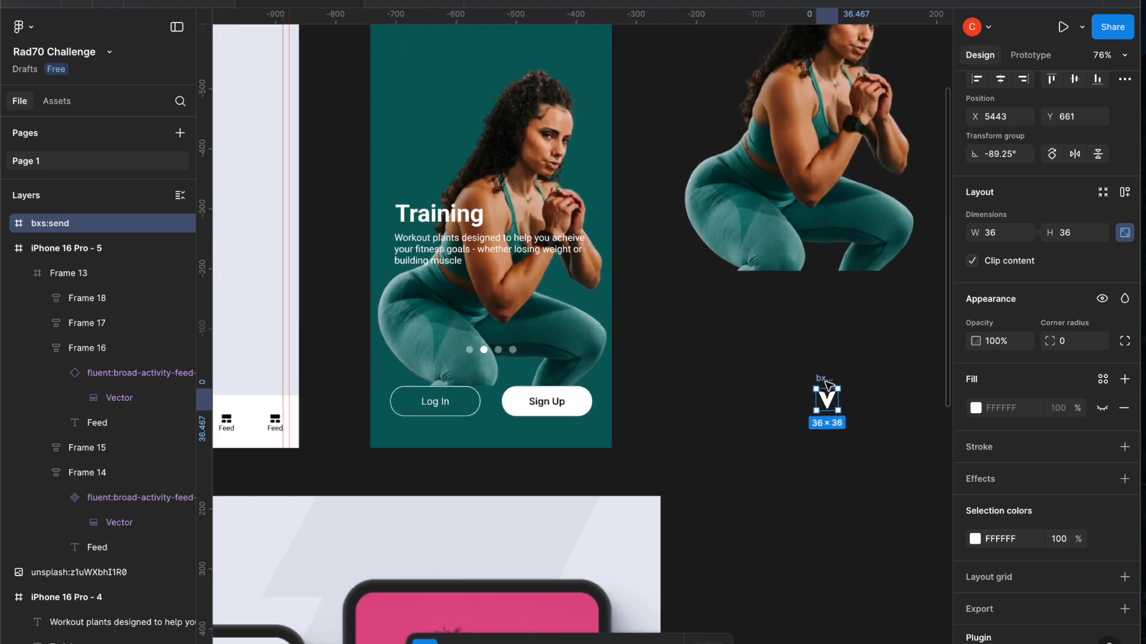
pyautogui.moveTo(825, 393); pyautogui.dragTo(443, 423)
pyautogui.scroll(5, 444, 422)
pyautogui.scroll(4, 445, 422)
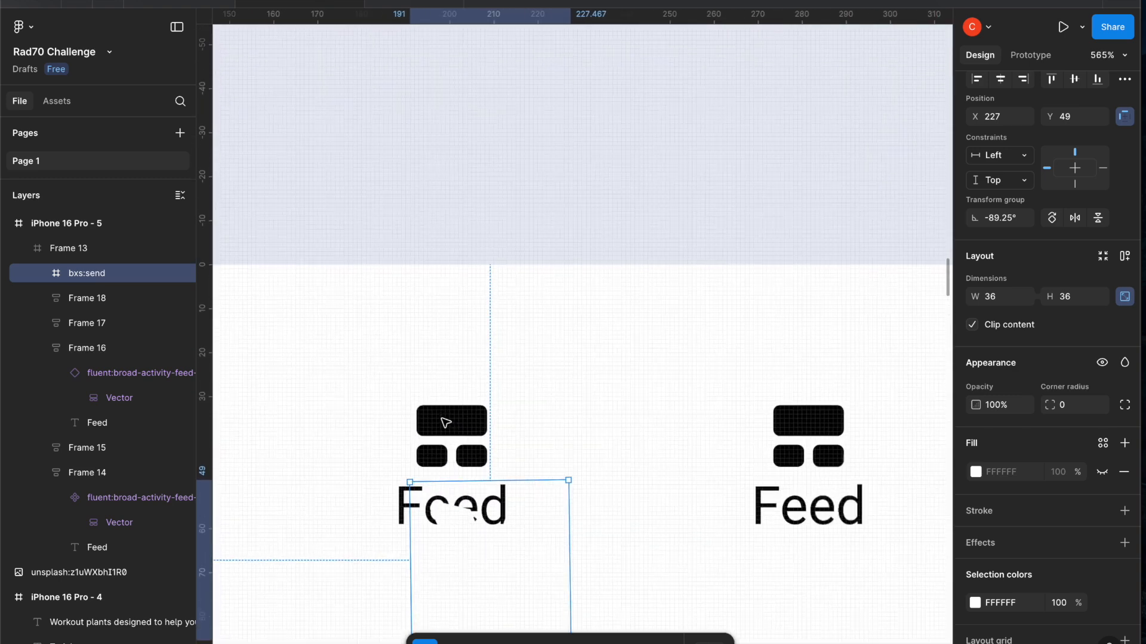
# Move the V logo over the middle Feed icon to X 218, Y 21 and select the icon instance beneath it
pyautogui.click(443, 432)
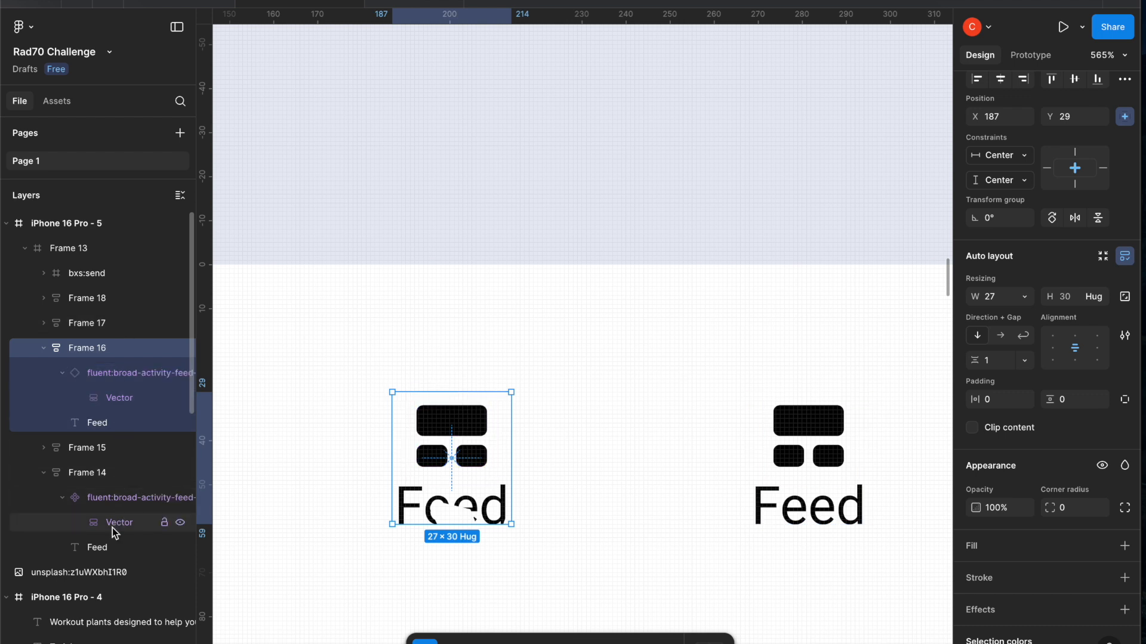
pyautogui.scroll(-3, 307, 462)
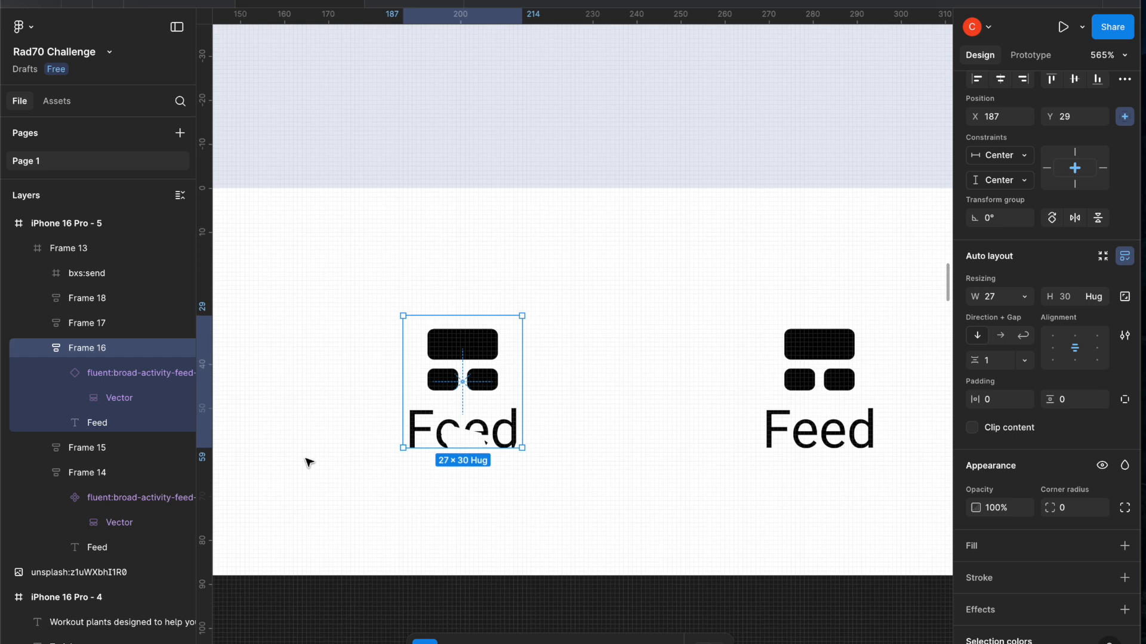
pyautogui.click(436, 494)
pyautogui.moveTo(486, 494); pyautogui.dragTo(449, 371)
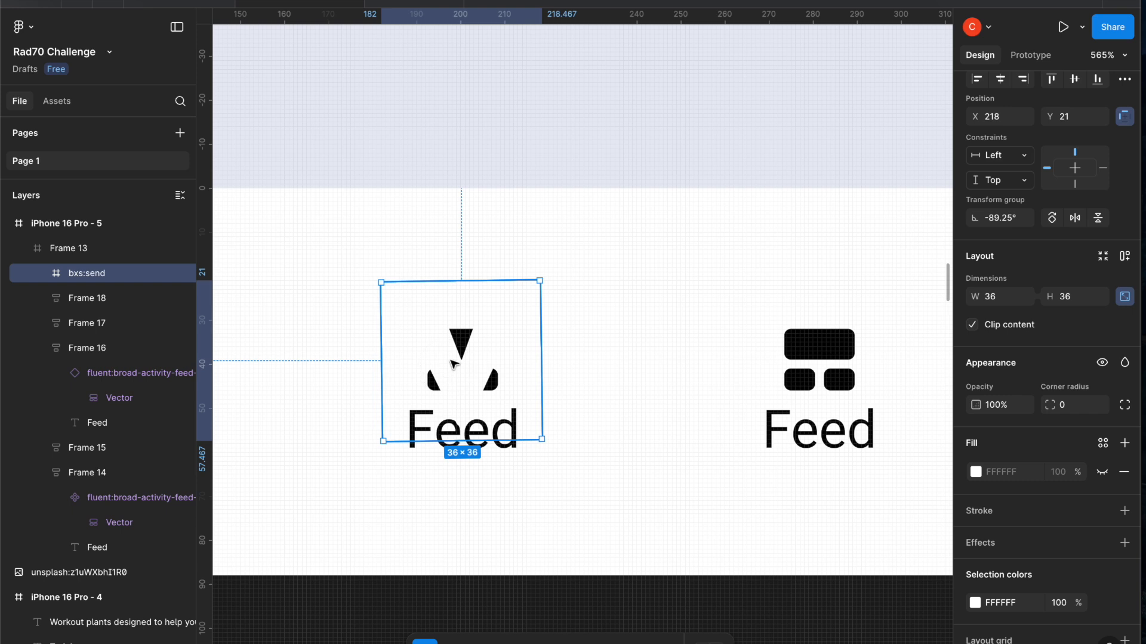
pyautogui.click(115, 402)
pyautogui.click(115, 374)
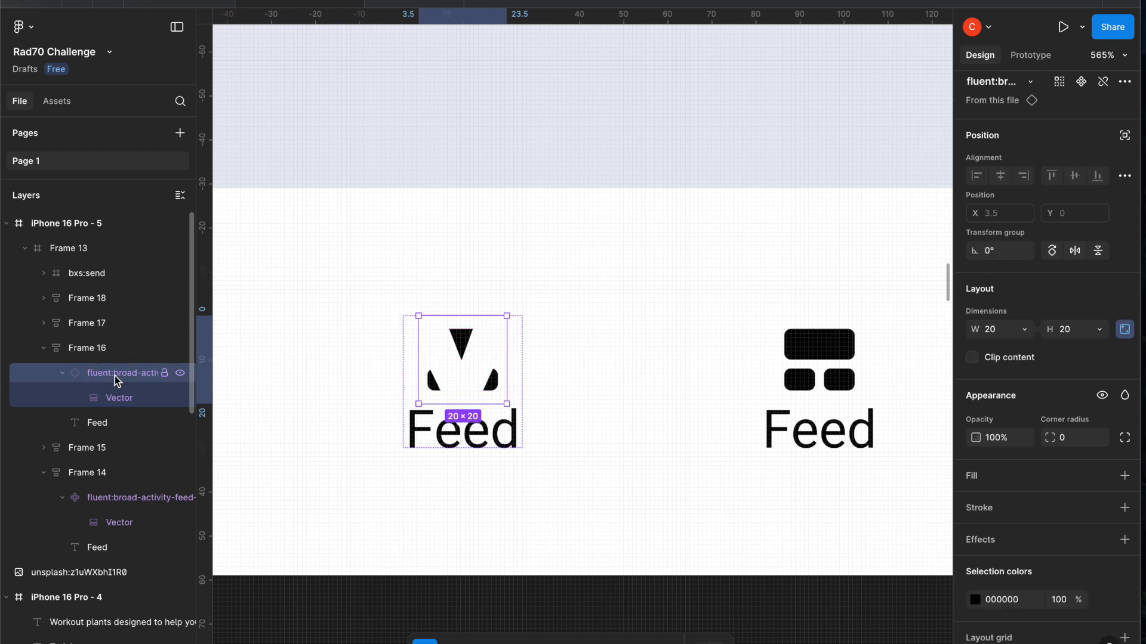
# Move the V logo out of the phone frame onto the canvas below the navigation bar and set its width to 24
pyautogui.click(481, 297)
pyautogui.moveTo(517, 294); pyautogui.dragTo(733, 616)
pyautogui.scroll(-5, 733, 617)
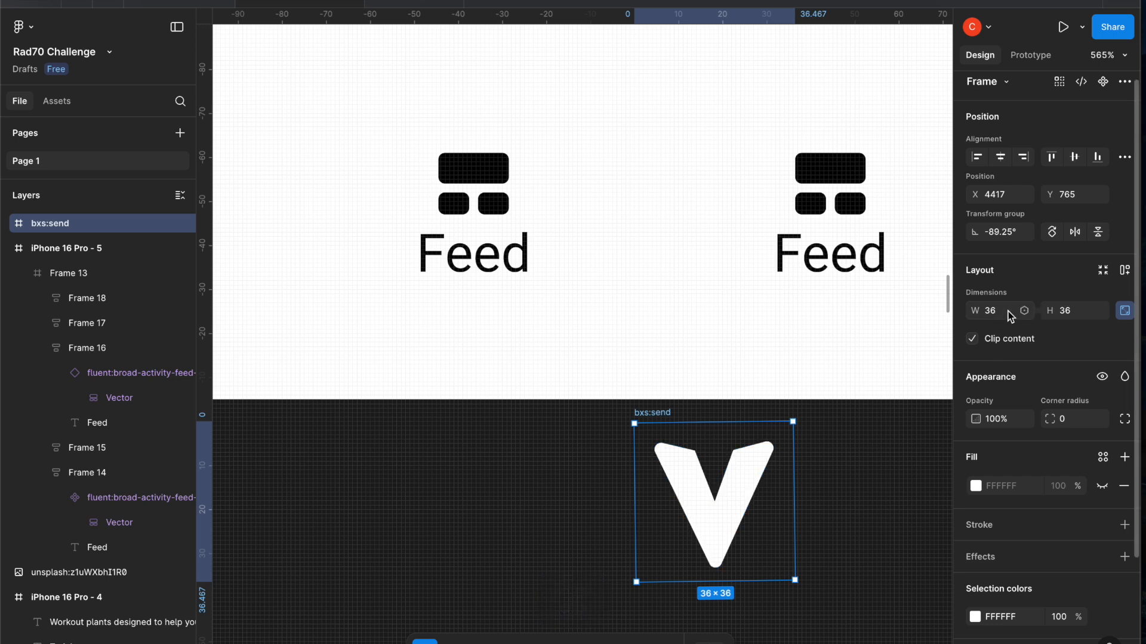
pyautogui.write('24')
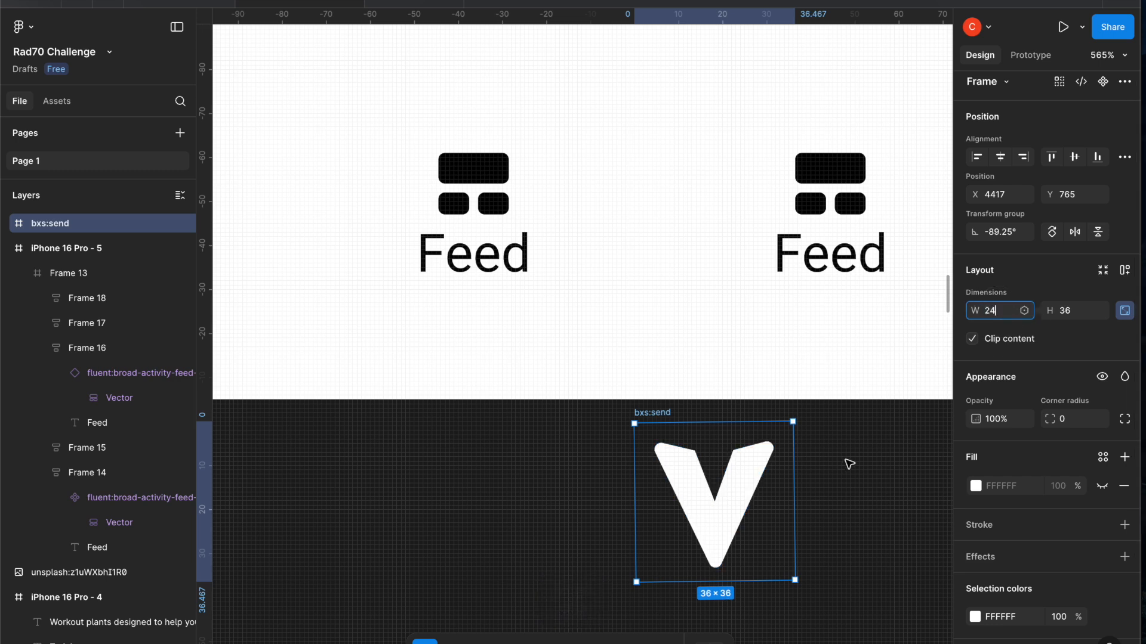
pyautogui.click(843, 463)
# Try to replace the middle Feed icon in Frame 16 with a copy of the V logo's vector path
pyautogui.click(746, 477)
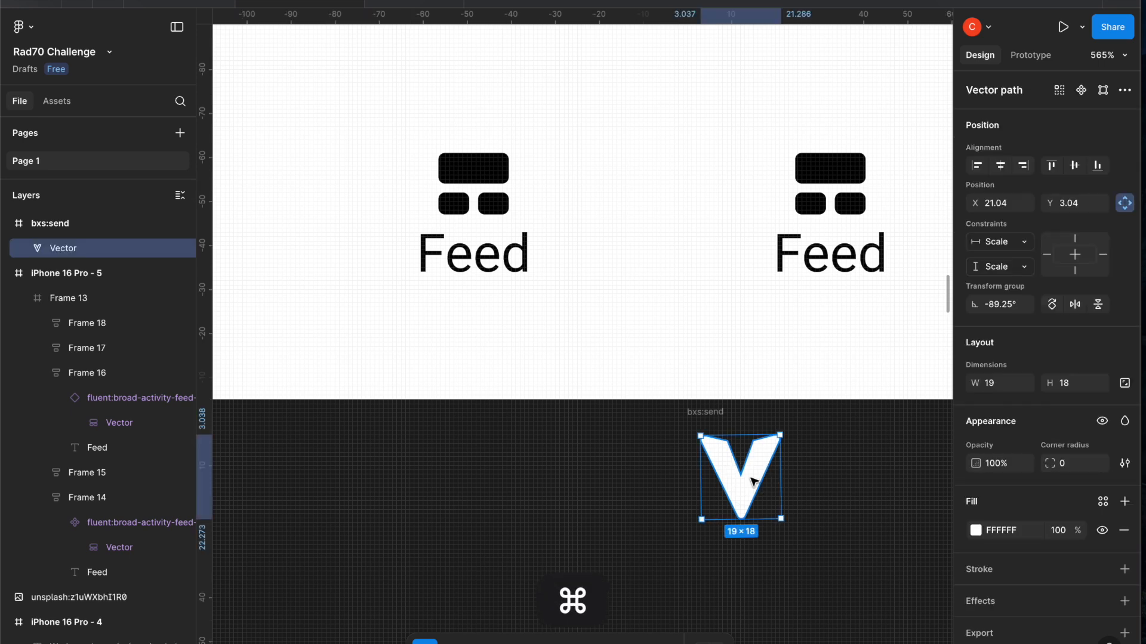
pyautogui.press('super+c')
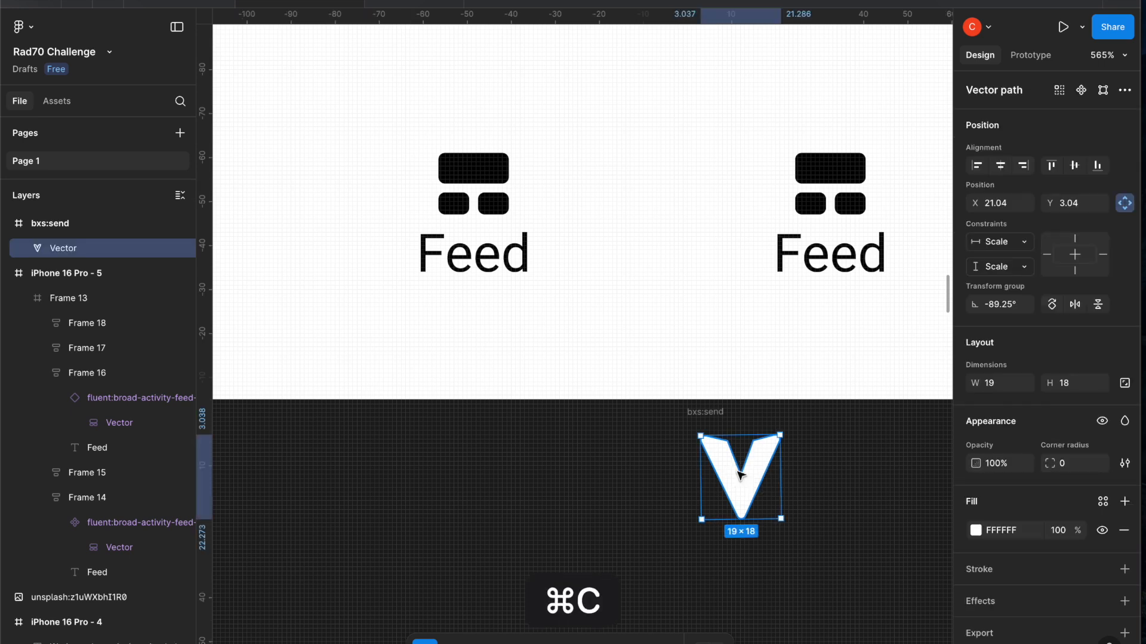
pyautogui.click(449, 150)
pyautogui.click(471, 173)
pyautogui.click(475, 175)
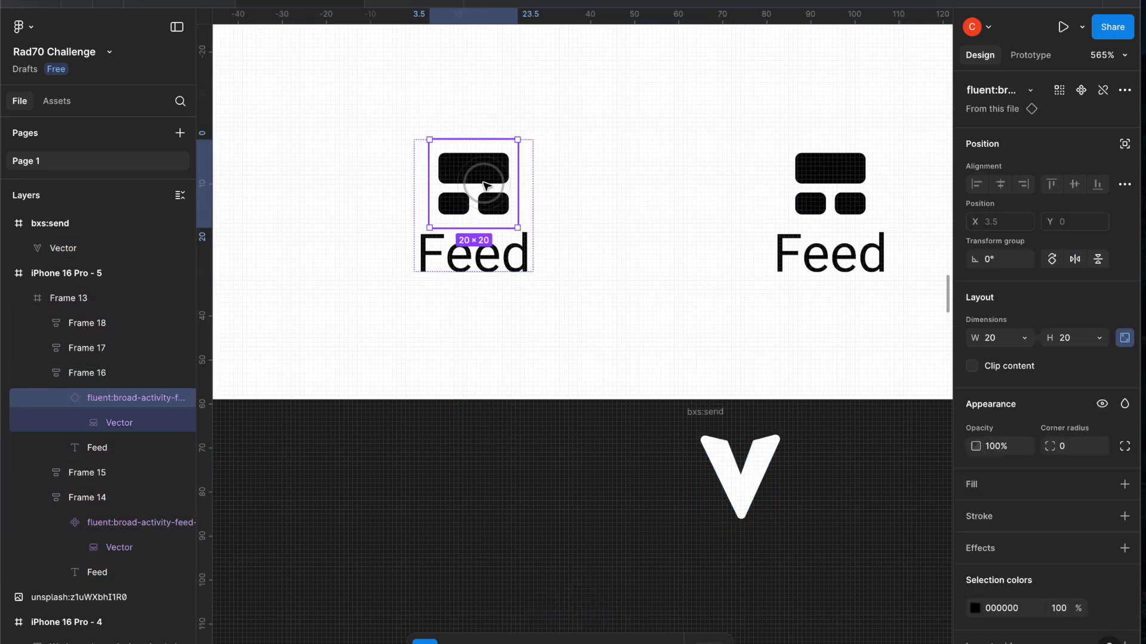
pyautogui.rightClick(483, 183)
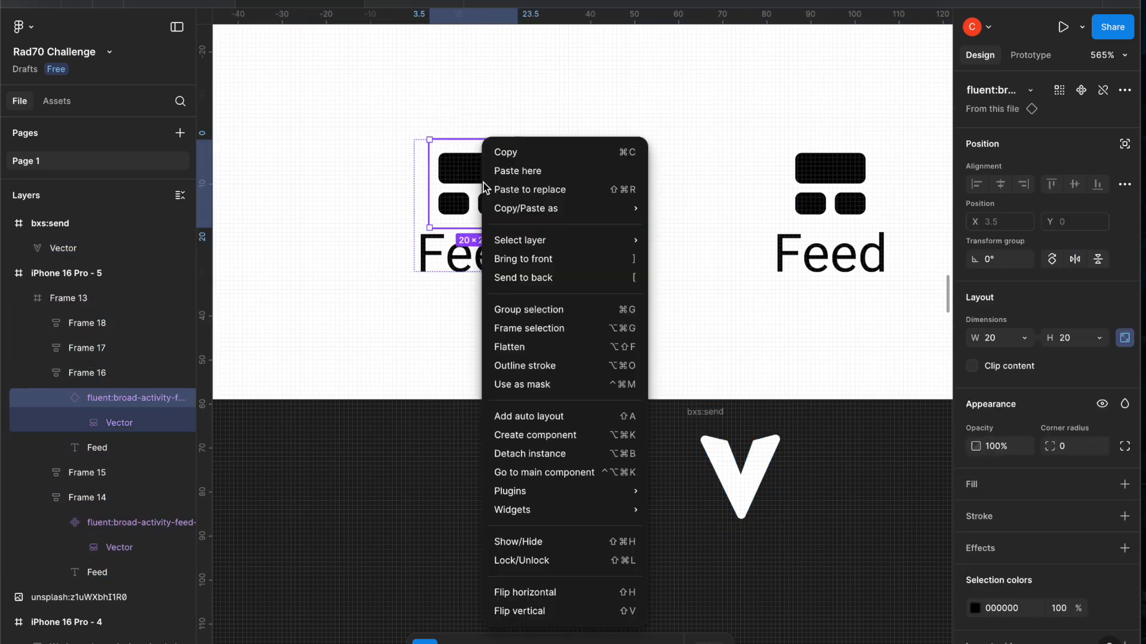
pyautogui.click(520, 190)
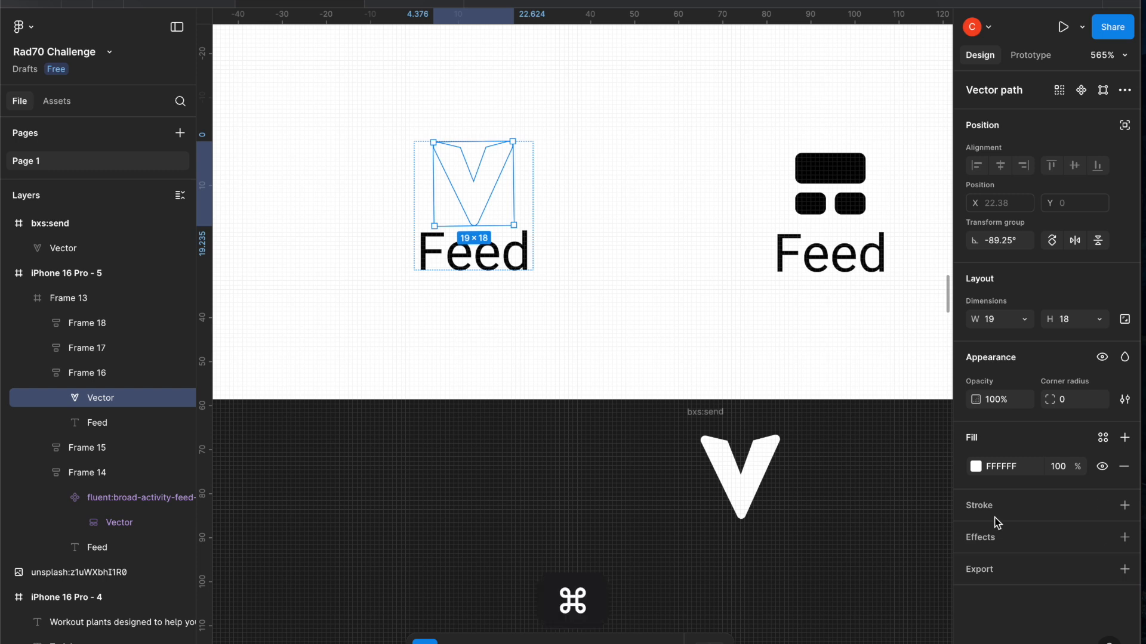
pyautogui.press('super+z')
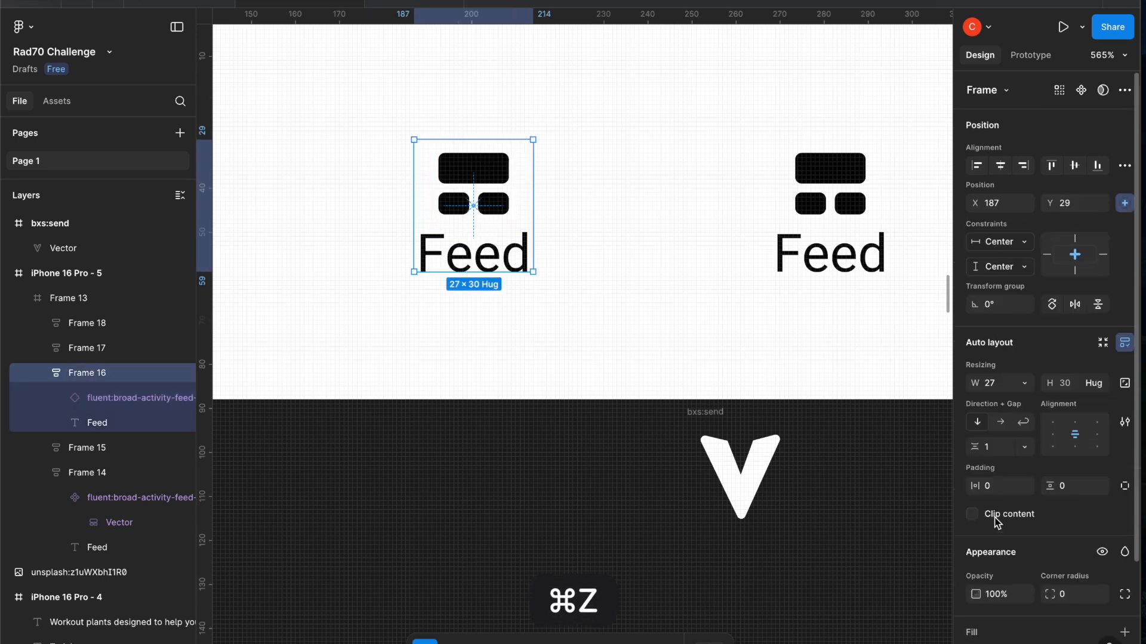
# Replace the middle Feed icon in Frame 16 with a copy of the whole bxs:send logo frame
pyautogui.click(707, 412)
pyautogui.press('super+c')
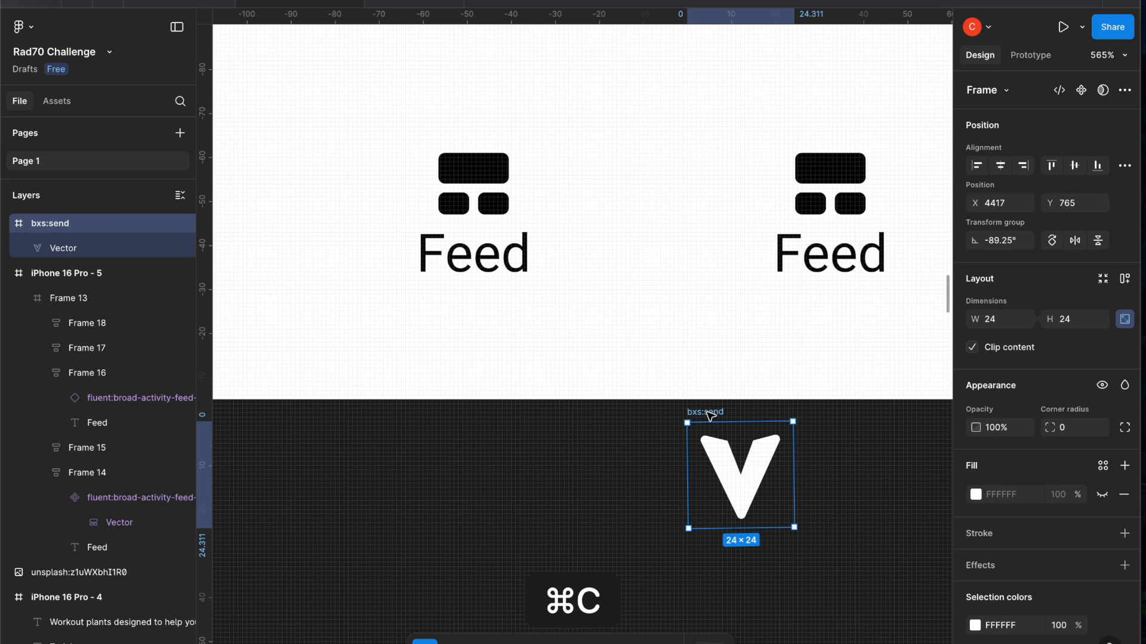
pyautogui.click(472, 188)
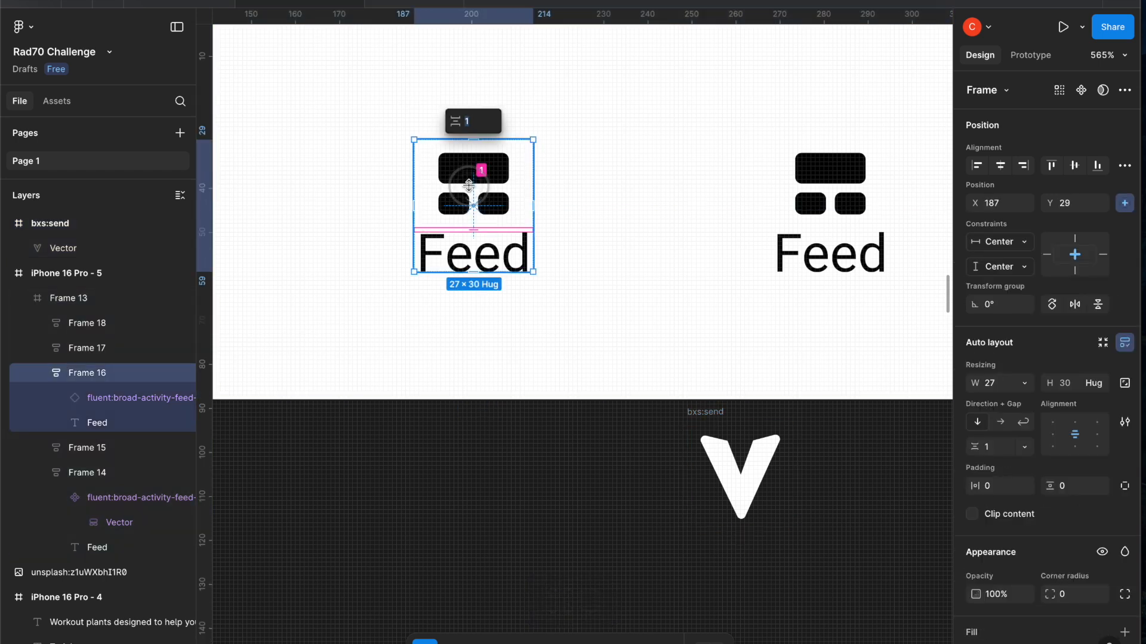
pyautogui.doubleClick(472, 188)
pyautogui.rightClick(469, 186)
pyautogui.moveTo(525, 245)
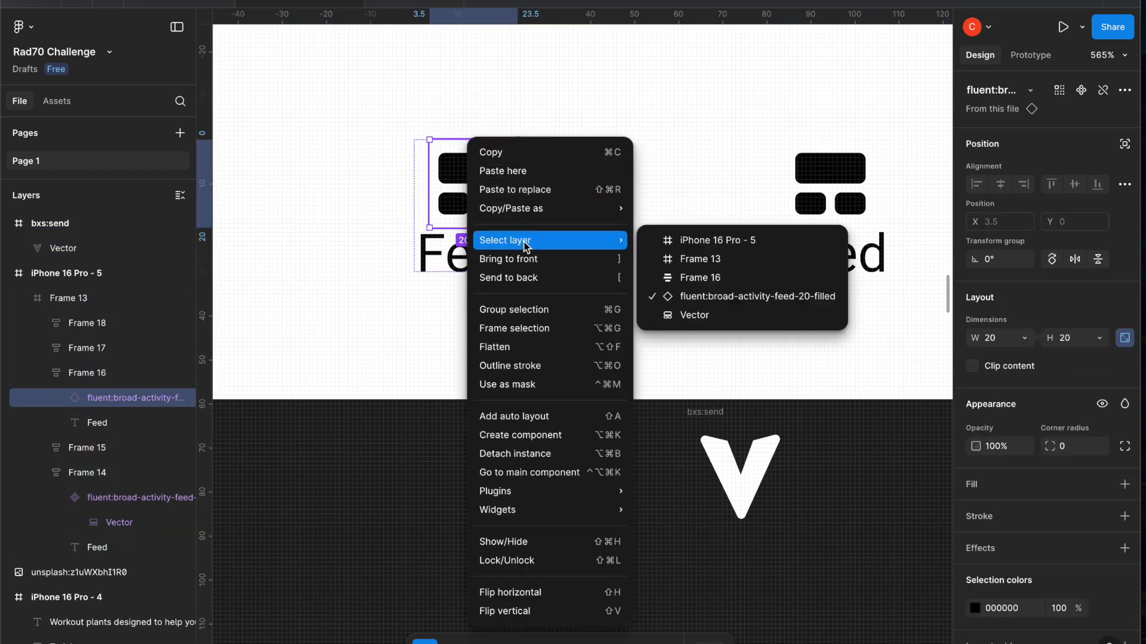
pyautogui.click(524, 186)
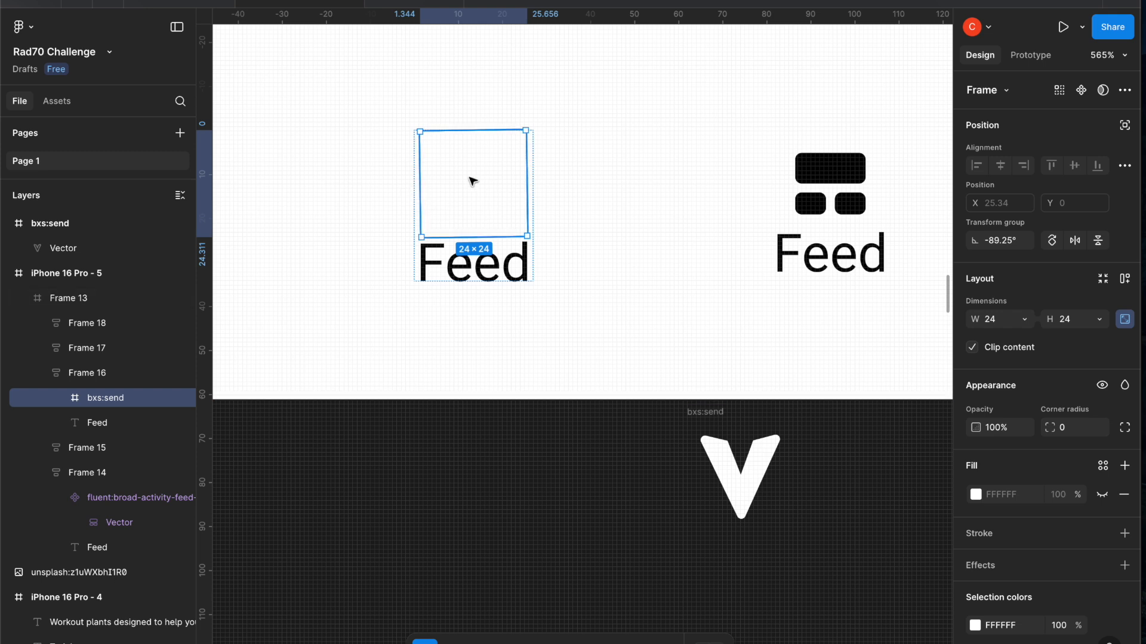
pyautogui.scroll(-2, 1063, 599)
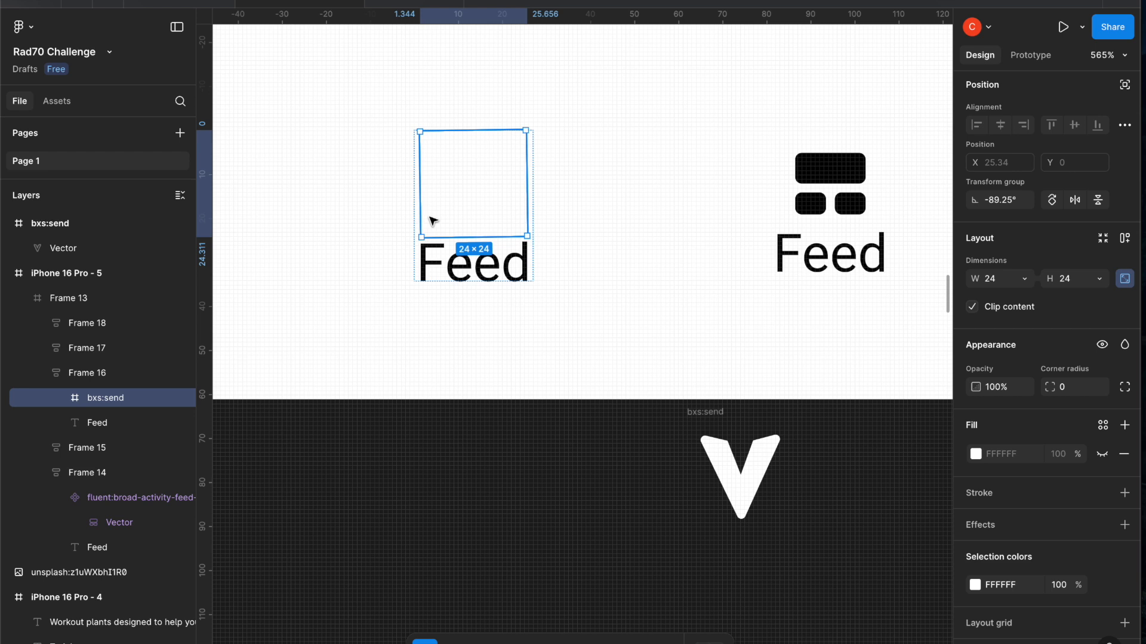
# Select the Feed text layer beneath the logo in Frame 16 and bring up its available actions
pyautogui.click(88, 381)
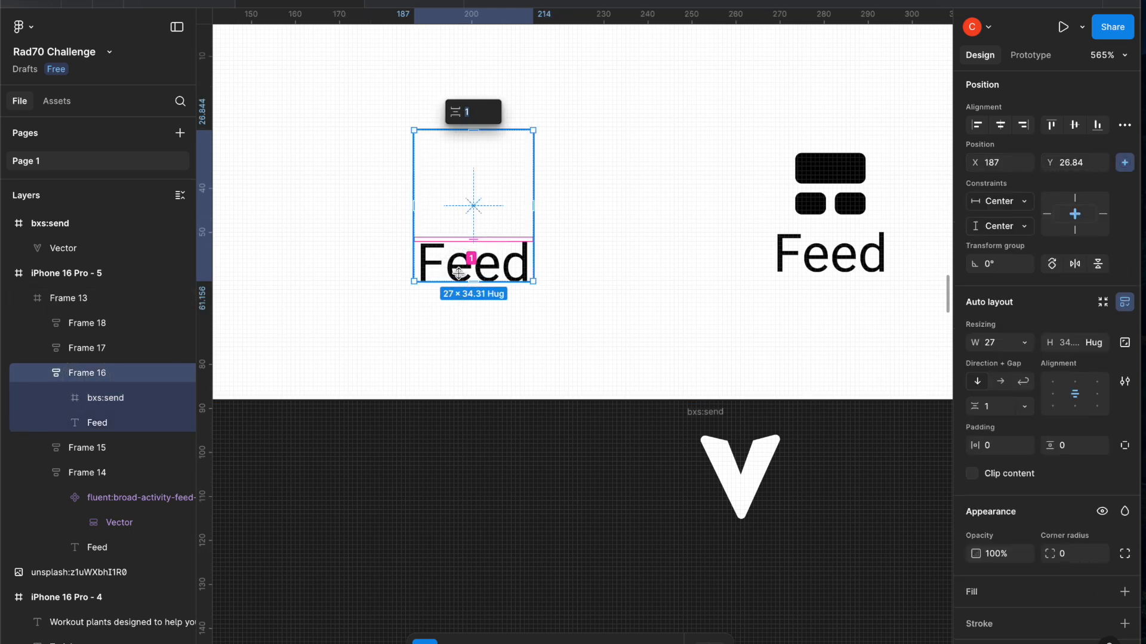
pyautogui.click(479, 270)
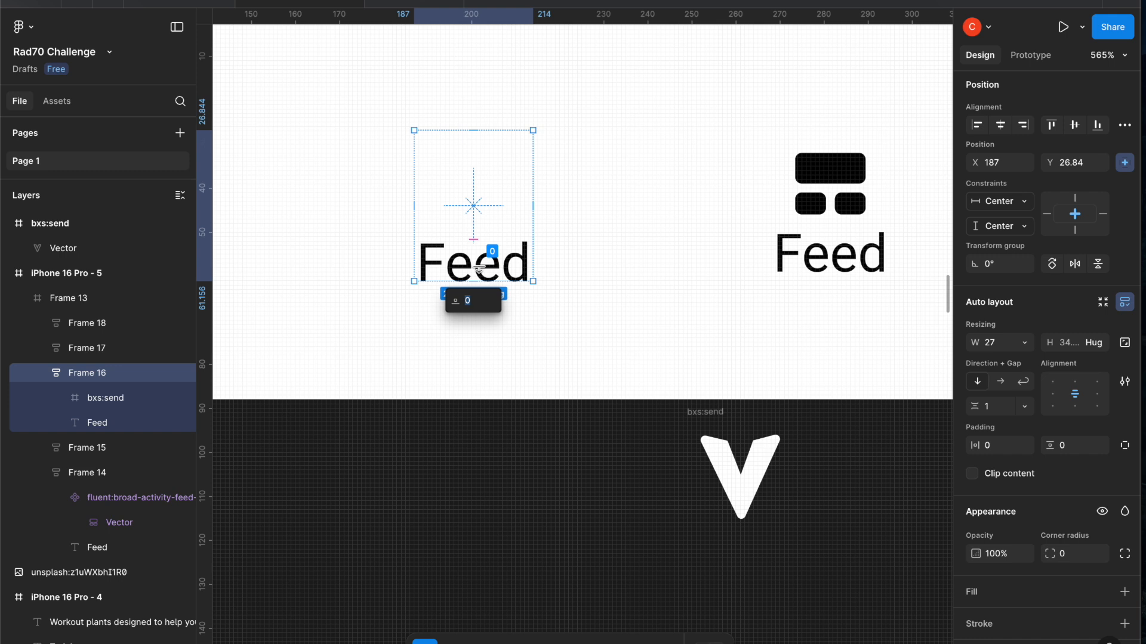
pyautogui.click(487, 261)
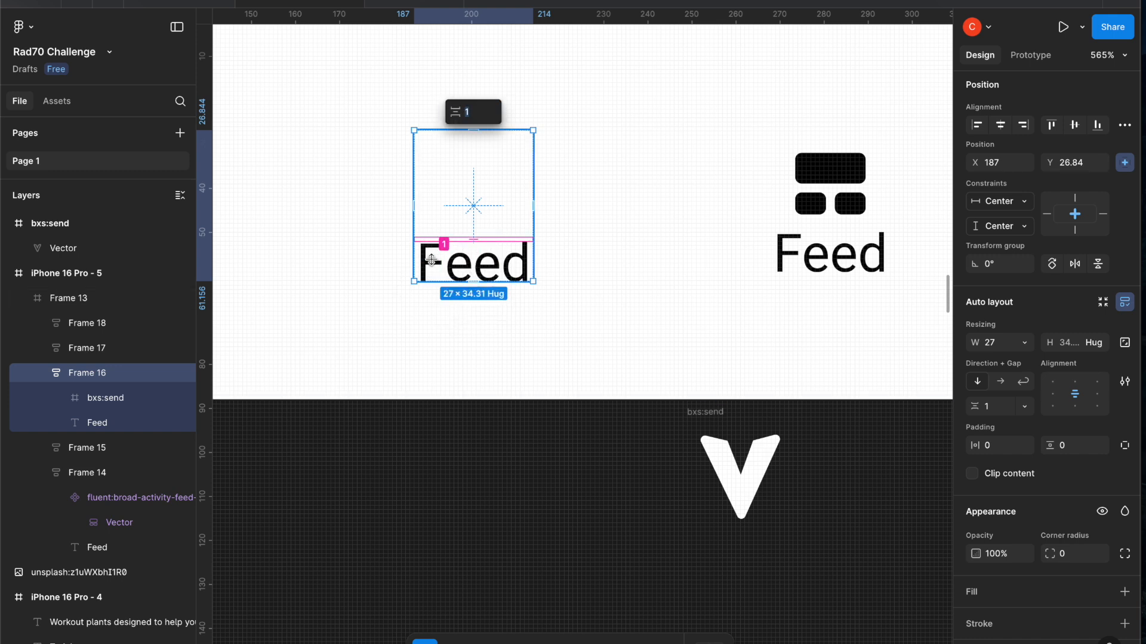
pyautogui.click(98, 423)
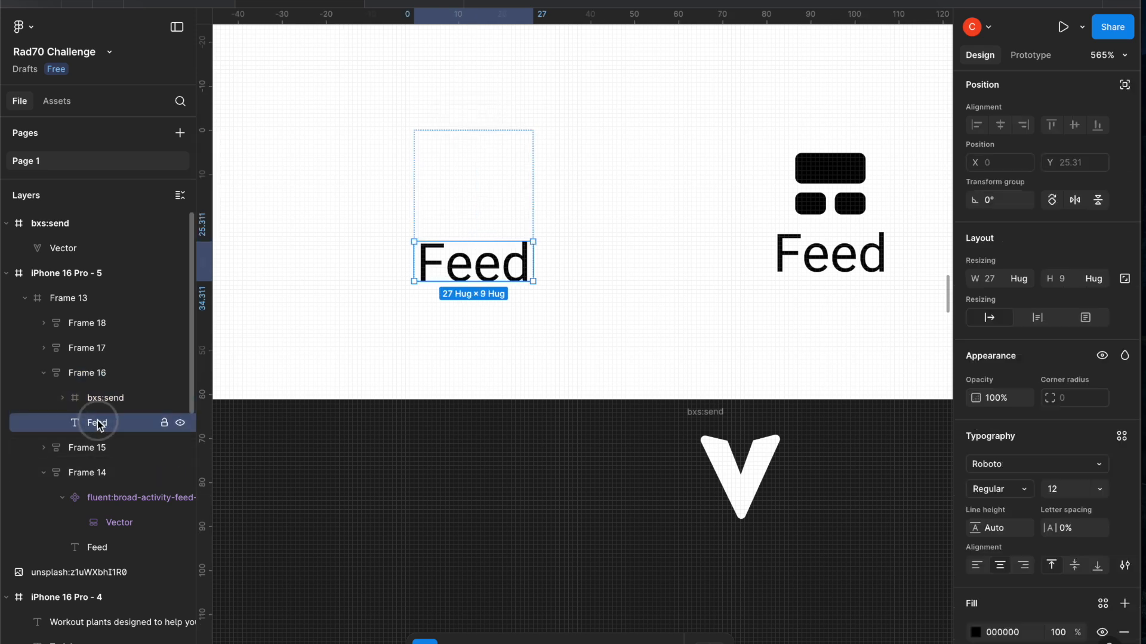
pyautogui.rightClick(453, 264)
pyautogui.moveTo(514, 508)
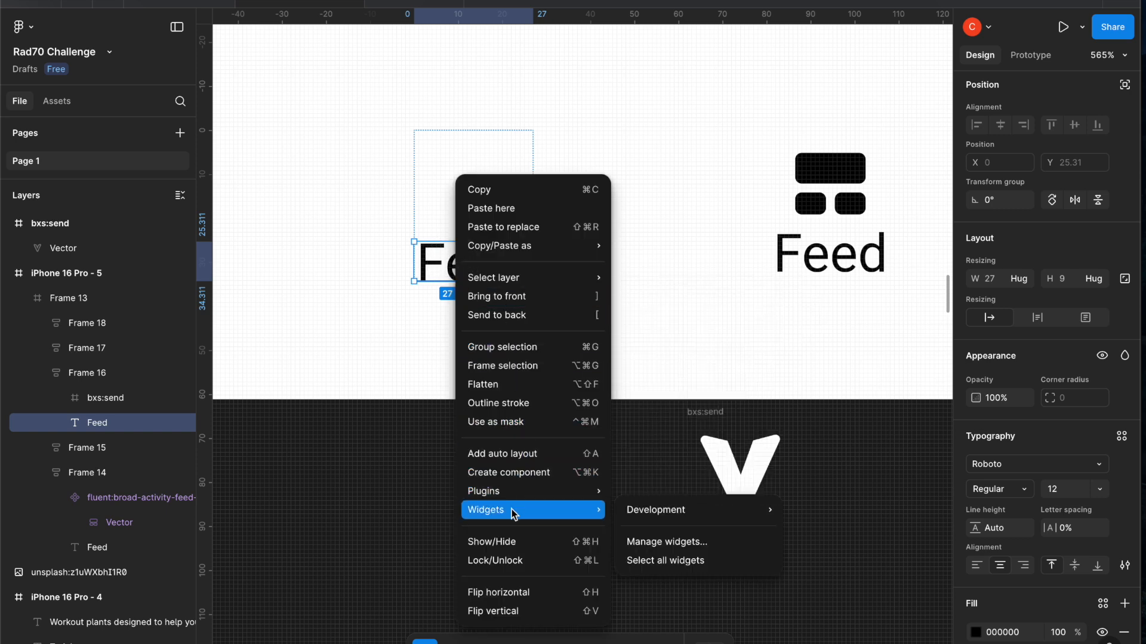
# Hide the Feed label in the middle navigation item (Frame 16) and give that frame a corner radius of 90
pyautogui.click(504, 541)
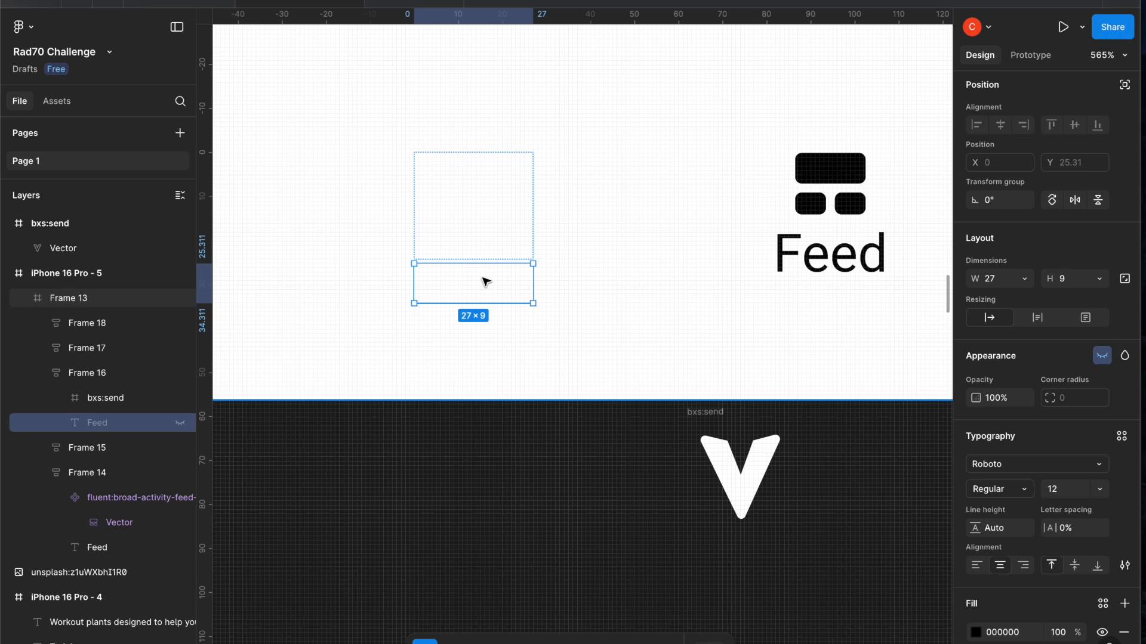
pyautogui.click(481, 233)
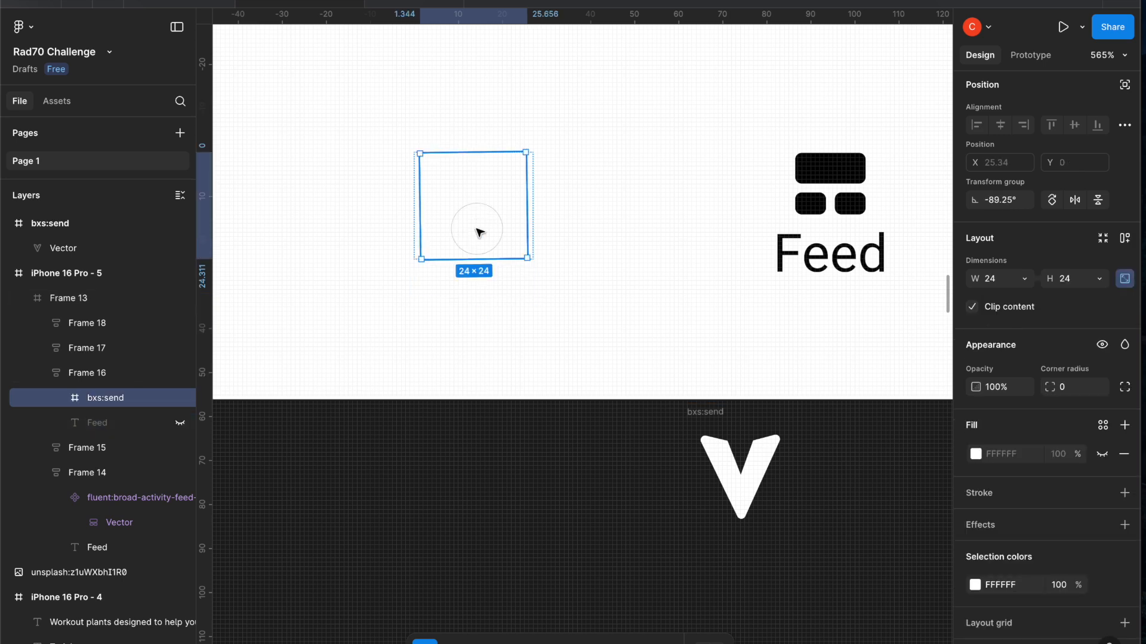
pyautogui.click(87, 375)
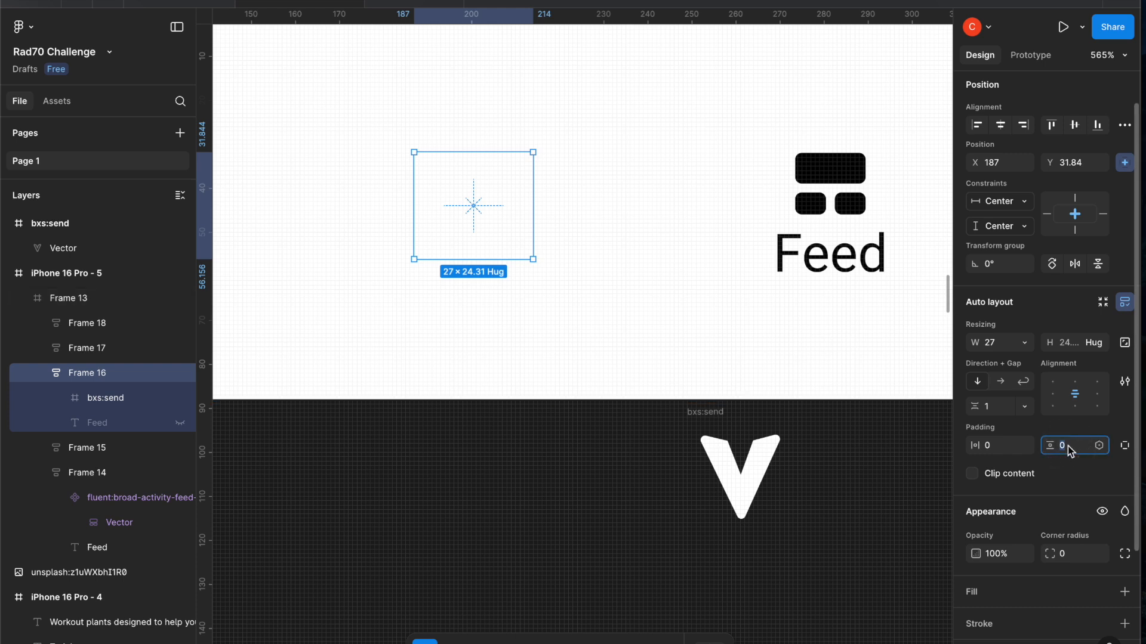
pyautogui.press('BackSpace')
pyautogui.click(1077, 559)
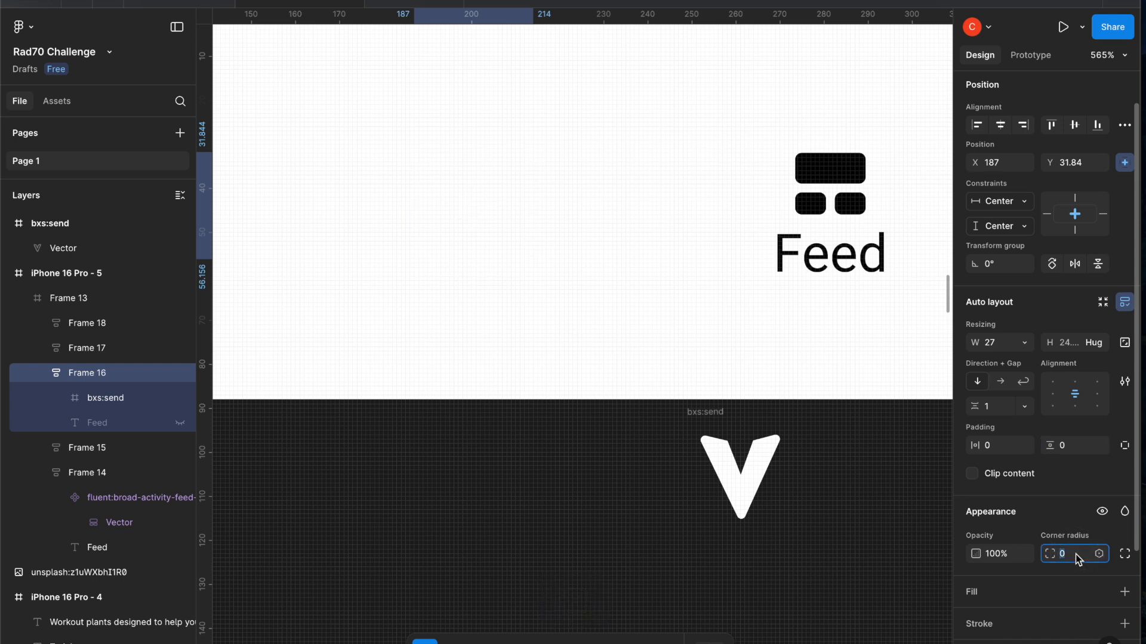
pyautogui.write('90')
pyautogui.scroll(-3, 1007, 578)
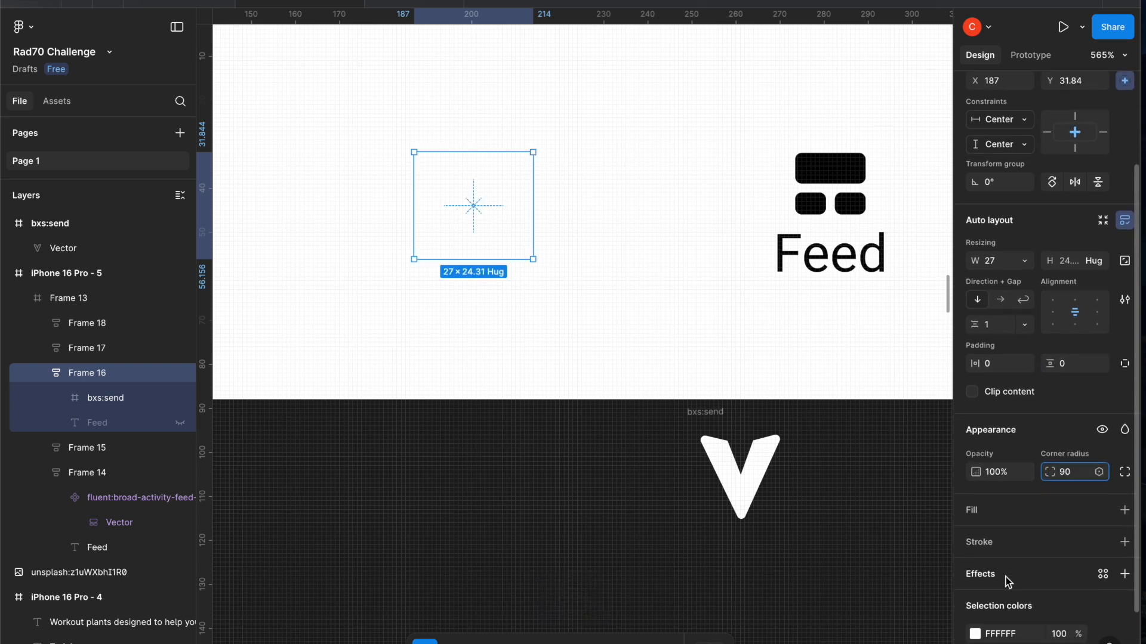
pyautogui.scroll(-3, 1008, 582)
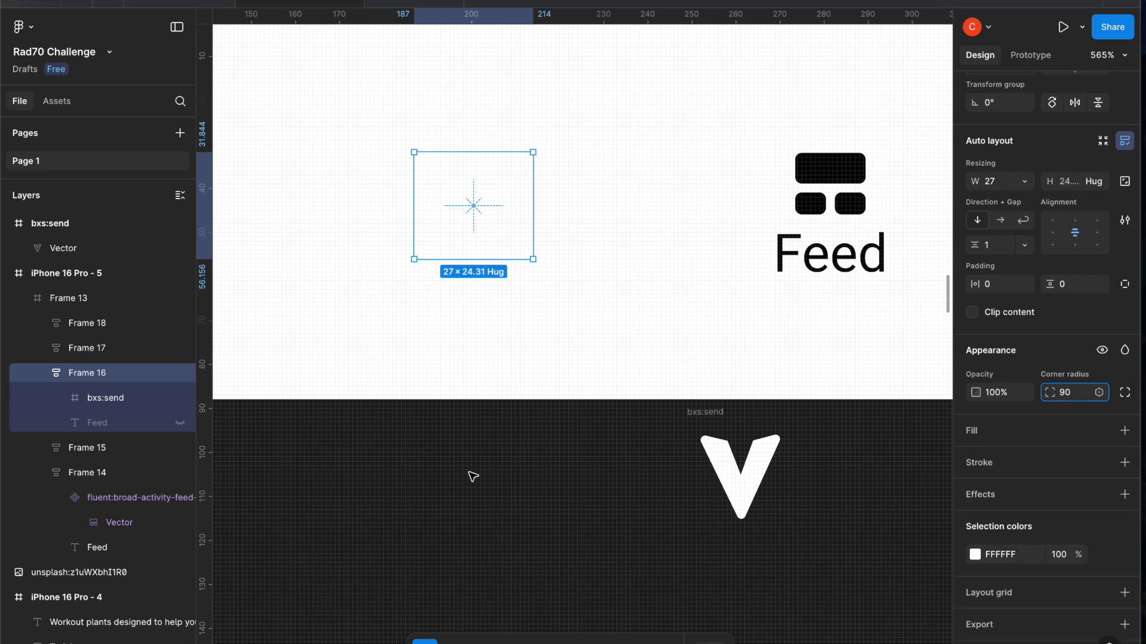
# Add a fill to Frame 16 and sample its colour, C46679, from the background of the pink Supplements screen
pyautogui.click(1125, 432)
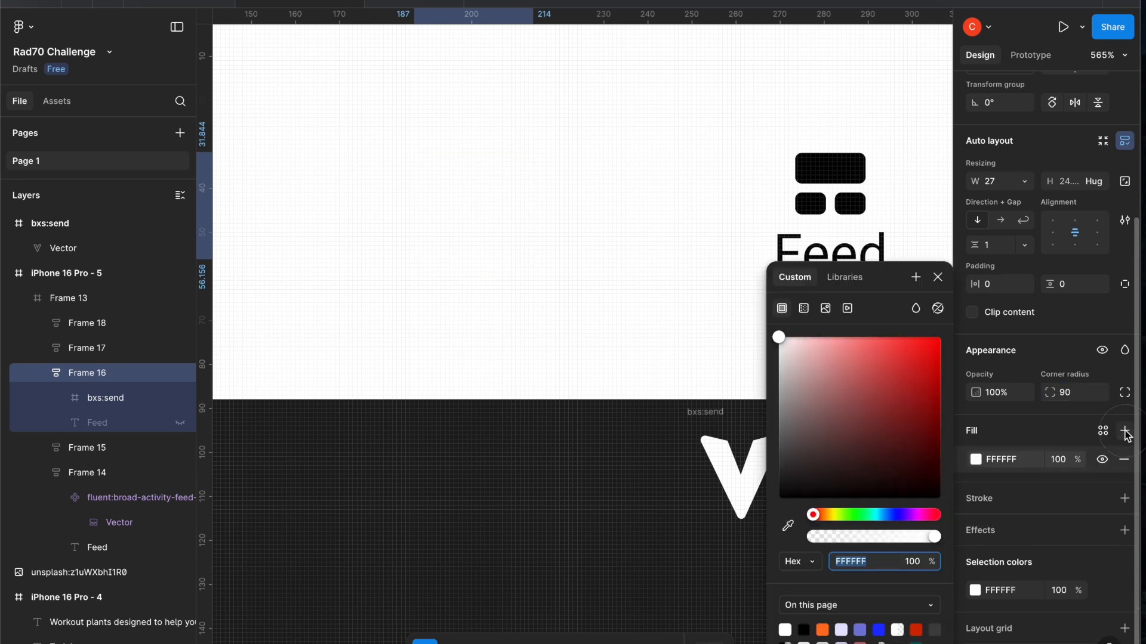
pyautogui.click(975, 460)
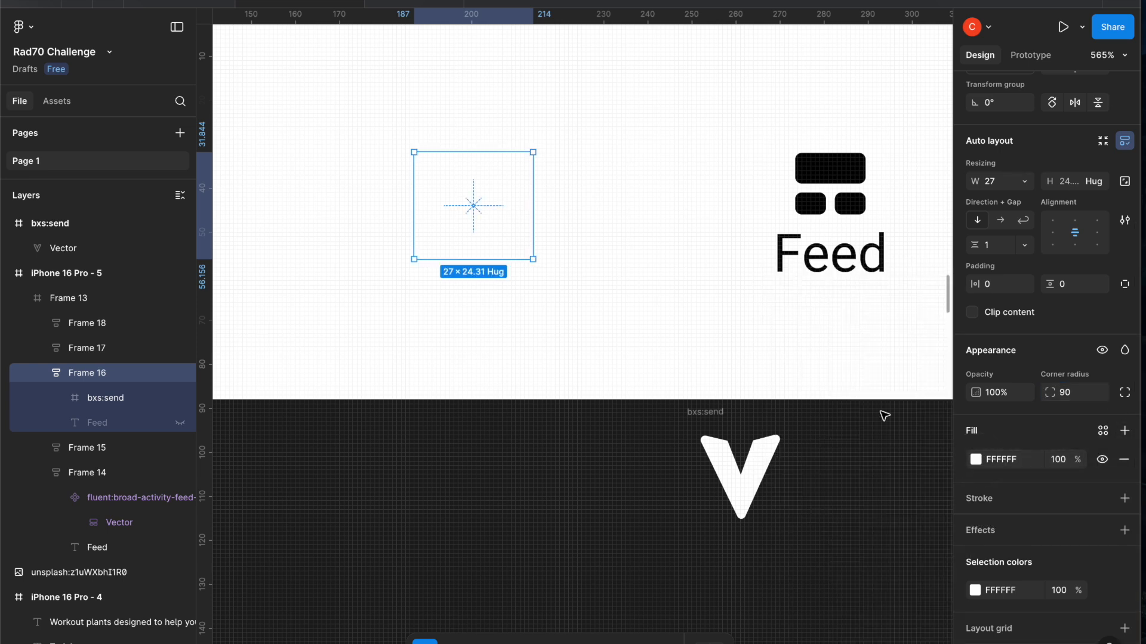
pyautogui.scroll(-10, 884, 416)
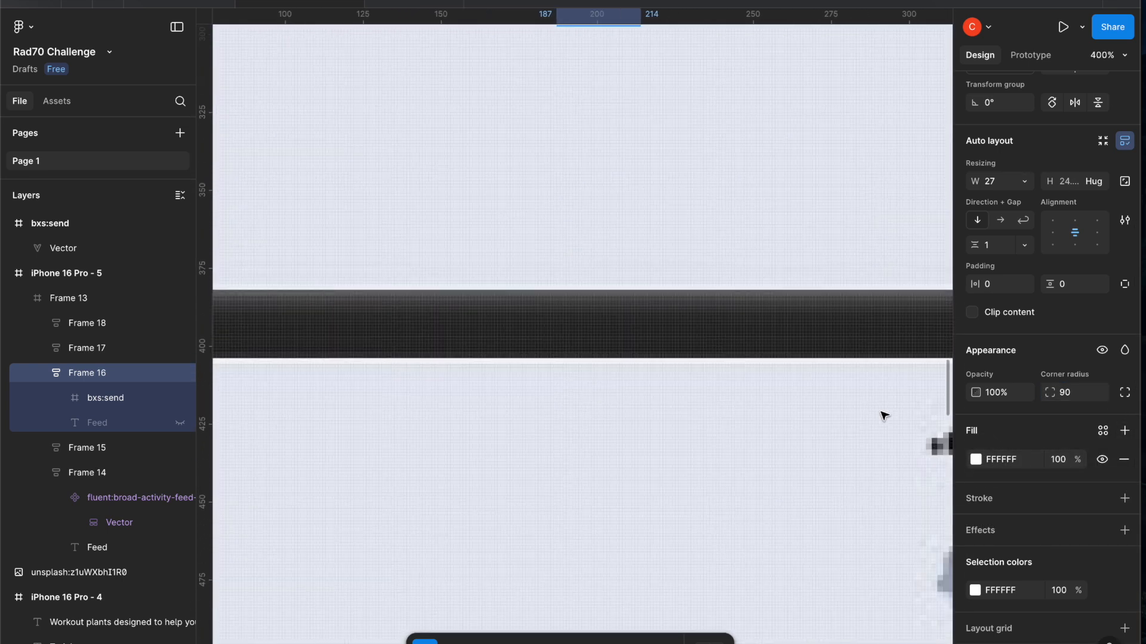
pyautogui.scroll(-8, 883, 416)
pyautogui.scroll(-12, 883, 416)
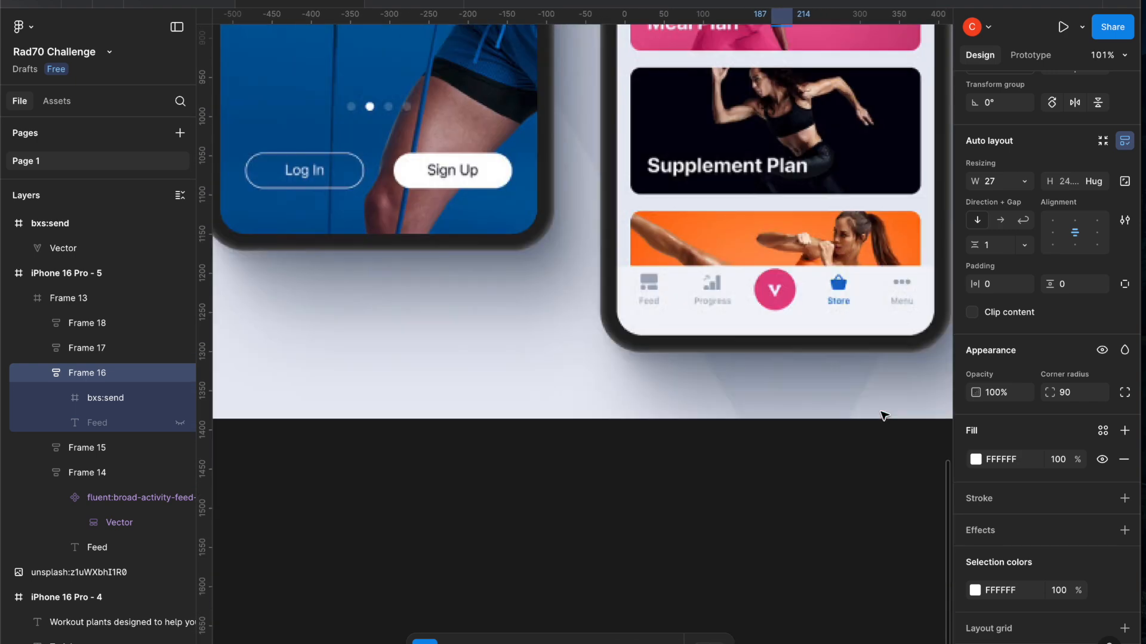
pyautogui.scroll(15, 884, 415)
pyautogui.hscroll(-5, 884, 416)
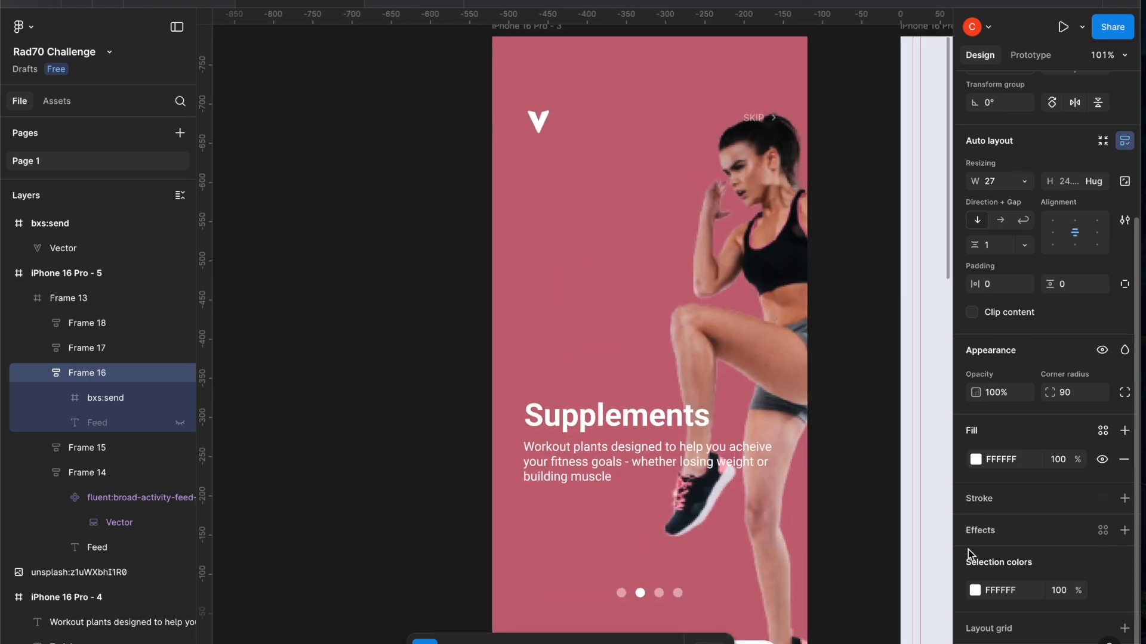
pyautogui.click(976, 460)
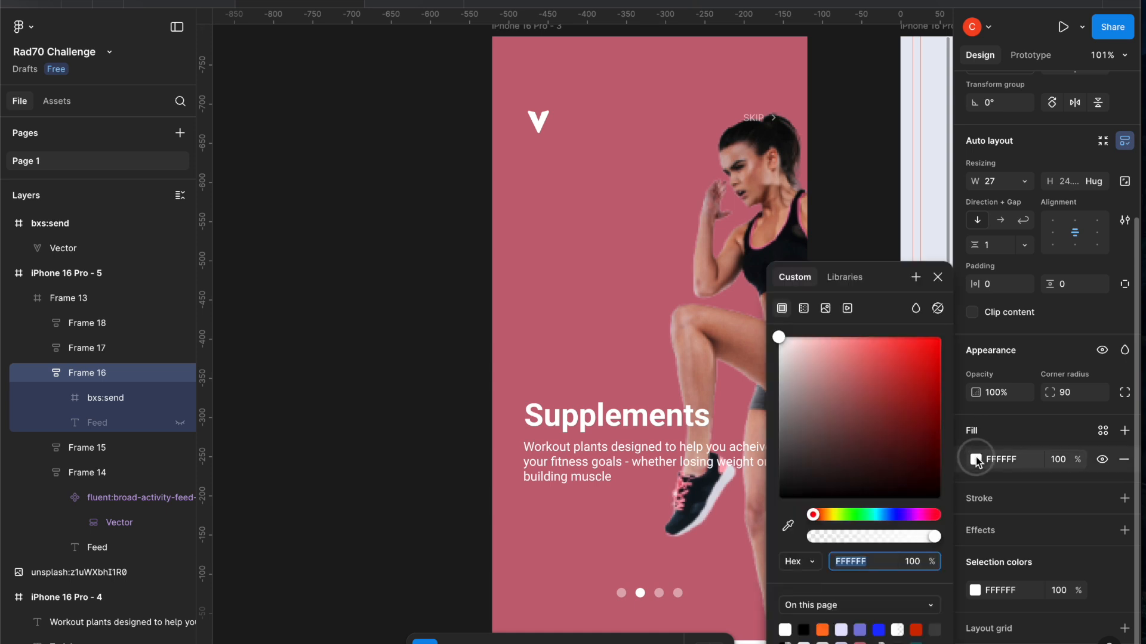
pyautogui.click(788, 525)
pyautogui.click(605, 297)
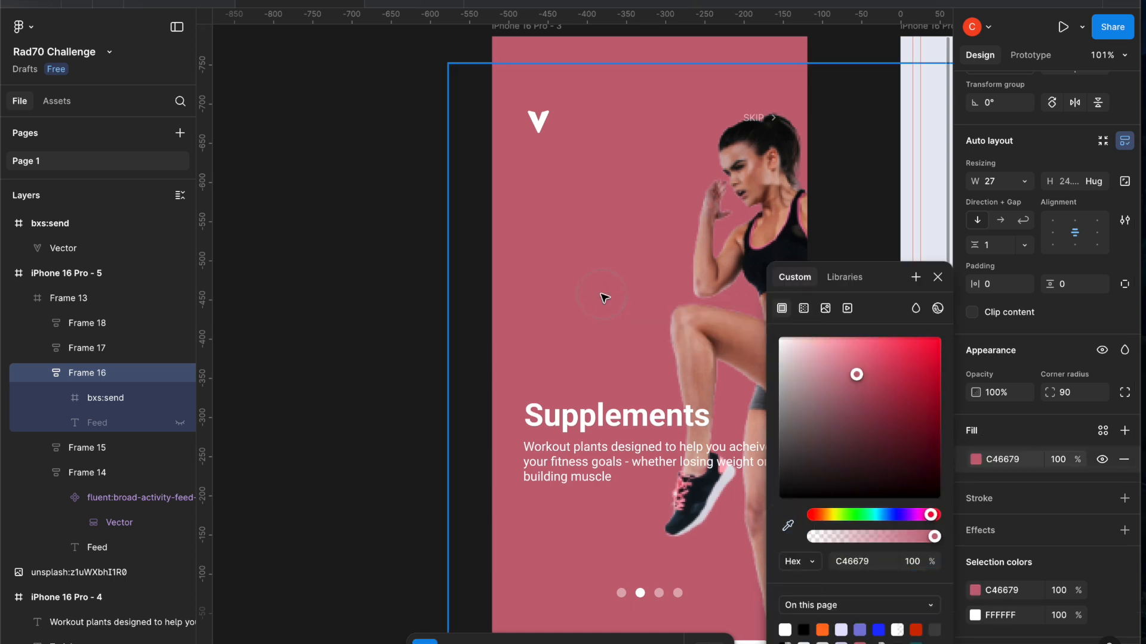
pyautogui.click(938, 277)
# Set Frame 16's height to 27 and lock its aspect ratio
pyautogui.hscroll(10, 824, 328)
pyautogui.scroll(-8, 827, 331)
pyautogui.hscroll(-5, 826, 331)
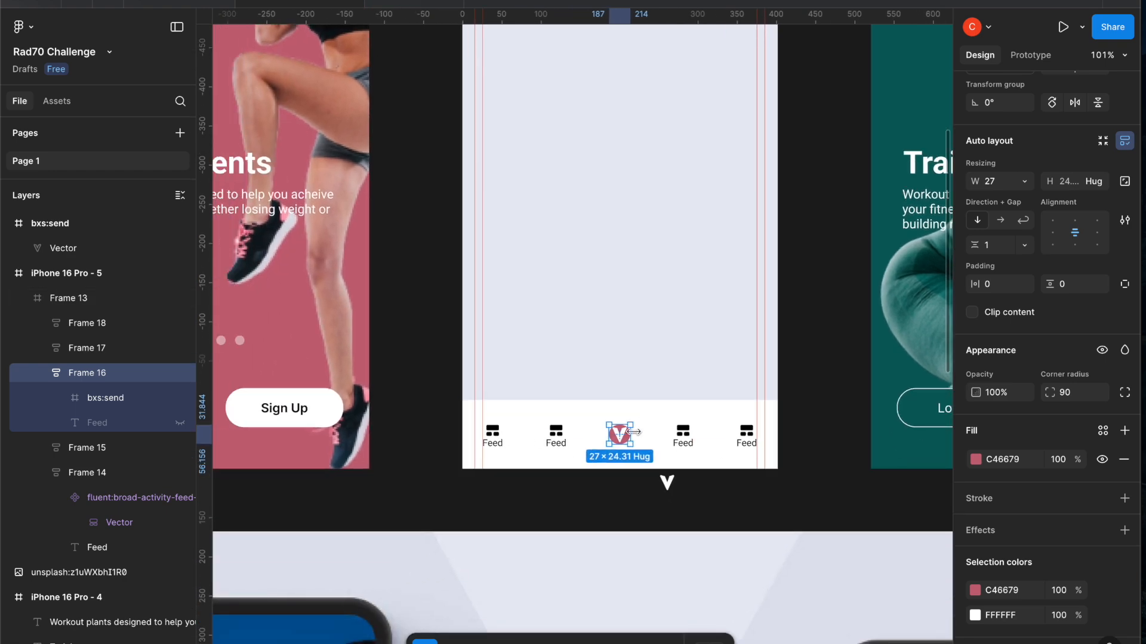
pyautogui.scroll(10, 634, 431)
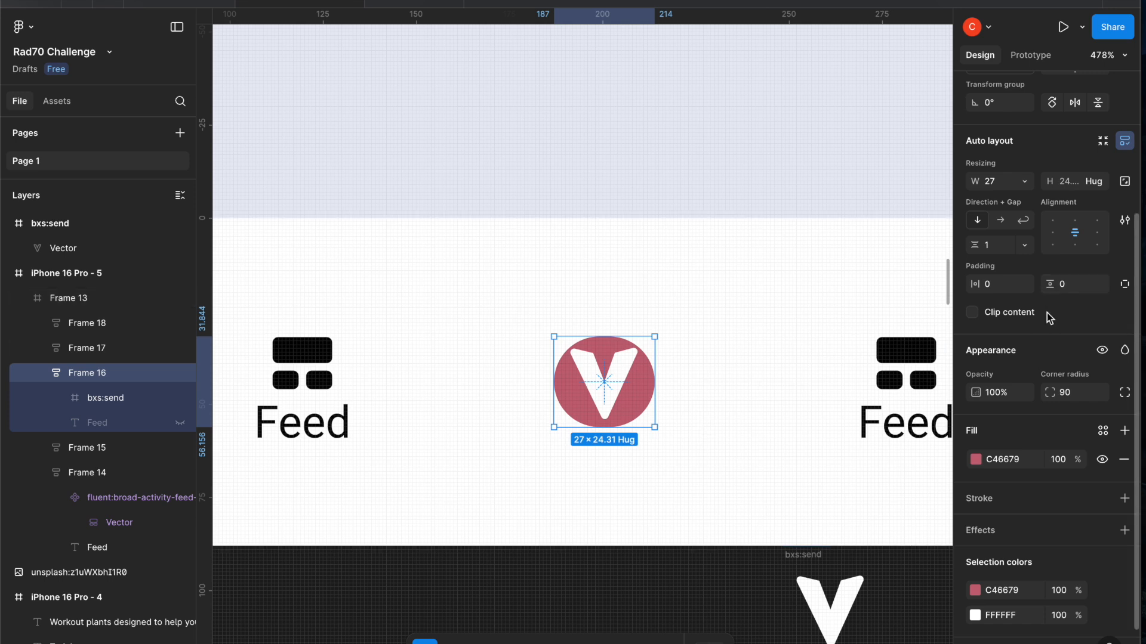
pyautogui.scroll(3, 1049, 319)
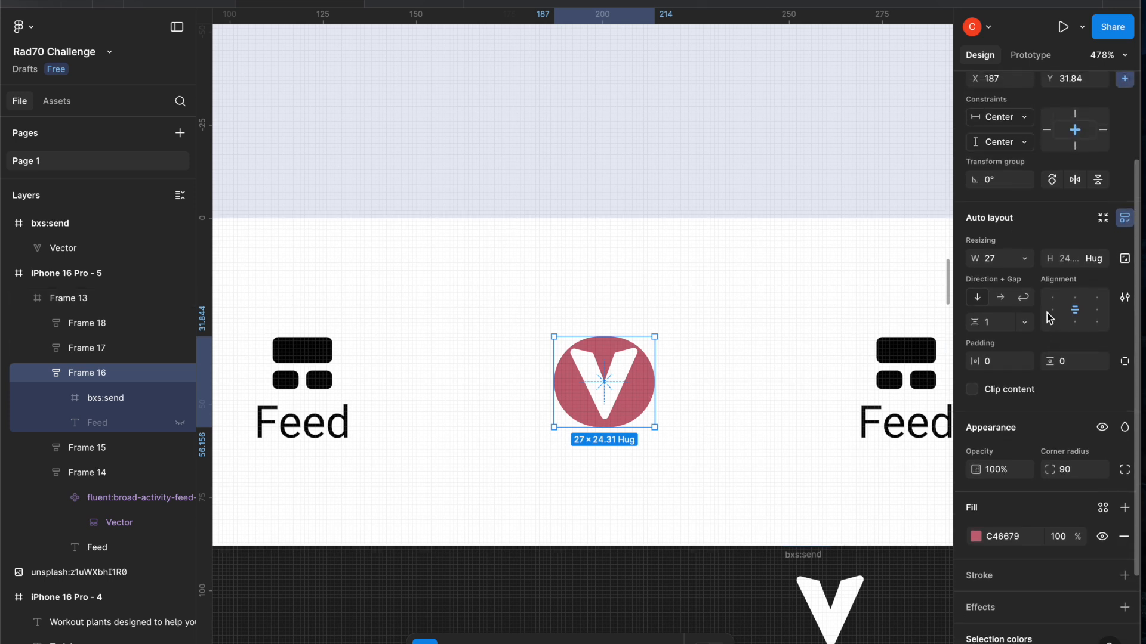
pyautogui.click(1125, 259)
pyautogui.click(1125, 259)
pyautogui.click(1070, 262)
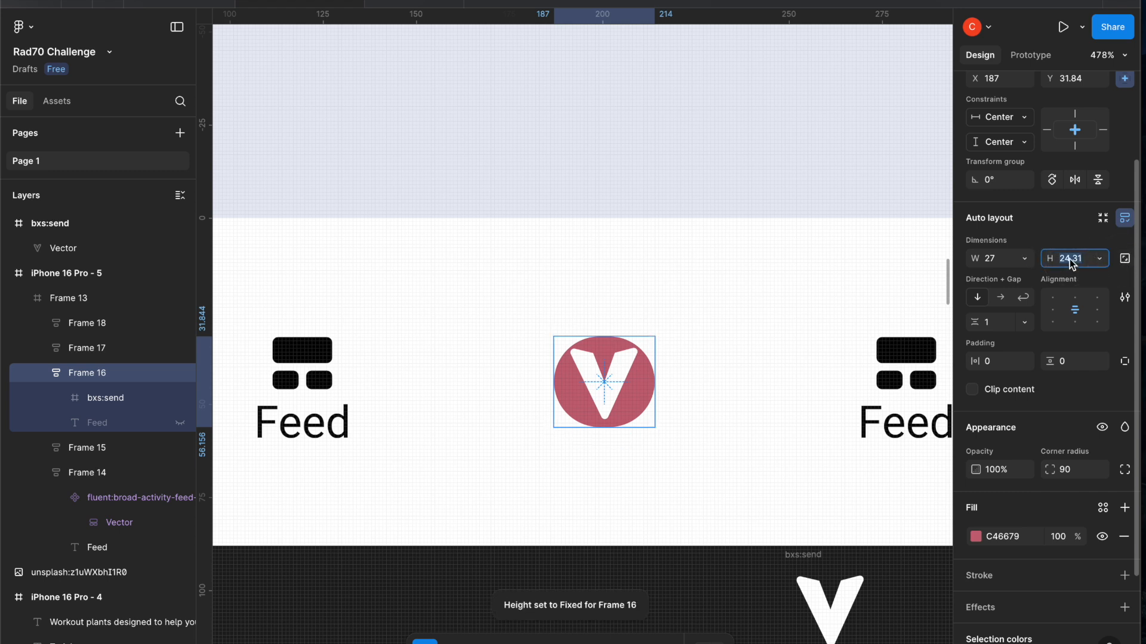
pyautogui.write('27')
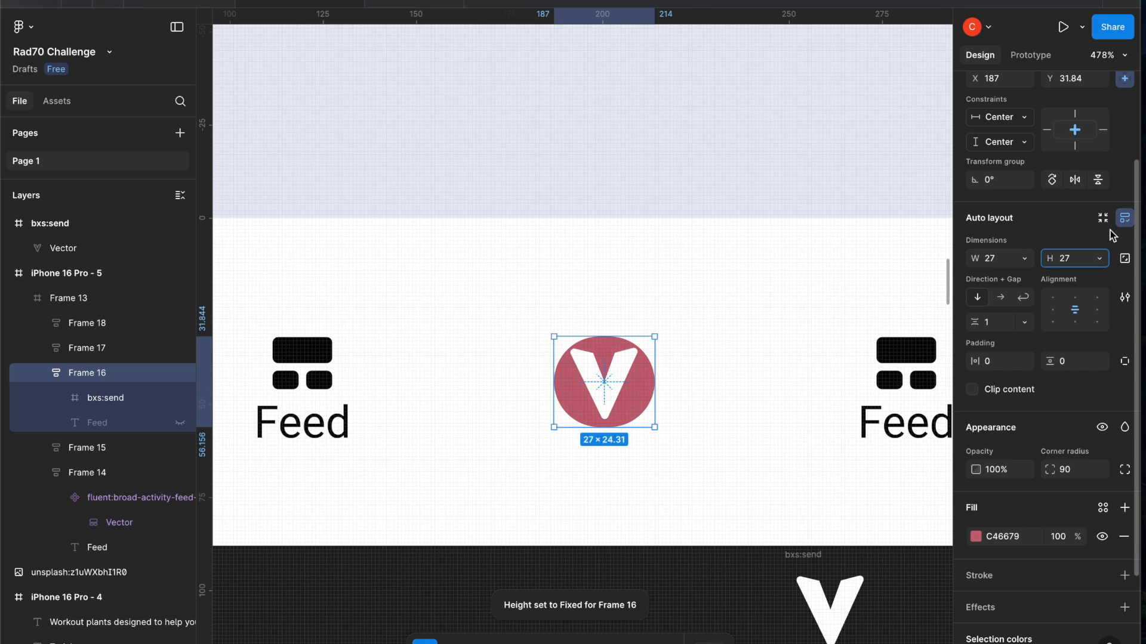
pyautogui.press('Return')
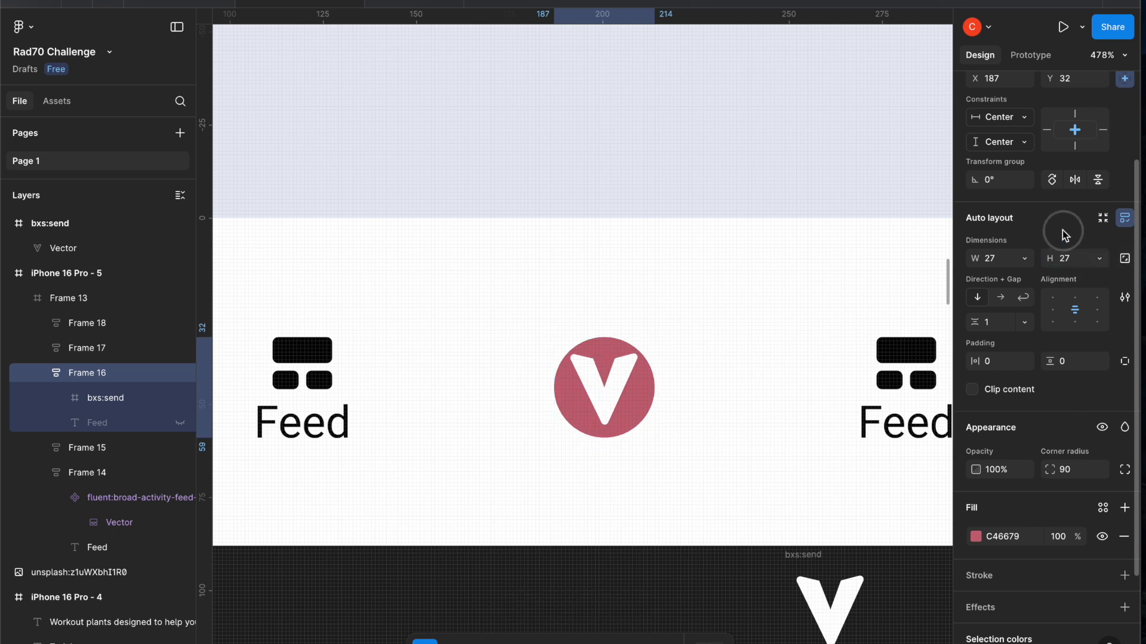
pyautogui.click(1125, 259)
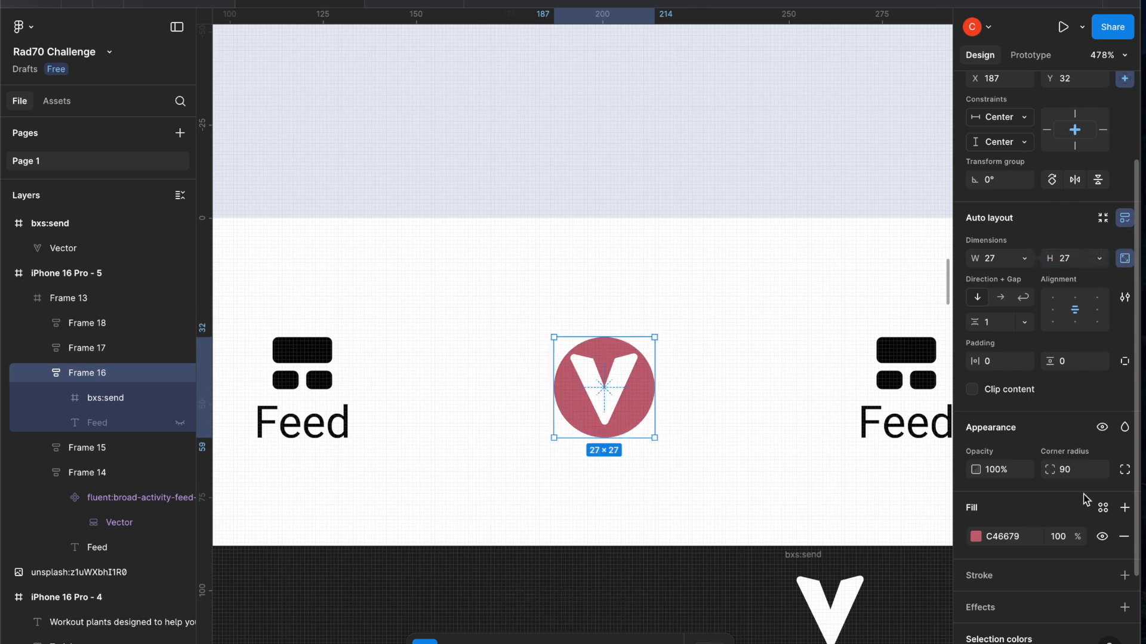
# Raise the corner radius of Frame 16 to 106
pyautogui.click(1076, 475)
pyautogui.press('Up')
pyautogui.press('Up')
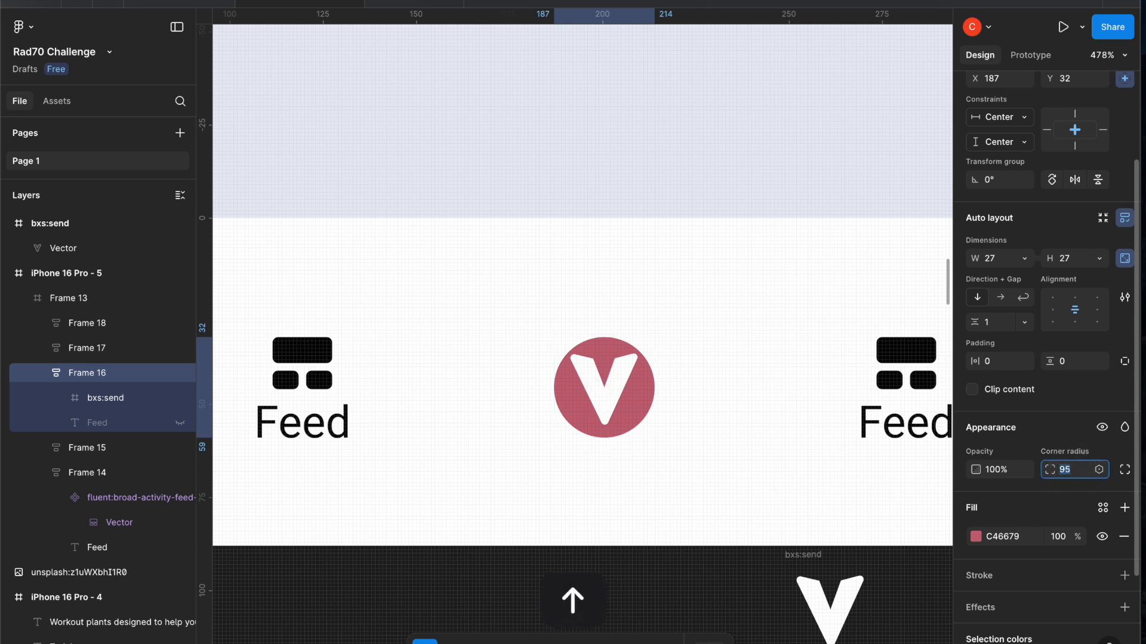
pyautogui.press('Up')
pyautogui.press('Up')
pyautogui.press('Up')
pyautogui.press('Down')
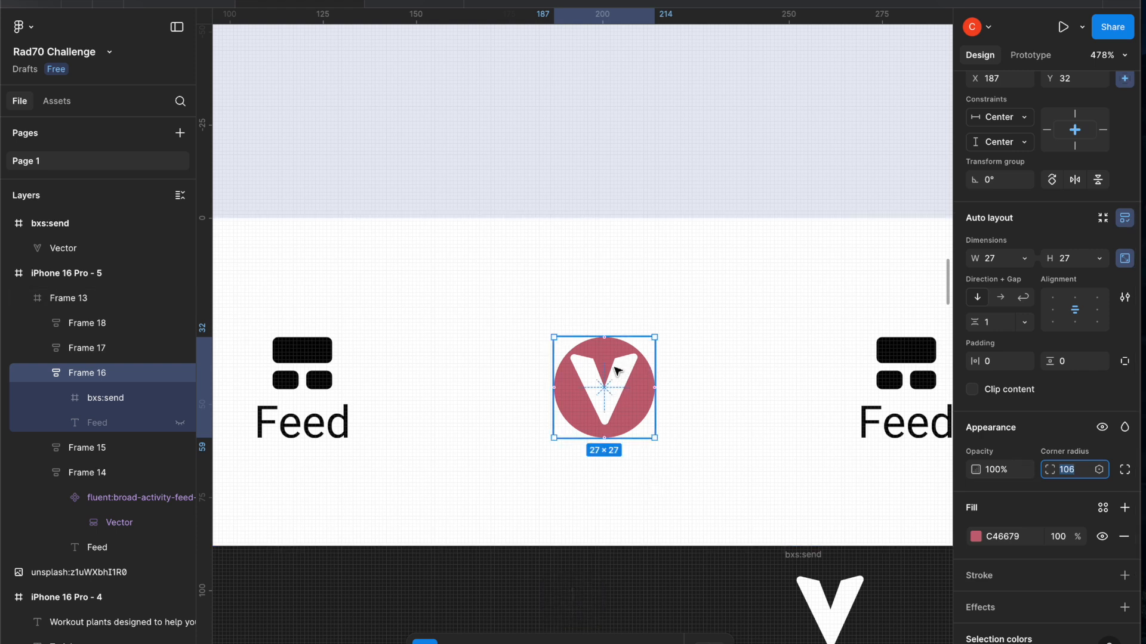
# Compare the round V button in the navigation bar with the one in the reference phone mockup
pyautogui.scroll(-6, 610, 381)
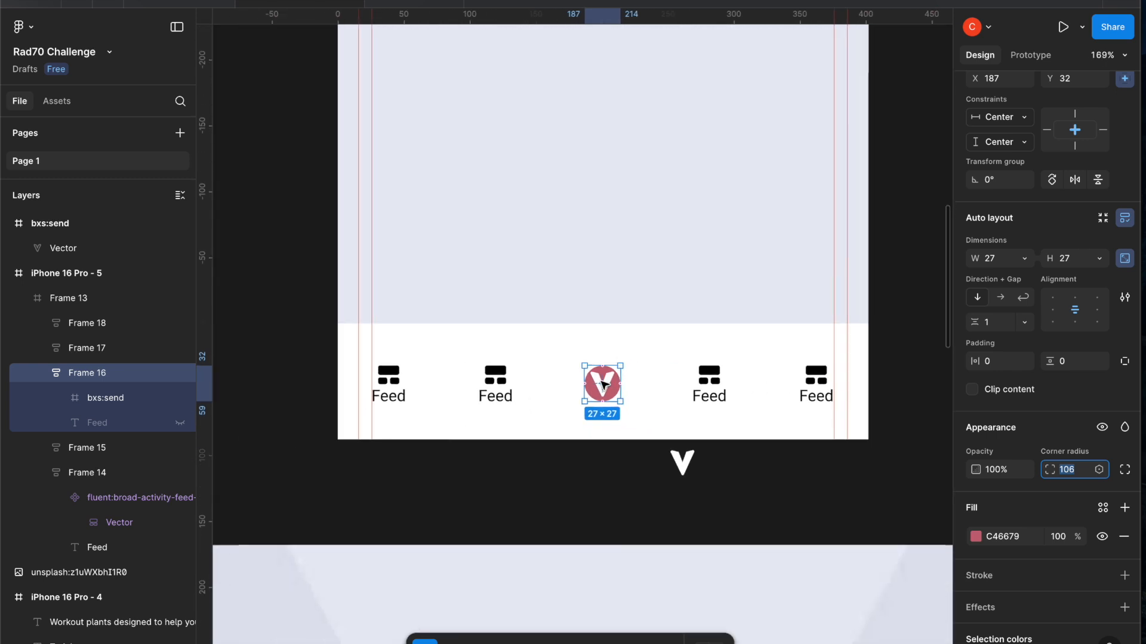
pyautogui.scroll(-12, 601, 380)
pyautogui.scroll(-10, 604, 385)
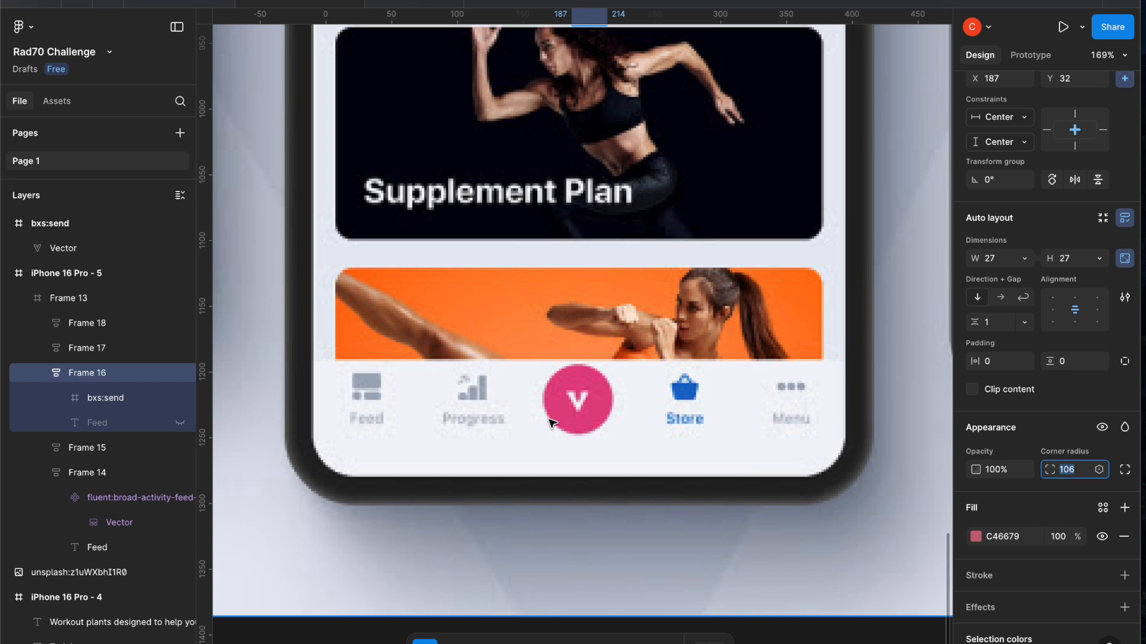
pyautogui.scroll(20, 574, 431)
pyautogui.scroll(3, 574, 430)
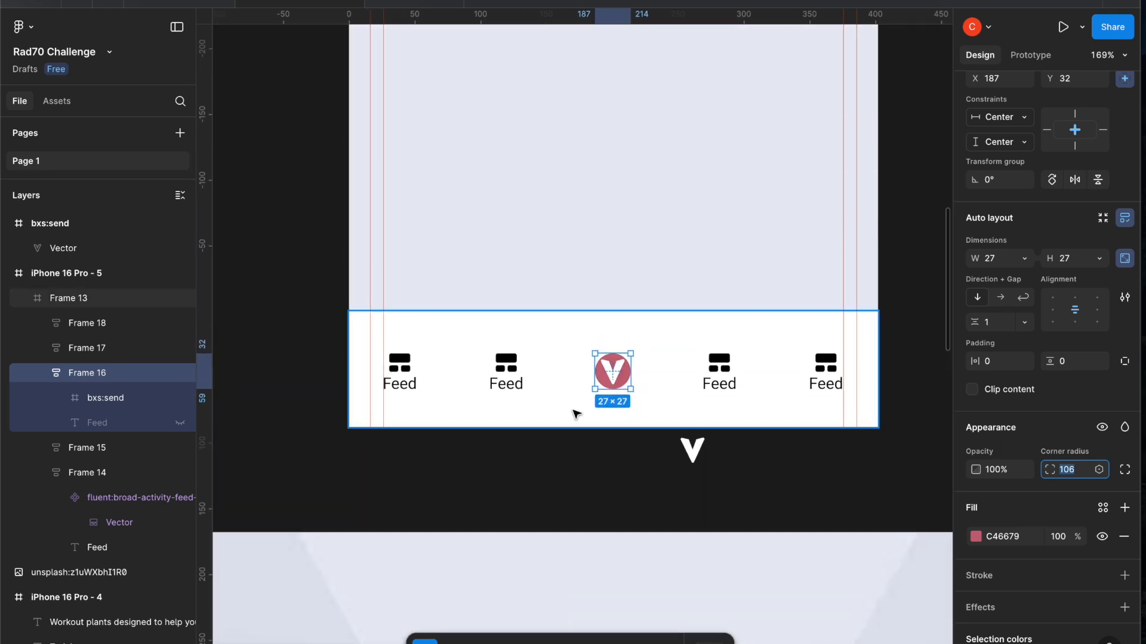
pyautogui.scroll(5, 649, 378)
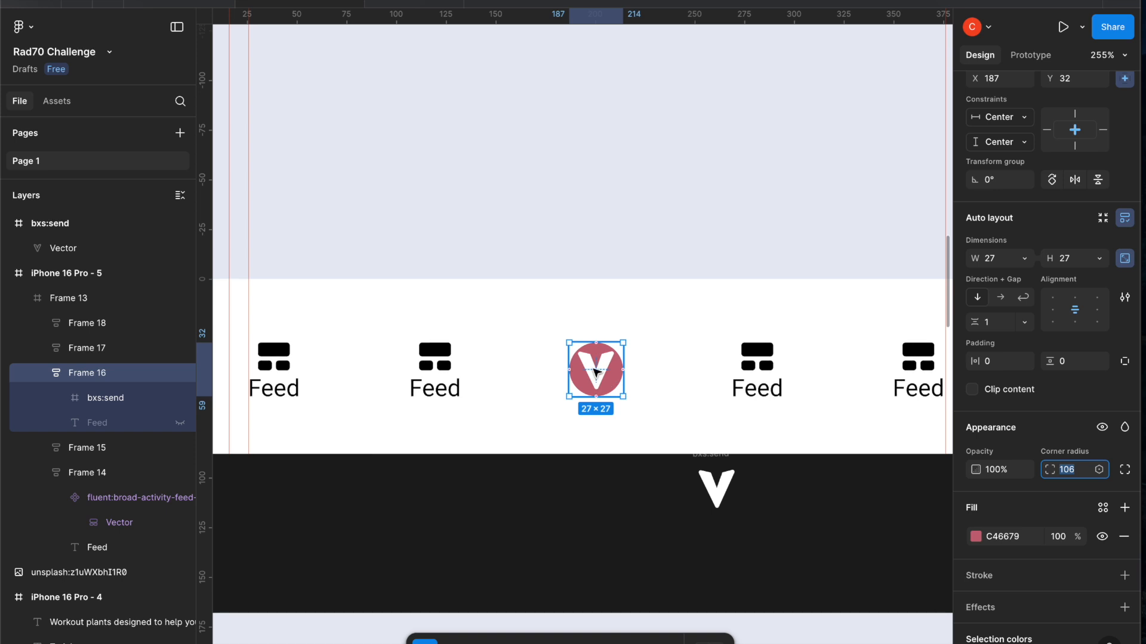
pyautogui.write('k')
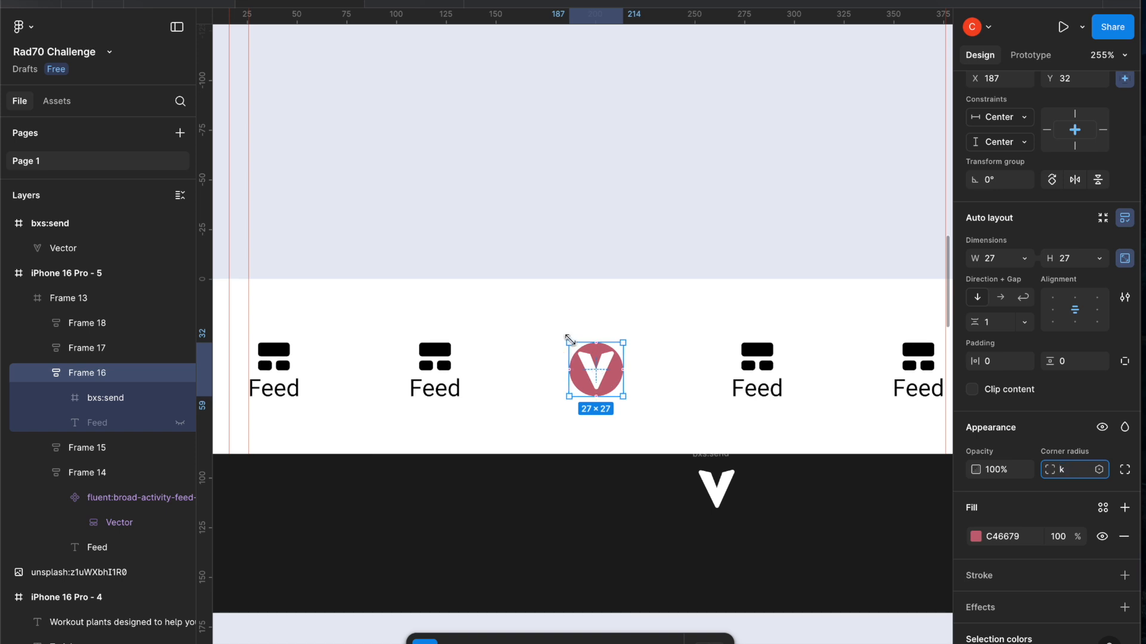
pyautogui.click(660, 328)
pyautogui.click(593, 385)
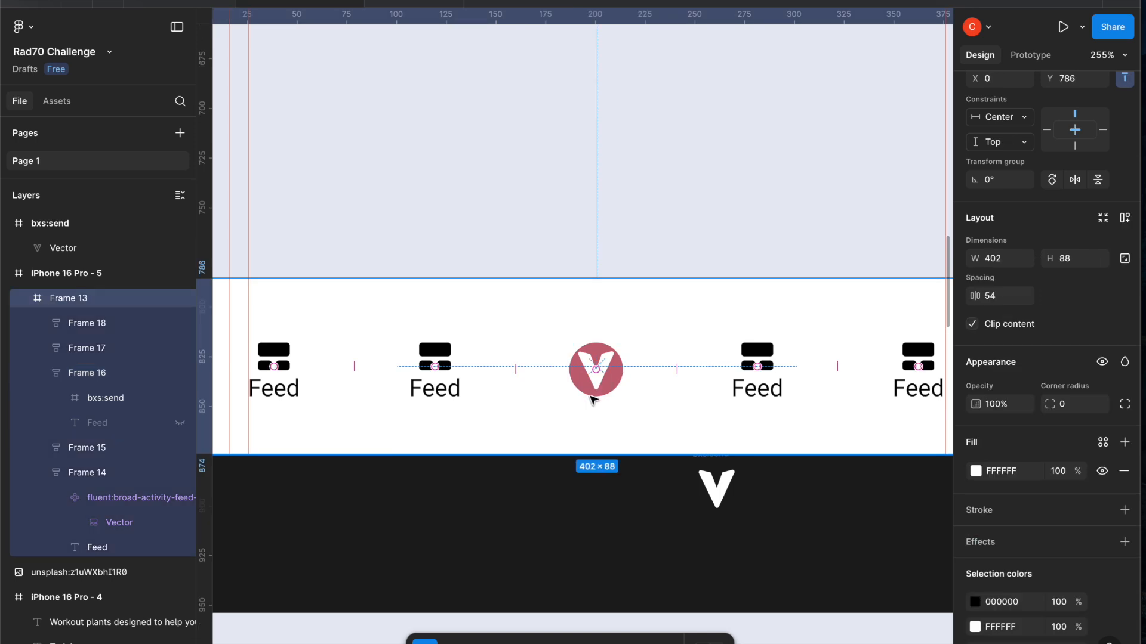
# Scale Frame 16, the round V button, proportionally to 30 × 30 with the Scale tool
pyautogui.click(90, 382)
pyautogui.press('k')
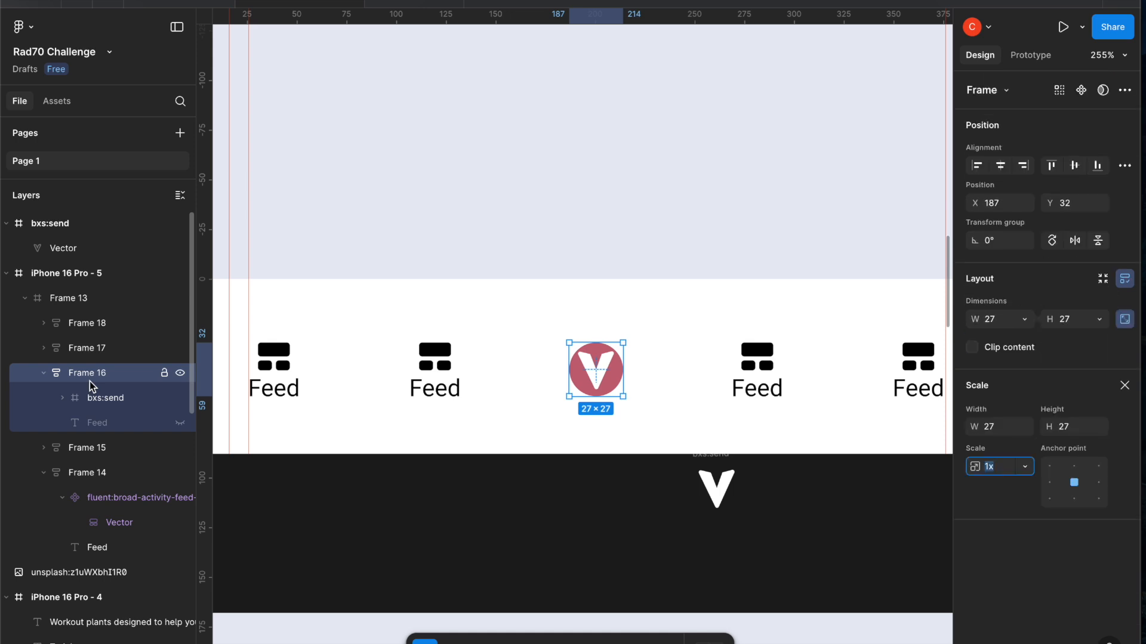
pyautogui.moveTo(567, 343); pyautogui.dragTo(558, 336)
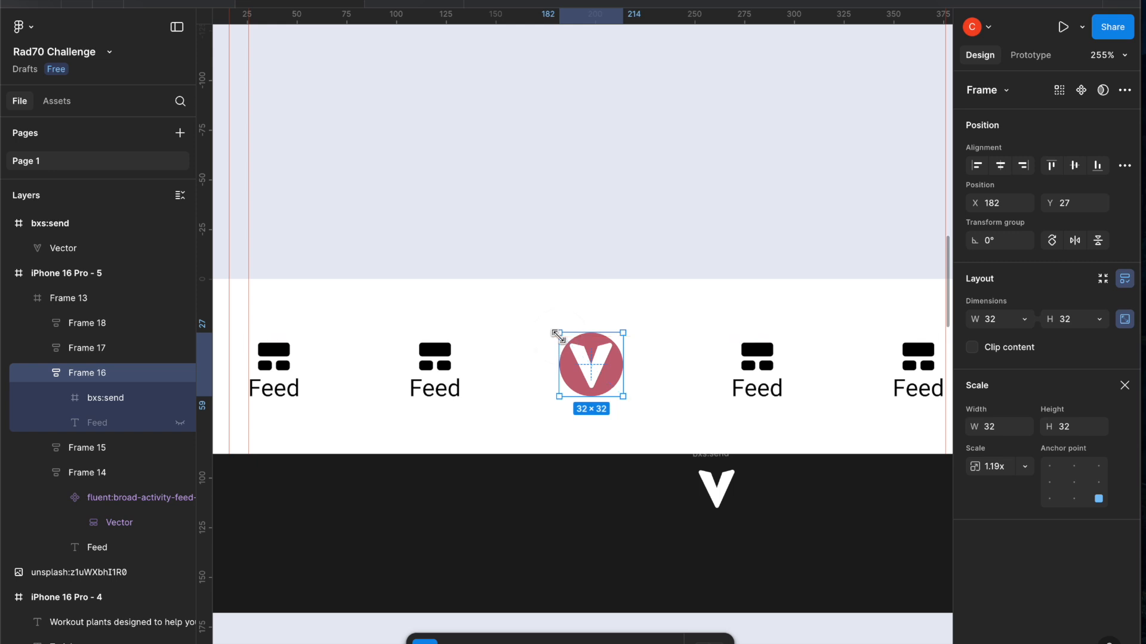
pyautogui.moveTo(558, 333); pyautogui.dragTo(563, 339)
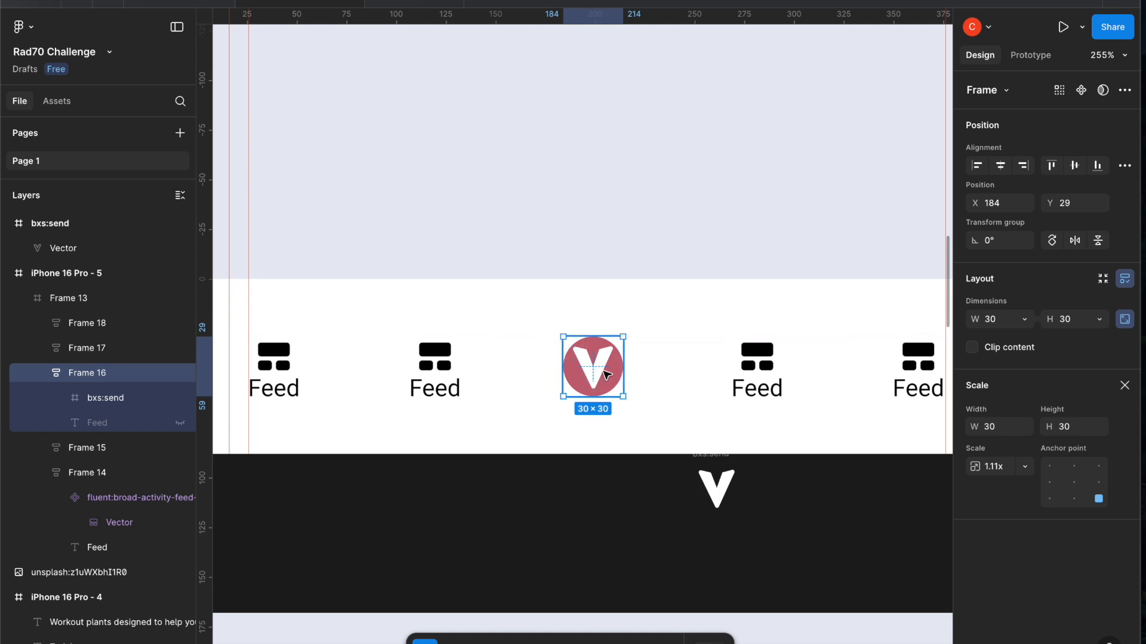
# Shrink the bxs:send V icon inside the round button to 20.67 × 20.67
pyautogui.scroll(-3, 670, 384)
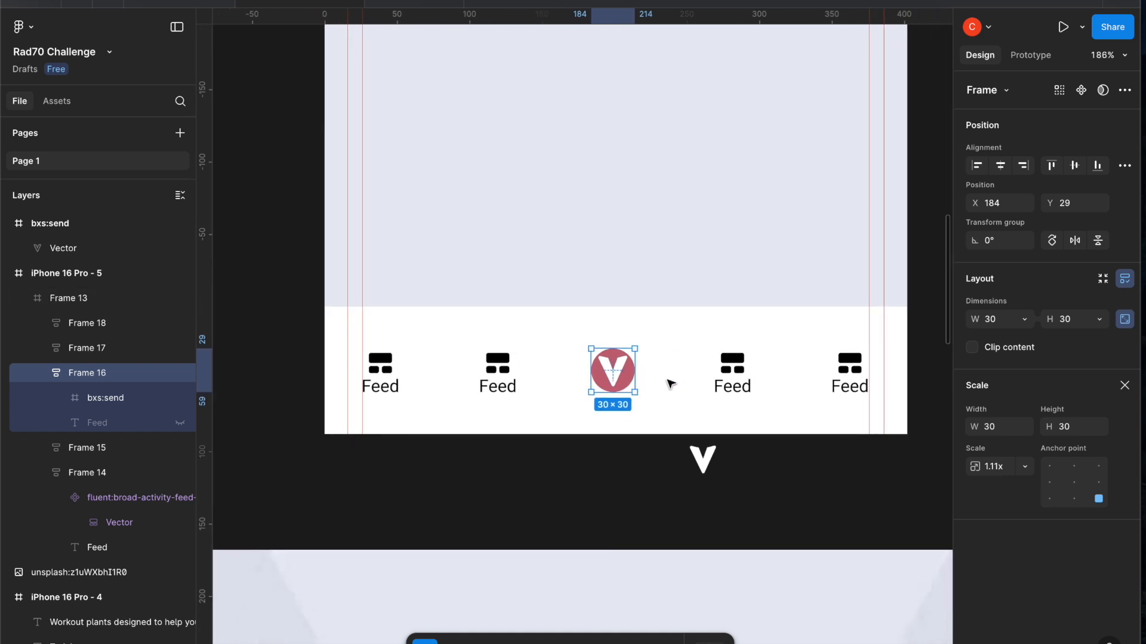
pyautogui.click(668, 379)
pyautogui.click(657, 499)
pyautogui.click(614, 374)
pyautogui.doubleClick(615, 375)
pyautogui.doubleClick(617, 376)
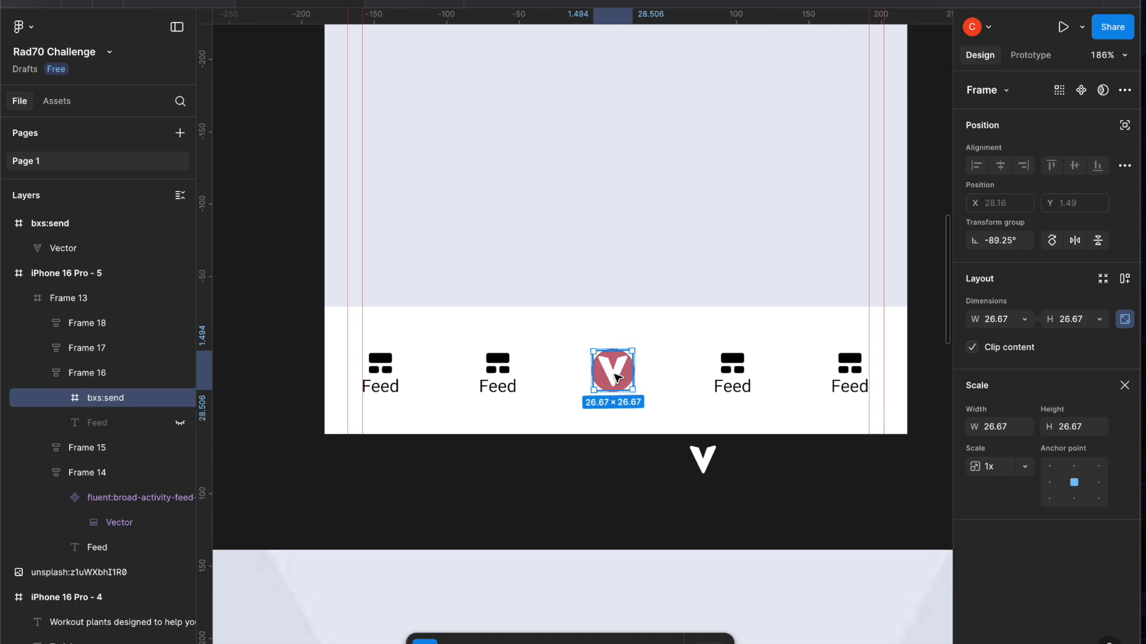
pyautogui.click(994, 320)
pyautogui.press('Down')
pyautogui.press('Down')
pyautogui.press('Down')
pyautogui.press('Down')
pyautogui.press('Down')
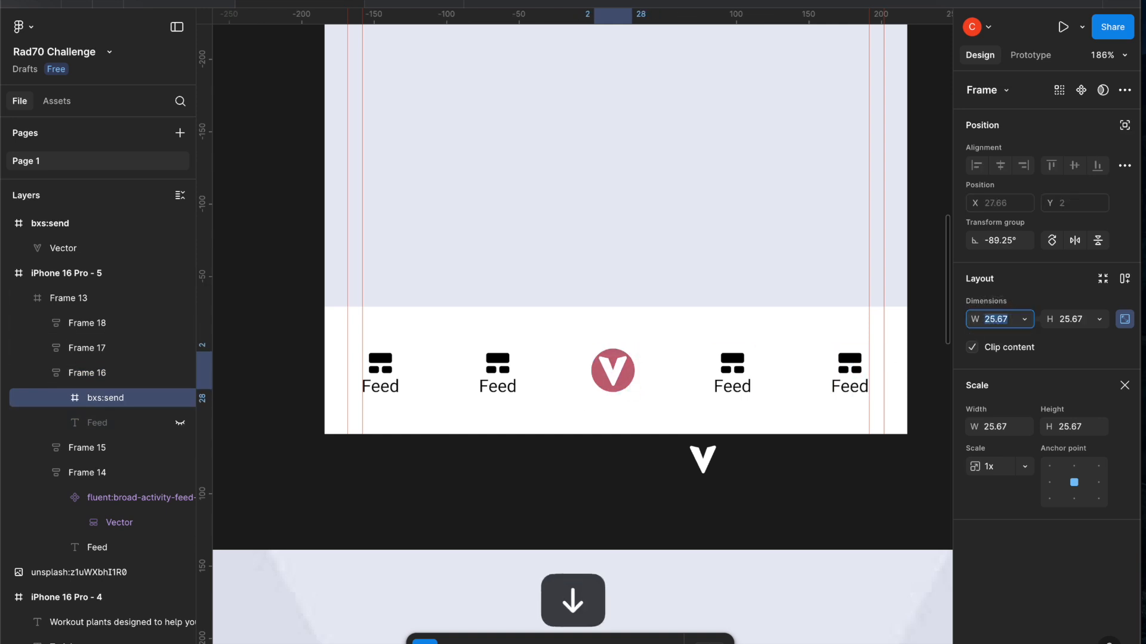
pyautogui.press('Down')
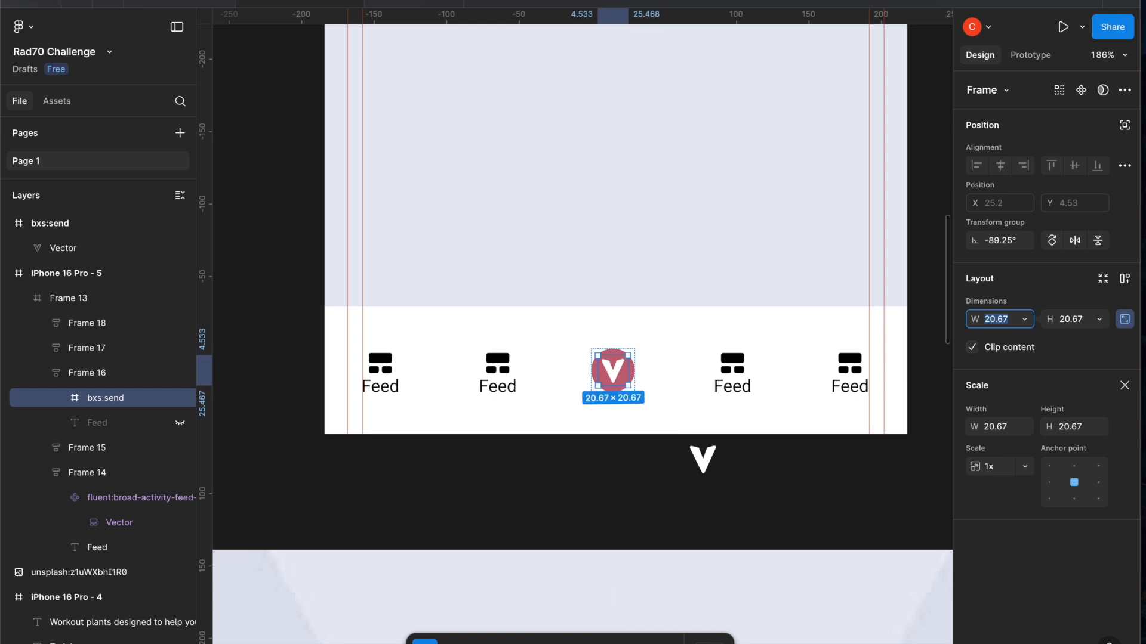
# Reduce the V icon inside the round button to 19.67 × 19.67 and delete the spare white V icon below the screen frame
pyautogui.press('Down')
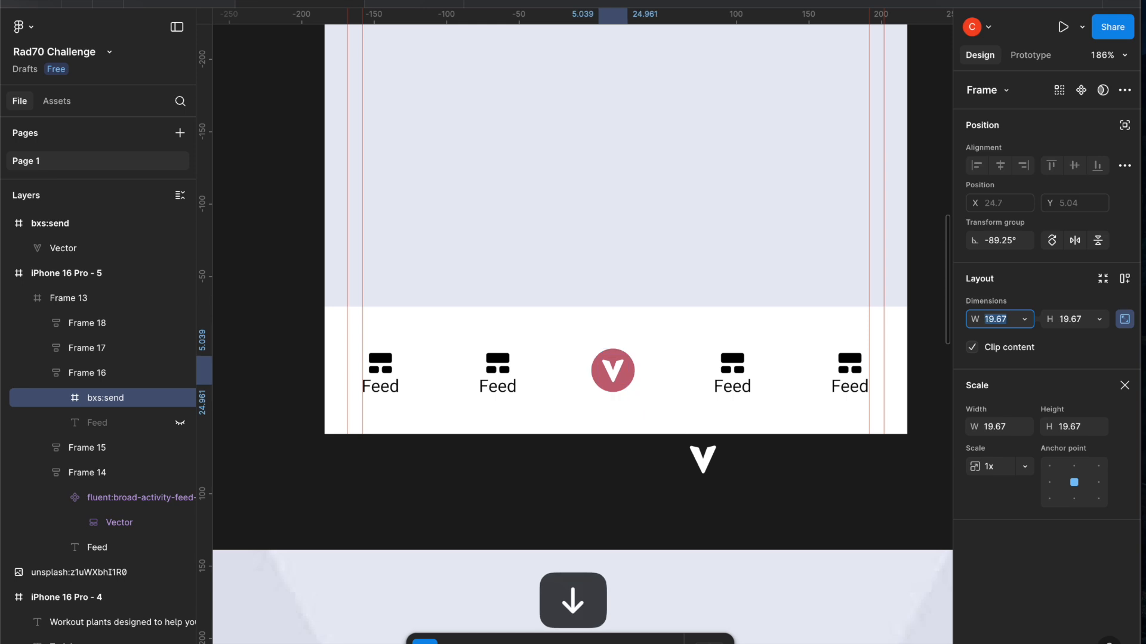
pyautogui.click(704, 464)
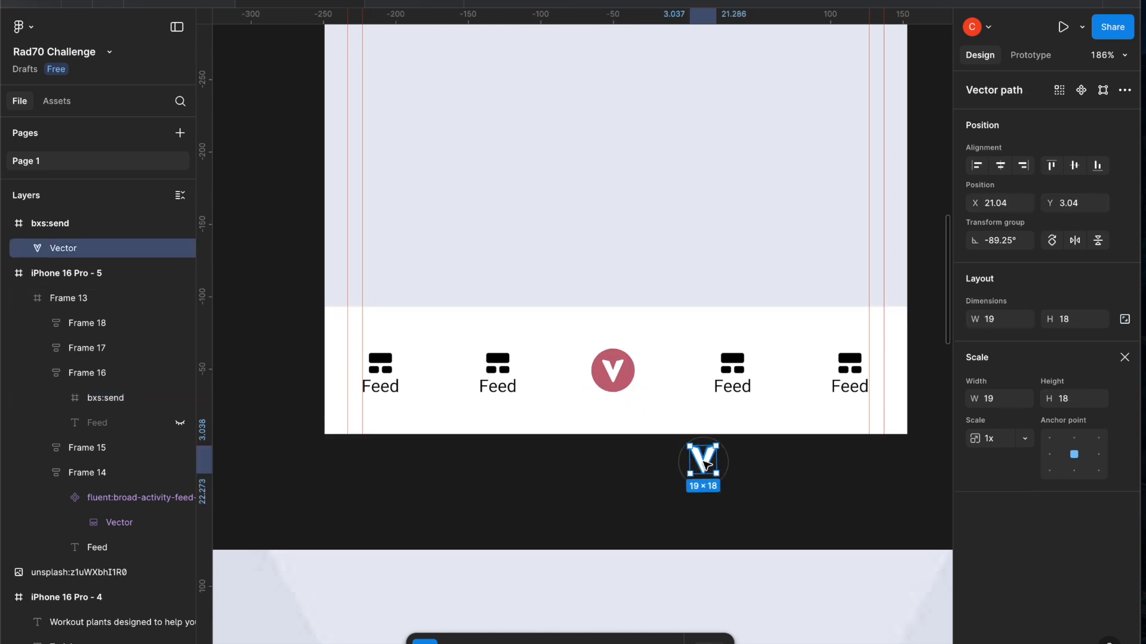
pyautogui.press('BackSpace')
pyautogui.click(702, 438)
pyautogui.press('BackSpace')
# Shrink the bxs:send V icon in the round button to 12.67 × 12.67
pyautogui.scroll(-10, 673, 501)
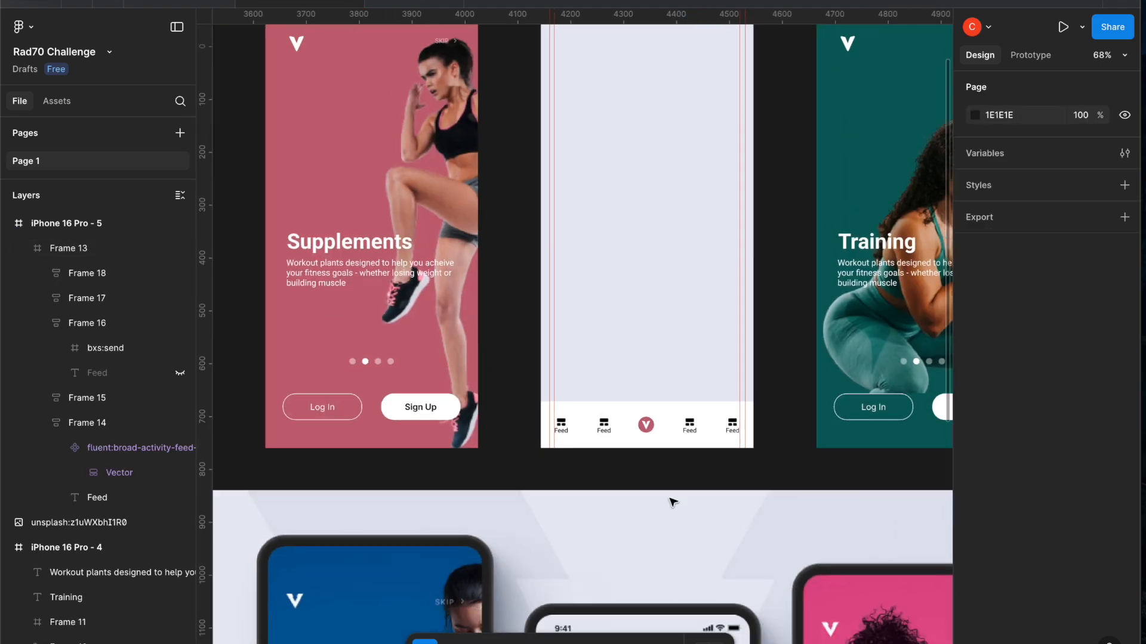
pyautogui.scroll(-12, 673, 502)
pyautogui.scroll(10, 673, 502)
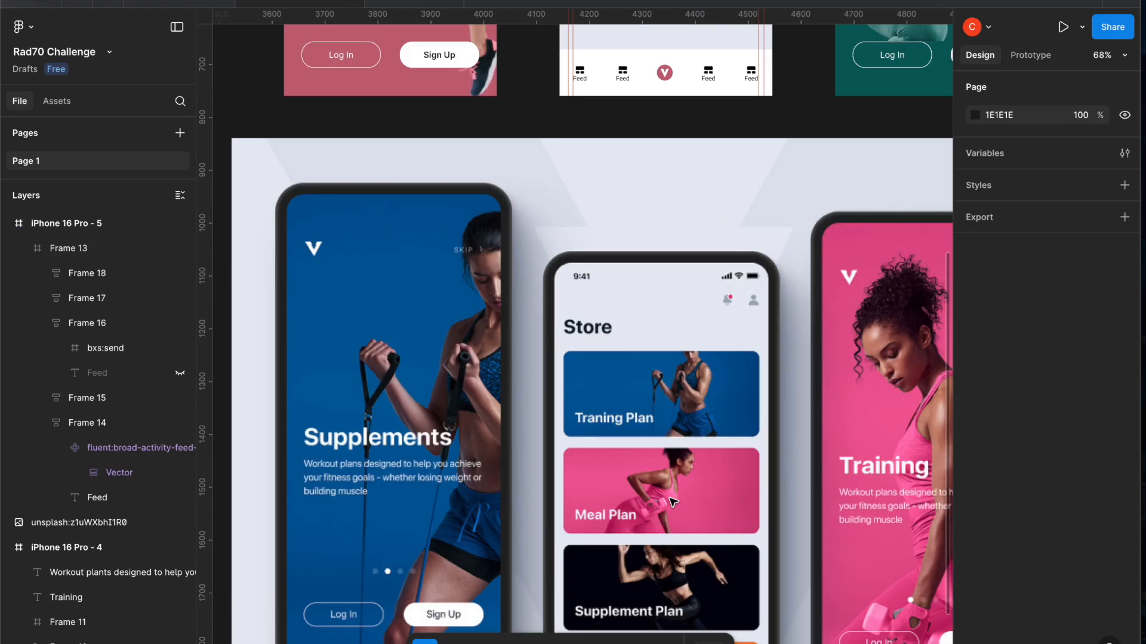
pyautogui.scroll(5, 668, 324)
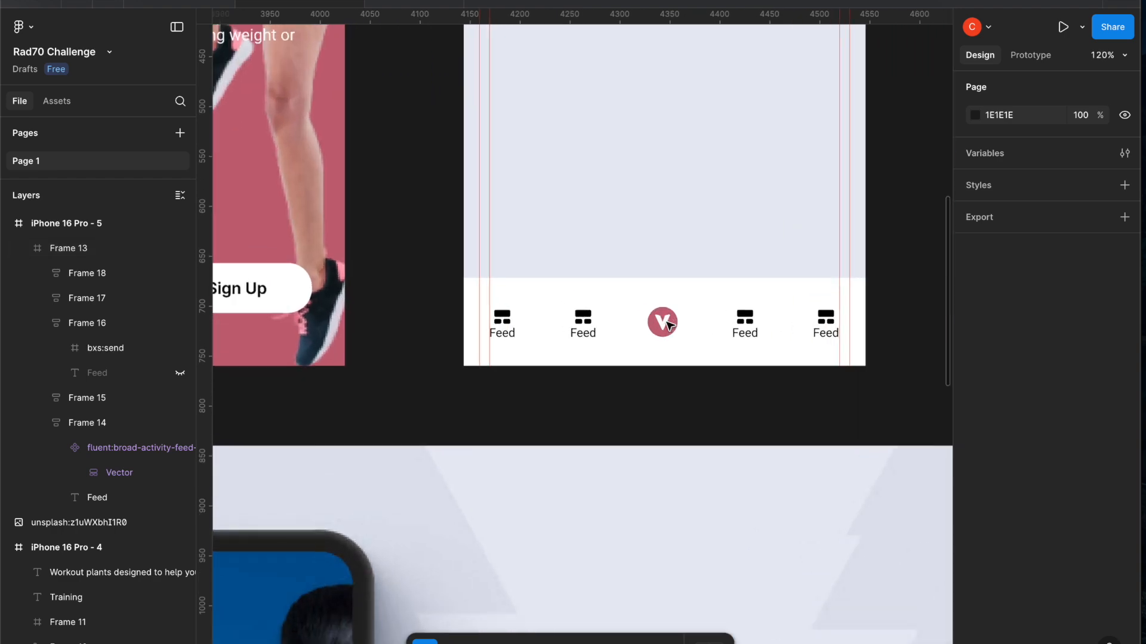
pyautogui.doubleClick(663, 327)
pyautogui.doubleClick(663, 327)
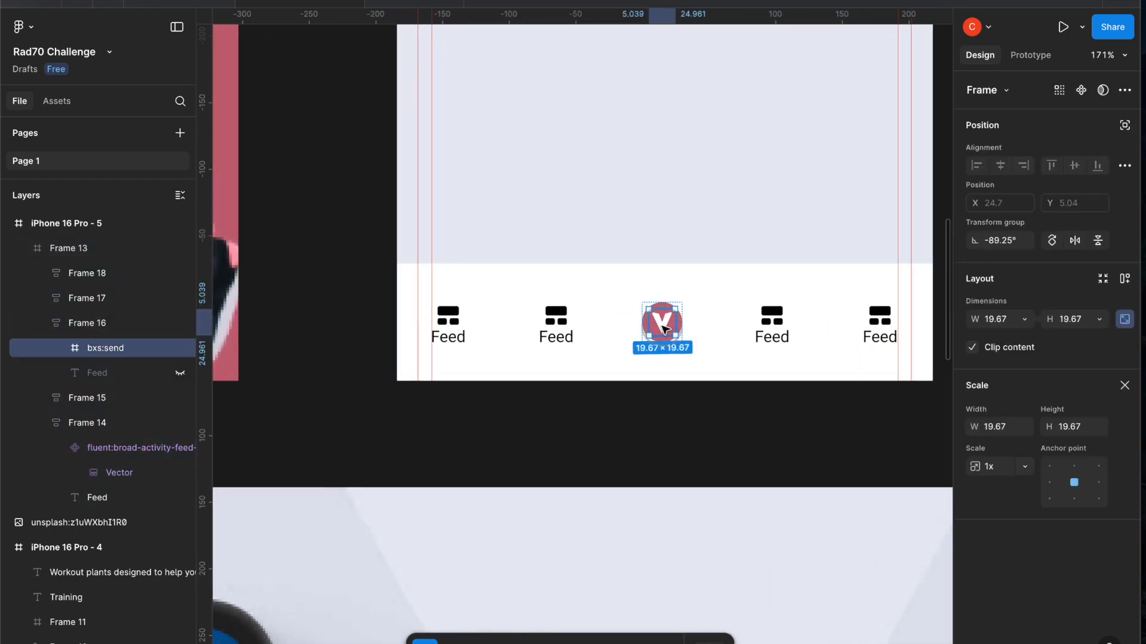
pyautogui.press('Down')
pyautogui.press('Down')
pyautogui.press('Down')
pyautogui.press('Down')
pyautogui.press('Down')
pyautogui.press('Down')
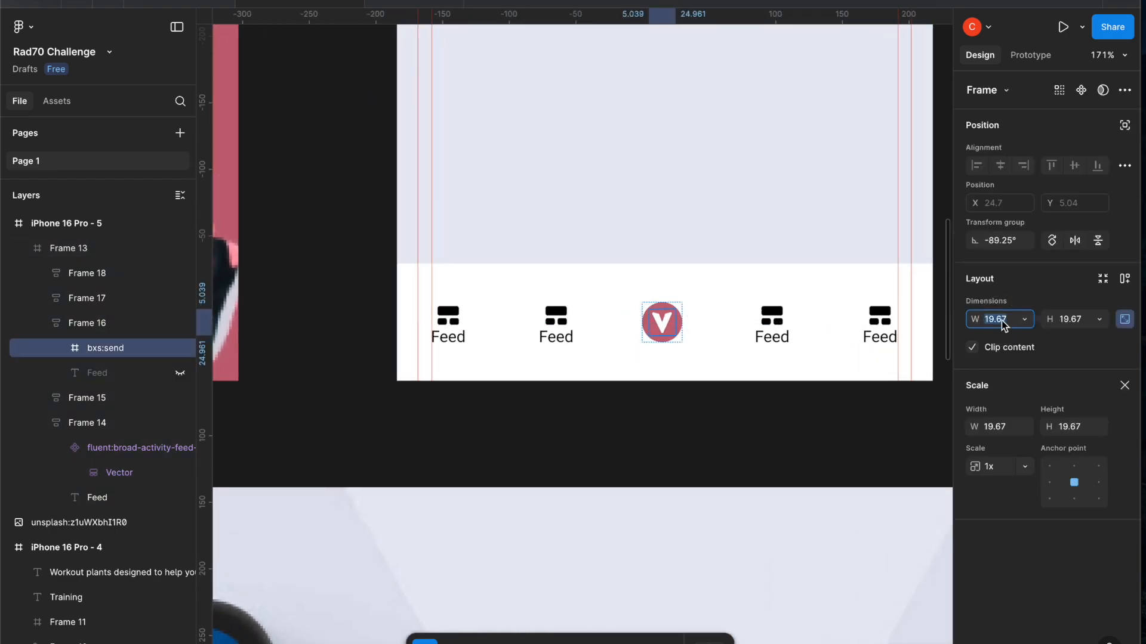
pyautogui.press('Down')
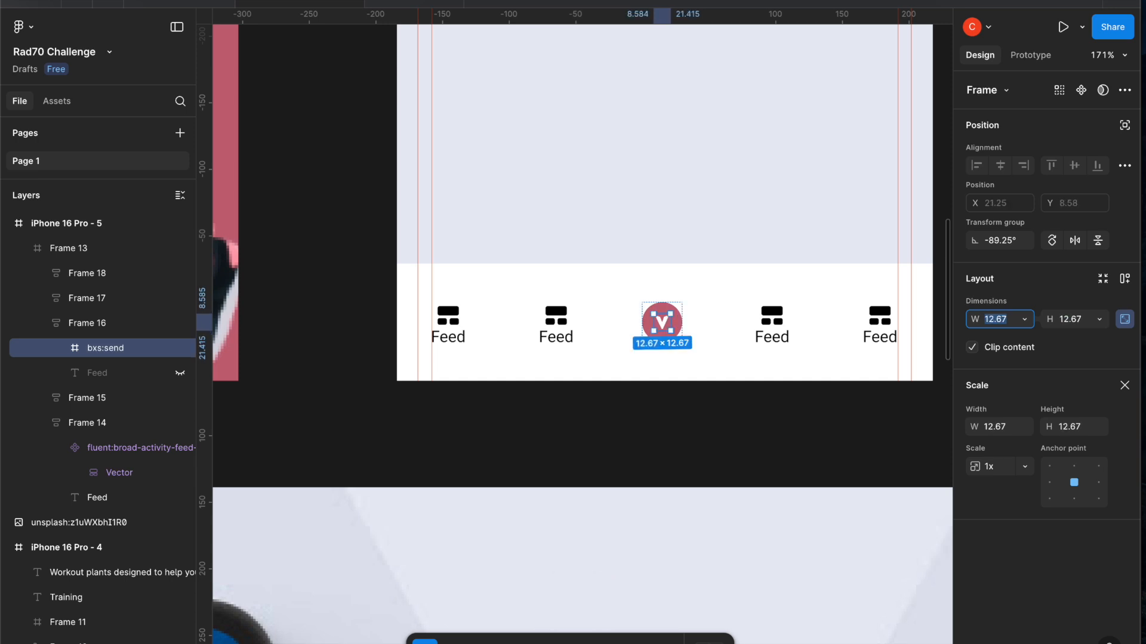
# Leave the scale settings and enlarge Frame 16, the pink circle, to 35 × 35 without scaling its V icon
pyautogui.click(751, 463)
pyautogui.scroll(-8, 751, 463)
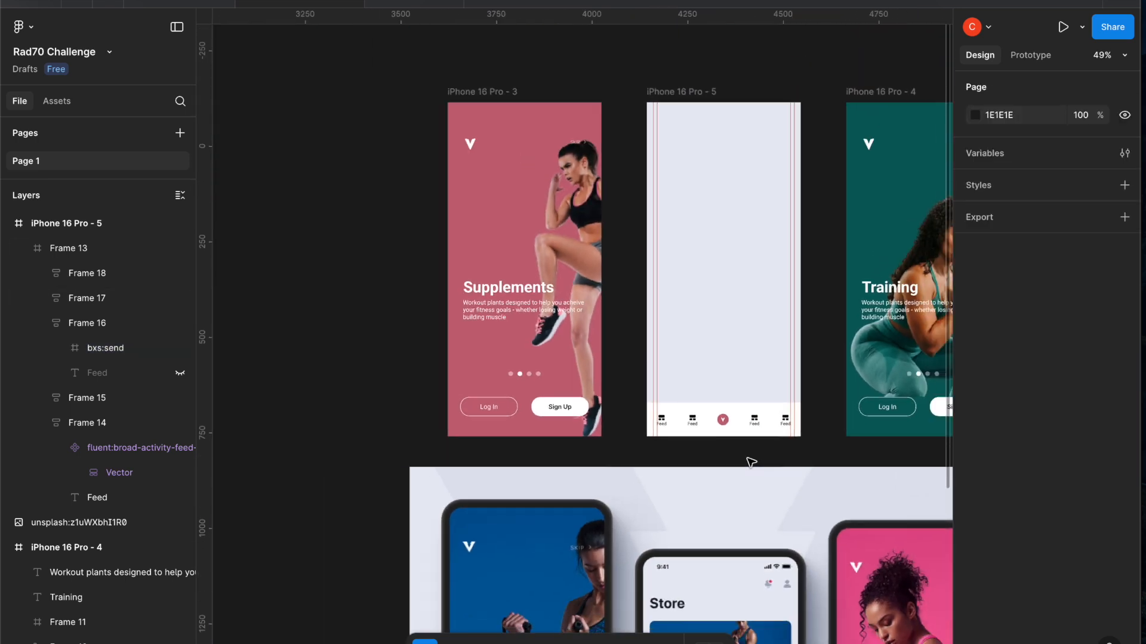
pyautogui.scroll(-5, 751, 463)
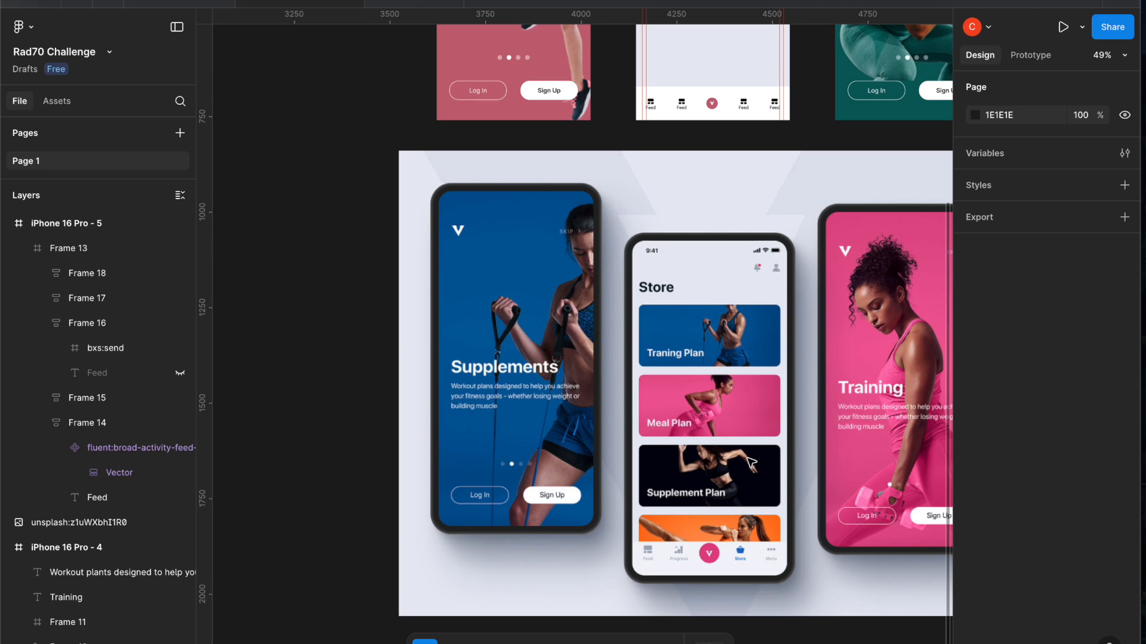
pyautogui.scroll(5, 750, 463)
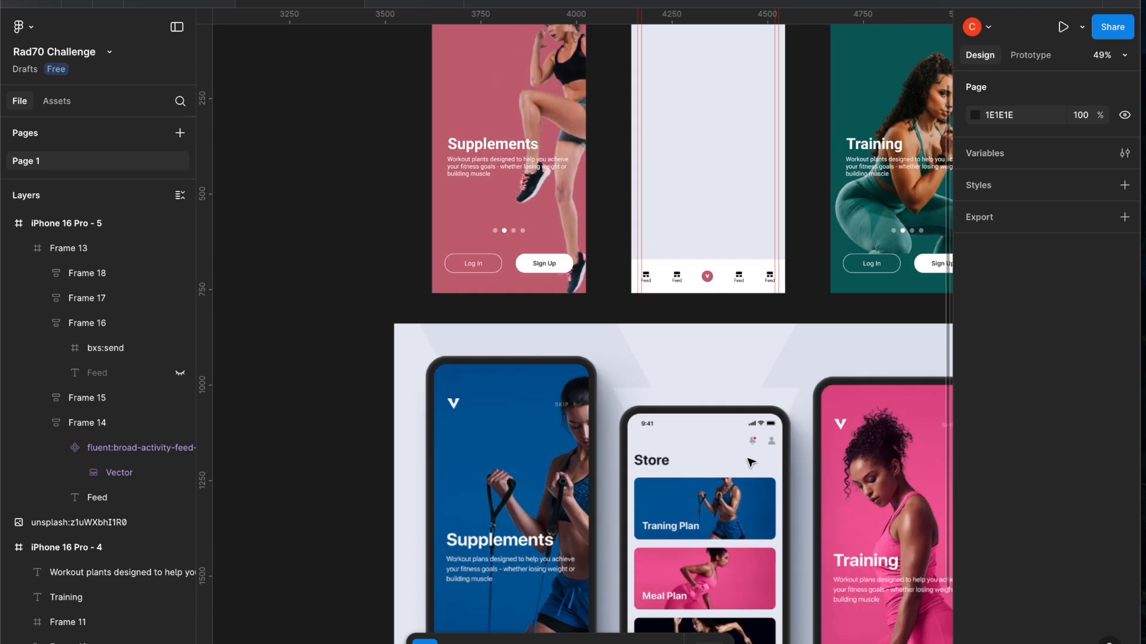
pyautogui.keyDown('ctrl'); pyautogui.scroll(10, 792, 479); pyautogui.keyUp('ctrl')
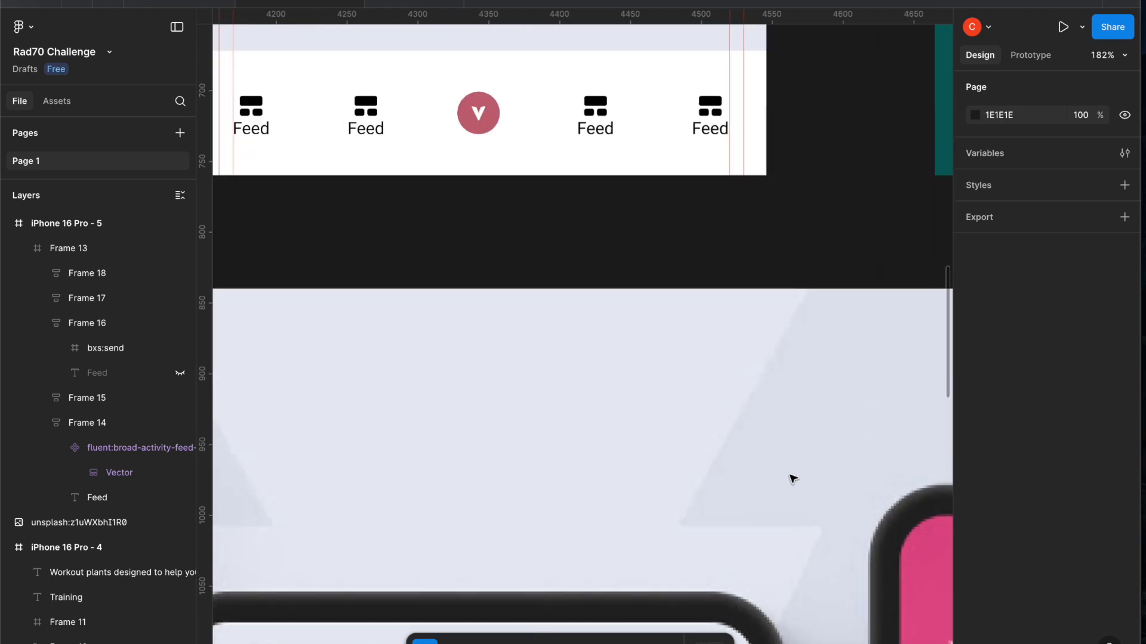
pyautogui.scroll(5, 792, 476)
pyautogui.doubleClick(736, 414)
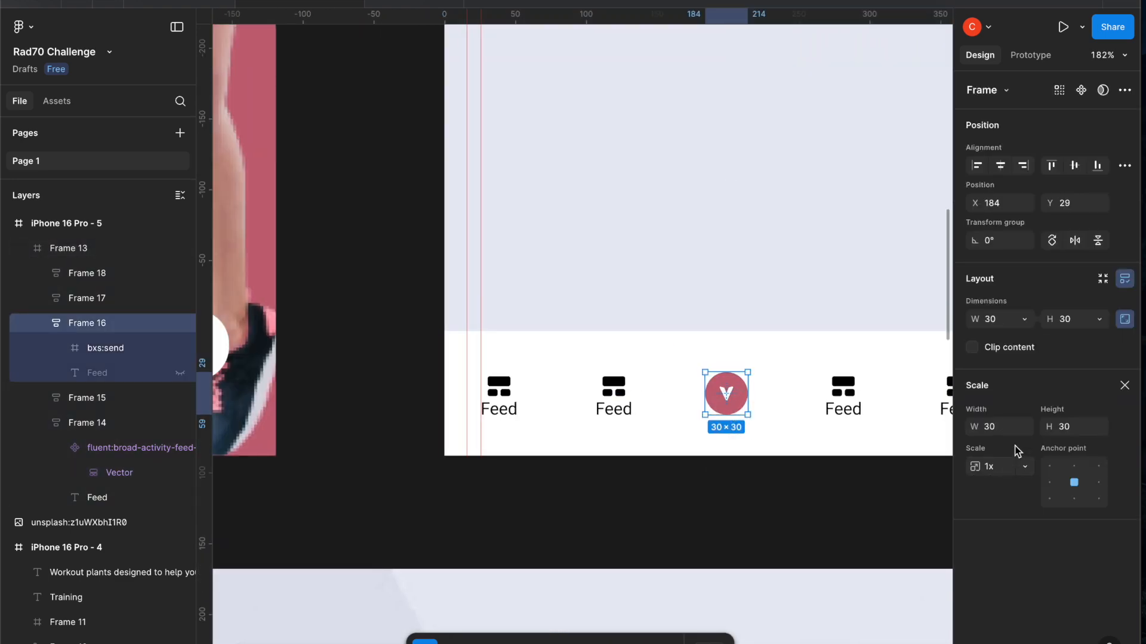
pyautogui.click(1124, 388)
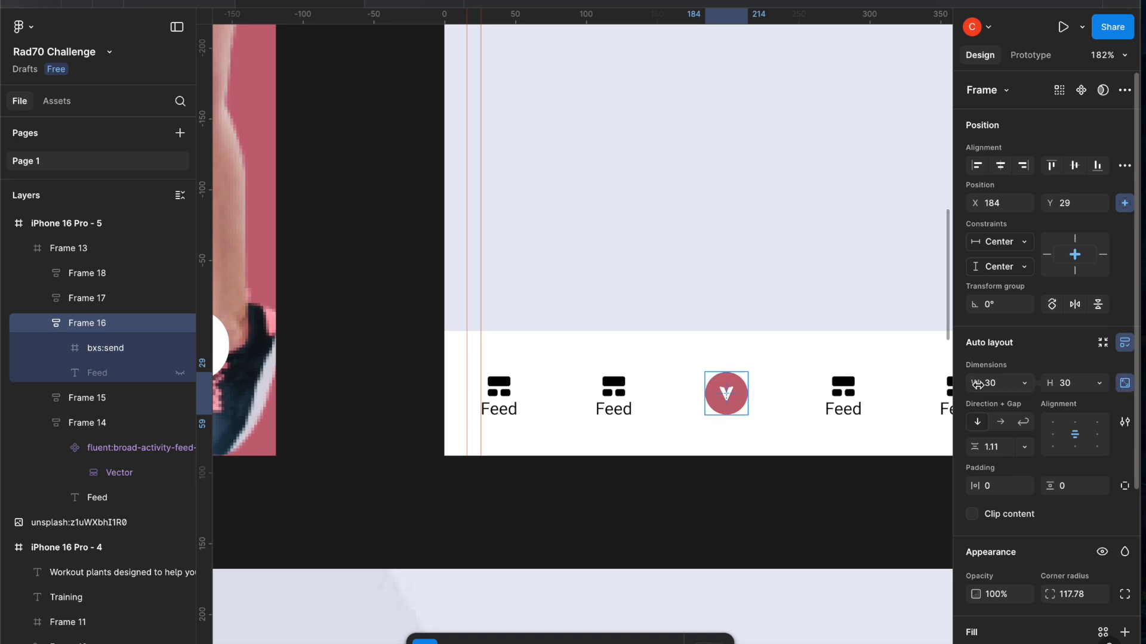
pyautogui.click(997, 385)
pyautogui.press('Up')
pyautogui.press('Up')
pyautogui.press('Up')
pyautogui.press('Up')
pyautogui.press('Up')
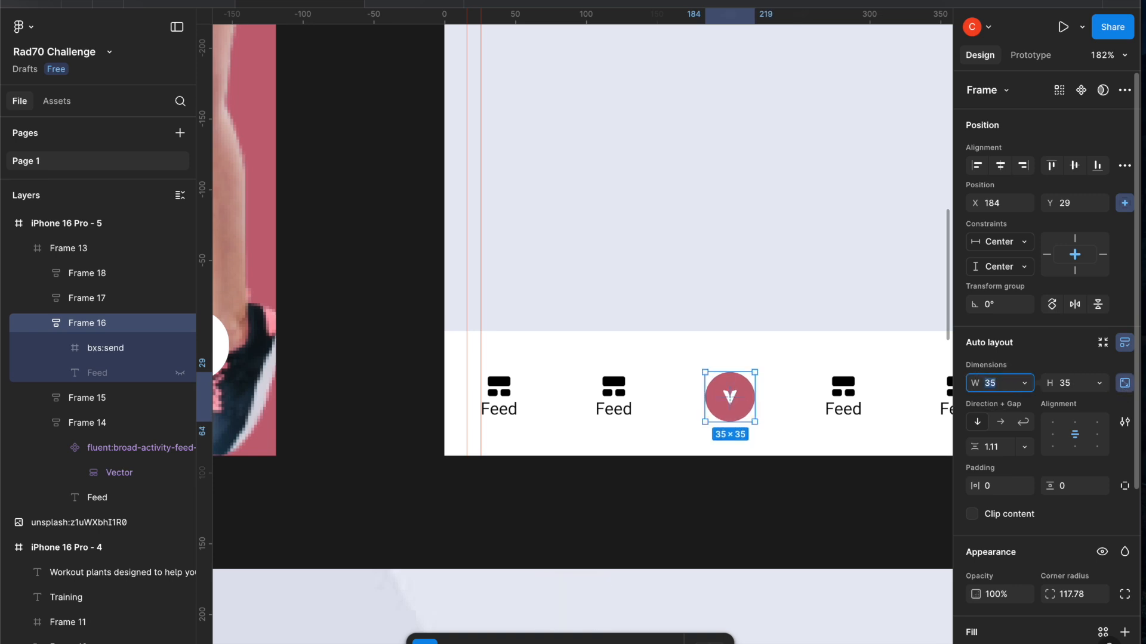
# Centre the round V button horizontally and vertically within the white navigation bar
pyautogui.click(998, 162)
pyautogui.click(1074, 165)
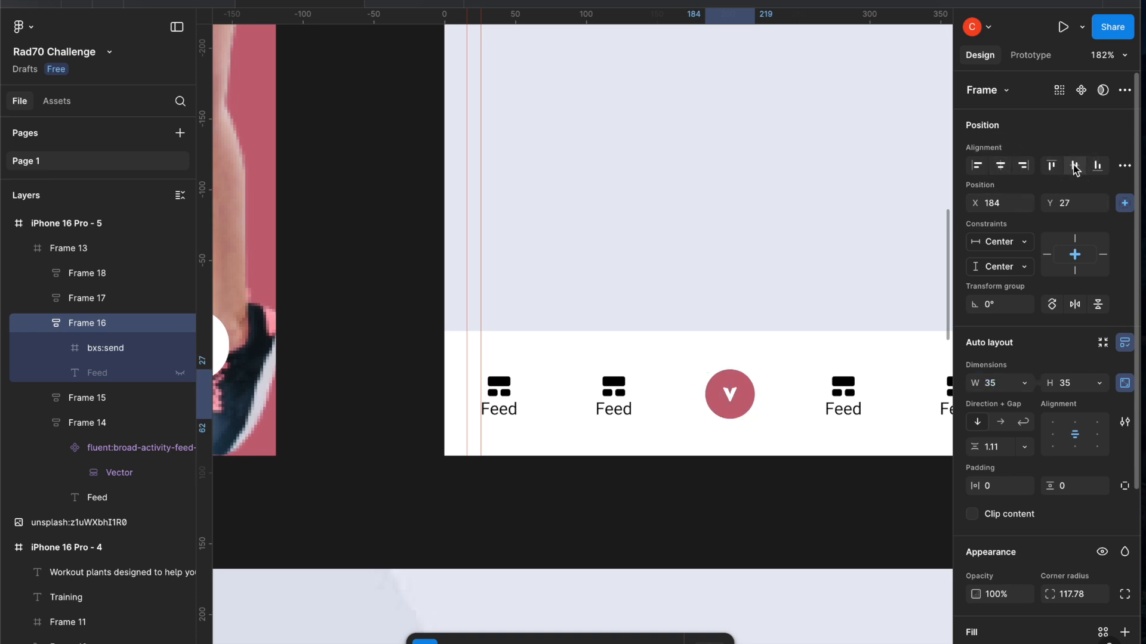
pyautogui.click(789, 406)
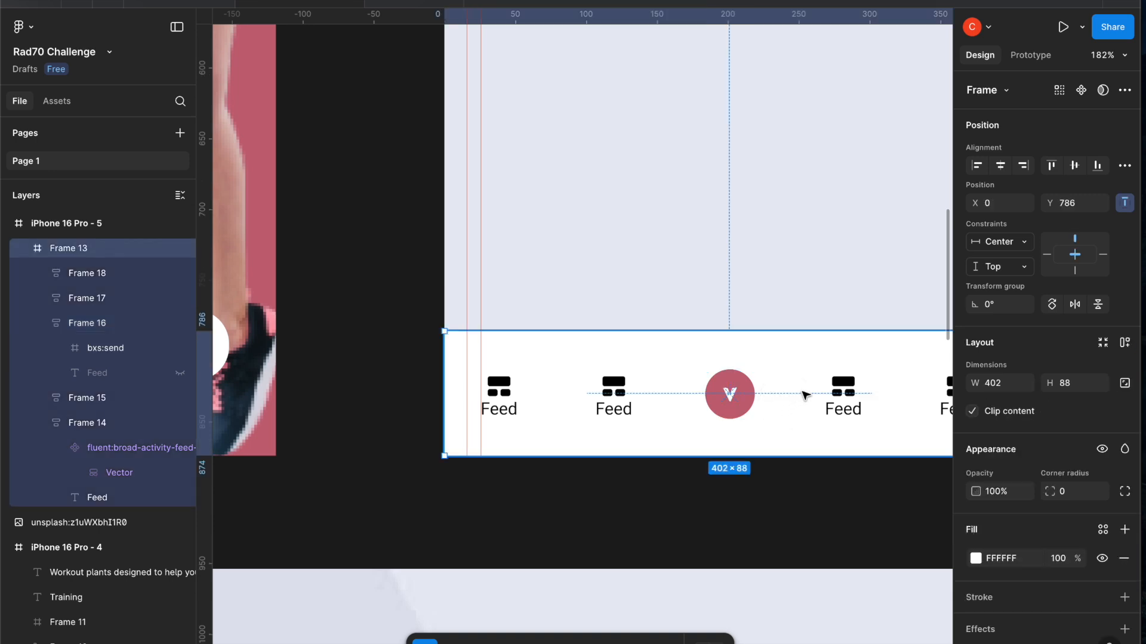
# Check which layers inside Frame 13 hold the navigation items and collapse Frame 16 in the layer list
pyautogui.click(609, 395)
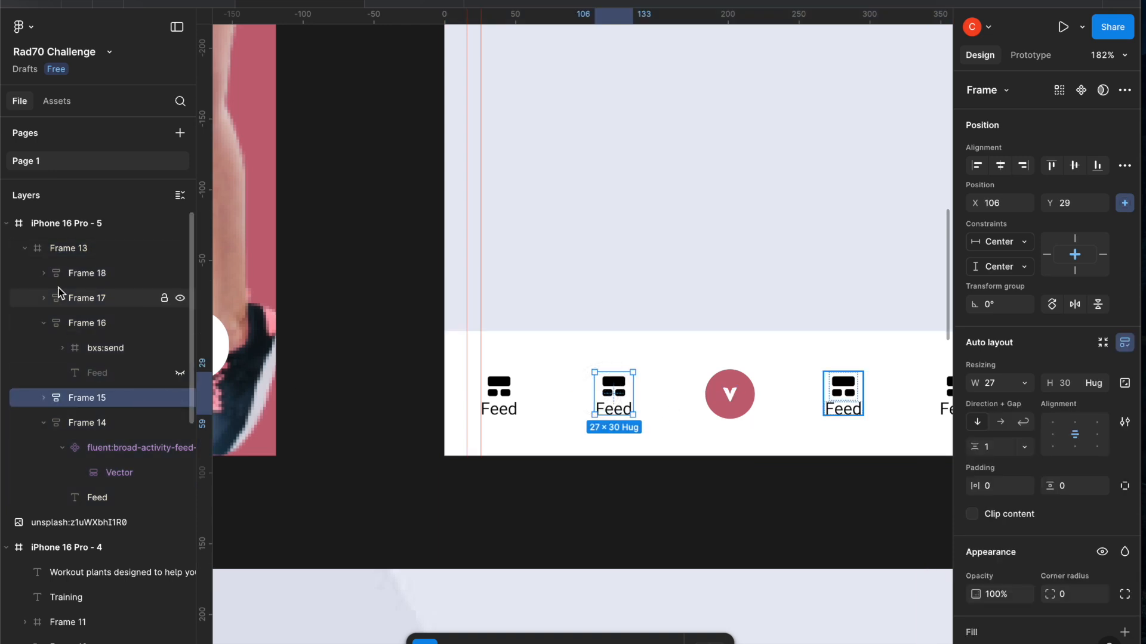
pyautogui.click(92, 273)
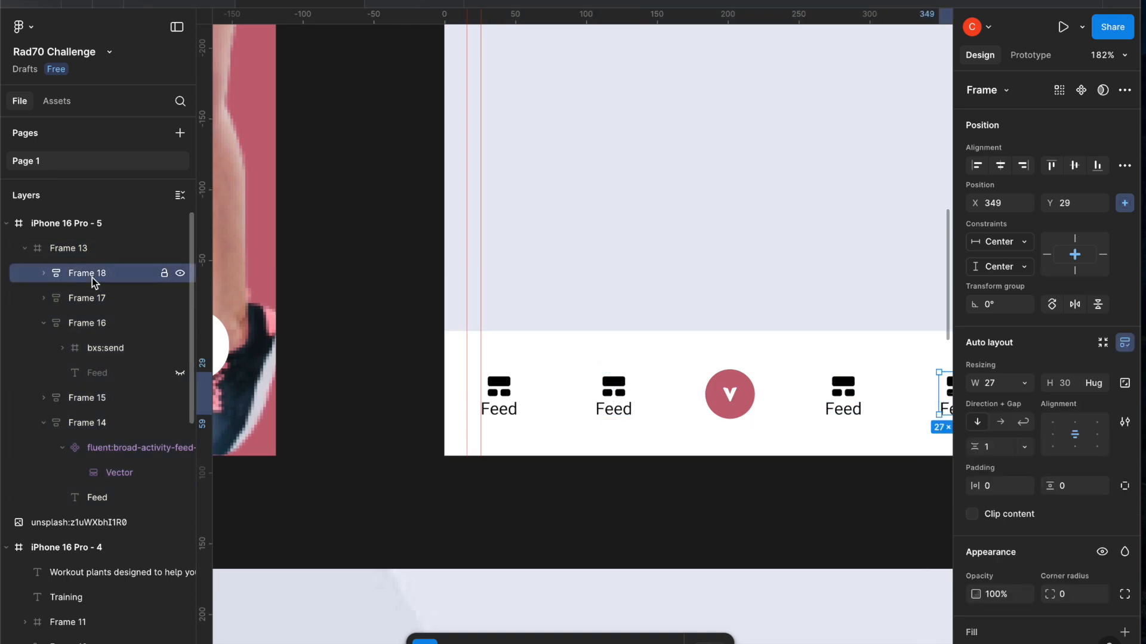
pyautogui.hscroll(3, 92, 278)
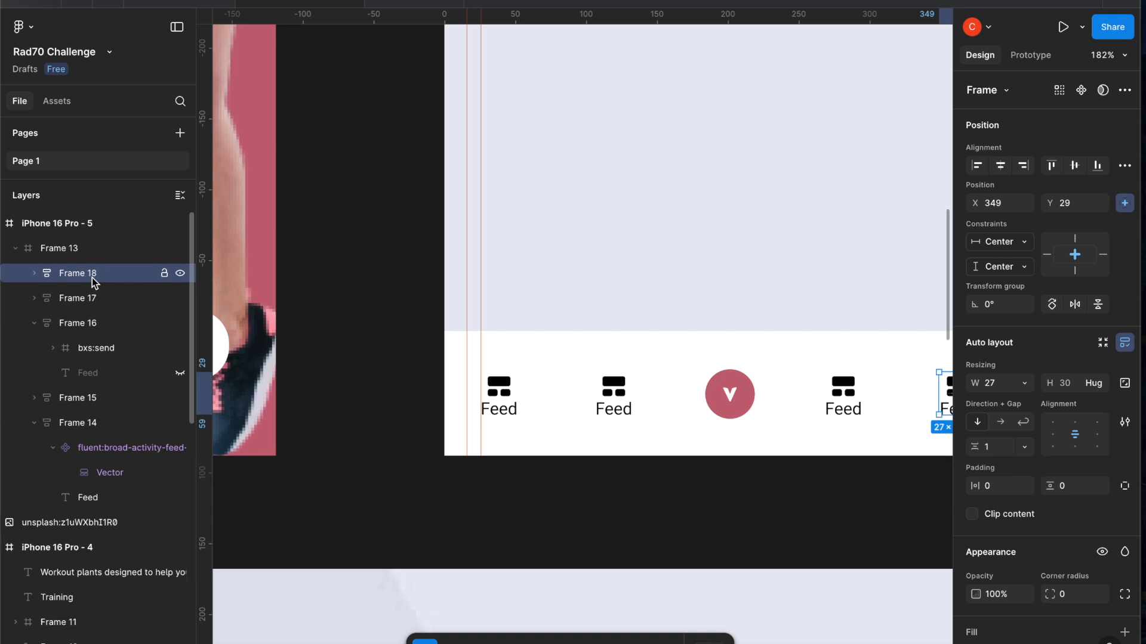
pyautogui.click(575, 395)
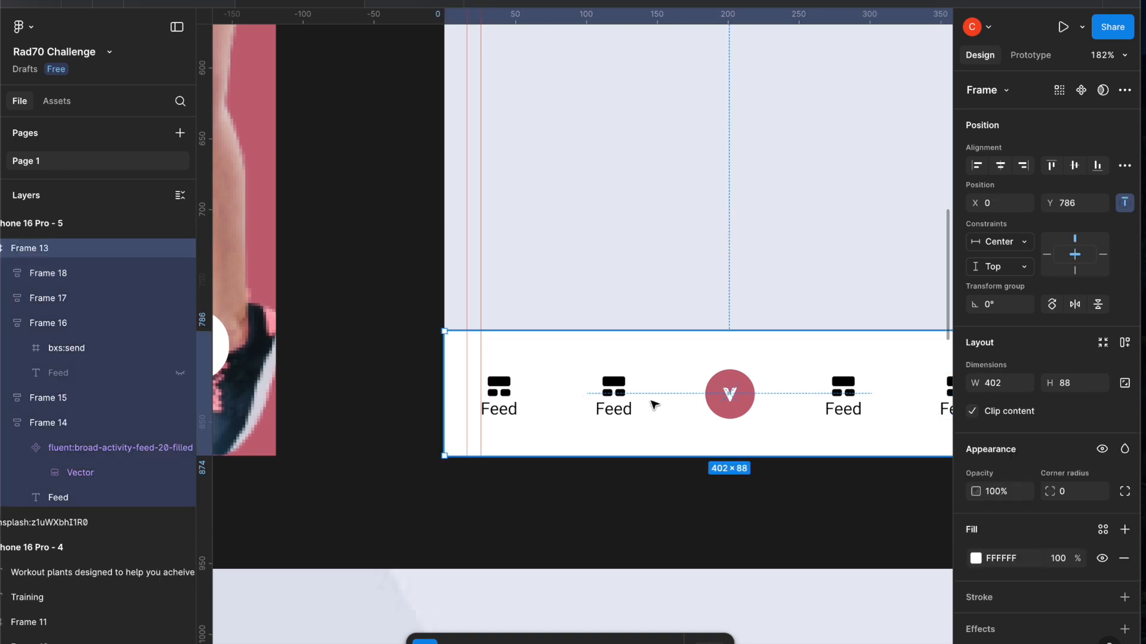
pyautogui.scroll(-2, 652, 403)
pyautogui.scroll(-3, 653, 402)
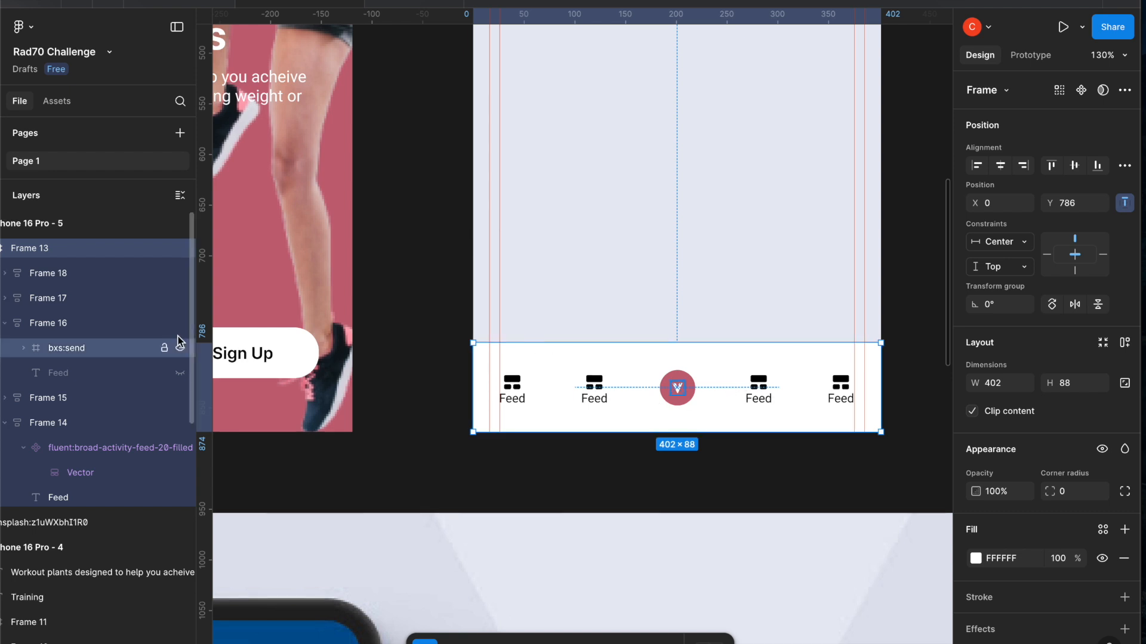
pyautogui.click(62, 282)
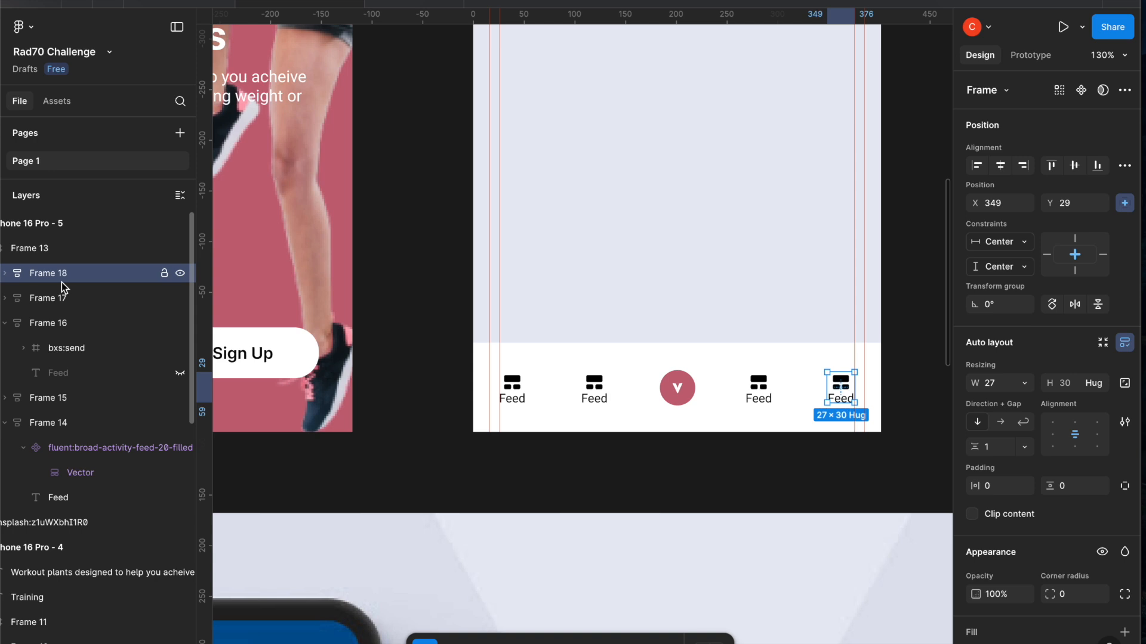
pyautogui.click(62, 305)
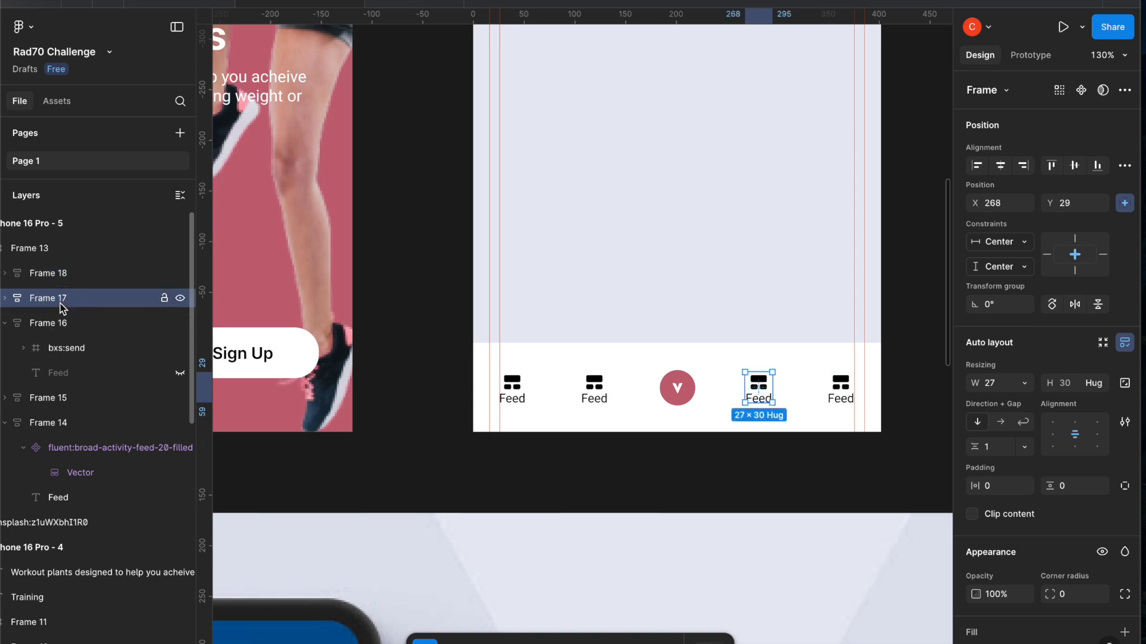
pyautogui.hscroll(-3, 62, 305)
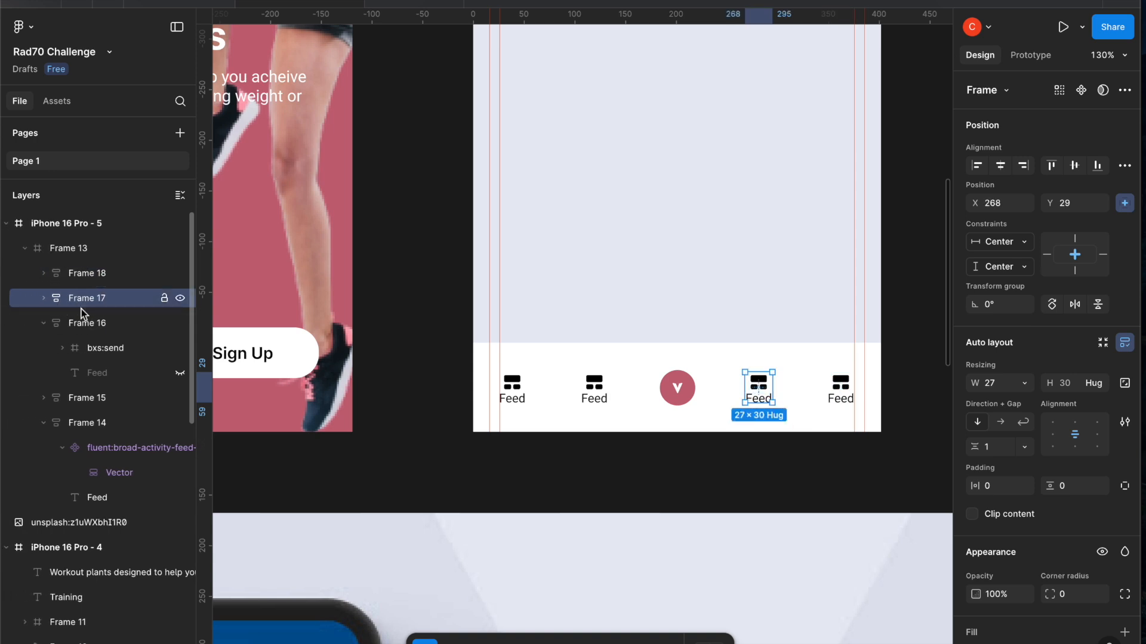
pyautogui.click(44, 325)
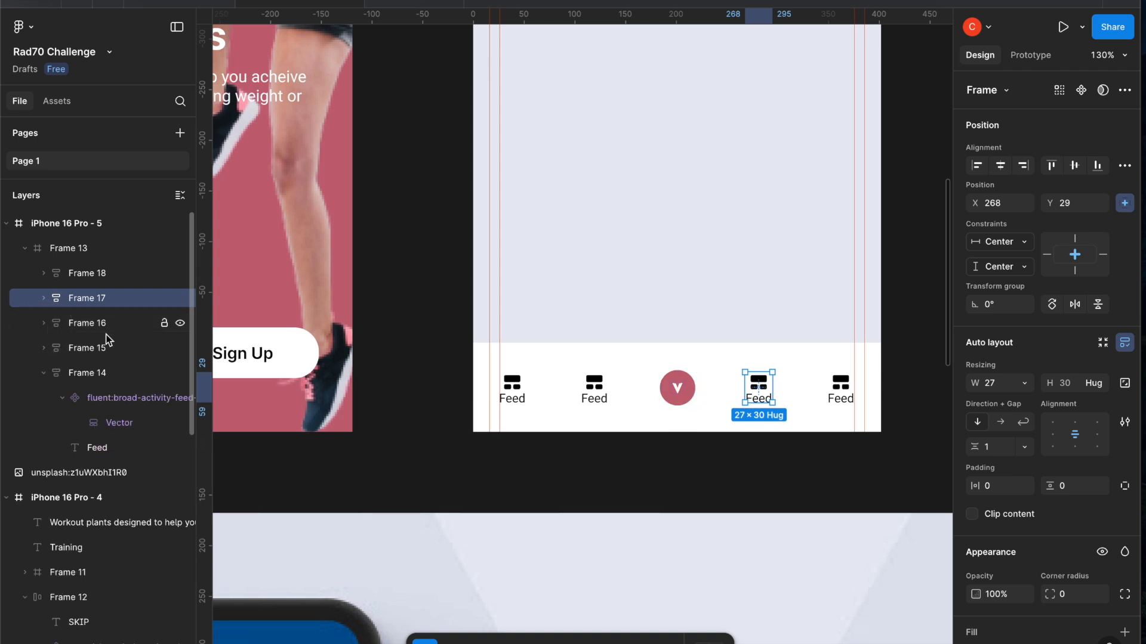
# Combine Frames 14 to 18, the five navigation items, into one horizontal auto layout frame and expand it in the layer list
pyautogui.click(102, 273)
pyautogui.keyDown('super'); pyautogui.click(102, 298); pyautogui.keyUp('super')
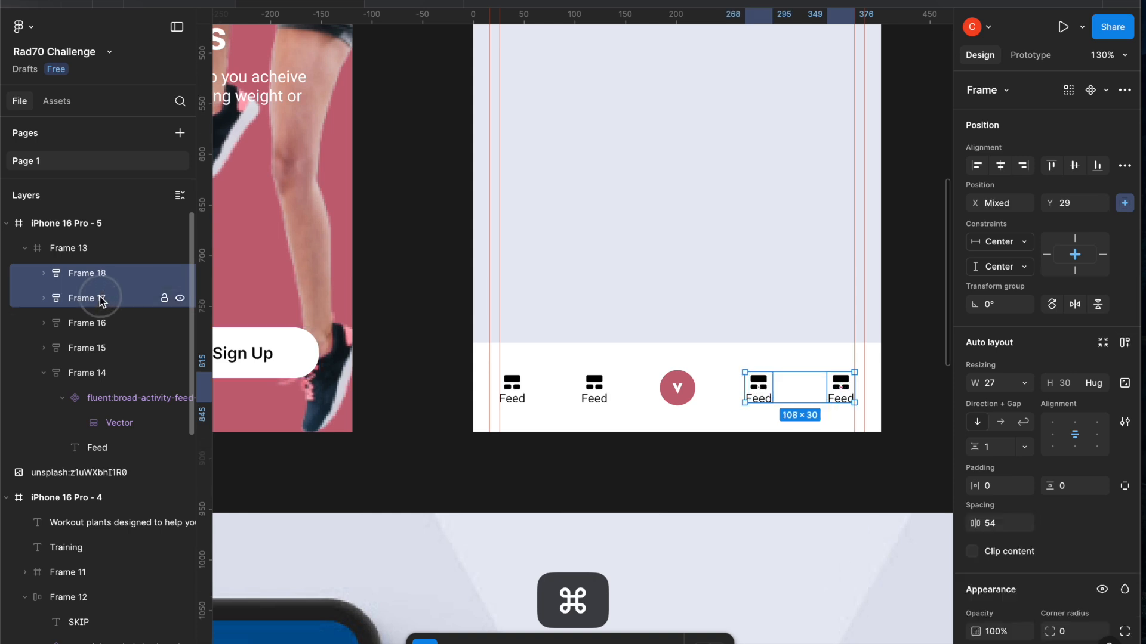
pyautogui.keyDown('super'); pyautogui.click(98, 325); pyautogui.keyUp('super')
pyautogui.keyDown('super'); pyautogui.click(95, 348); pyautogui.keyUp('super')
pyautogui.keyDown('super'); pyautogui.click(94, 373); pyautogui.keyUp('super')
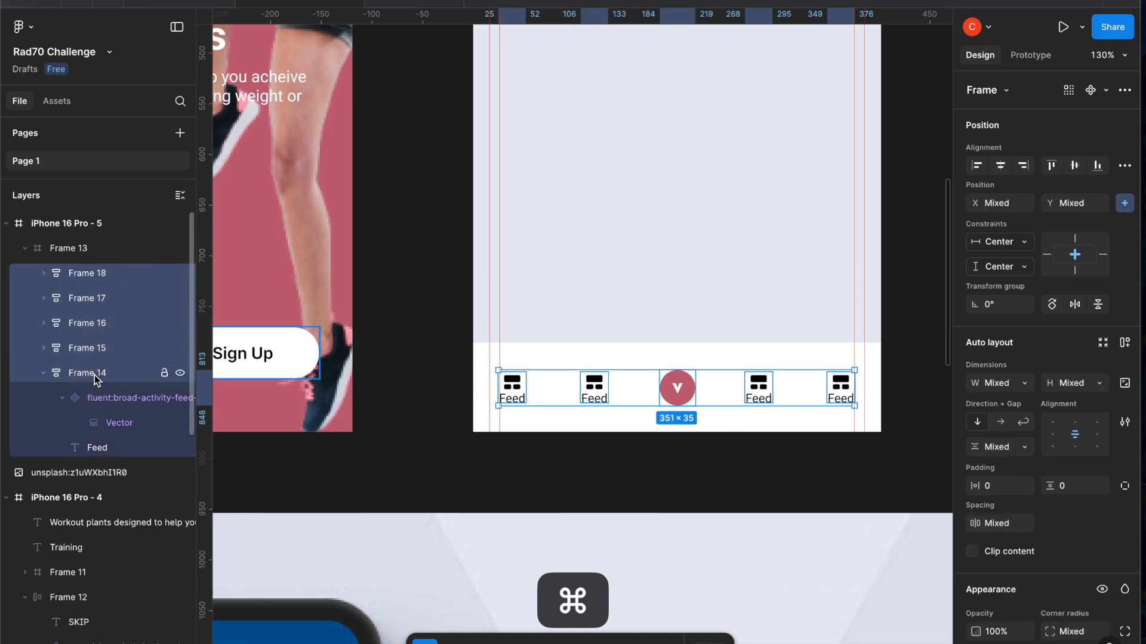
pyautogui.click(1001, 424)
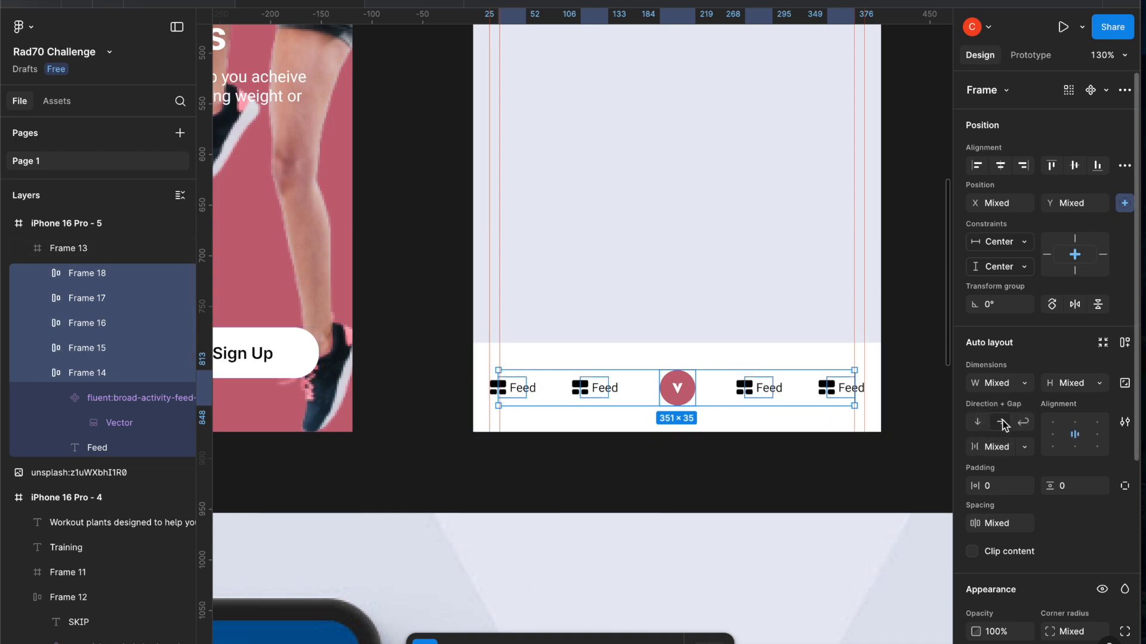
pyautogui.press('super+z')
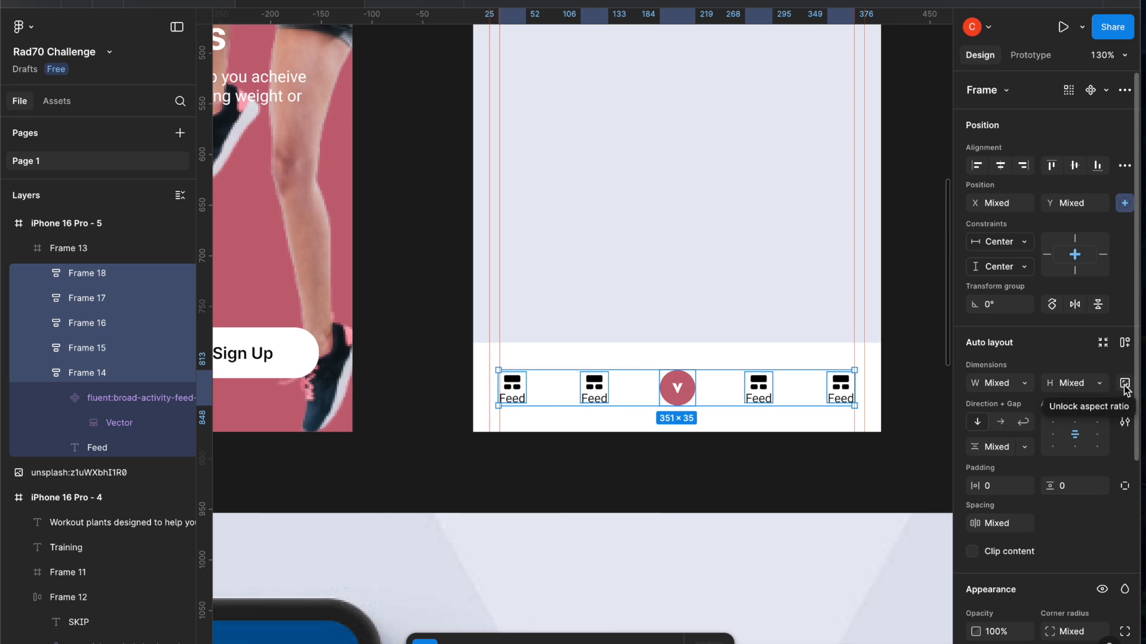
pyautogui.click(1125, 345)
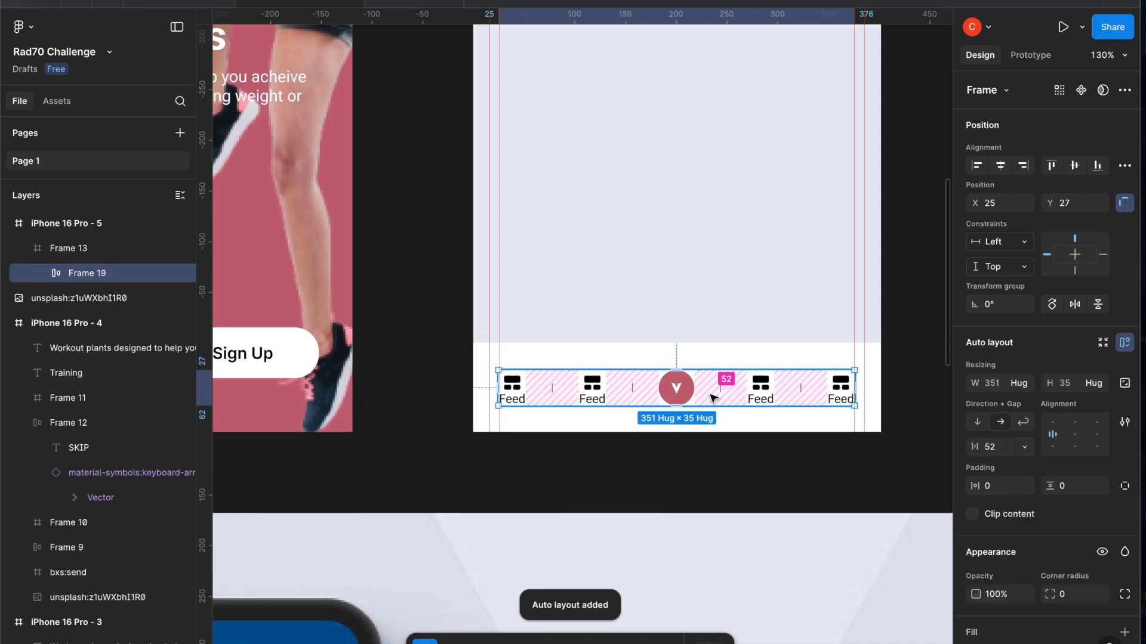
pyautogui.click(43, 273)
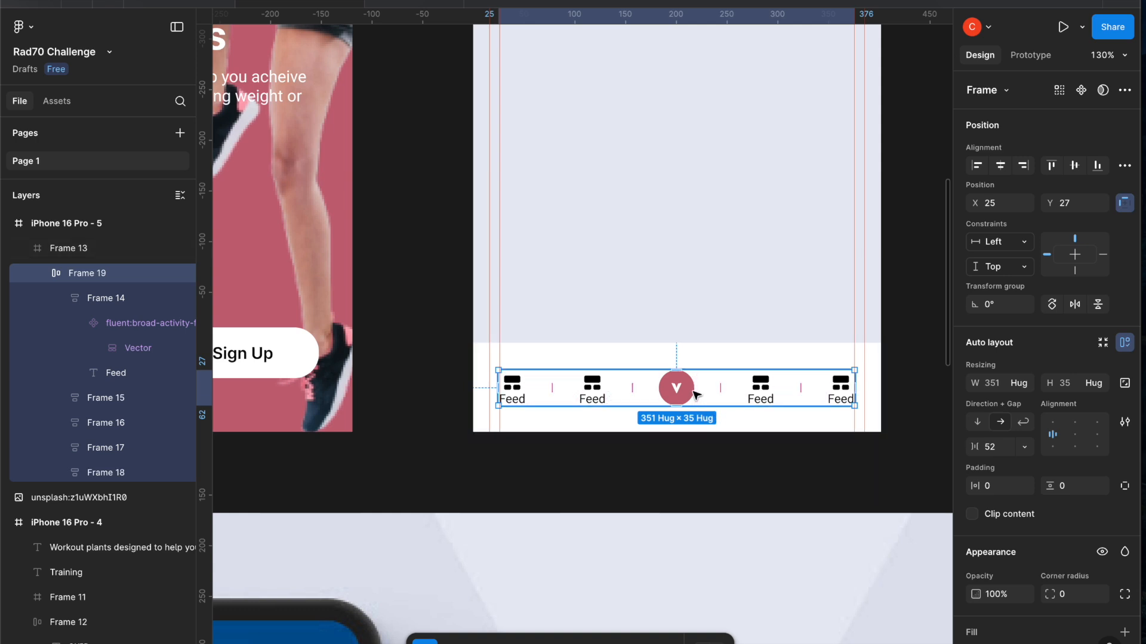
# Move Frame 19, the row of navigation items, up to Y 9 inside the navigation bar and compare it with the reference mockup
pyautogui.moveTo(697, 393); pyautogui.dragTo(689, 378)
pyautogui.scroll(-5, 689, 378)
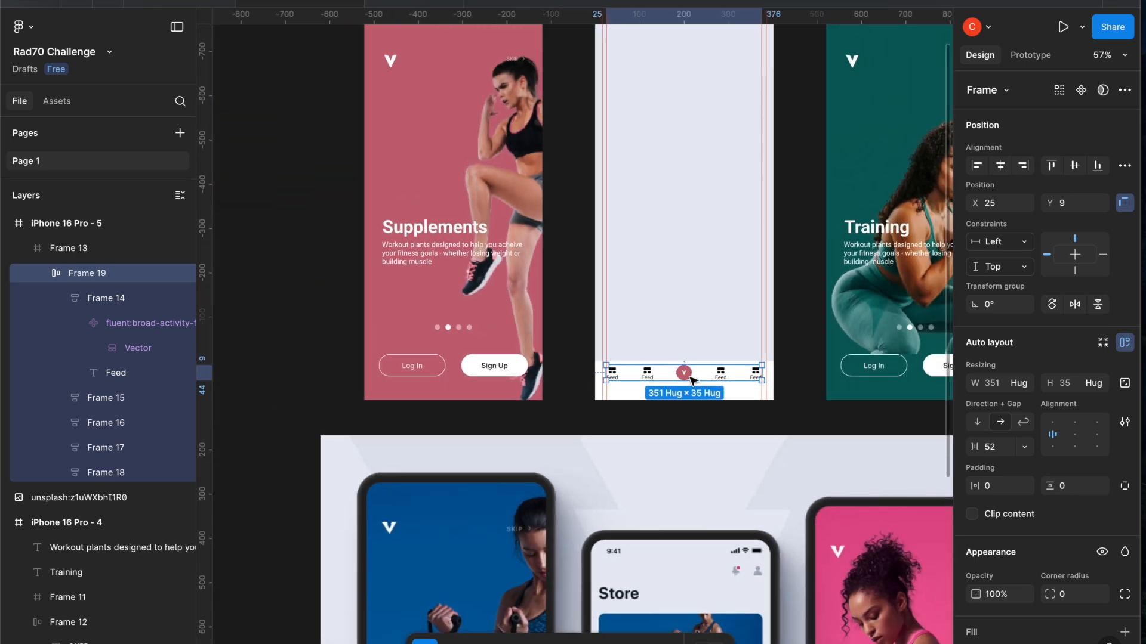
pyautogui.scroll(-4, 689, 377)
pyautogui.scroll(-3, 692, 381)
pyautogui.scroll(5, 692, 381)
pyautogui.scroll(1, 692, 381)
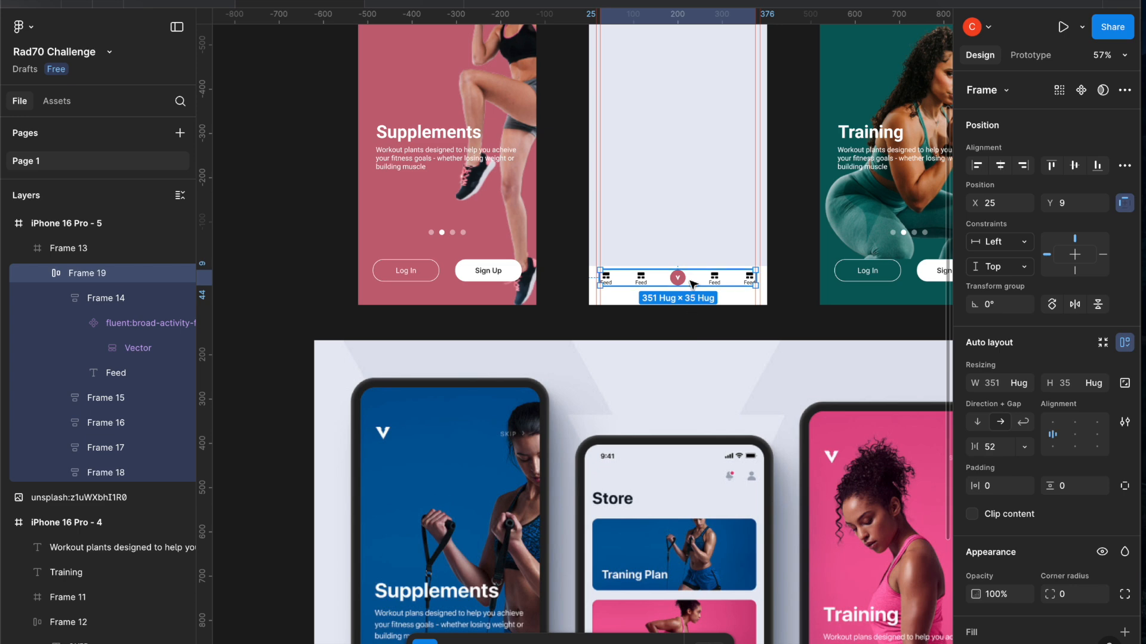
pyautogui.scroll(5, 692, 285)
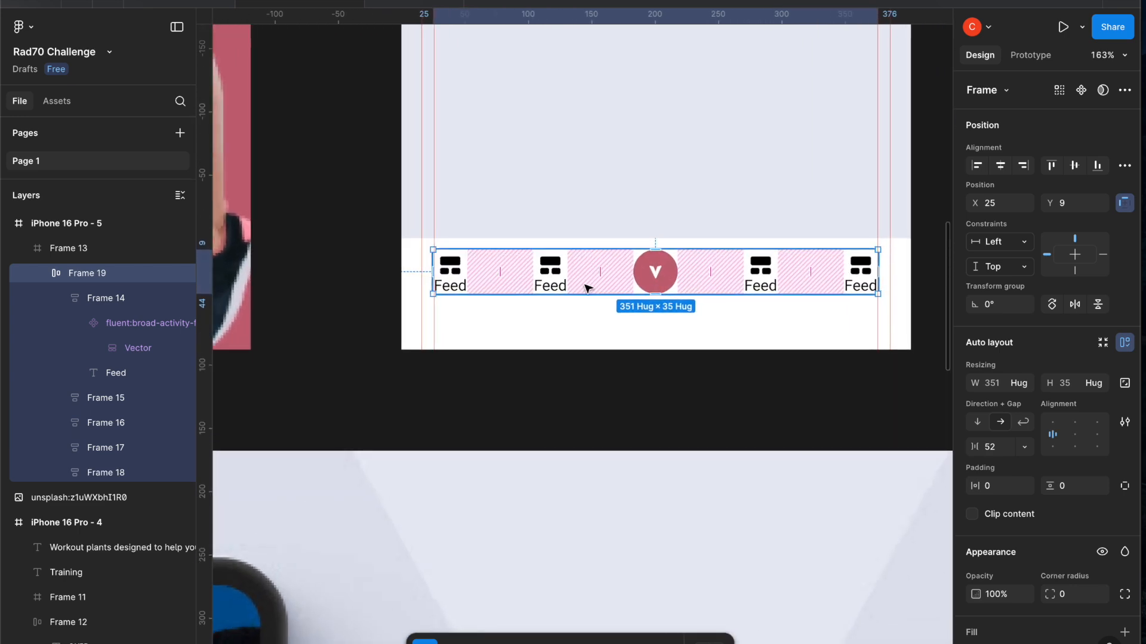
# Enlarge Frame 14, the first Feed item in the navigation row, to 47 × 47
pyautogui.click(449, 285)
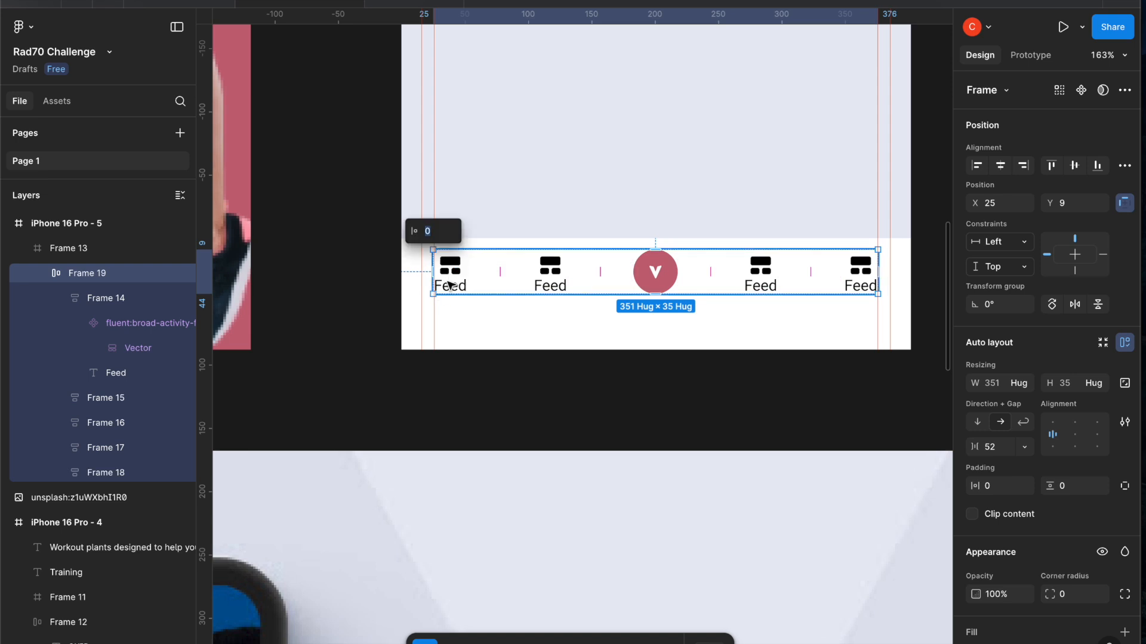
pyautogui.click(458, 281)
pyautogui.moveTo(466, 289); pyautogui.dragTo(475, 298)
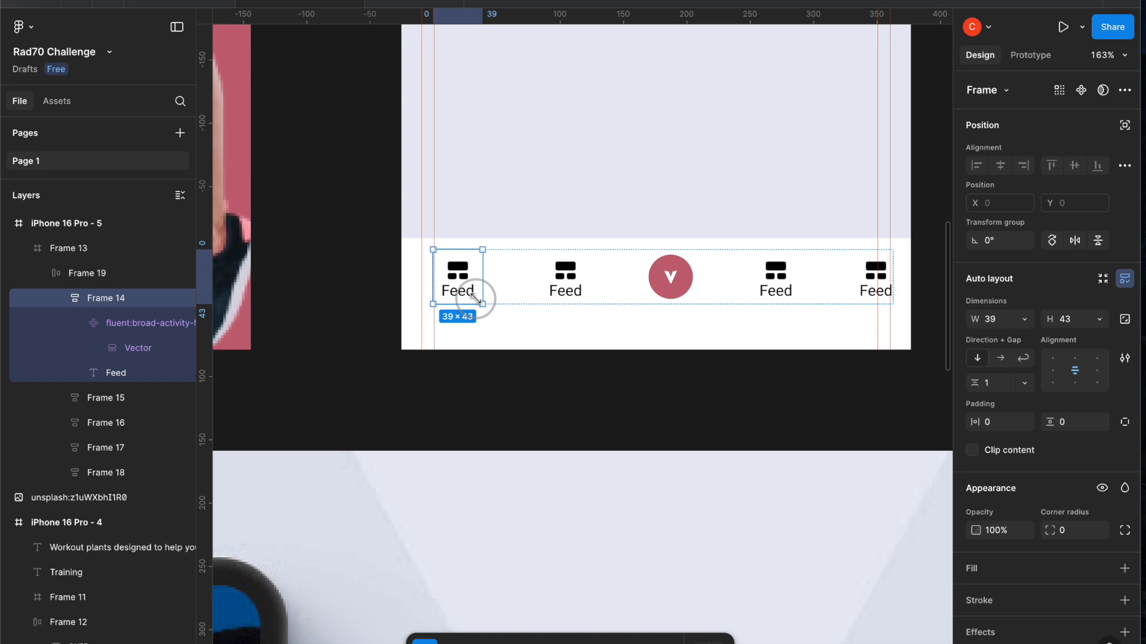
pyautogui.moveTo(476, 297); pyautogui.dragTo(483, 305)
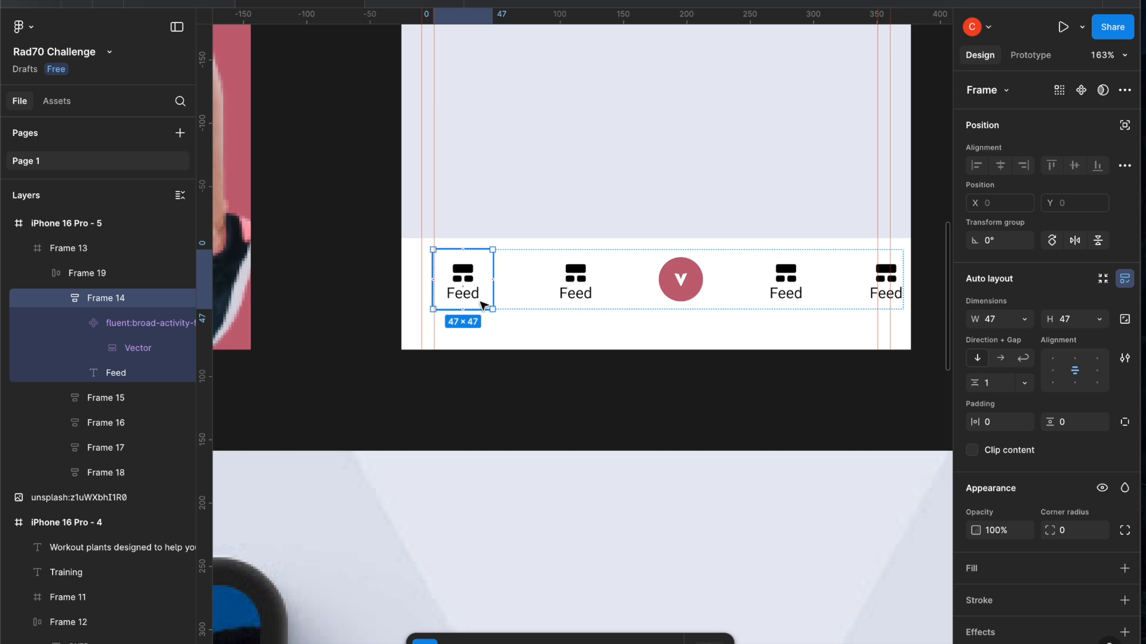
# Enlarge Frame 15, the second Feed item, to 47 × 47
pyautogui.click(568, 278)
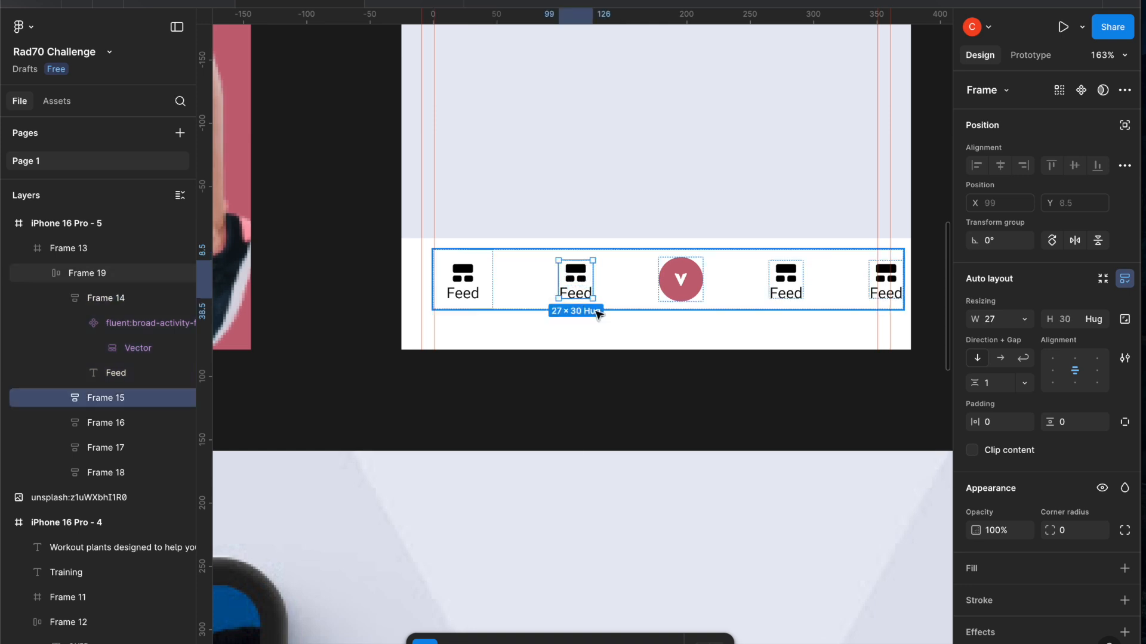
pyautogui.moveTo(593, 296); pyautogui.dragTo(618, 309)
pyautogui.hscroll(2, 670, 305)
pyautogui.scroll(-1, 670, 306)
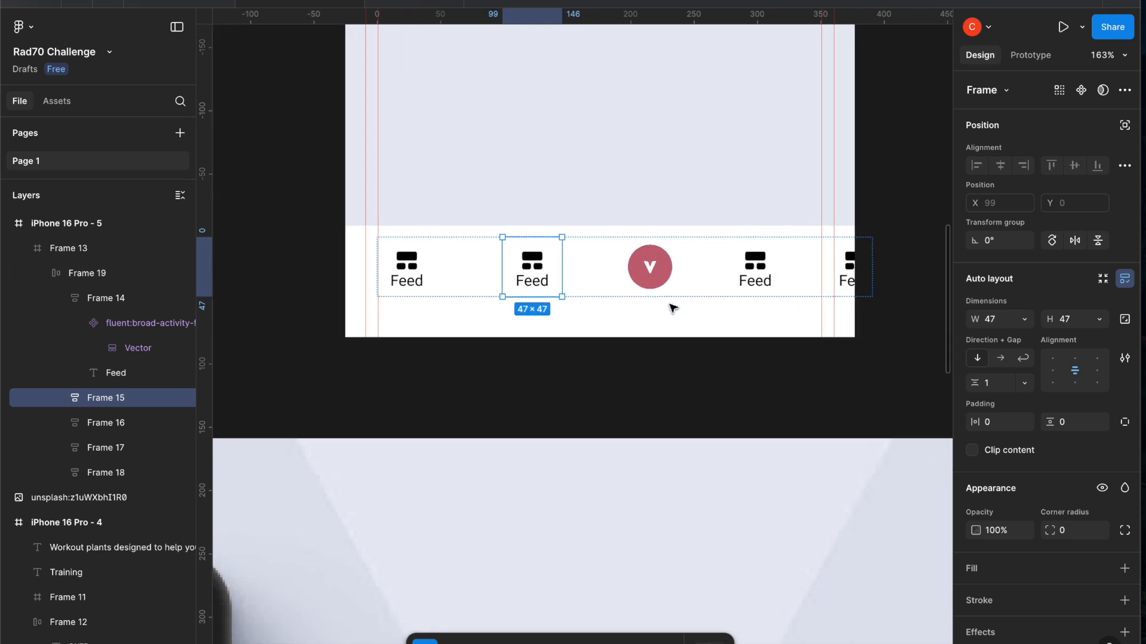
# Enlarge Frame 16, the round pink V button, to 47 × 47
pyautogui.click(656, 264)
pyautogui.moveTo(668, 287); pyautogui.dragTo(678, 292)
pyautogui.hscroll(3, 668, 289)
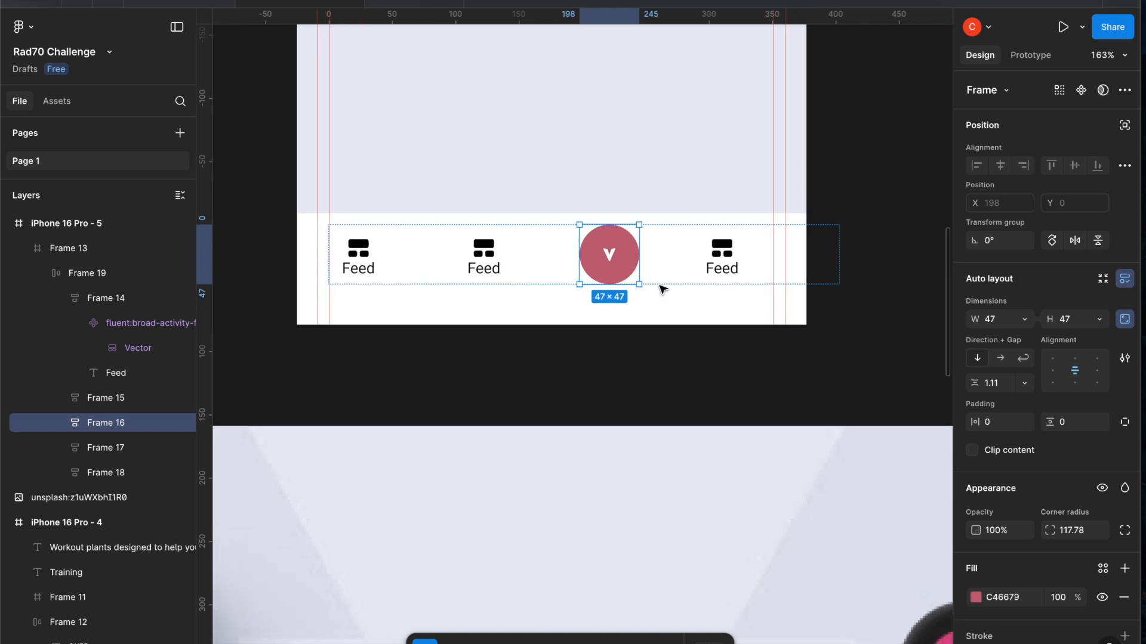
pyautogui.hscroll(1, 677, 283)
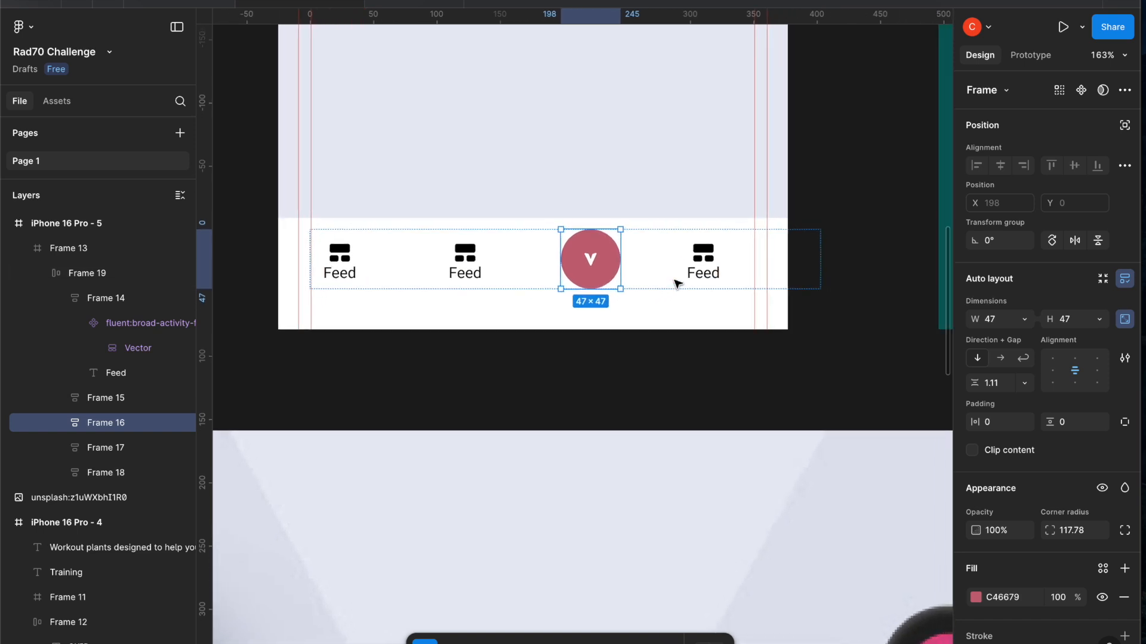
# Reduce the gap between the items of Frame 19 to 38 and enlarge Frame 17, the fourth item, to 47 × 47
pyautogui.click(531, 265)
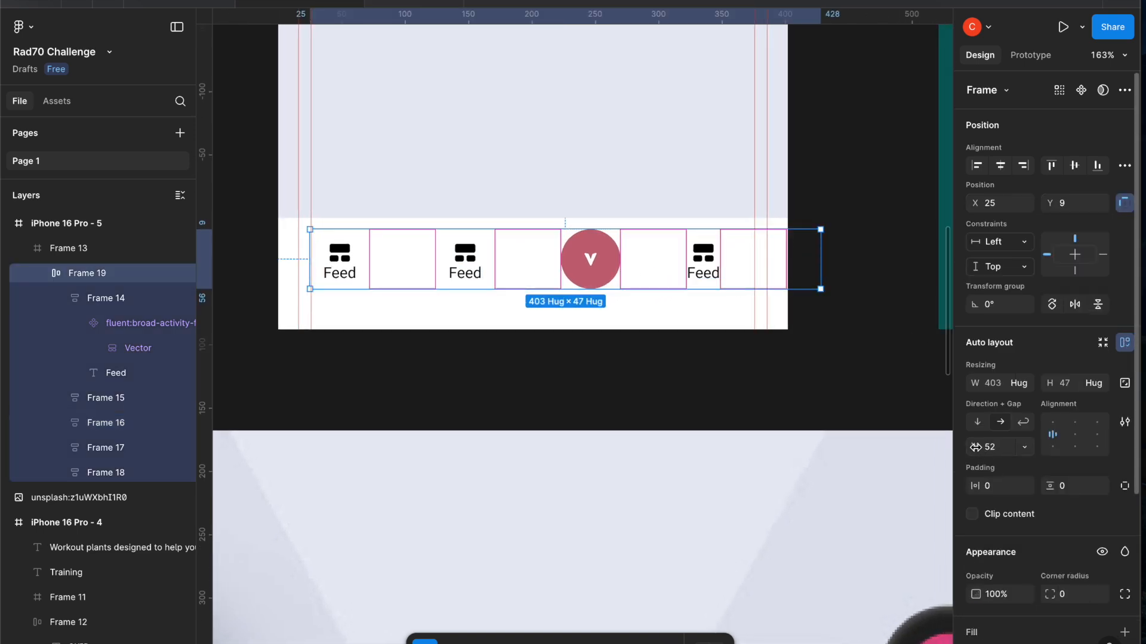
pyautogui.moveTo(973, 447); pyautogui.dragTo(949, 448)
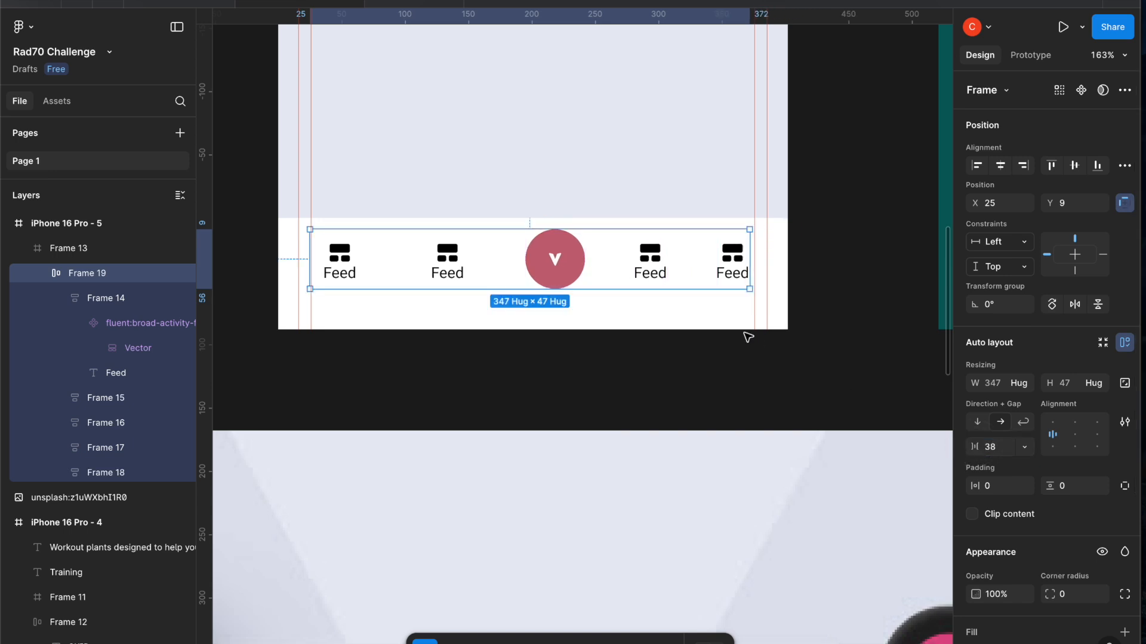
pyautogui.click(653, 262)
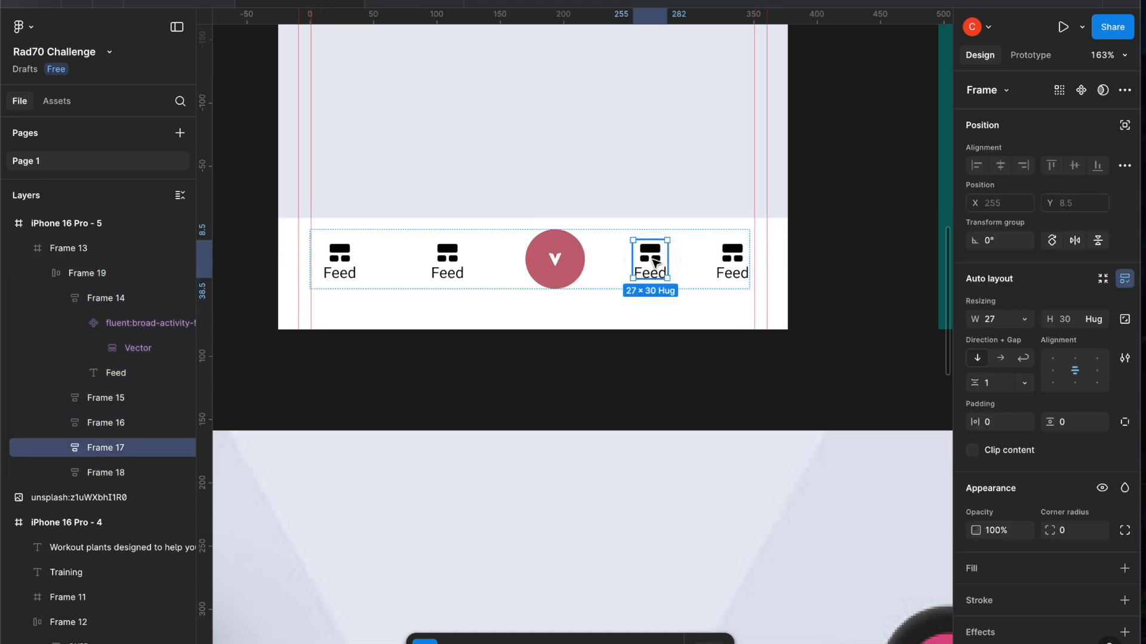
pyautogui.moveTo(632, 239); pyautogui.dragTo(620, 233)
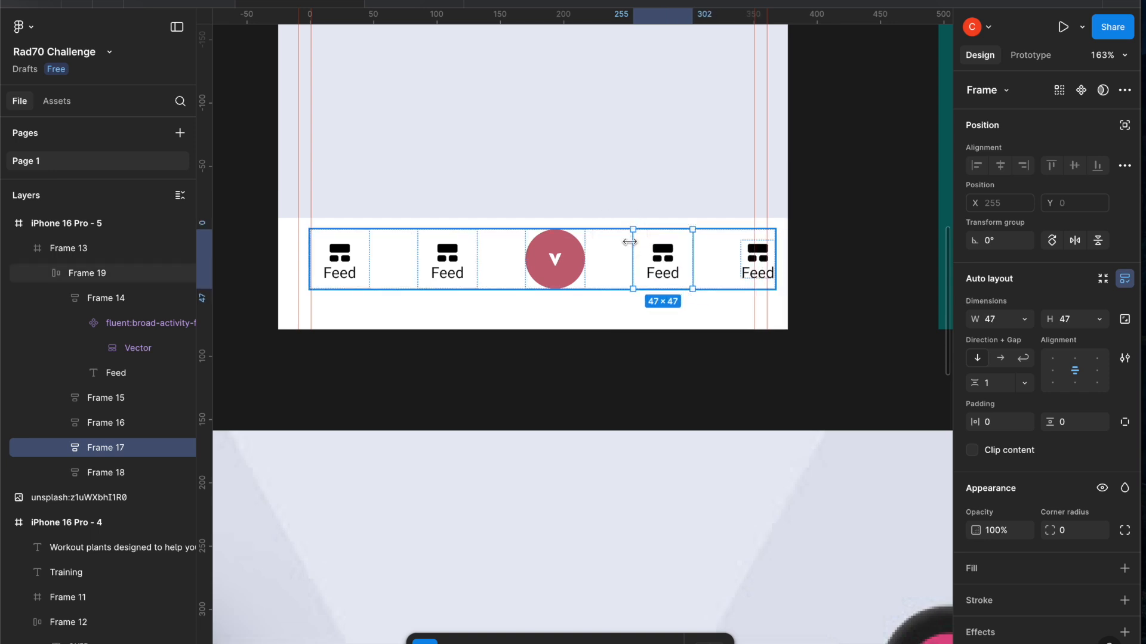
pyautogui.hscroll(1, 673, 277)
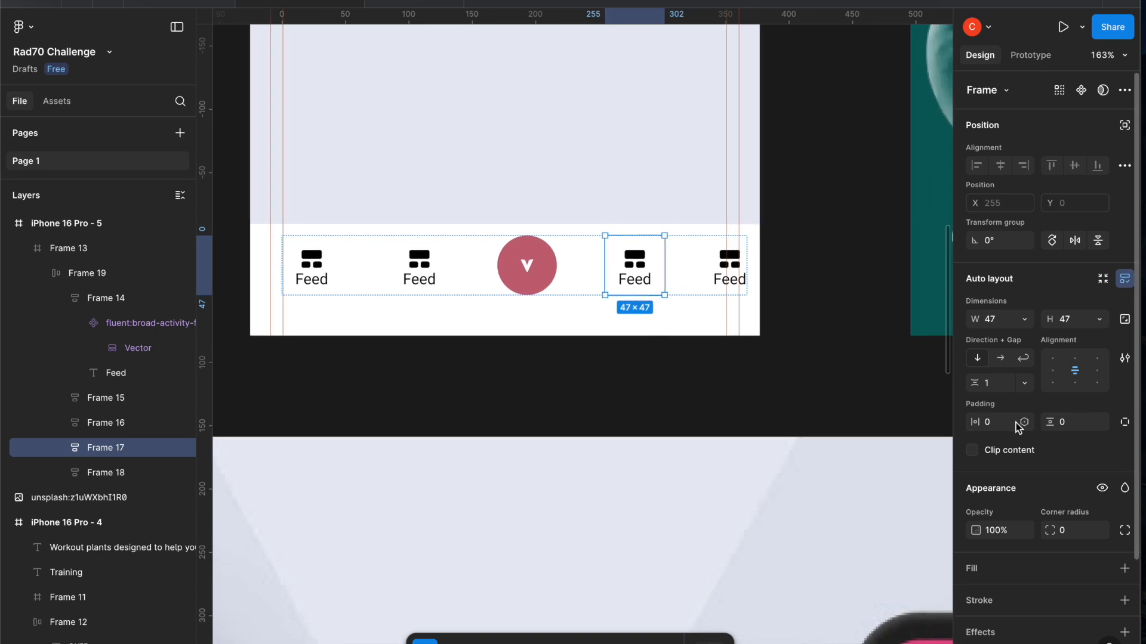
# Reduce the item gap of Frame 19 to 31 and enlarge Frame 18, the last Feed item, to 47 × 47
pyautogui.click(685, 286)
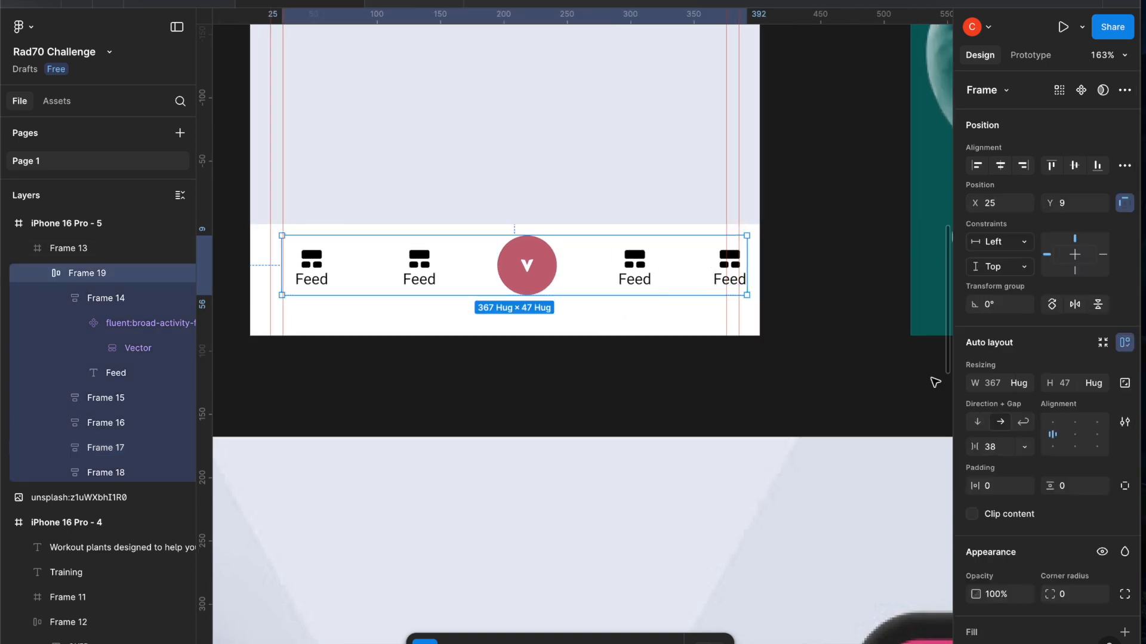
pyautogui.moveTo(975, 448); pyautogui.dragTo(958, 444)
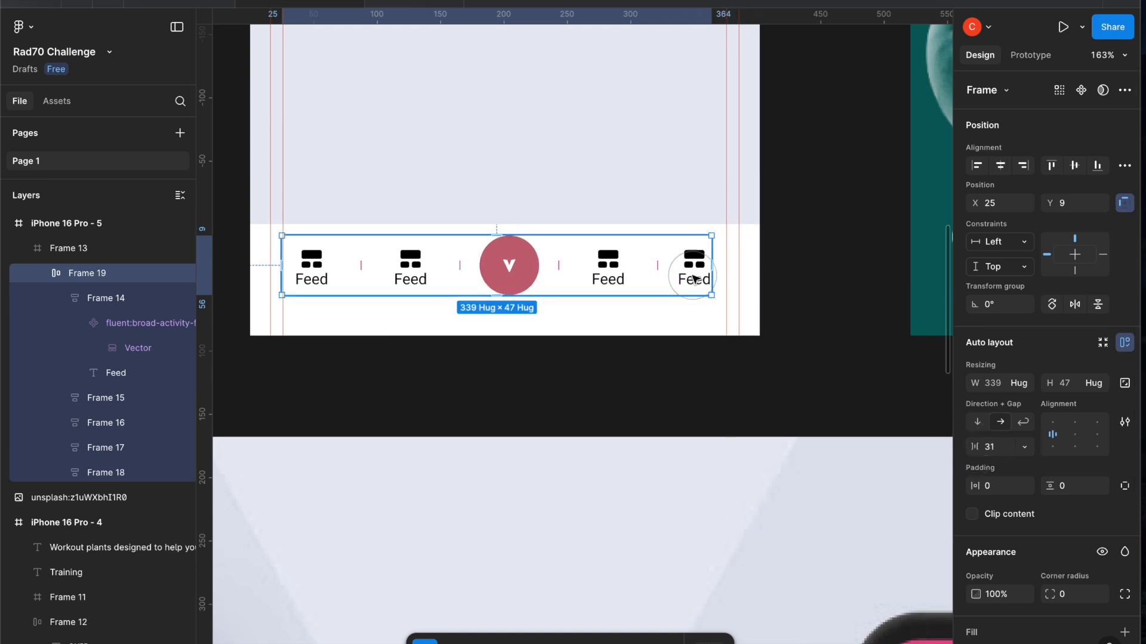
pyautogui.doubleClick(695, 276)
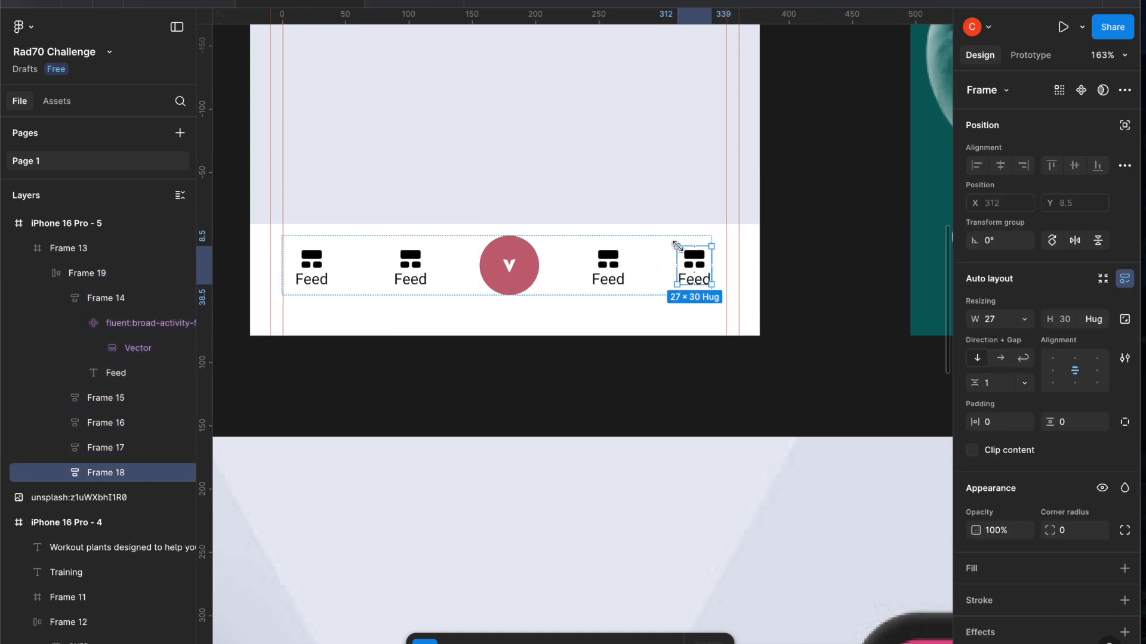
pyautogui.moveTo(677, 246); pyautogui.dragTo(667, 242)
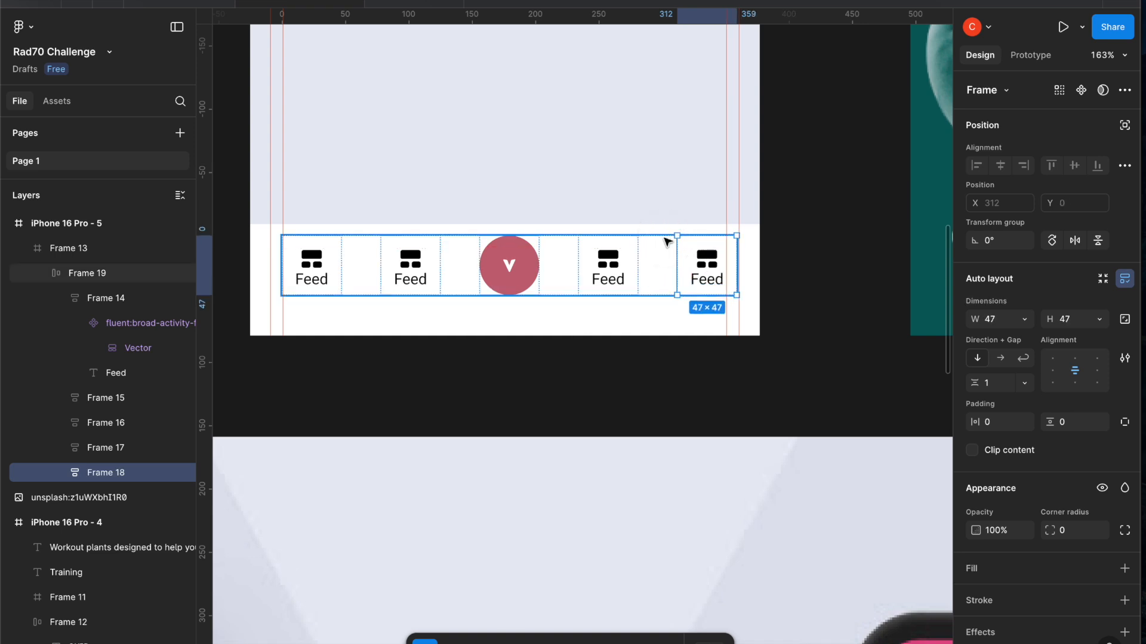
pyautogui.click(672, 386)
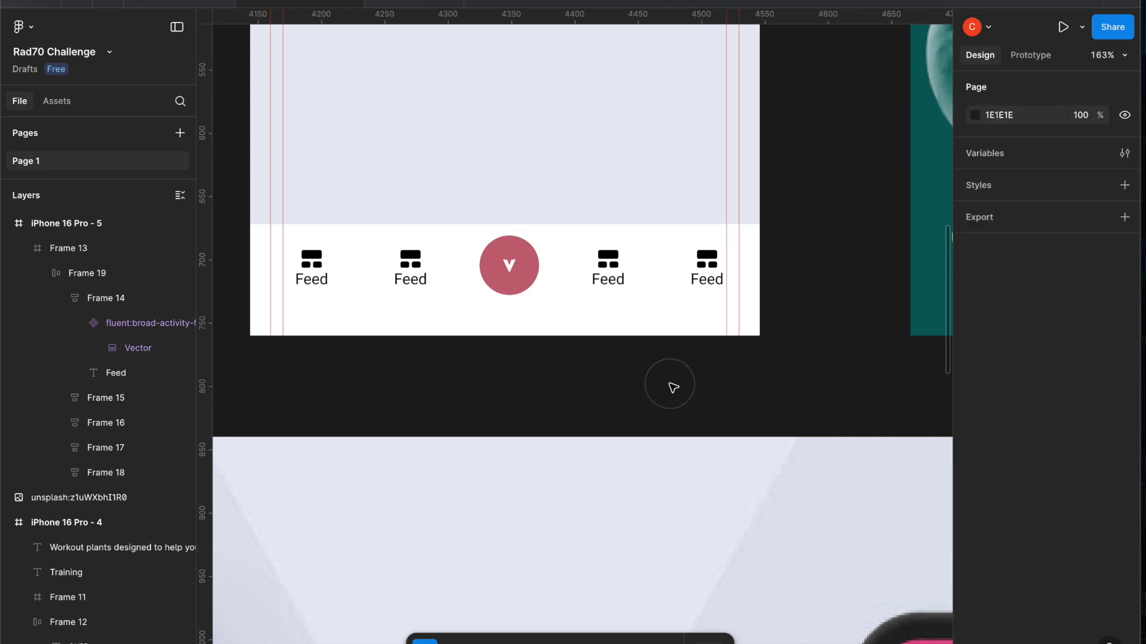
# Move Frame 19, the row of navigation items, to X 16 and set its item gap to 34
pyautogui.hscroll(-3, 627, 284)
pyautogui.click(568, 280)
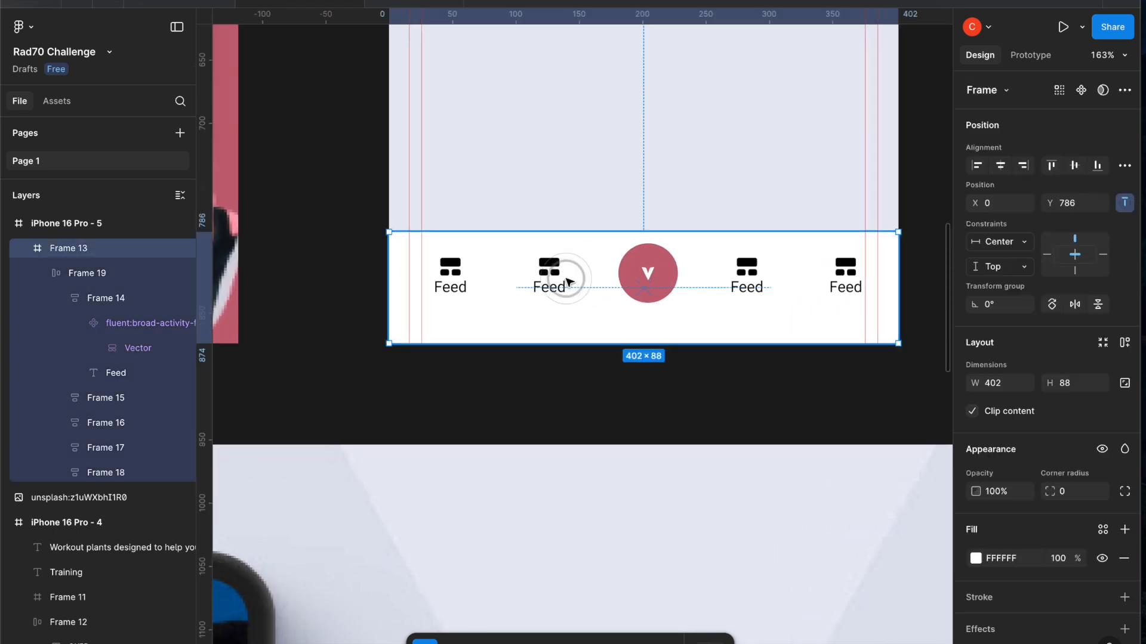
pyautogui.moveTo(550, 289); pyautogui.dragTo(544, 289)
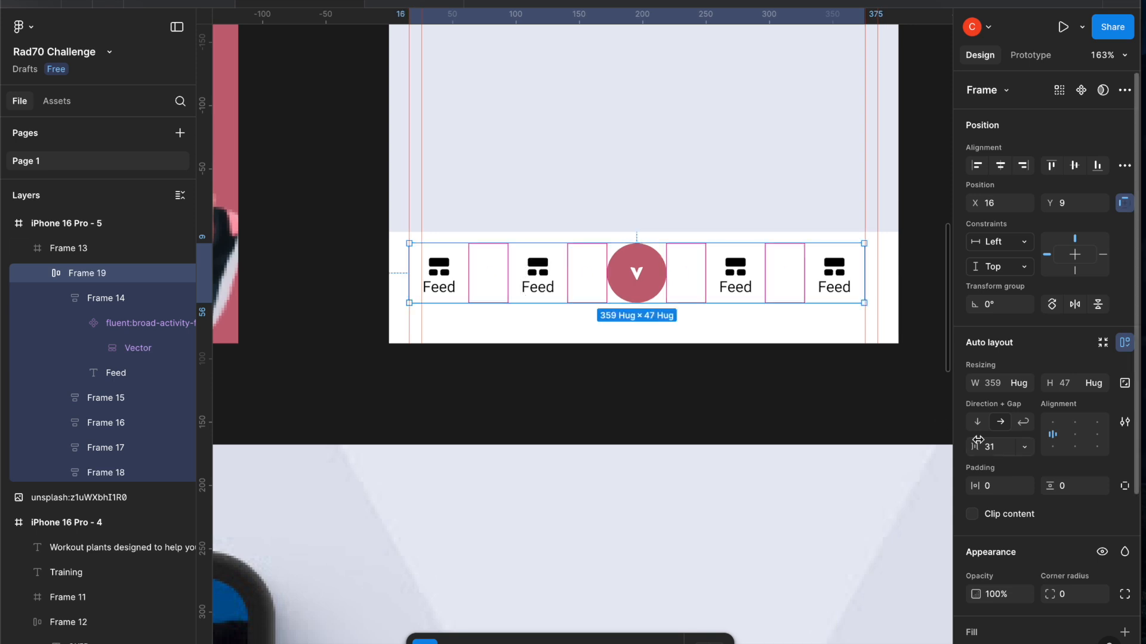
pyautogui.moveTo(974, 446); pyautogui.dragTo(979, 447)
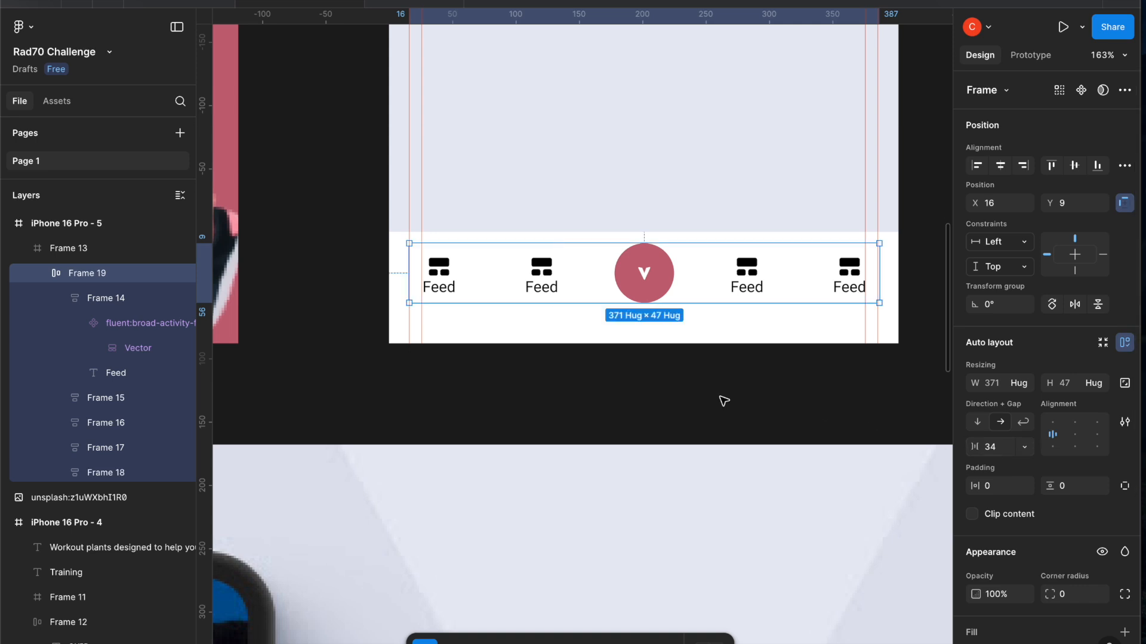
pyautogui.click(678, 369)
# Compare the navigation bar with the reference mockup and set the font size of Frame 14's Feed label to 14
pyautogui.scroll(-6, 678, 370)
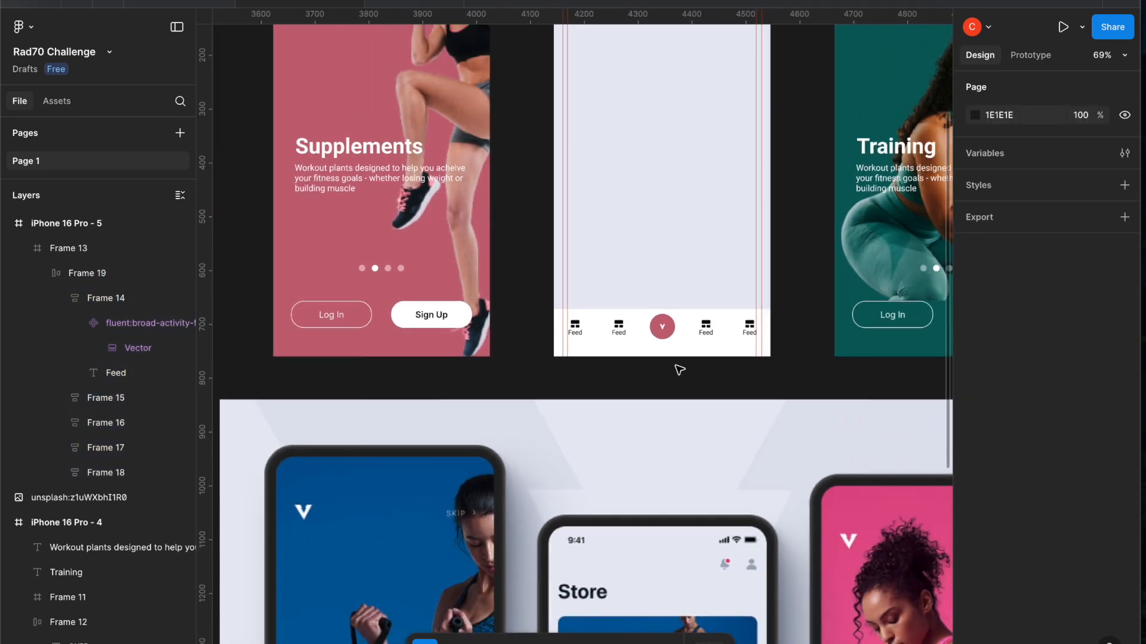
pyautogui.scroll(-4, 678, 370)
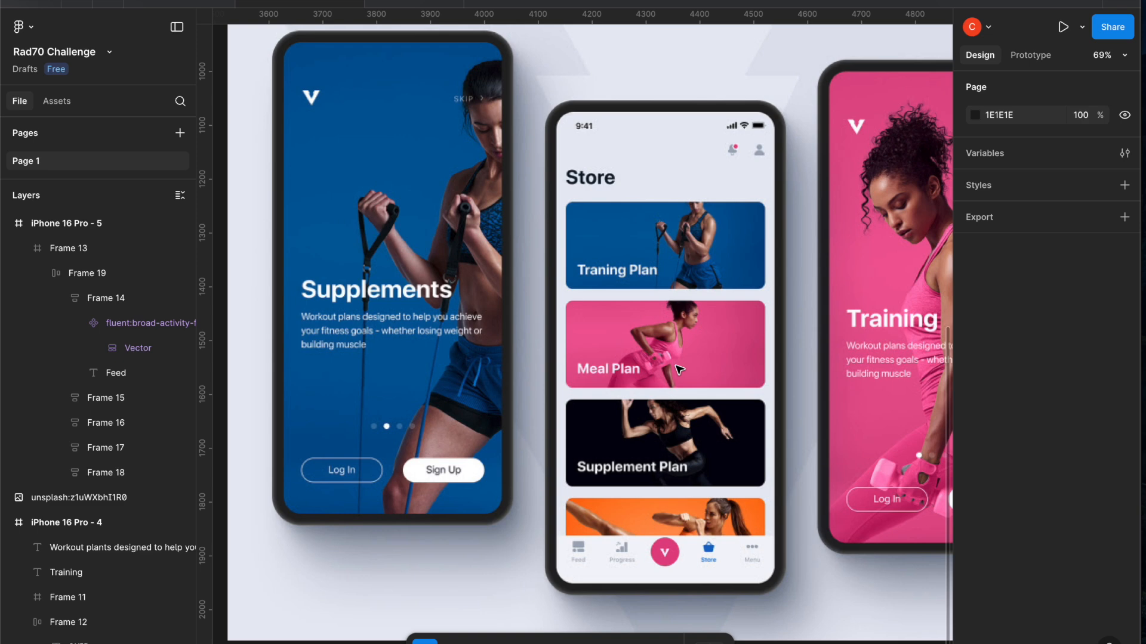
pyautogui.scroll(8, 679, 369)
pyautogui.click(584, 325)
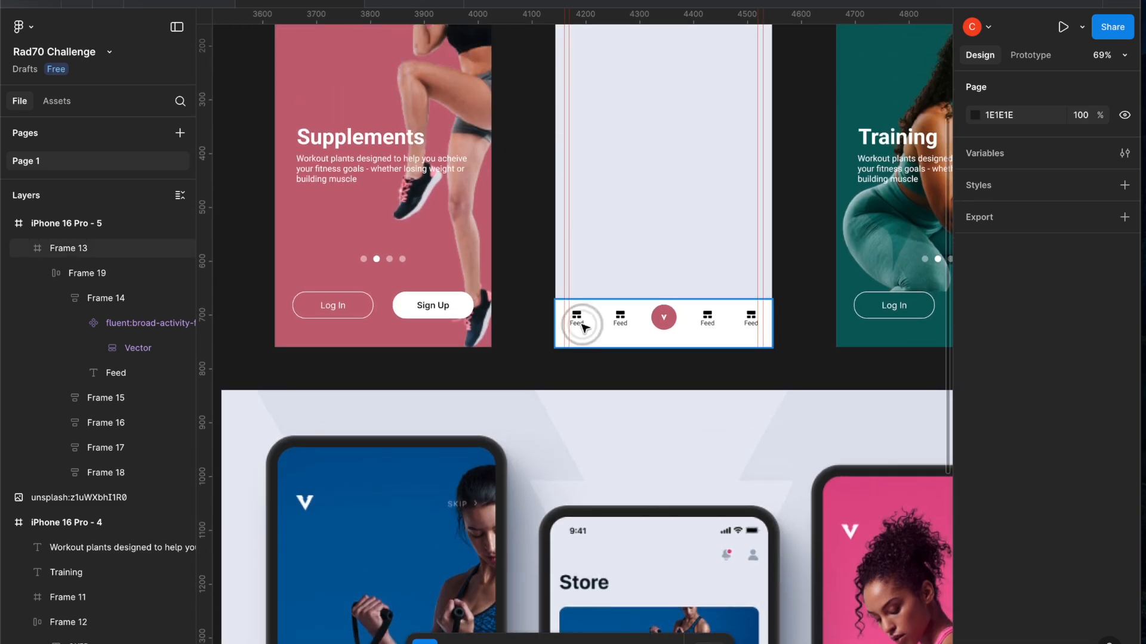
pyautogui.click(584, 325)
pyautogui.scroll(5, 584, 327)
pyautogui.click(584, 326)
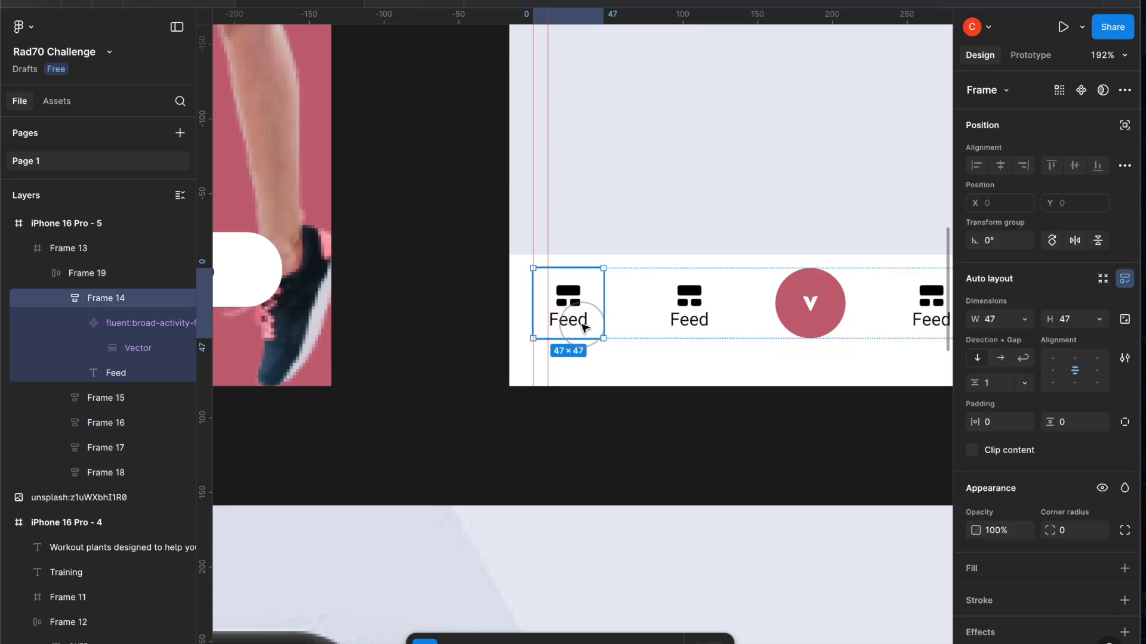
pyautogui.click(583, 326)
pyautogui.click(1052, 530)
pyautogui.press('Up')
pyautogui.press('Up')
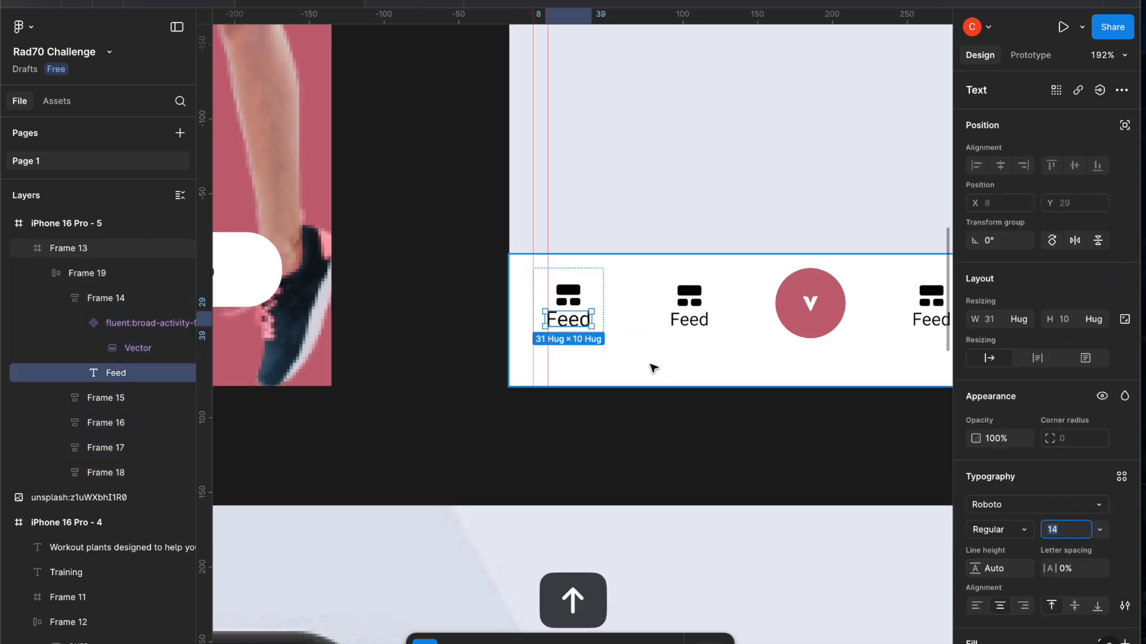
# Resize the Feed icon in Frame 14 to 24 × 24
pyautogui.click(564, 298)
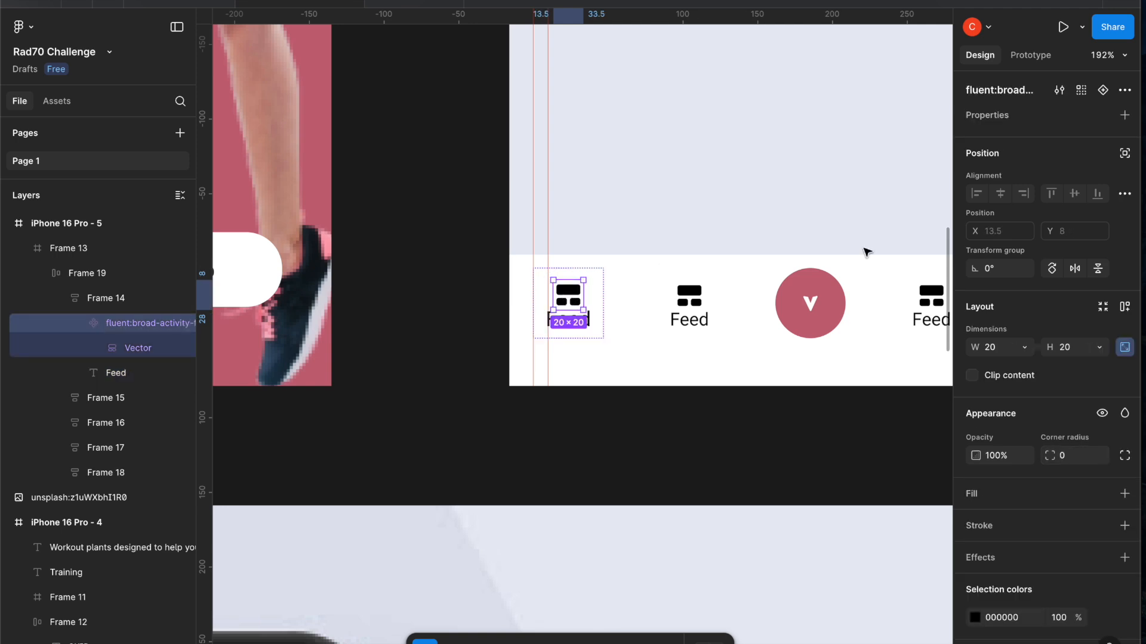
pyautogui.write('24')
pyautogui.press('Return')
pyautogui.click(728, 455)
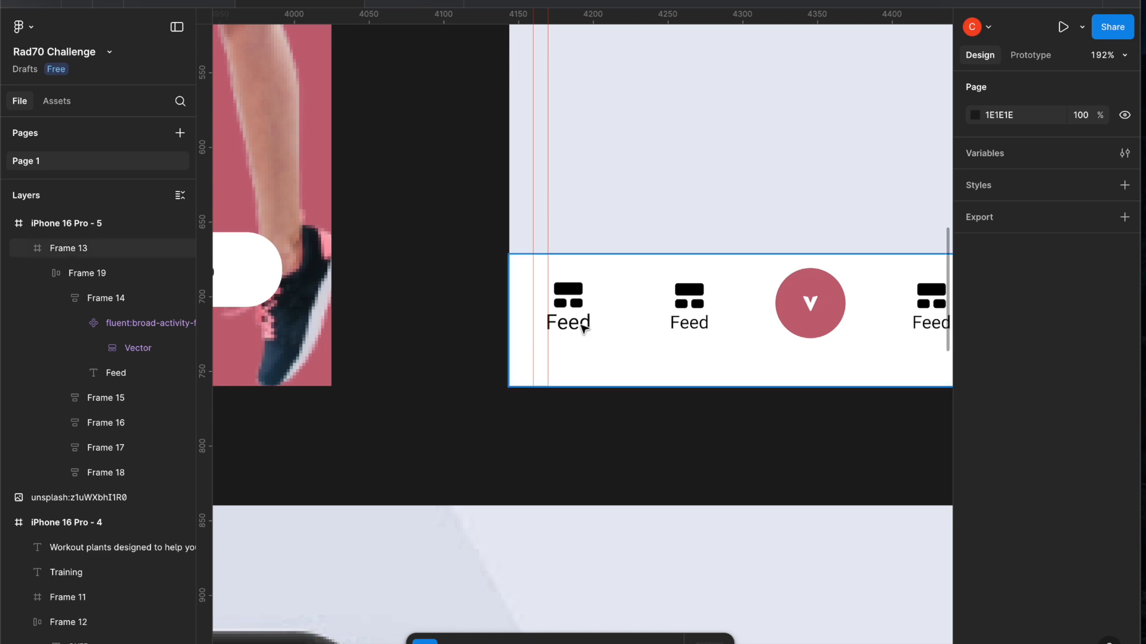
# Check the dimensions of Frame 14 and of the Feed icon inside it
pyautogui.doubleClick(577, 306)
pyautogui.doubleClick(577, 305)
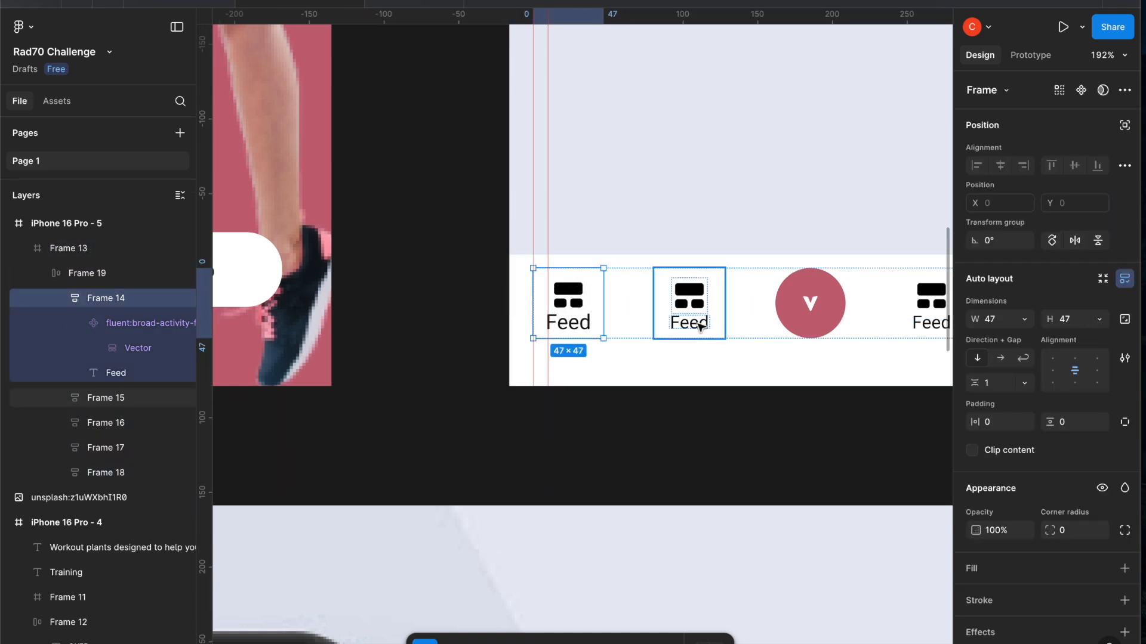
pyautogui.click(571, 299)
pyautogui.click(570, 298)
pyautogui.click(573, 303)
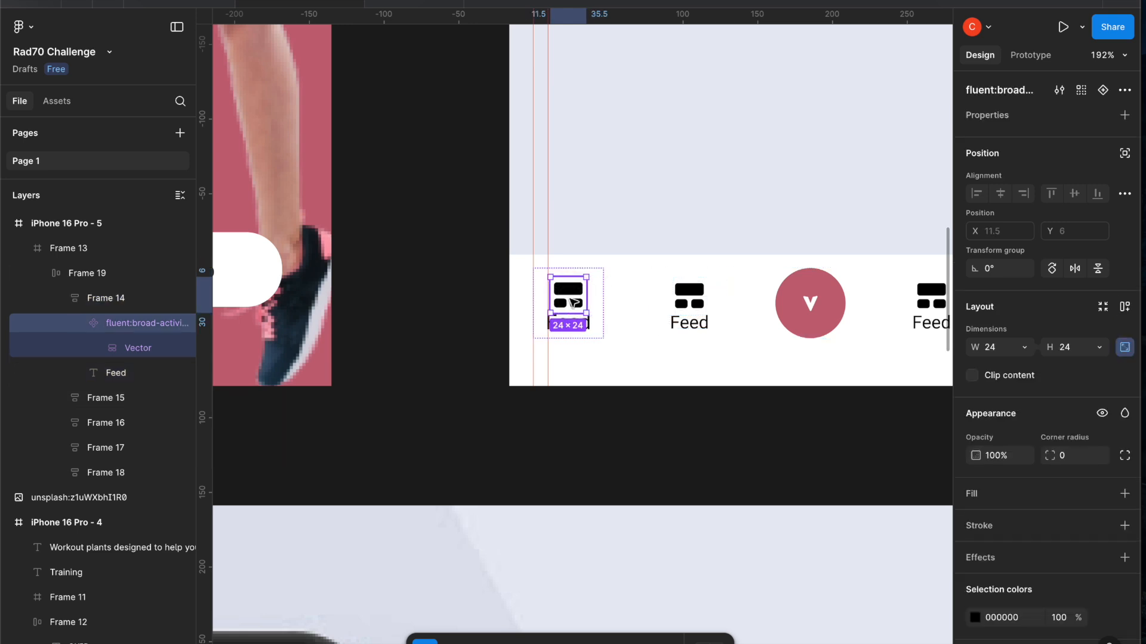
# Set the font size of Frame 14's Feed label to 16 and compare the bar with the reference mockup
pyautogui.click(588, 326)
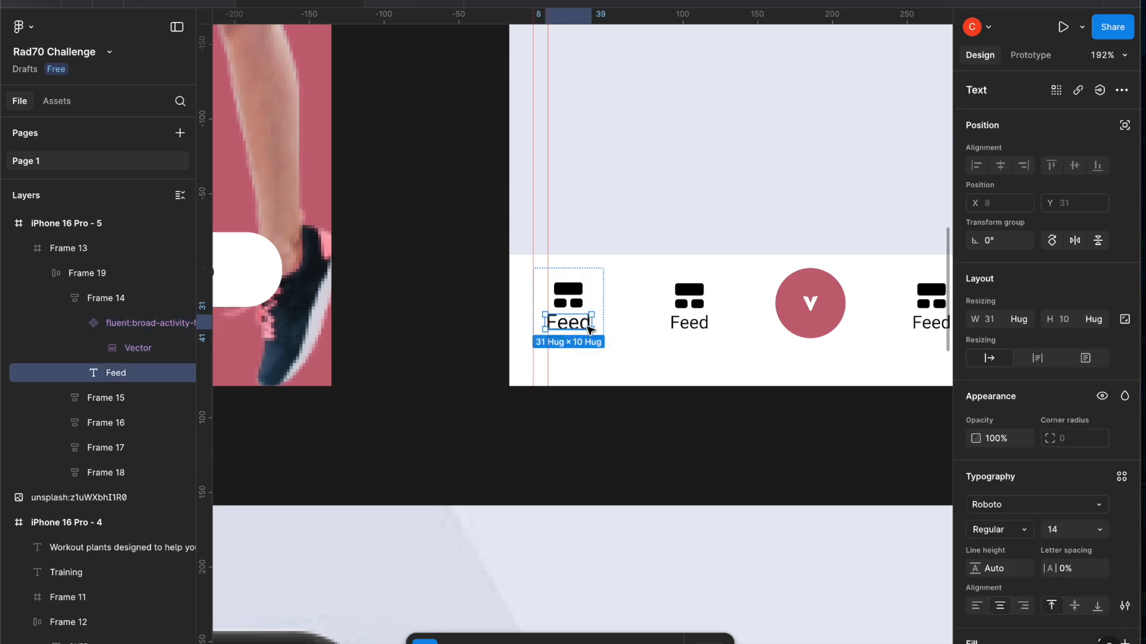
pyautogui.doubleClick(577, 323)
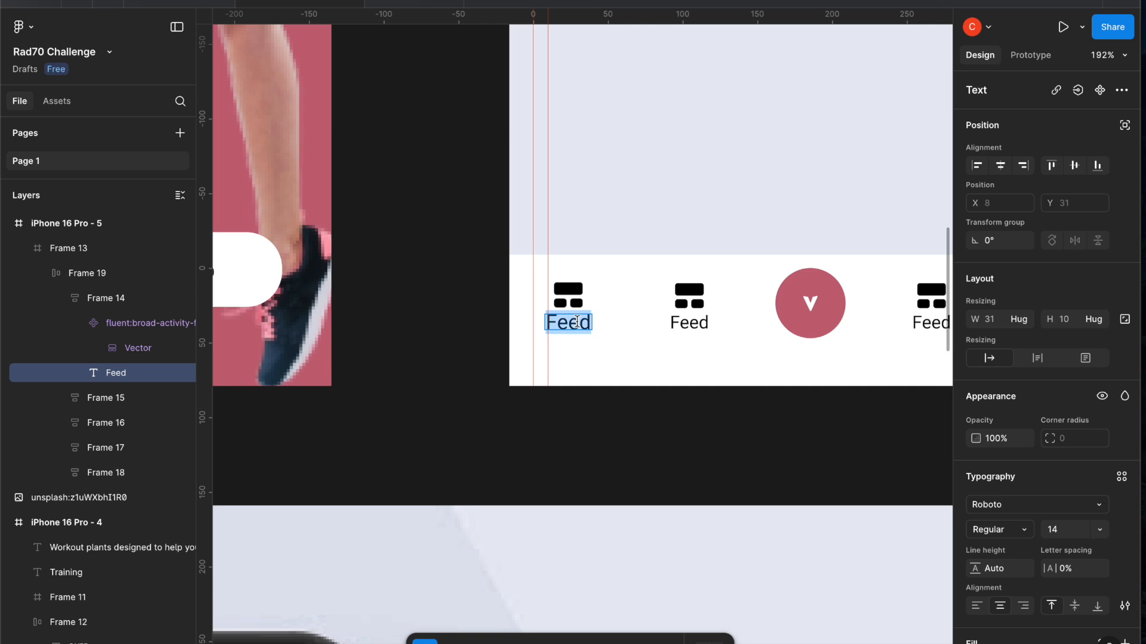
pyautogui.click(1062, 534)
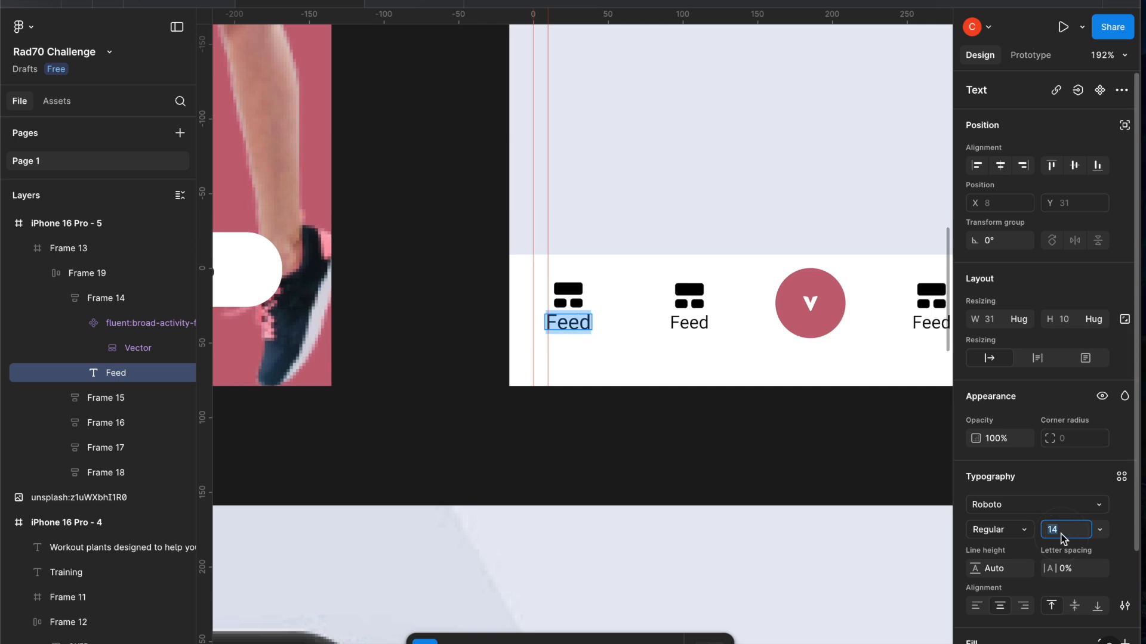
pyautogui.write('16')
pyautogui.press('Return')
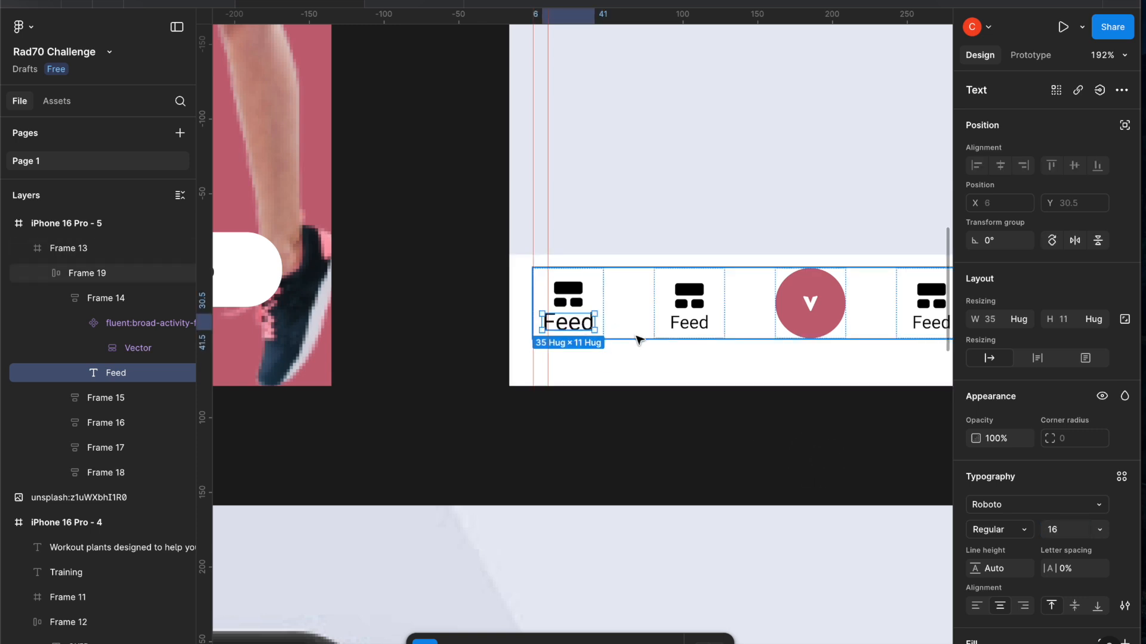
pyautogui.scroll(-3, 639, 340)
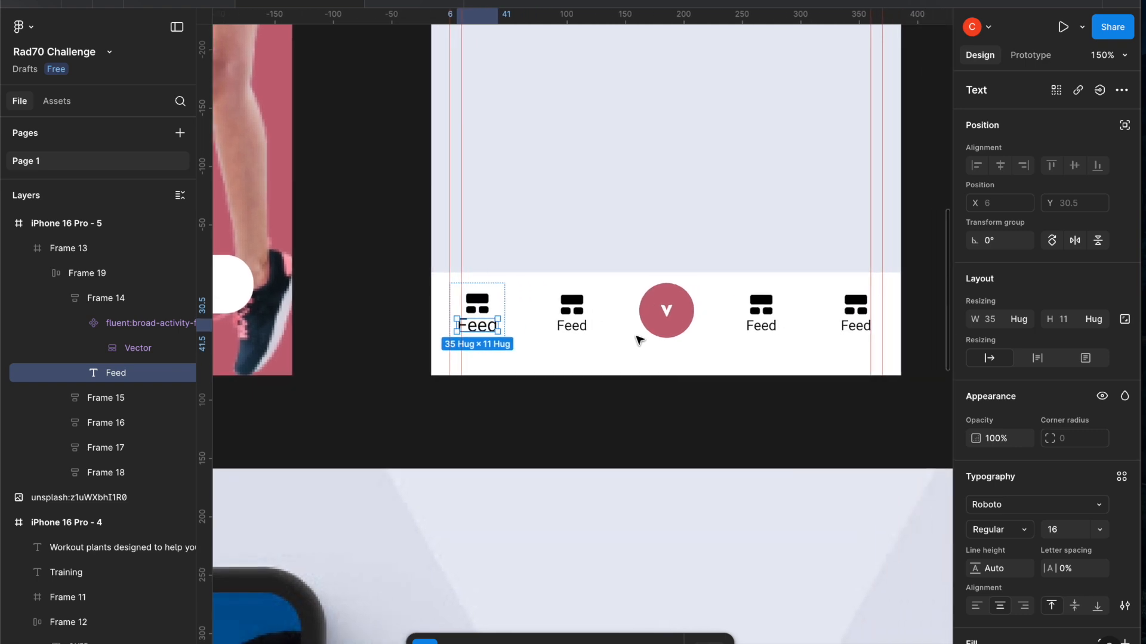
pyautogui.scroll(-3, 639, 339)
pyautogui.scroll(-10, 638, 340)
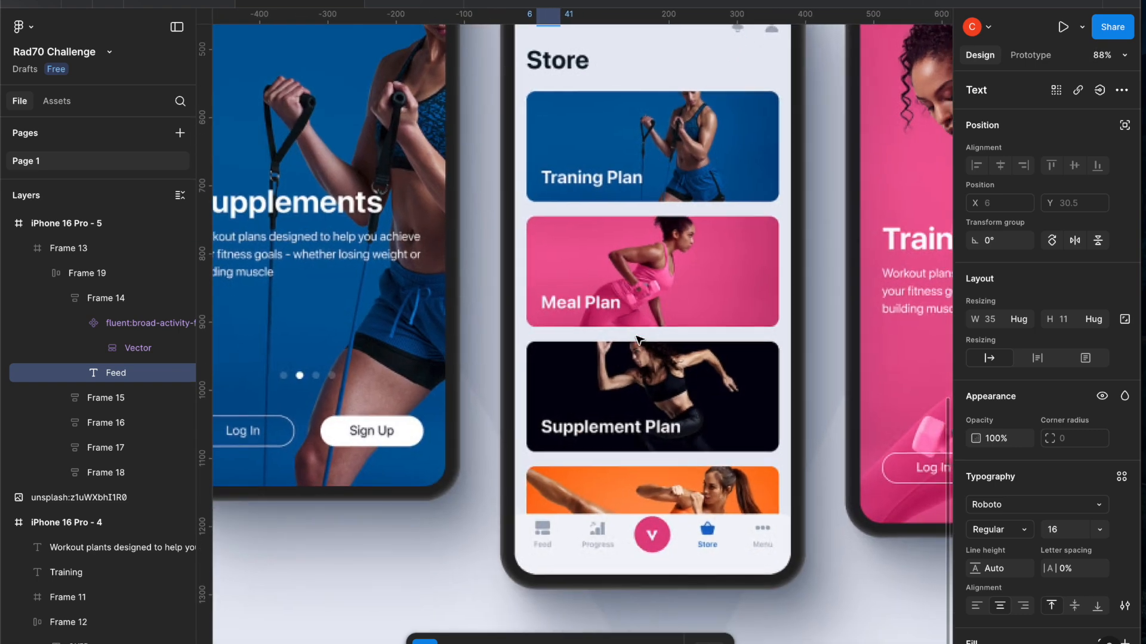
# Set the font size of Frame 14's Feed label to 14
pyautogui.scroll(10, 639, 340)
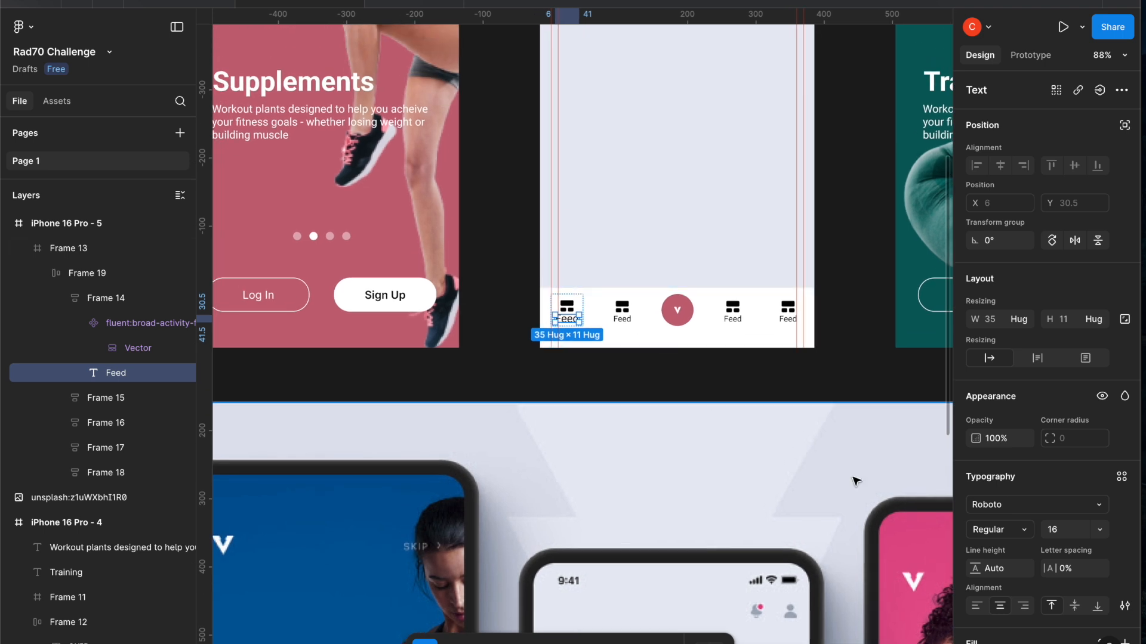
pyautogui.click(1065, 532)
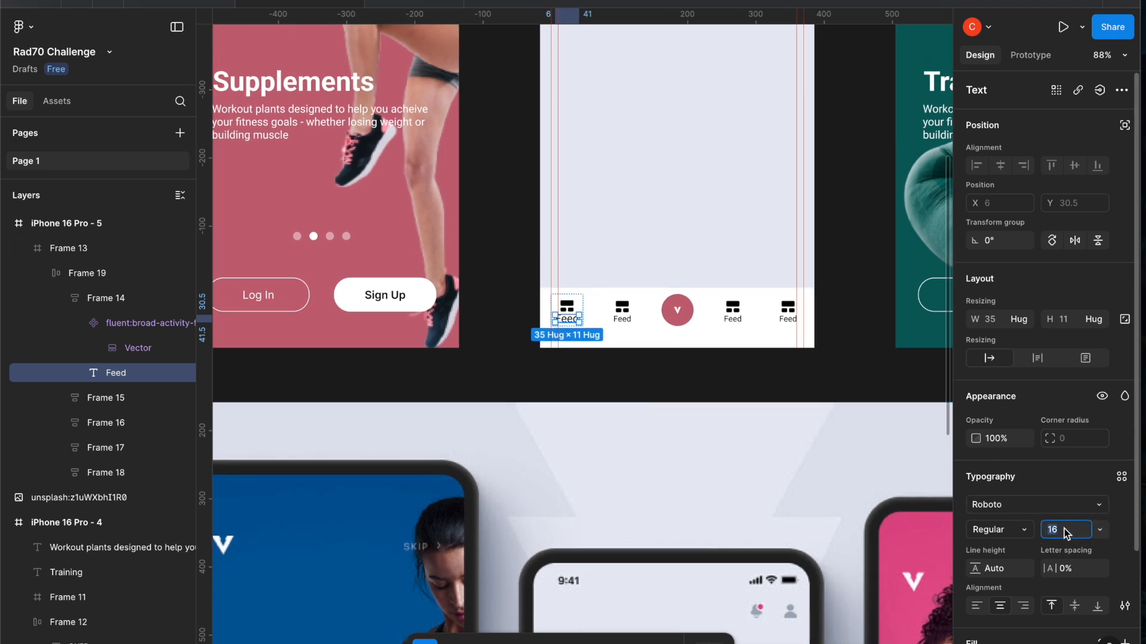
pyautogui.click(669, 382)
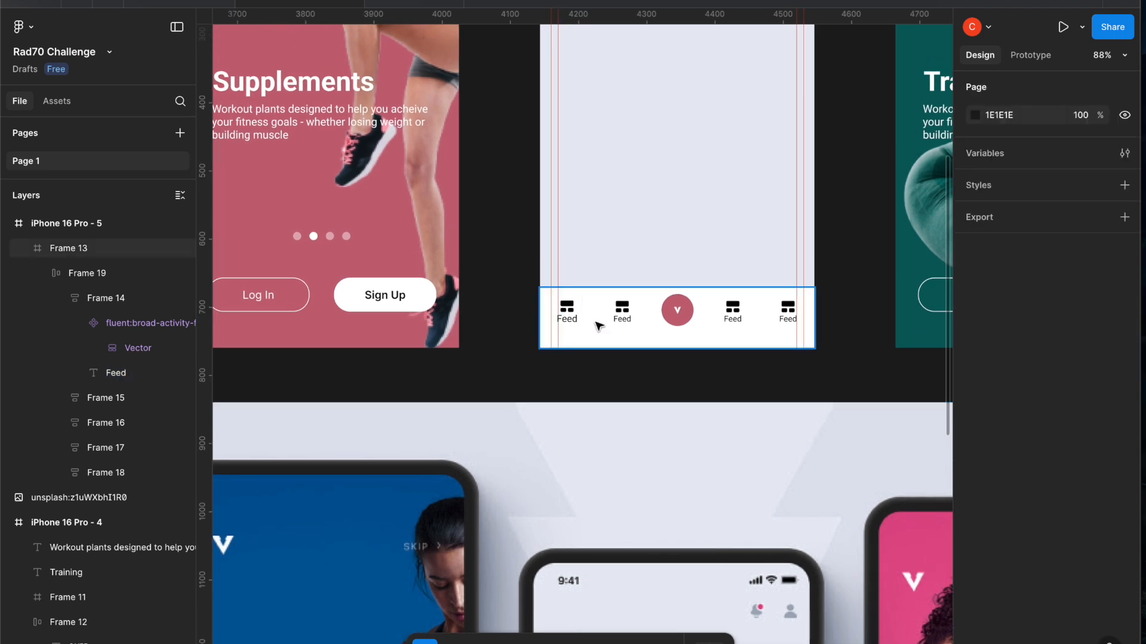
# Check the dimensions of Frame 15, Frame 14 and the Feed icons inside them
pyautogui.click(619, 315)
pyautogui.click(621, 314)
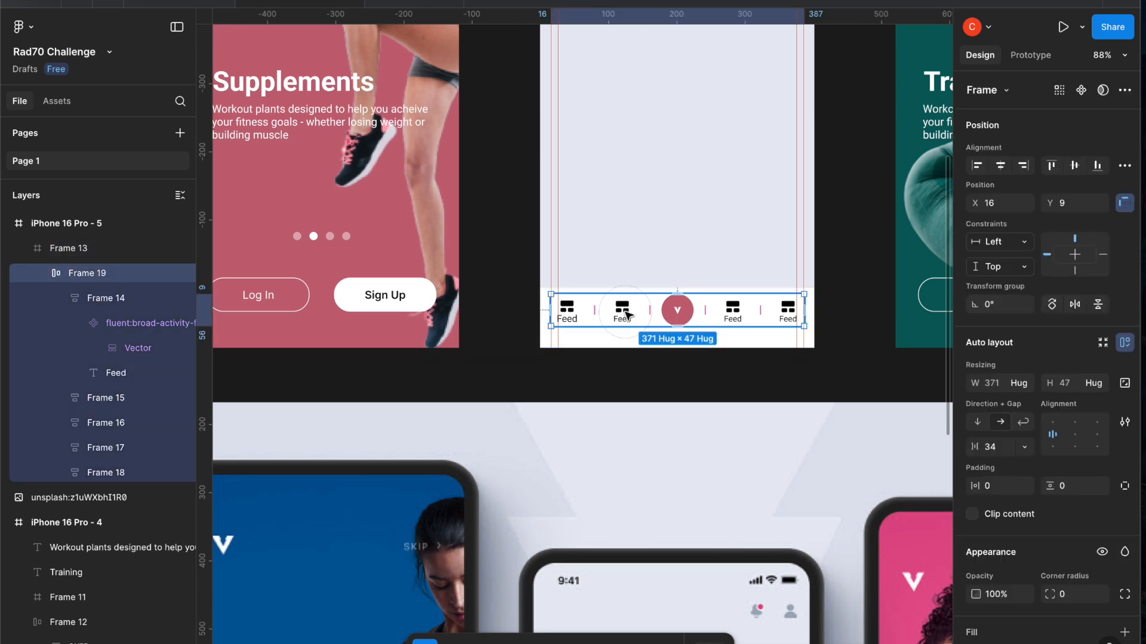
pyautogui.click(625, 314)
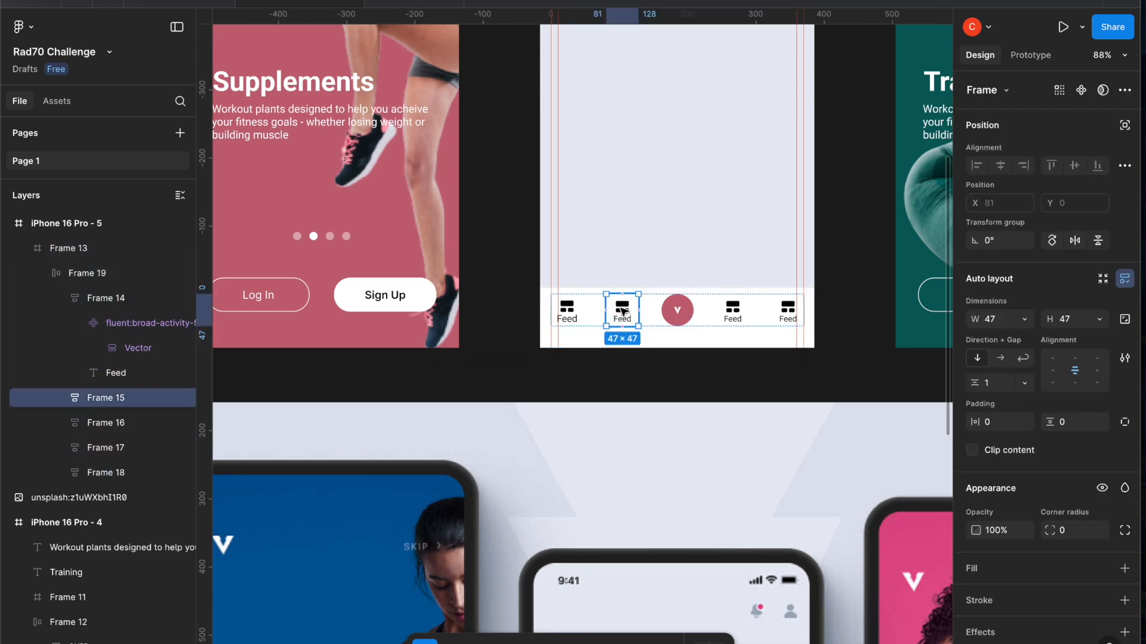
pyautogui.click(622, 312)
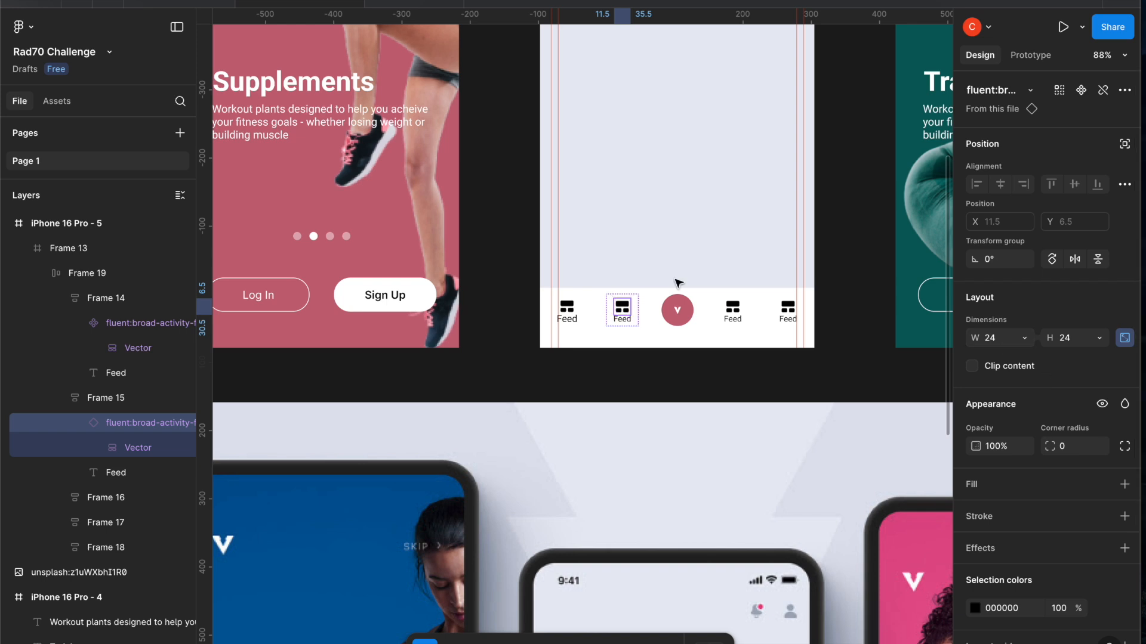
pyautogui.click(570, 312)
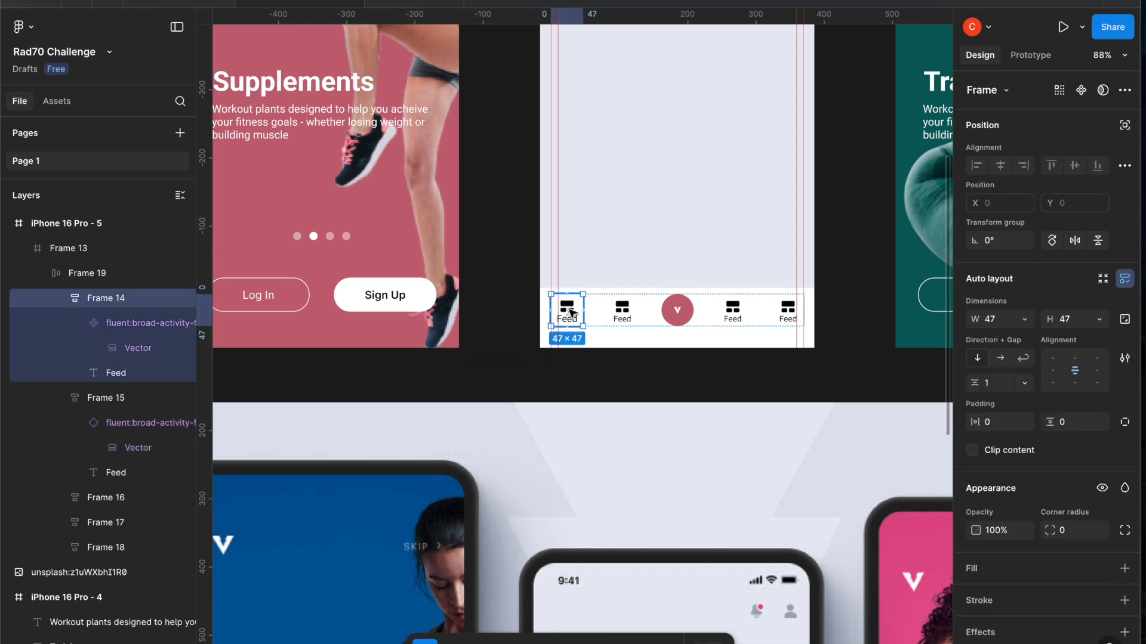
pyautogui.scroll(5, 567, 310)
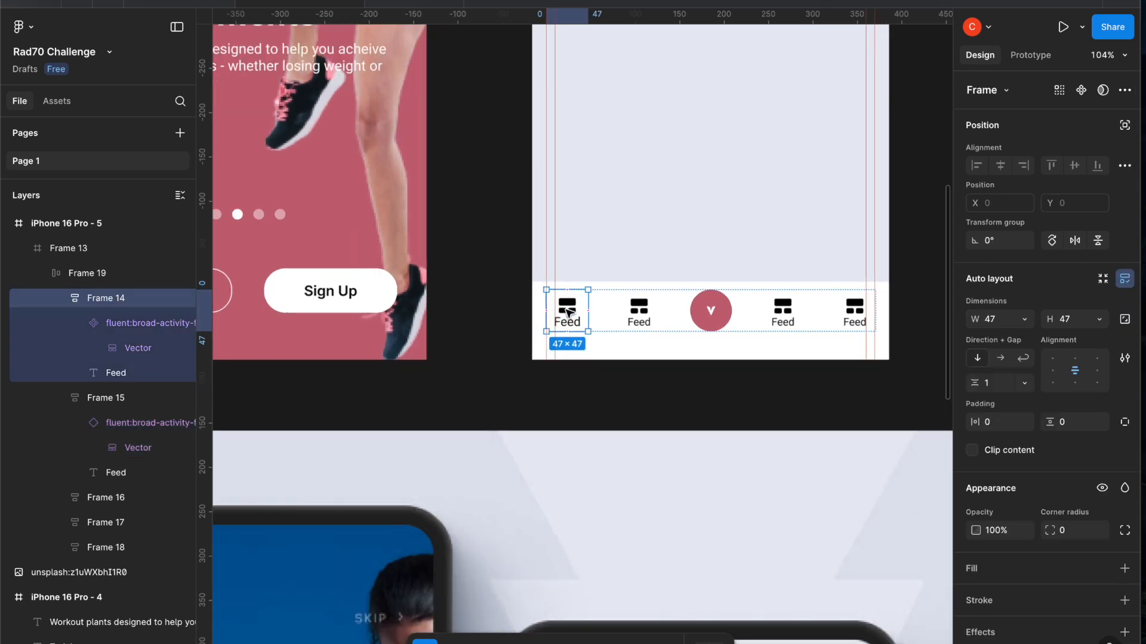
pyautogui.click(580, 313)
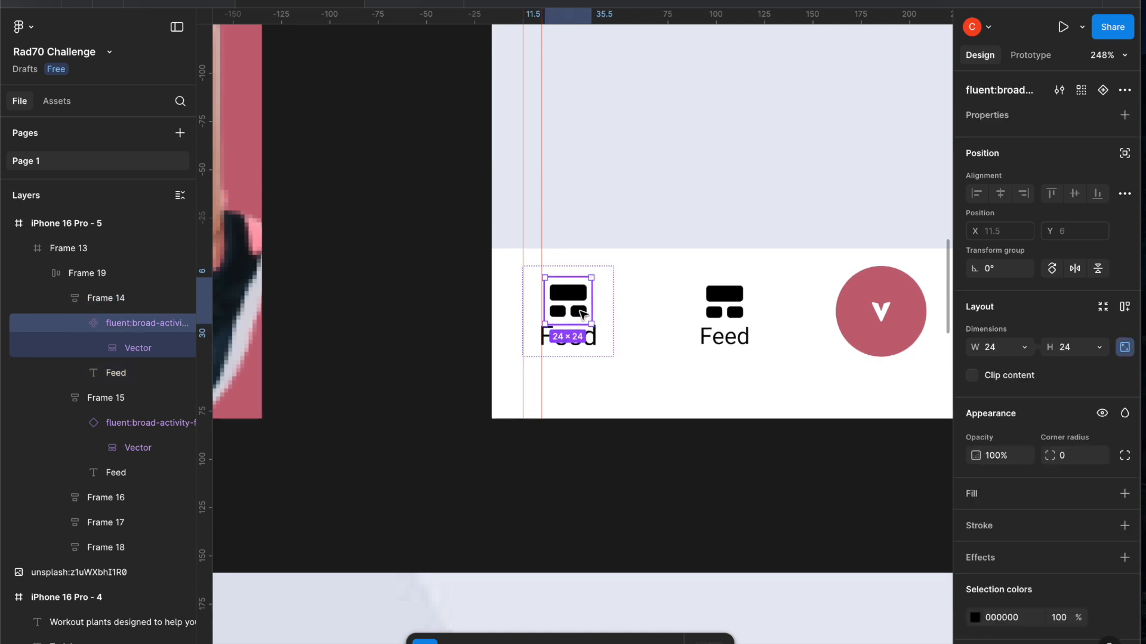
pyautogui.click(604, 335)
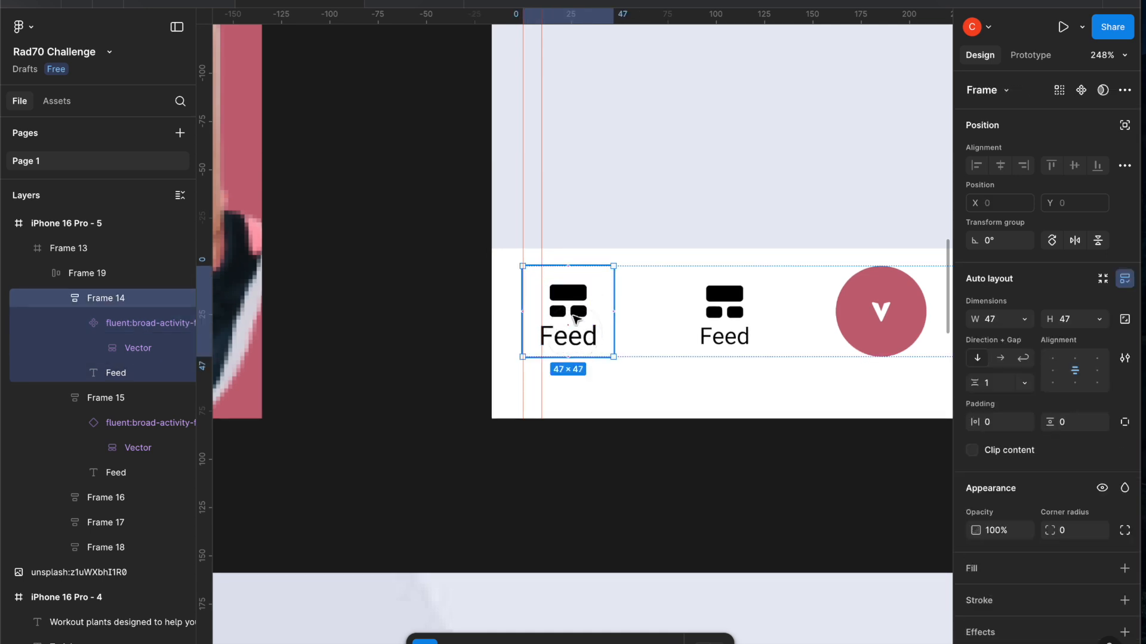
pyautogui.click(574, 318)
# Set the vertical gap between the icon and label in Frame 14 to 4
pyautogui.click(113, 298)
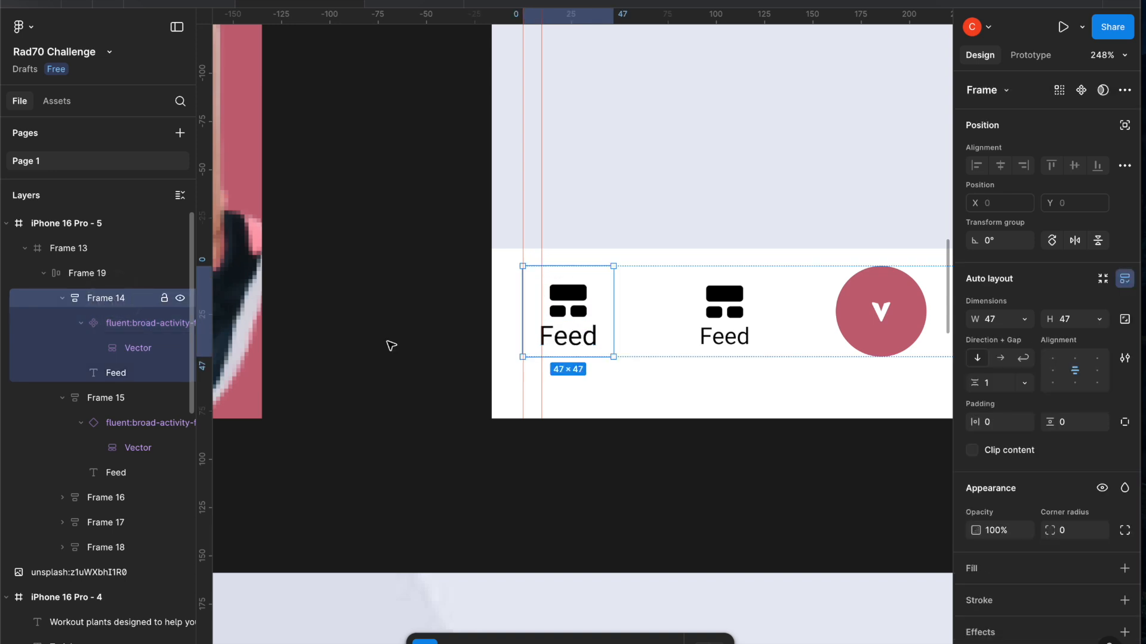
pyautogui.click(988, 383)
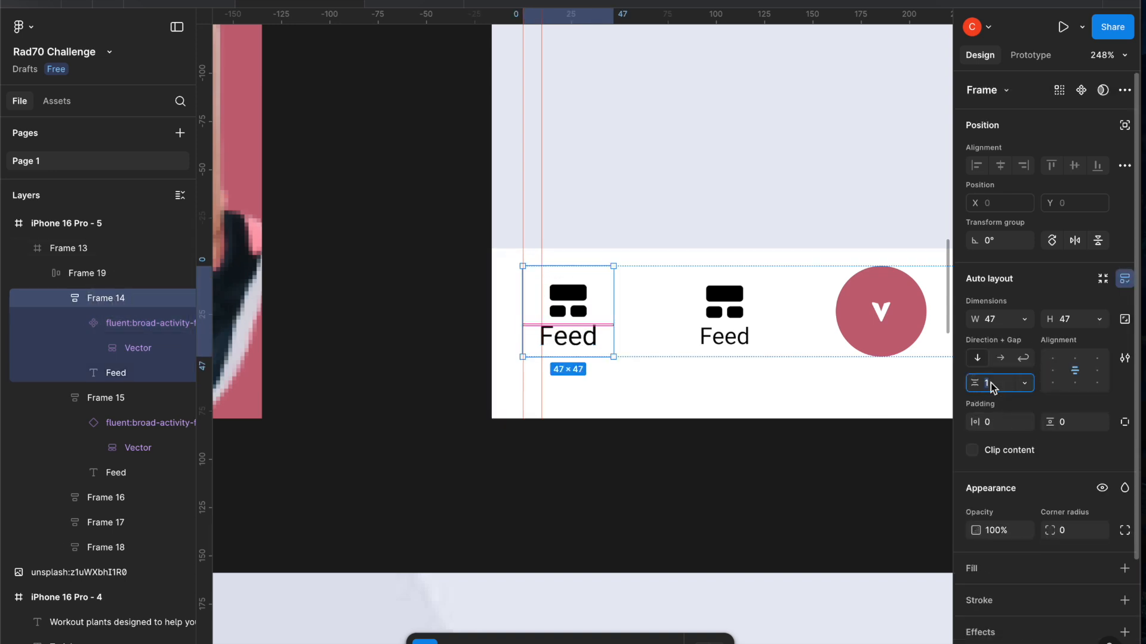
pyautogui.press('Up')
pyautogui.press('Up')
pyautogui.press('Up')
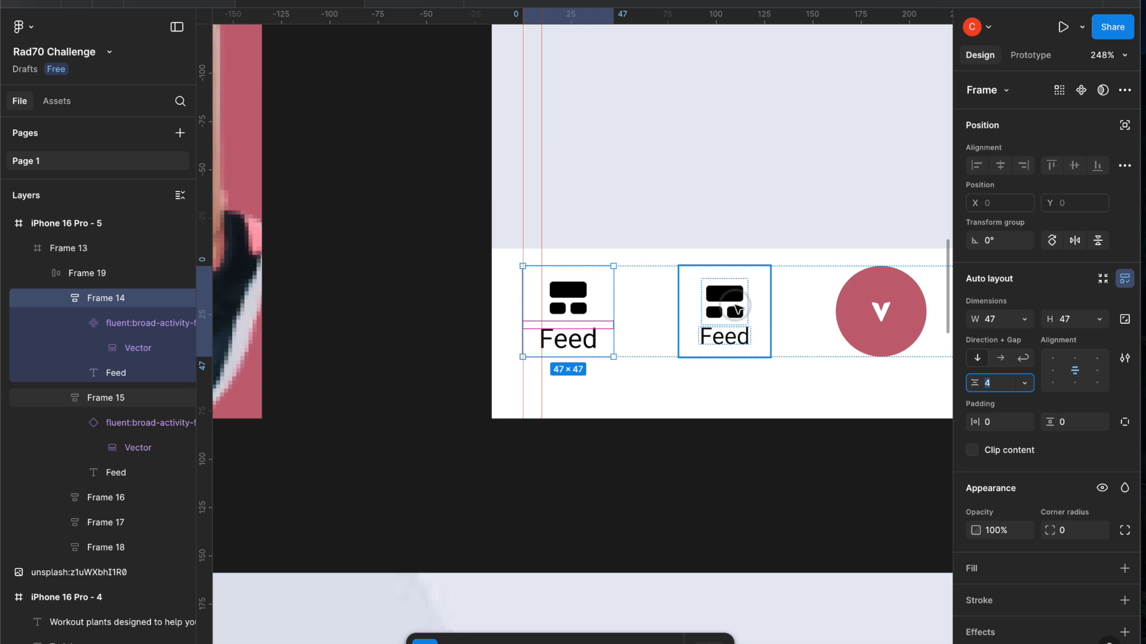
# Set the vertical gap between the icon and label in Frame 15 to 4
pyautogui.click(735, 305)
pyautogui.click(992, 385)
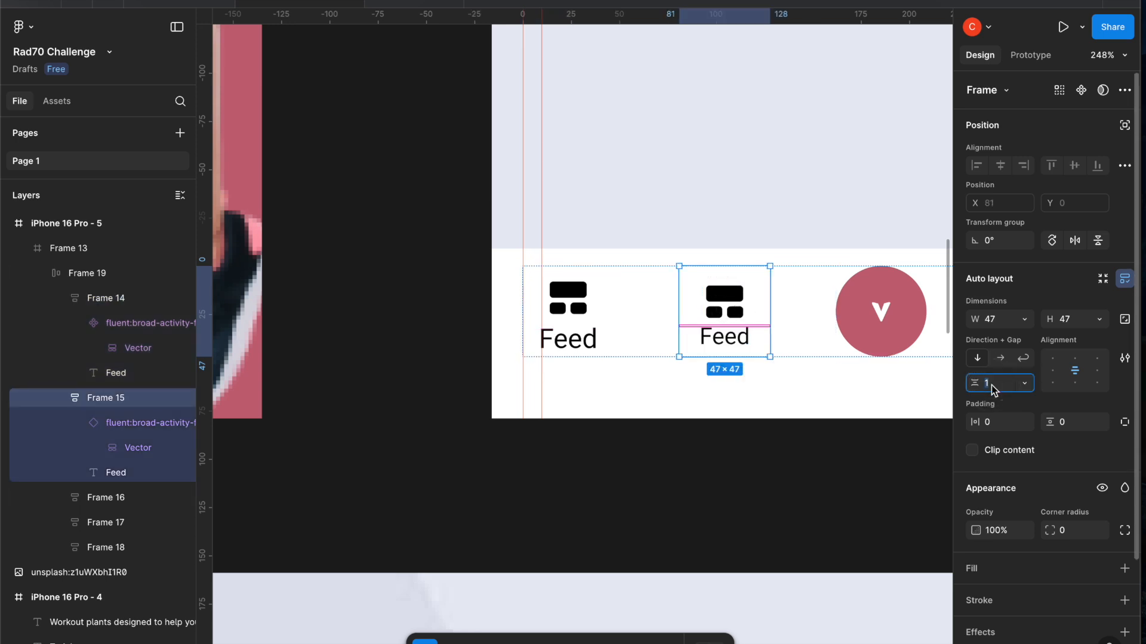
pyautogui.press('Up')
pyautogui.press('Up')
pyautogui.press('Up')
pyautogui.press('Up')
pyautogui.press('Down')
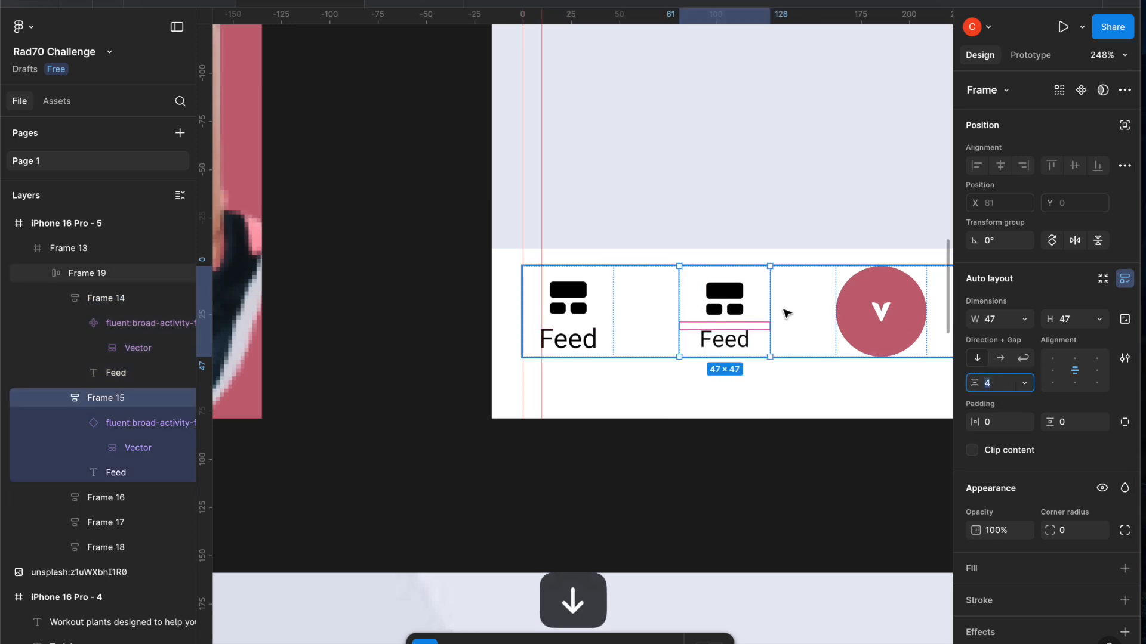
# Compare the dimensions of the Feed icons in Frame 14 and Frame 15
pyautogui.click(720, 305)
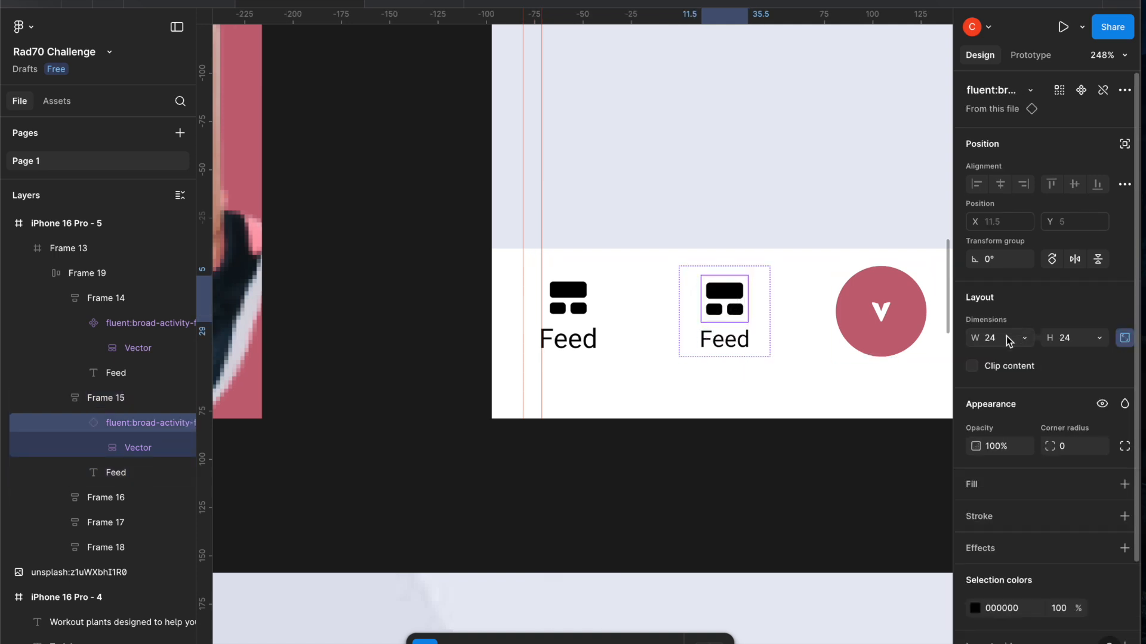
pyautogui.click(563, 302)
pyautogui.doubleClick(561, 303)
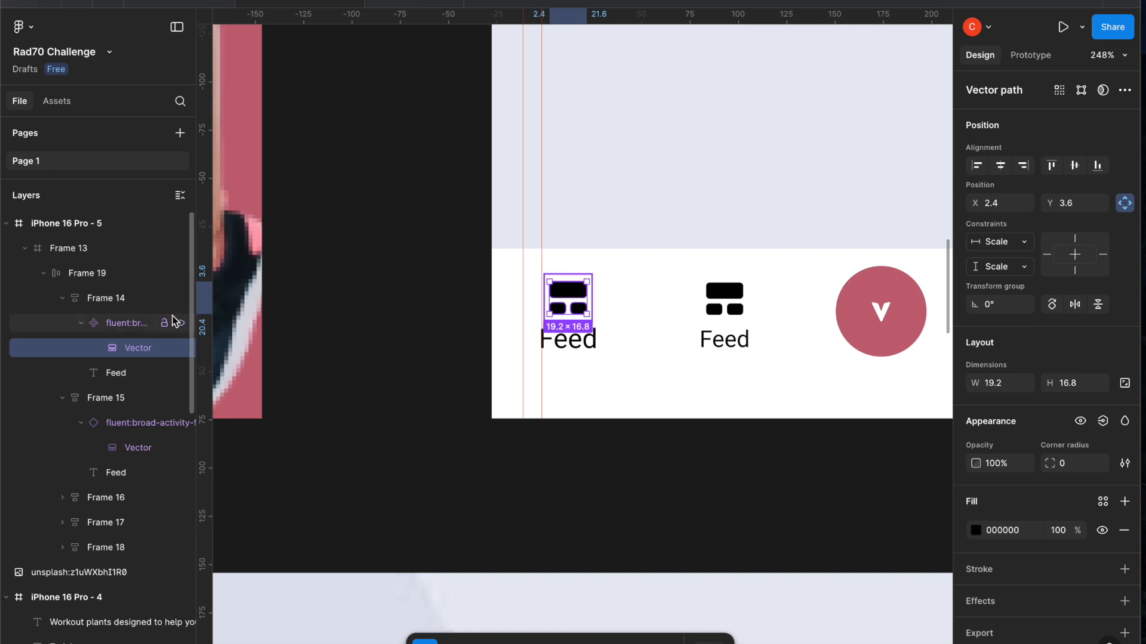
pyautogui.click(141, 325)
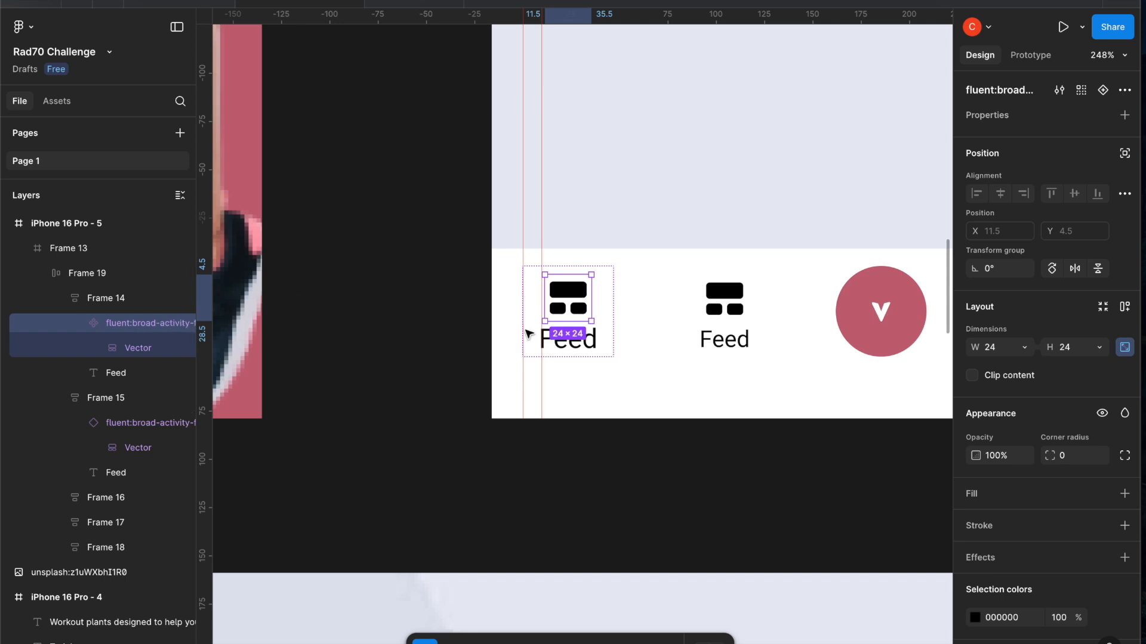
pyautogui.click(728, 309)
pyautogui.doubleClick(727, 310)
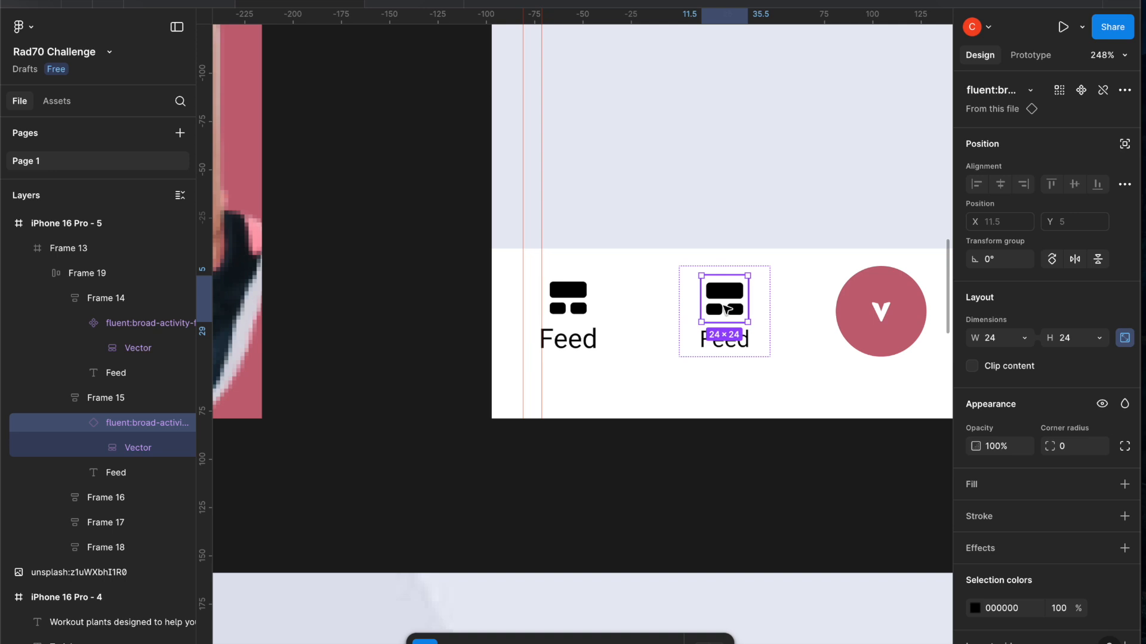
# Set the font size of Frame 15's Feed label to 14 and compare it with Frame 14's label
pyautogui.click(724, 339)
pyautogui.click(1055, 533)
pyautogui.write('14')
pyautogui.press('Return')
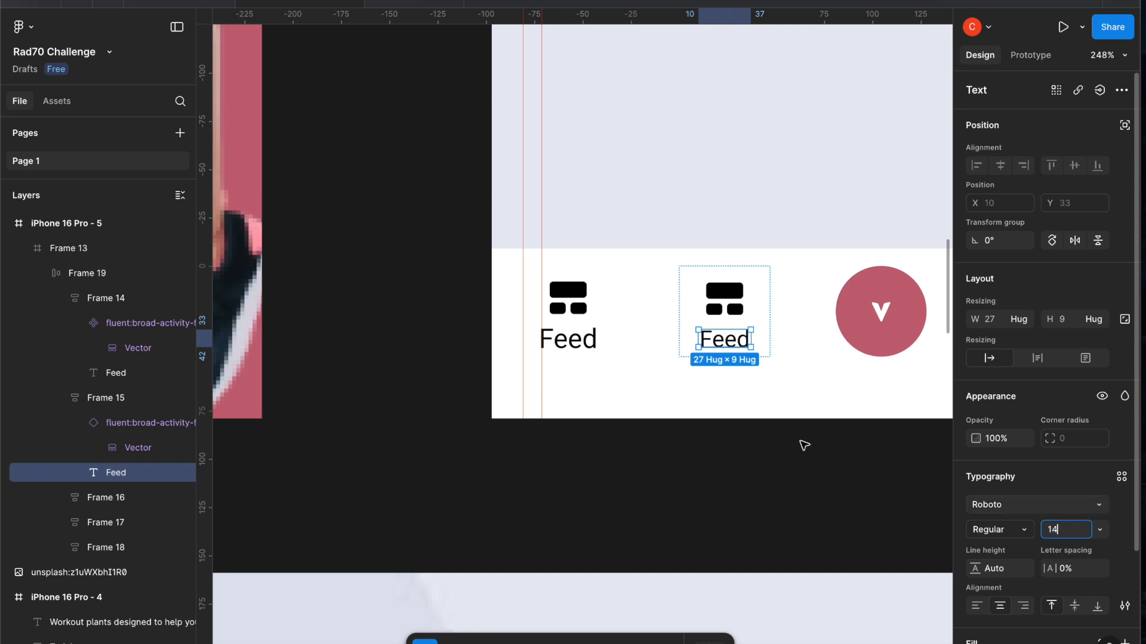
pyautogui.click(568, 340)
pyautogui.doubleClick(576, 347)
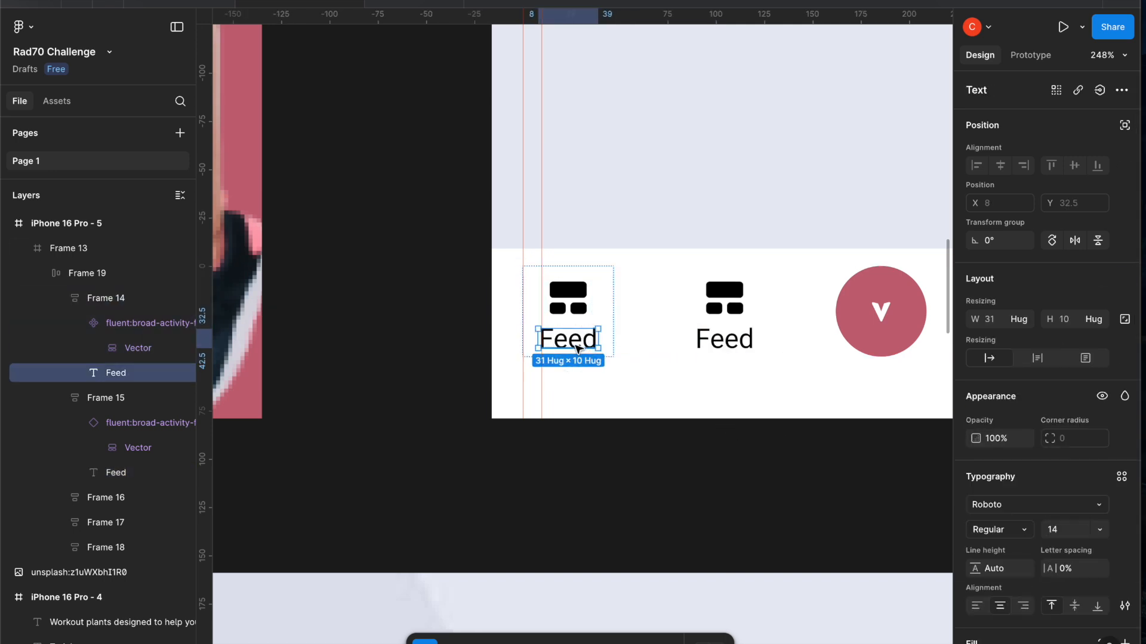
pyautogui.click(725, 343)
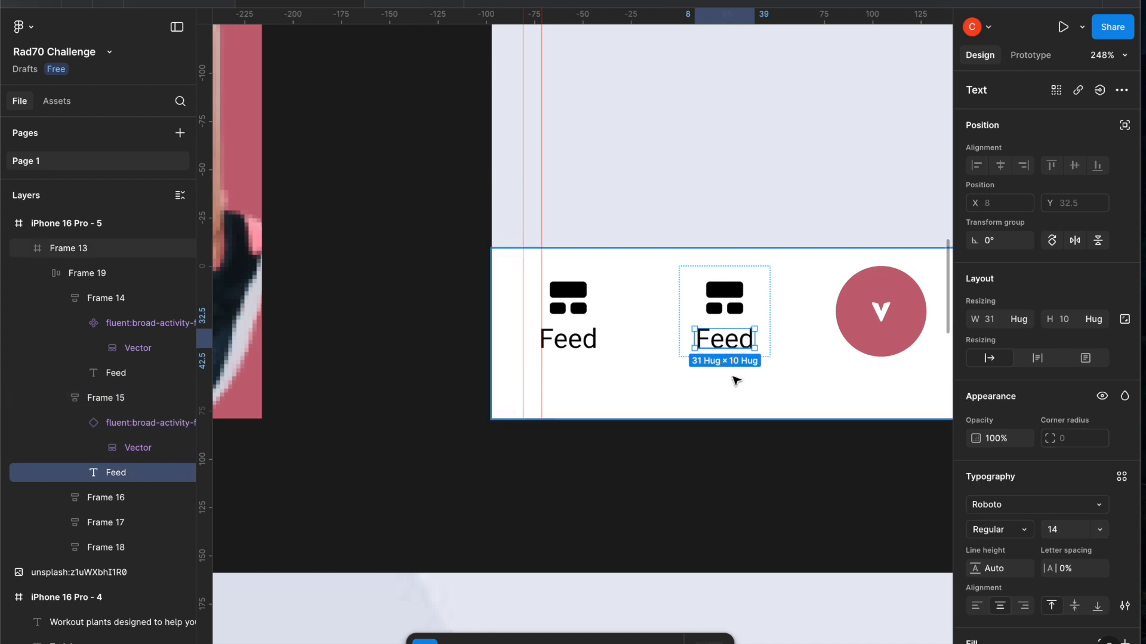
# Set the font size of Frame 17's Feed label to 14
pyautogui.hscroll(10, 751, 395)
pyautogui.click(648, 317)
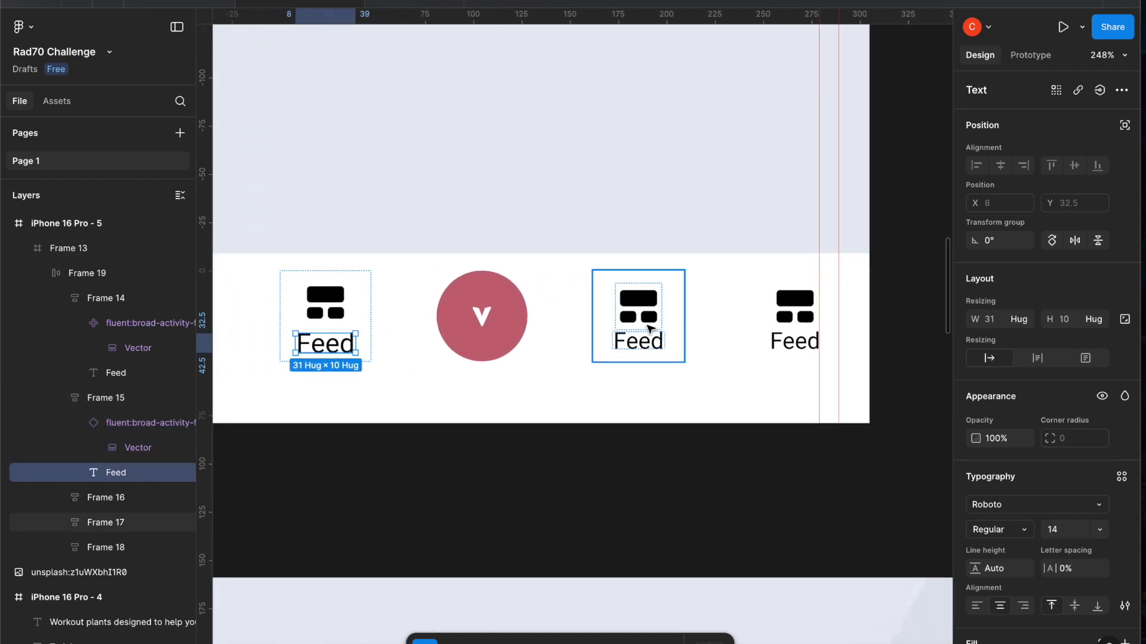
pyautogui.doubleClick(648, 316)
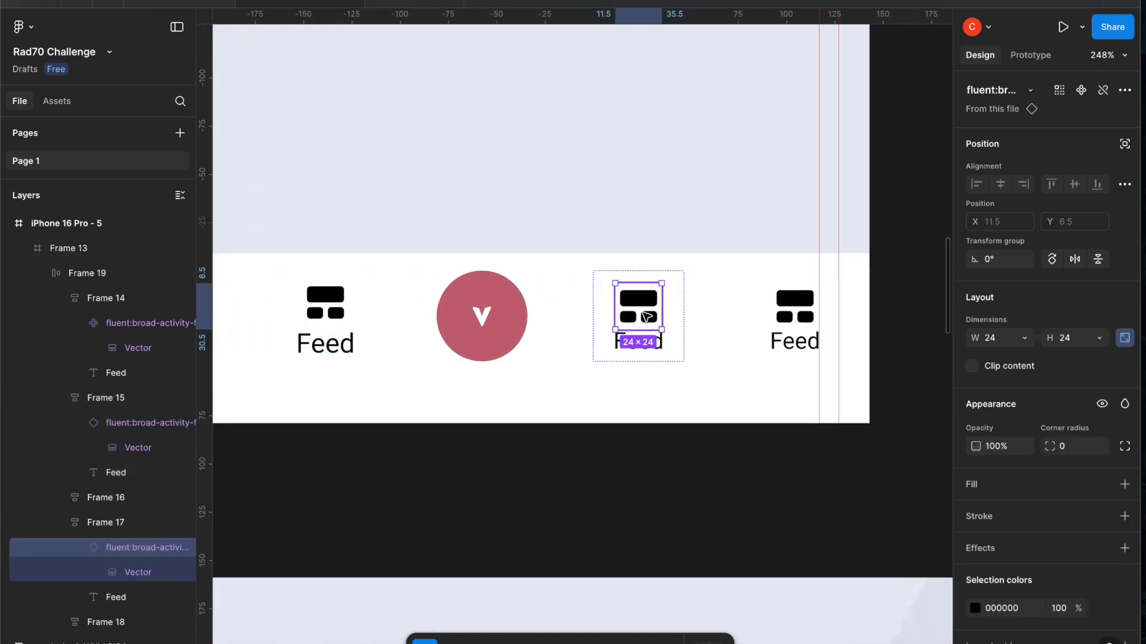
pyautogui.click(660, 348)
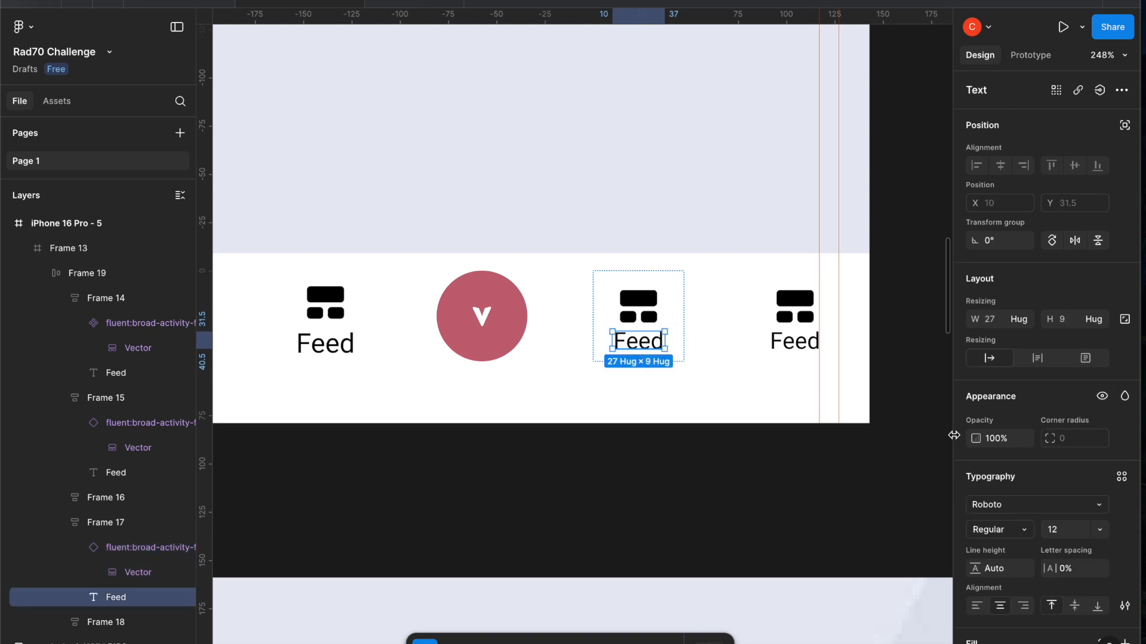
pyautogui.click(1065, 530)
pyautogui.write('14')
pyautogui.press('Return')
# Set the font size of Frame 18's Feed label to 14
pyautogui.click(803, 313)
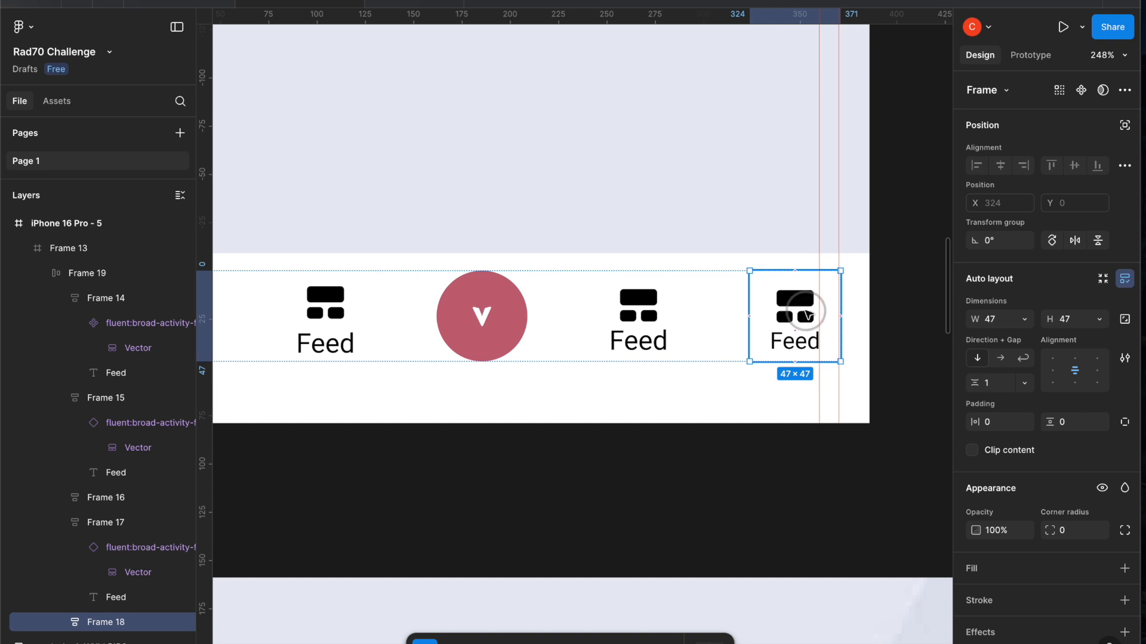
pyautogui.doubleClick(805, 313)
pyautogui.click(777, 349)
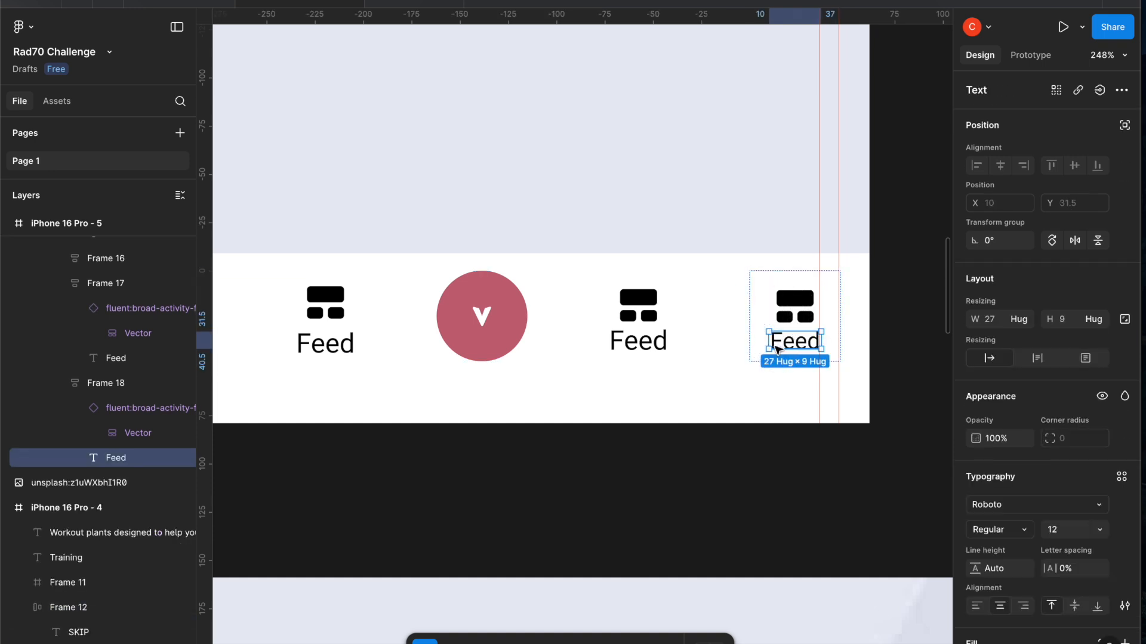
pyautogui.click(1066, 530)
pyautogui.write('14')
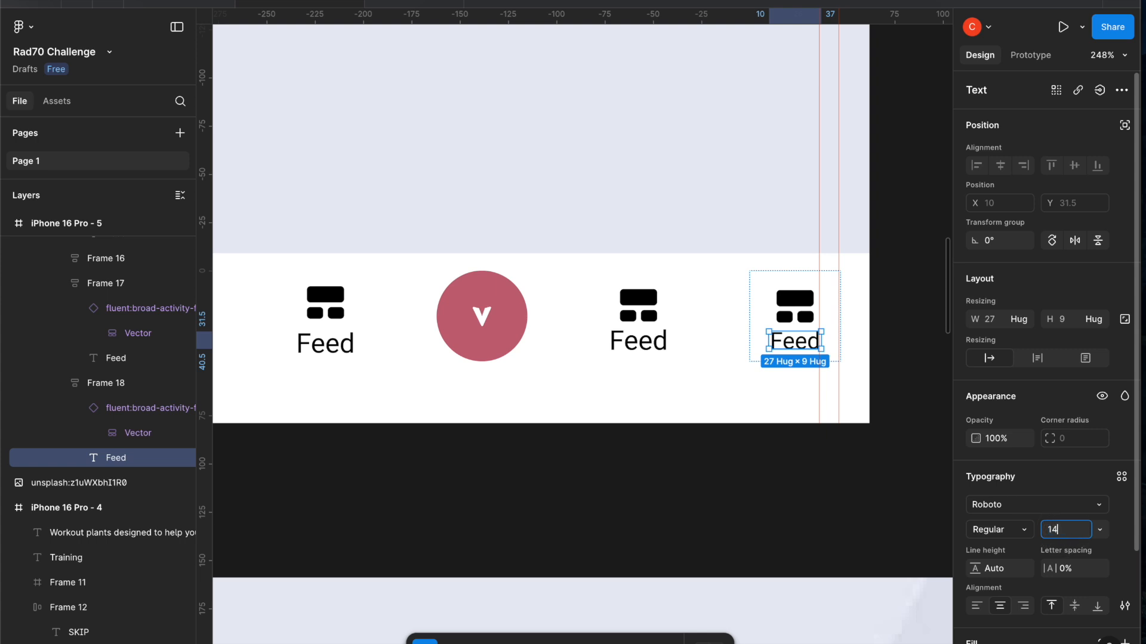
pyautogui.click(768, 424)
# Enlarge the V icon inside the round pink button to 16.67 × 16.67
pyautogui.click(737, 318)
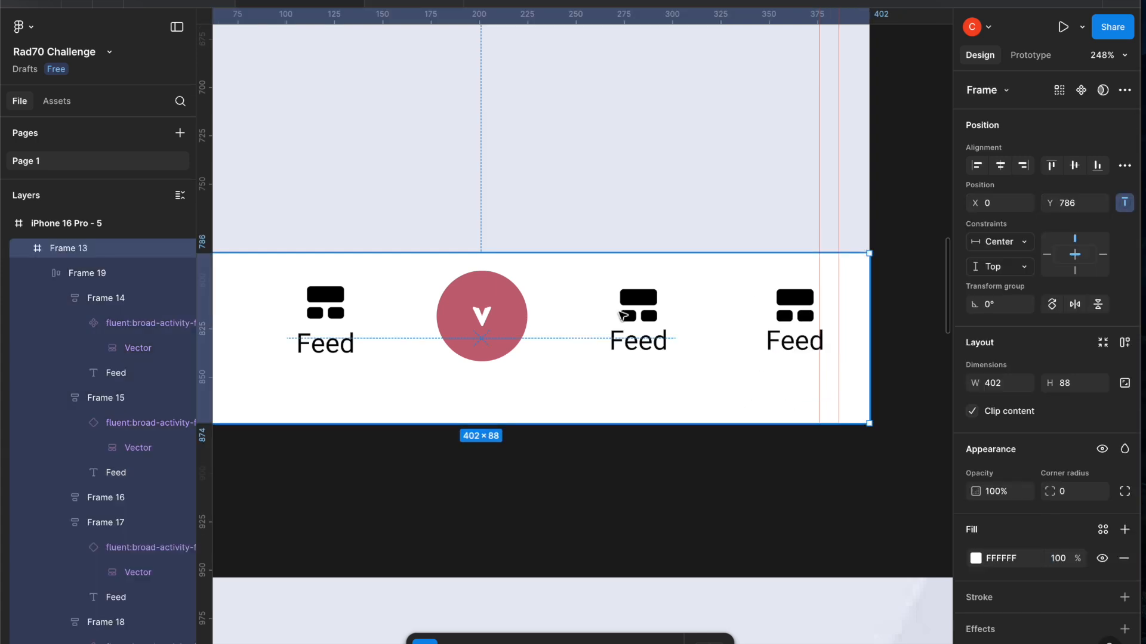
pyautogui.doubleClick(483, 313)
pyautogui.doubleClick(483, 322)
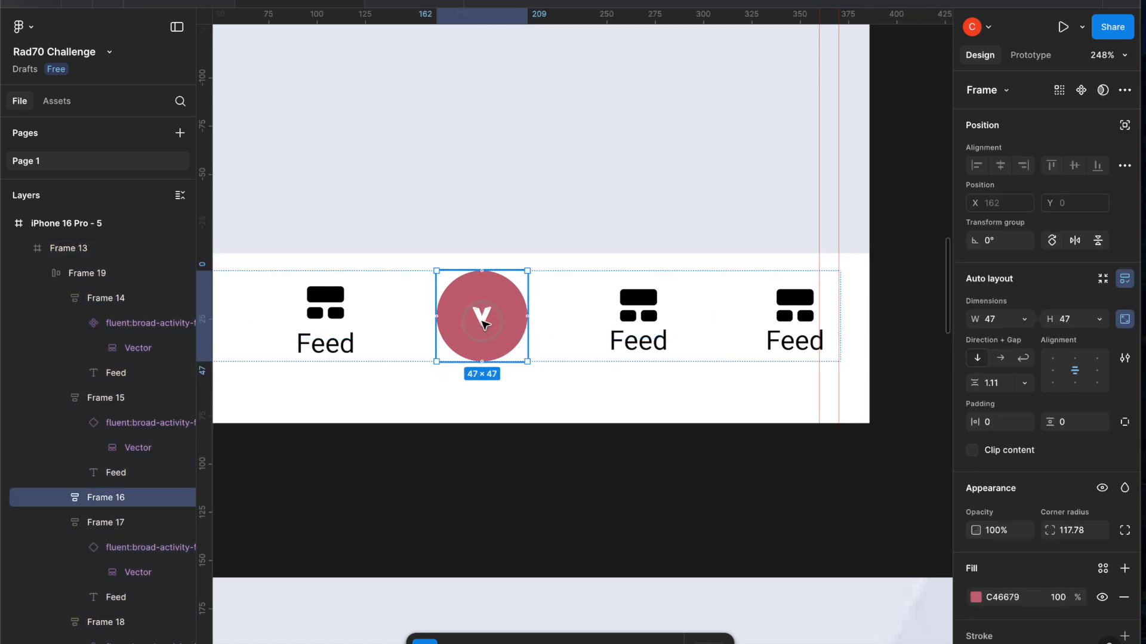
pyautogui.doubleClick(484, 323)
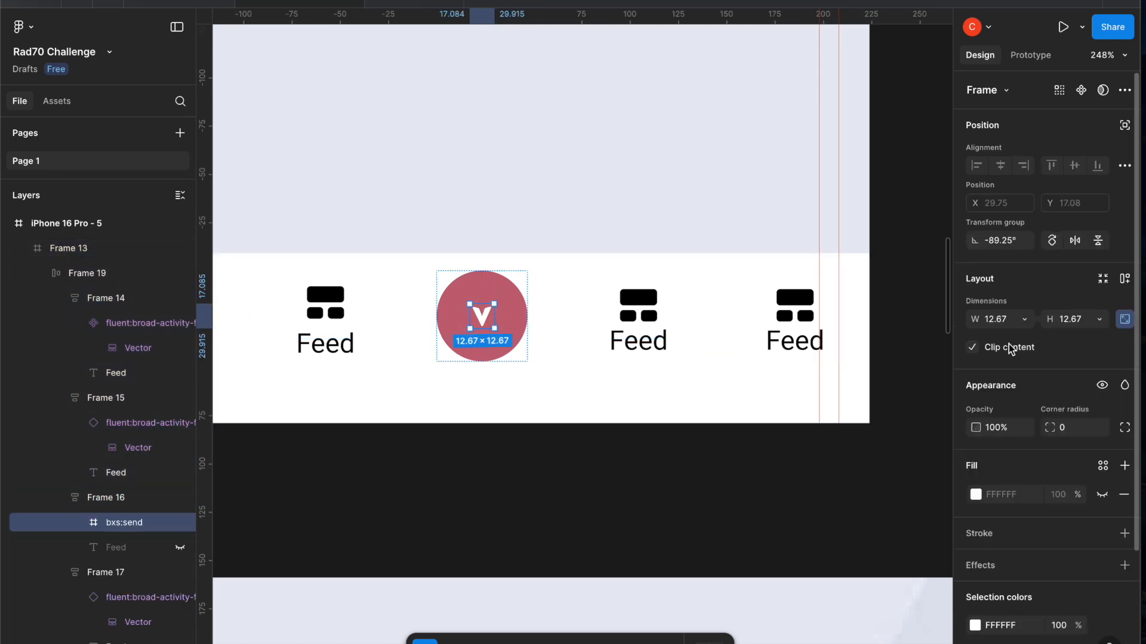
pyautogui.click(1006, 323)
pyautogui.press('Up')
pyautogui.press('Up')
pyautogui.press('Up')
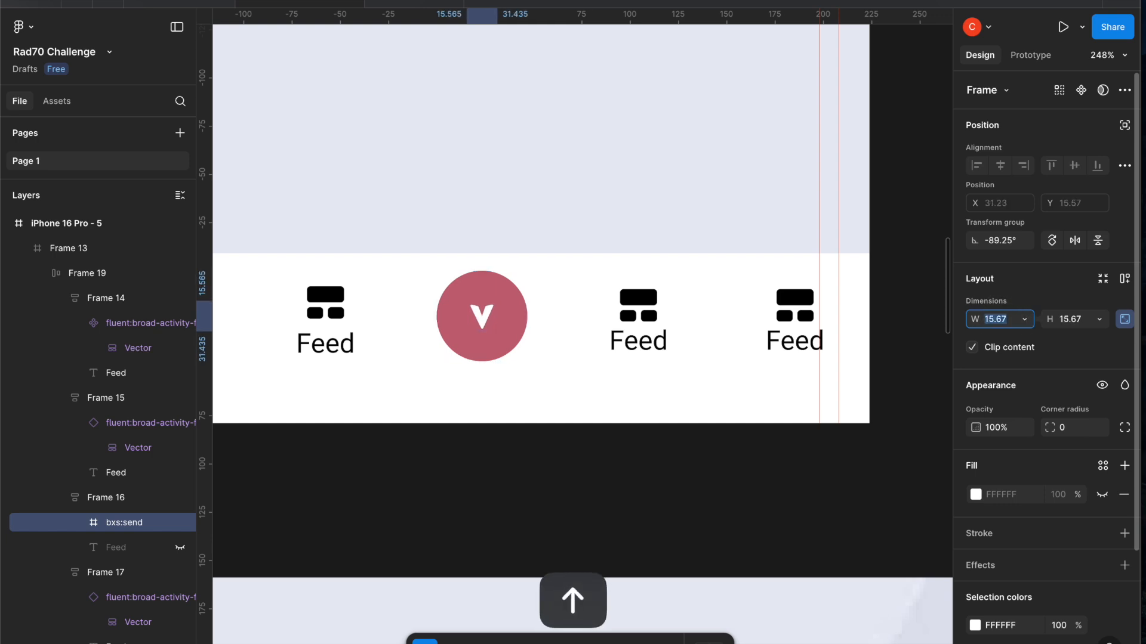
pyautogui.press('Up')
# Select Frame 15's feed icon, check its counterpart in the mockup, and search Iconify for "bar graph"
pyautogui.scroll(-5, 624, 334)
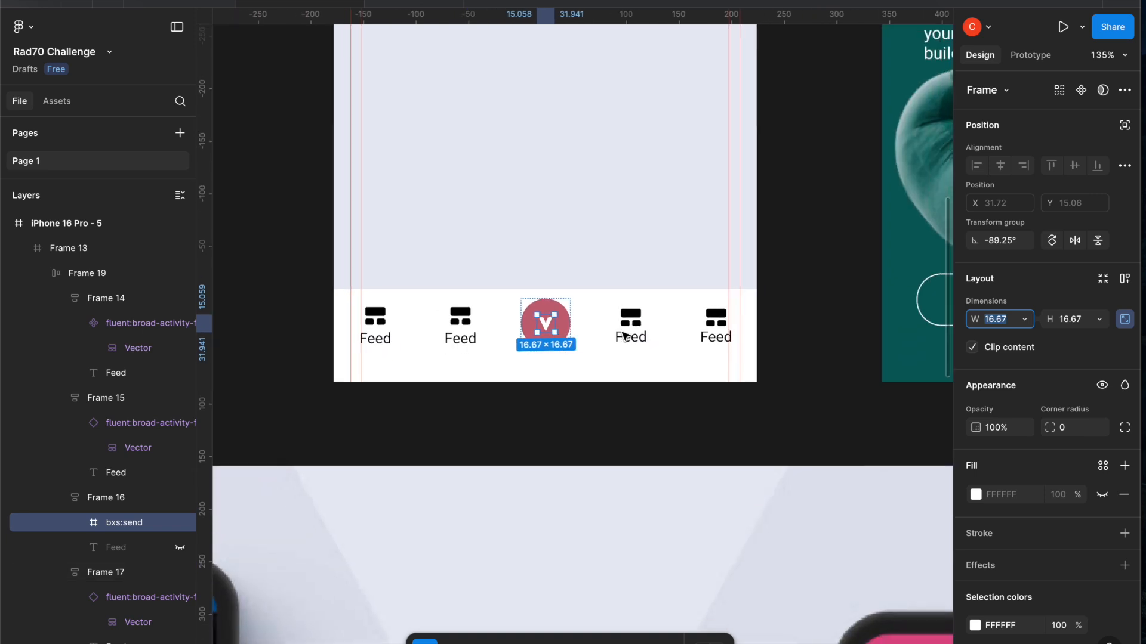
pyautogui.hscroll(-3, 624, 335)
pyautogui.click(506, 328)
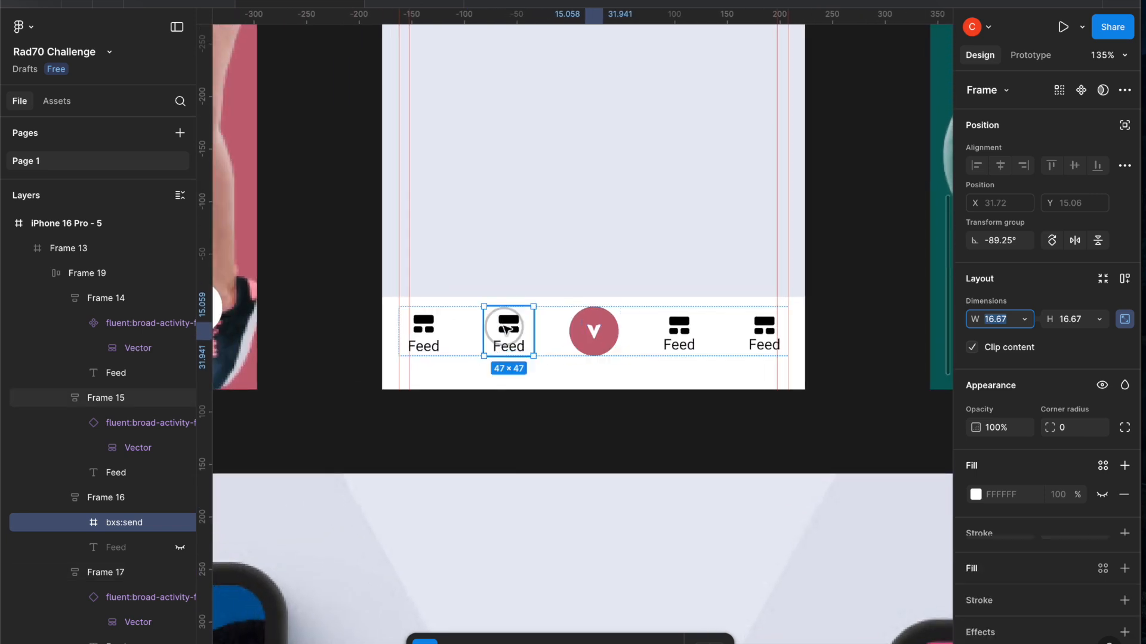
pyautogui.doubleClick(506, 328)
pyautogui.scroll(-3, 984, 567)
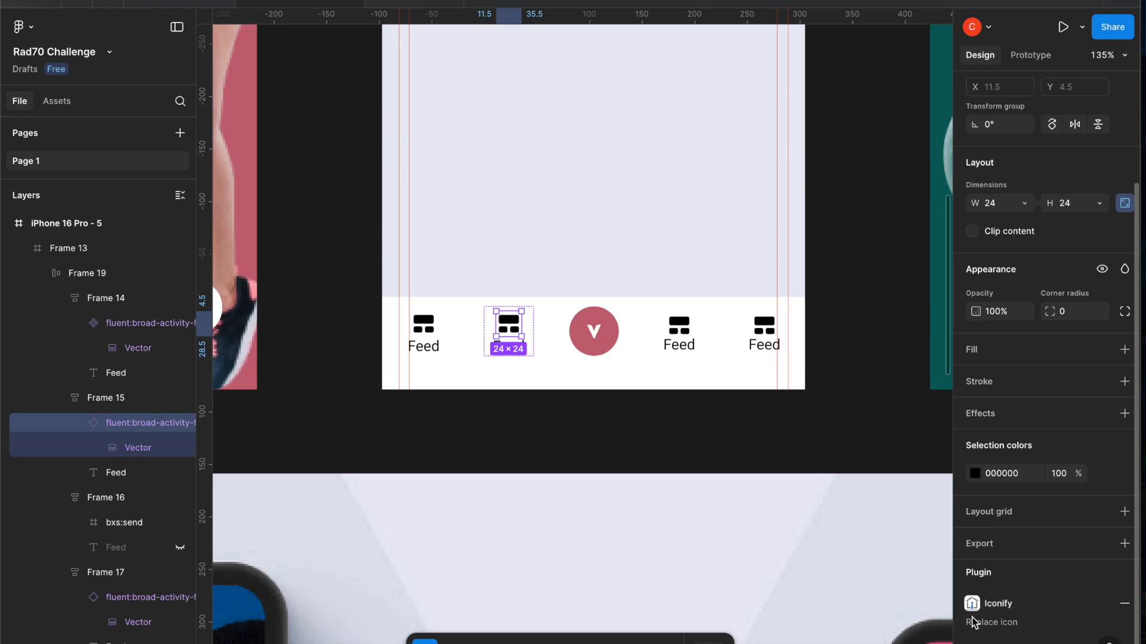
pyautogui.scroll(-15, 665, 524)
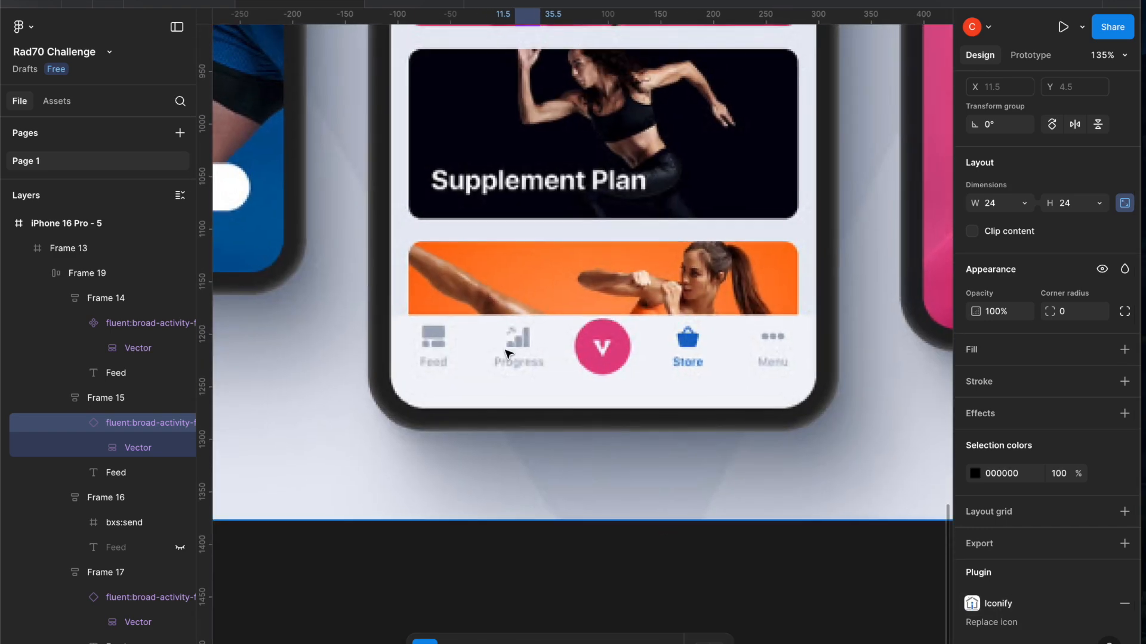
pyautogui.scroll(15, 544, 350)
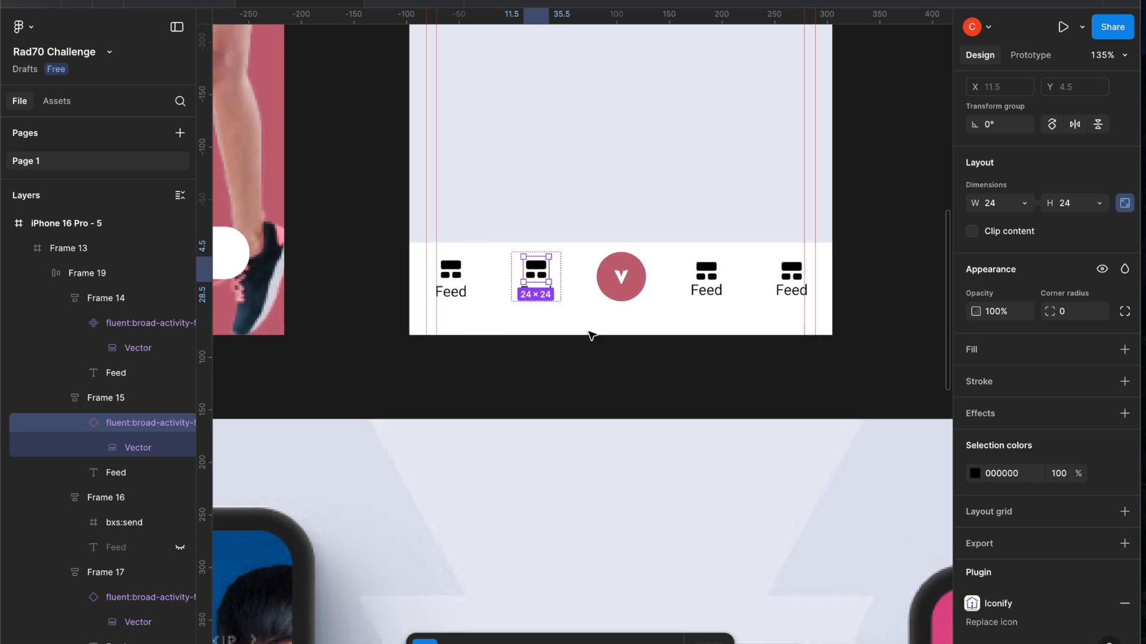
pyautogui.click(991, 604)
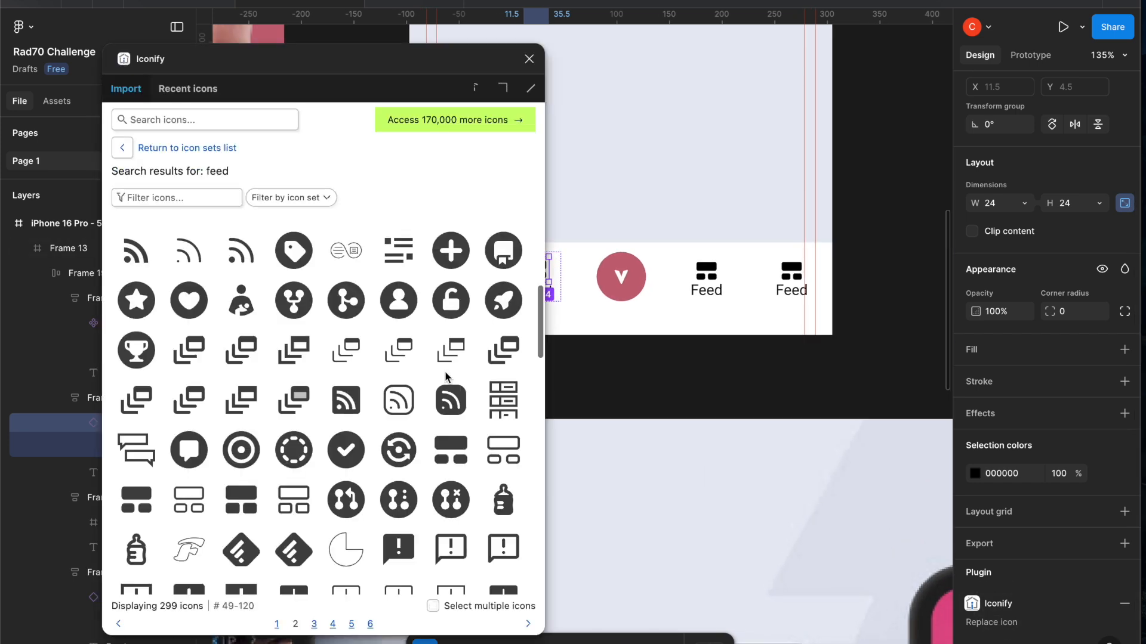
pyautogui.click(159, 119)
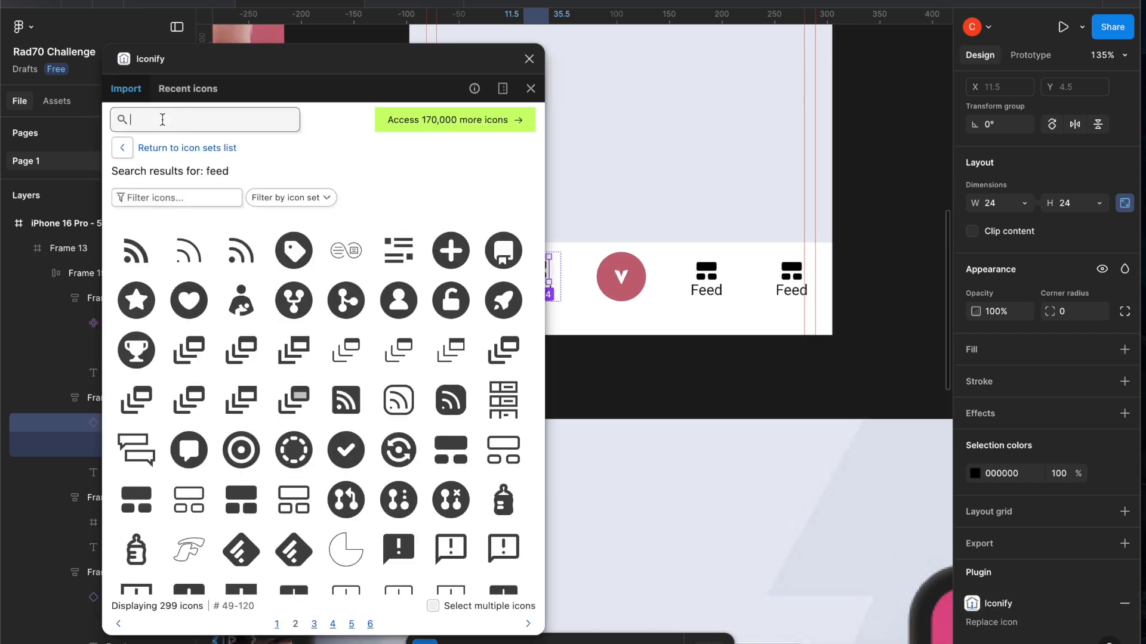
pyautogui.write('bar graph')
pyautogui.press('Return')
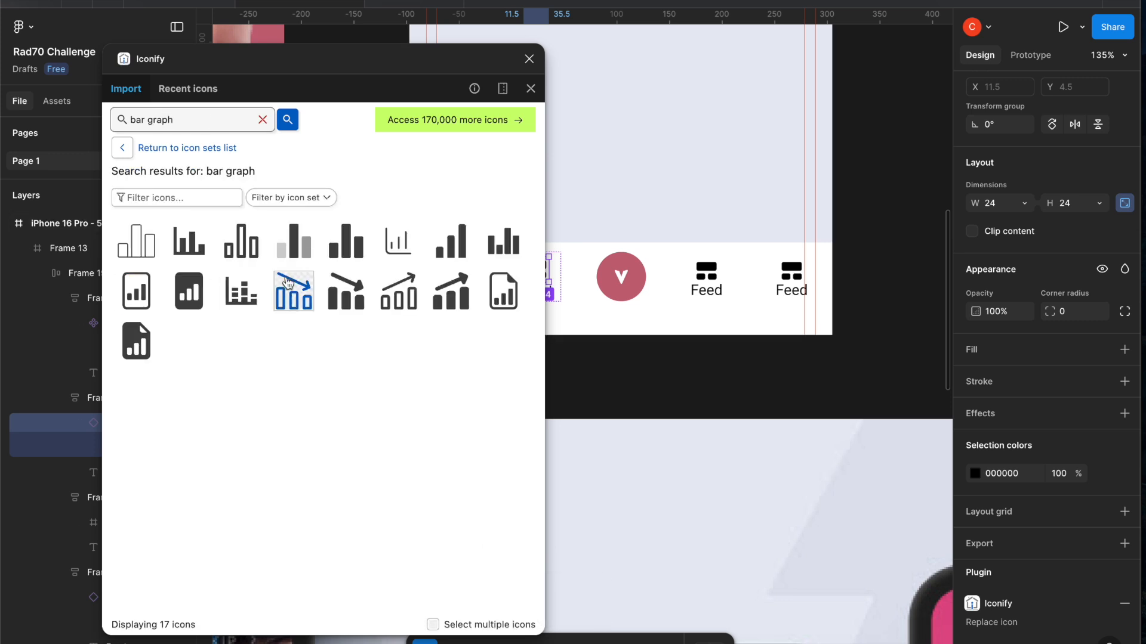
# Import the ascending solid bar graph icon into Frame 15 as a component and delete the old feed icon there
pyautogui.click(452, 253)
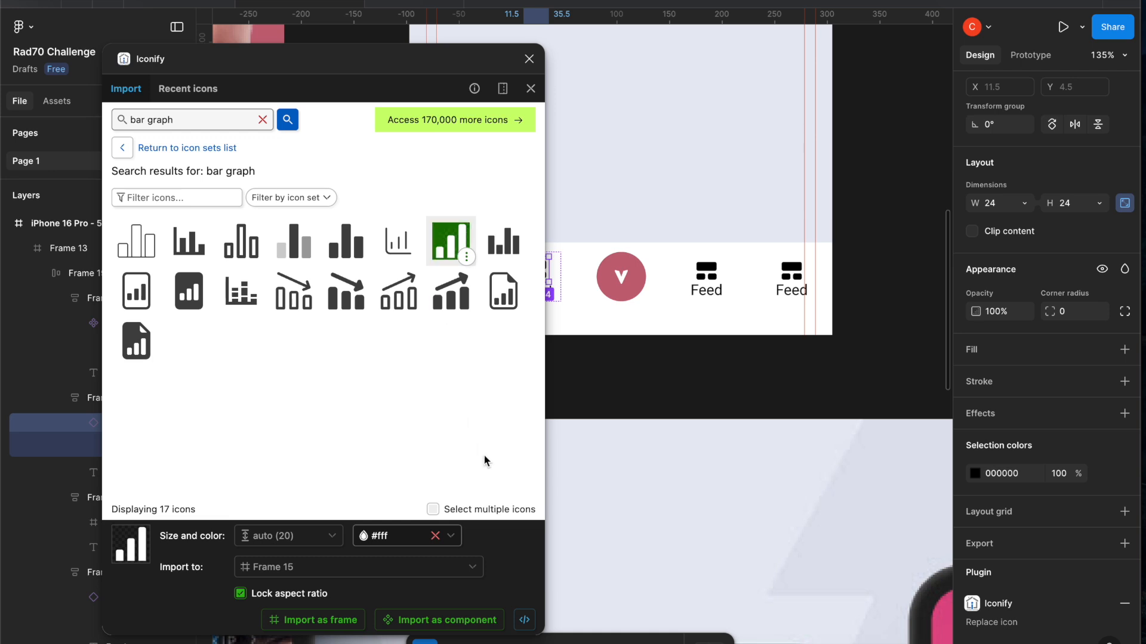
pyautogui.click(403, 619)
pyautogui.hscroll(-5, 694, 391)
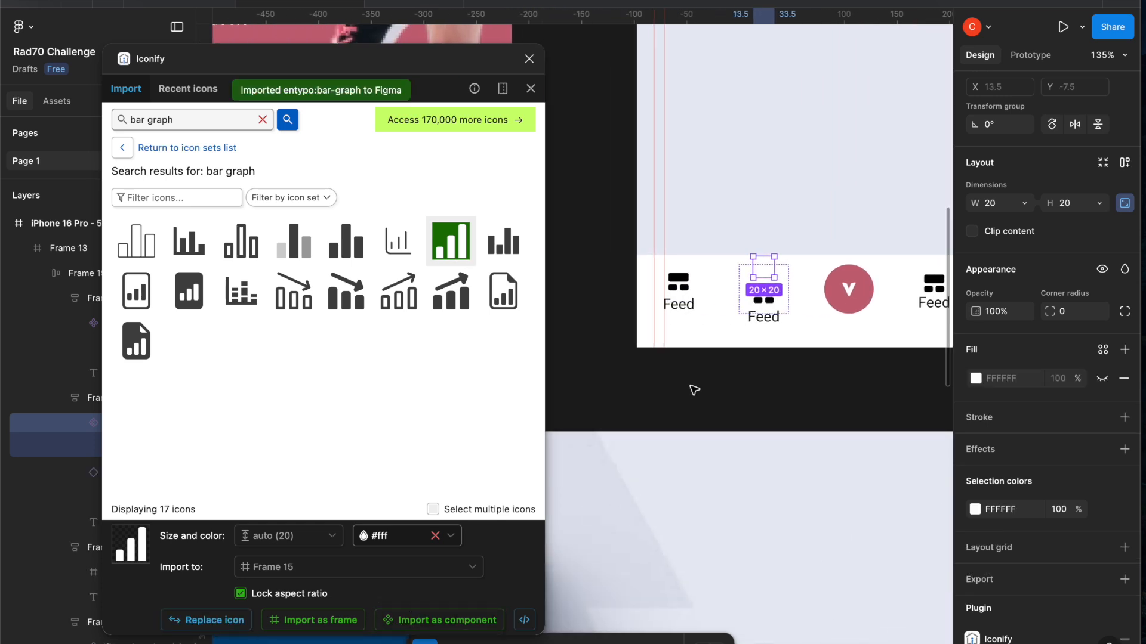
pyautogui.click(762, 297)
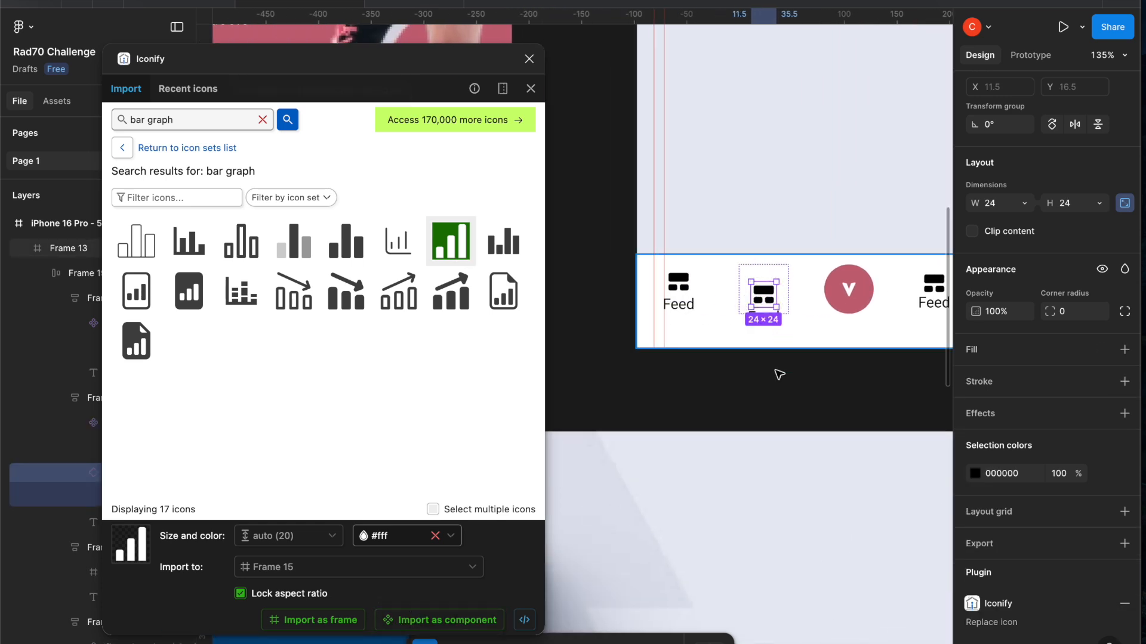
pyautogui.press('BackSpace')
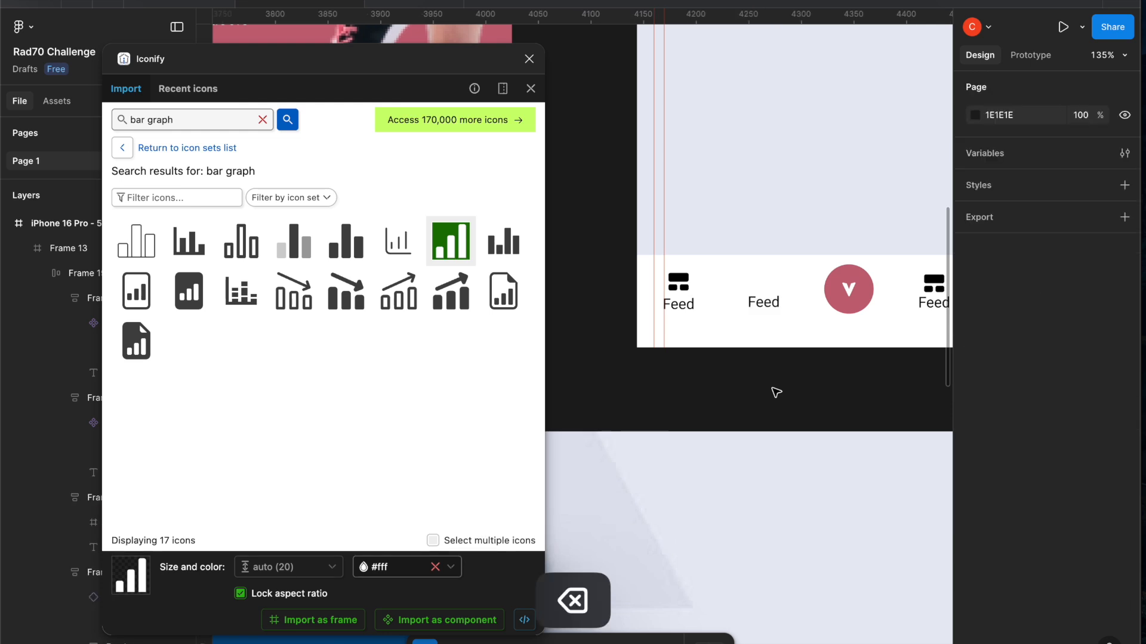
# Close Iconify and change the color of Frame 15's bar graph icon to black (000000)
pyautogui.click(759, 292)
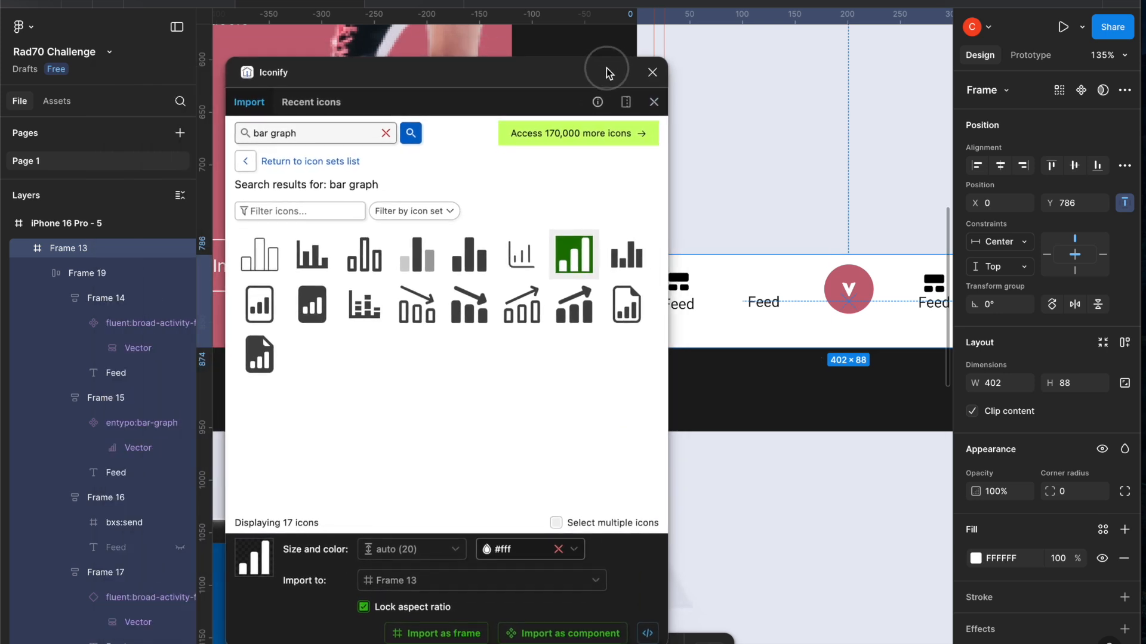
pyautogui.click(615, 77)
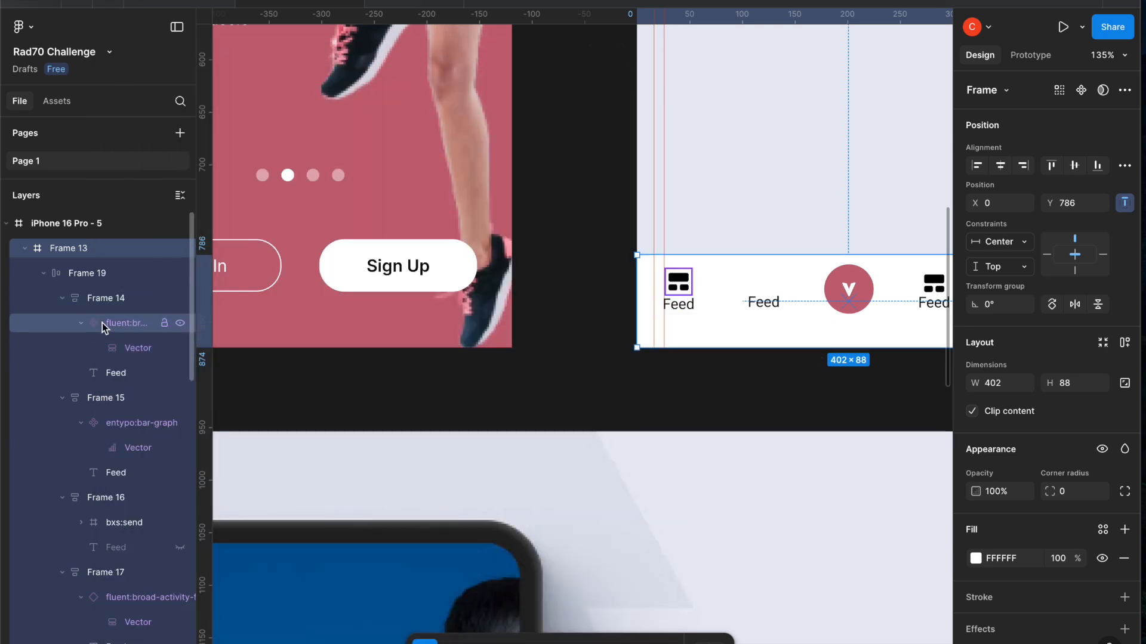
pyautogui.click(103, 398)
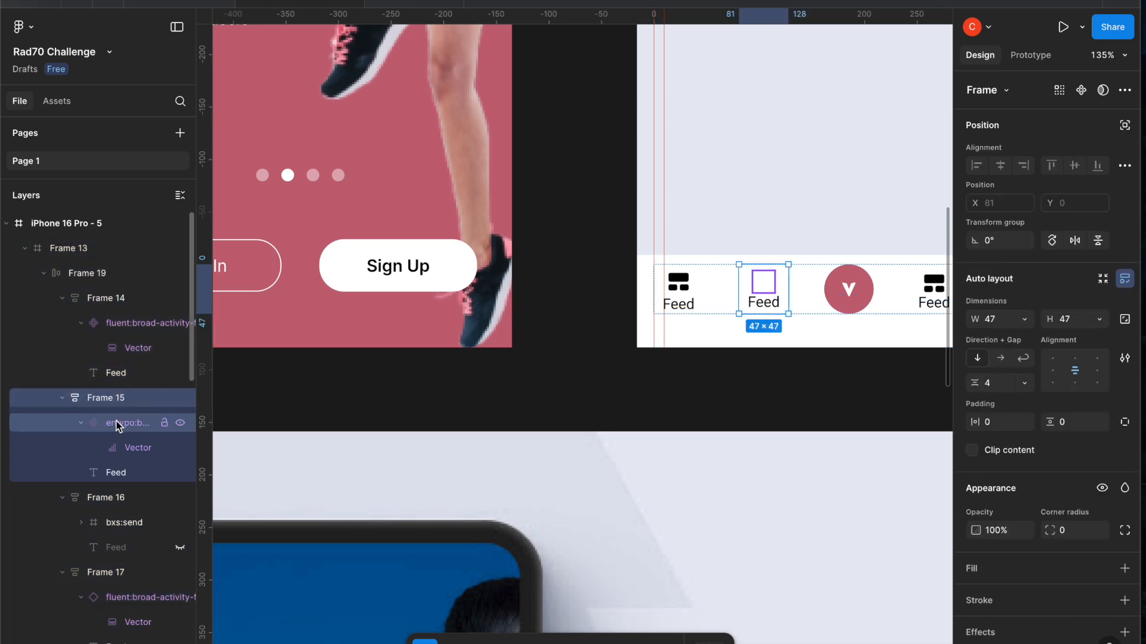
pyautogui.click(149, 425)
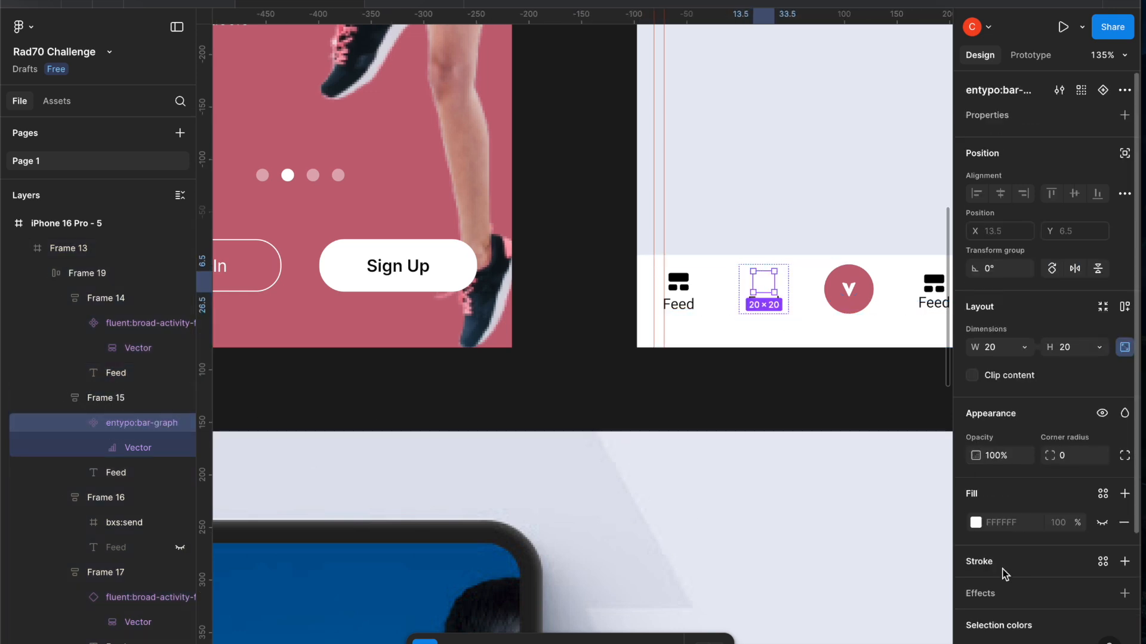
pyautogui.scroll(-2, 1050, 606)
pyautogui.click(975, 571)
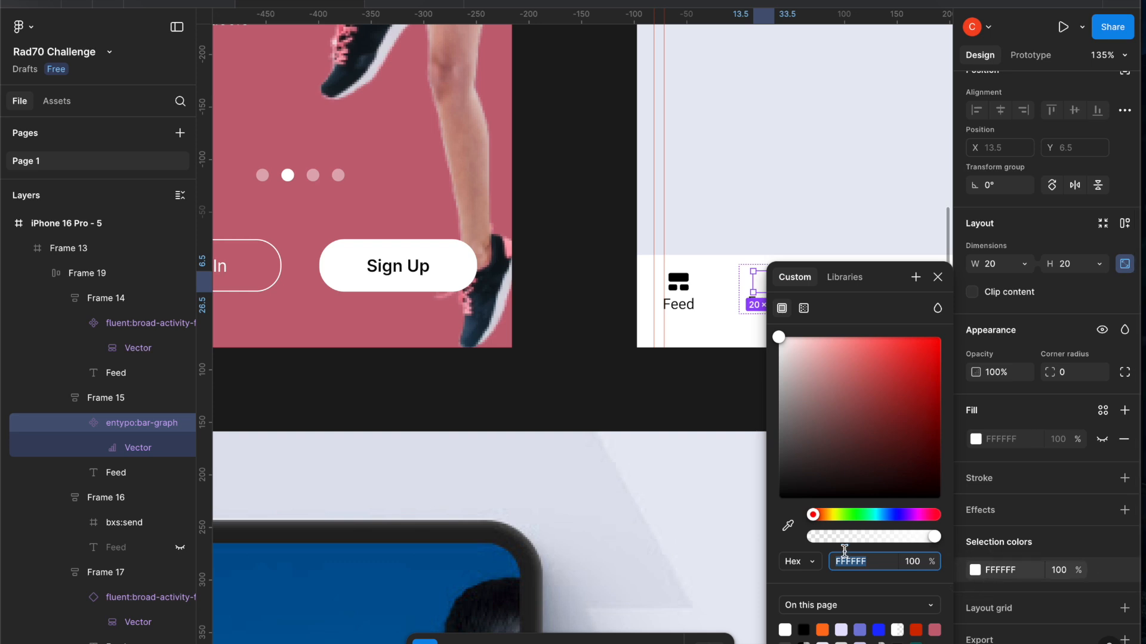
pyautogui.click(804, 628)
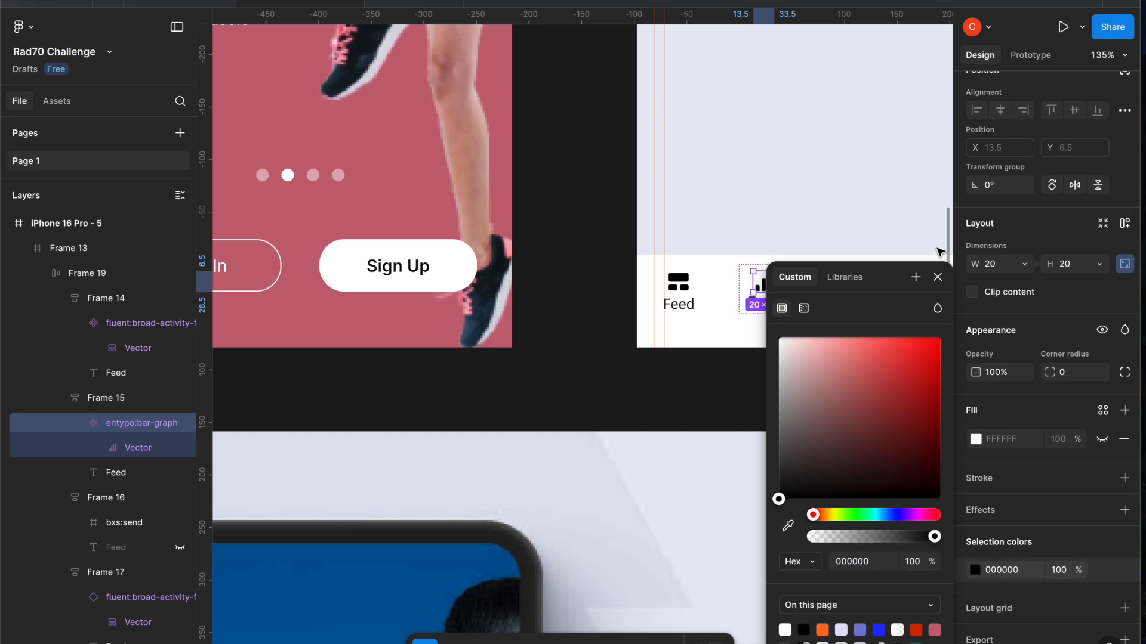
pyautogui.click(938, 277)
pyautogui.hscroll(5, 765, 334)
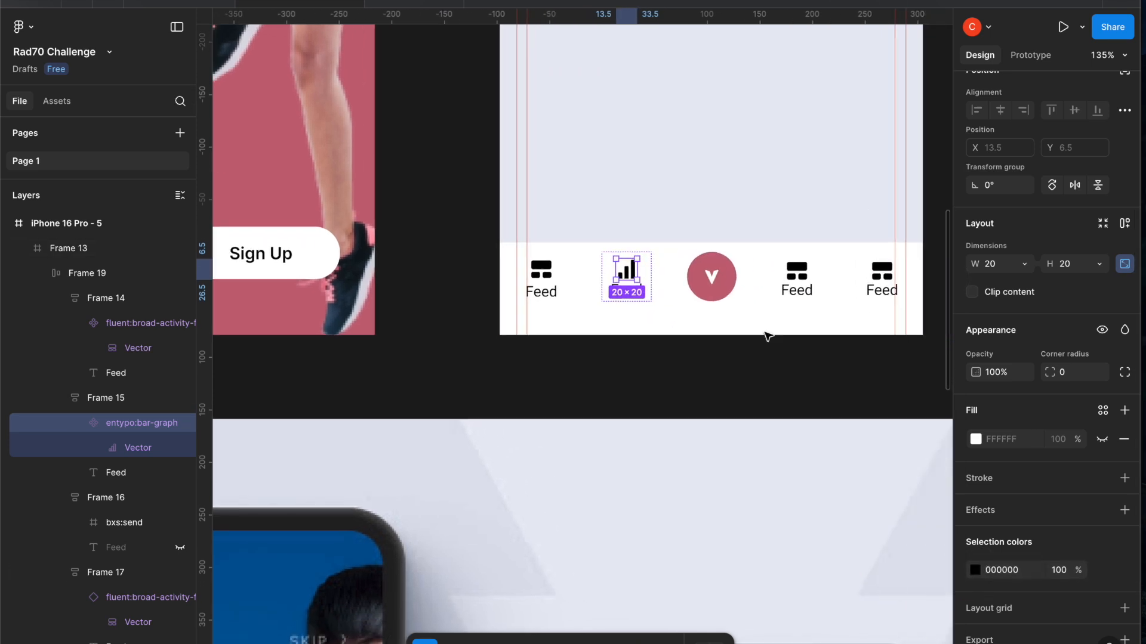
# Change the label text under the bar graph icon to "Progress"
pyautogui.click(720, 319)
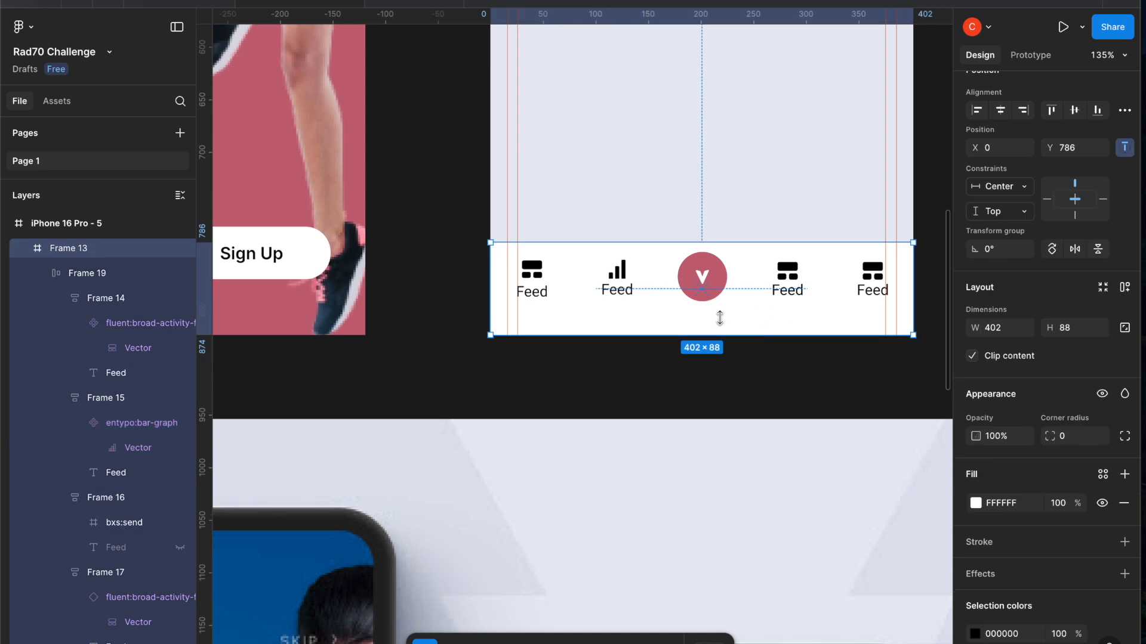
pyautogui.click(621, 280)
pyautogui.click(620, 295)
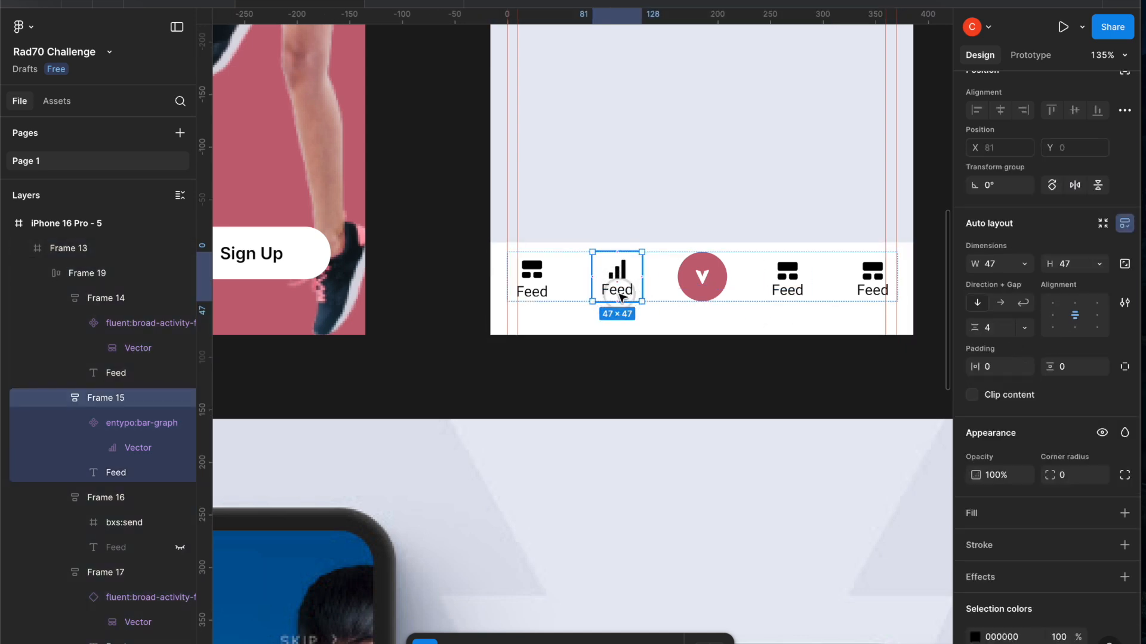
pyautogui.doubleClick(620, 293)
pyautogui.write('Progress')
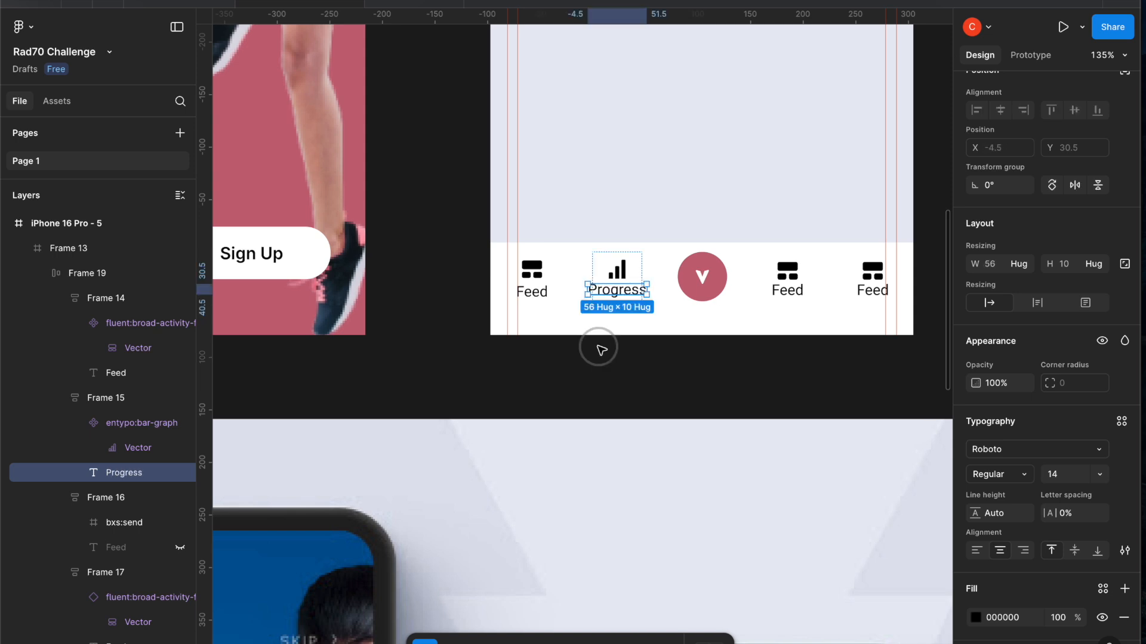
pyautogui.click(643, 310)
pyautogui.hscroll(1, 696, 339)
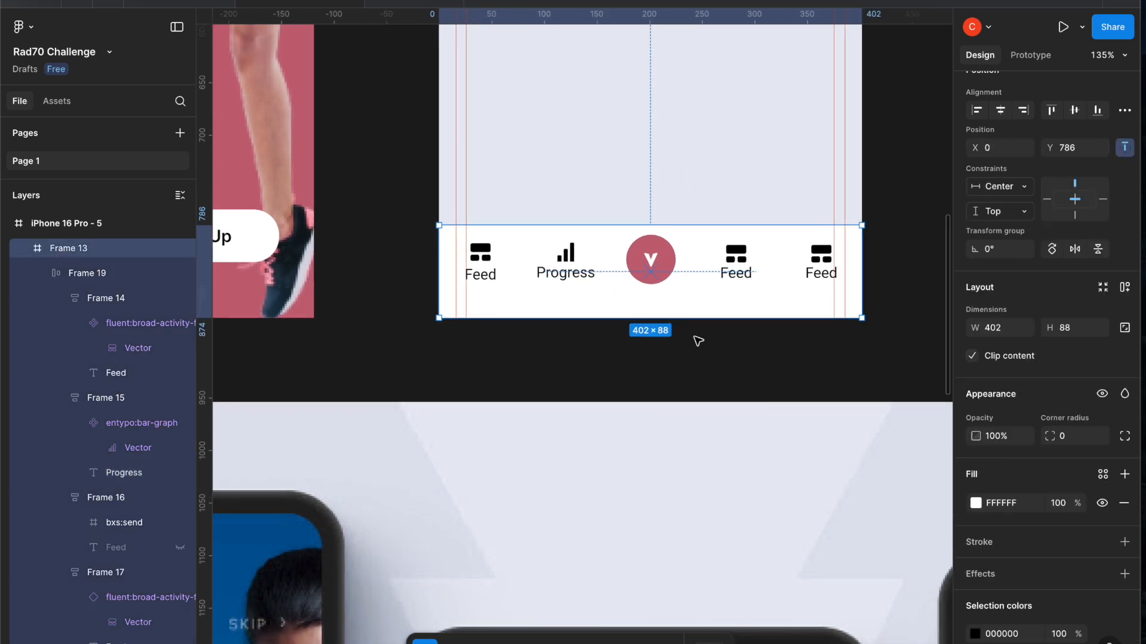
# Set the horizontal gap between the items of Frame 19 to 32 and center the frame horizontally in the bar
pyautogui.doubleClick(565, 270)
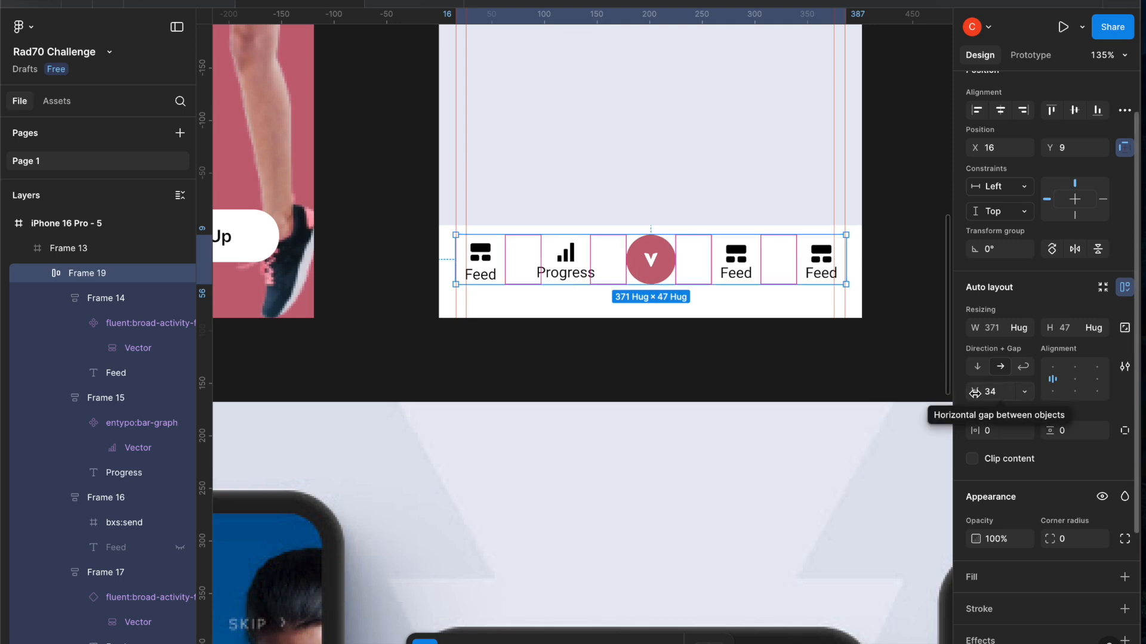
pyautogui.moveTo(974, 392); pyautogui.dragTo(975, 393)
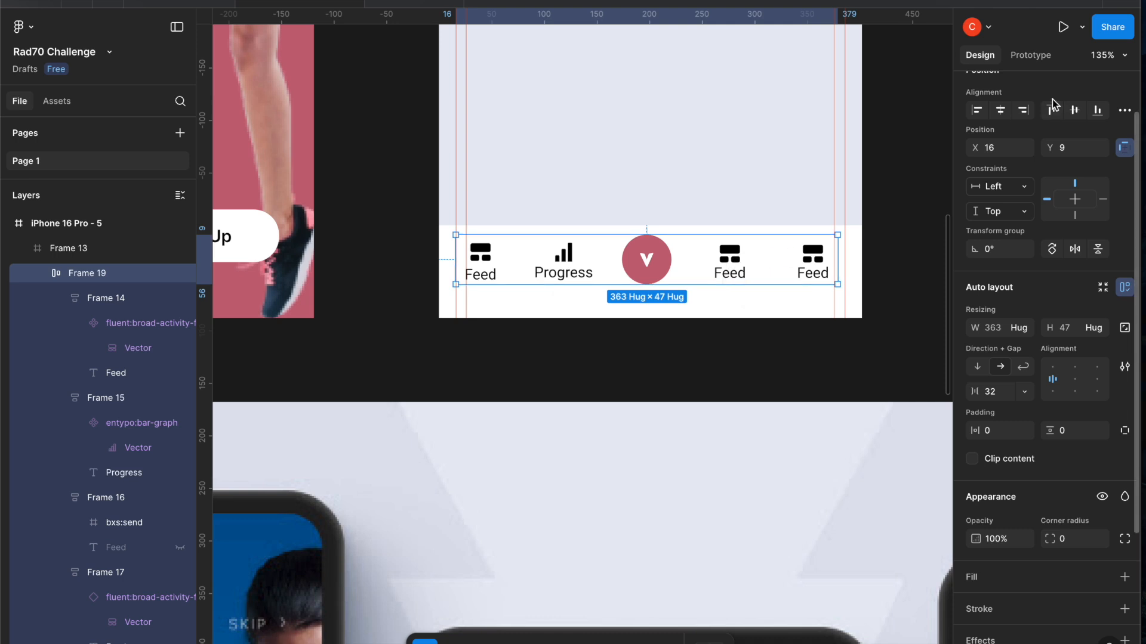
pyautogui.click(1001, 111)
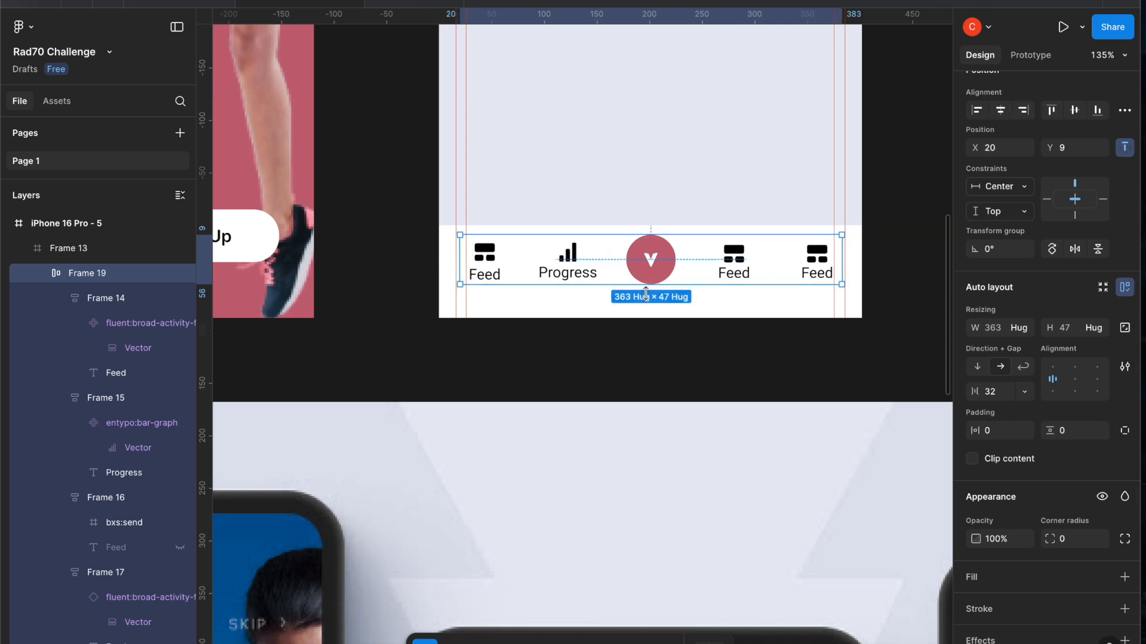
# Check the mockup's Store screen, select the feed icon in Frame 17, and open Iconify to replace it
pyautogui.scroll(-2, 703, 391)
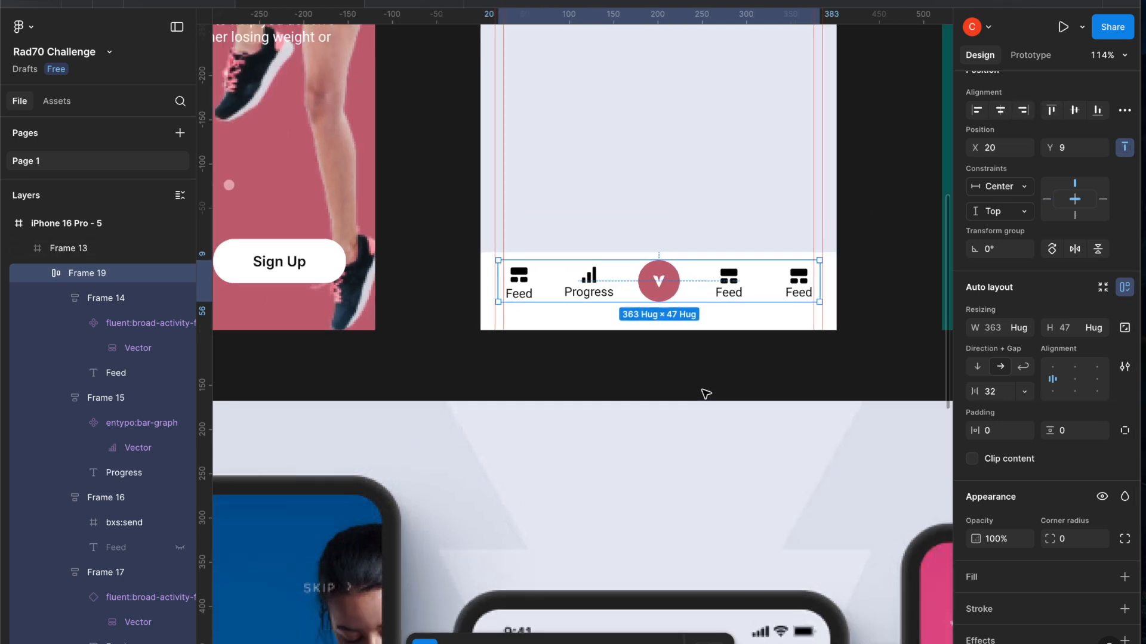
pyautogui.scroll(-6, 706, 394)
pyautogui.scroll(-5, 705, 394)
pyautogui.scroll(10, 706, 394)
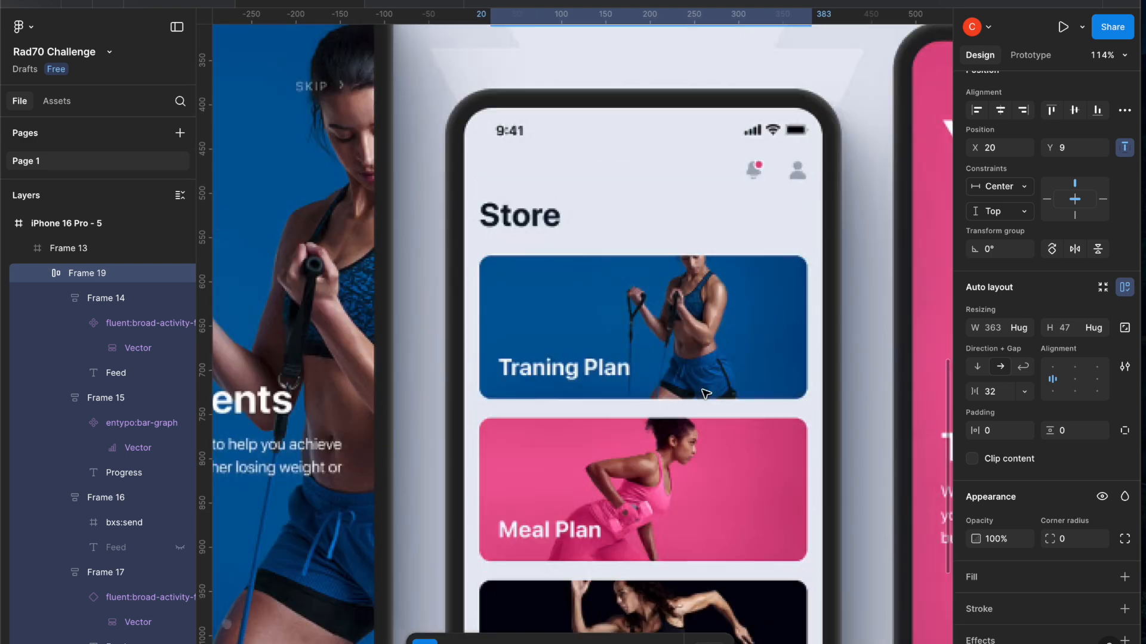
pyautogui.scroll(2, 706, 393)
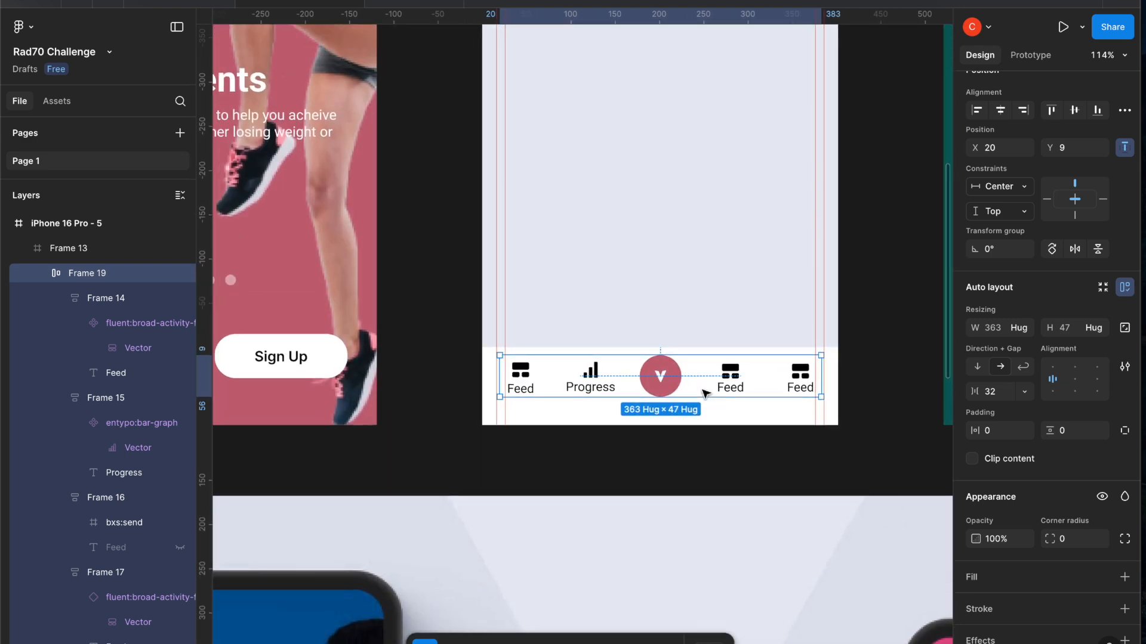
pyautogui.click(738, 376)
pyautogui.doubleClick(738, 375)
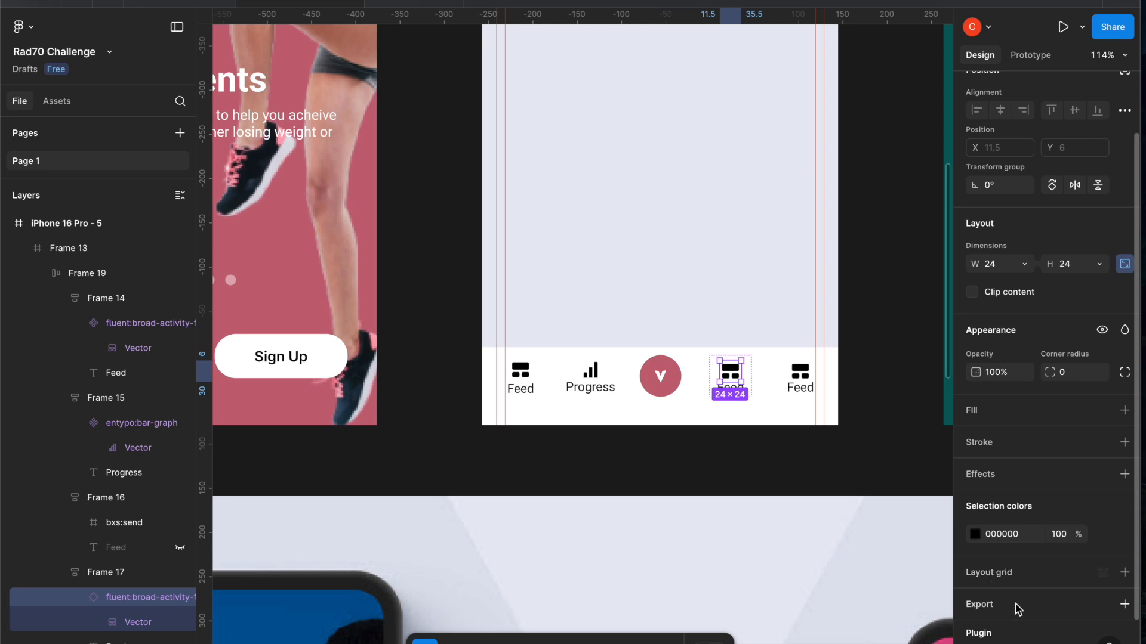
pyautogui.scroll(-2, 1018, 609)
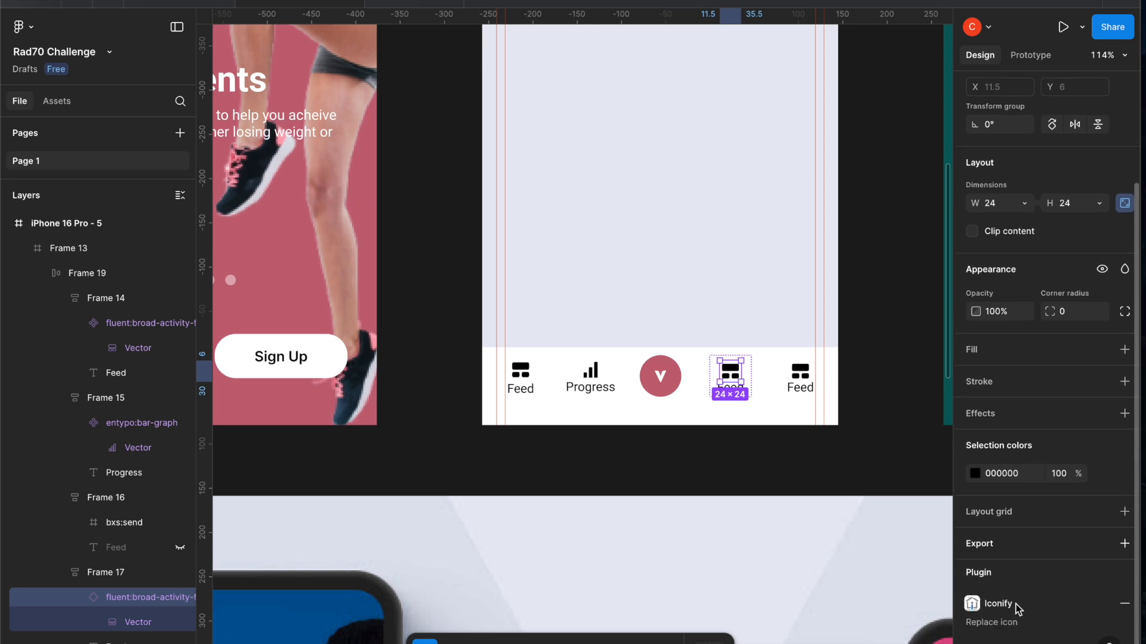
pyautogui.click(973, 604)
# Search the icon library for "store" and browse the results for a suitable icon
pyautogui.click(322, 133)
pyautogui.write('sto')
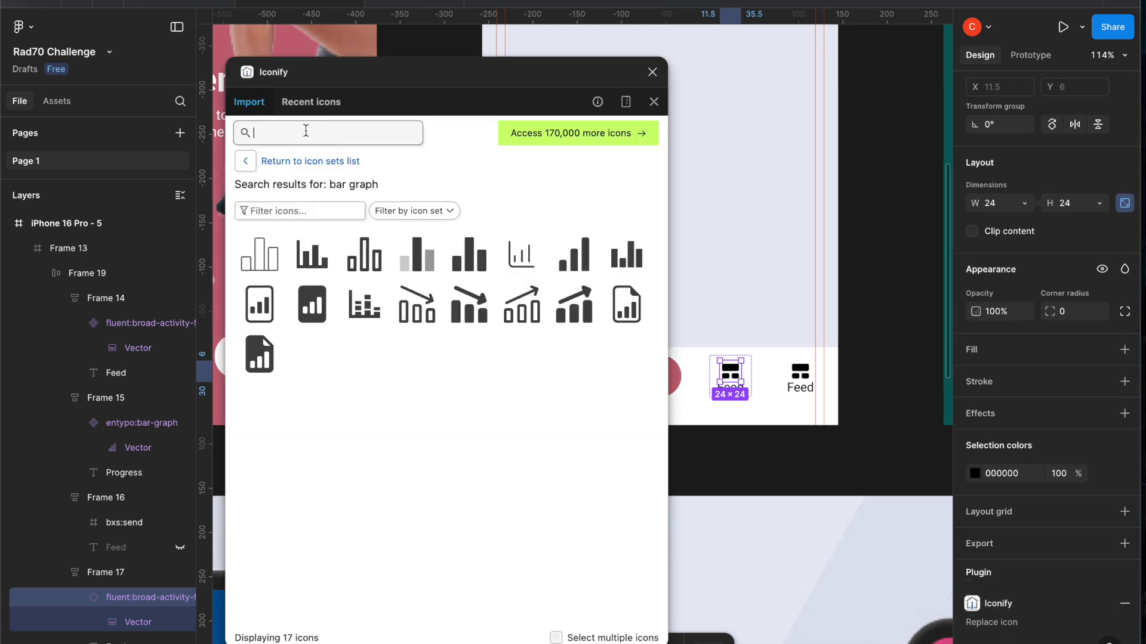
pyautogui.write('re')
pyautogui.press('Return')
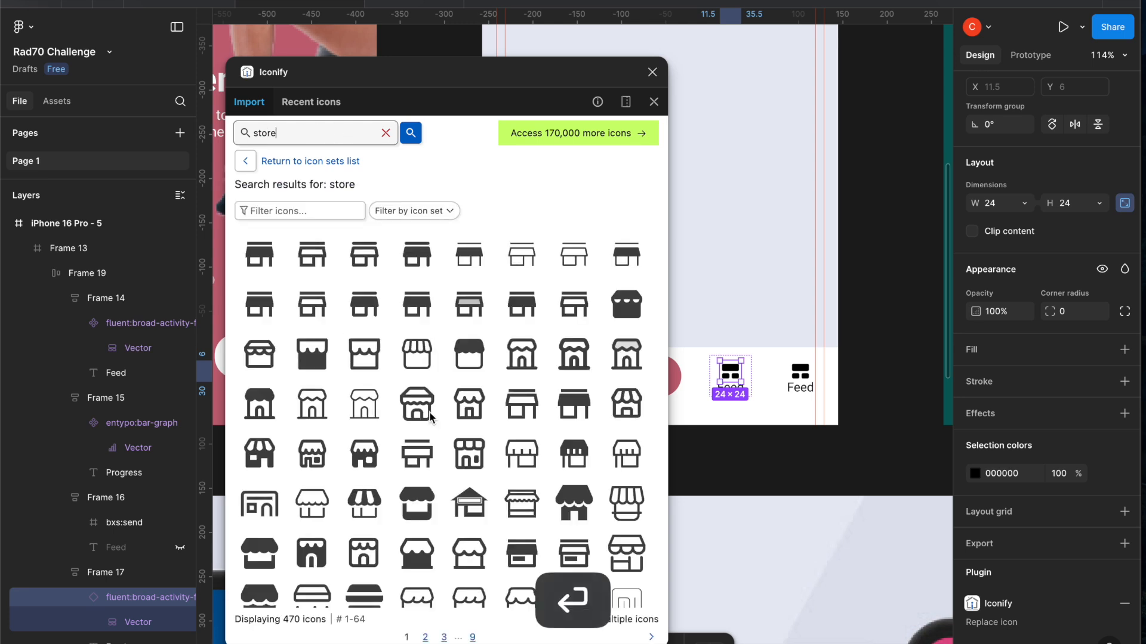
pyautogui.scroll(-5, 518, 477)
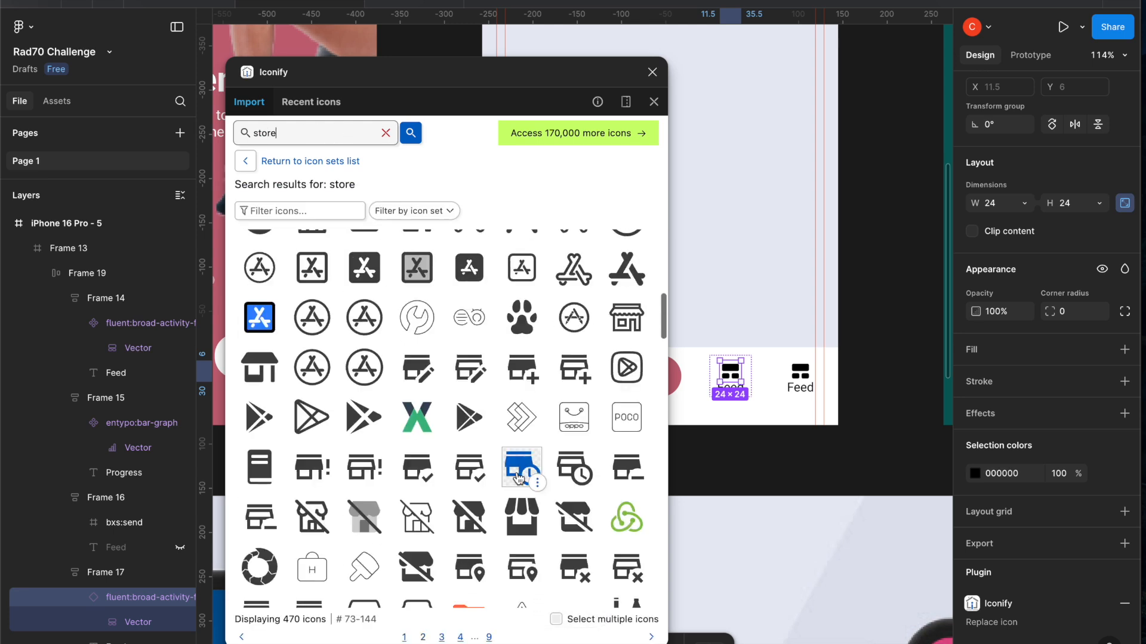
pyautogui.scroll(4, 518, 477)
# Search the icon library for "bag" and compare the results with the Store icon in the mockup's bottom bar
pyautogui.doubleClick(268, 133)
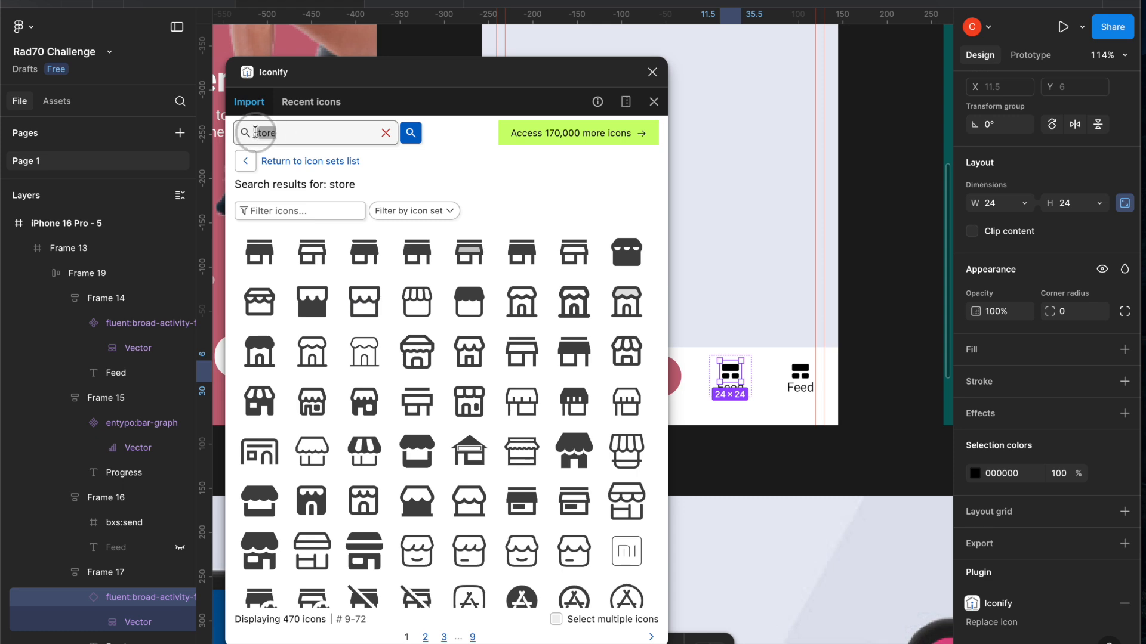
pyautogui.write('bag')
pyautogui.press('Return')
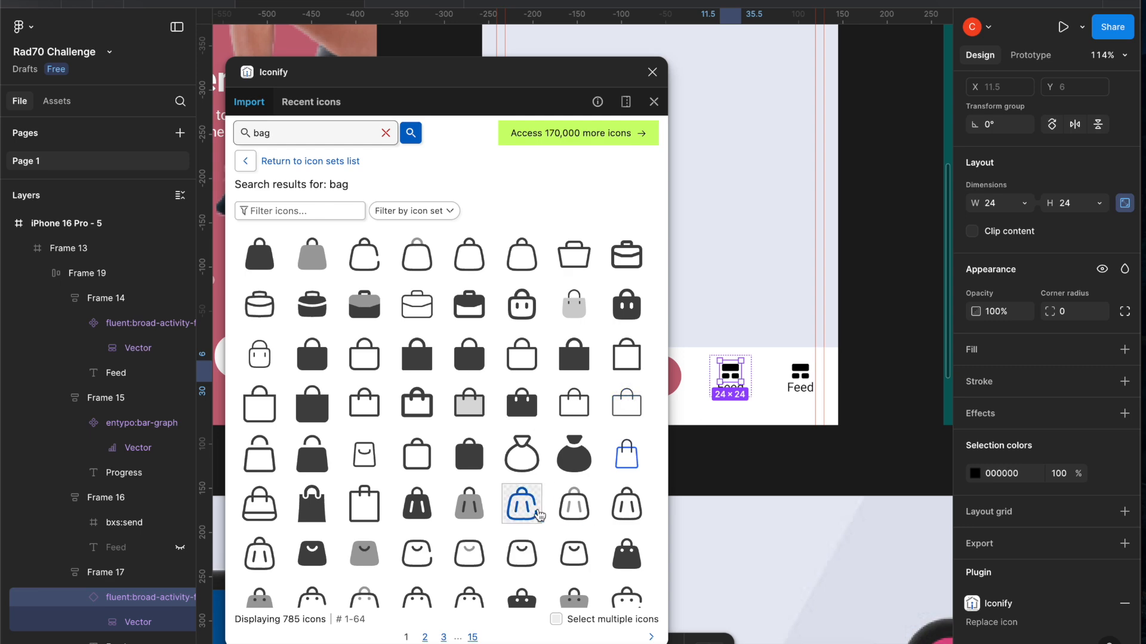
pyautogui.scroll(-2, 531, 511)
pyautogui.scroll(-10, 748, 520)
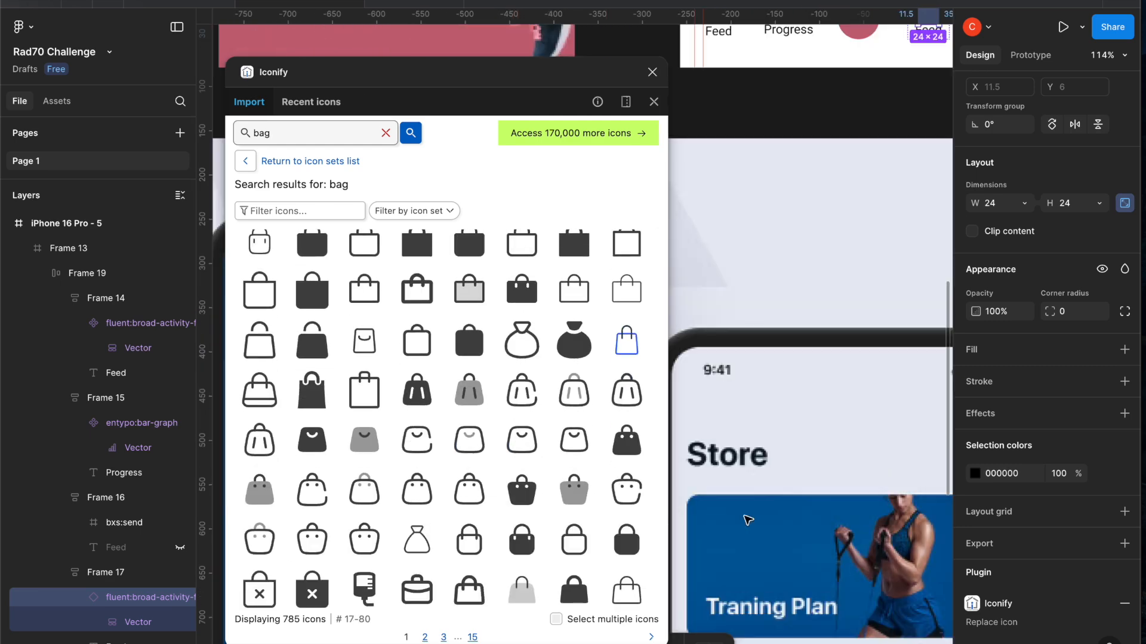
pyautogui.scroll(-1, 747, 520)
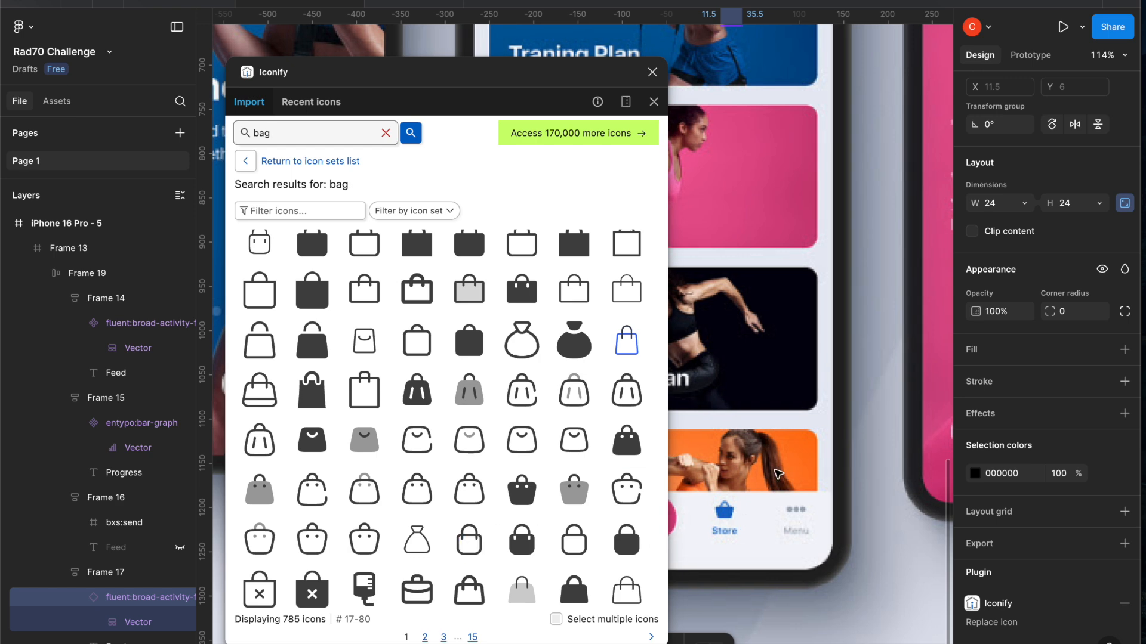
pyautogui.scroll(4, 779, 474)
pyautogui.scroll(7, 779, 473)
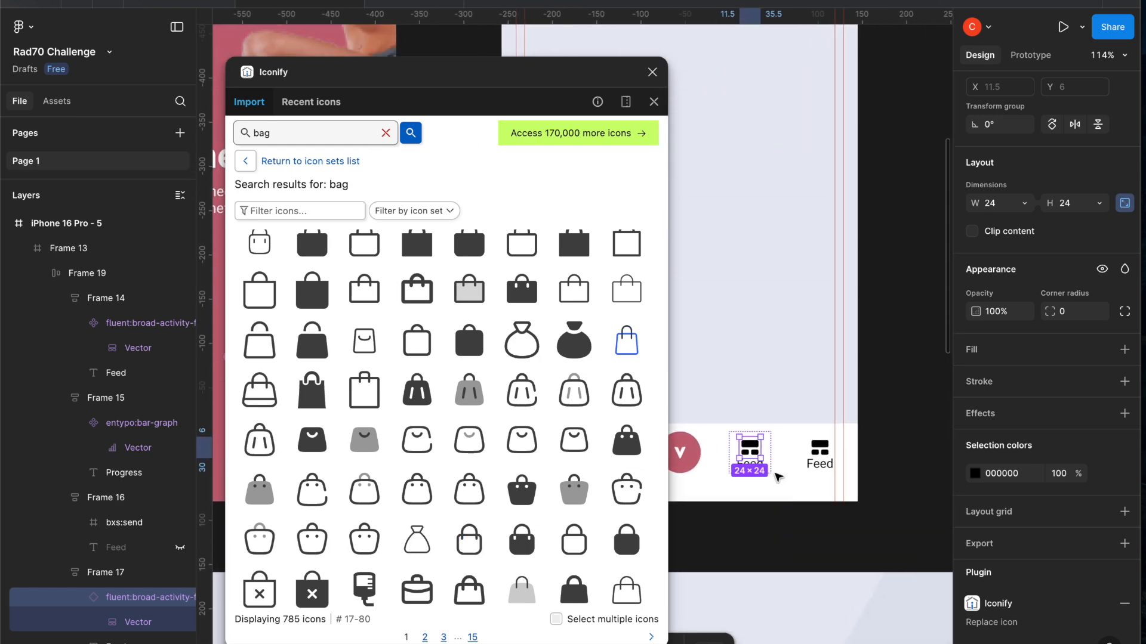
# Search the icon library for "basket" and browse the results for a match to the mockup's Store icon
pyautogui.press('BackSpace')
pyautogui.write('skeet')
pyautogui.press('Return')
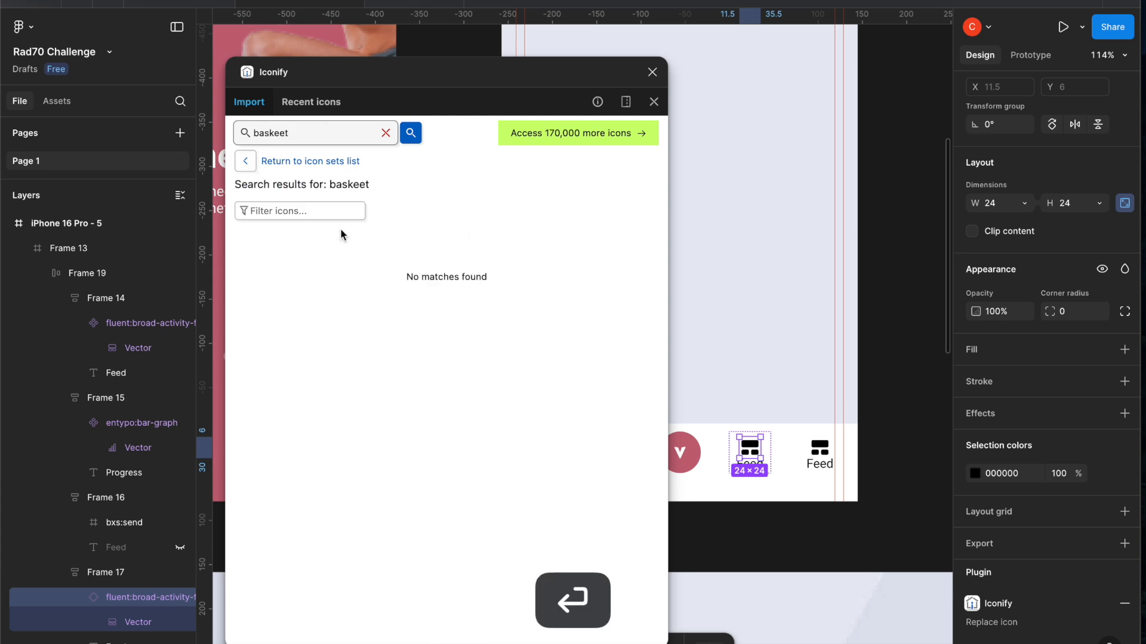
pyautogui.click(285, 133)
pyautogui.press('BackSpace')
pyautogui.press('Return')
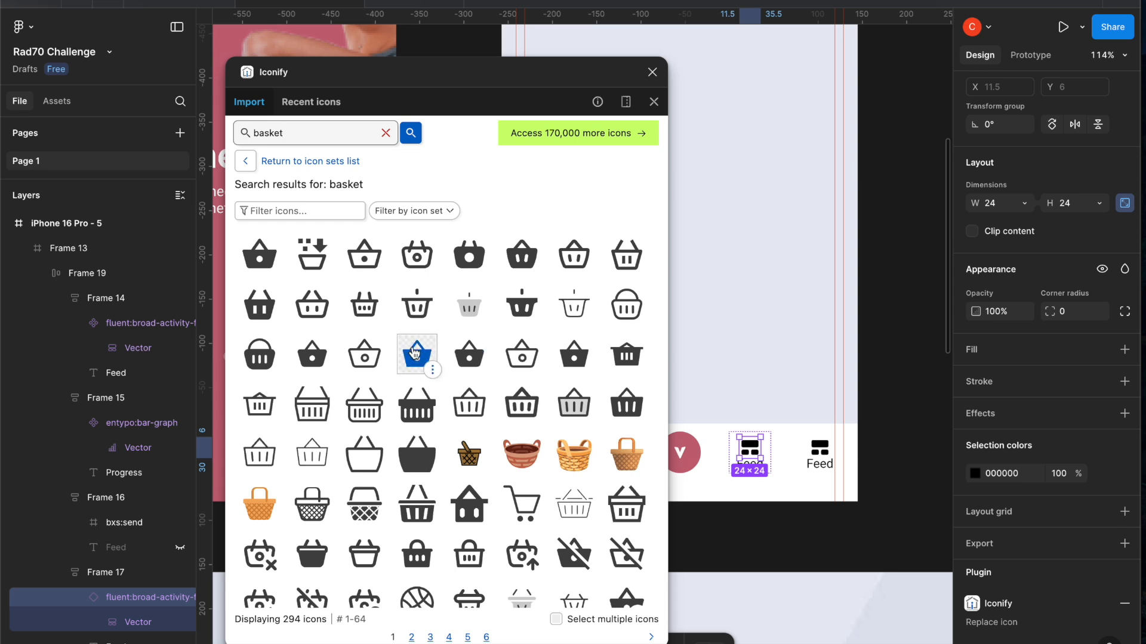
pyautogui.scroll(-1, 412, 358)
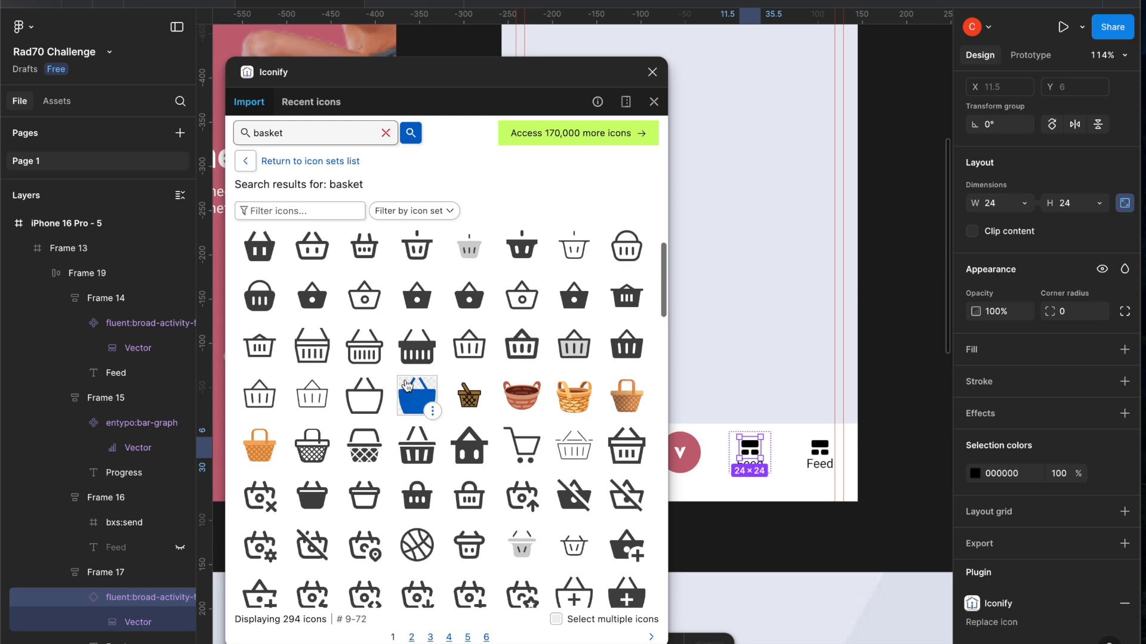
pyautogui.scroll(-2, 406, 384)
pyautogui.scroll(-2, 406, 385)
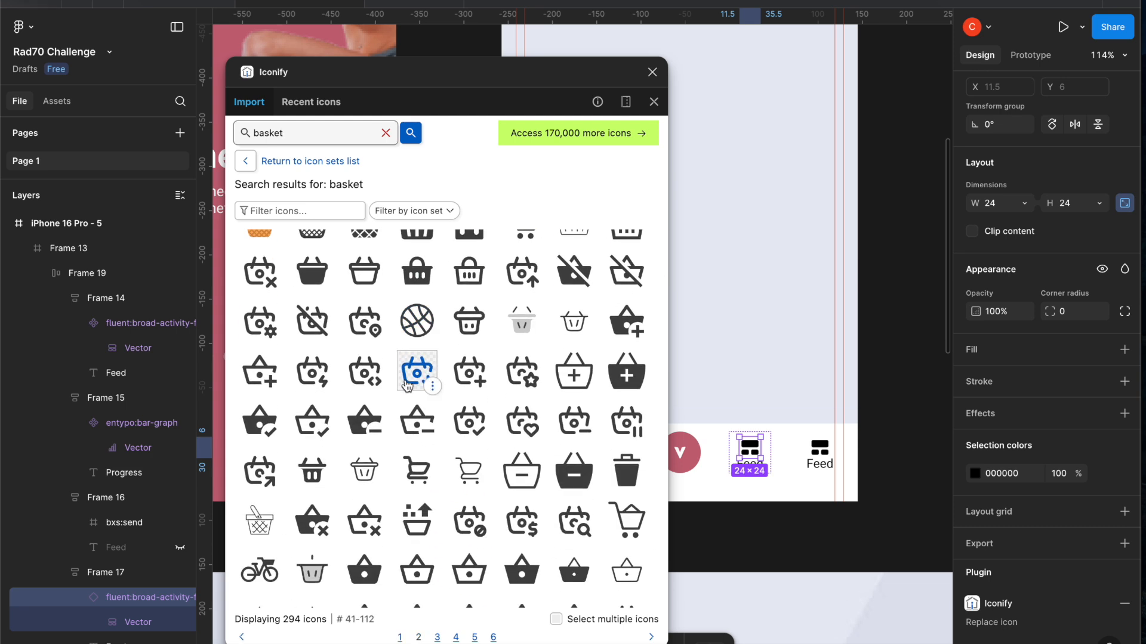
pyautogui.scroll(5, 406, 385)
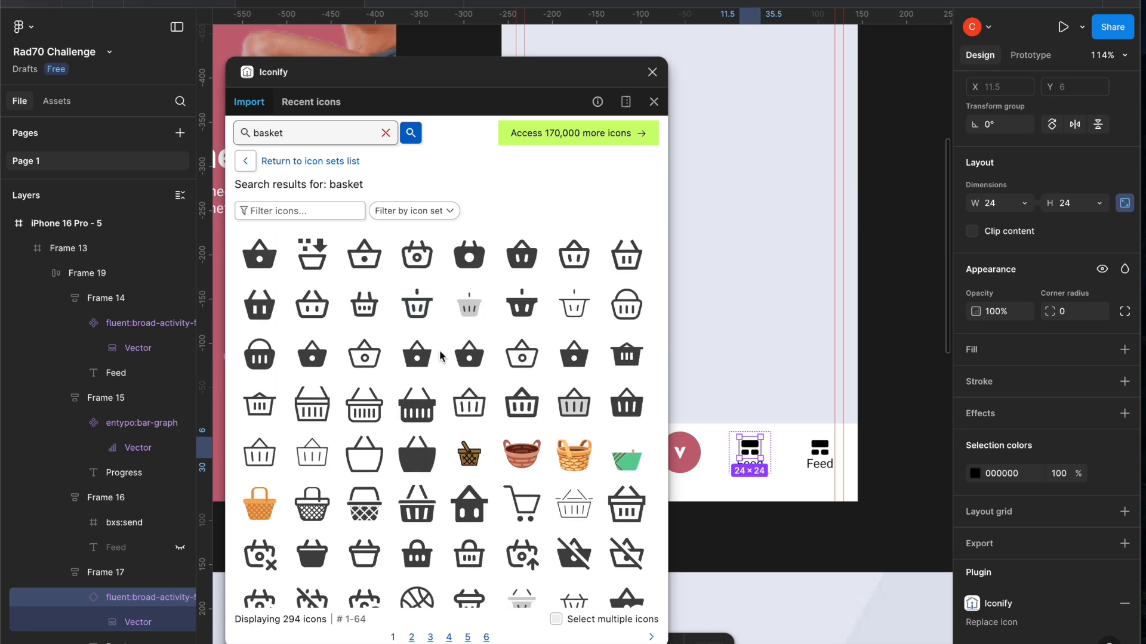
# Import the solid famicons basket icon into Frame 17 as a component and delete the old feed icon there
pyautogui.click(468, 361)
pyautogui.click(468, 361)
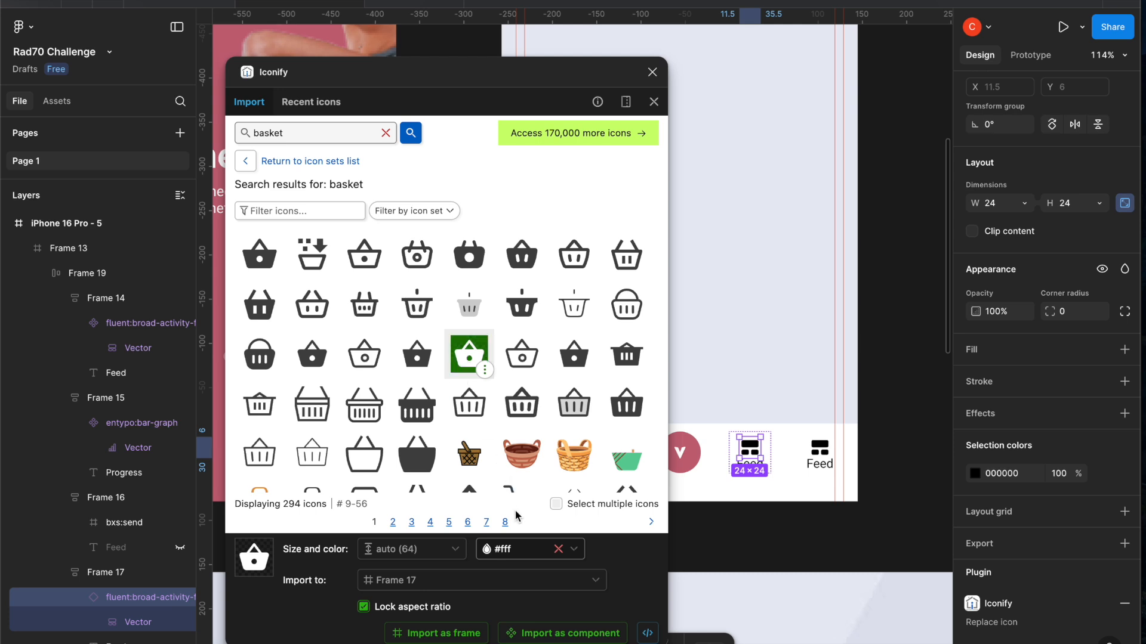
pyautogui.click(561, 633)
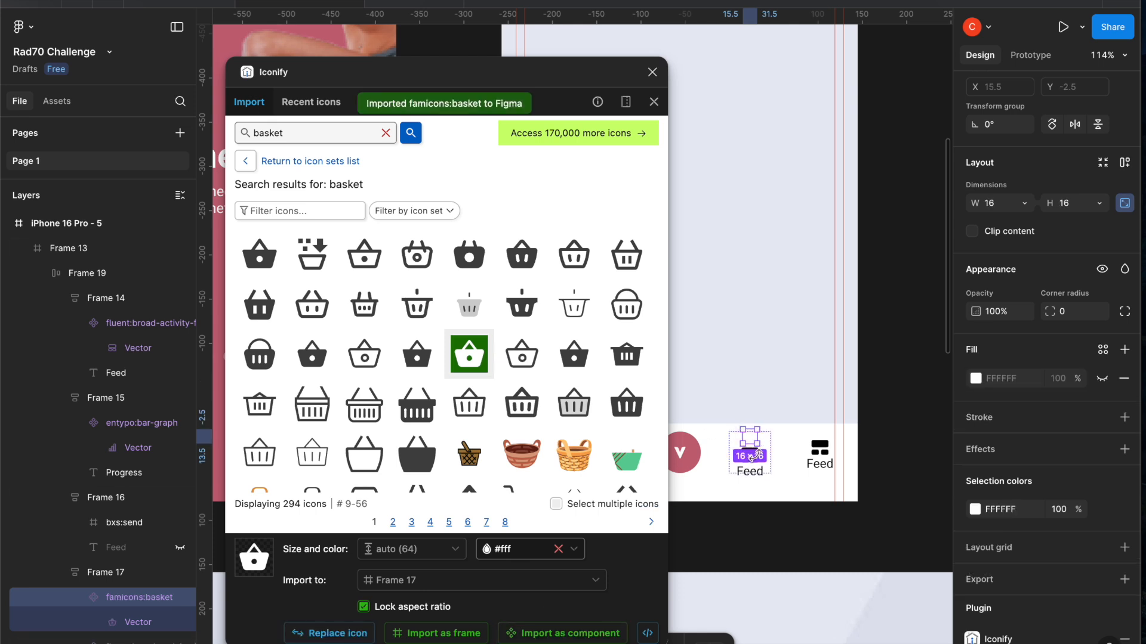
pyautogui.press('BackSpace')
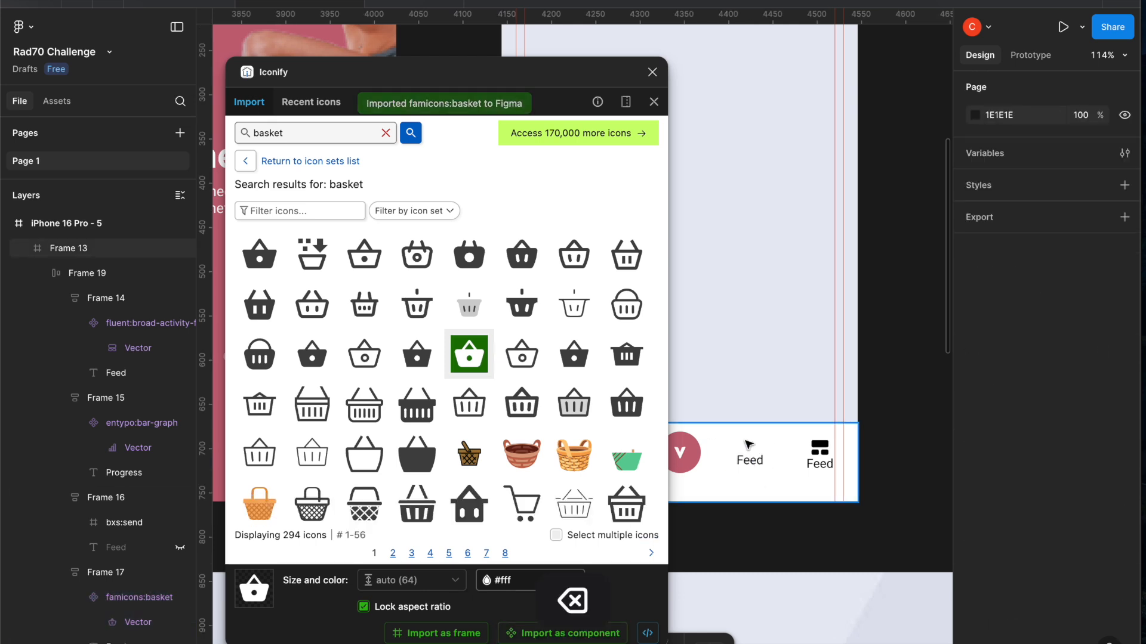
# Close Iconify and change the color of Frame 17's basket icon to black (000000)
pyautogui.click(748, 448)
pyautogui.click(748, 448)
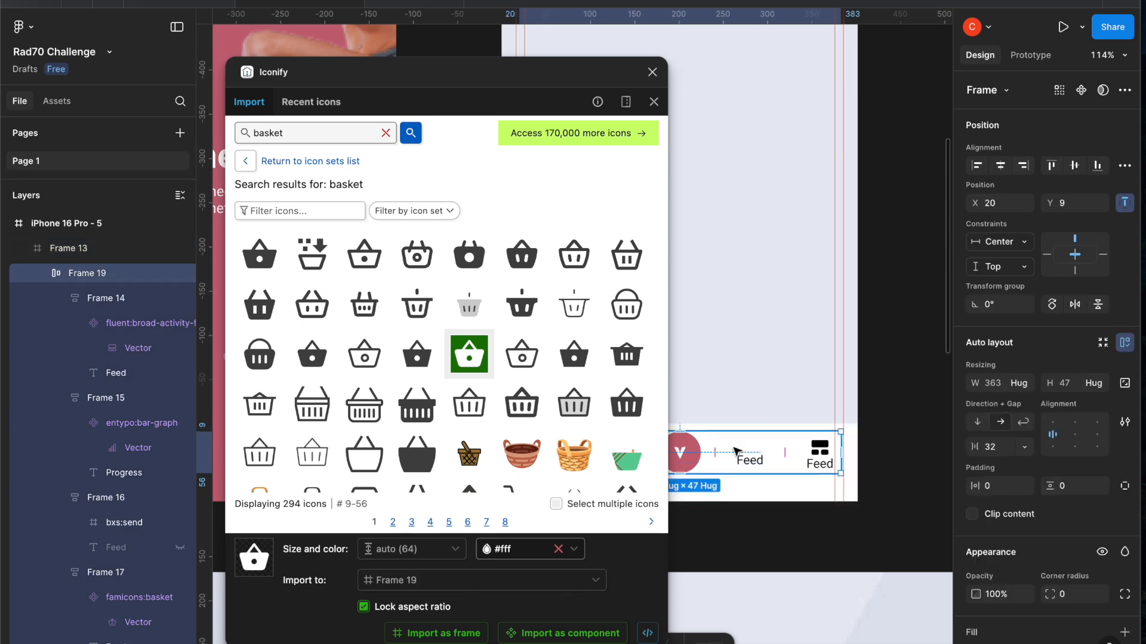
pyautogui.click(652, 72)
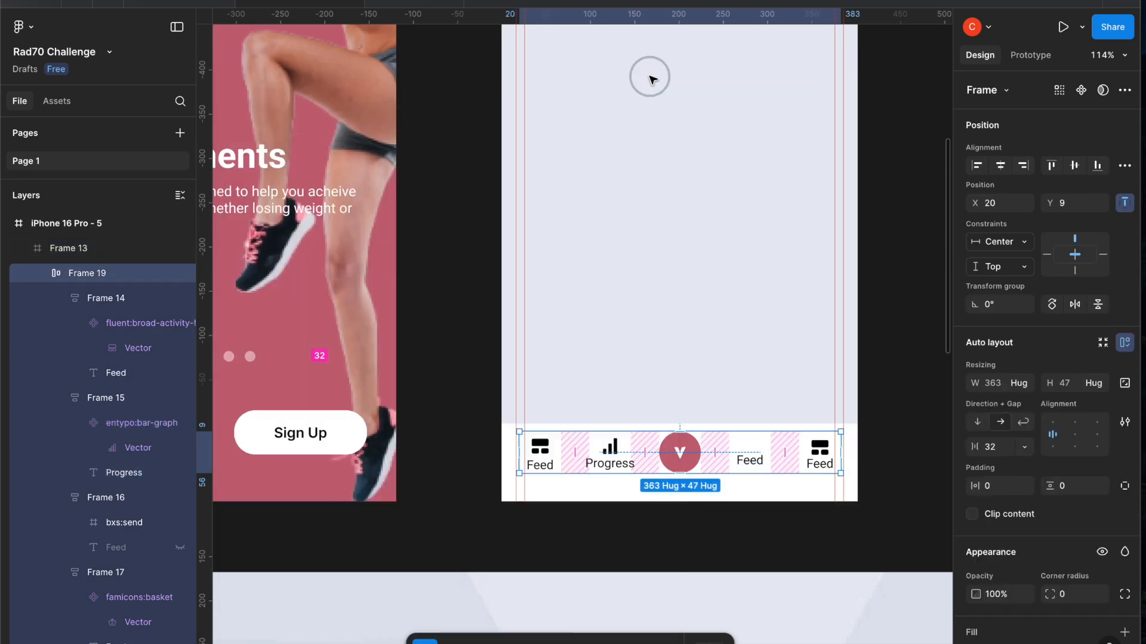
pyautogui.click(121, 600)
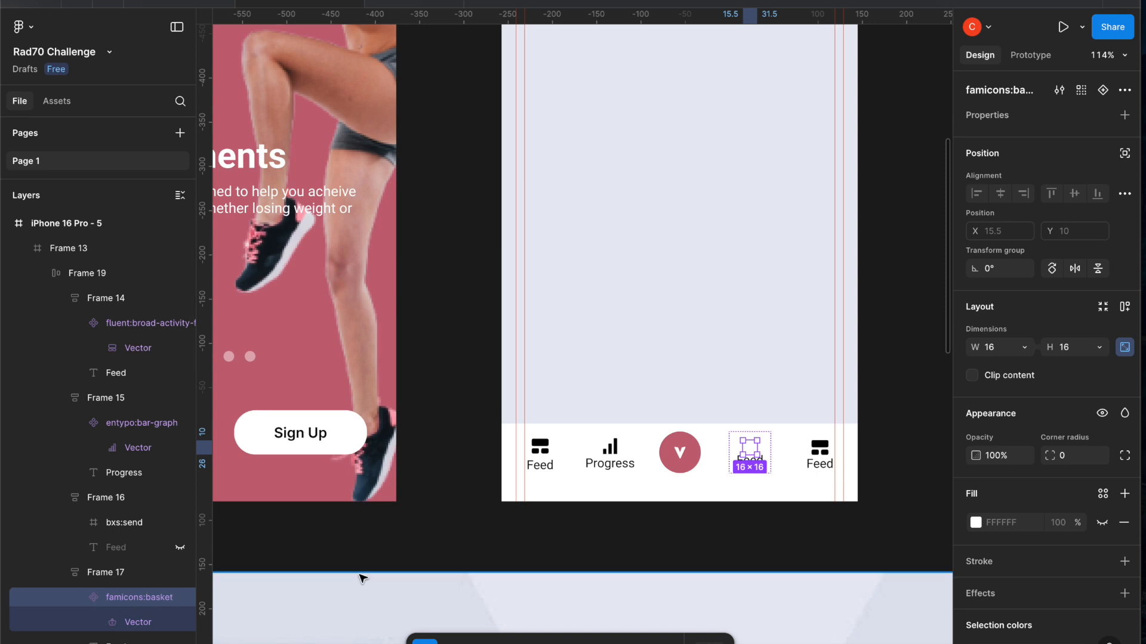
pyautogui.scroll(-2, 977, 537)
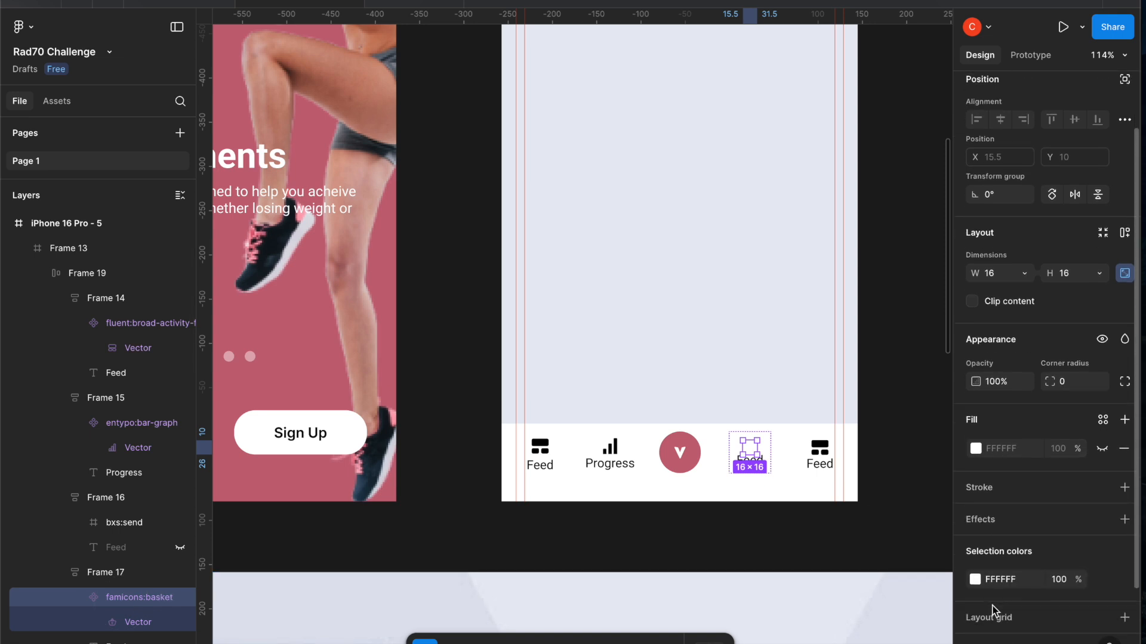
pyautogui.click(974, 579)
pyautogui.click(804, 630)
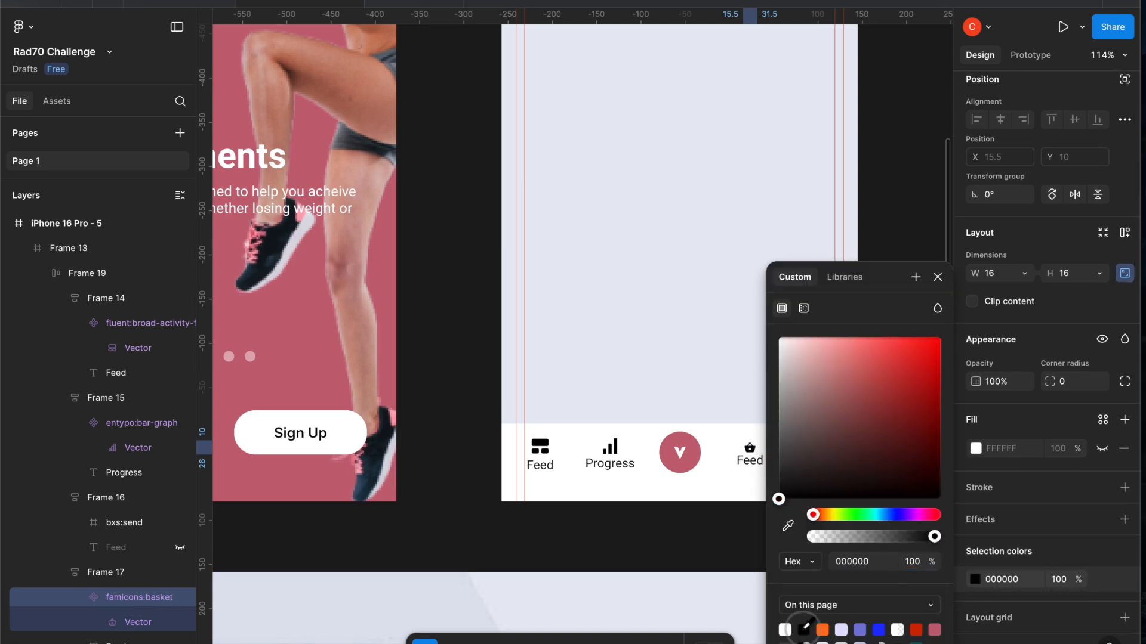
pyautogui.click(937, 278)
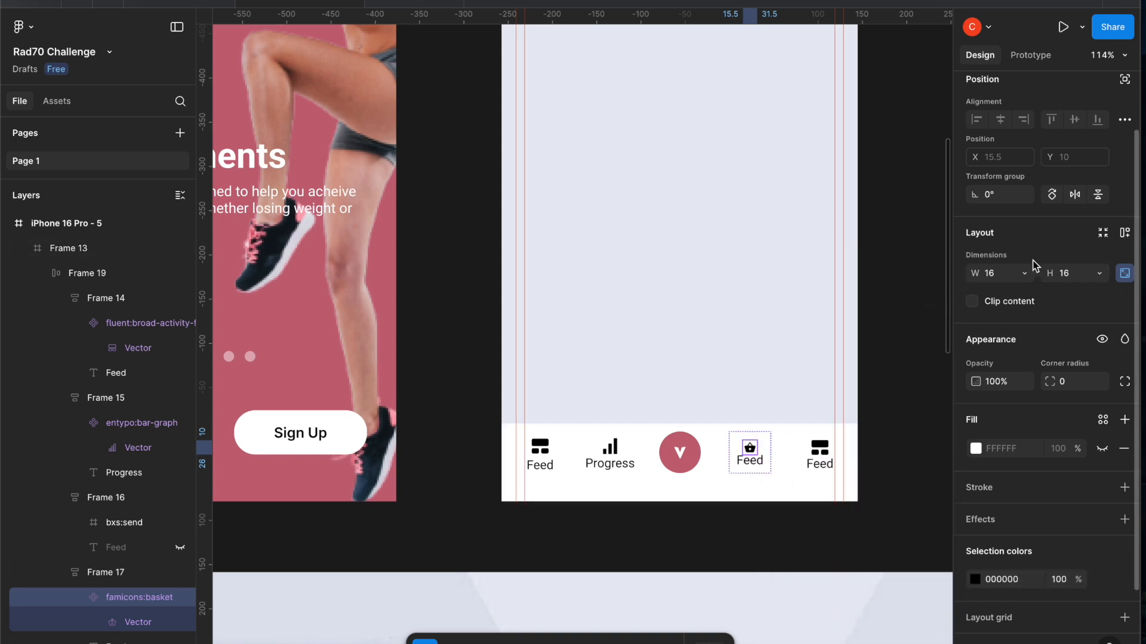
# Enlarge the basket icon to 24 × 24 with its aspect ratio locked
pyautogui.press('Up')
pyautogui.press('Up')
pyautogui.press('Up')
pyautogui.press('Up')
pyautogui.press('Up')
pyautogui.press('Up')
pyautogui.press('Up')
pyautogui.press('Up')
pyautogui.press('Up')
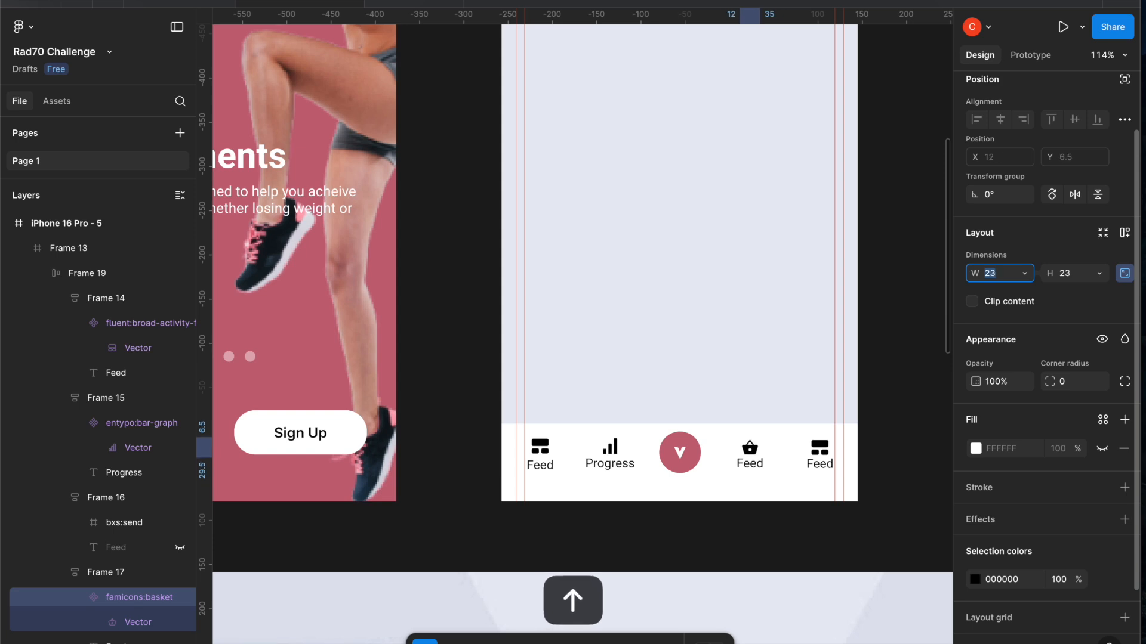
pyautogui.press('Down')
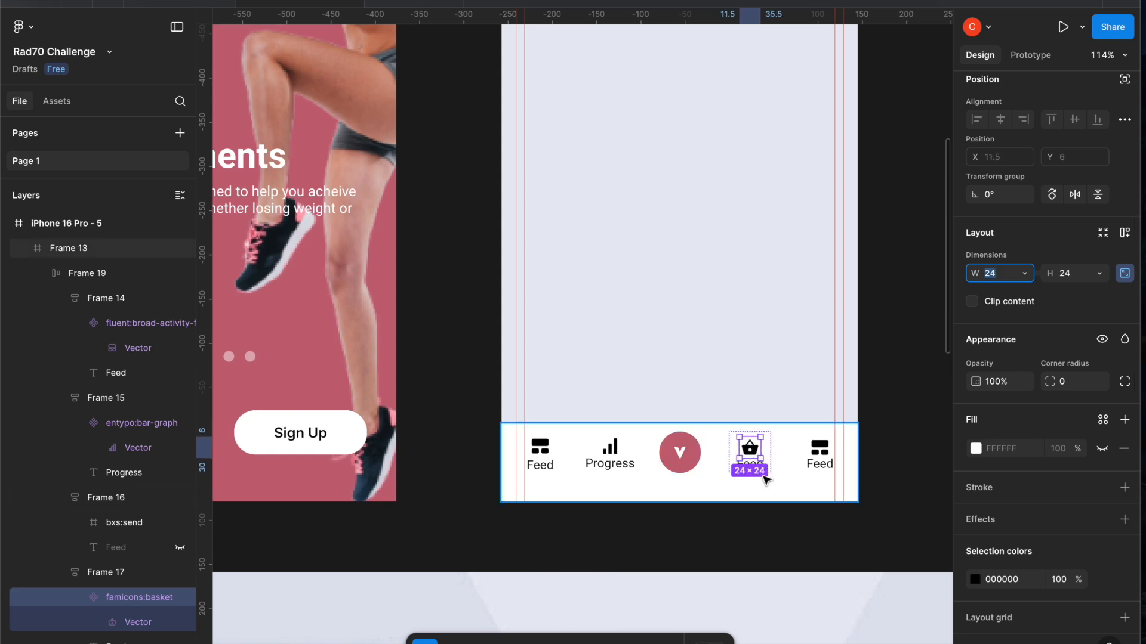
pyautogui.click(775, 517)
# Change the label text under the basket icon to "Store"
pyautogui.click(750, 468)
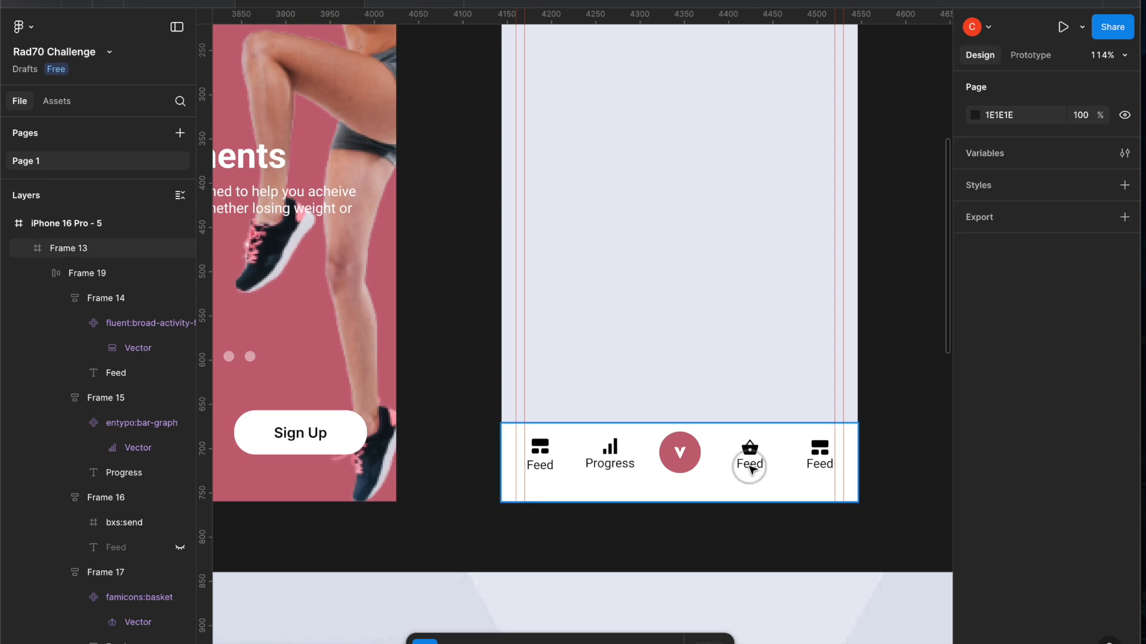
pyautogui.doubleClick(750, 468)
pyautogui.doubleClick(750, 467)
pyautogui.write('Store')
pyautogui.press('Return')
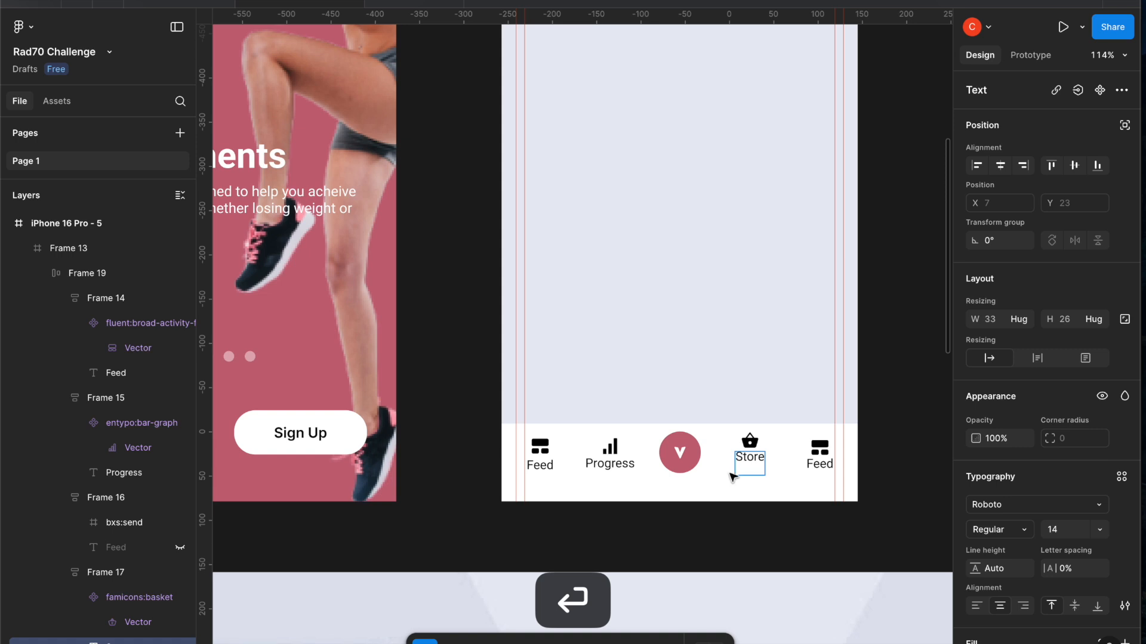
pyautogui.press('BackSpace')
pyautogui.press('Escape')
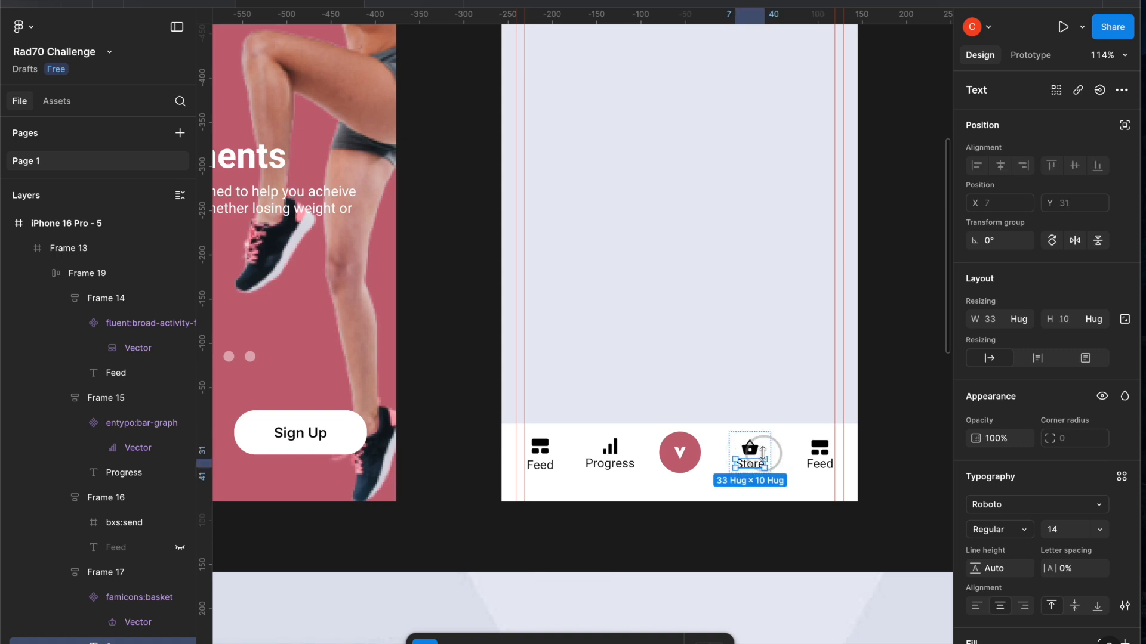
pyautogui.click(763, 571)
# Set the vertical gap between the basket icon and its label in Frame 17 to 4, matching Frame 15
pyautogui.click(621, 456)
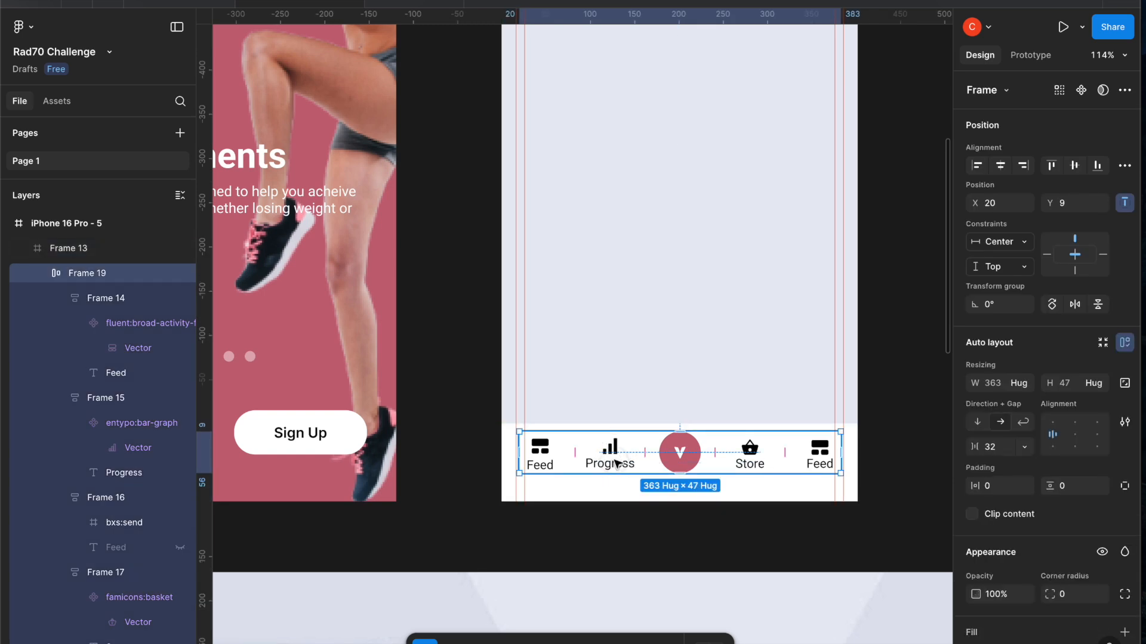
pyautogui.click(617, 464)
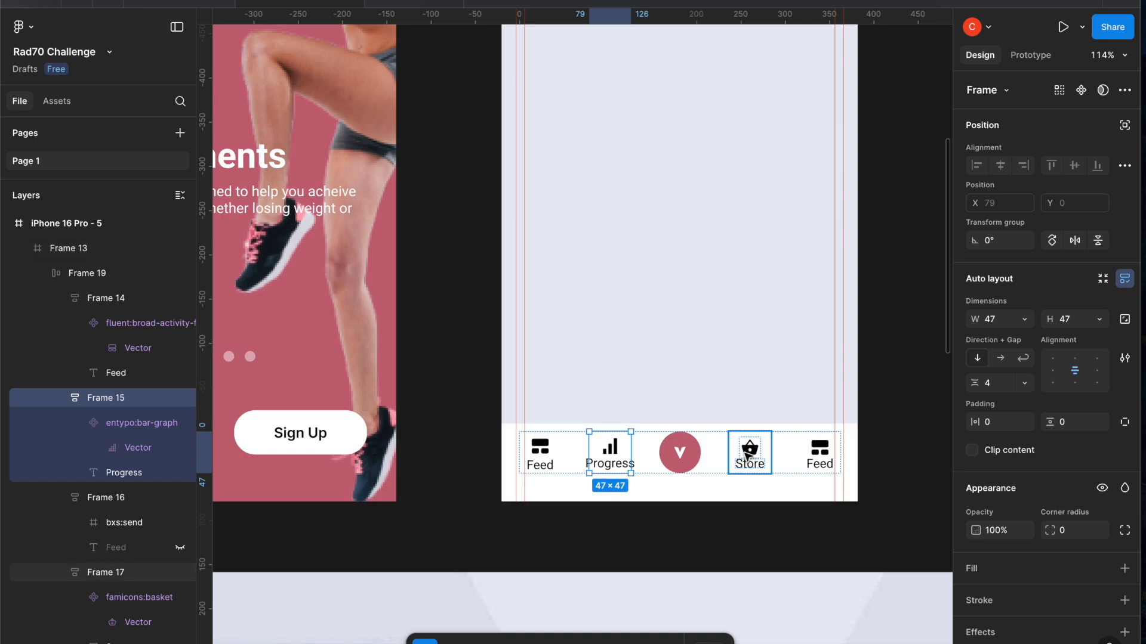
pyautogui.click(749, 455)
pyautogui.click(996, 387)
pyautogui.press('Up')
pyautogui.press('Up')
pyautogui.press('Up')
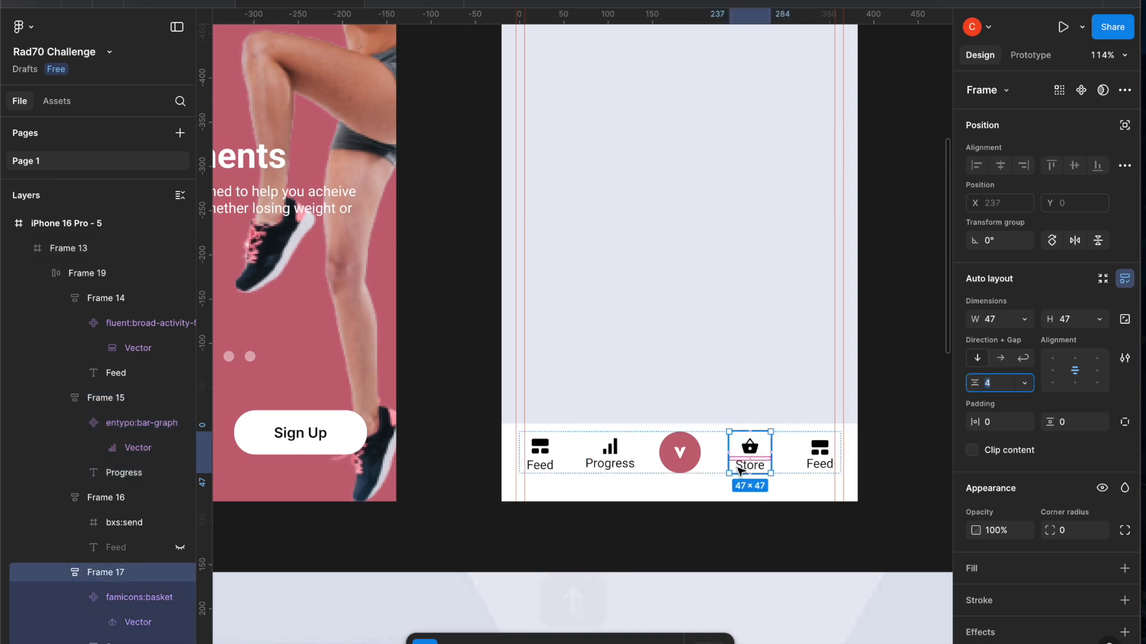
# Examine the dimensions, gap and alignment settings of the Progress item's frame and its label
pyautogui.click(626, 469)
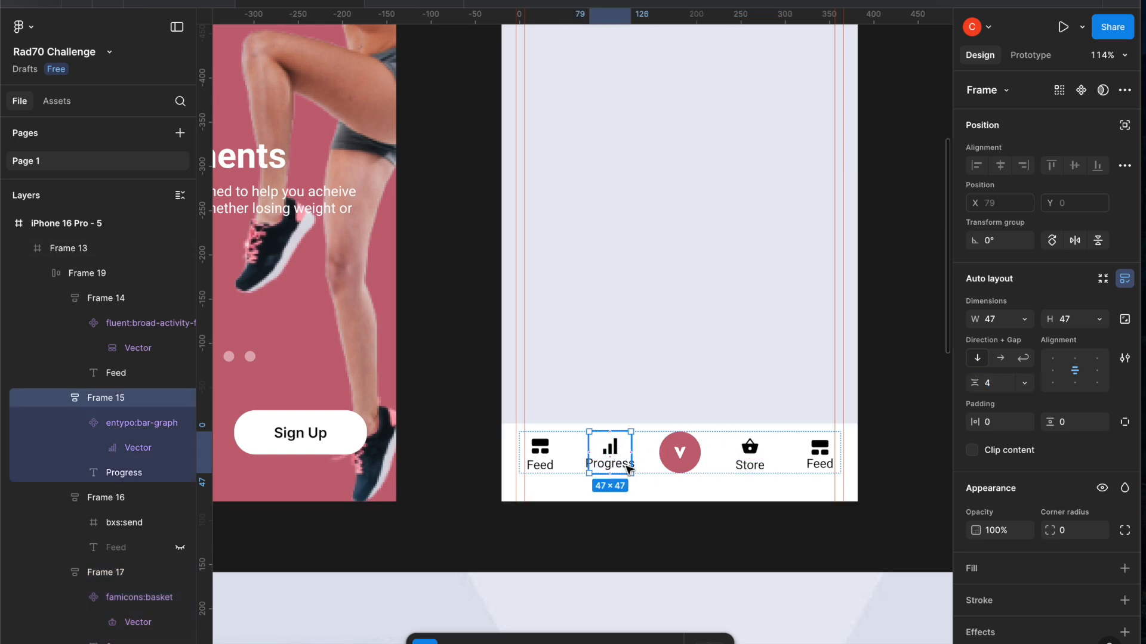
pyautogui.scroll(5, 612, 471)
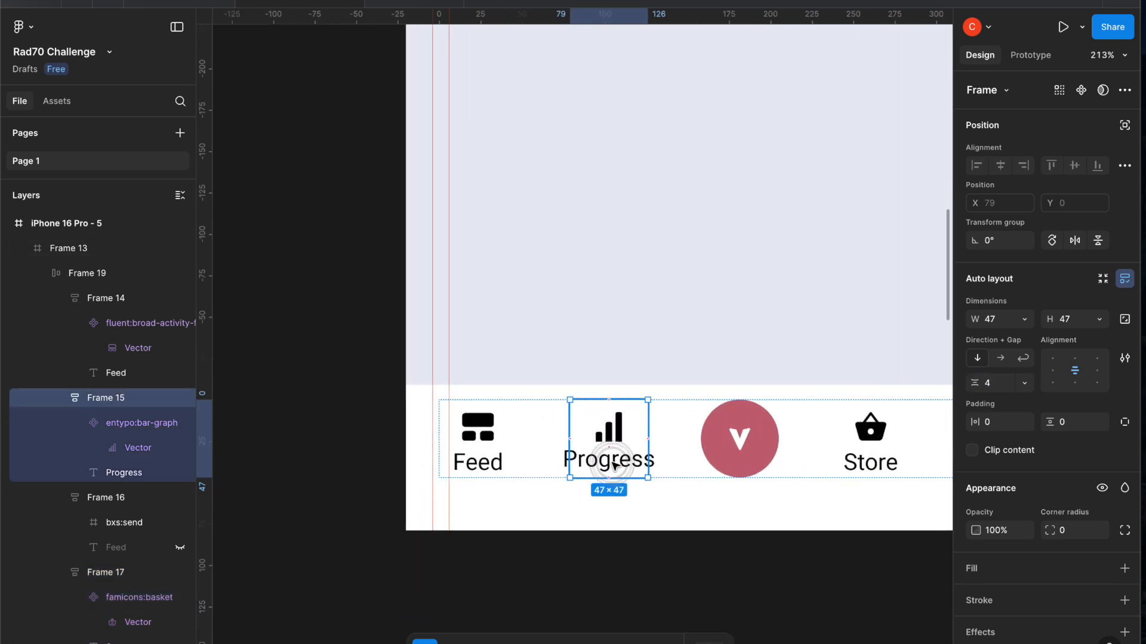
pyautogui.click(611, 465)
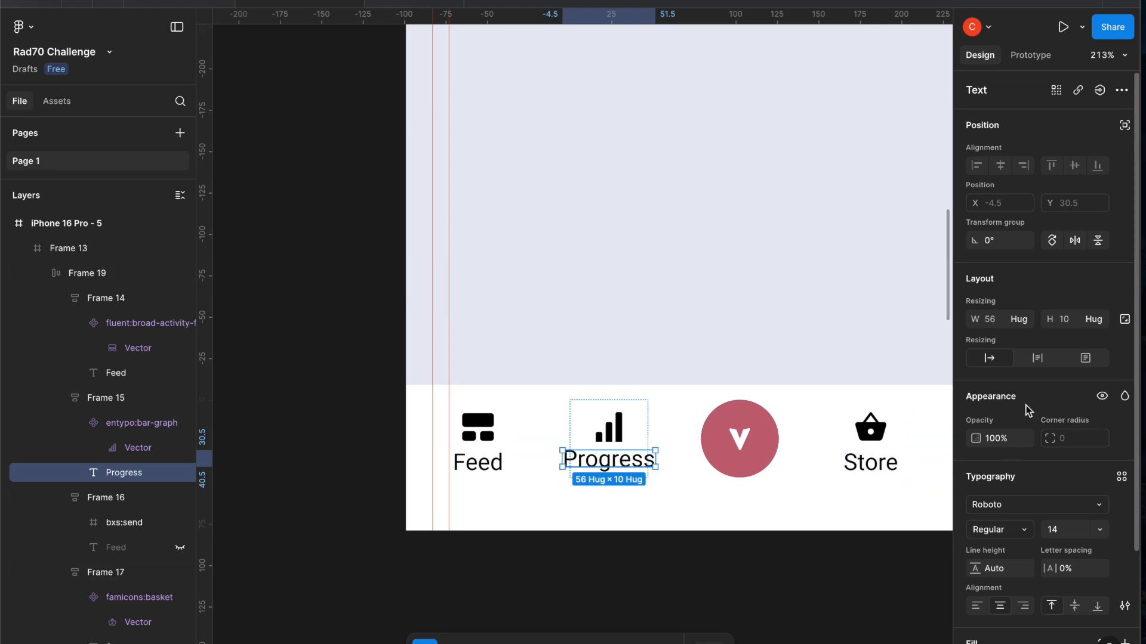
pyautogui.click(668, 467)
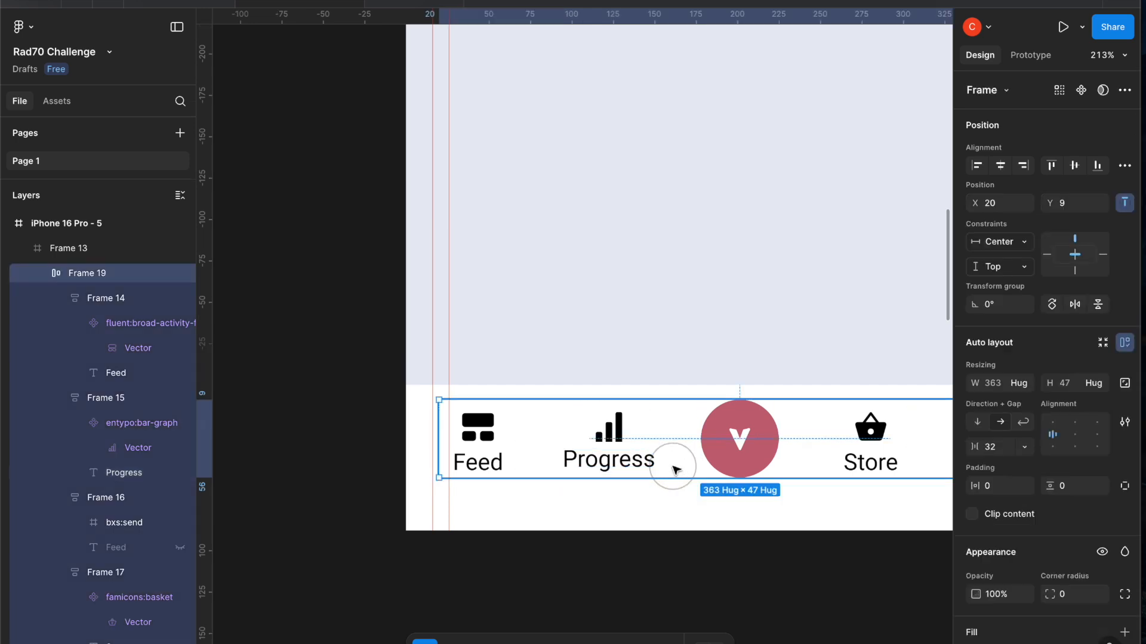
pyautogui.click(621, 441)
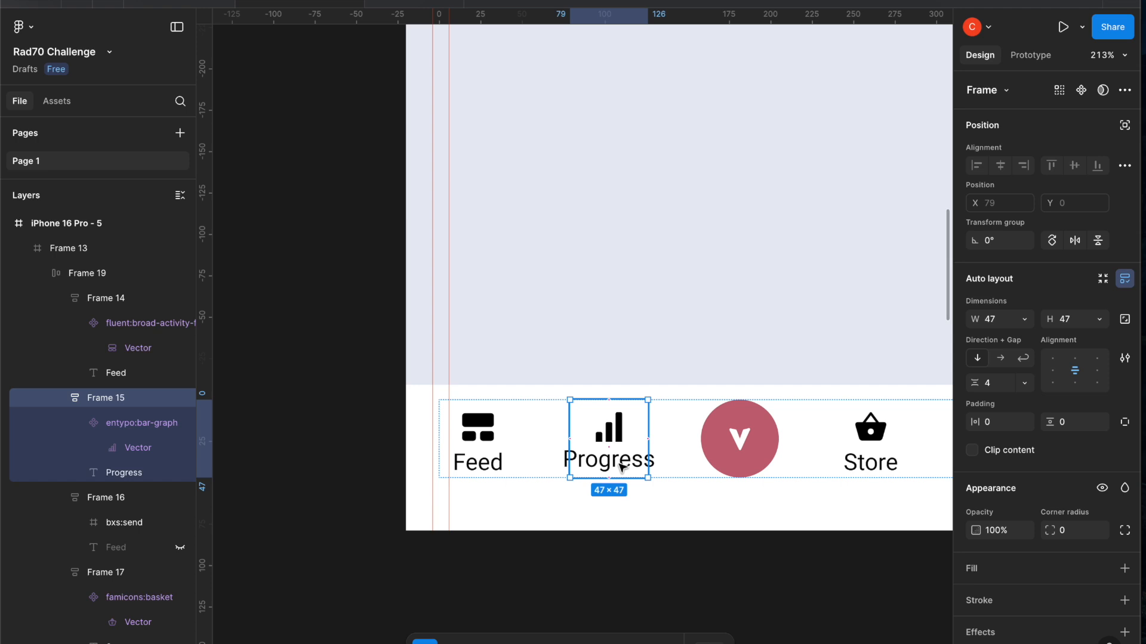
pyautogui.click(1076, 384)
pyautogui.click(1075, 370)
pyautogui.click(606, 464)
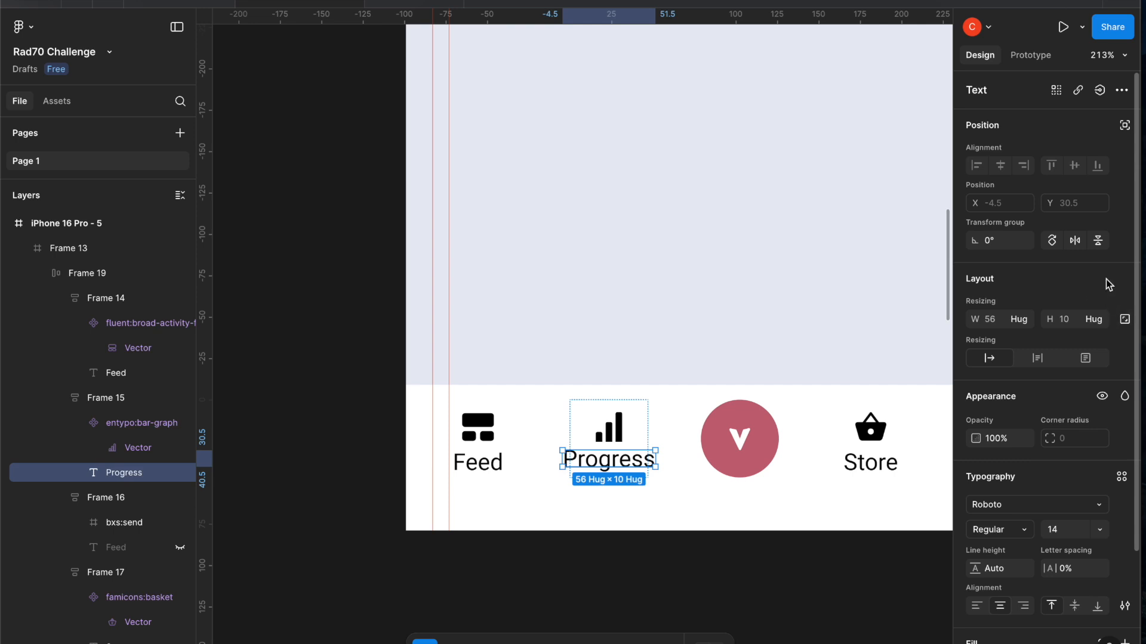
pyautogui.click(90, 400)
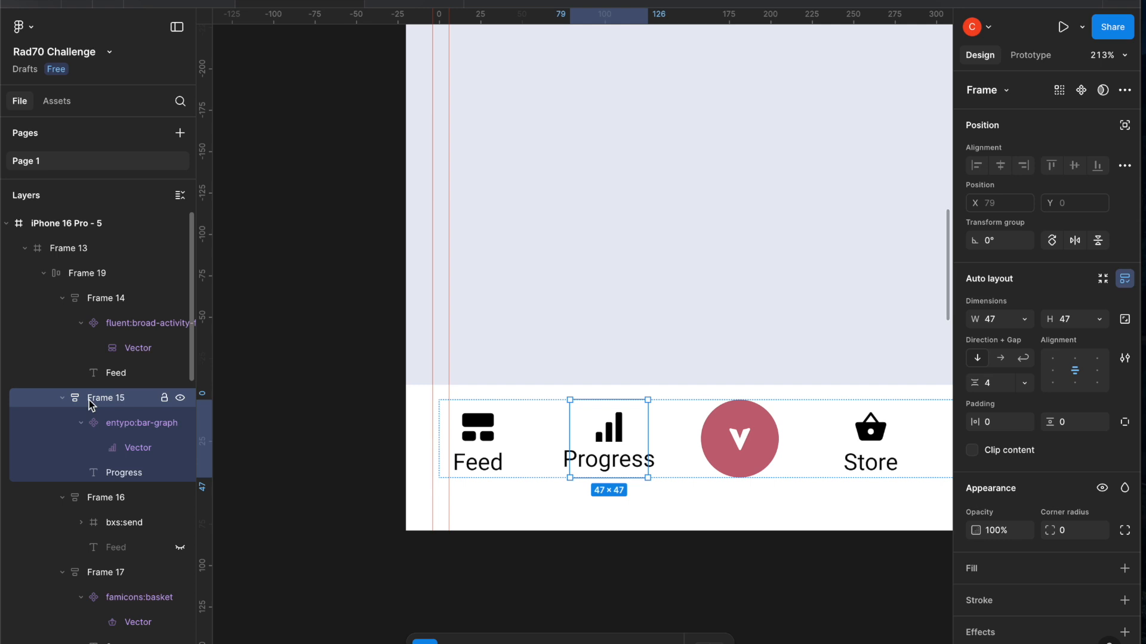
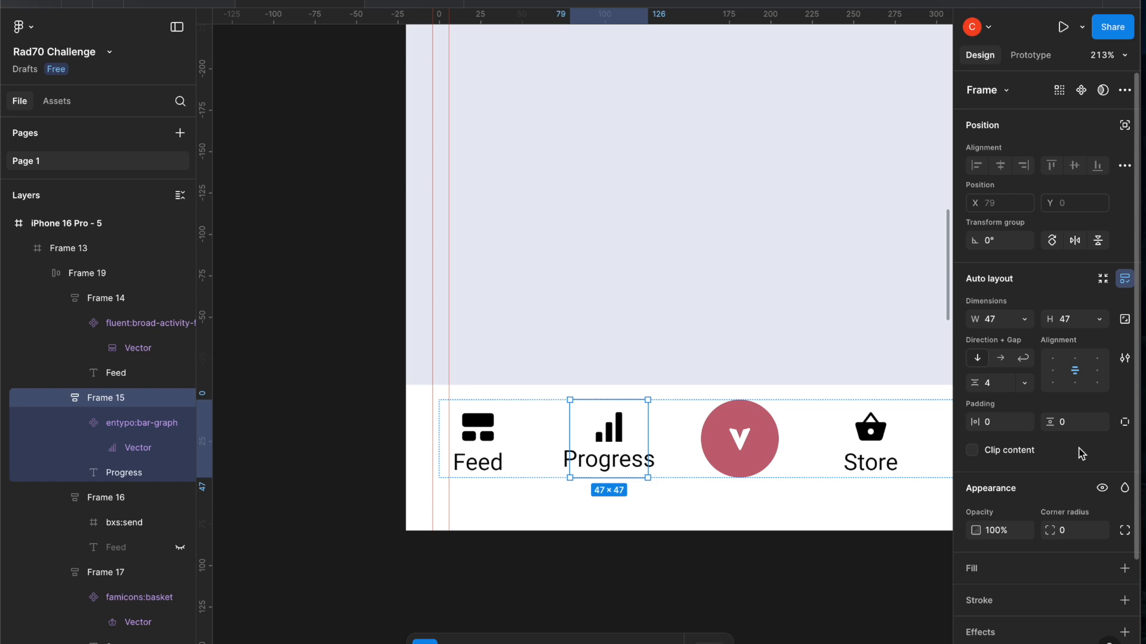
# Enlarge the bar-graph icon above the Progress label to 24 × 24 with its aspect ratio locked
pyautogui.click(621, 437)
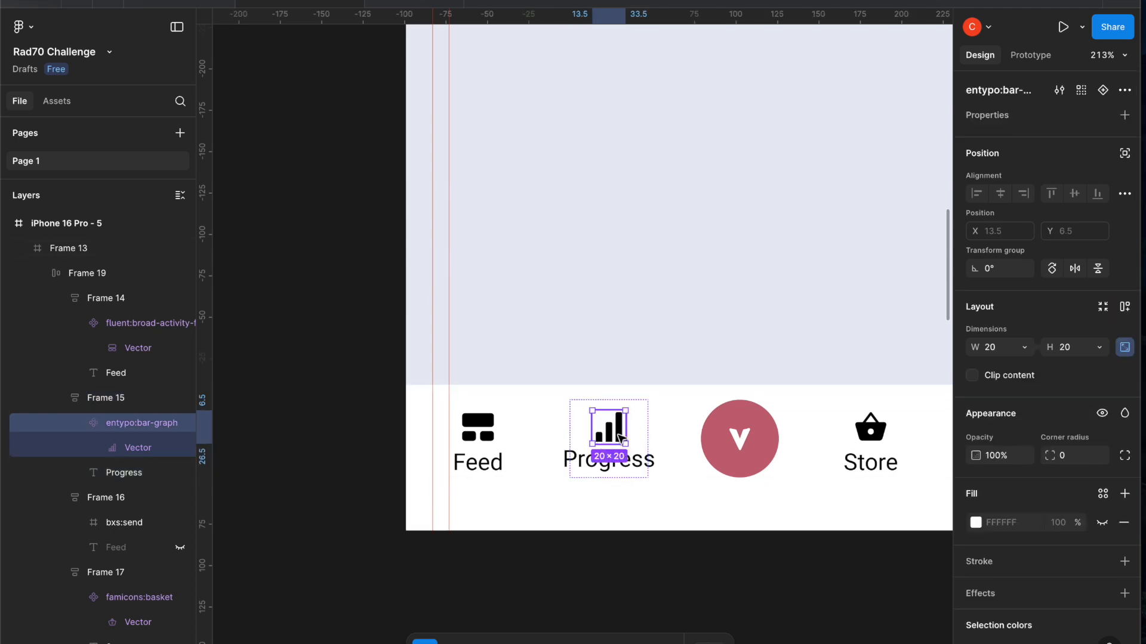
pyautogui.click(466, 433)
pyautogui.click(600, 437)
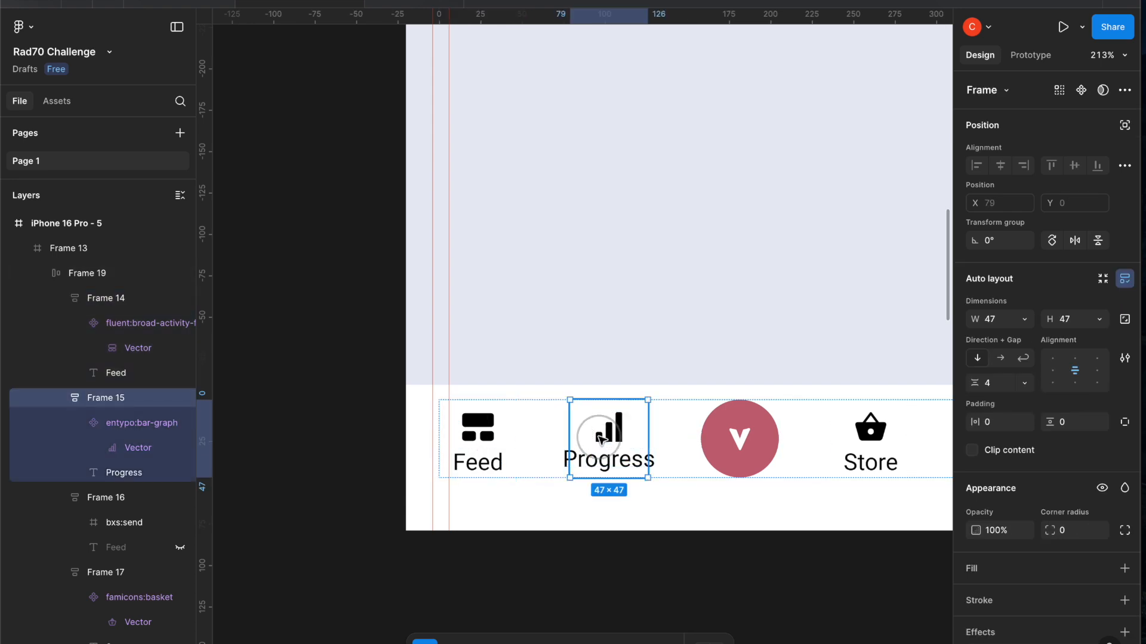
pyautogui.click(600, 437)
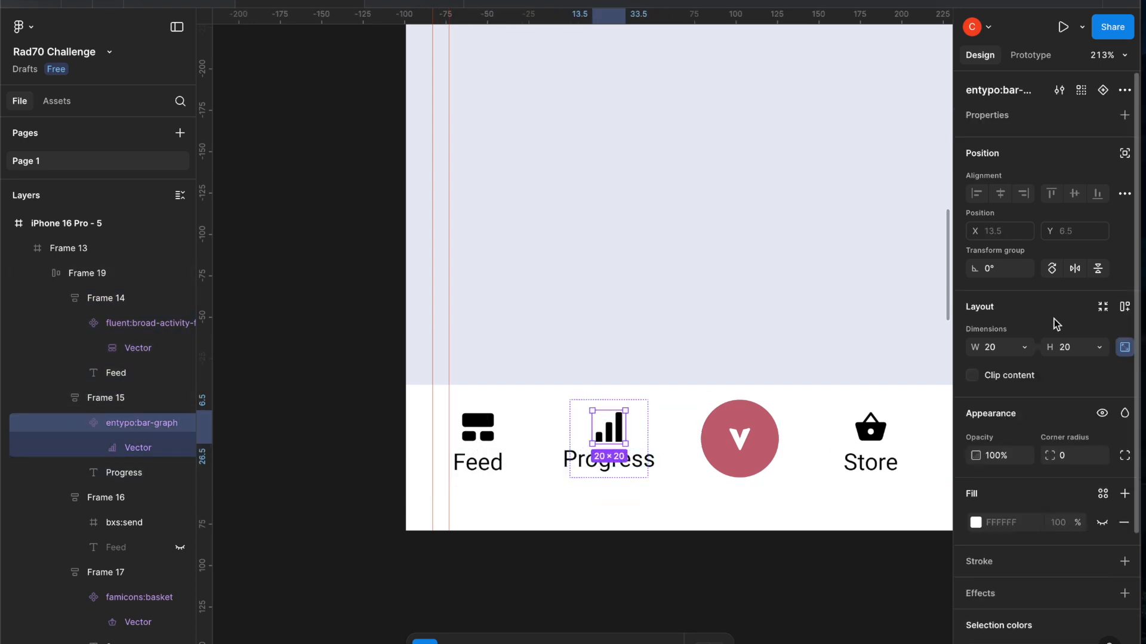
pyautogui.press('Up')
pyautogui.press('Up')
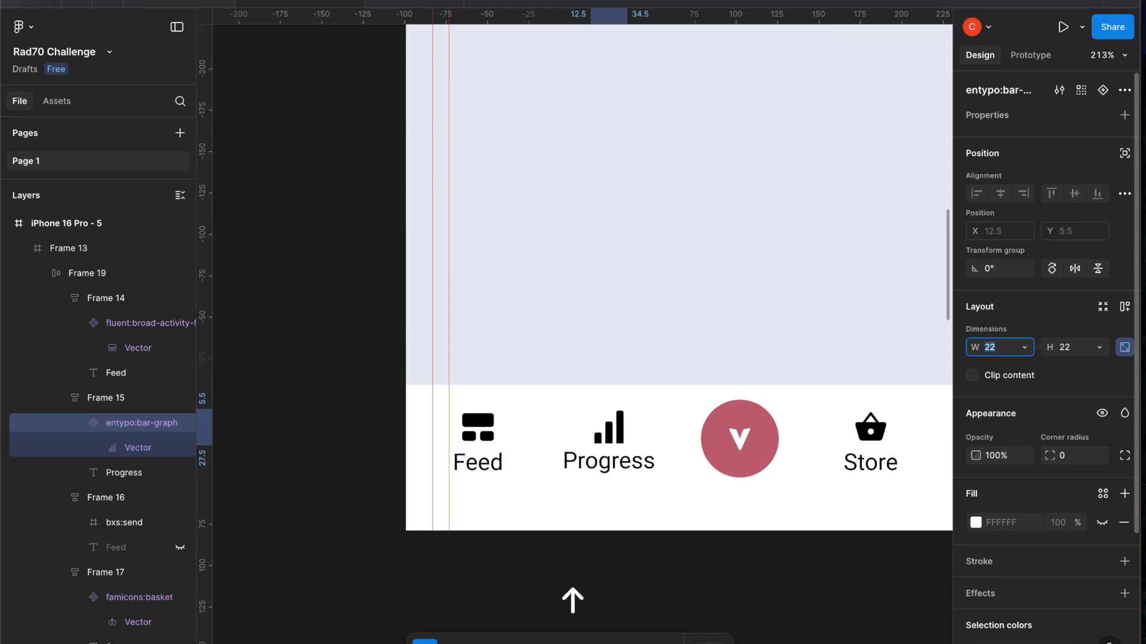
pyautogui.press('Up')
pyautogui.press('Up')
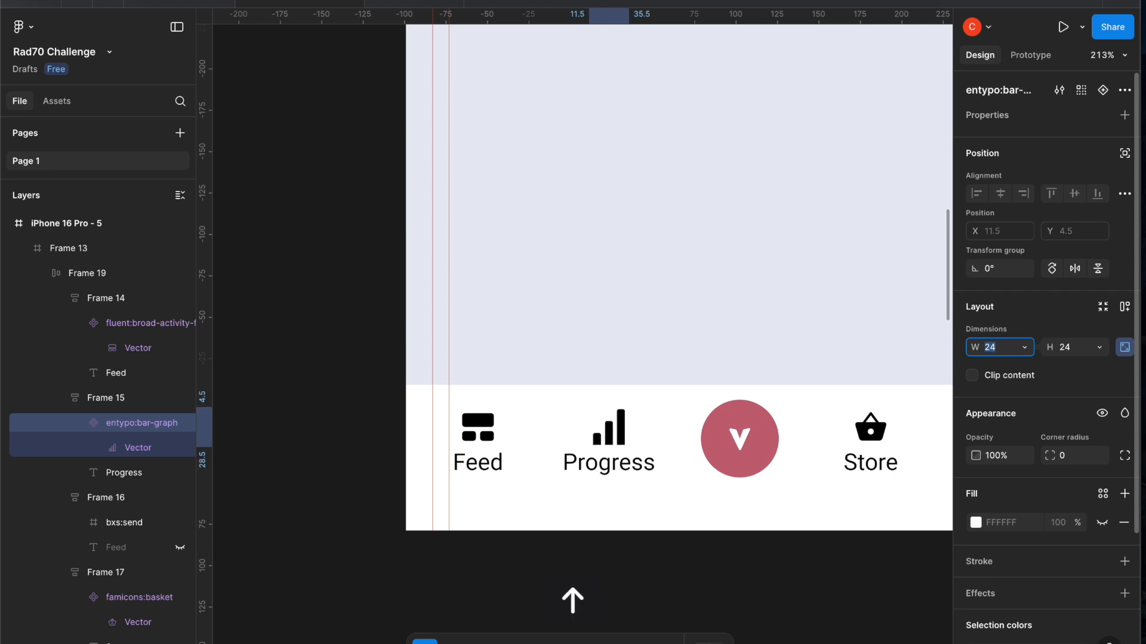
# Set Frame 15's width to hug its contents so it fits the Progress label
pyautogui.click(633, 464)
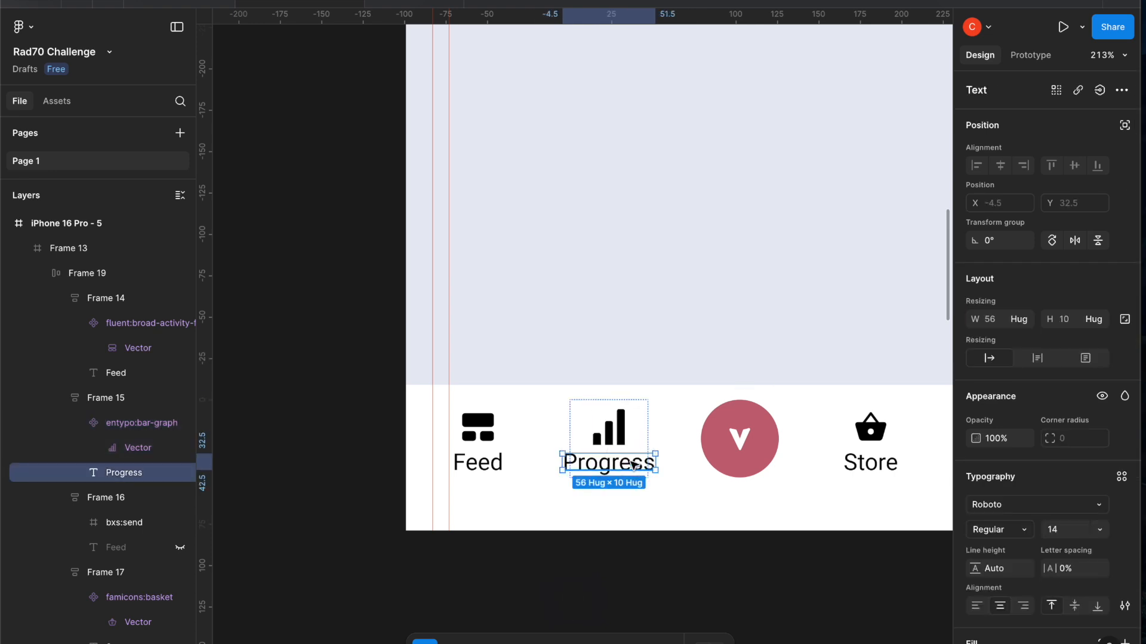
pyautogui.click(650, 438)
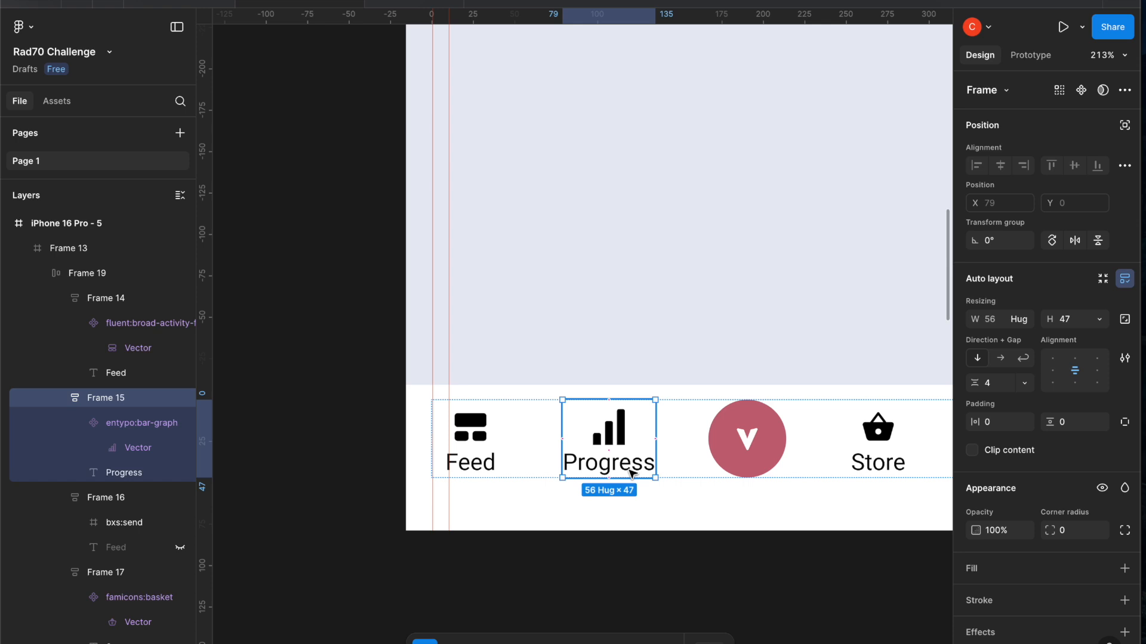
pyautogui.click(657, 510)
# Check the size of the basket icon in the Store item
pyautogui.hscroll(5, 658, 512)
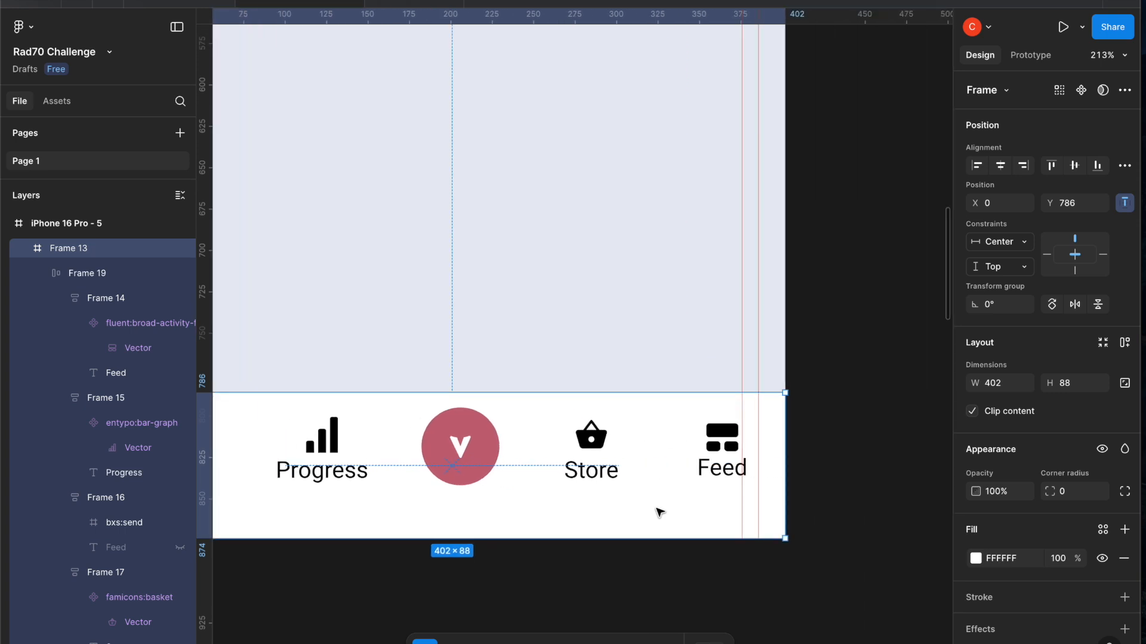
pyautogui.doubleClick(595, 476)
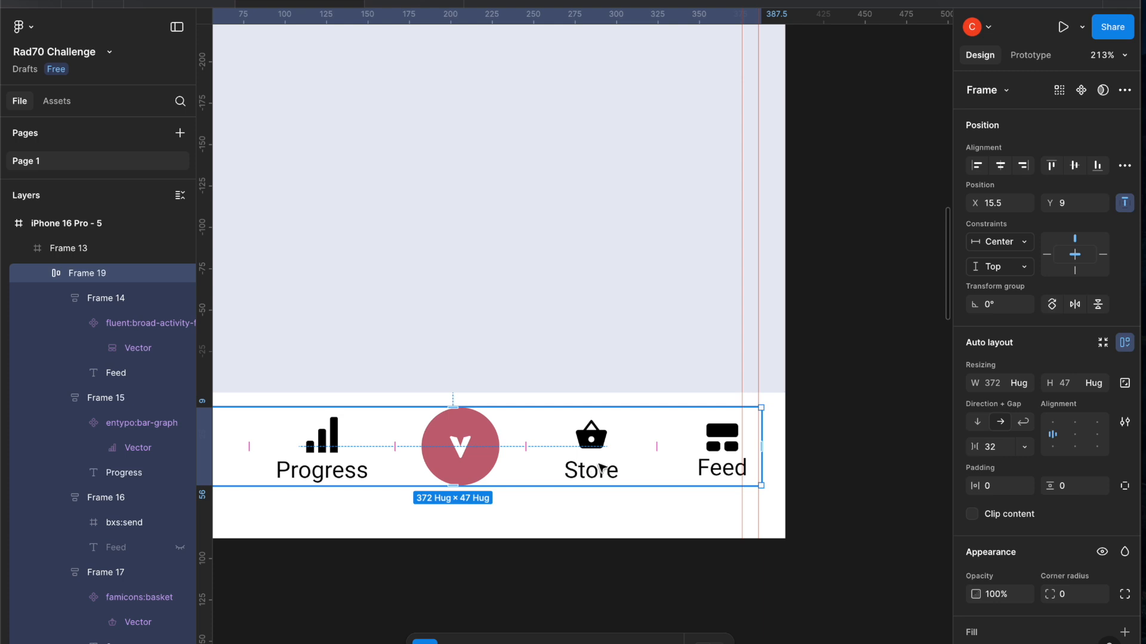
pyautogui.doubleClick(603, 444)
pyautogui.doubleClick(603, 444)
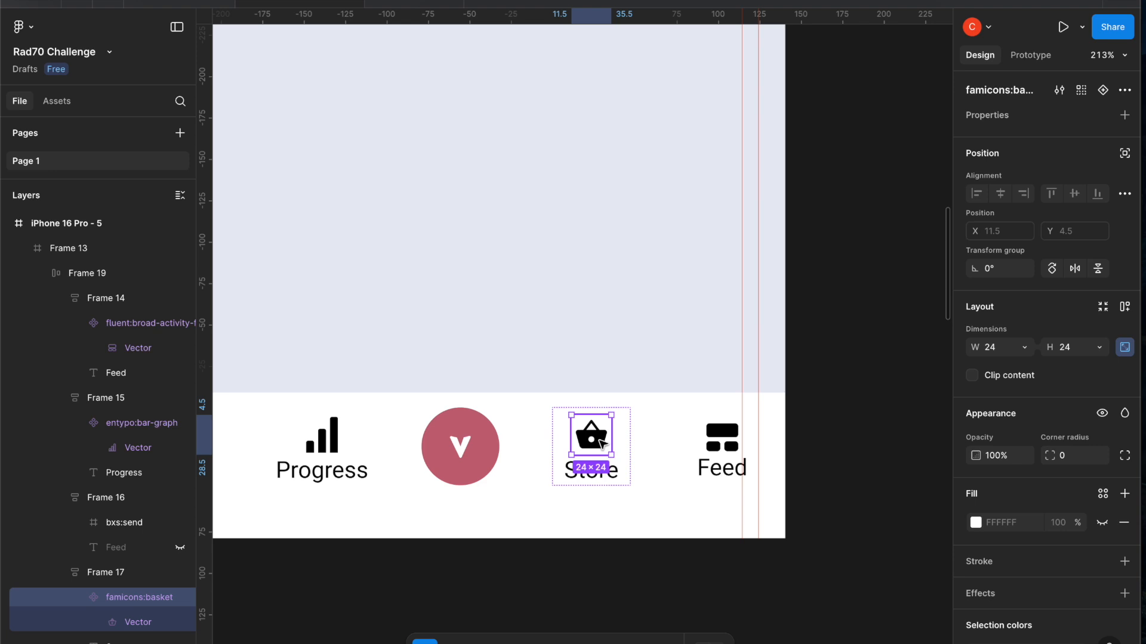
# Open the Iconify plugin for the feed icon in Frame 18, the last navigation item
pyautogui.click(722, 445)
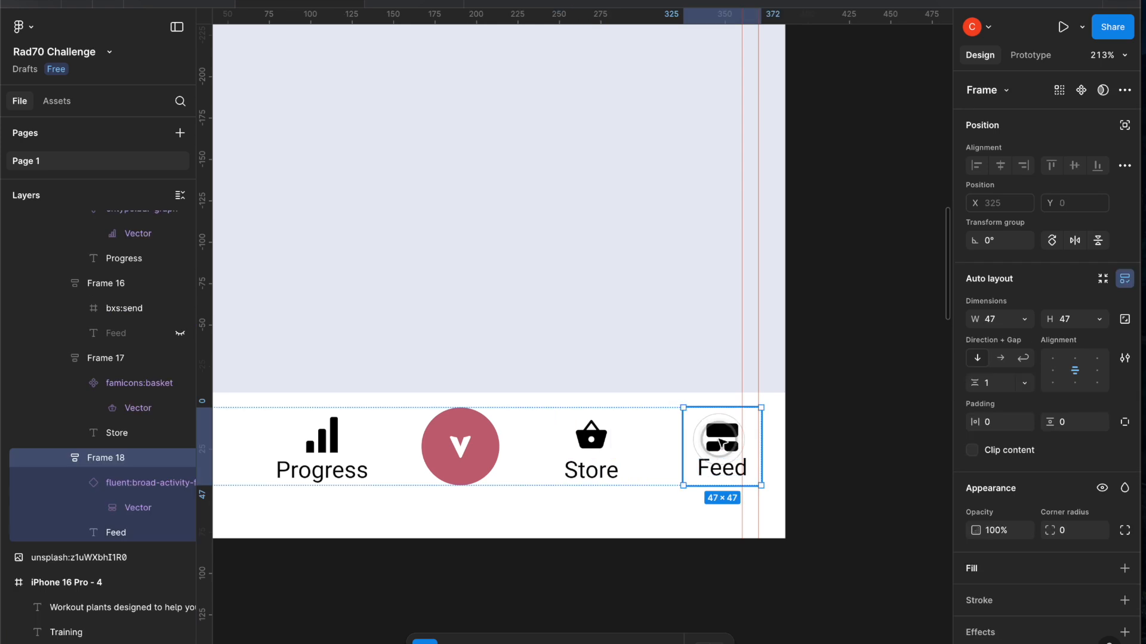
pyautogui.doubleClick(722, 445)
pyautogui.scroll(-3, 989, 623)
pyautogui.click(990, 622)
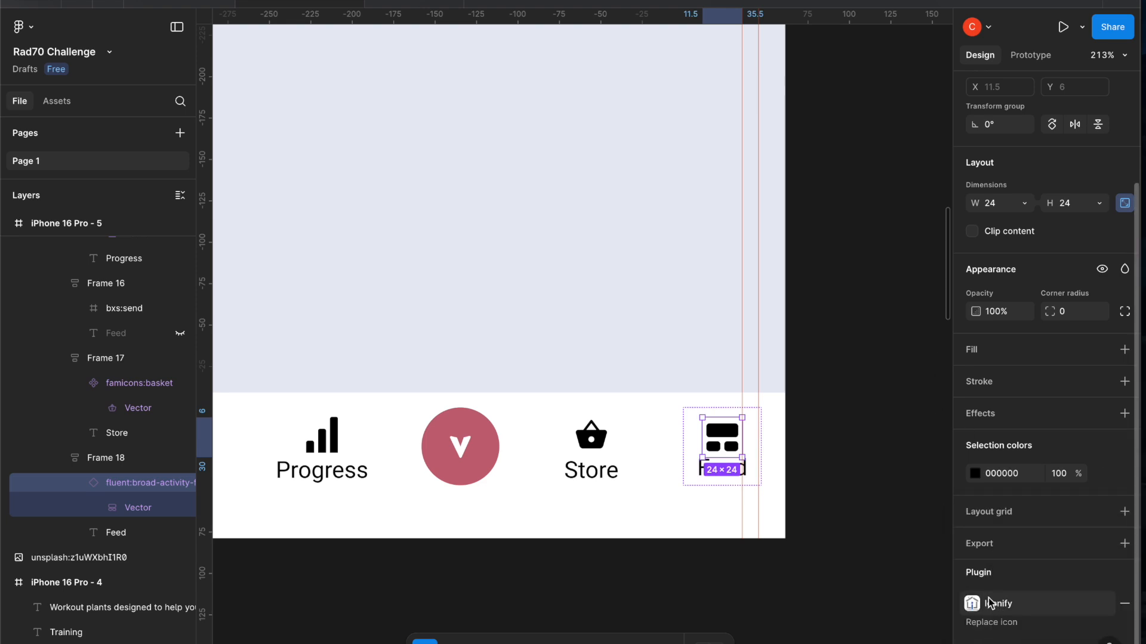
pyautogui.click(999, 605)
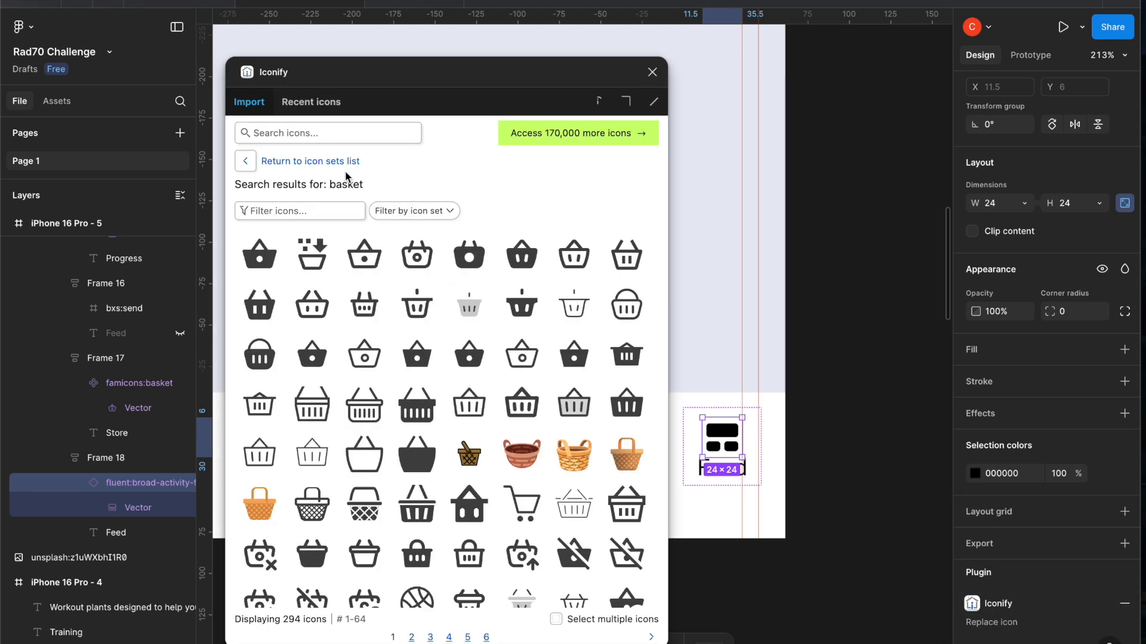
# Search Iconify for "menu" icons
pyautogui.click(294, 123)
pyautogui.write('m')
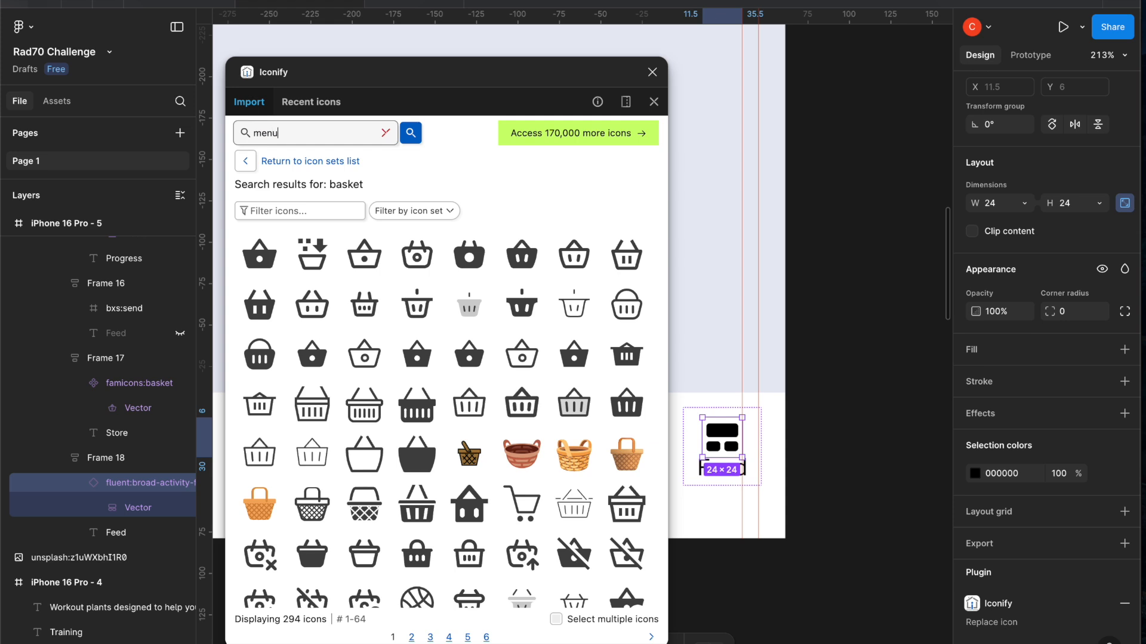
pyautogui.write('enu')
pyautogui.press('Return')
# Search Iconify for "three dots" icons and look over the canvas for comparison
pyautogui.moveTo(292, 131); pyautogui.dragTo(230, 136)
pyautogui.write('three dots')
pyautogui.press('Return')
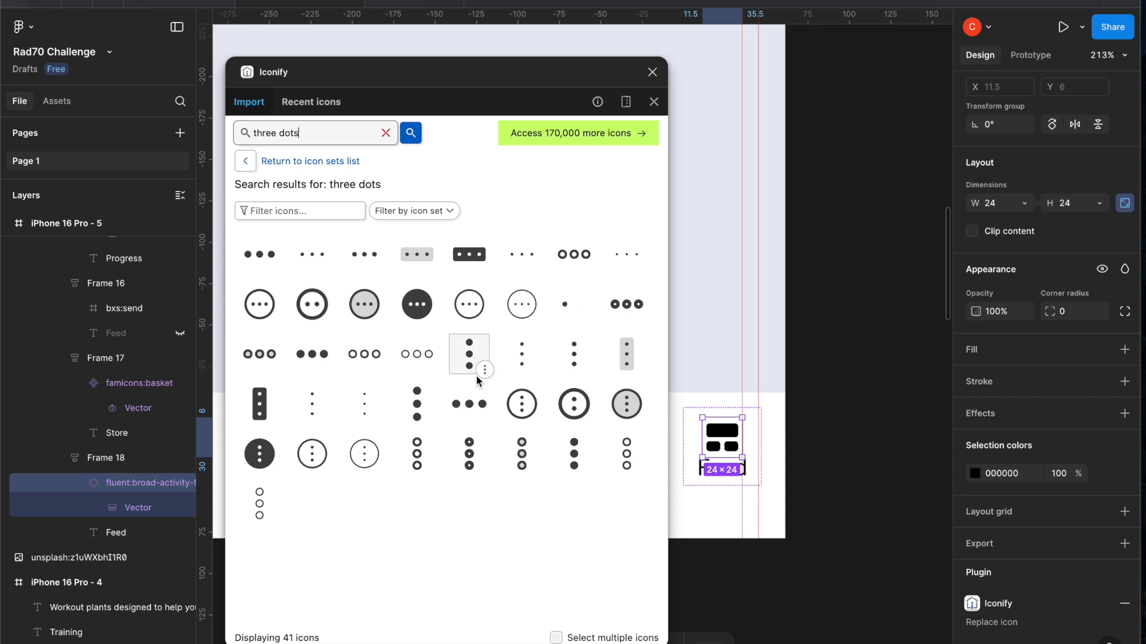
pyautogui.scroll(-10, 749, 527)
pyautogui.scroll(-15, 750, 527)
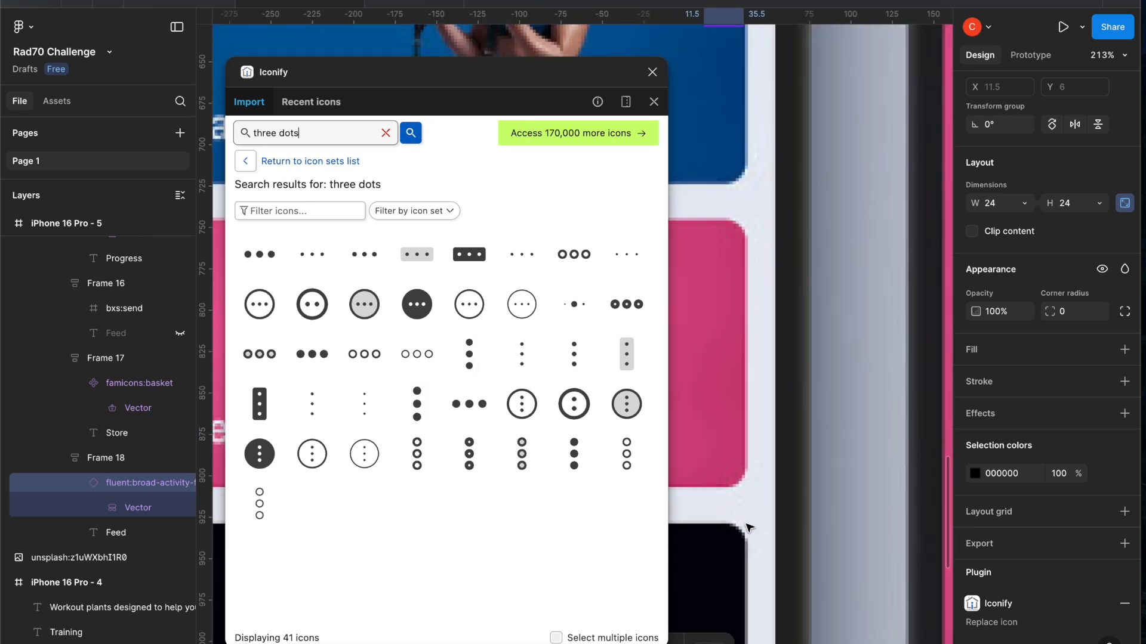
pyautogui.scroll(20, 749, 528)
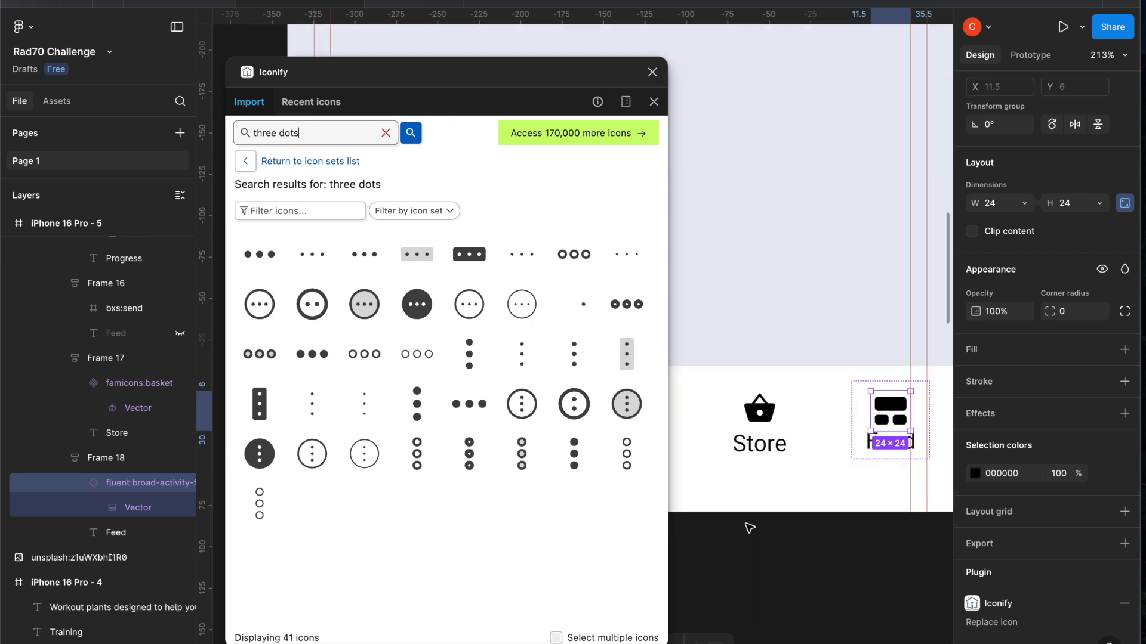
pyautogui.scroll(-15, 750, 528)
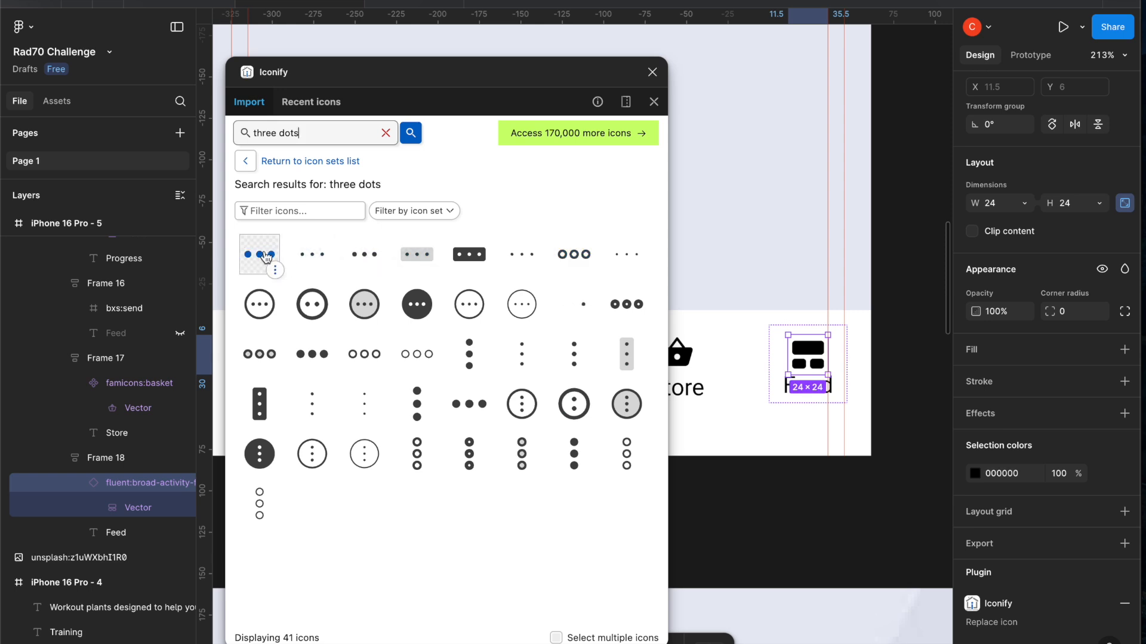
# Import the filled ph:dots-three-outline-fill icon in black (#000) as a component into Frame 18 and delete the old feed icon
pyautogui.click(313, 366)
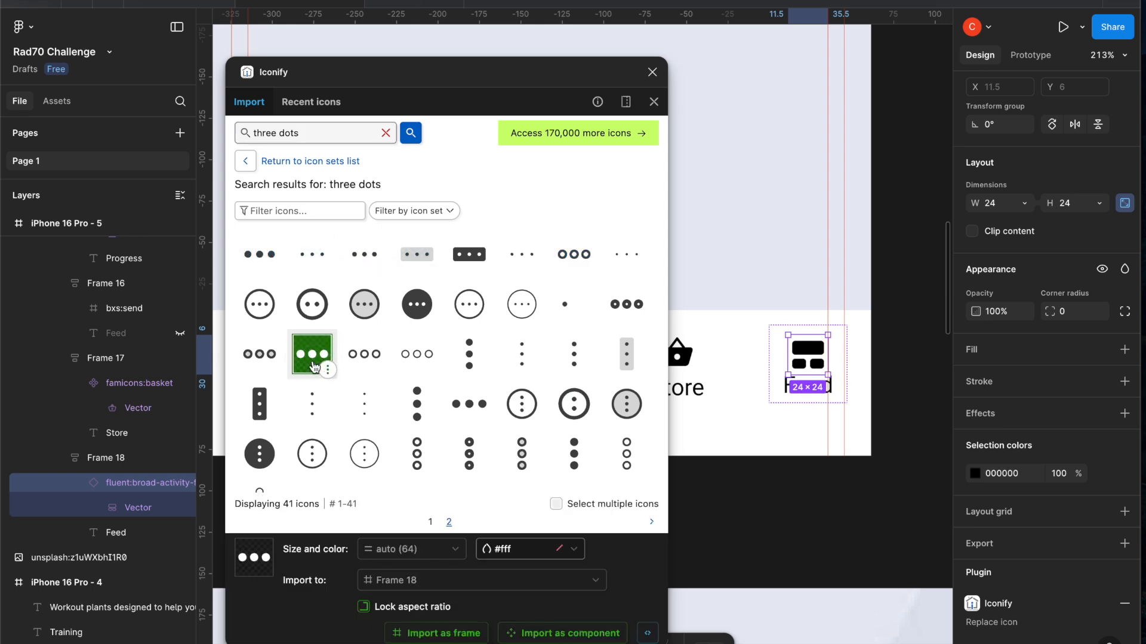
pyautogui.click(485, 548)
pyautogui.click(409, 465)
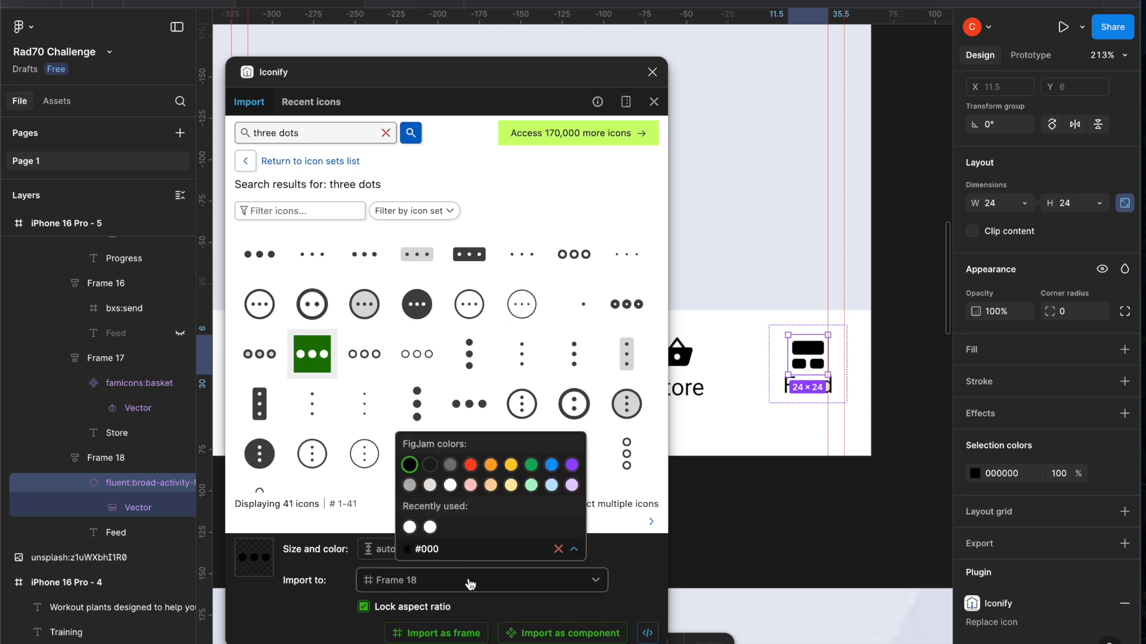
pyautogui.click(530, 598)
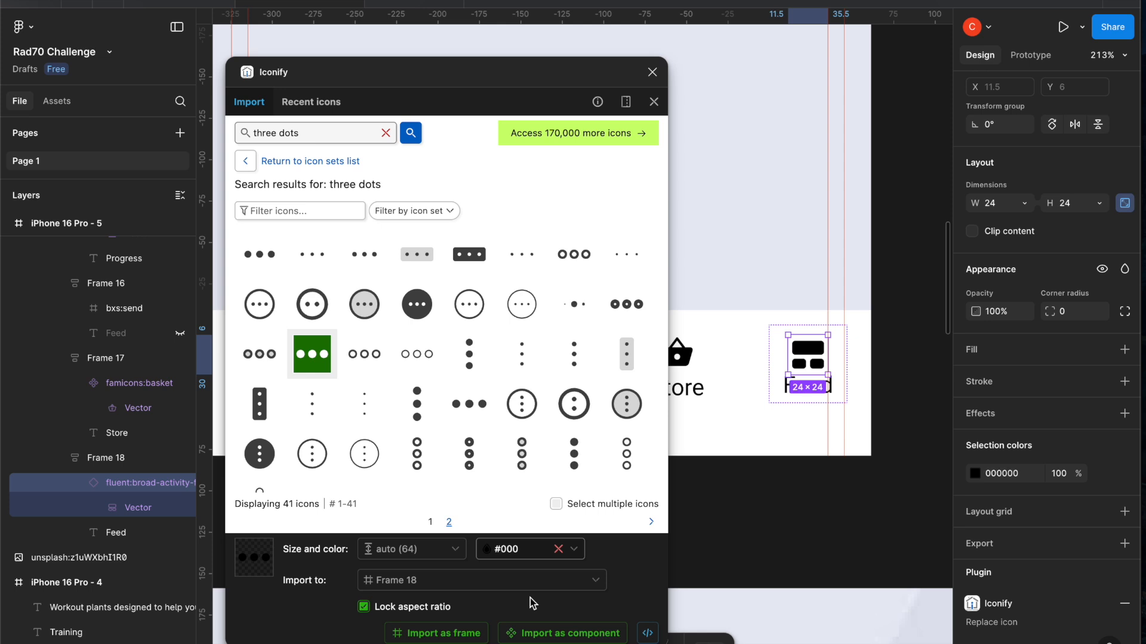
pyautogui.click(535, 637)
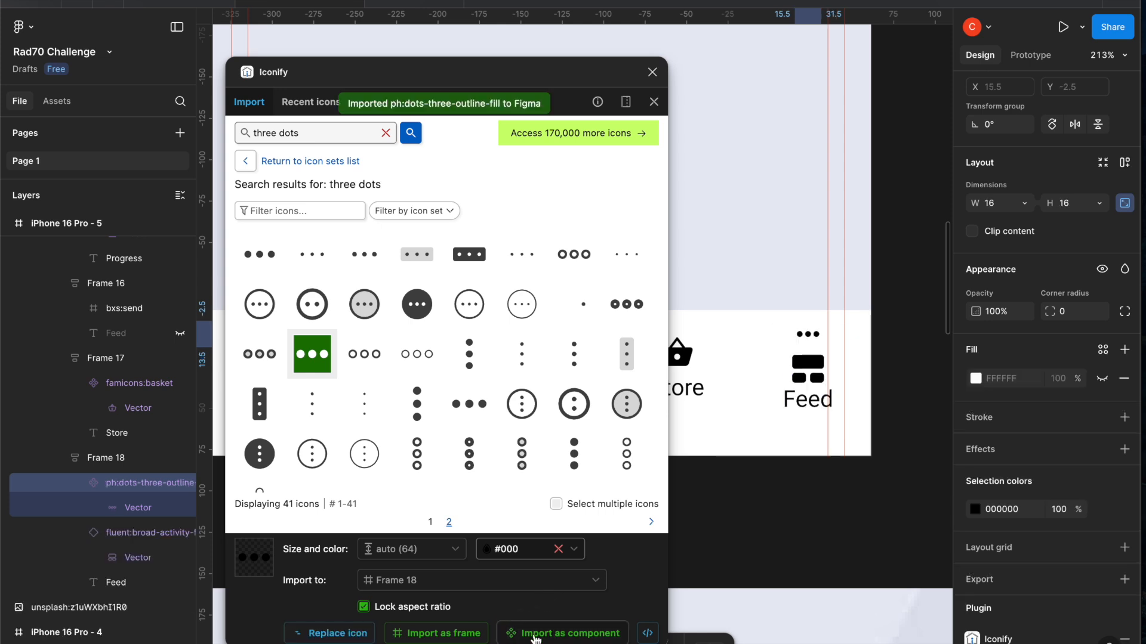
pyautogui.click(801, 378)
pyautogui.press('Delete')
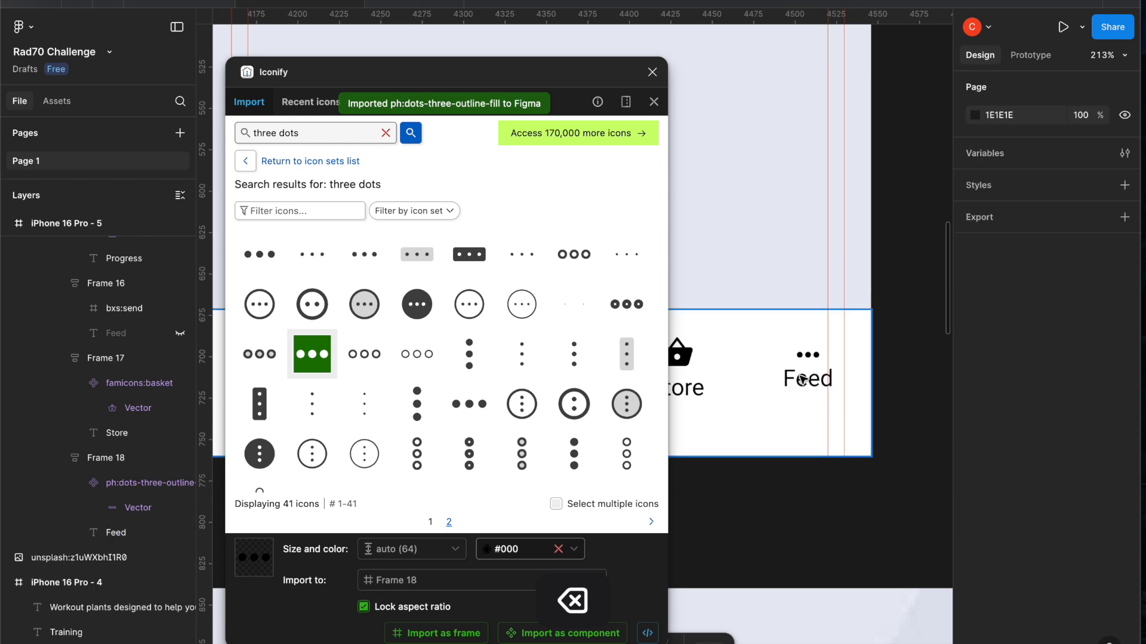
# Enlarge the three-dots icon in Frame 18 to 24 × 24 with its aspect ratio locked
pyautogui.click(806, 357)
pyautogui.click(807, 357)
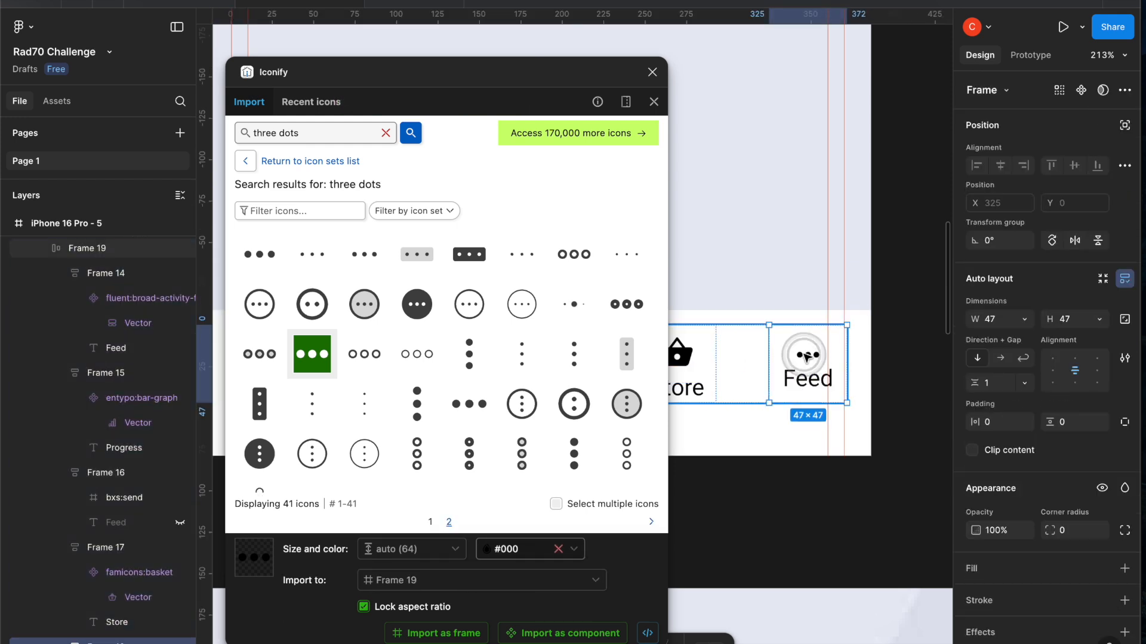
pyautogui.click(807, 355)
pyautogui.click(1005, 350)
pyautogui.press('Up')
pyautogui.press('Up')
pyautogui.press('Up')
pyautogui.press('Up')
pyautogui.press('Up')
pyautogui.press('Up')
pyautogui.press('Up')
pyautogui.press('Up')
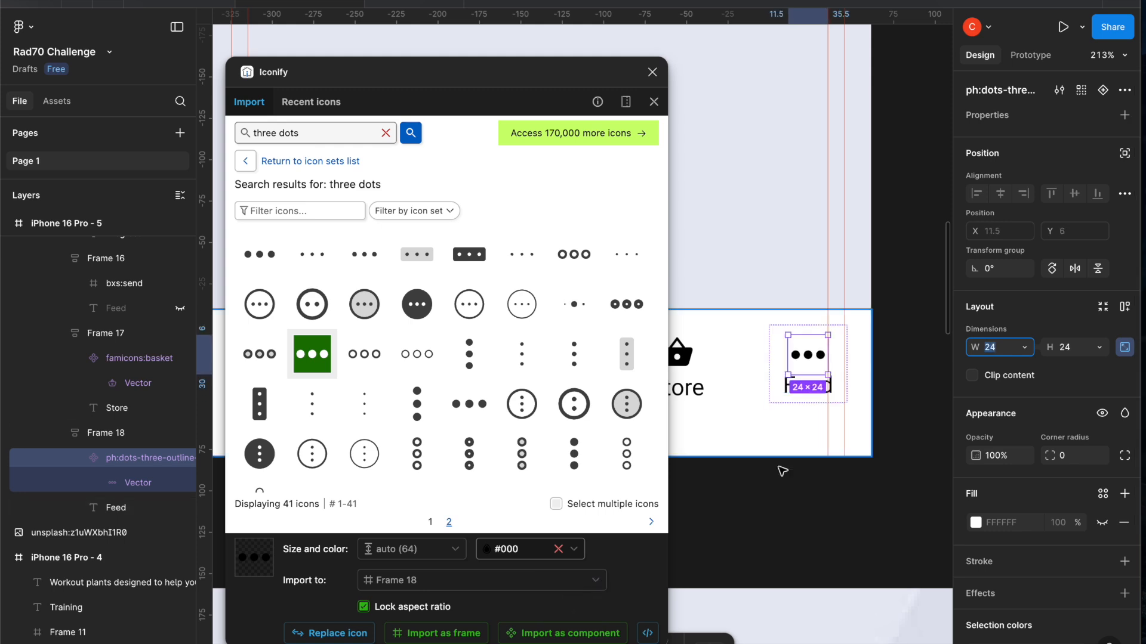
pyautogui.click(781, 512)
# Change the text label under the three-dots icon to "Menu"
pyautogui.click(807, 389)
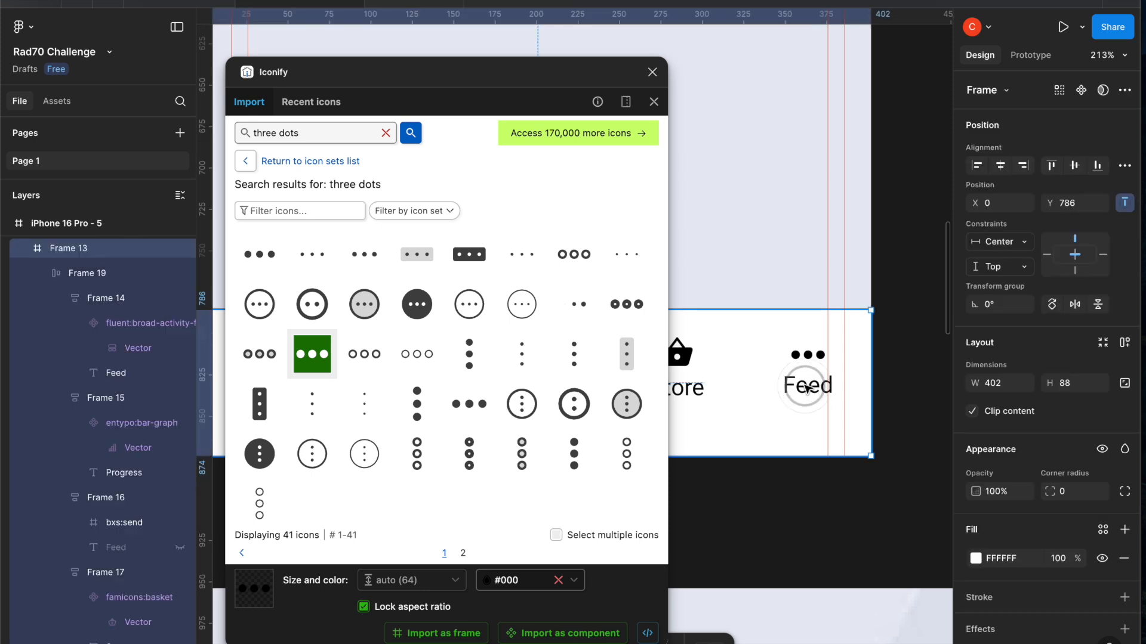
pyautogui.click(808, 389)
pyautogui.click(810, 390)
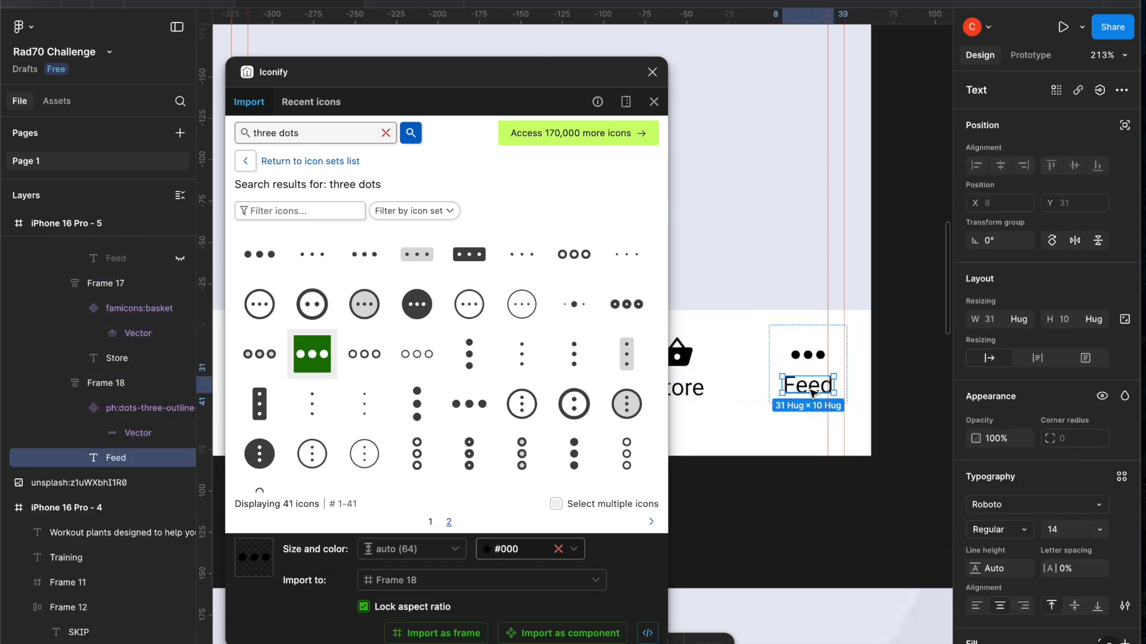
pyautogui.doubleClick(811, 392)
pyautogui.write('Menu')
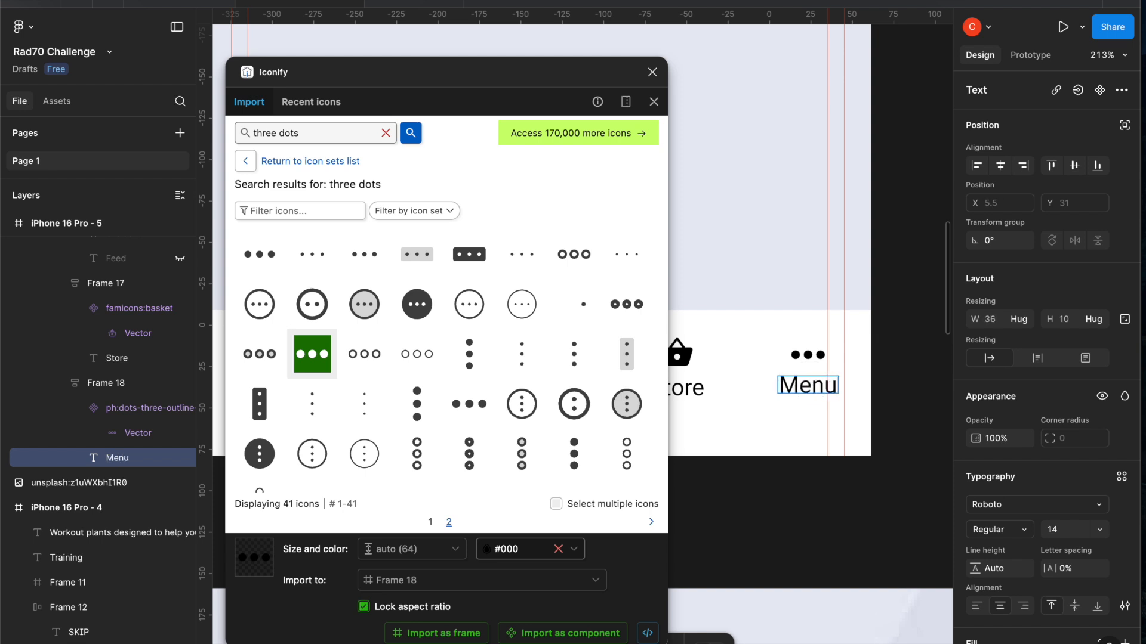
pyautogui.press('Escape')
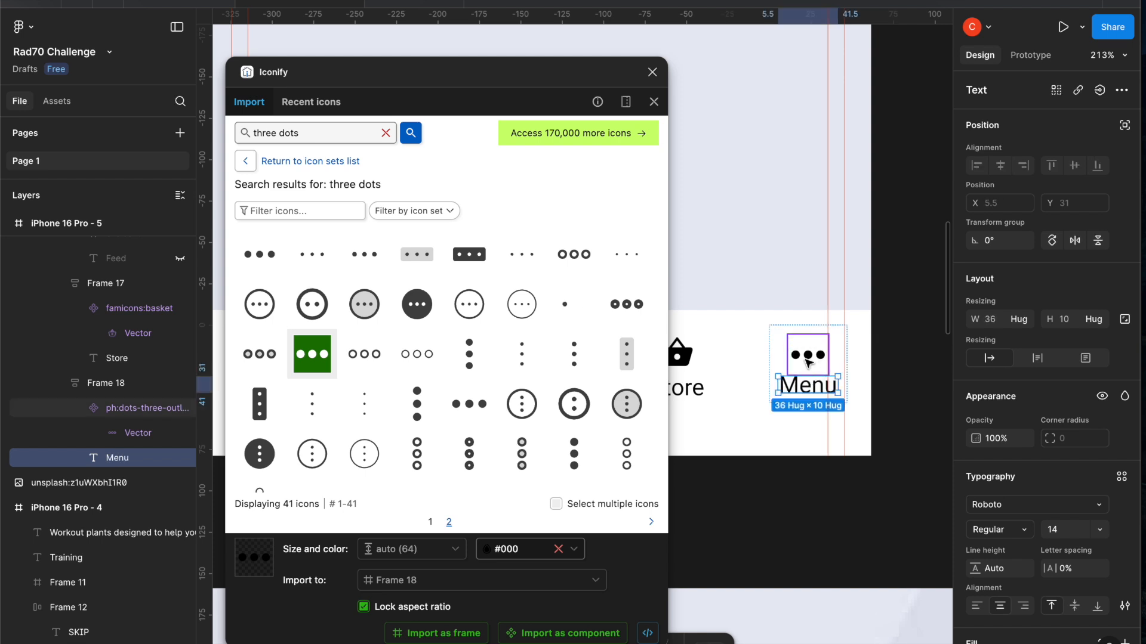
# Set the vertical gap between the icon and label in Frame 18 to 4 and close the Iconify plugin
pyautogui.click(781, 354)
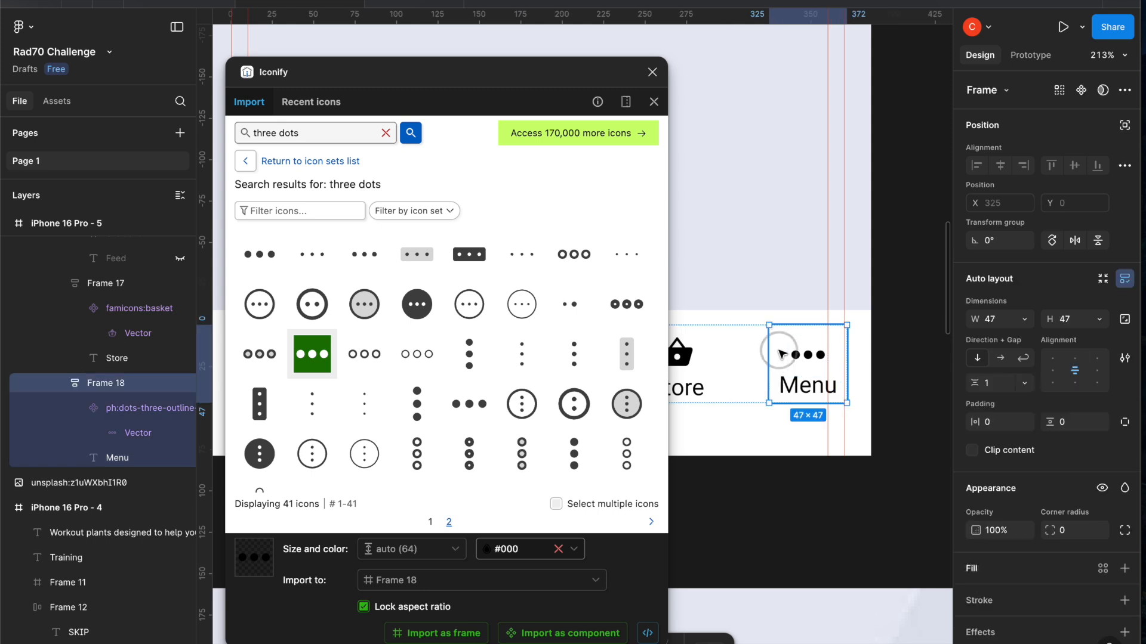
pyautogui.click(984, 383)
pyautogui.press('Up')
pyautogui.press('Up')
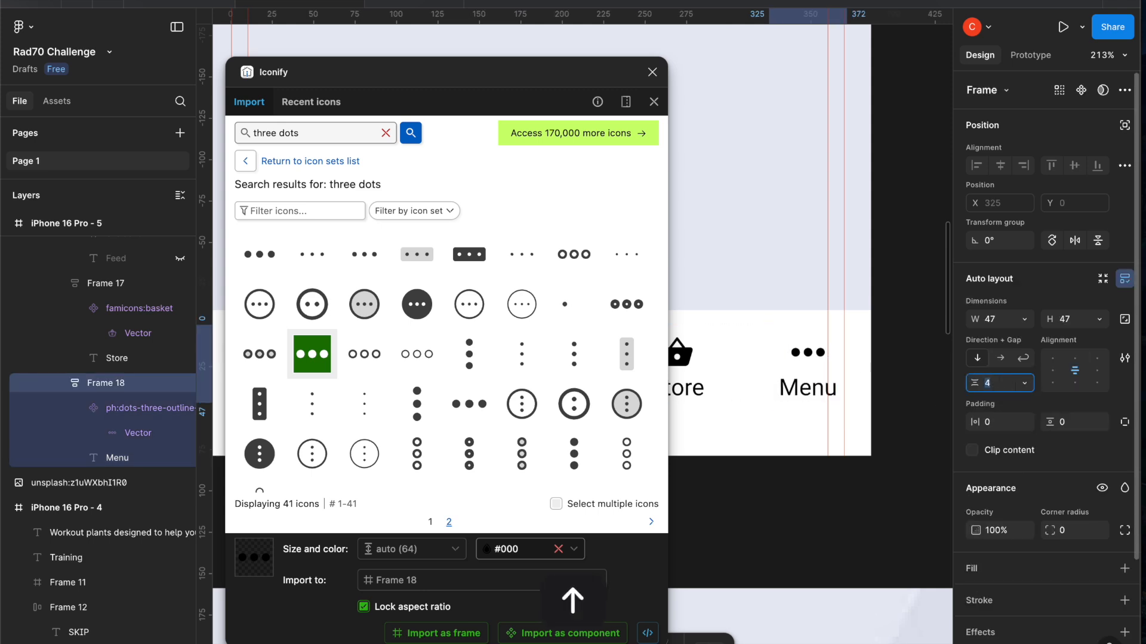
pyautogui.press('Up')
pyautogui.click(653, 73)
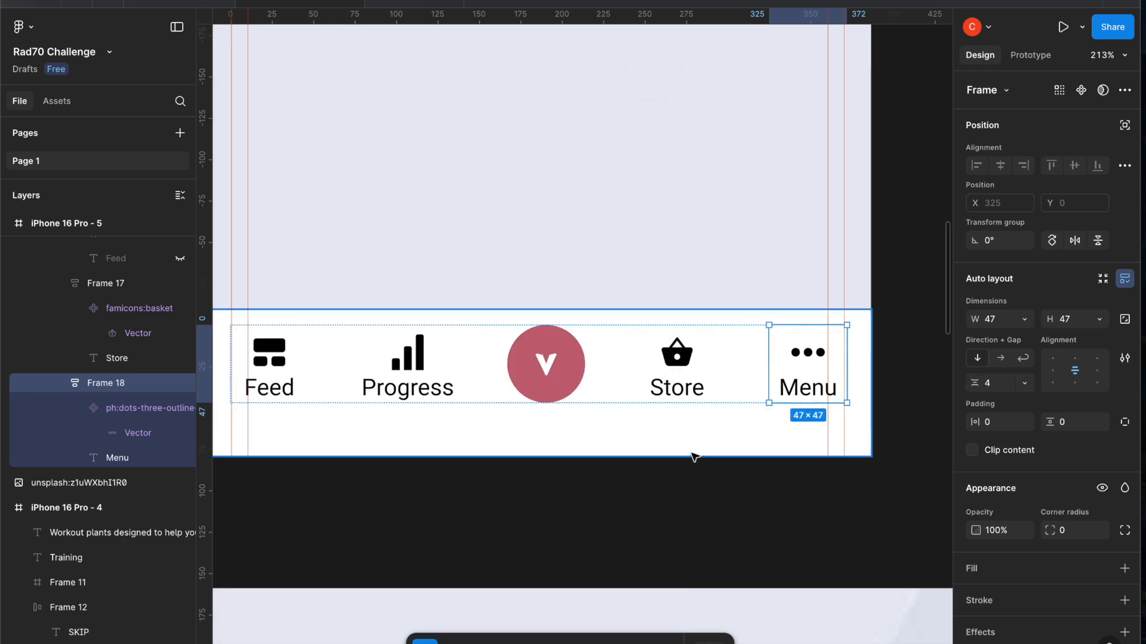
# Examine the whole navigation bar and the size of the Store item's basket icon
pyautogui.hscroll(-3, 709, 459)
pyautogui.scroll(1, 709, 460)
pyautogui.click(709, 460)
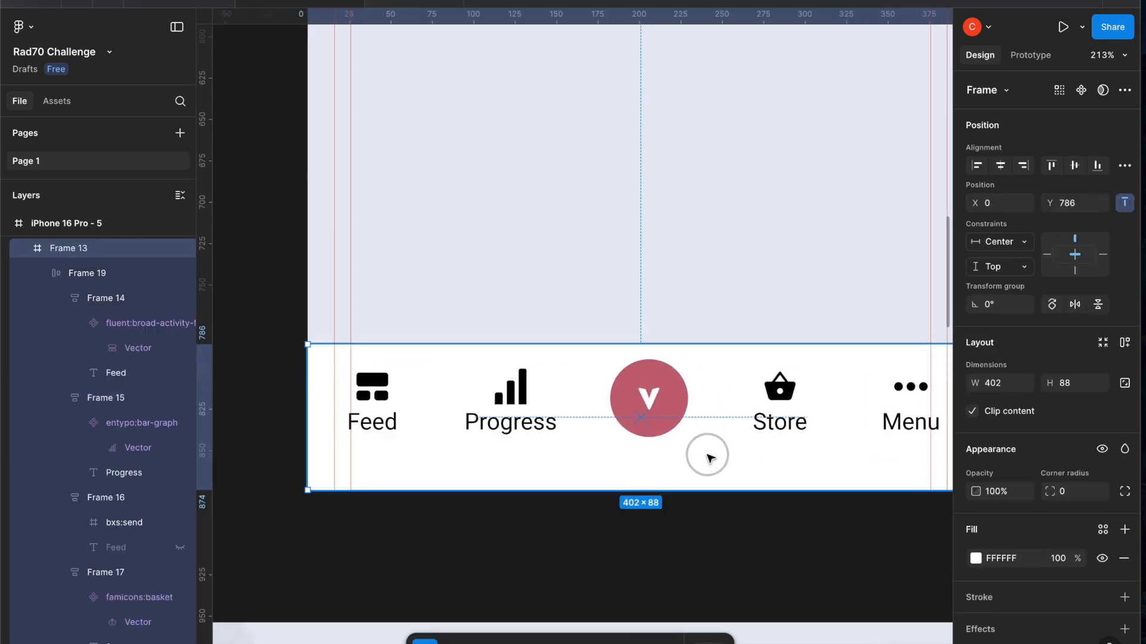
pyautogui.scroll(-5, 708, 454)
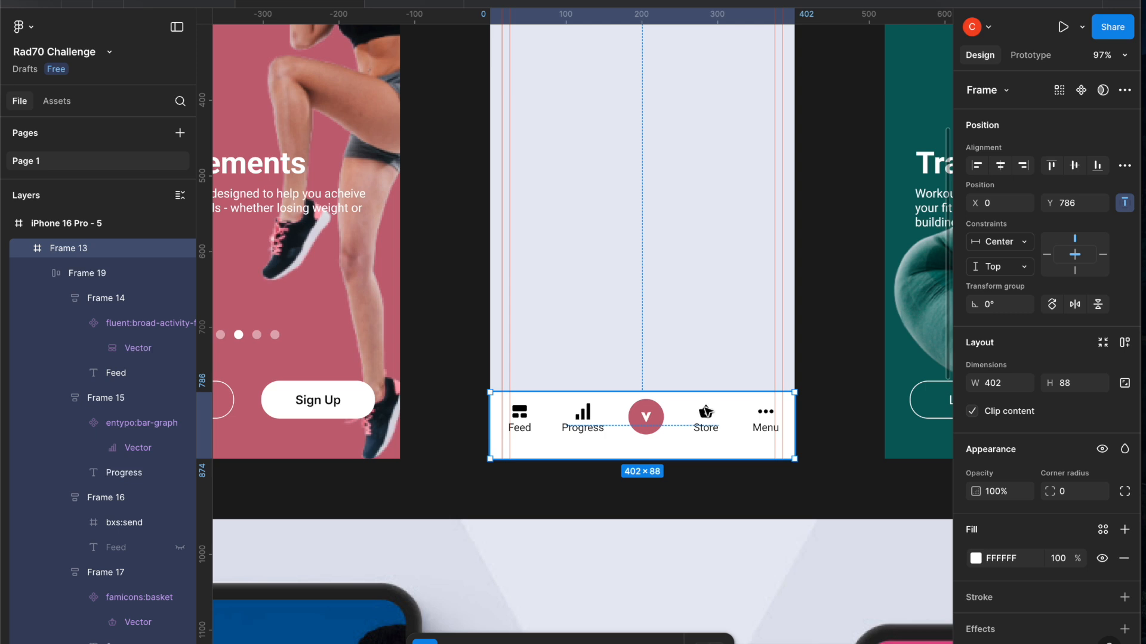
pyautogui.click(709, 416)
pyautogui.click(710, 416)
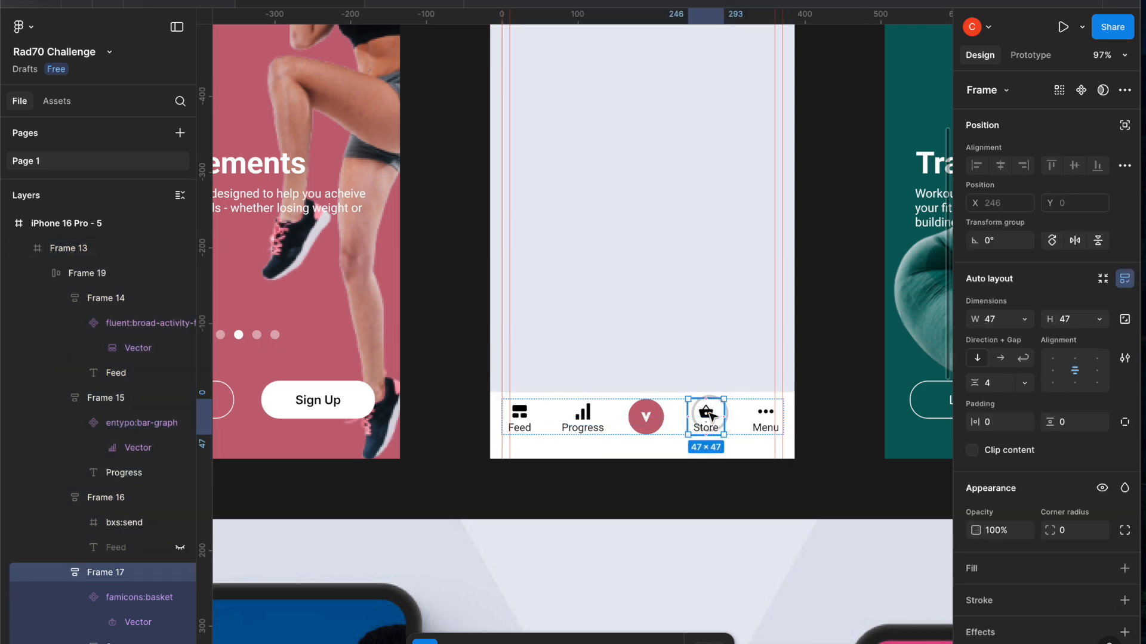
pyautogui.doubleClick(710, 416)
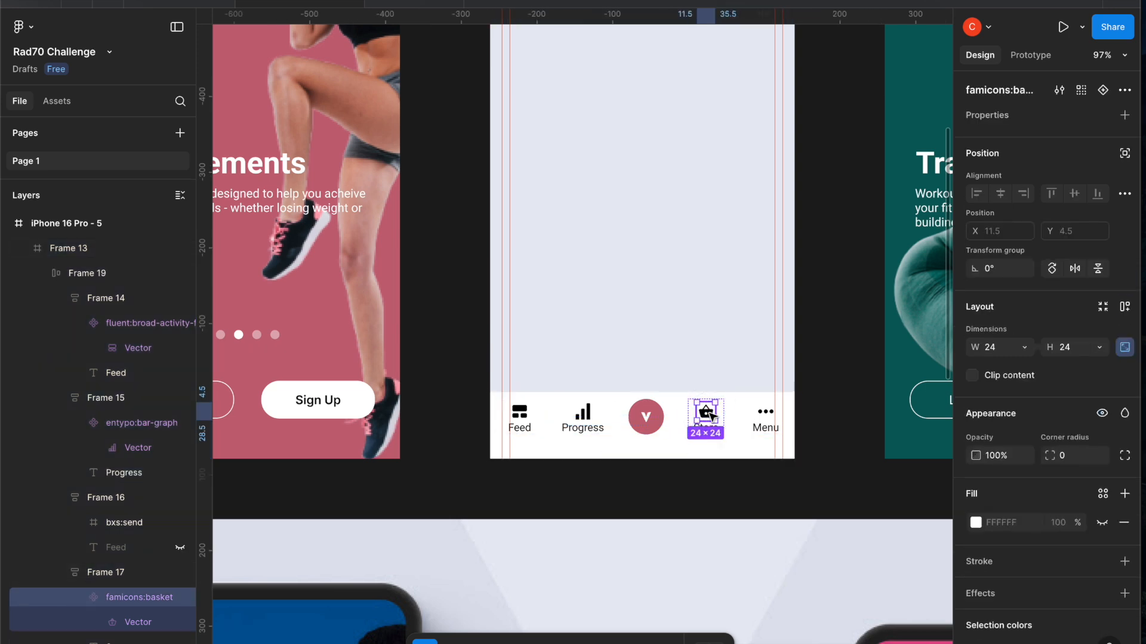
pyautogui.click(704, 480)
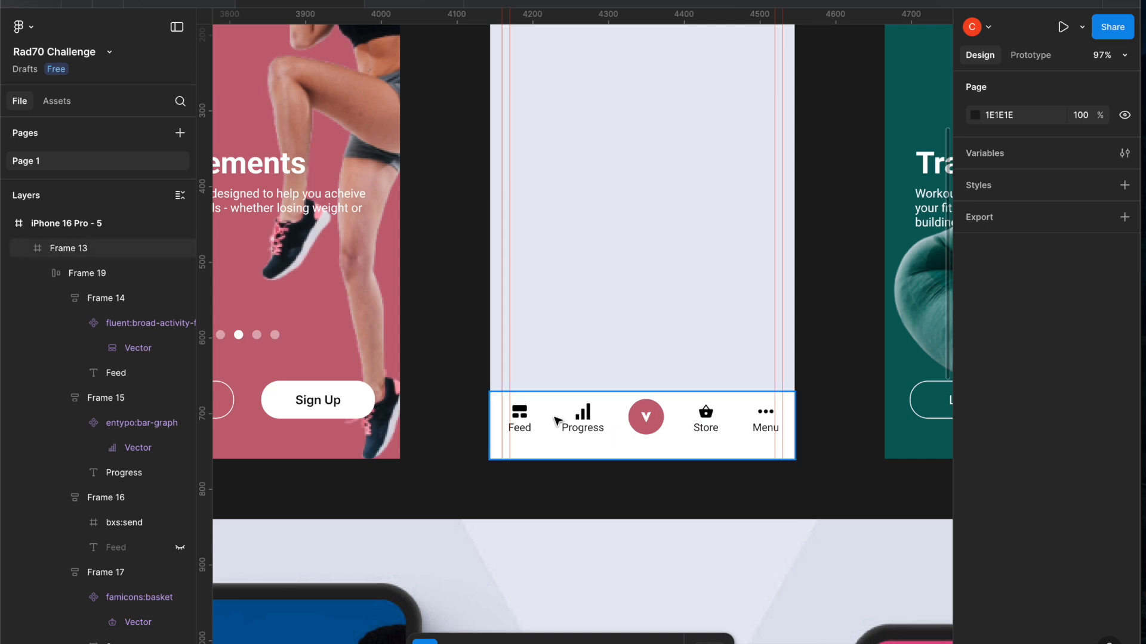
# Recolor all black icons and labels in Frame 19 to A2ADBF, sampled from the mockup's grey Feed icon, and compare with the mockup
pyautogui.click(531, 413)
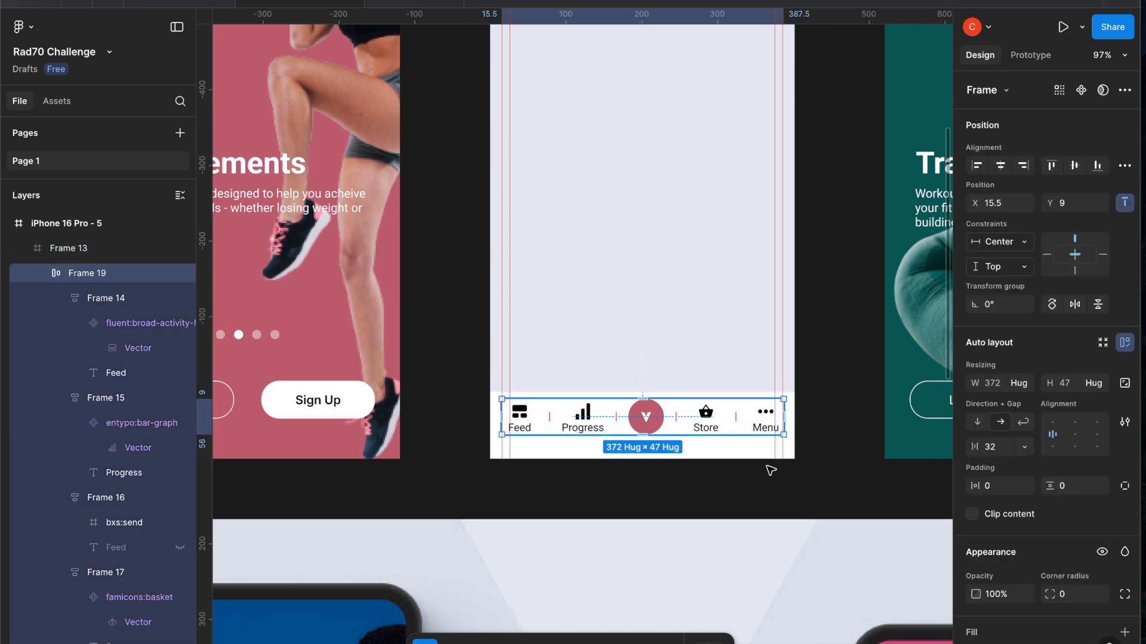
pyautogui.scroll(-5, 1019, 555)
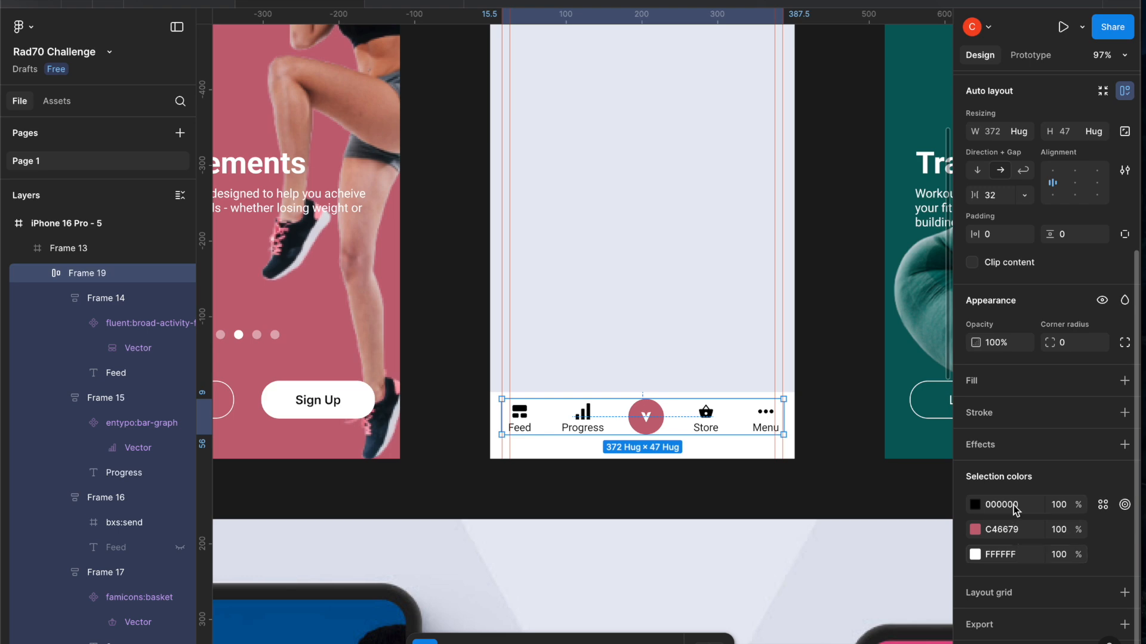
pyautogui.click(975, 505)
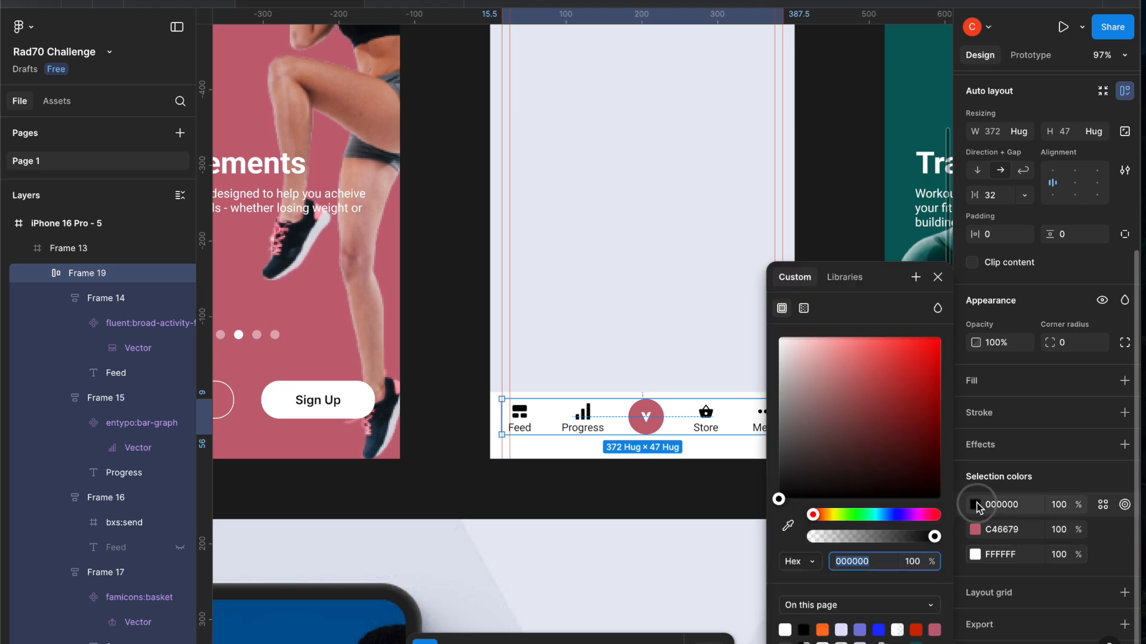
pyautogui.click(789, 525)
pyautogui.scroll(-15, 681, 552)
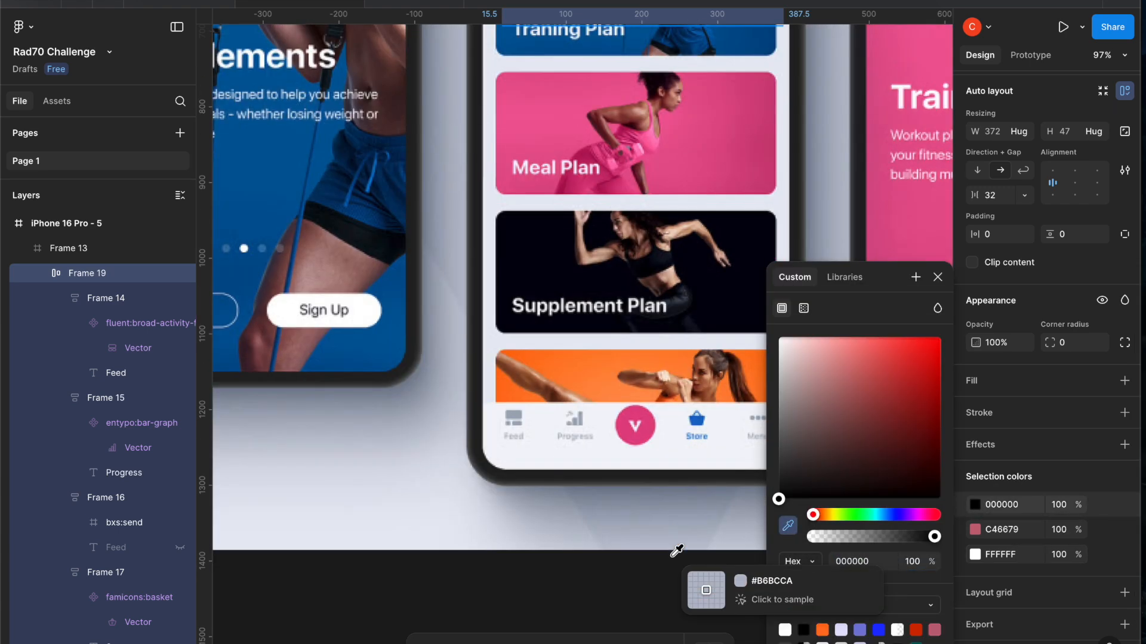
pyautogui.click(517, 411)
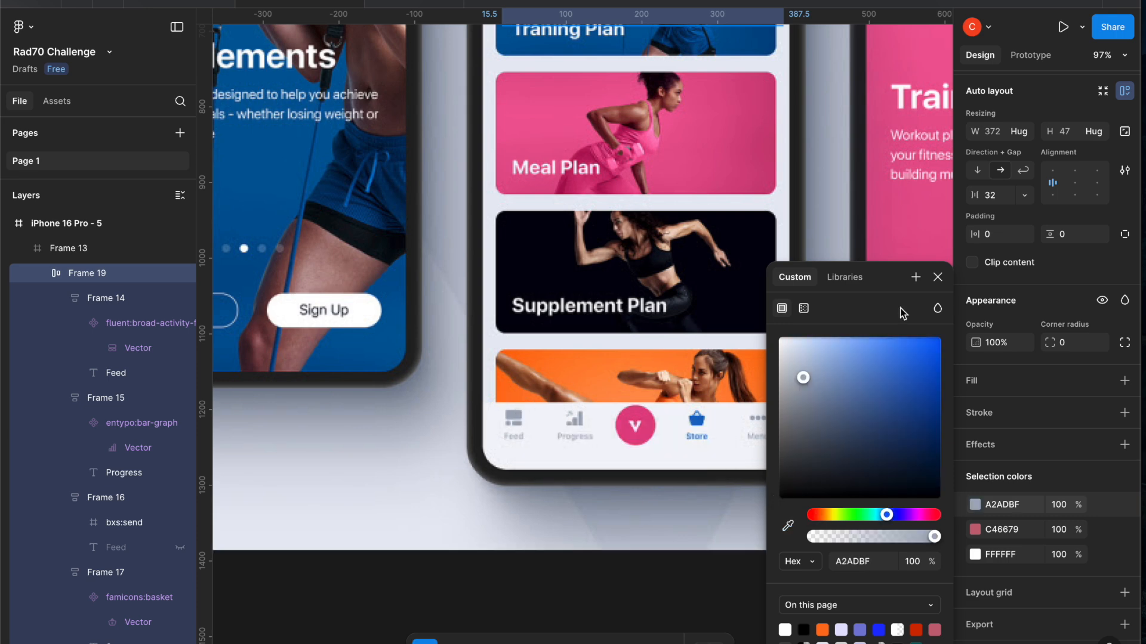
pyautogui.click(938, 277)
pyautogui.scroll(10, 789, 280)
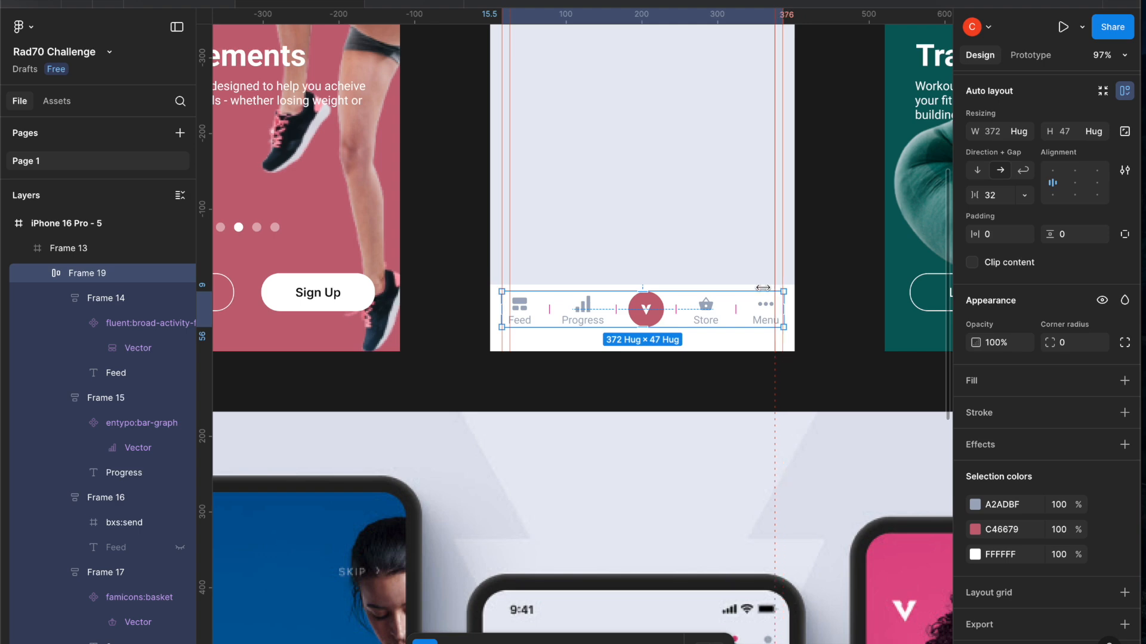
pyautogui.scroll(-15, 686, 406)
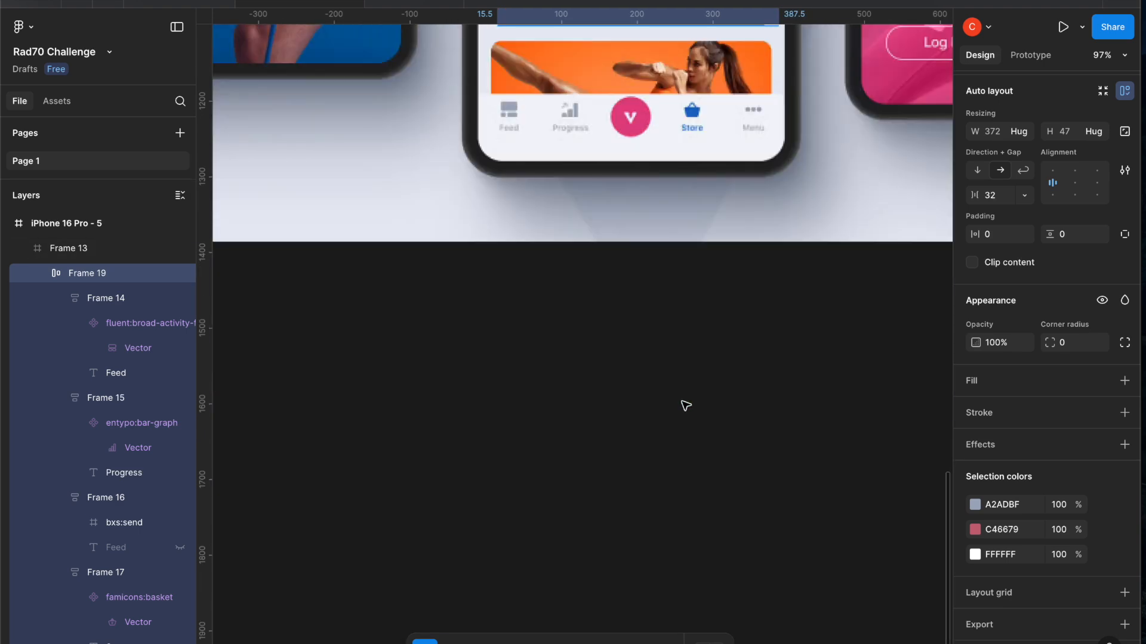
pyautogui.scroll(15, 686, 406)
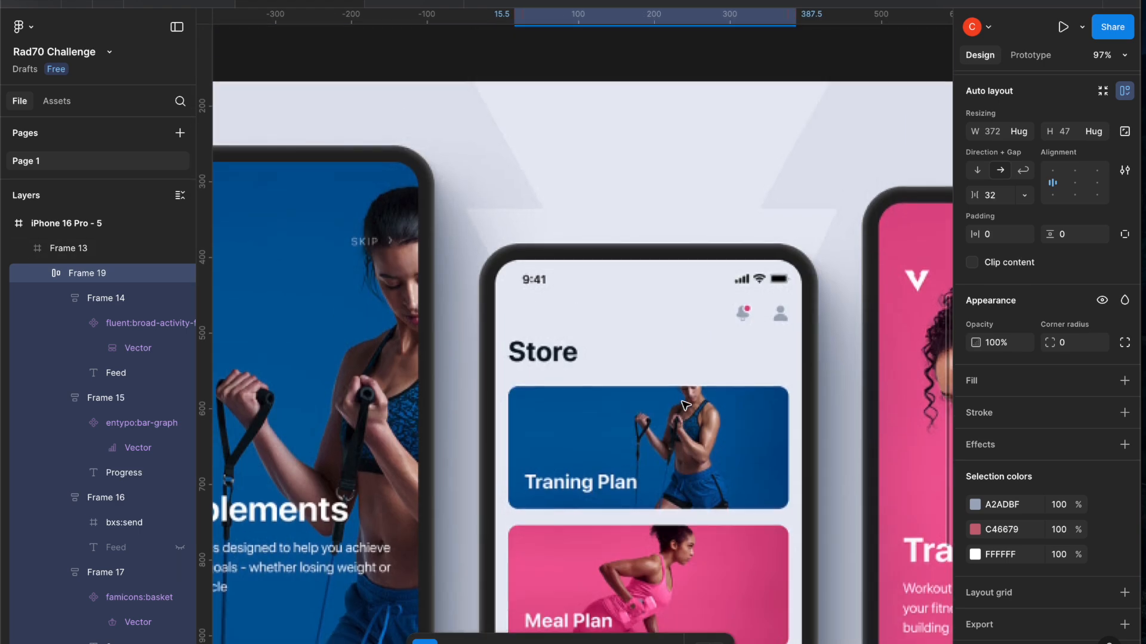
pyautogui.scroll(4, 685, 406)
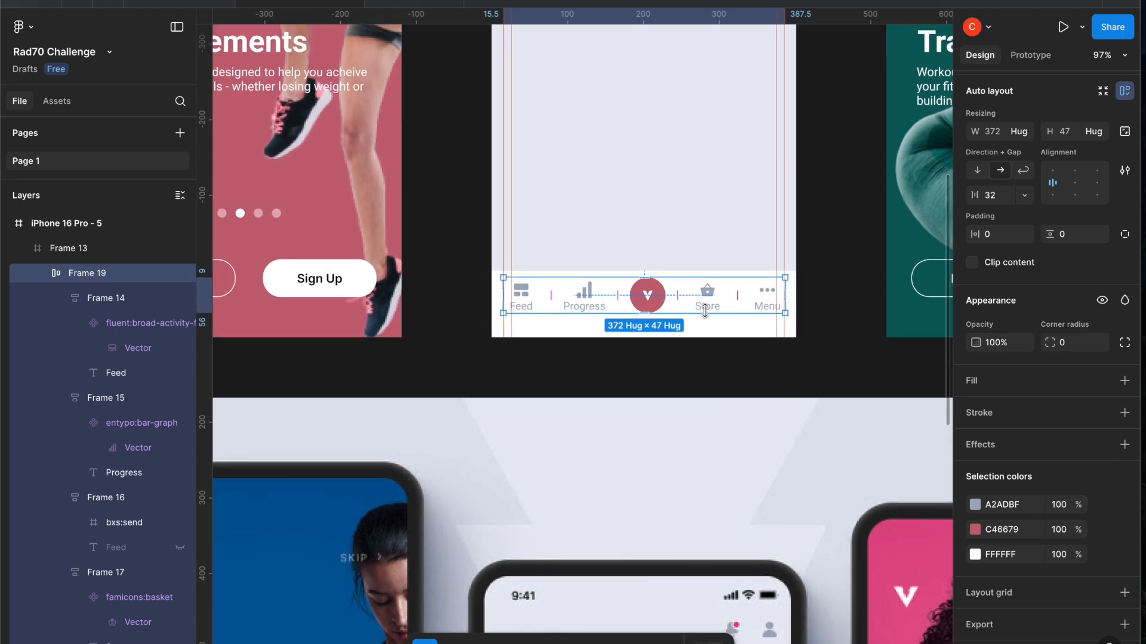
# Recolor the Store icon and label to 196CC4, sampled from the blue basket icon in the mockup
pyautogui.click(726, 366)
pyautogui.click(707, 287)
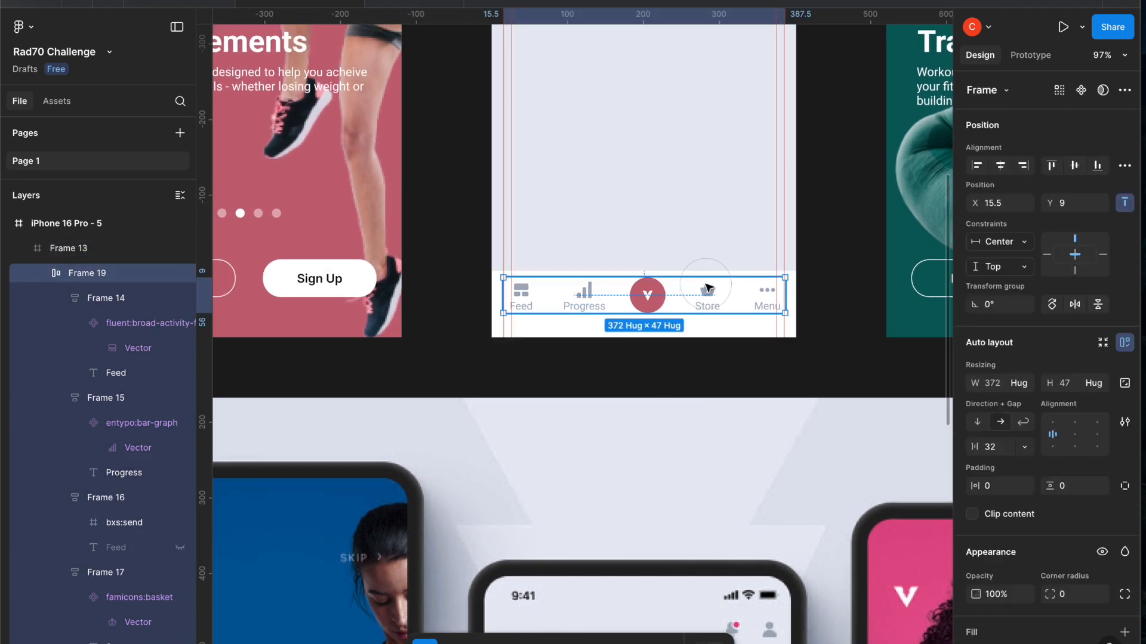
pyautogui.click(707, 288)
pyautogui.scroll(-2, 1024, 588)
pyautogui.scroll(-2, 1024, 587)
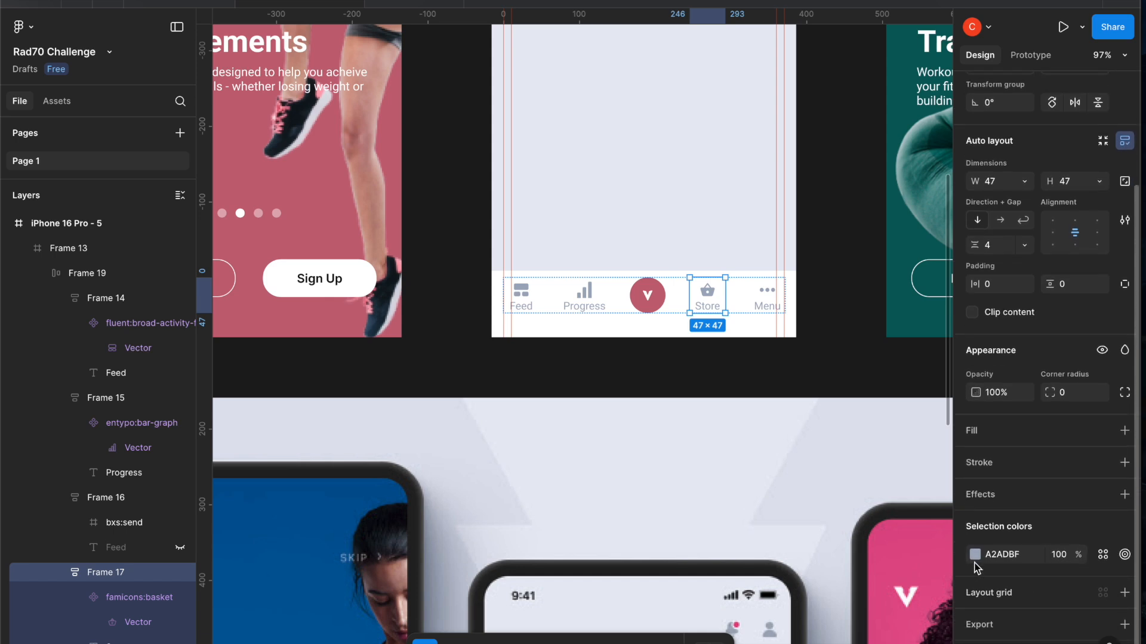
pyautogui.click(975, 555)
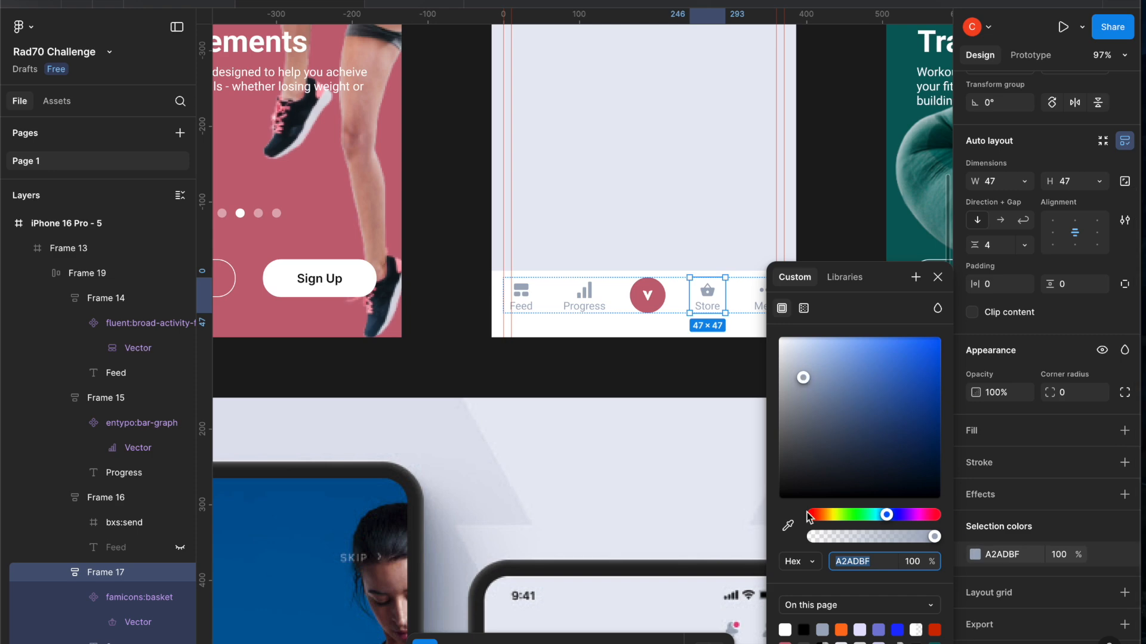
pyautogui.click(787, 525)
pyautogui.scroll(-10, 716, 513)
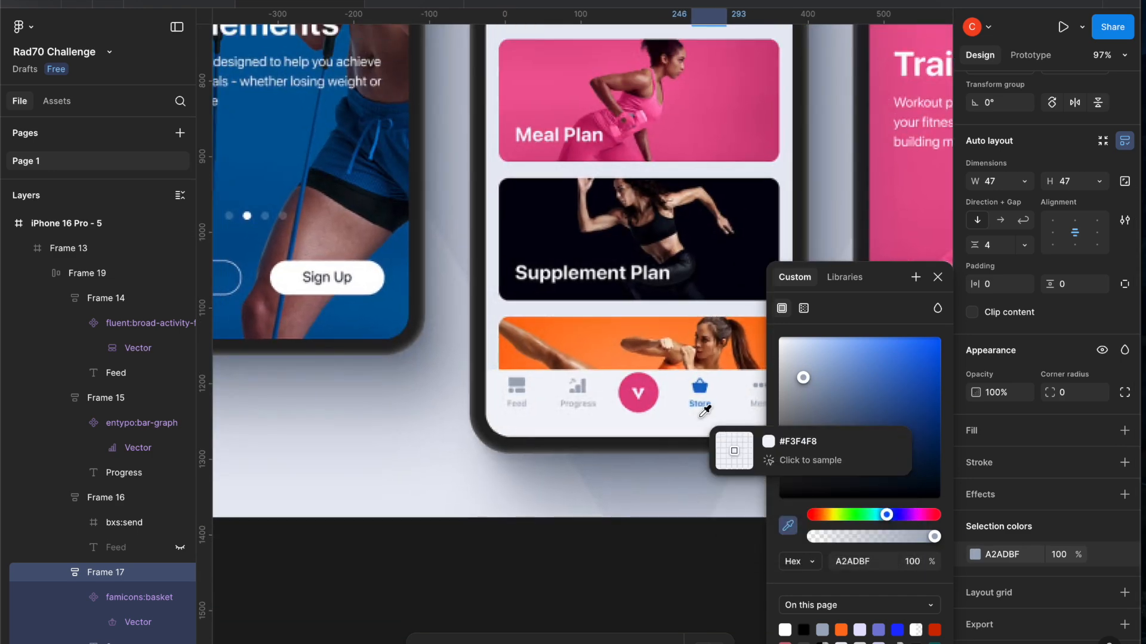
pyautogui.click(699, 386)
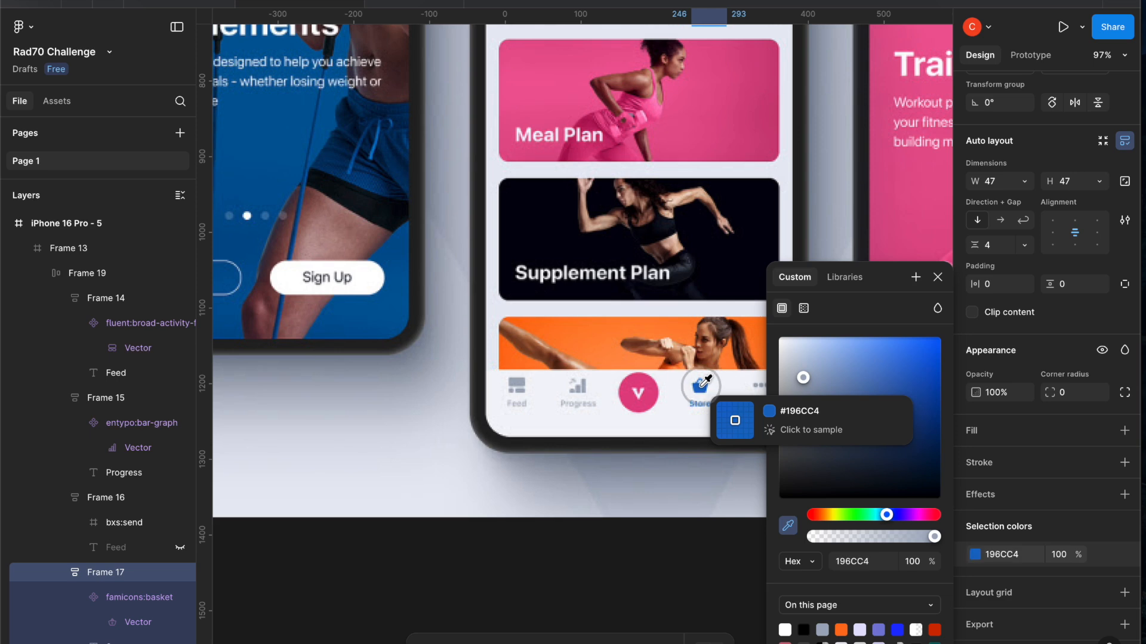
pyautogui.click(938, 277)
pyautogui.scroll(8, 806, 325)
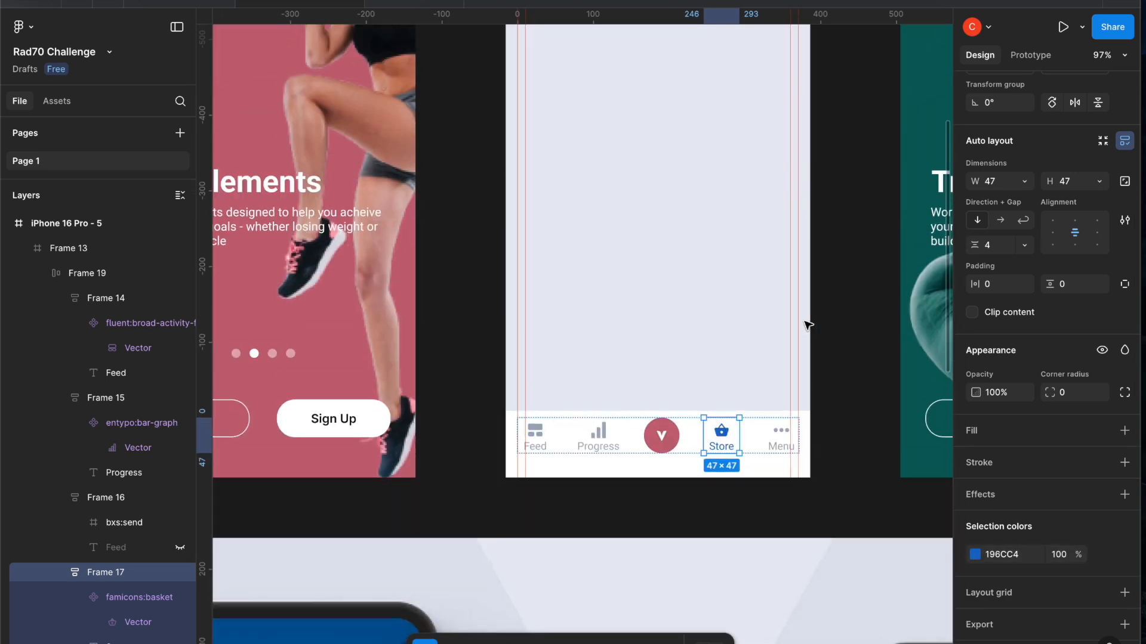
pyautogui.click(738, 341)
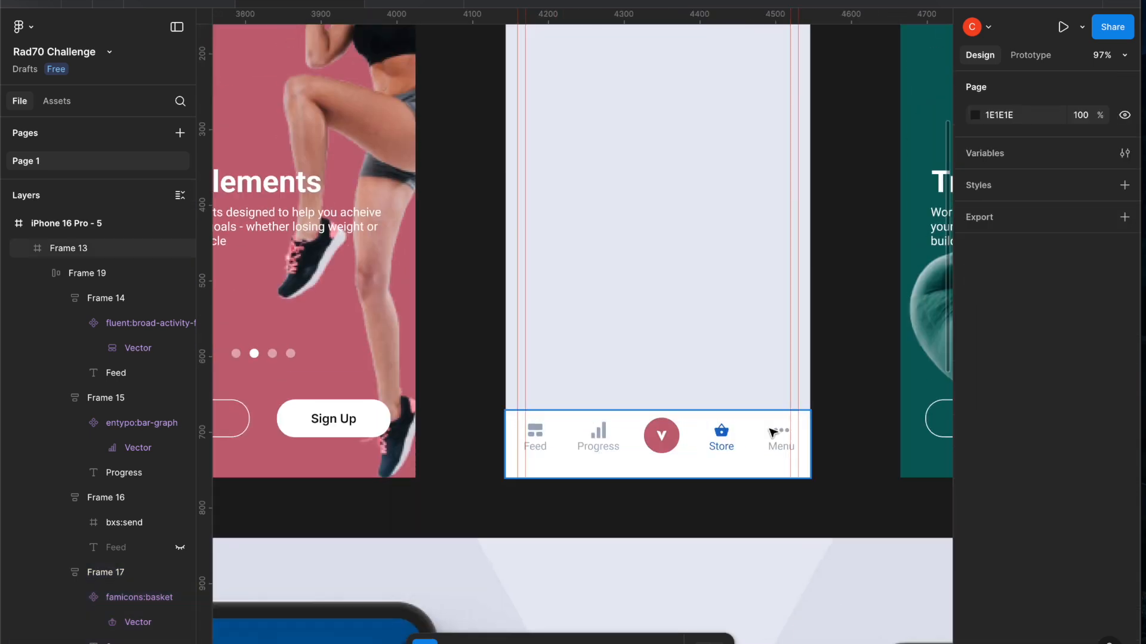
# Compare the screens with the mockup and set the gap between the navigation items in Frame 19 to 30
pyautogui.scroll(-10, 774, 454)
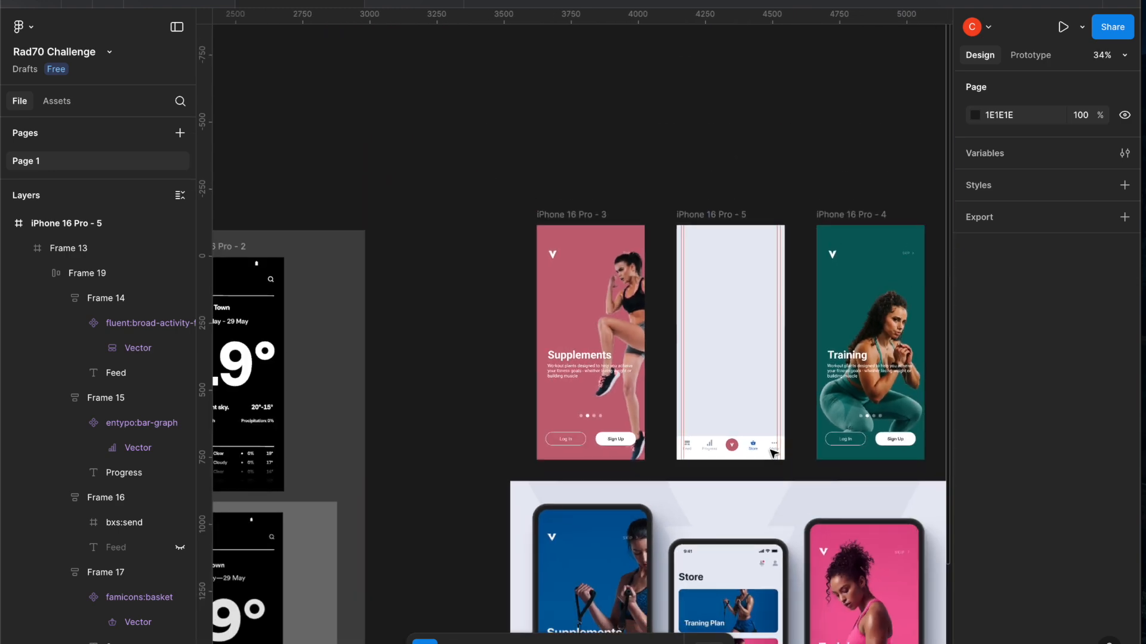
pyautogui.scroll(1, 774, 454)
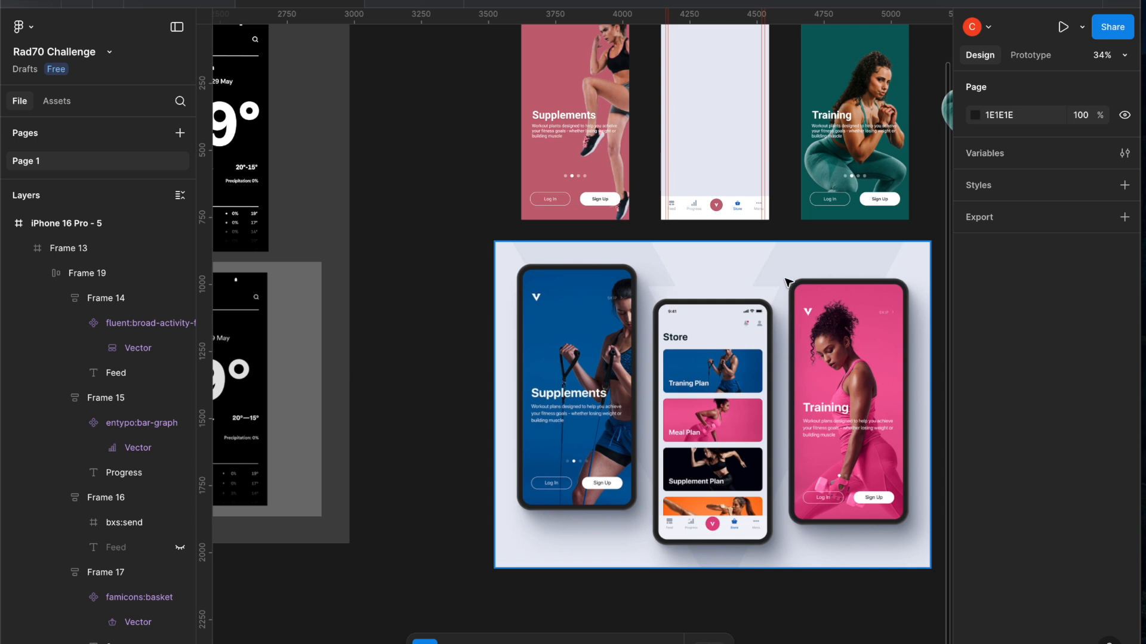
pyautogui.scroll(4, 788, 281)
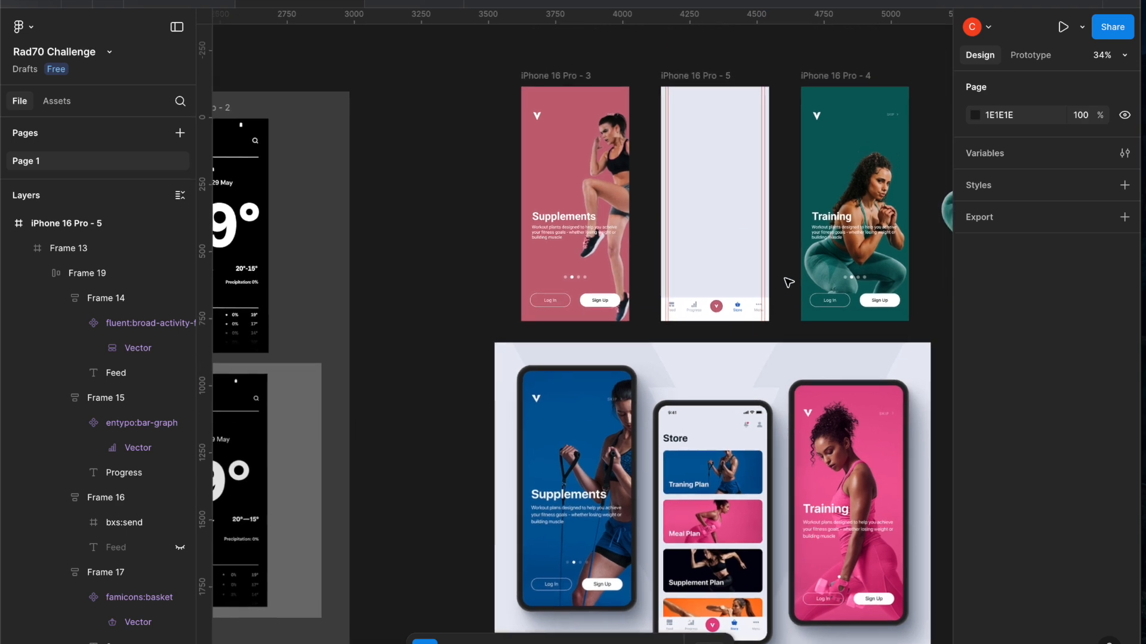
pyautogui.scroll(3, 788, 282)
pyautogui.scroll(5, 788, 281)
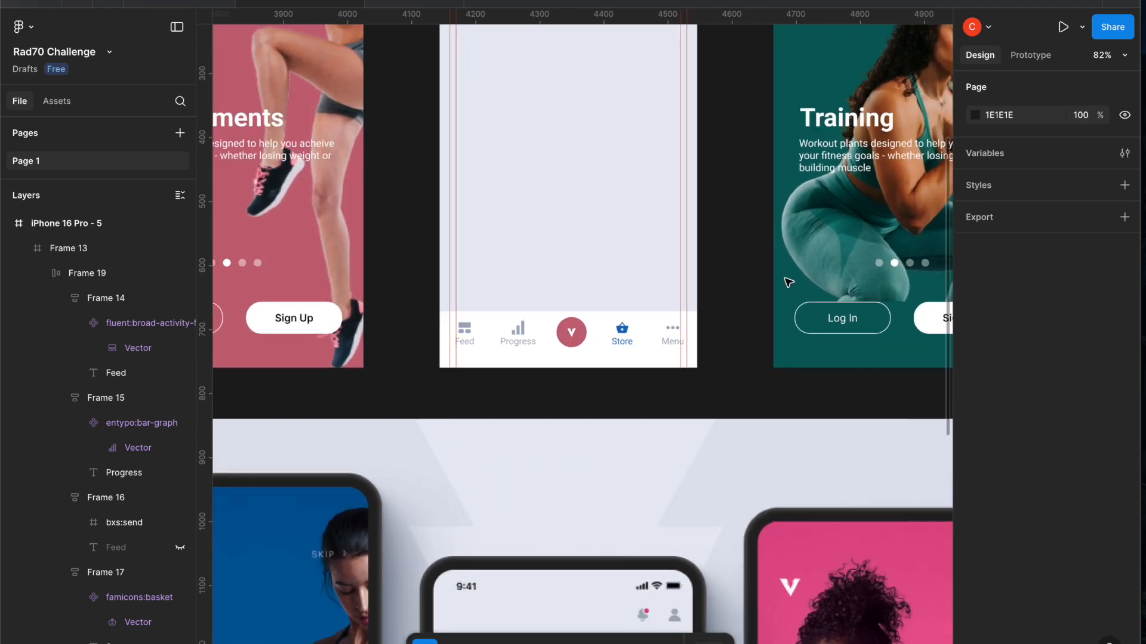
pyautogui.hscroll(-3, 787, 281)
pyautogui.scroll(1, 788, 281)
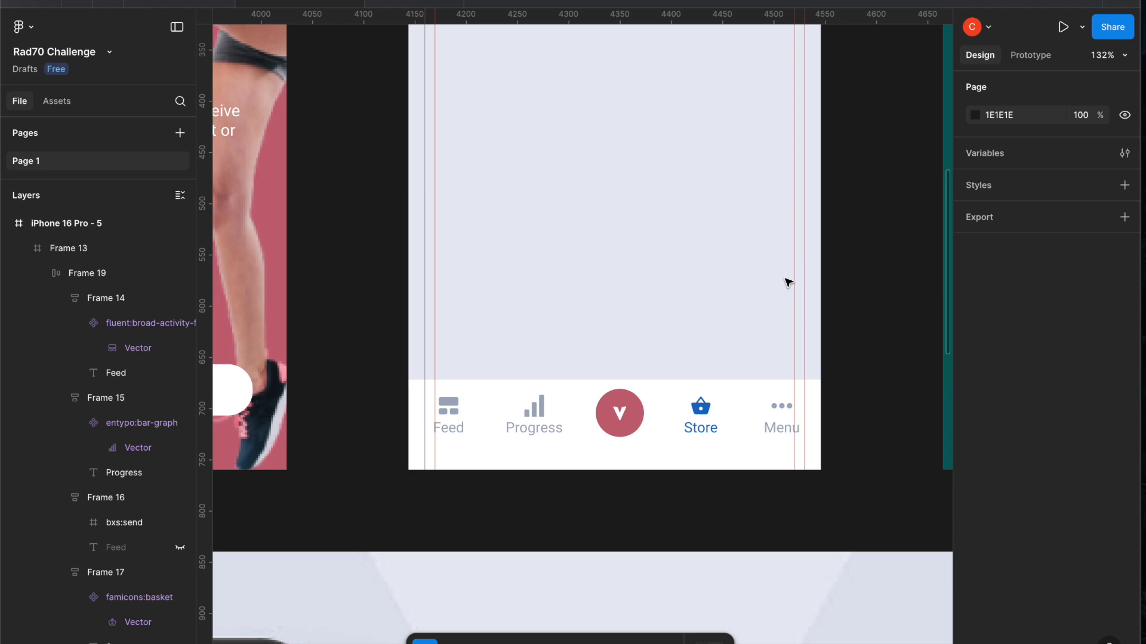
pyautogui.click(739, 407)
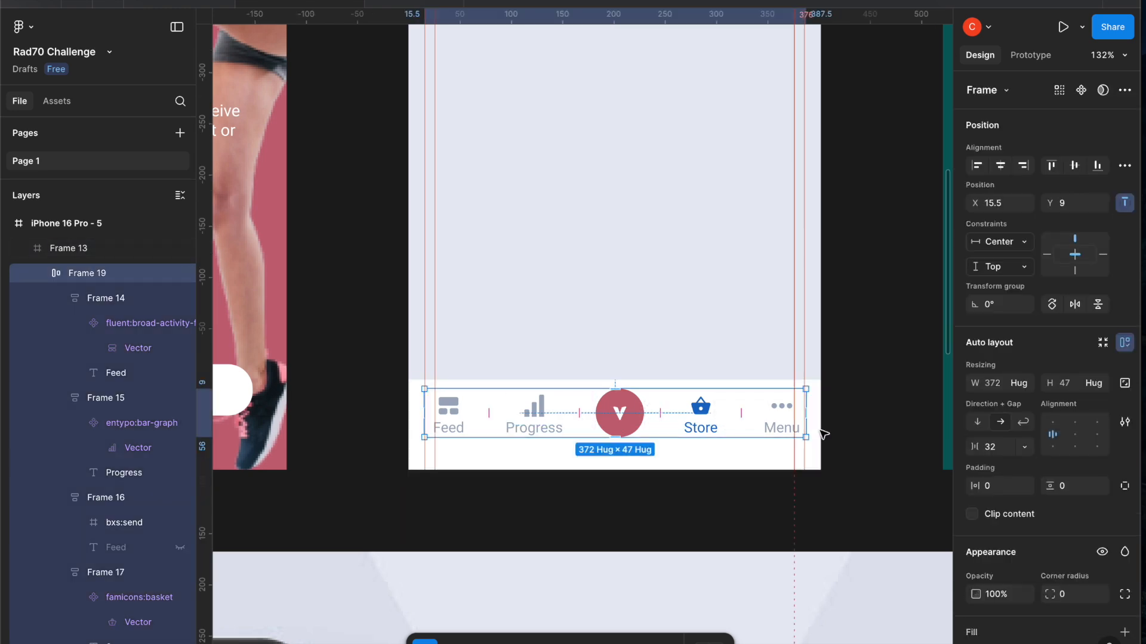
pyautogui.moveTo(977, 448); pyautogui.dragTo(977, 448)
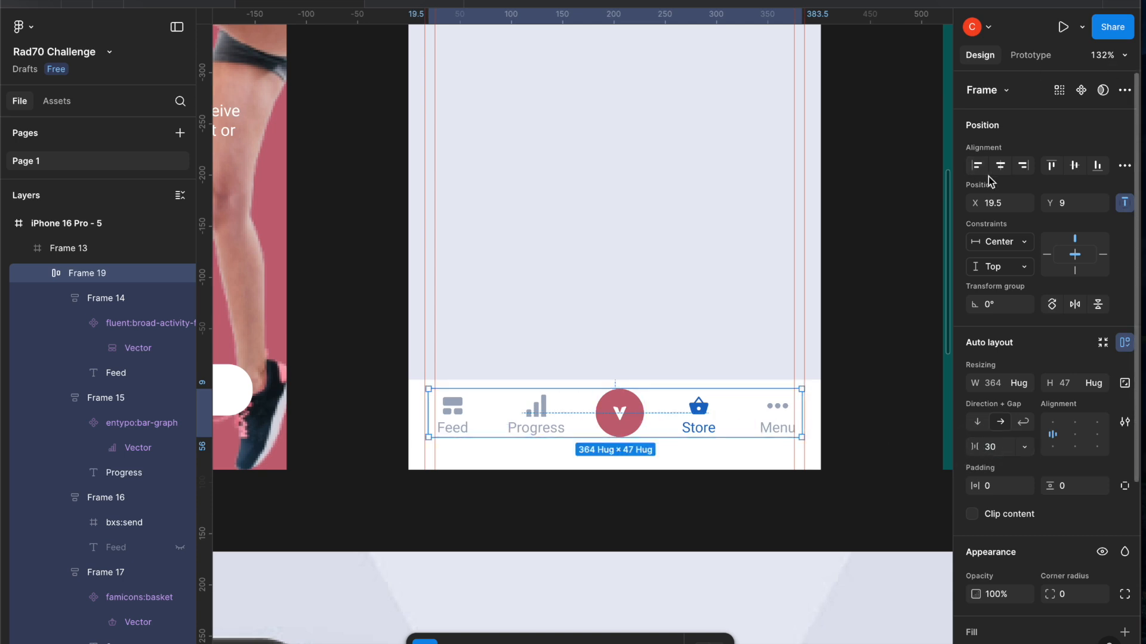
# Center Frame 19 horizontally within the white navigation bar on the iPhone 16 Pro - 5 screen
pyautogui.click(1001, 165)
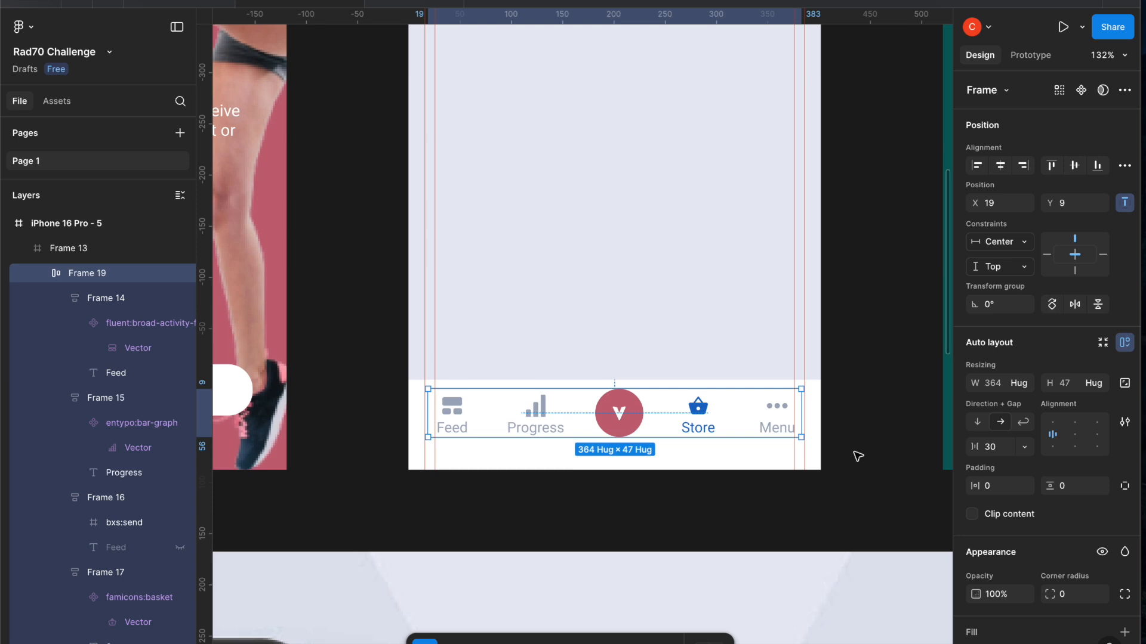
pyautogui.click(877, 456)
pyautogui.scroll(-5, 877, 456)
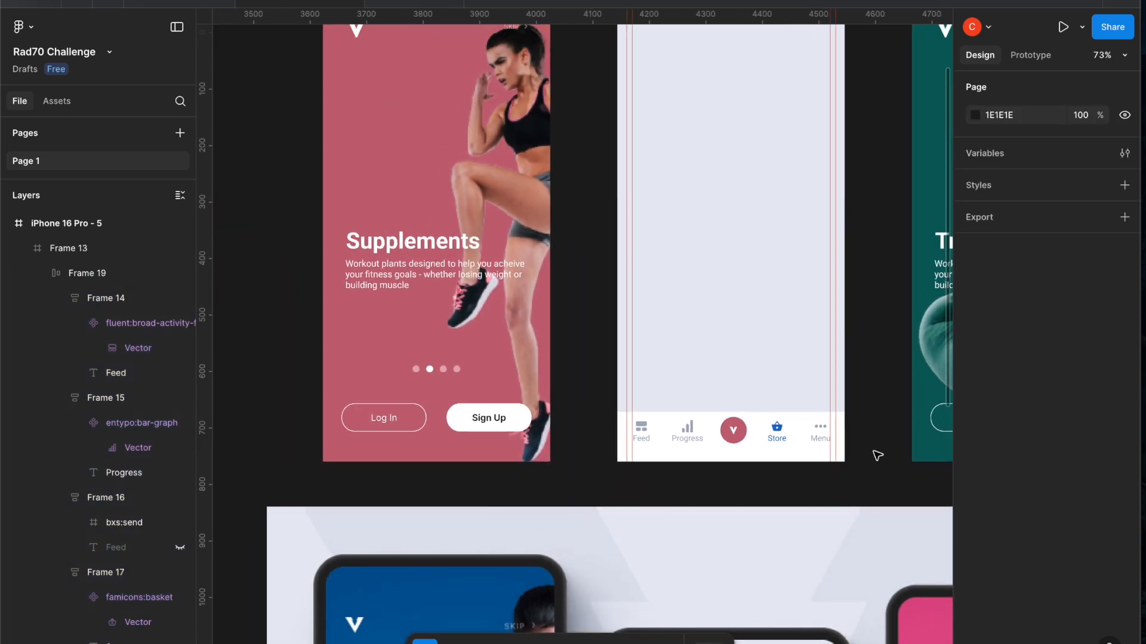
pyautogui.scroll(-3, 877, 456)
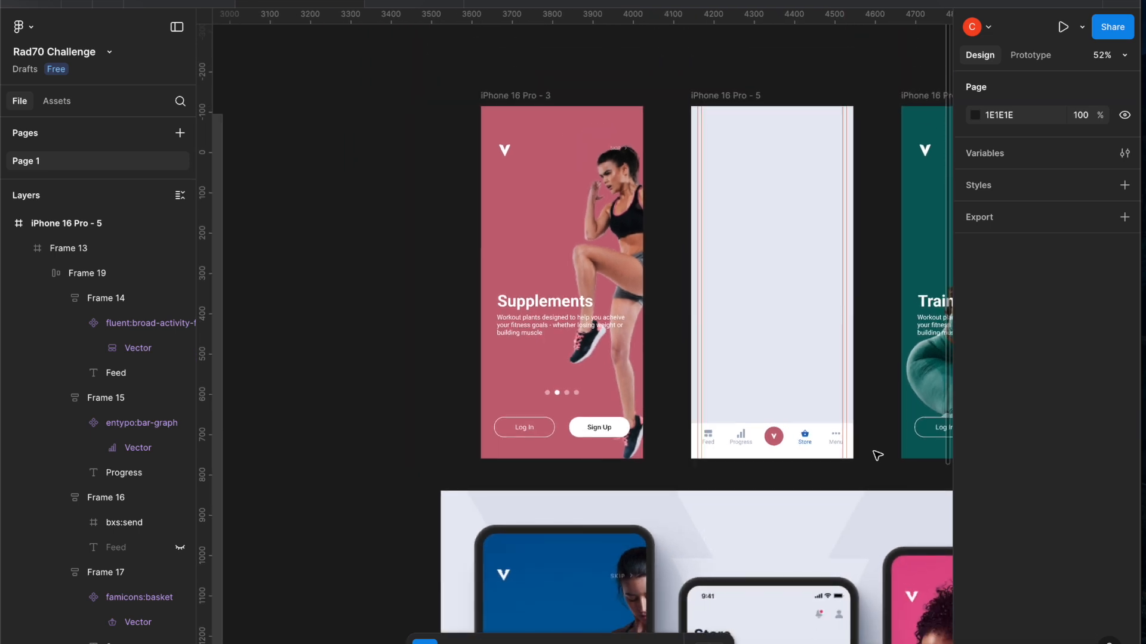
# Widen the gap between the navigation items in Frame 19 to 32
pyautogui.scroll(6, 865, 448)
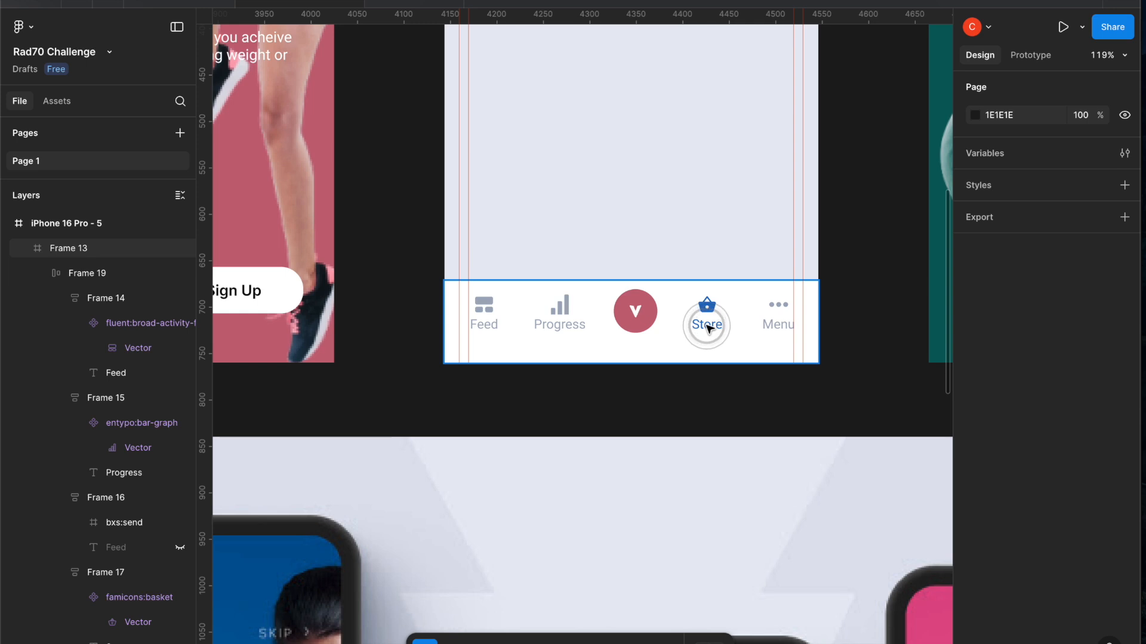
pyautogui.doubleClick(706, 327)
pyautogui.moveTo(974, 447); pyautogui.dragTo(977, 447)
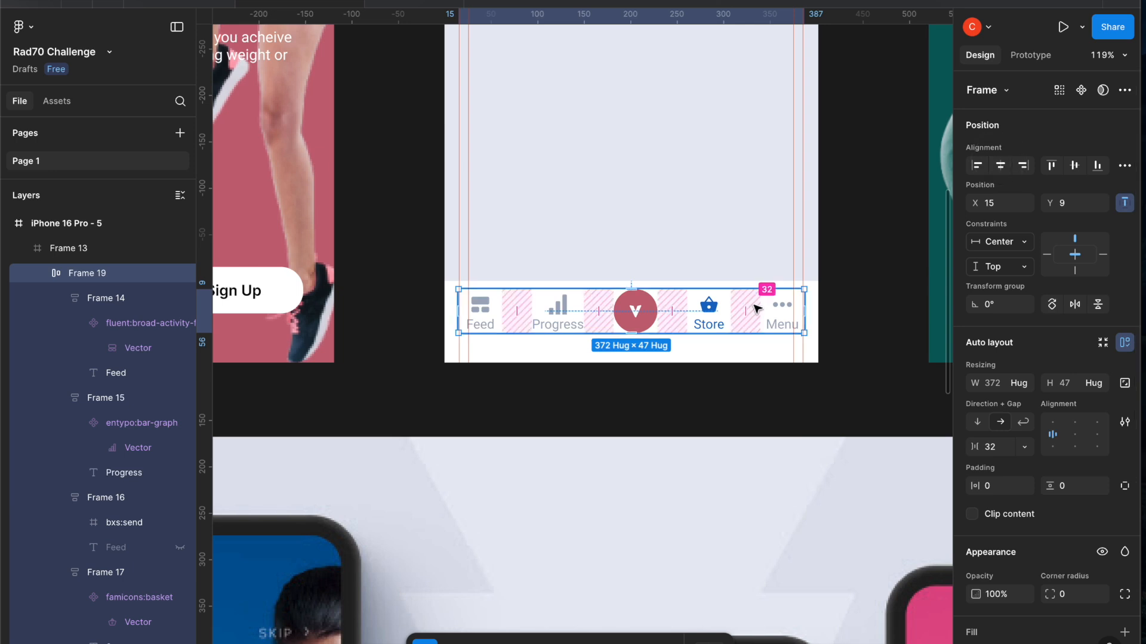
pyautogui.click(868, 179)
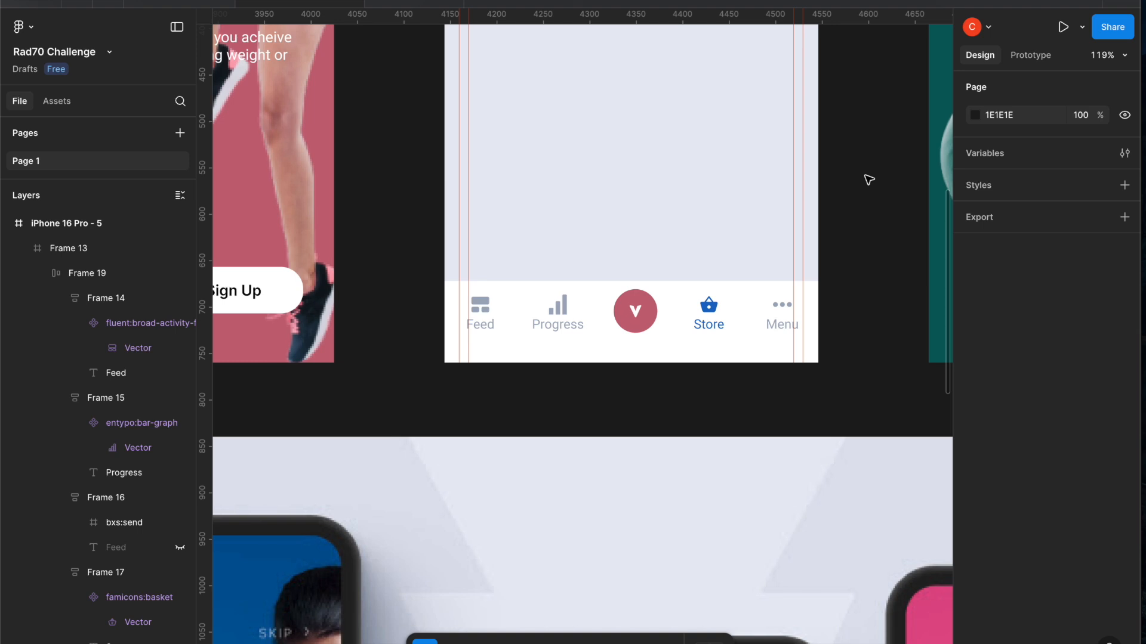
# Compare the navigation bar and the iPhone 16 Pro - 5 screen with the neighbouring screens and the Store mockup below
pyautogui.scroll(-8, 868, 179)
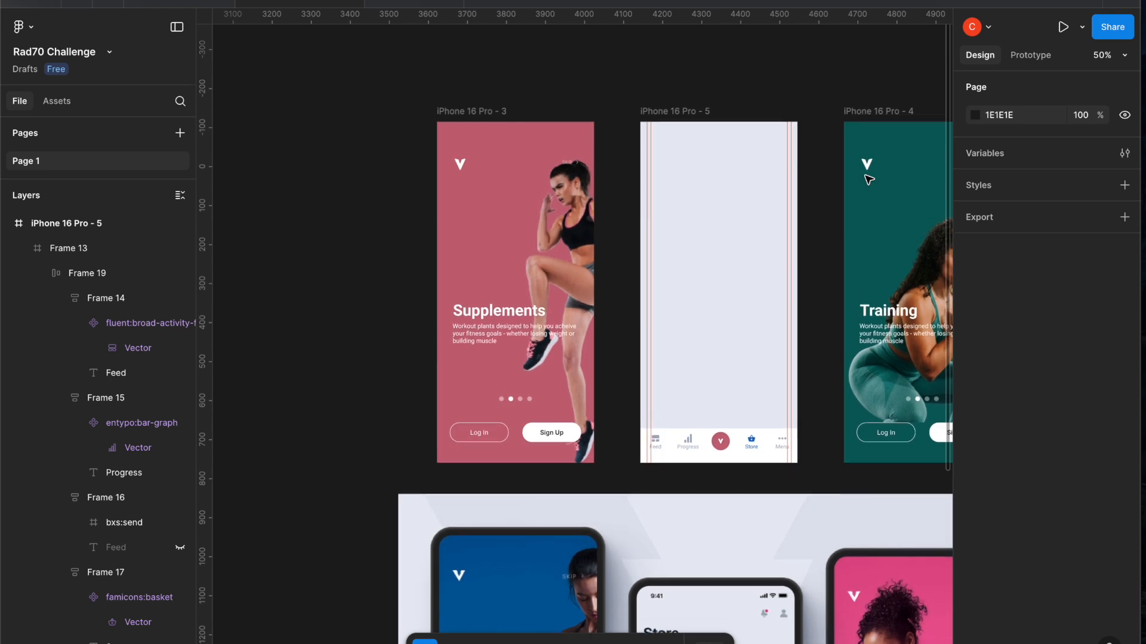
pyautogui.scroll(-2, 869, 179)
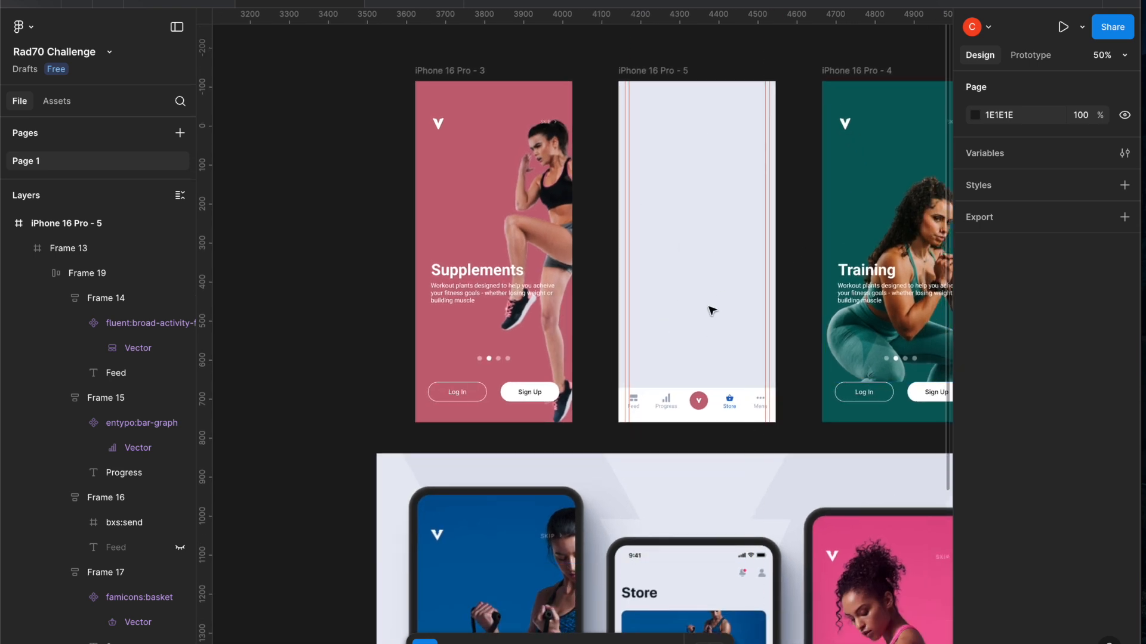
pyautogui.scroll(-3, 711, 310)
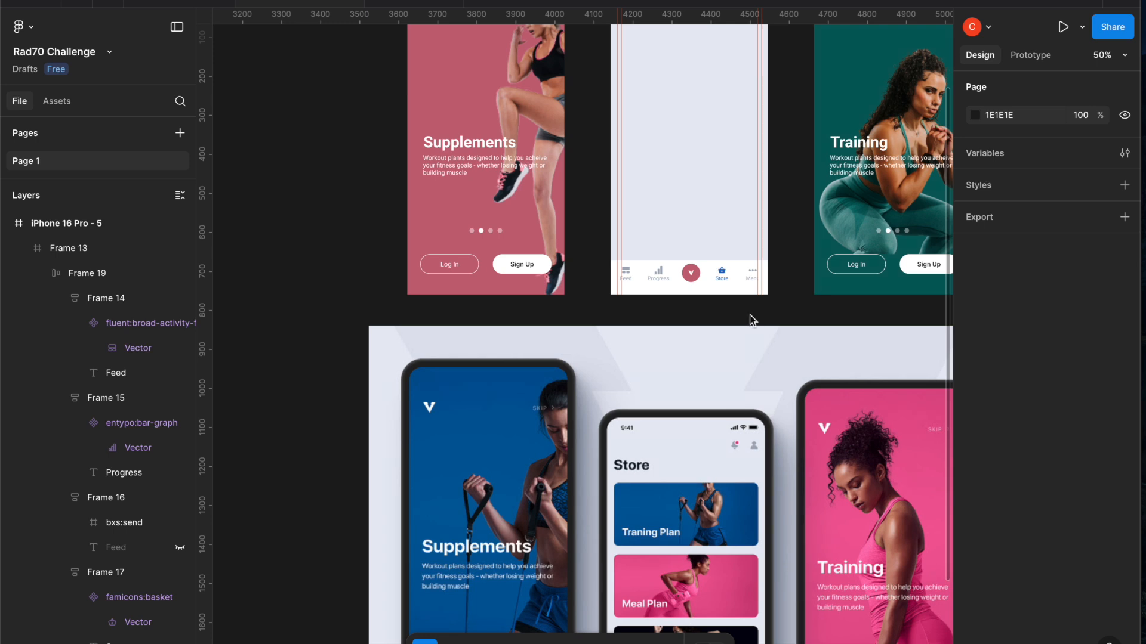
pyautogui.scroll(5, 749, 316)
pyautogui.scroll(-4, 749, 305)
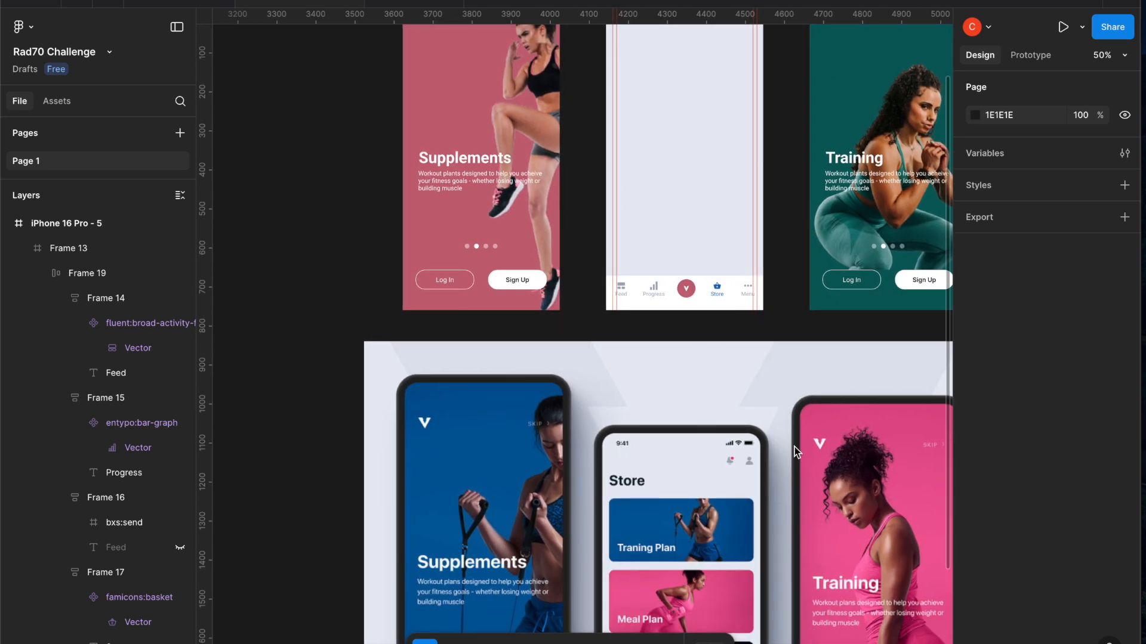
pyautogui.scroll(-5, 794, 452)
pyautogui.scroll(8, 794, 452)
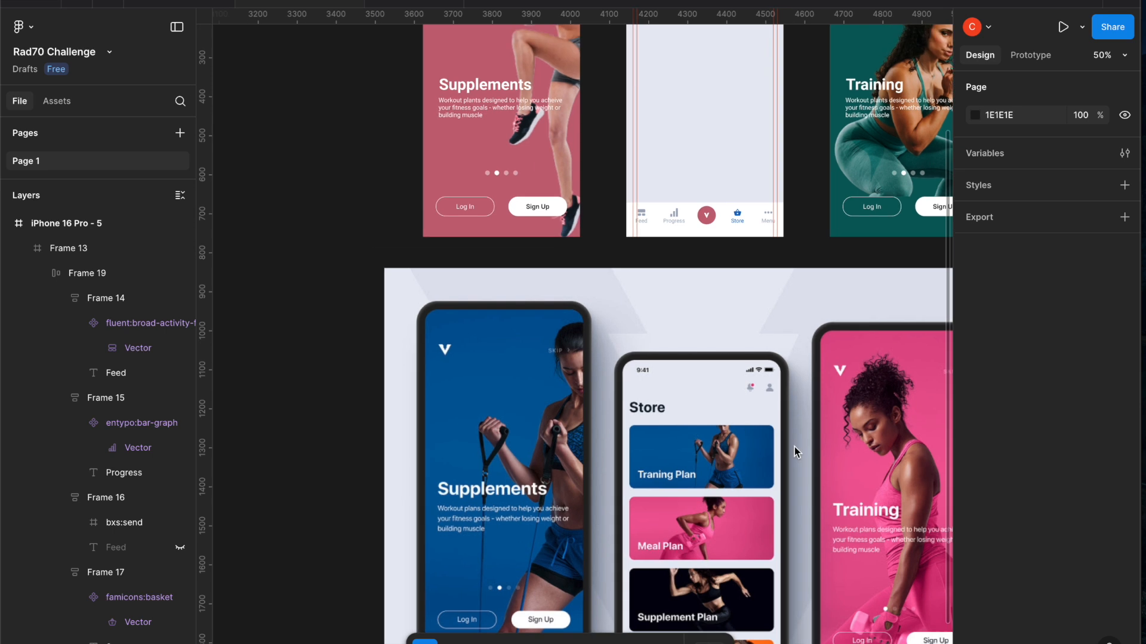
pyautogui.scroll(1, 794, 452)
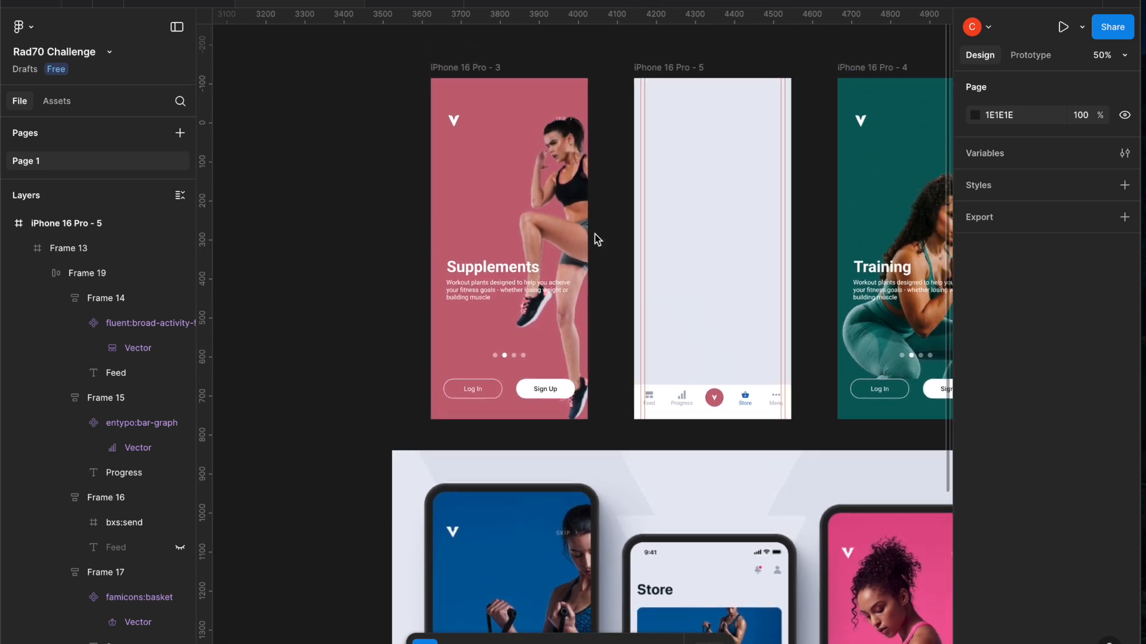
pyautogui.scroll(-10, 714, 478)
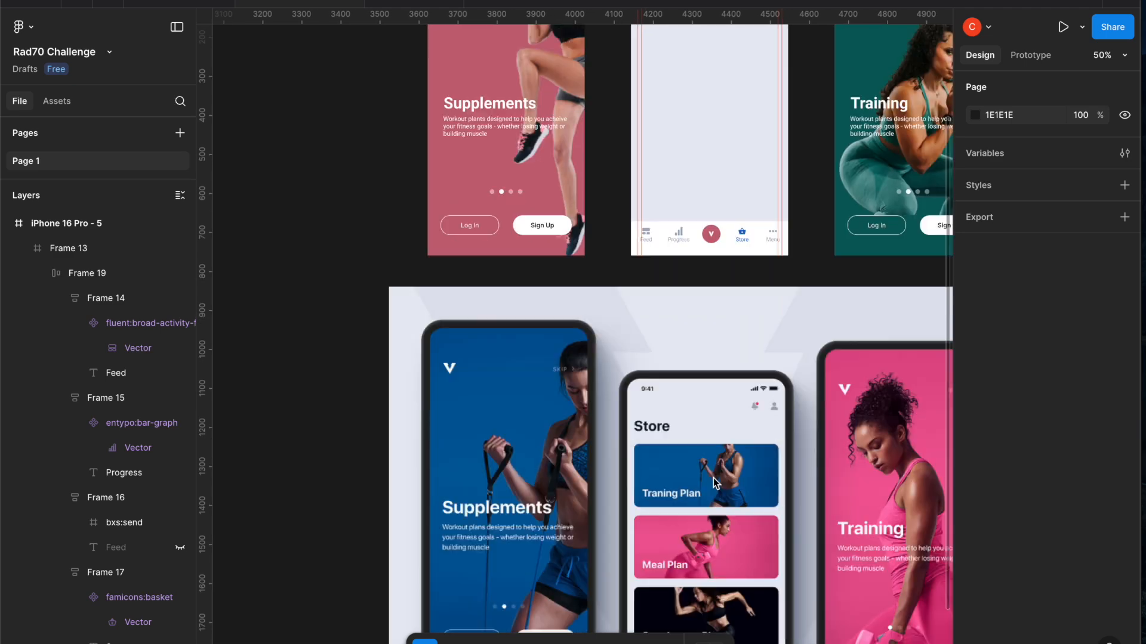
pyautogui.scroll(12, 707, 335)
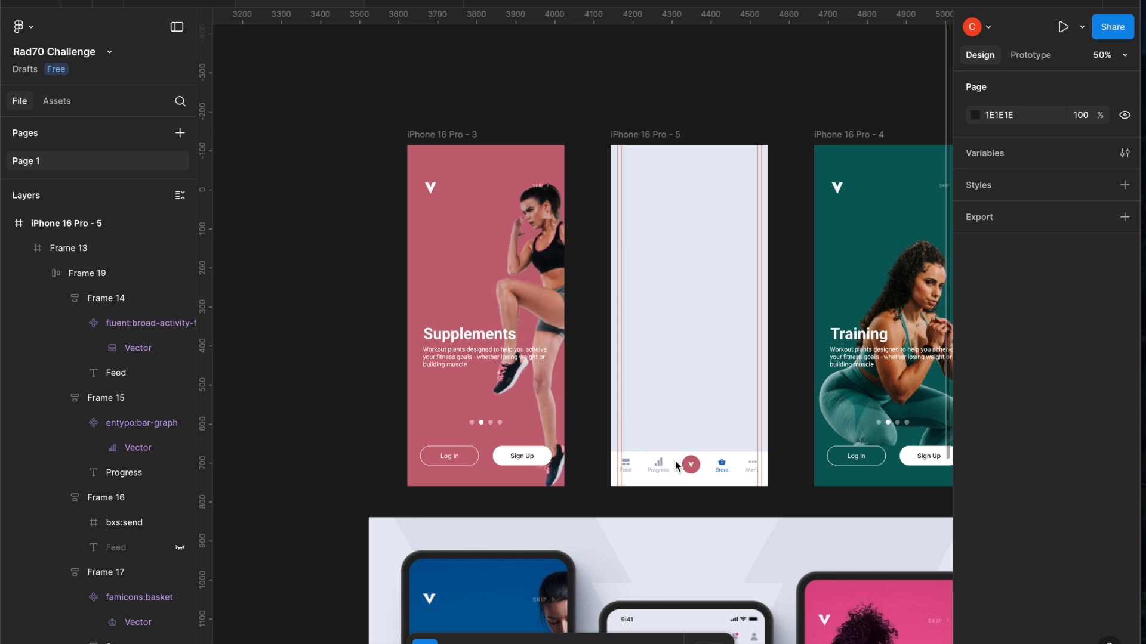
pyautogui.scroll(5, 696, 428)
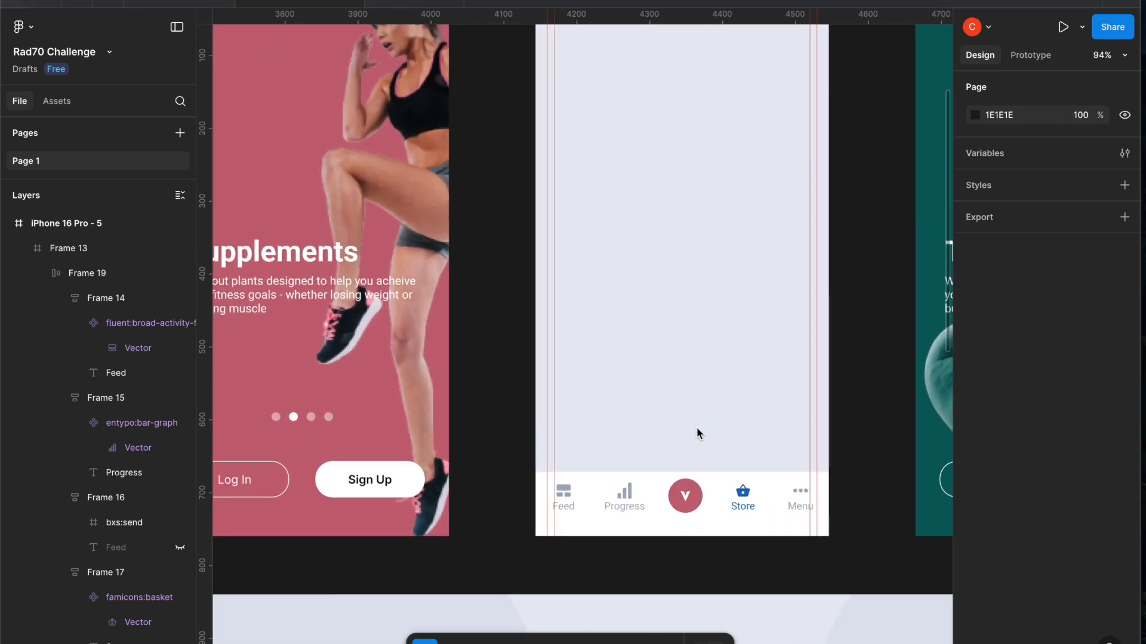
pyautogui.scroll(-5, 697, 427)
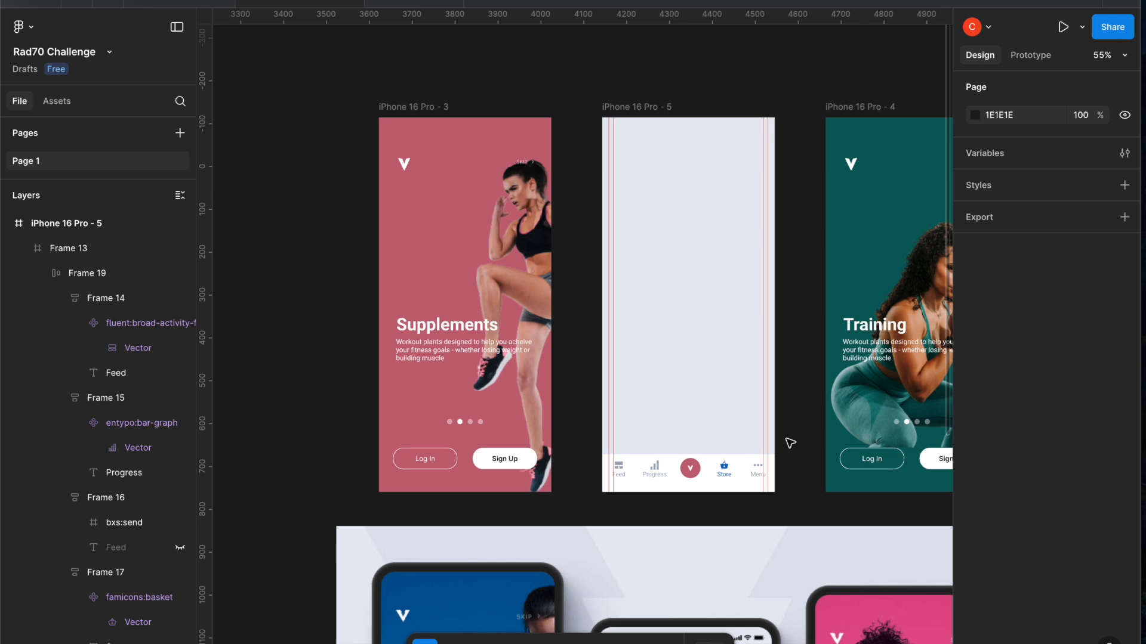
pyautogui.hscroll(3, 789, 443)
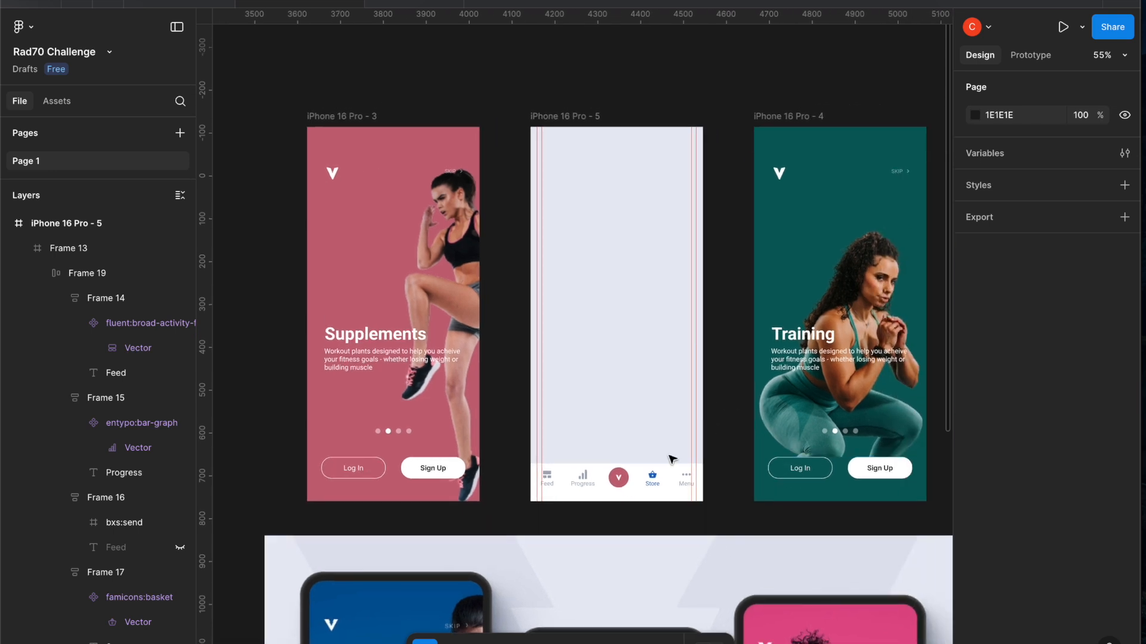